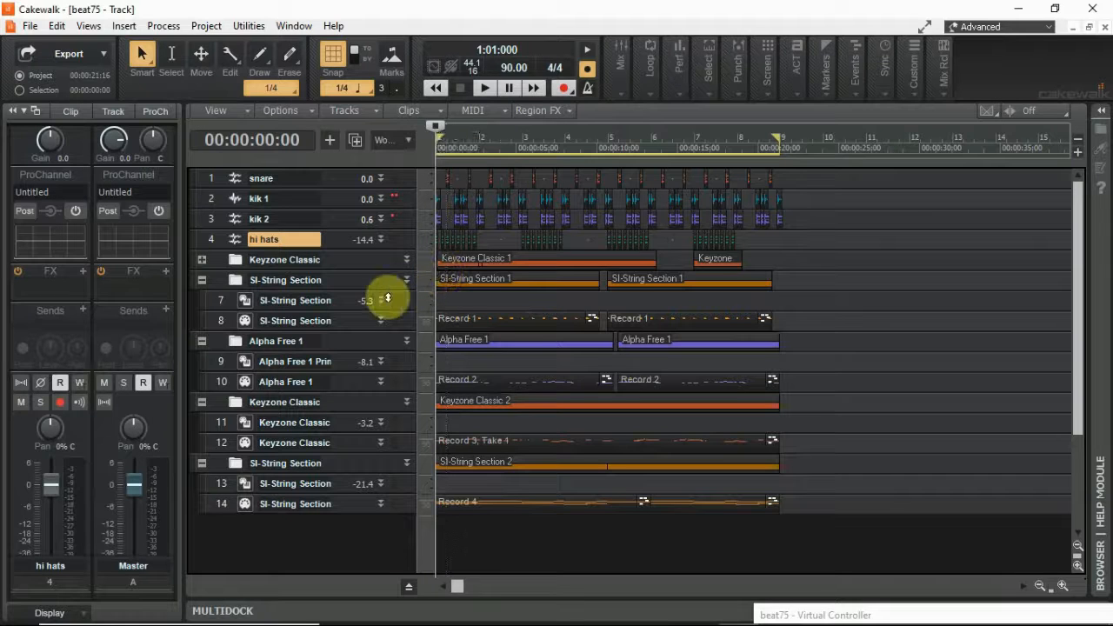
Expand and arm for recording the instrument audio tracks 7, 9, 11 and 13 in the string, Alpha Free and Keyzone folders
double_click(379, 303)
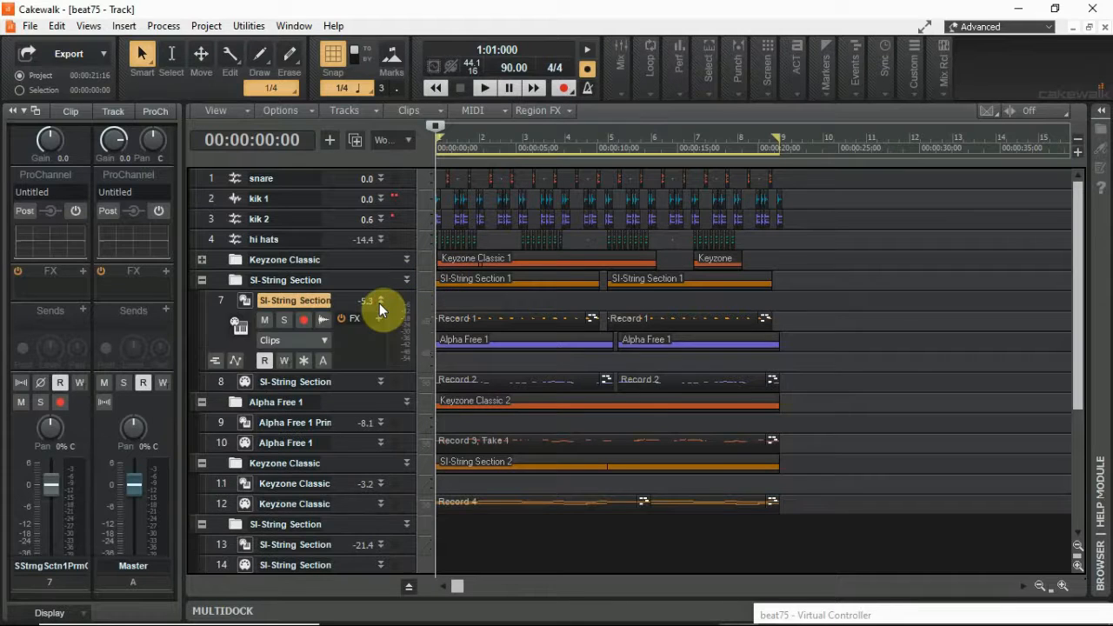
left_click(304, 319)
scroll(356, 347, "down", 3)
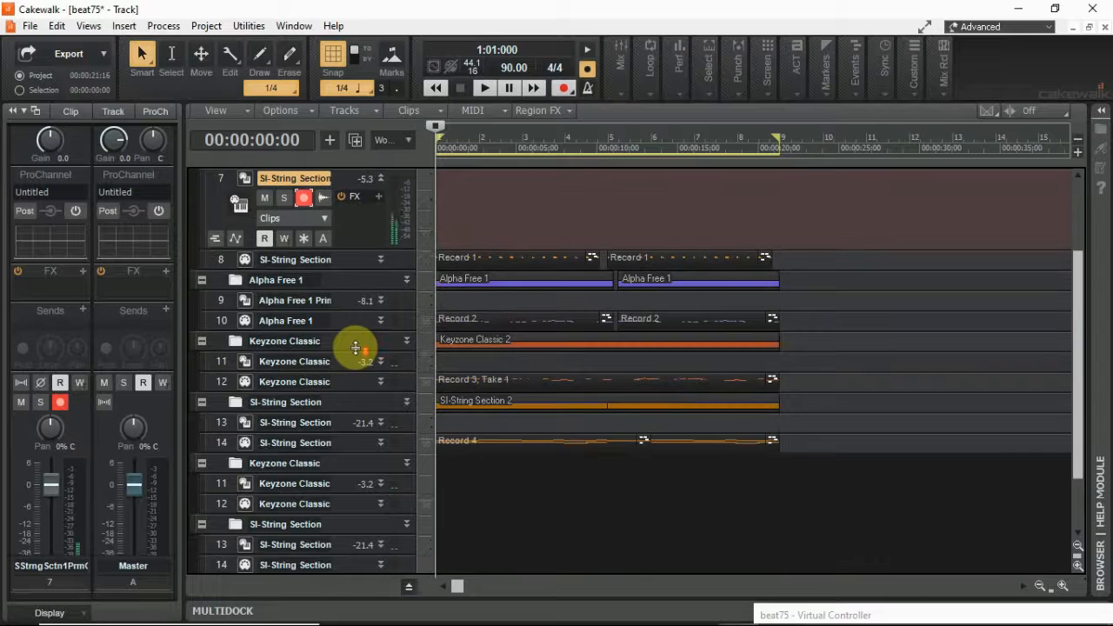
double_click(379, 301)
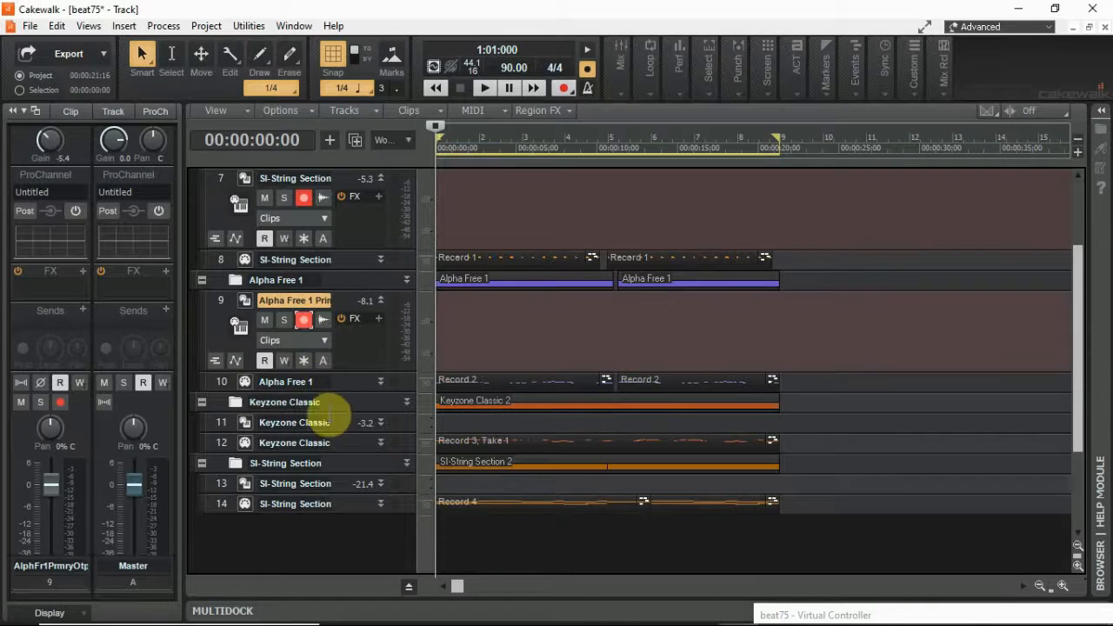
scroll(328, 426, "down", 2)
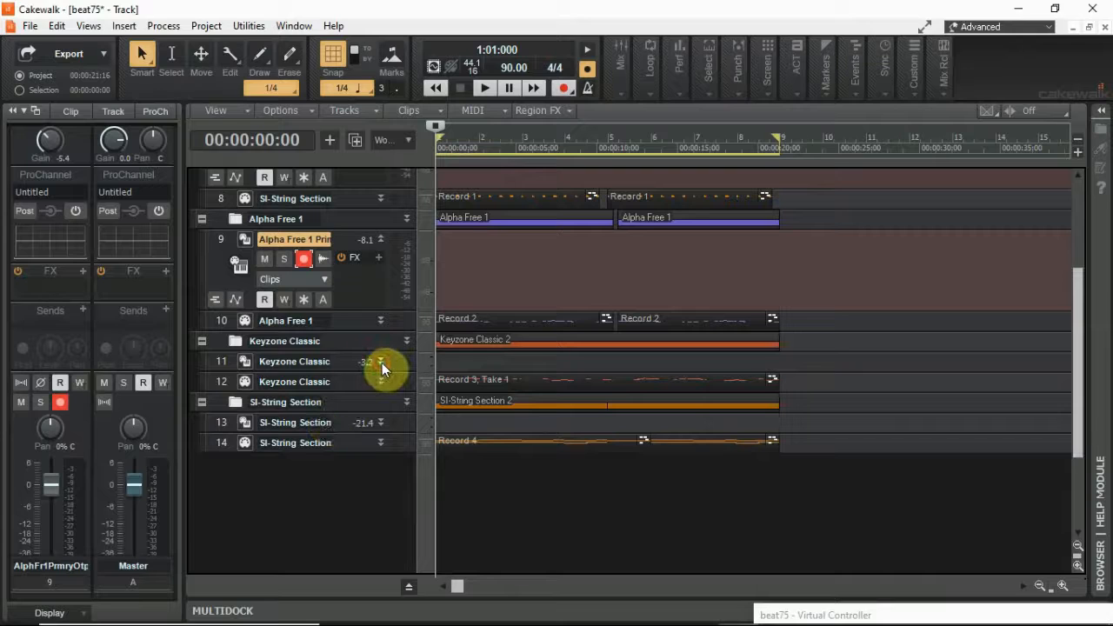
double_click(382, 363)
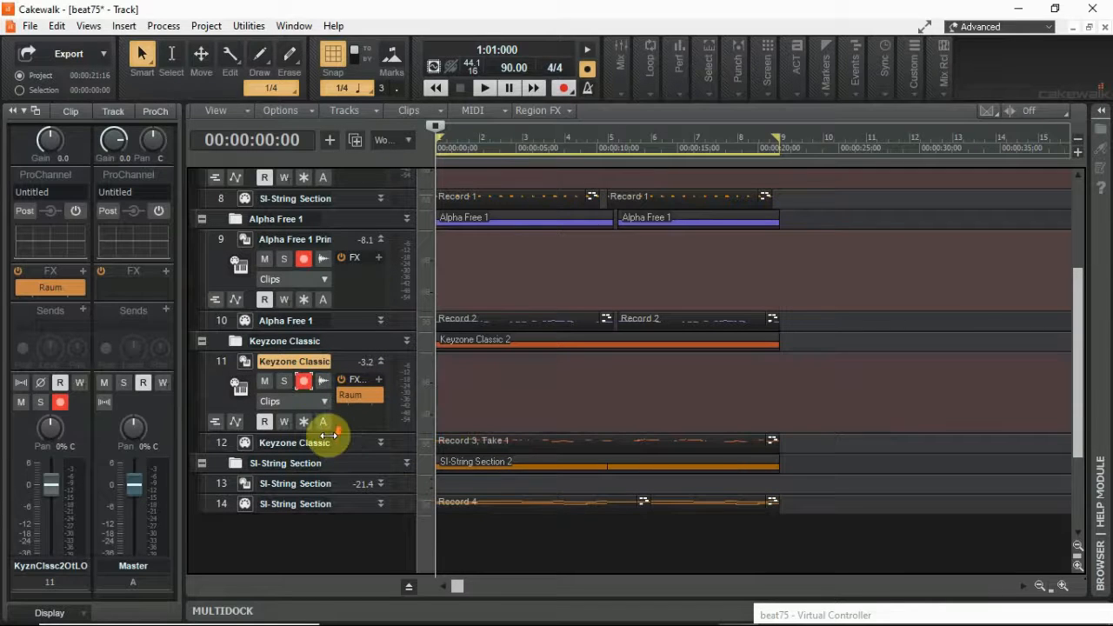
scroll(330, 435, "down", 2)
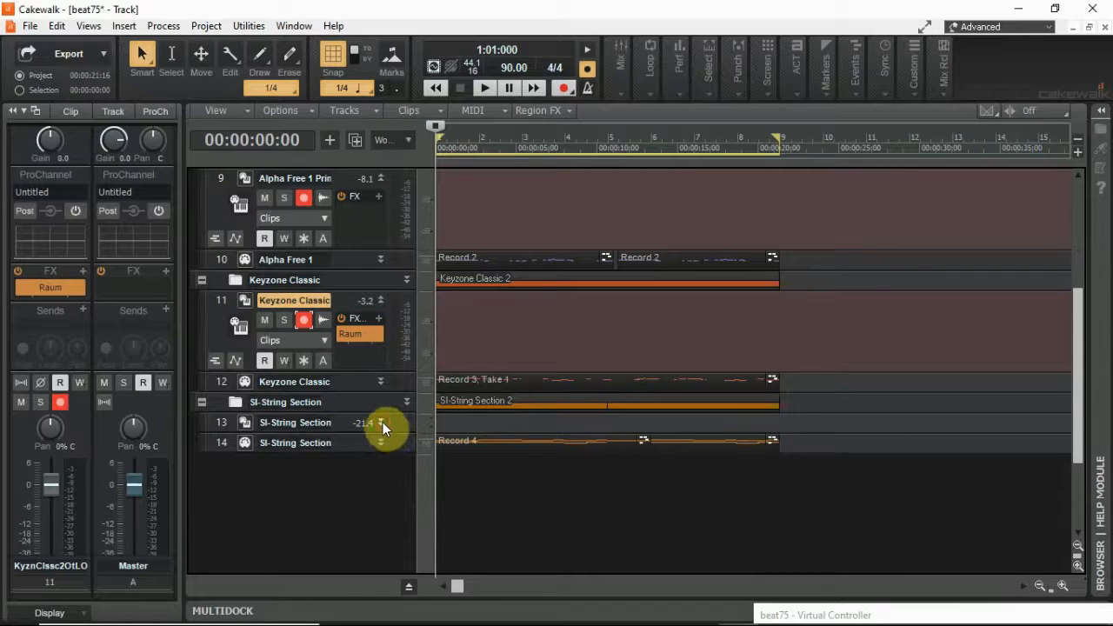
double_click(383, 422)
left_click(302, 441)
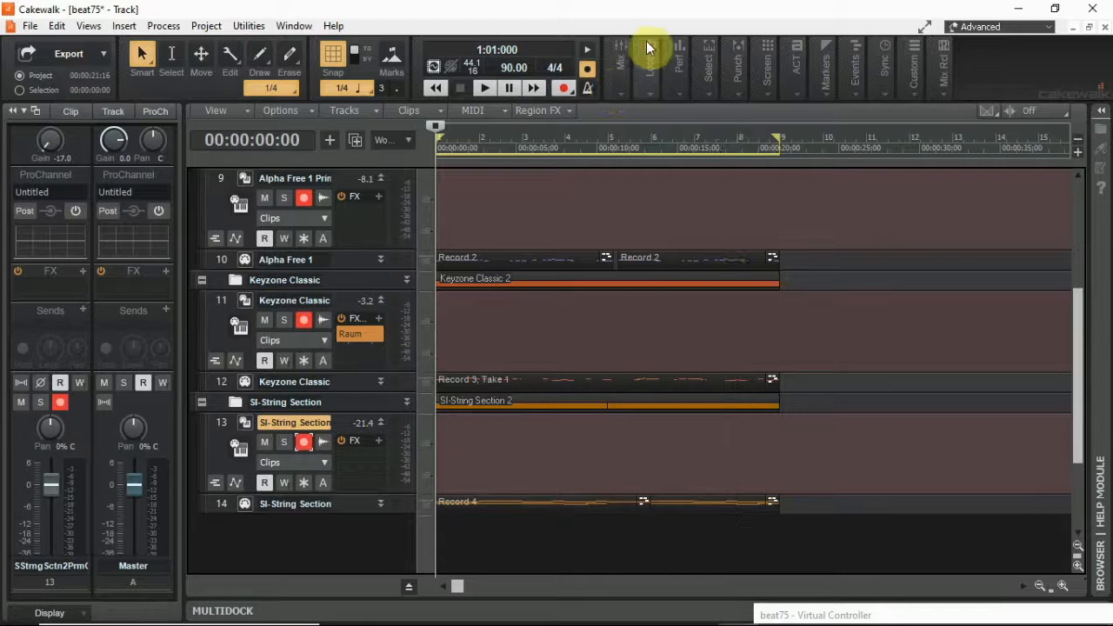
Extend the loop region by setting its end time to 9:04:000
mouse_move(648, 49)
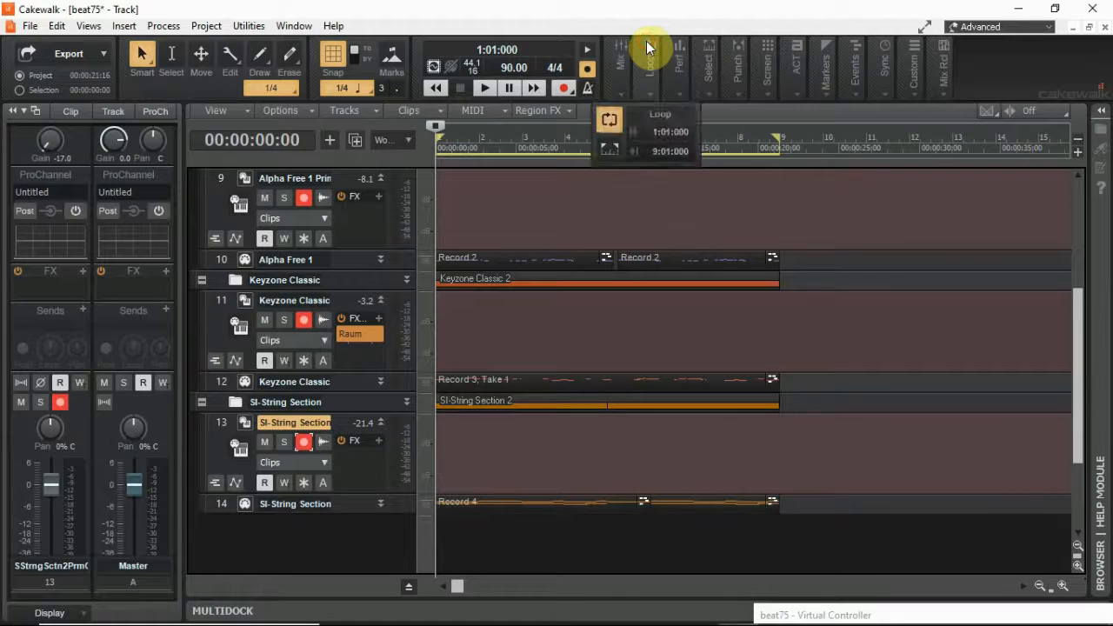
double_click(662, 153)
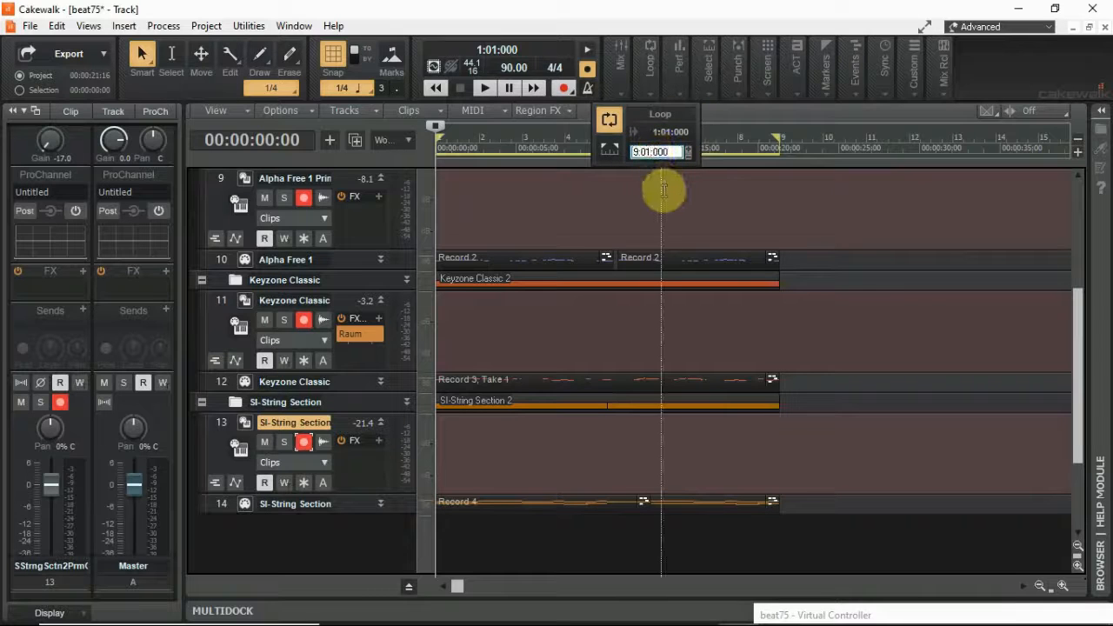
key("BackSpace")
type("4")
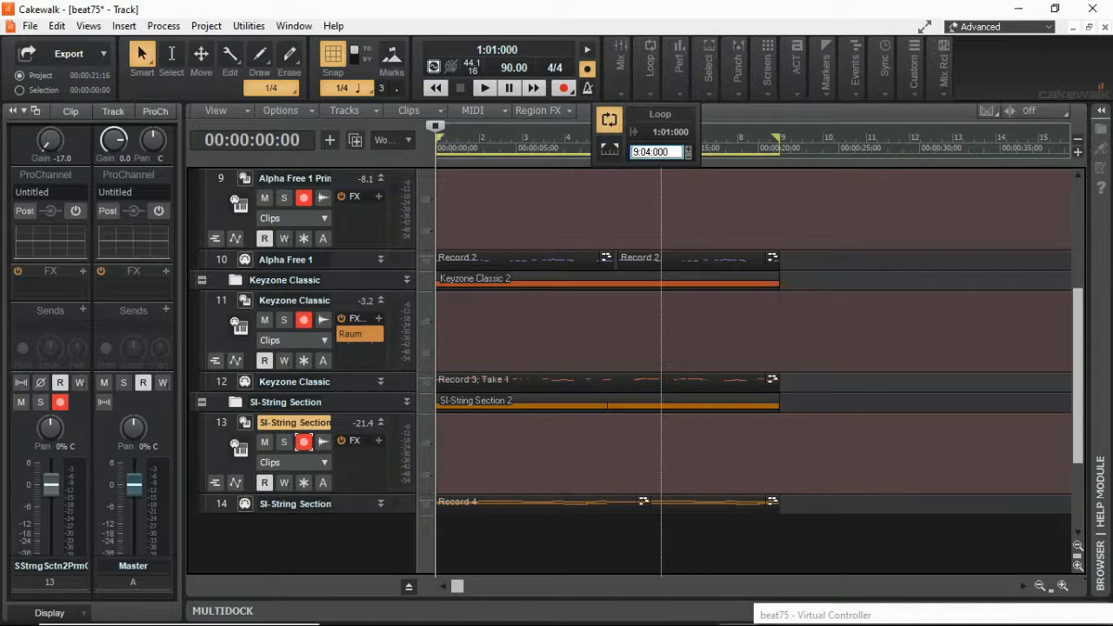
key("Return")
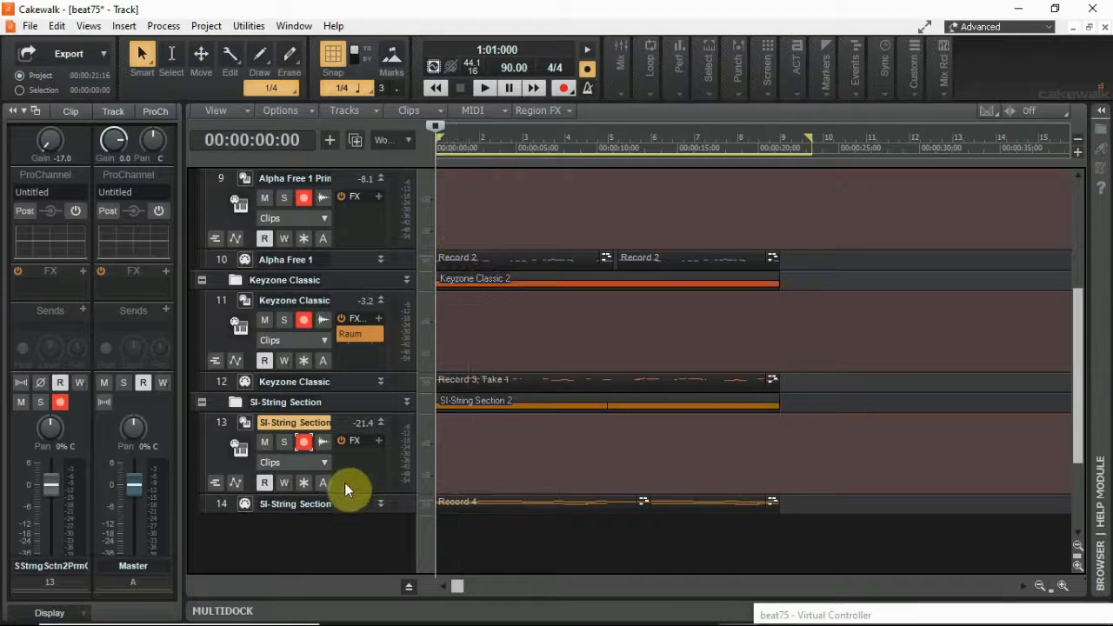
scroll(360, 357, "up", 1)
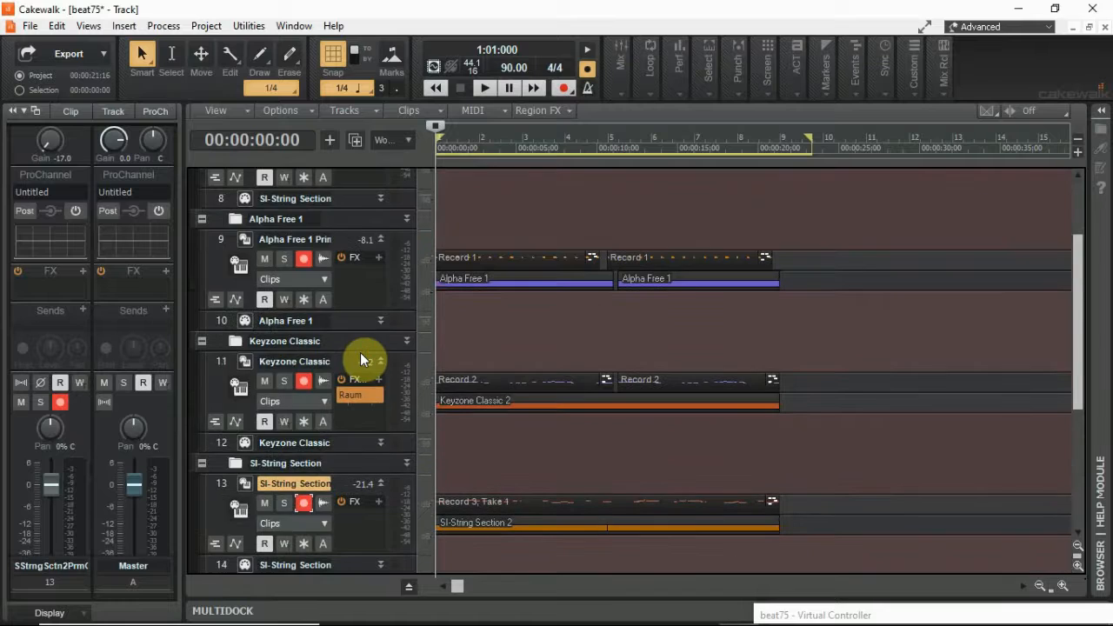
scroll(360, 356, "up", 1)
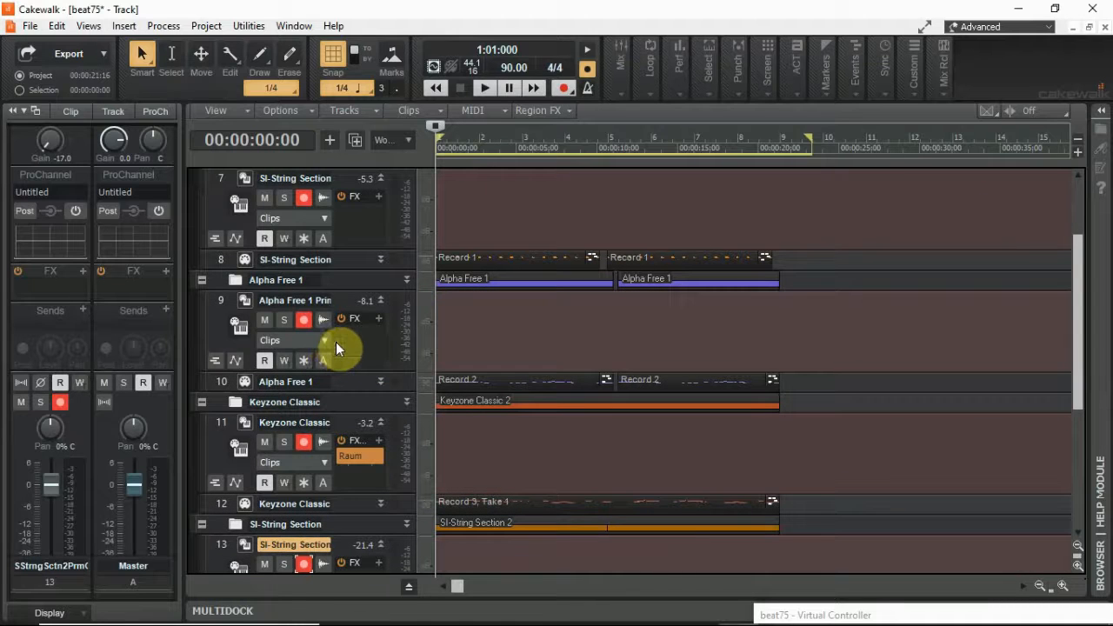
scroll(336, 348, "up", 1)
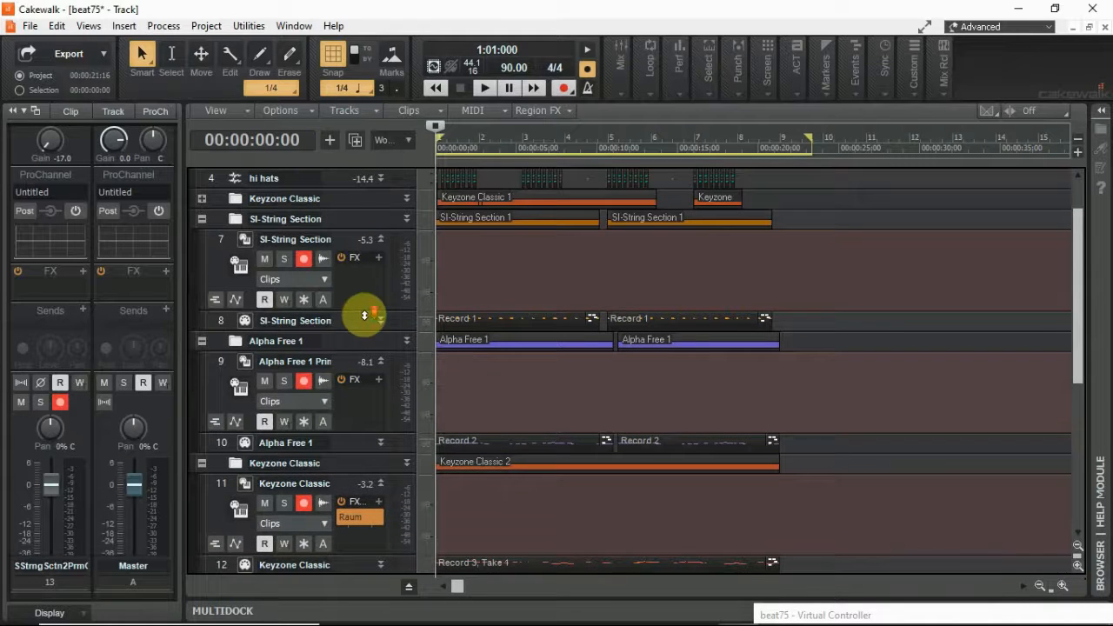
scroll(365, 314, "down", 1)
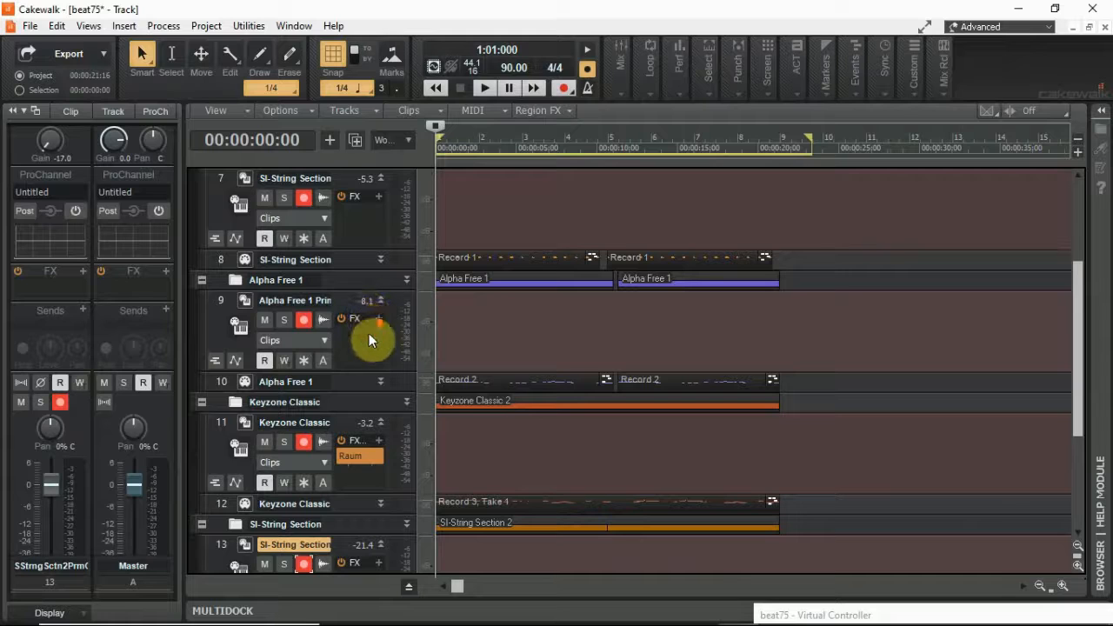
scroll(366, 382, "down", 2)
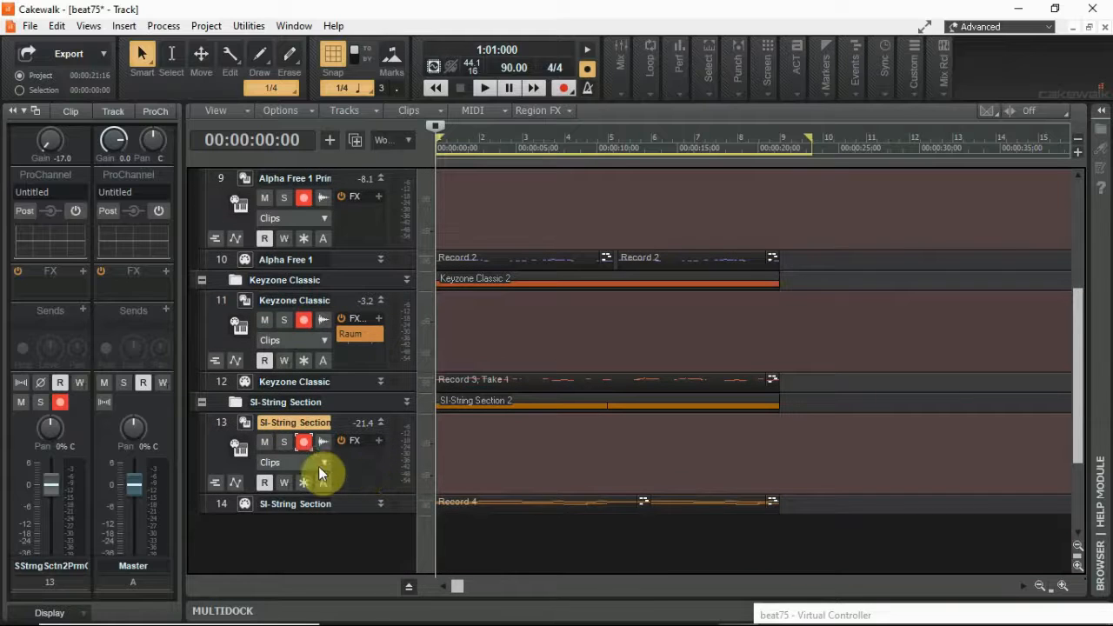
Select the SI-String Section audio track 13 and set its gain to -14.2
left_click(215, 421)
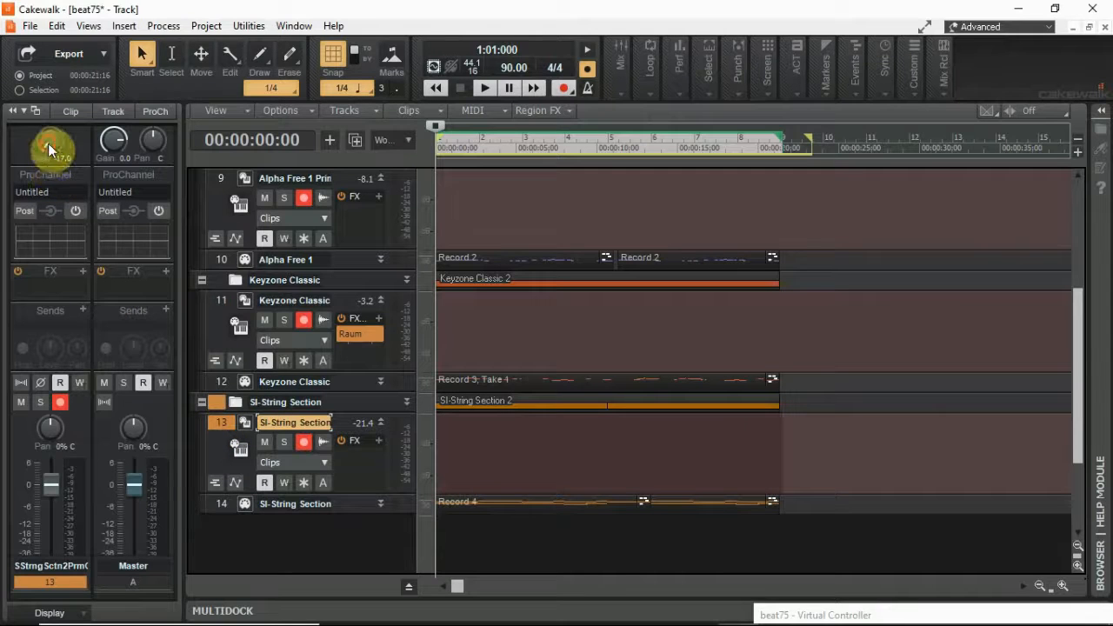
left_click_drag(50, 146, 50, 141)
left_click_drag(50, 141, 50, 149)
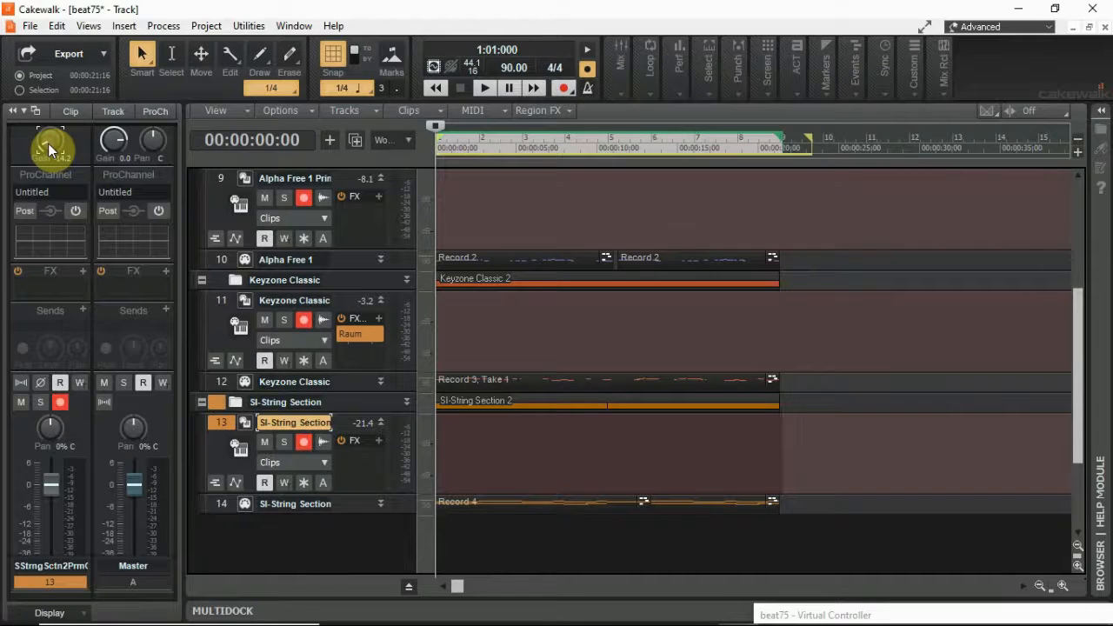
Record the four armed instrument tracks as audio from the start to past measure 9, raising the system volume during the take
left_click(565, 91)
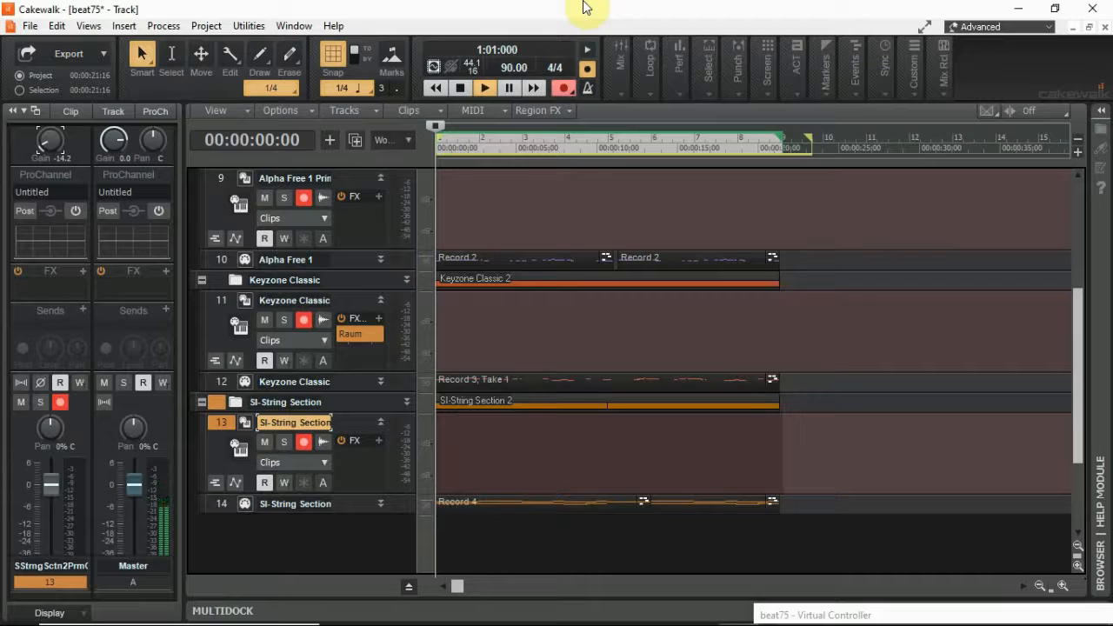
key("XF86AudioRaiseVolume")
key("XF86AudioRaiseVolume")
key("XF86AudioRaiseVolume")
key("XF86AudioRaiseVolume")
key("XF86AudioRaiseVolume")
key("XF86AudioRaiseVolume")
key("XF86AudioRaiseVolume")
key("XF86AudioRaiseVolume")
key("XF86AudioRaiseVolume")
key("XF86AudioRaiseVolume")
key("XF86AudioRaiseVolume")
key("XF86AudioRaiseVolume")
key("XF86AudioRaiseVolume")
key("XF86AudioRaiseVolume")
key("XF86AudioRaiseVolume")
key("XF86AudioRaiseVolume")
key("XF86AudioRaiseVolume")
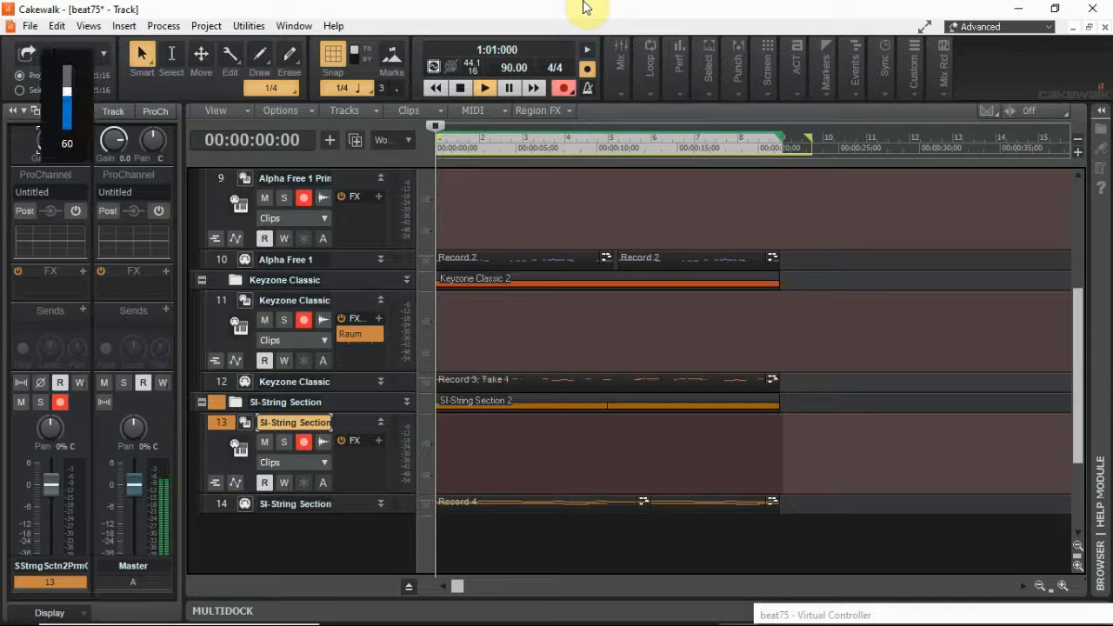
key("XF86AudioRaiseVolume")
key("XF86AudioRaiseVolume")
key("XF86AudioRaiseVolume")
key("XF86AudioRaiseVolume")
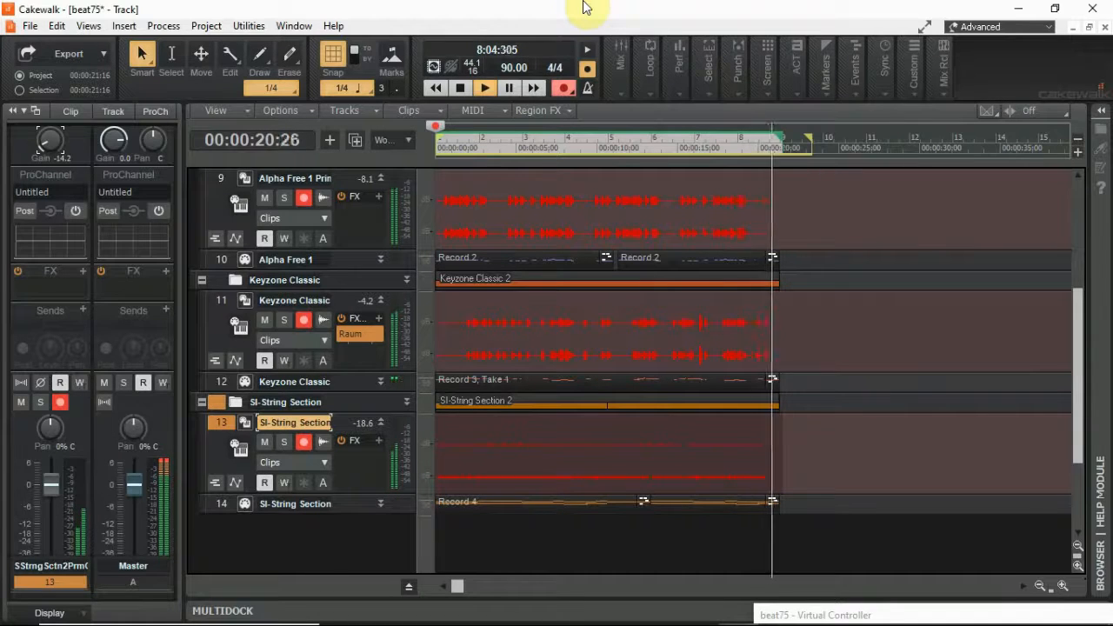
key("space")
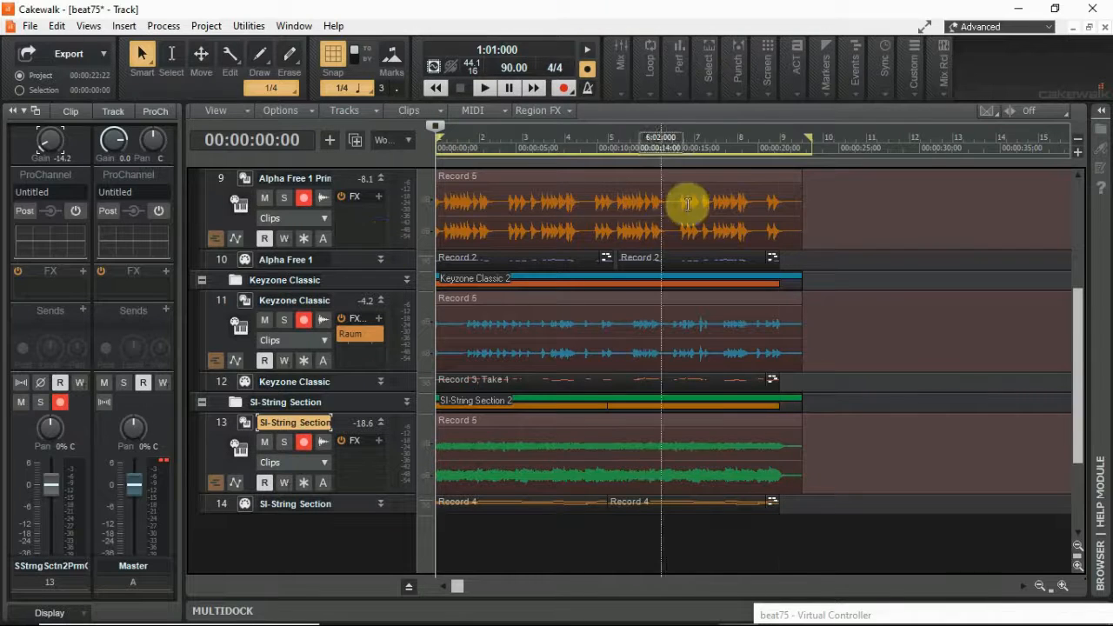
Activate the Select tool and collapse the recorded audio tracks 7, 9, 11 and 13
left_click(173, 57)
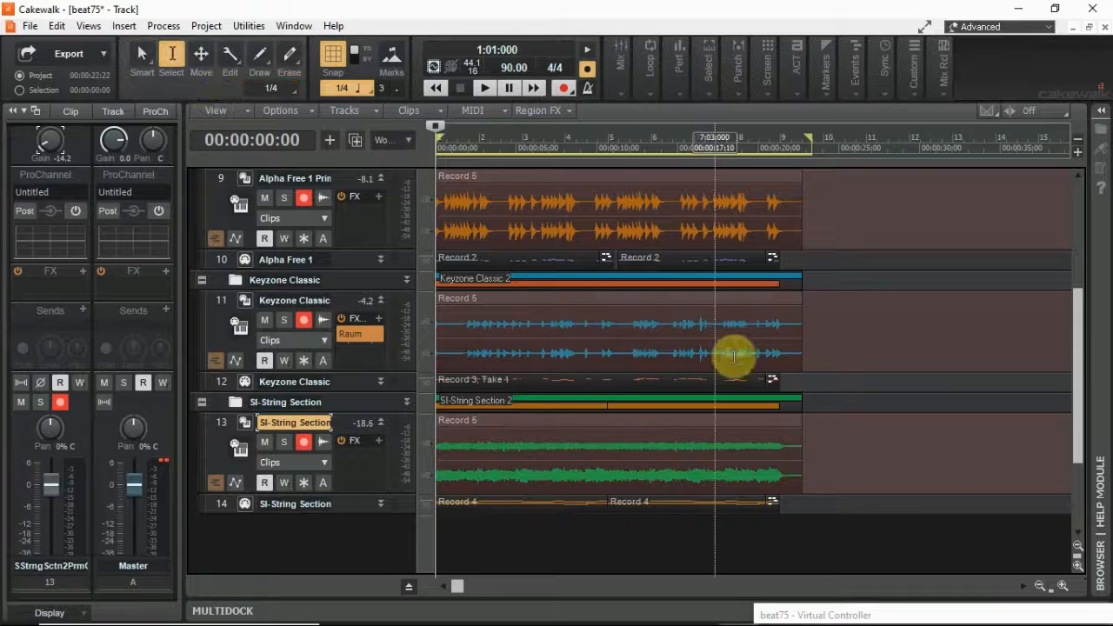
scroll(913, 485, "up", 2)
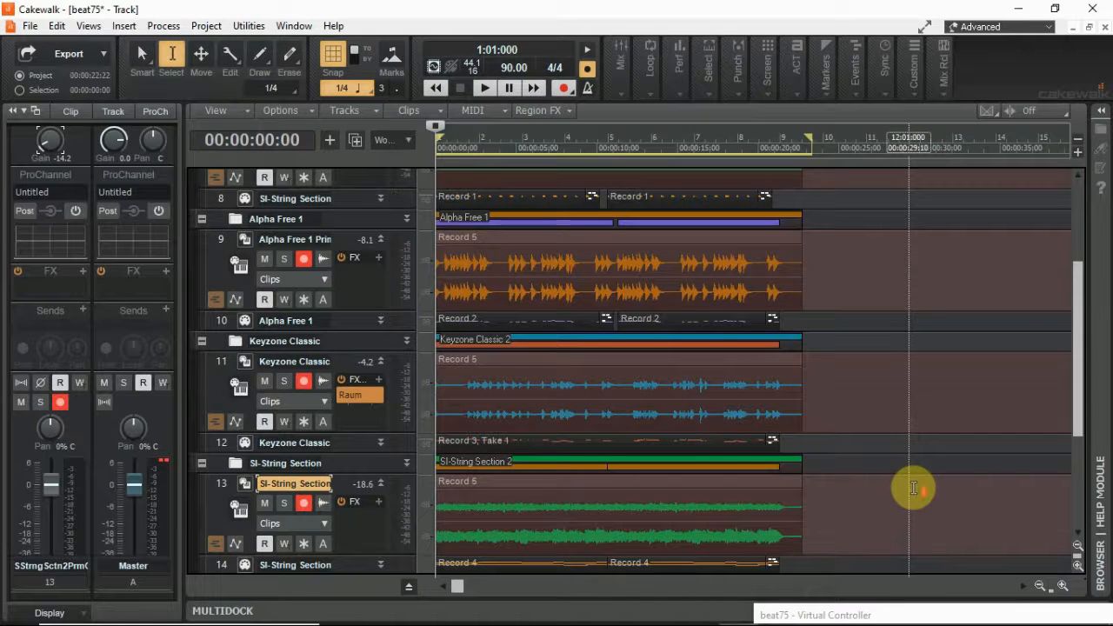
scroll(912, 487, "up", 6)
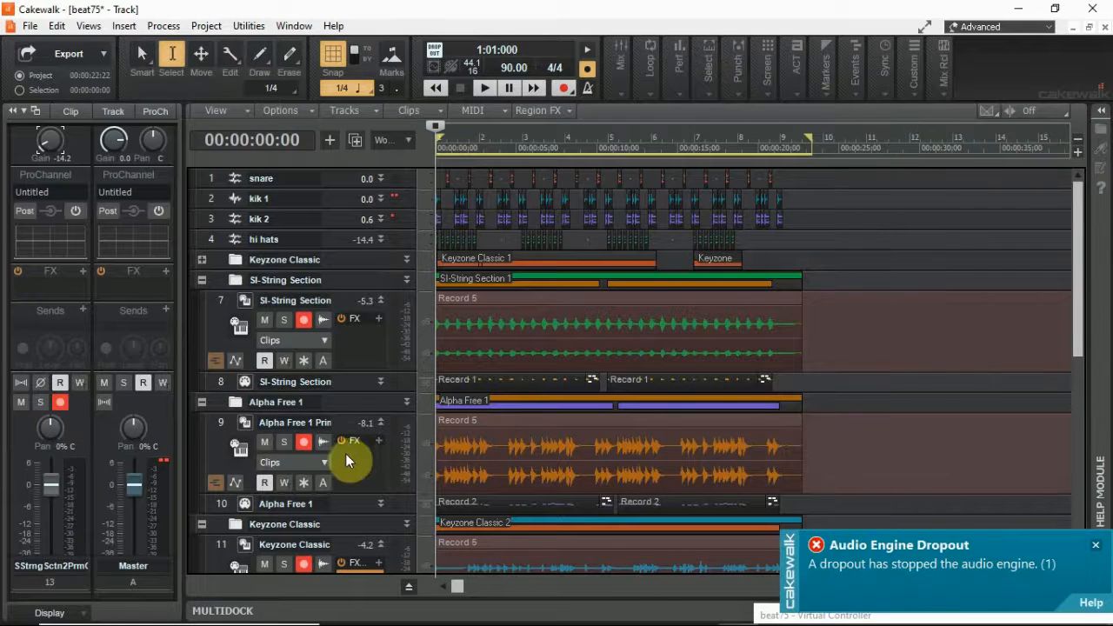
double_click(381, 301)
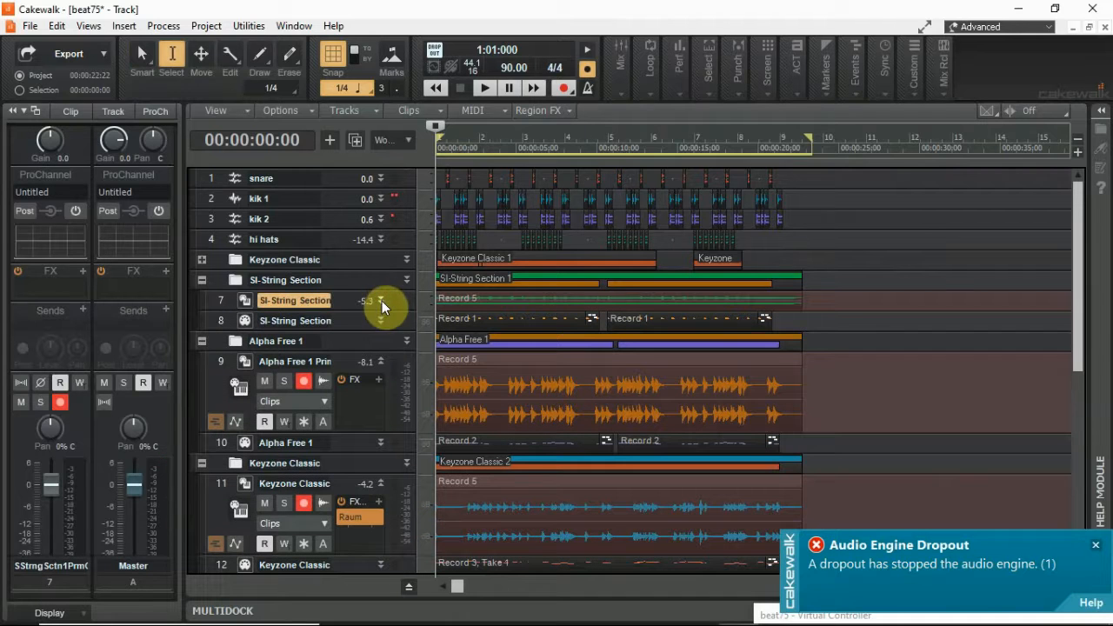
double_click(380, 362)
scroll(378, 361, "down", 3)
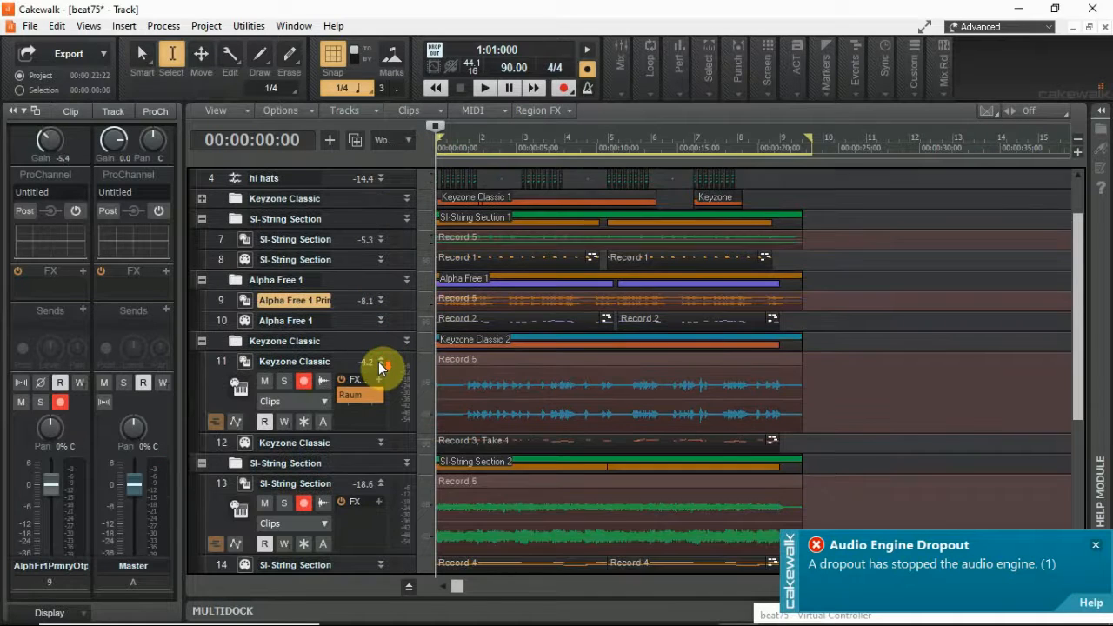
double_click(383, 362)
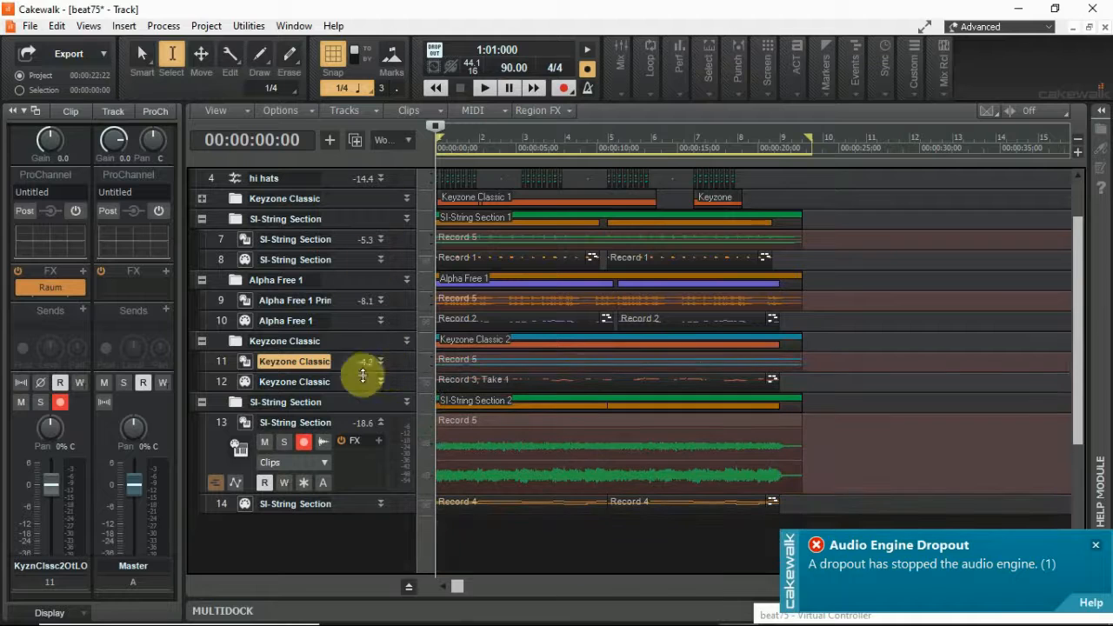
double_click(380, 423)
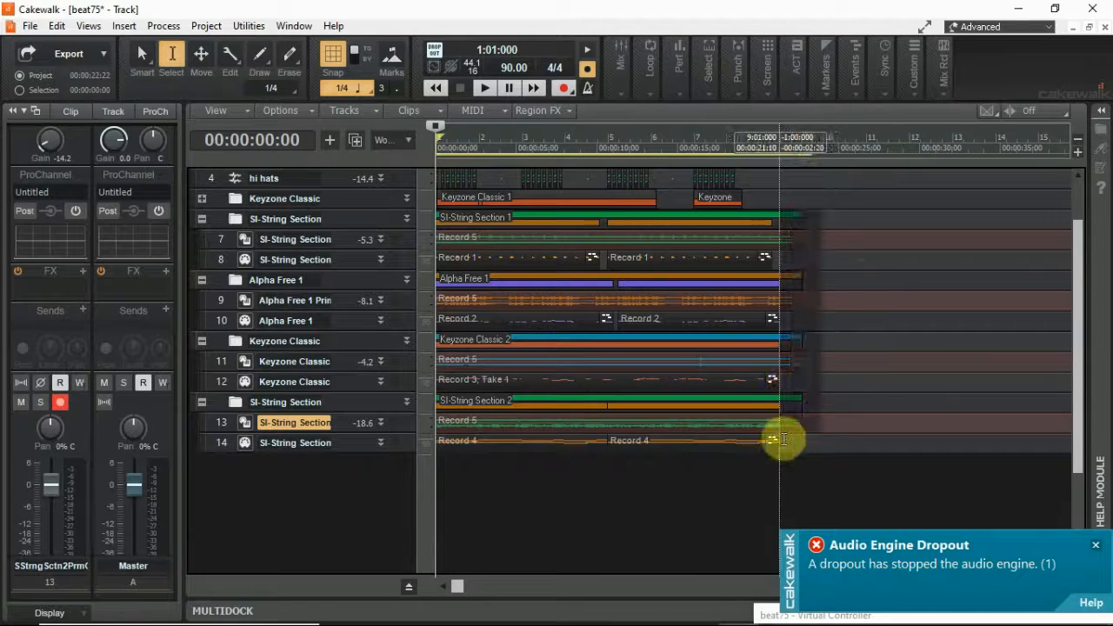
Delete the recorded tails after 9:01:000 across the instrument tracks and restart the audio engine
left_click(783, 445)
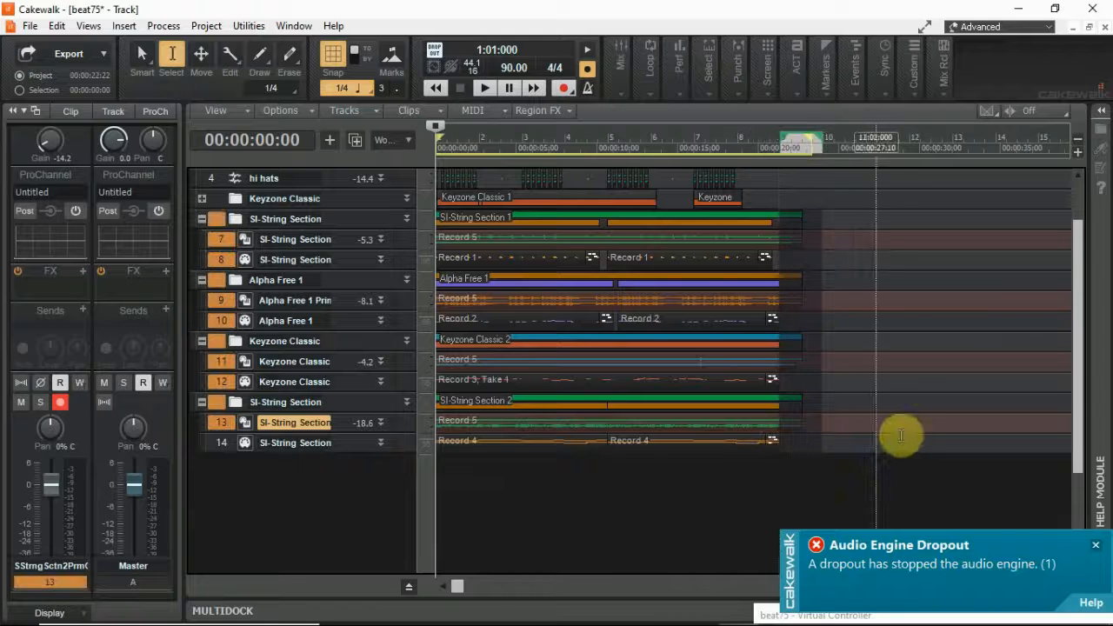
key("Delete")
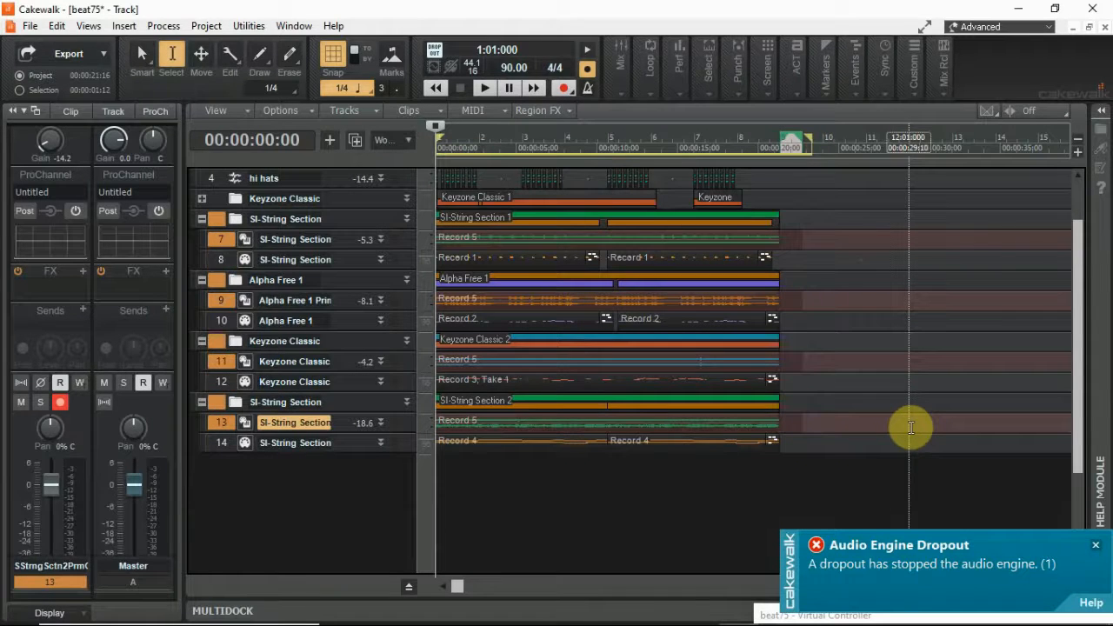
left_click(484, 54)
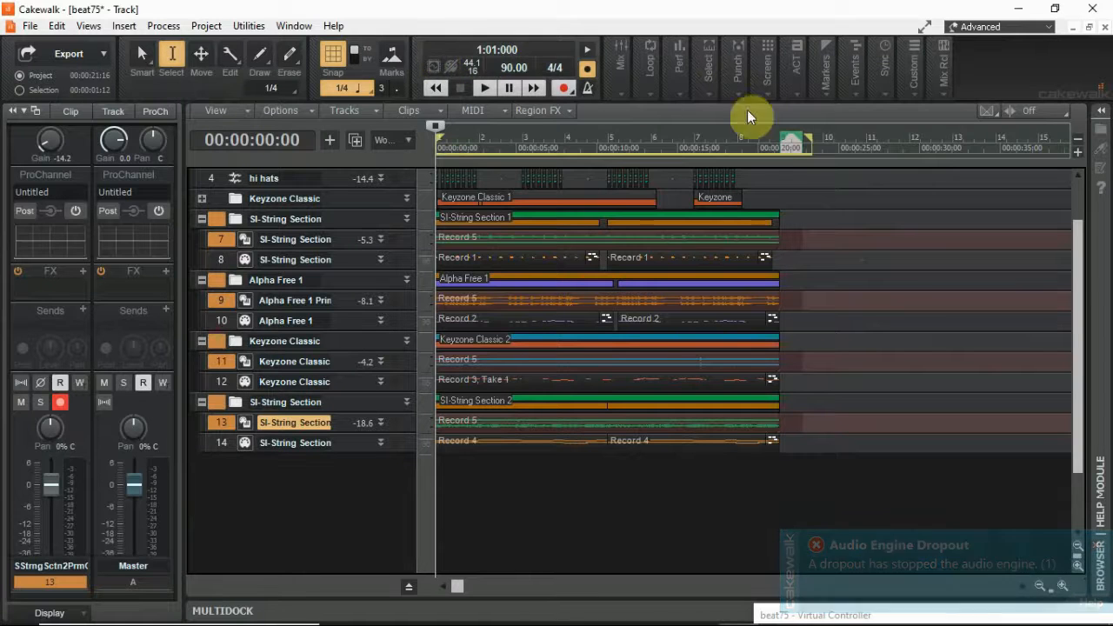
Move the Now marker to 9:01:000 and save the project
left_click_drag(785, 135, 778, 146)
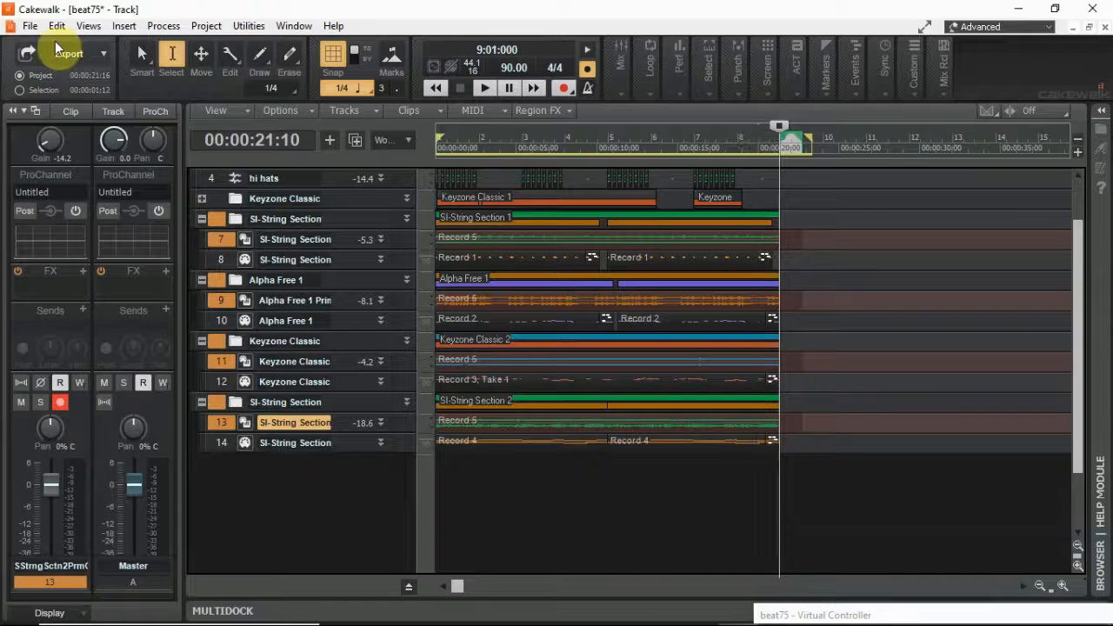
left_click(29, 25)
left_click(45, 134)
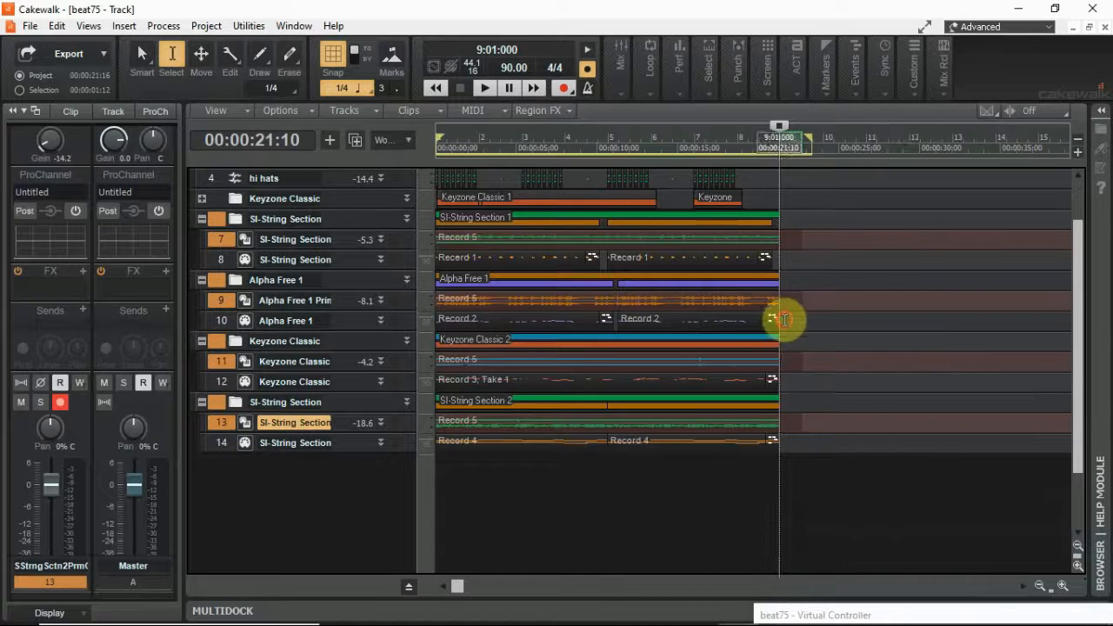
Clear the time range and track selection to return to the full track list
left_click(774, 320)
scroll(778, 348, "up", 3)
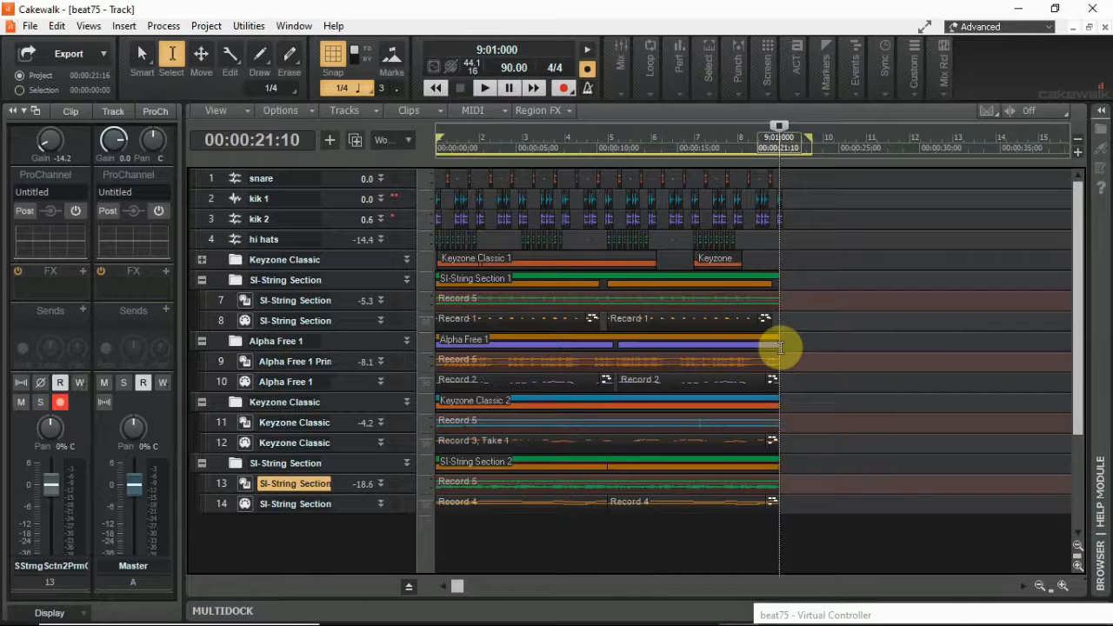
Expand the first Keyzone Classic folder and arm its audio track 5 for recording
left_click(203, 259)
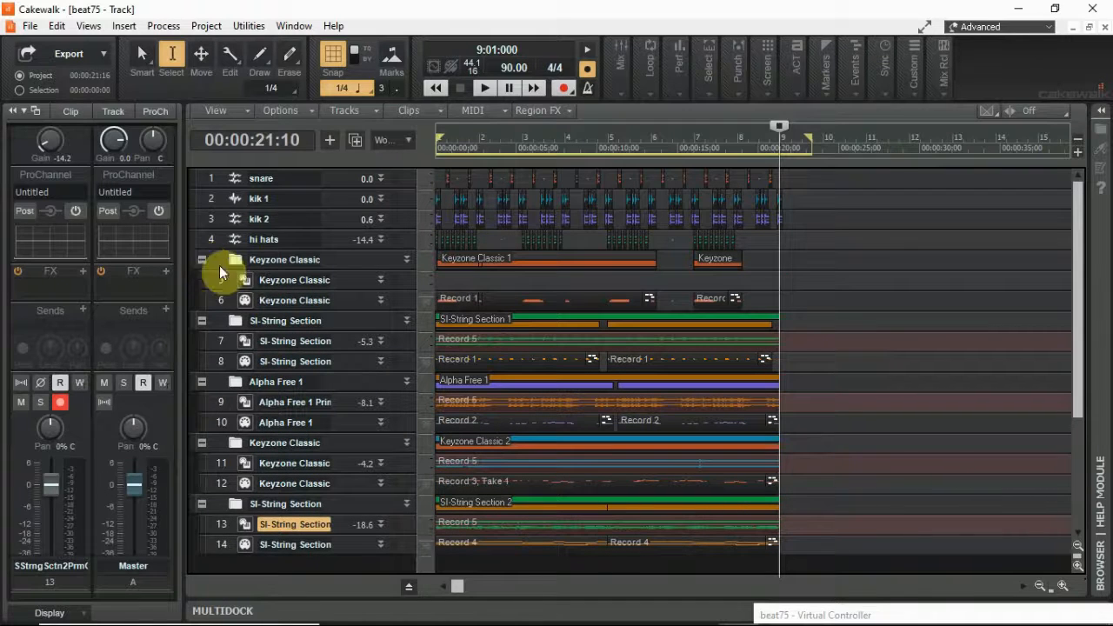
scroll(374, 283, "down", 3)
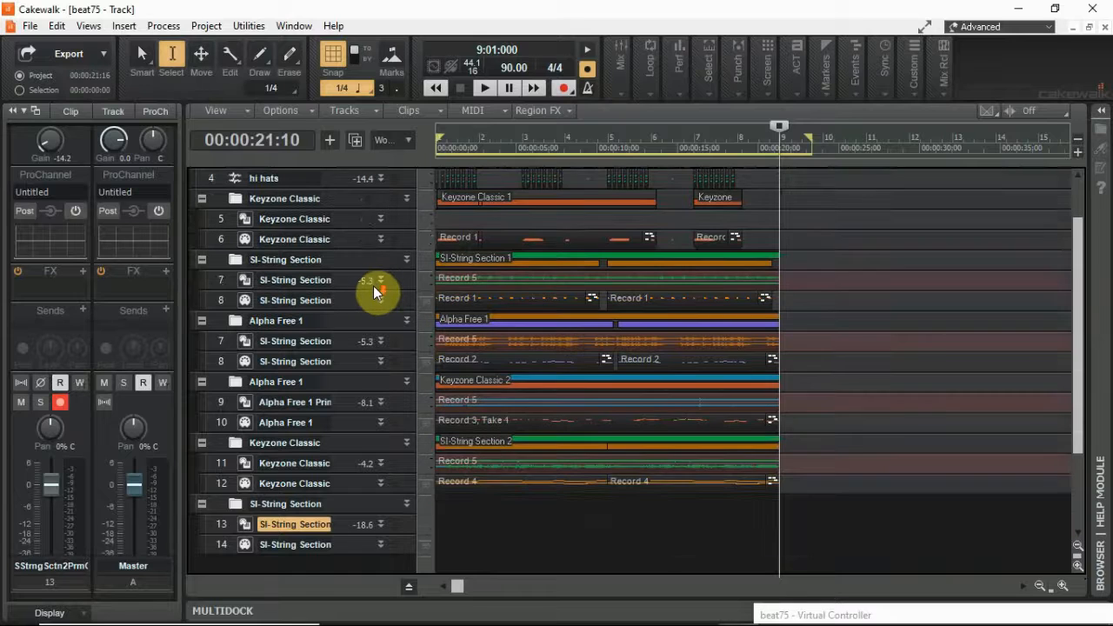
double_click(379, 217)
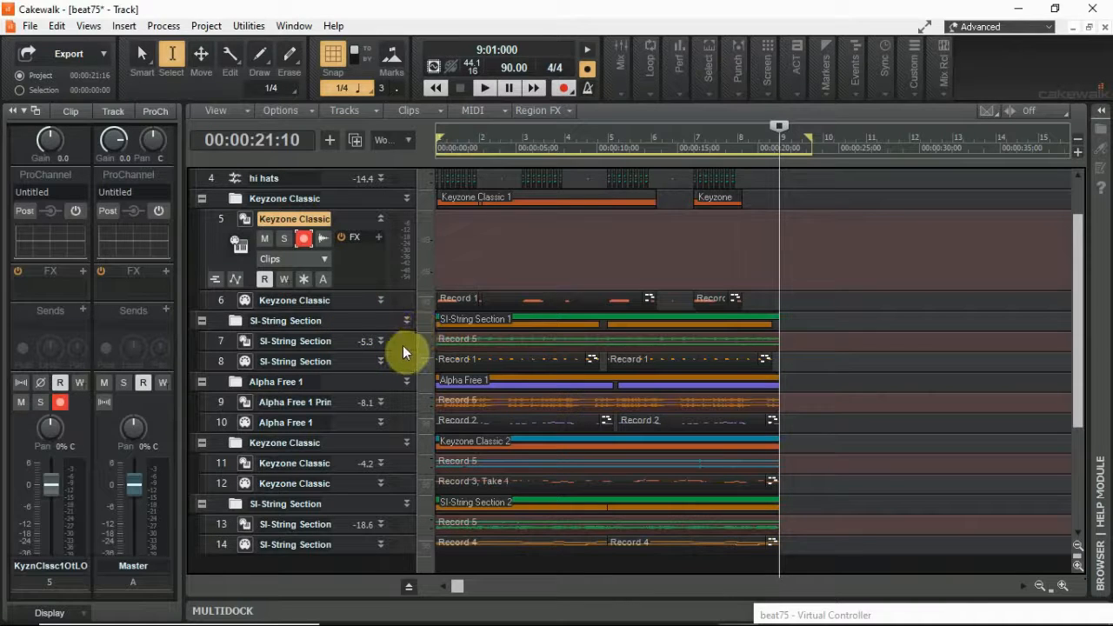
Set the input of SI-String Section audio track 7 to None and move the track out of its folder, directly below hi hats
double_click(381, 342)
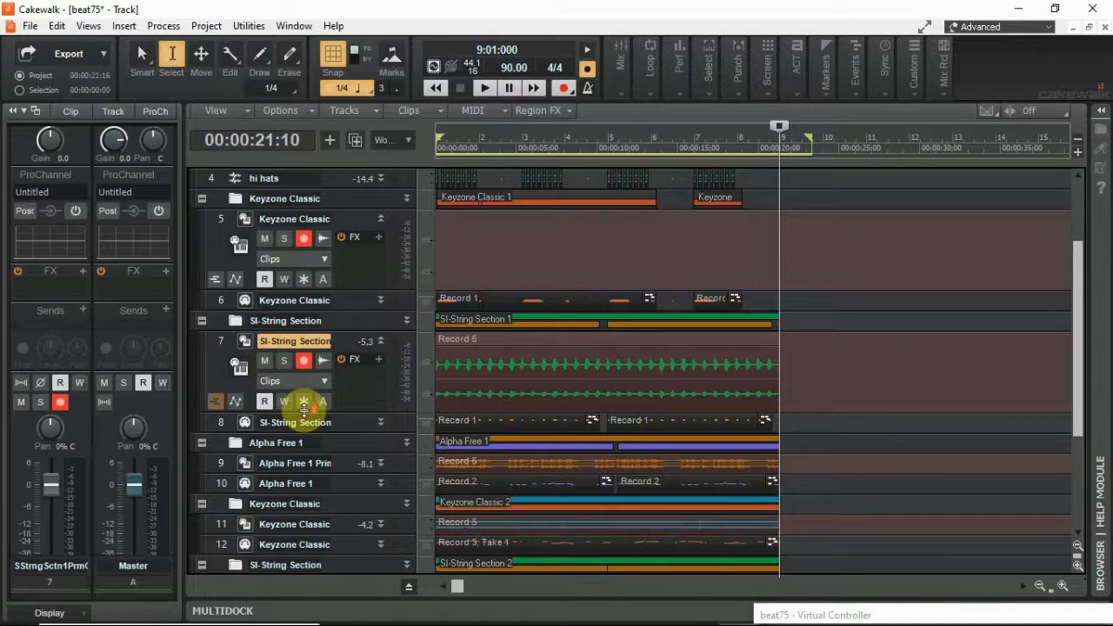
scroll(294, 413, "down", 3)
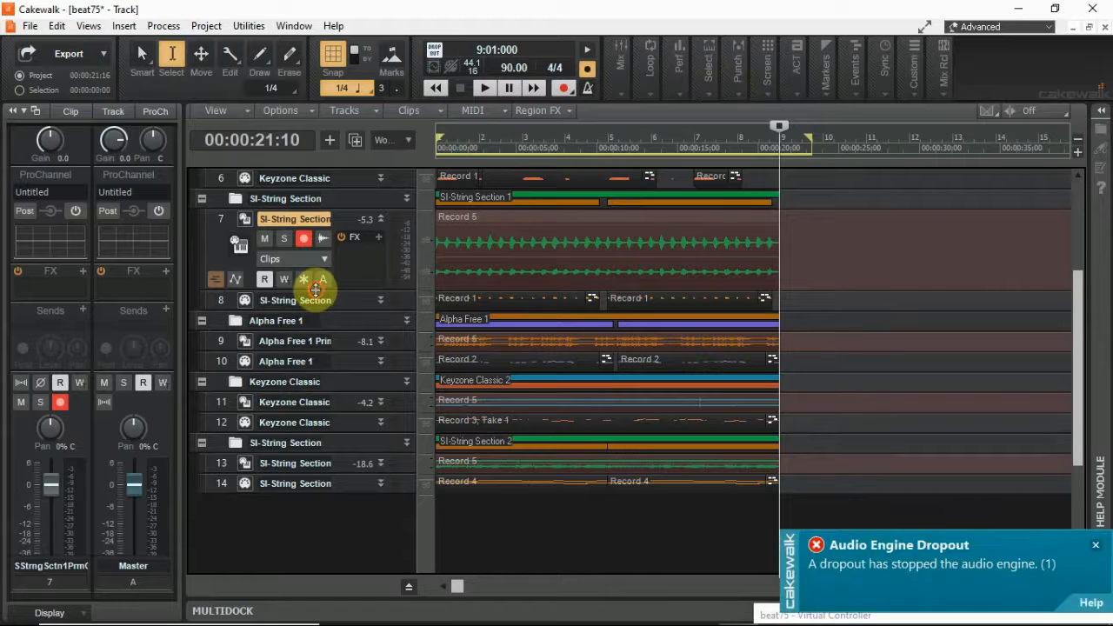
left_click_drag(311, 298, 301, 387)
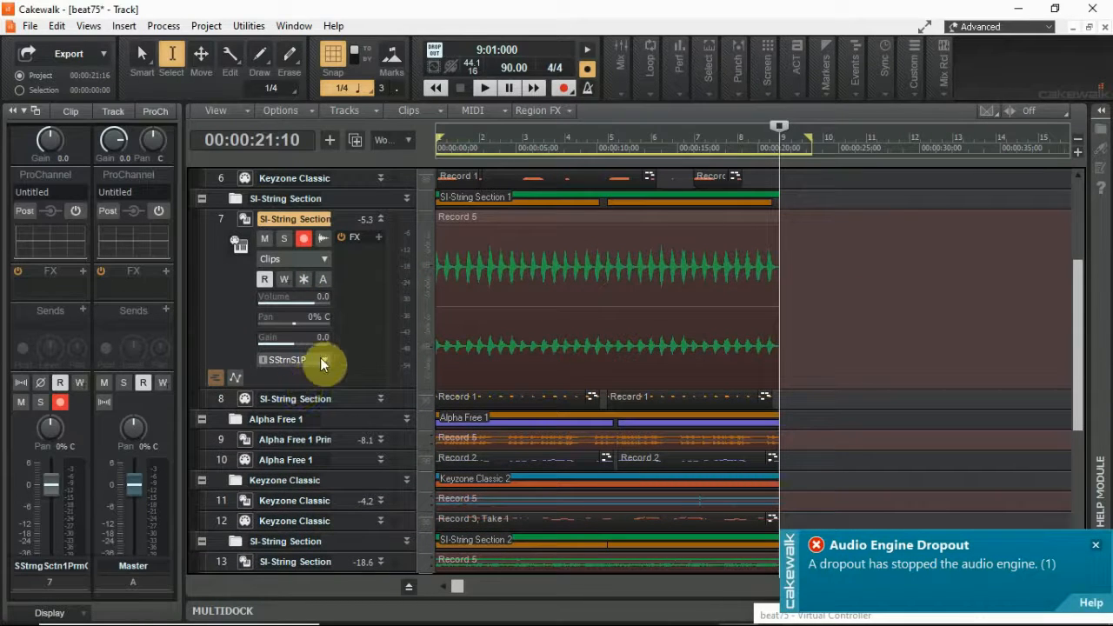
left_click(320, 358)
left_click(364, 382)
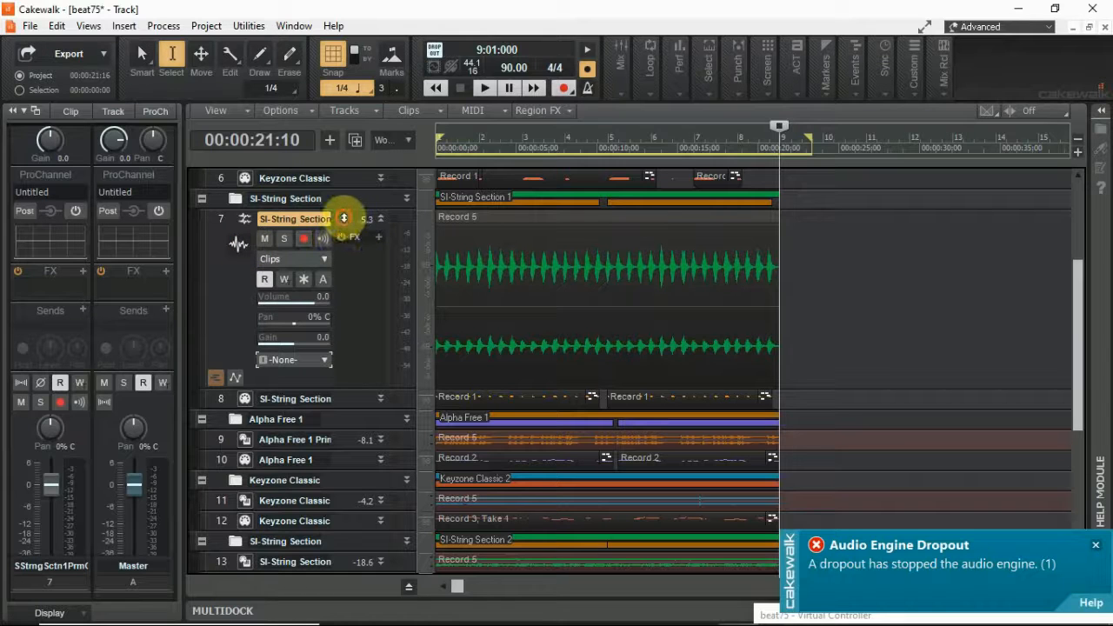
left_click_drag(343, 219, 355, 241)
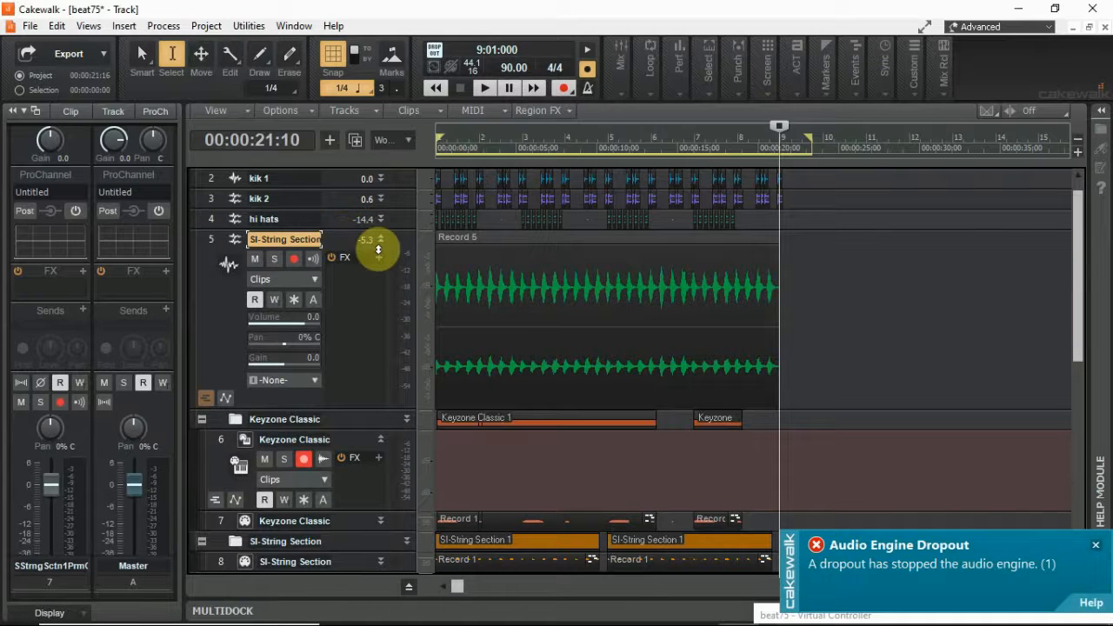
left_click(381, 240)
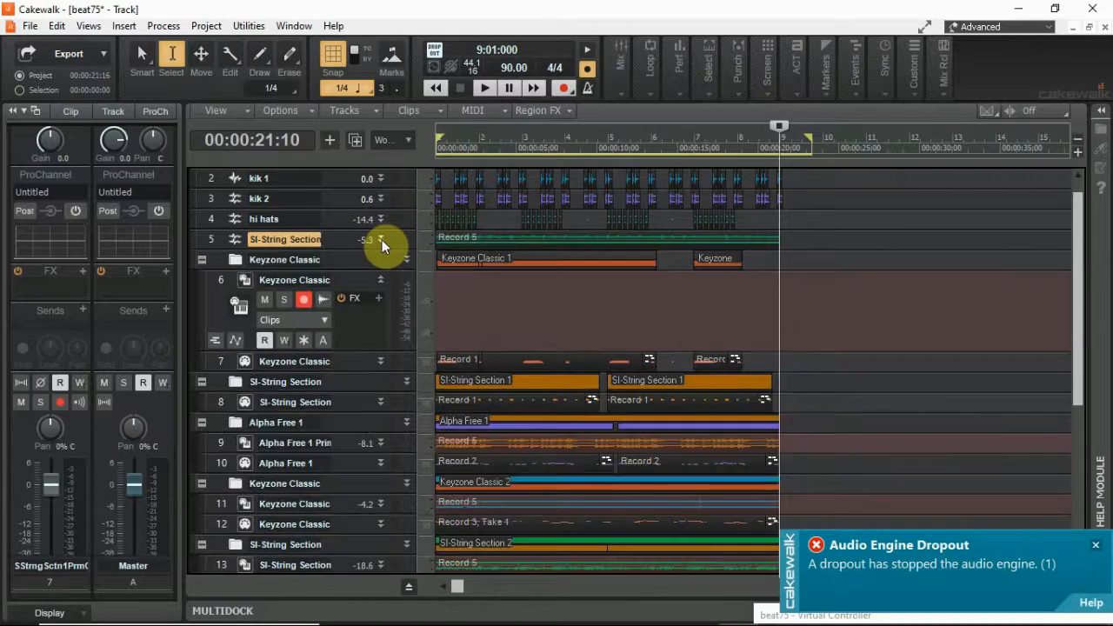
Mute SI-String Section MIDI track 8 and collapse its folder
scroll(379, 246, "down", 5)
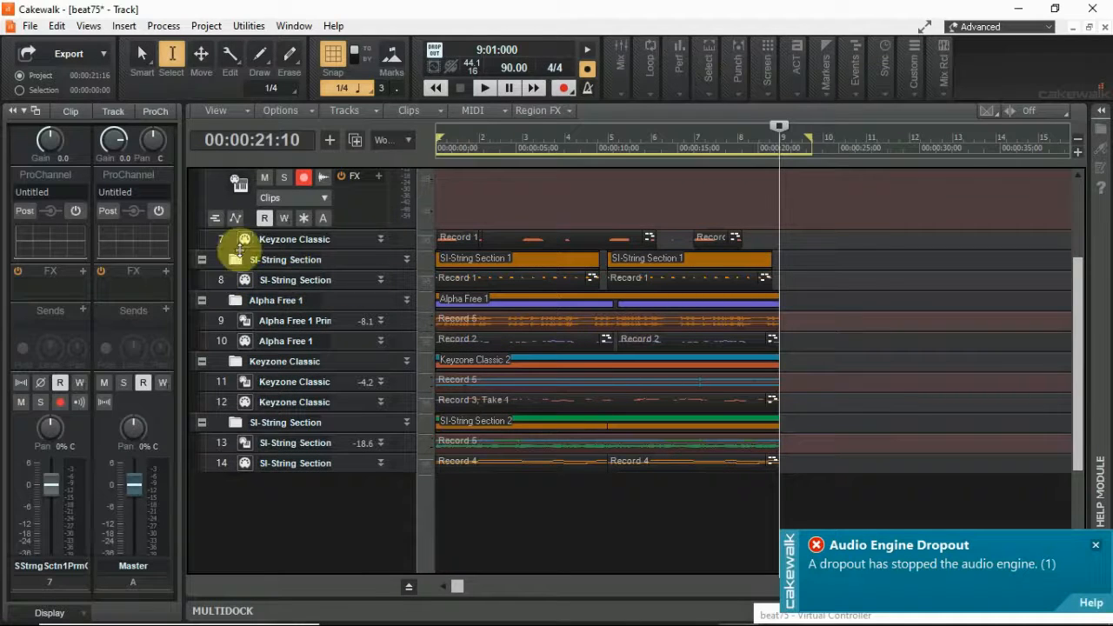
left_click(209, 262)
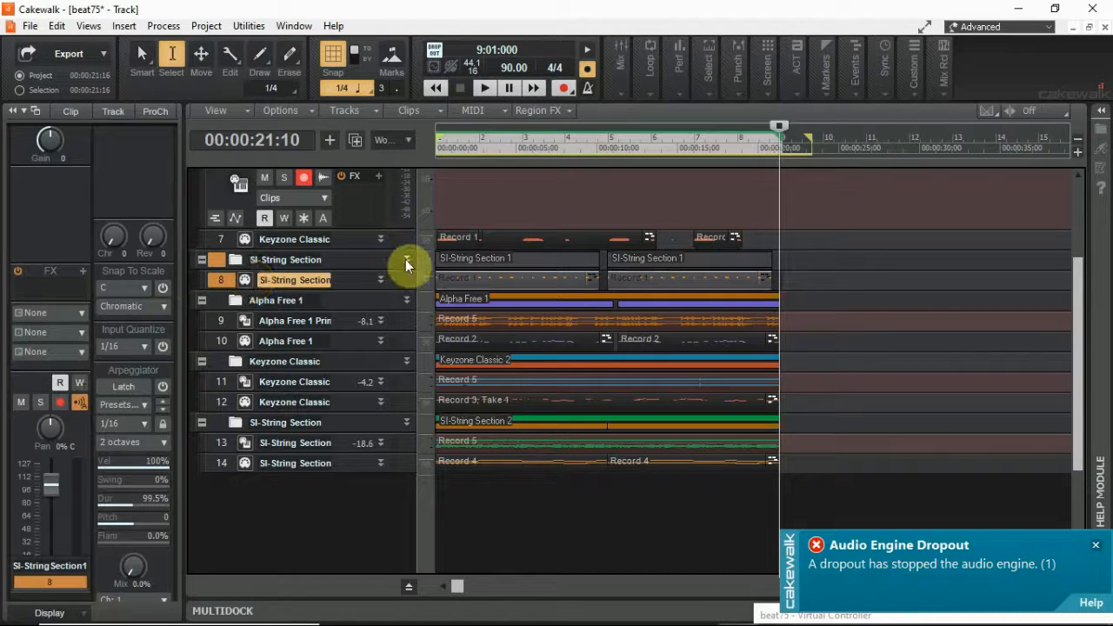
left_click(382, 281)
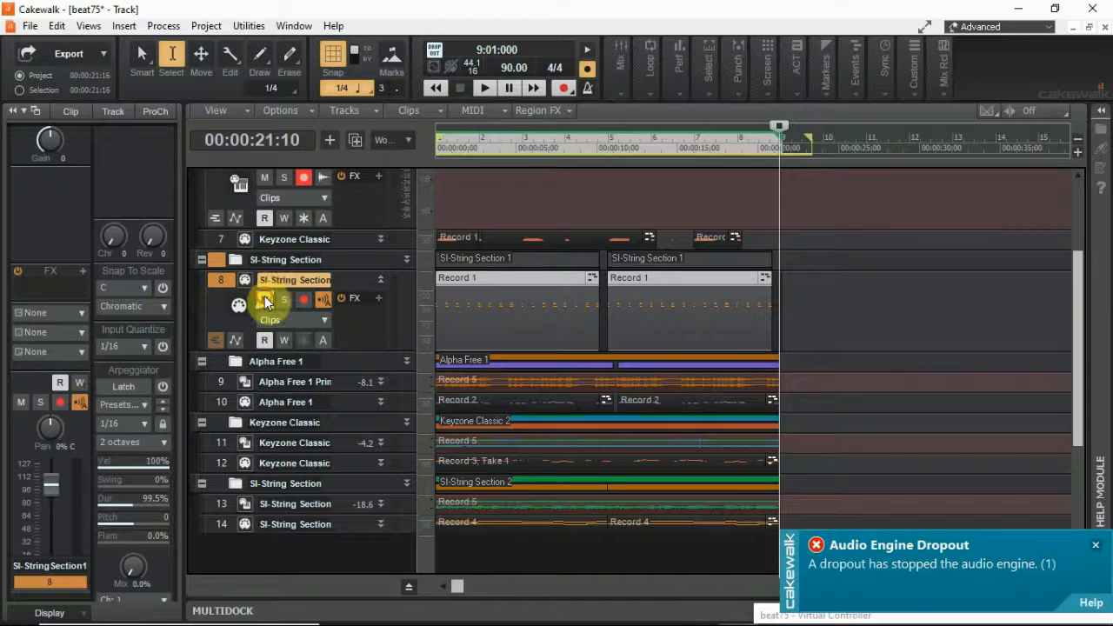
left_click(264, 299)
left_click(380, 280)
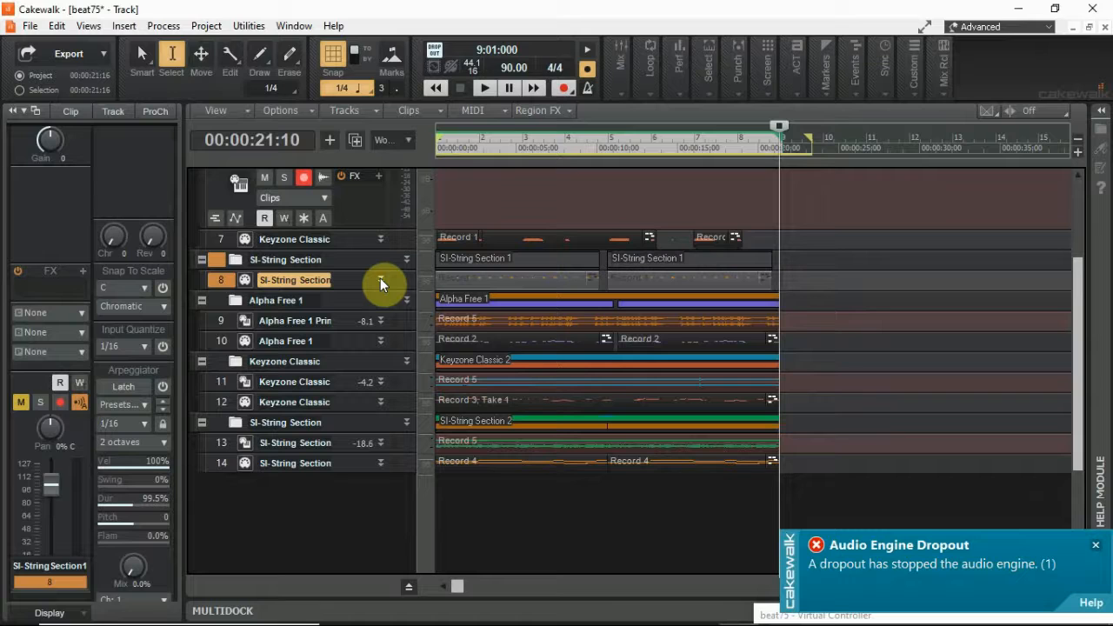
left_click(202, 261)
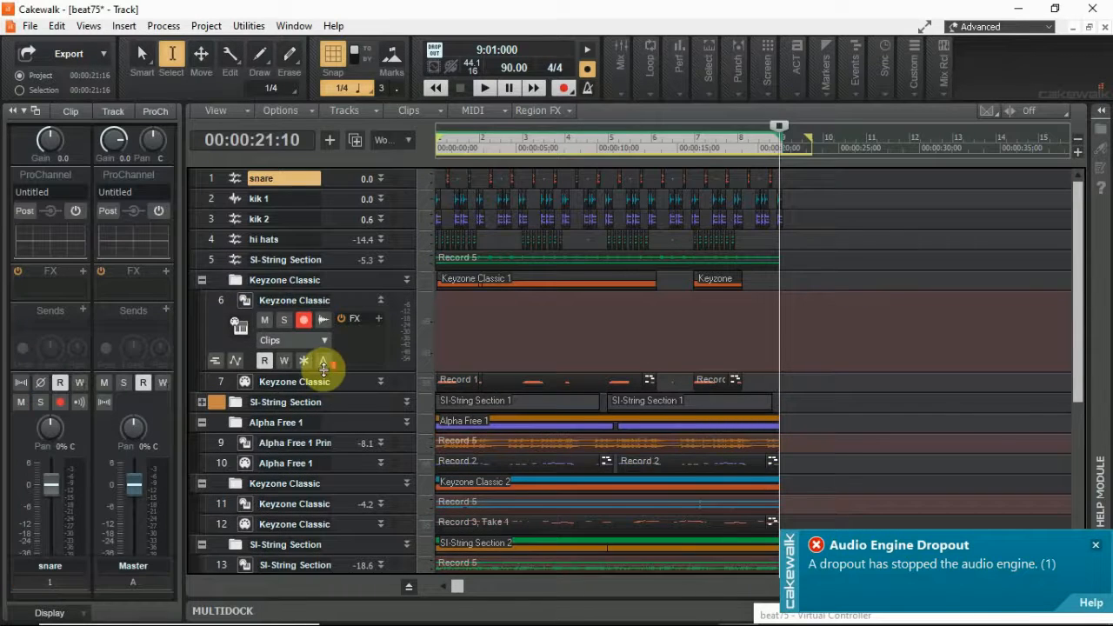
Expand Alpha Free 1 audio track 9 and disarm it for recording
scroll(324, 368, "down", 3)
scroll(323, 368, "down", 3)
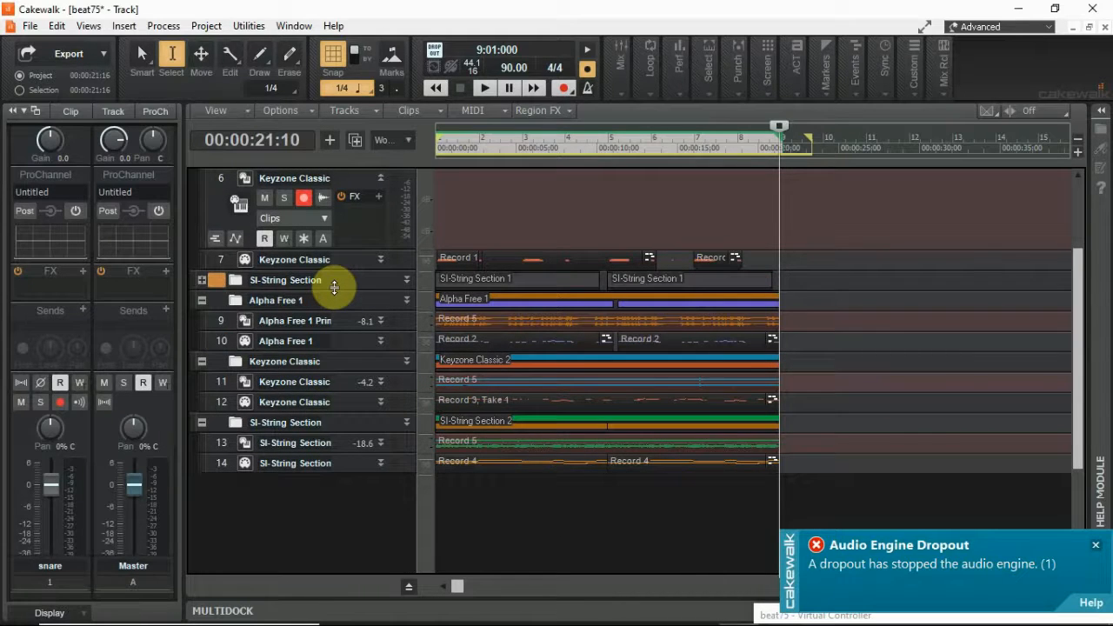
left_click(382, 322)
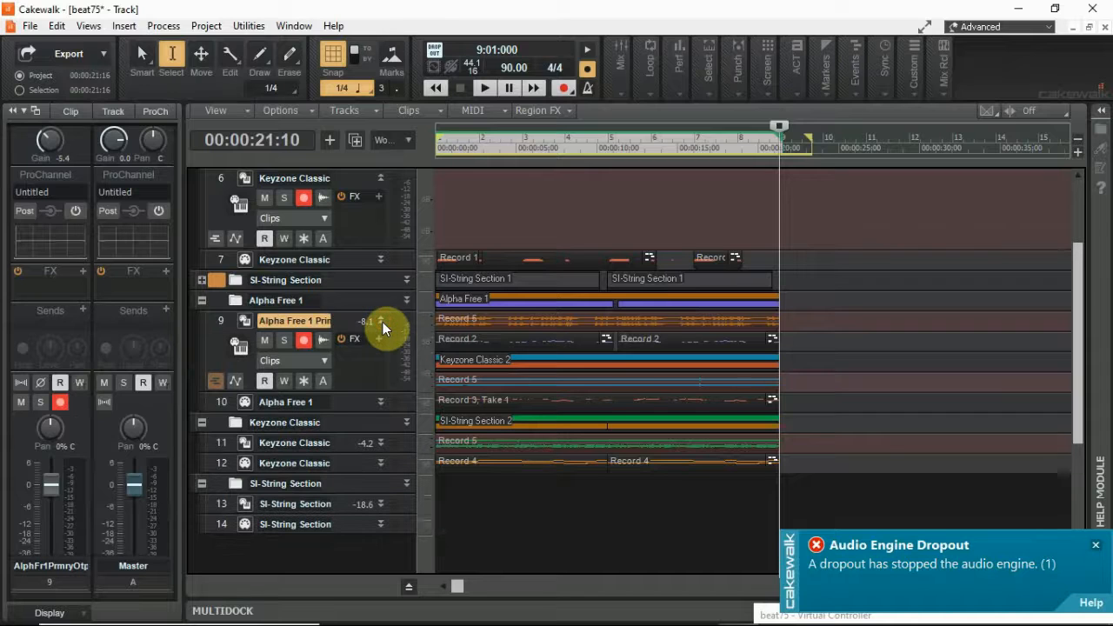
left_click(303, 340)
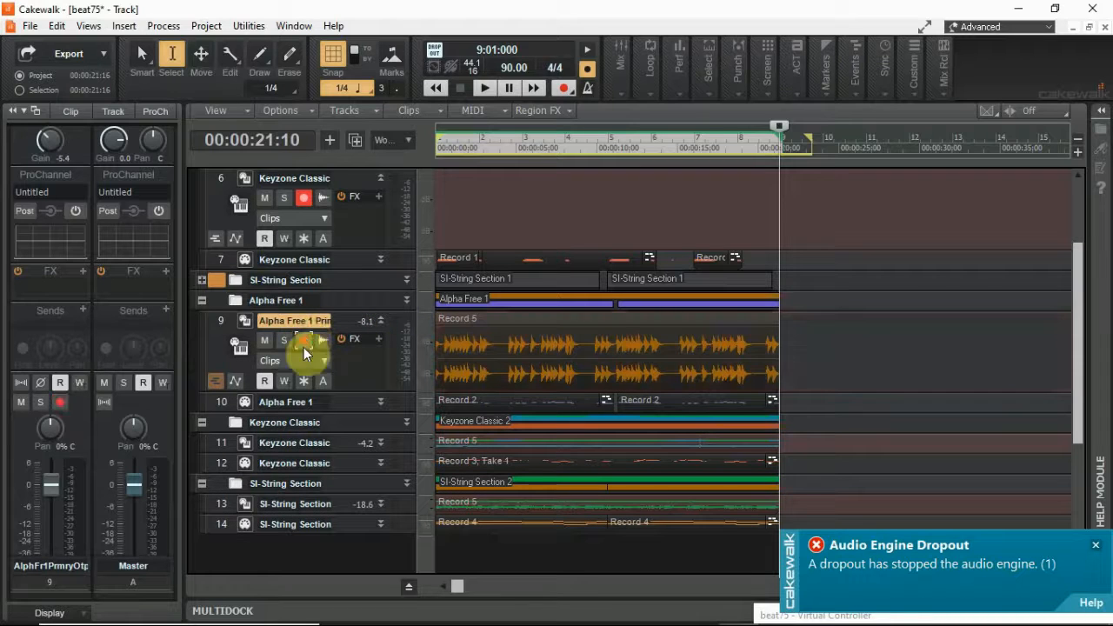
Set the Alpha Free 1 audio track's input to None and move it out of its folder, directly below the SI-String Section audio track
left_click_drag(329, 389, 315, 480)
left_click(318, 462)
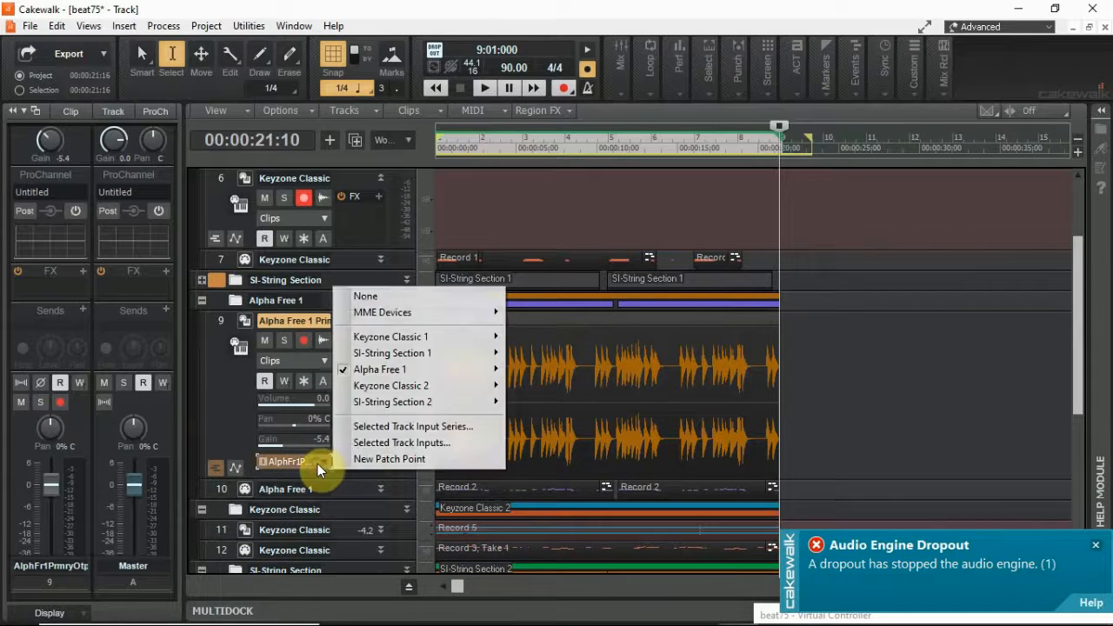
left_click(222, 372)
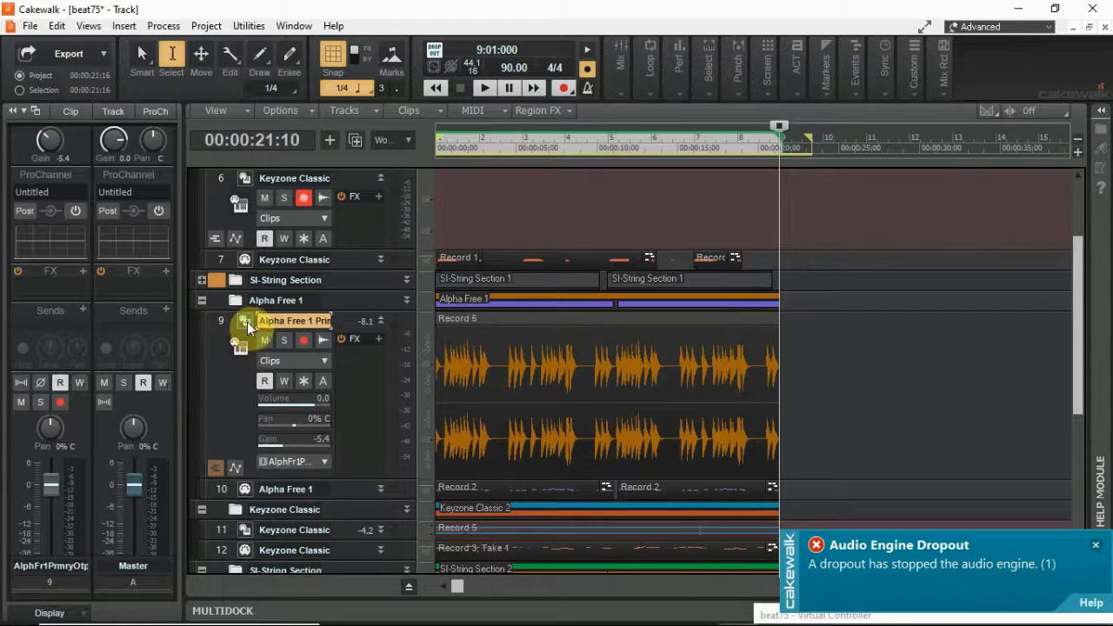
left_click(308, 458)
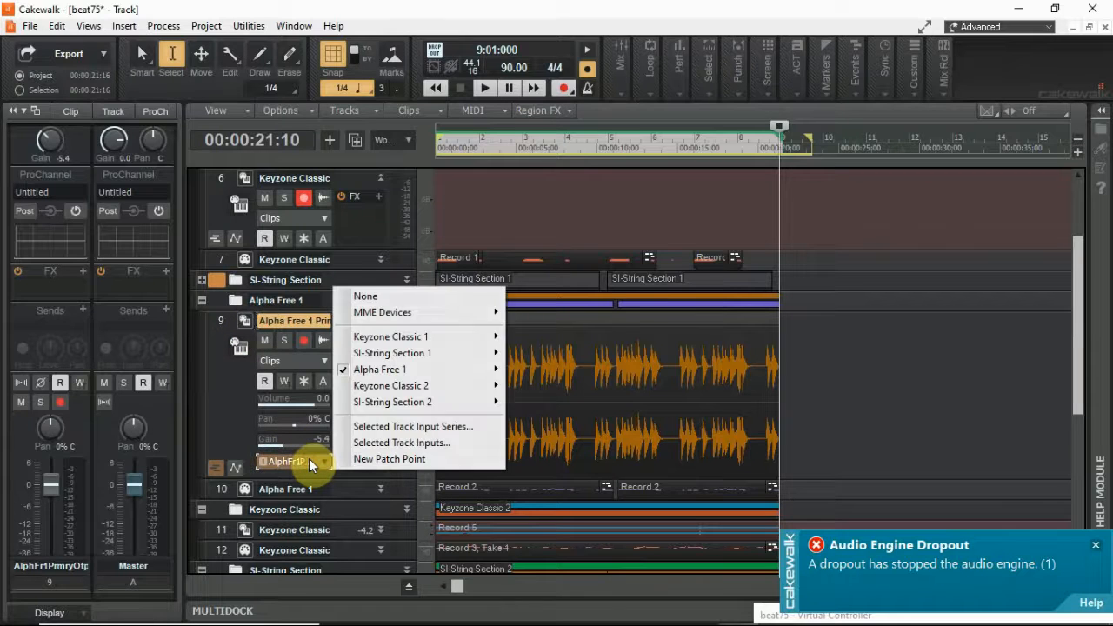
left_click(348, 296)
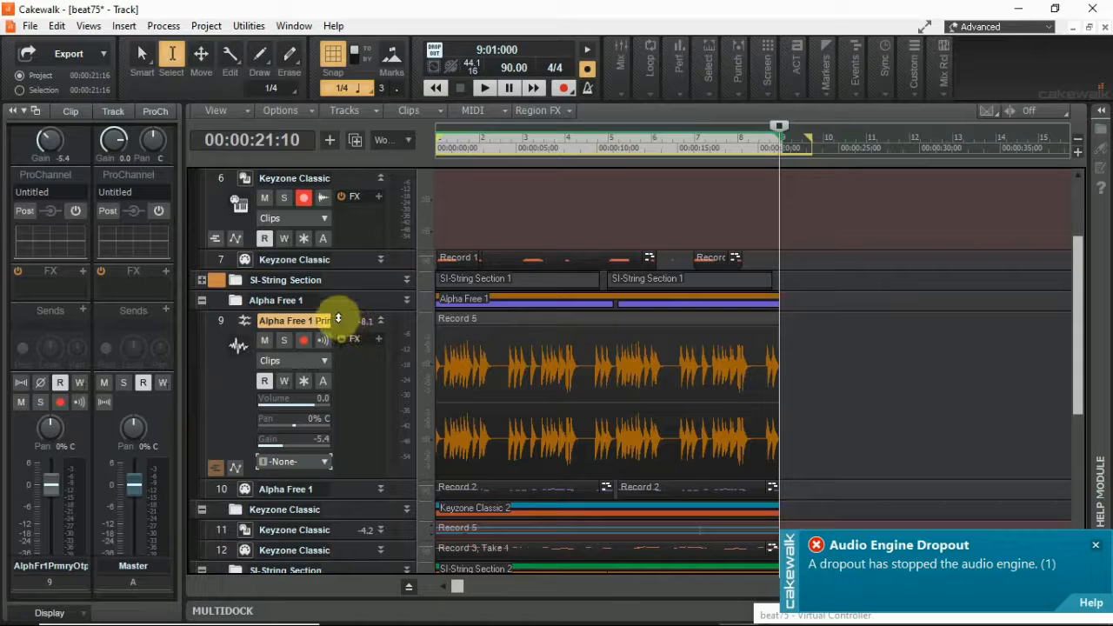
left_click_drag(338, 320, 339, 238)
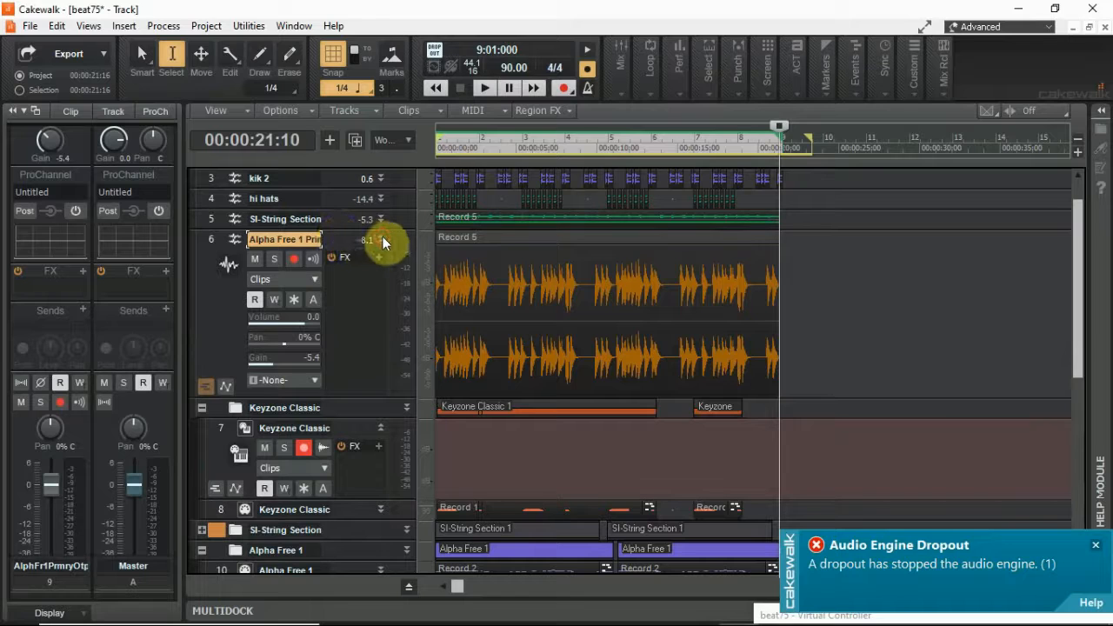
left_click(382, 239)
Mute Alpha Free 1 MIDI track 10 and collapse its folder
scroll(383, 237, "down", 1)
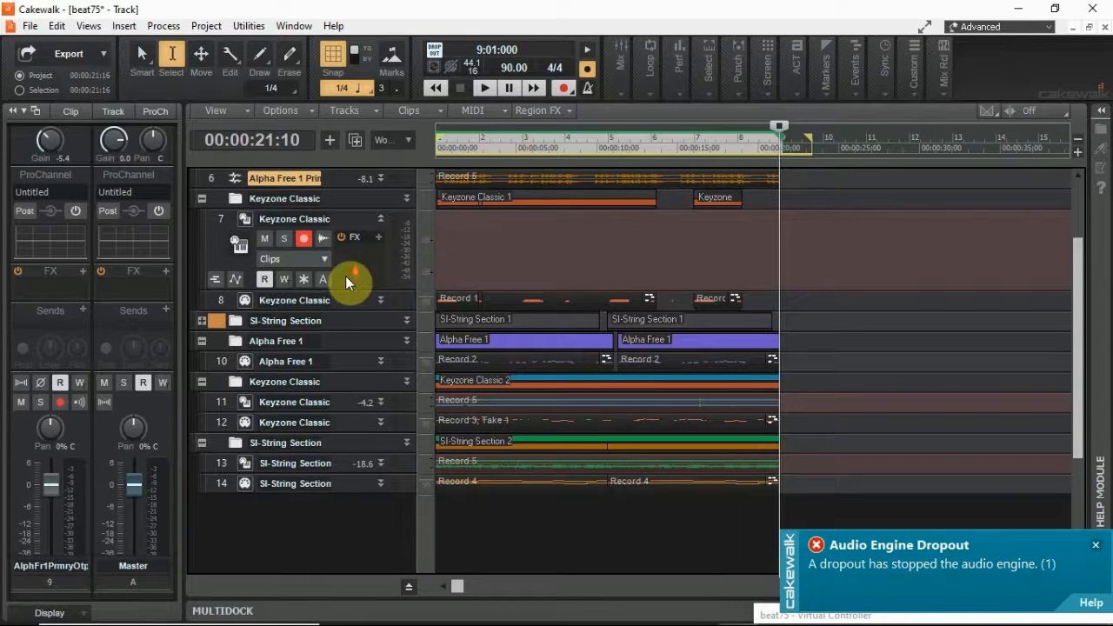
scroll(345, 276, "down", 2)
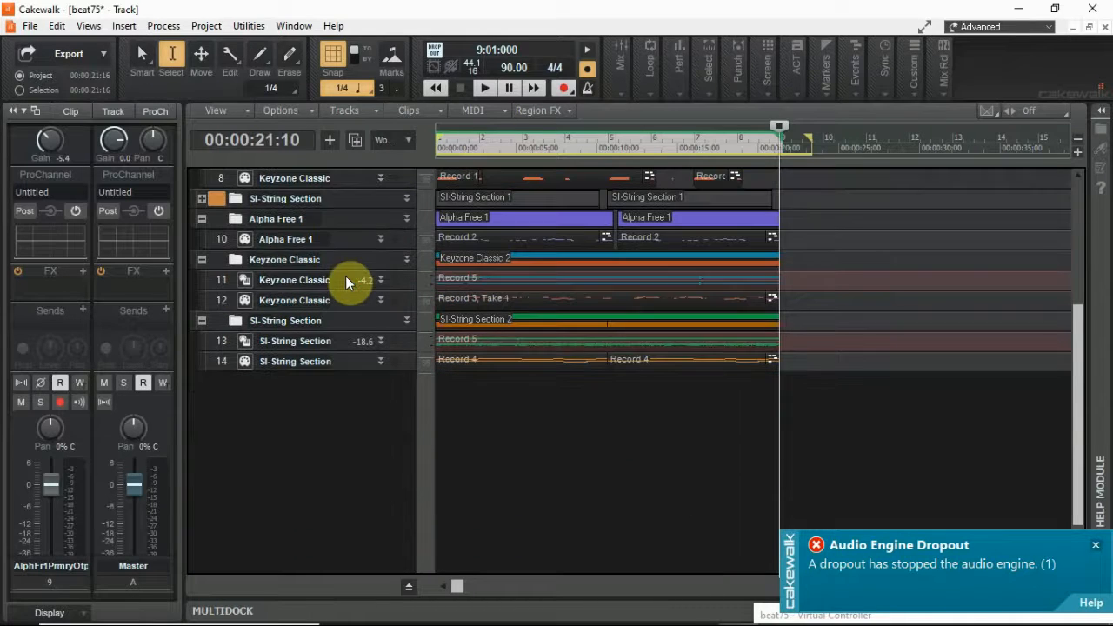
left_click(381, 239)
left_click(265, 258)
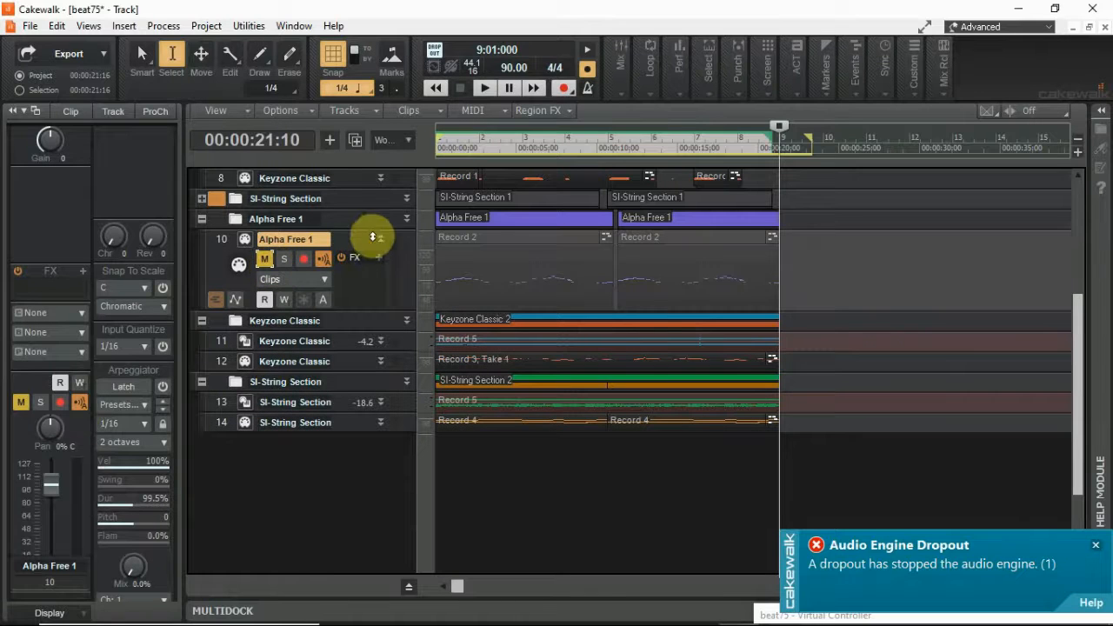
left_click(381, 240)
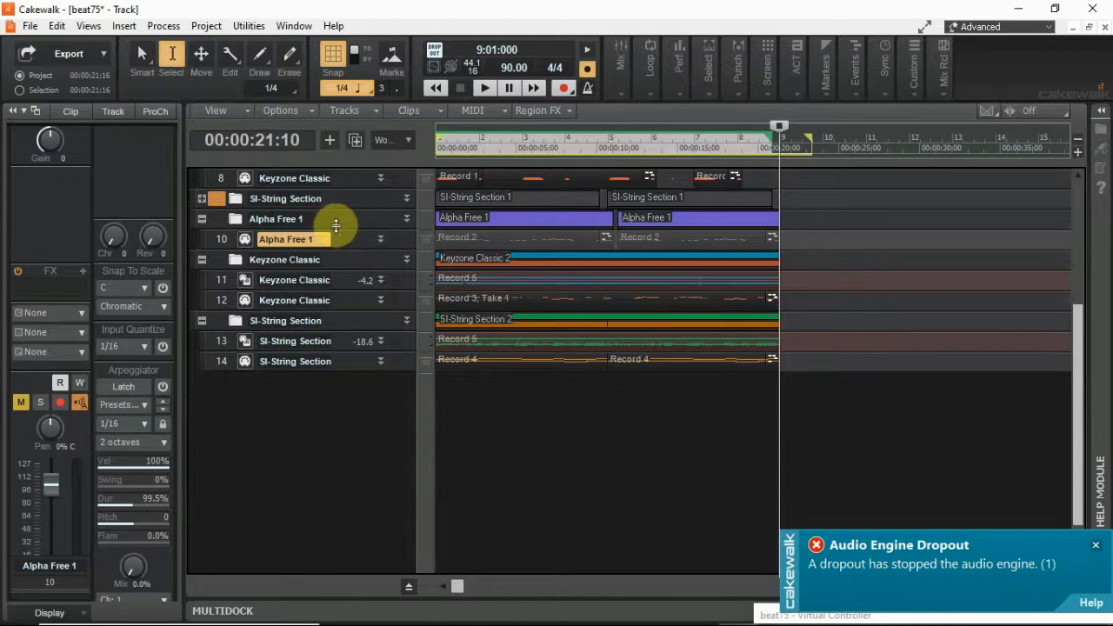
left_click(407, 219)
left_click(406, 219)
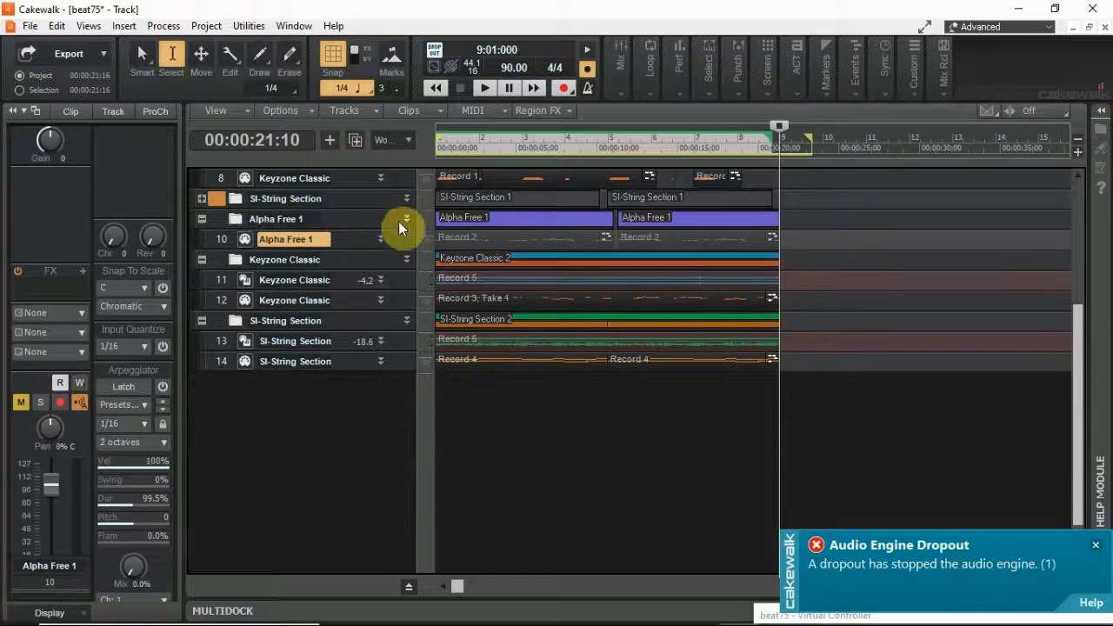
left_click(204, 219)
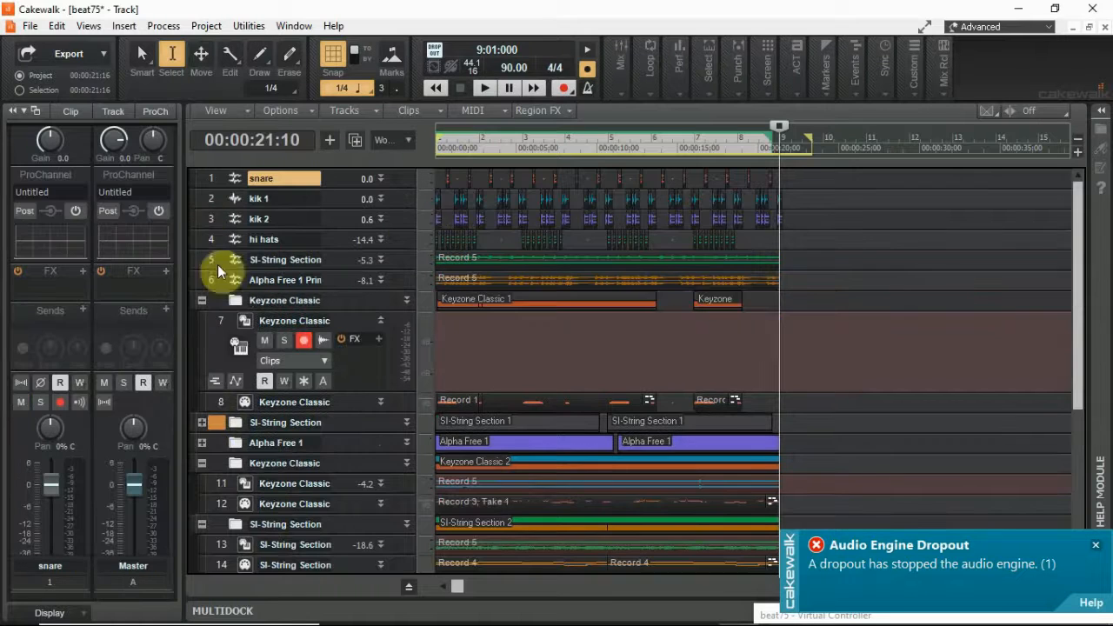
Expand Keyzone Classic audio track 11 and set its input to None
scroll(275, 339, "down", 3)
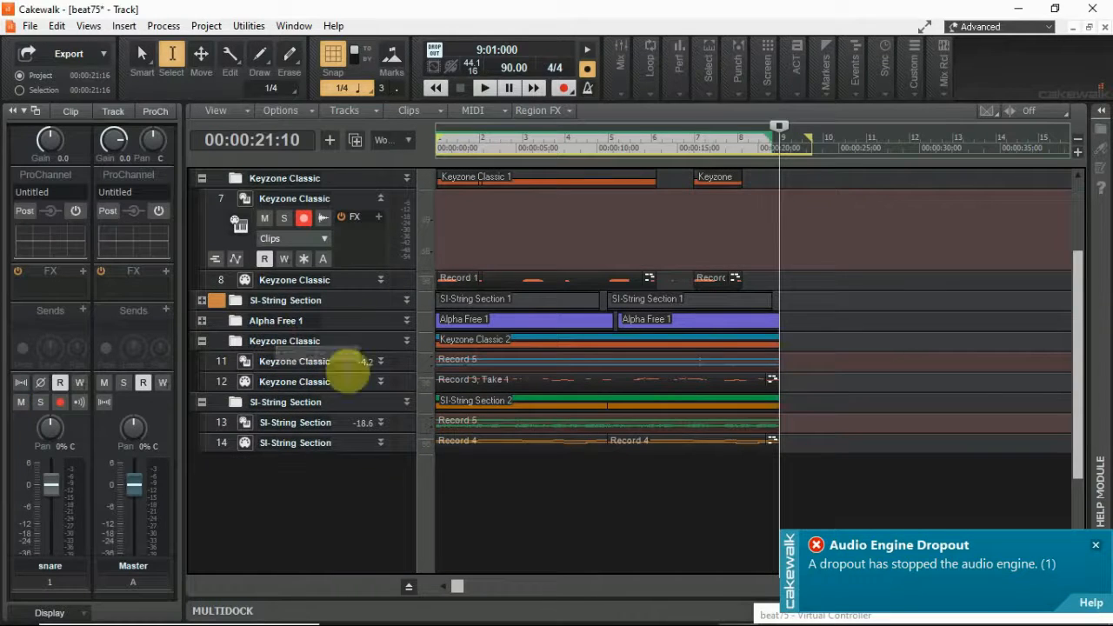
left_click(381, 362)
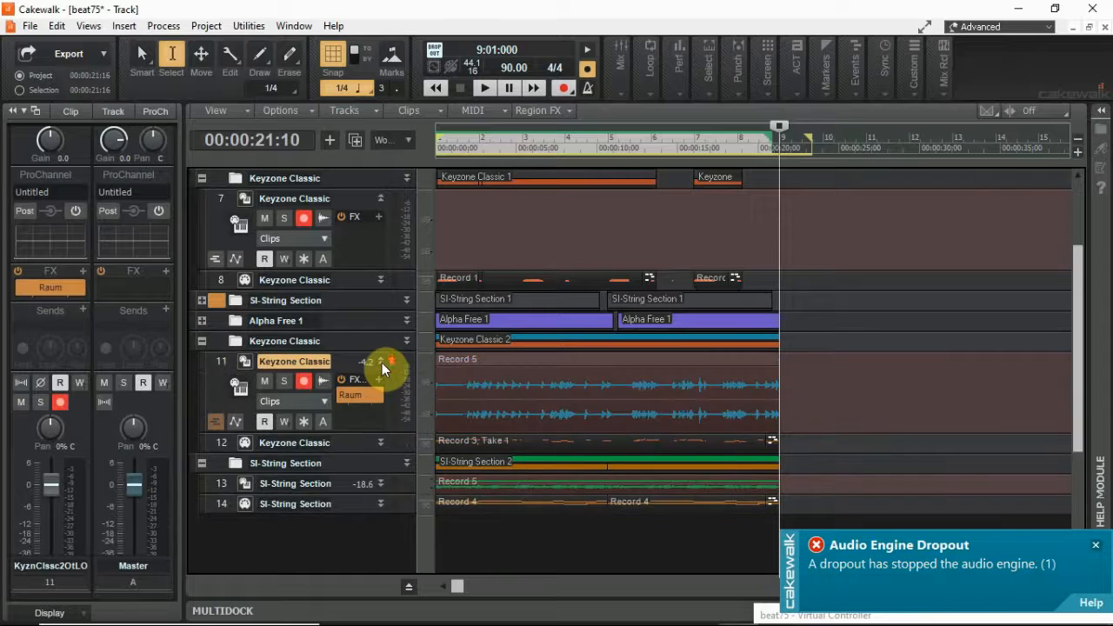
scroll(316, 310, "down", 2)
left_click_drag(326, 310, 310, 455)
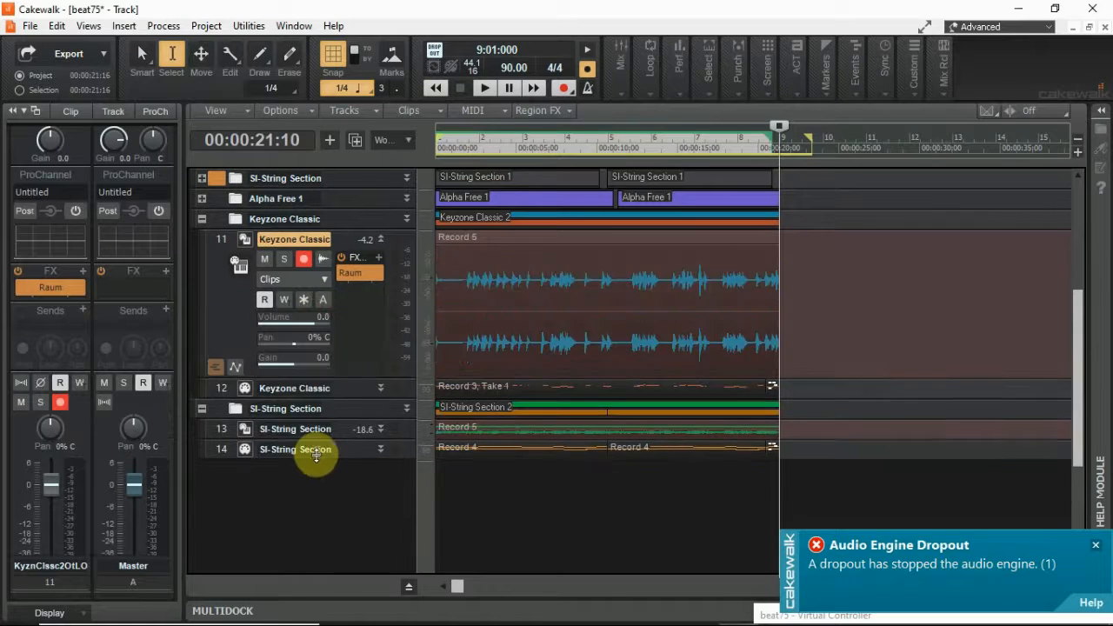
left_click(322, 381)
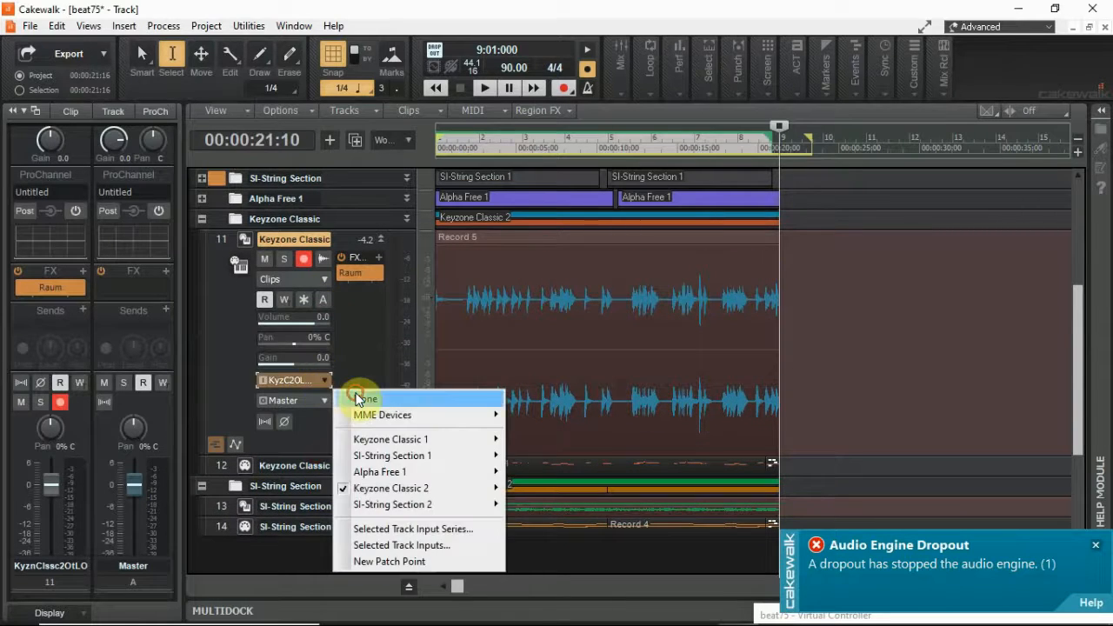
left_click(356, 397)
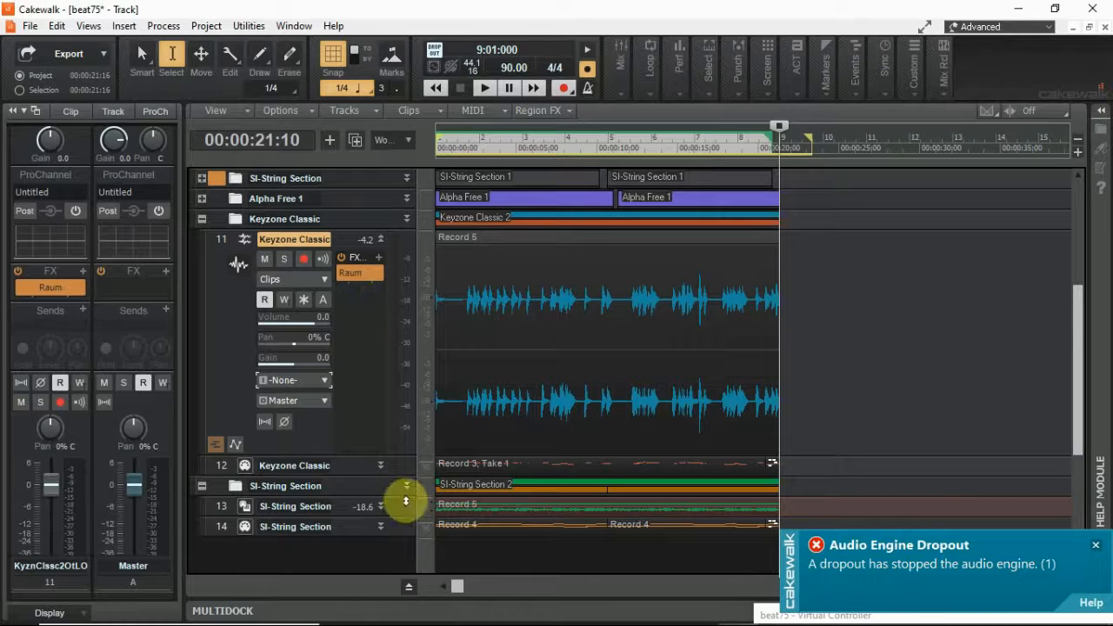
Insert a new stereo bus below the Preview bus and move the Raum effect from Keyzone Classic audio track 11 onto it
left_click(409, 586)
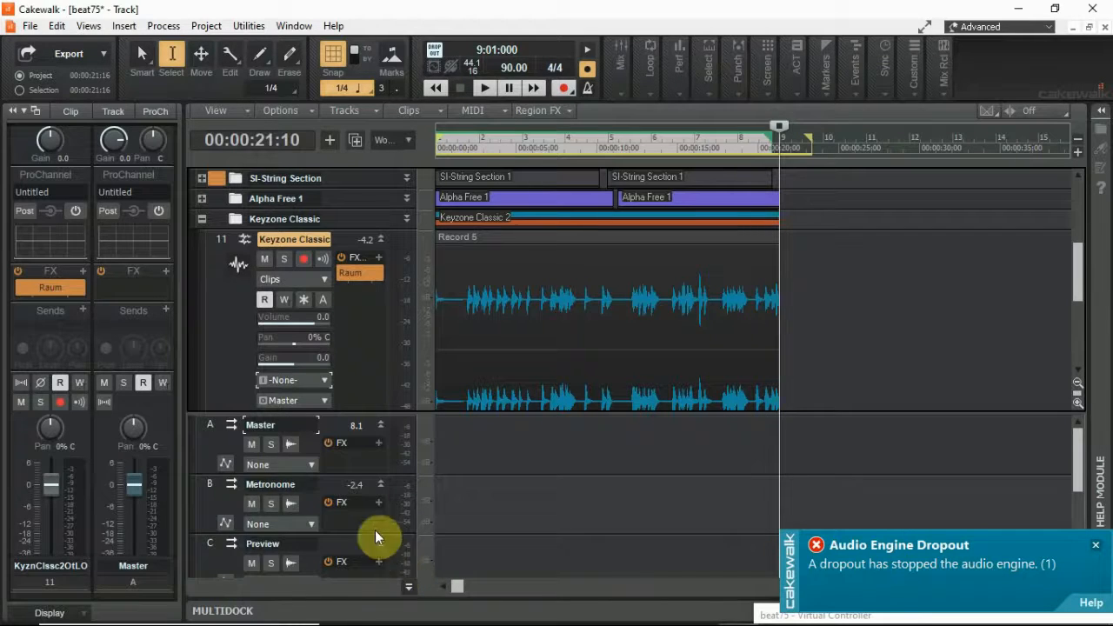
scroll(375, 523, "down", 3)
right_click(318, 519)
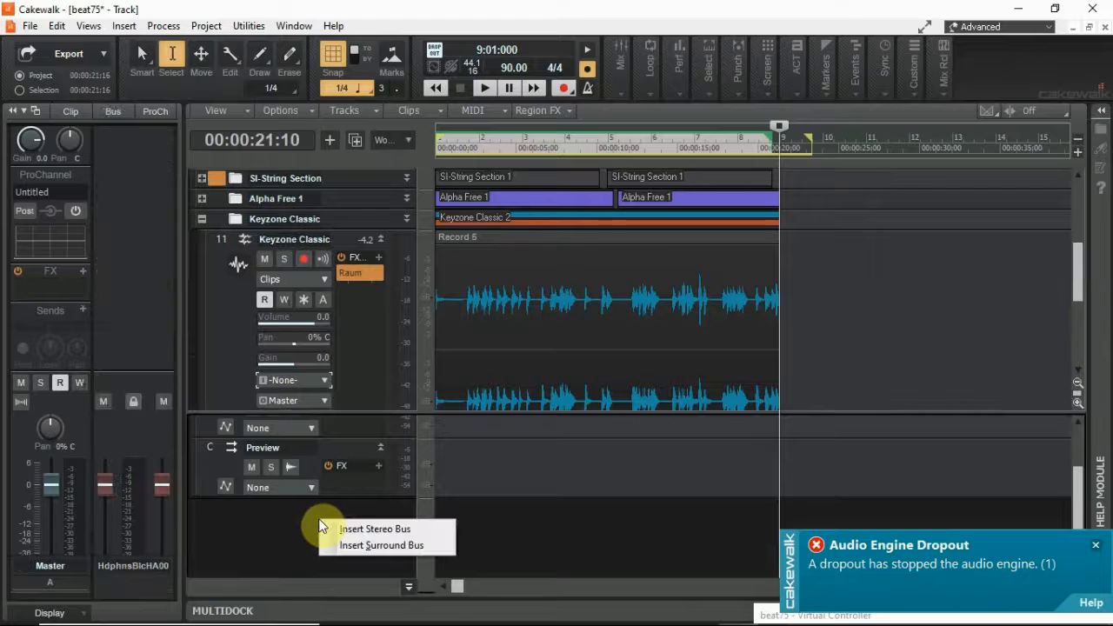
left_click(357, 526)
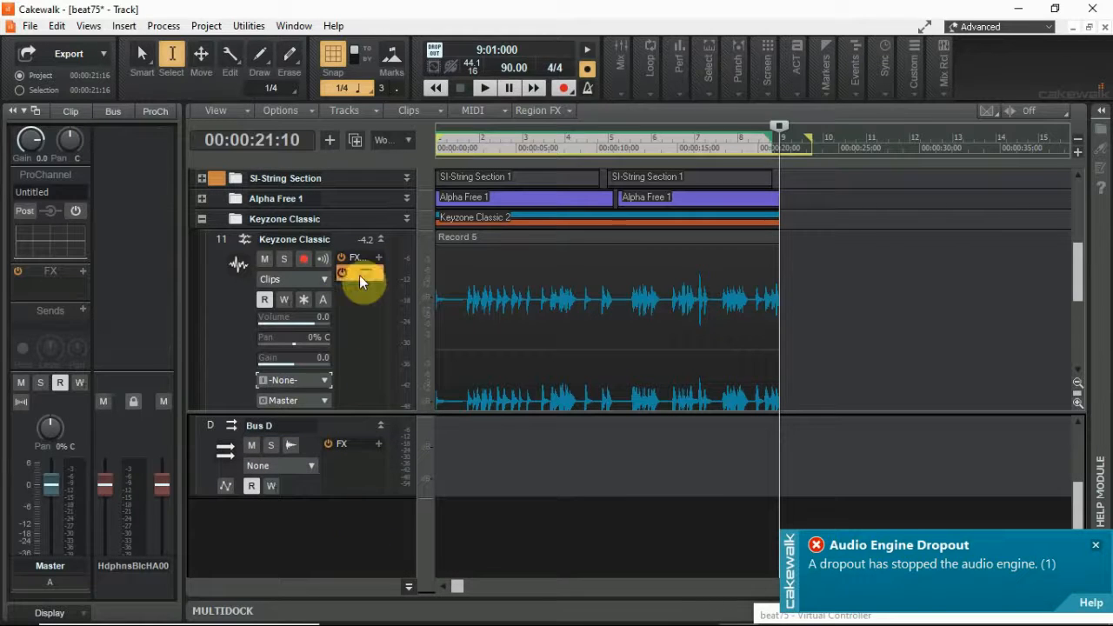
left_click_drag(353, 272, 348, 454)
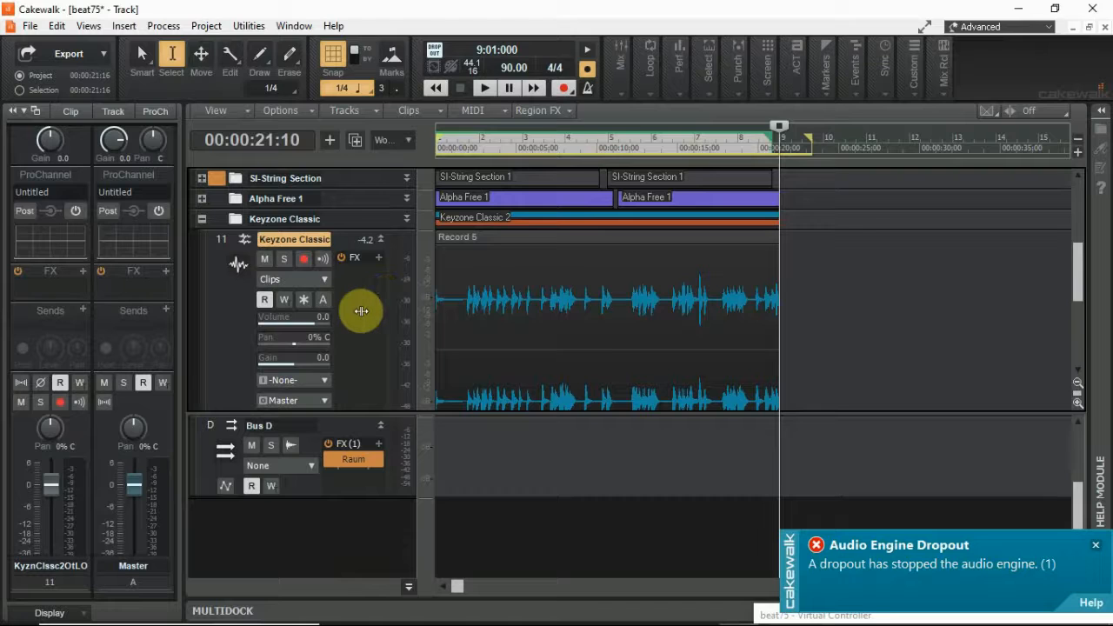
Hide the bus pane and move the Keyzone Classic audio track out of its folder, directly below the Alpha Free 1 audio track
scroll(360, 356, "down", 3)
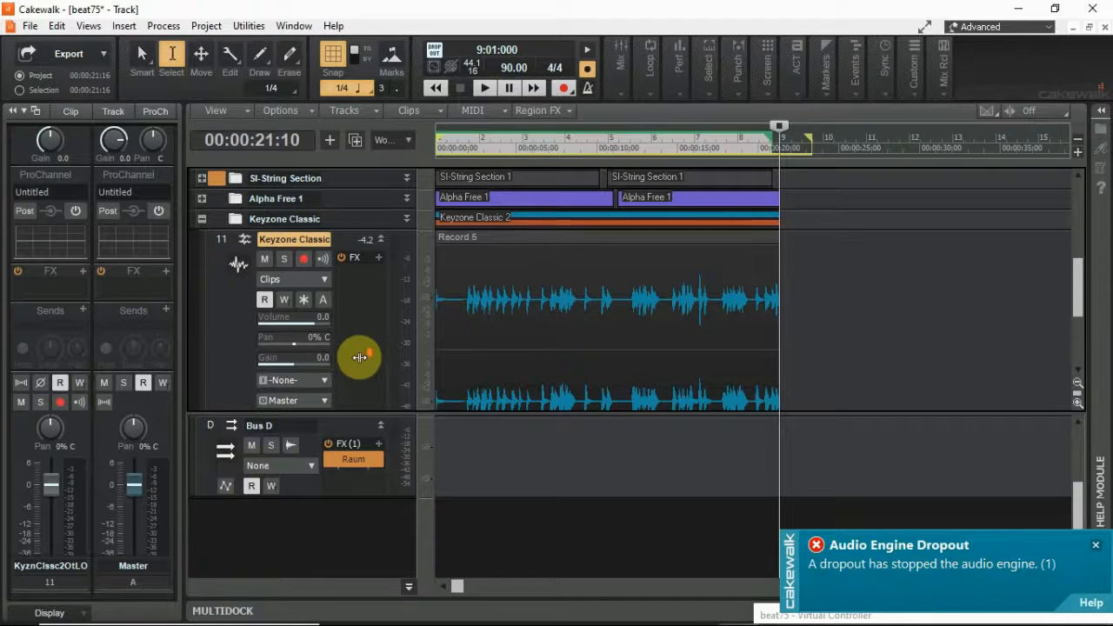
scroll(359, 357, "up", 3)
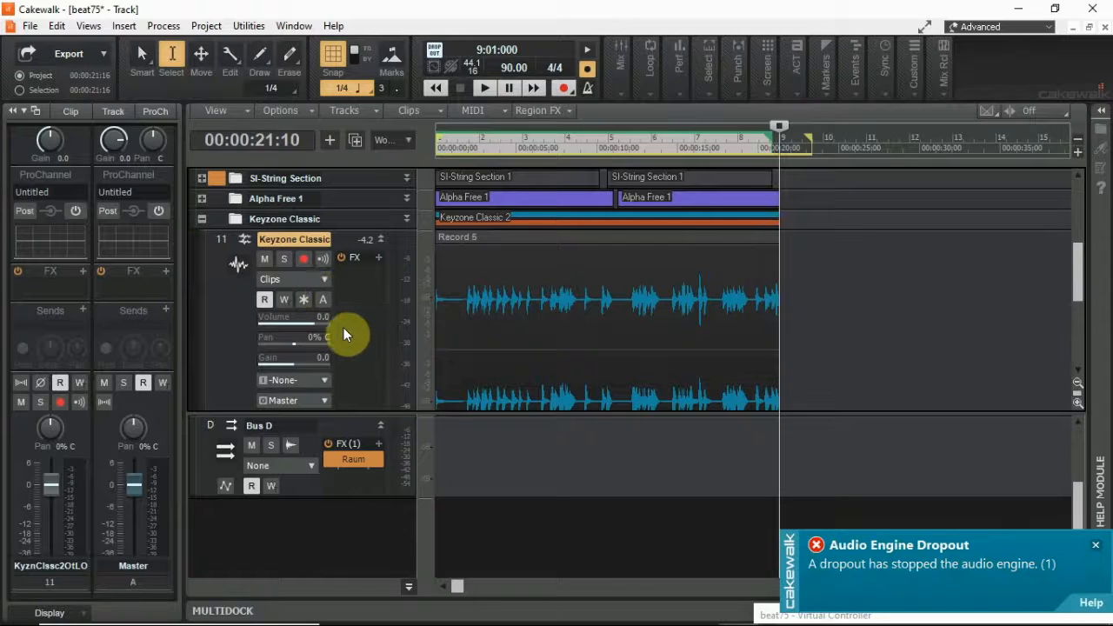
scroll(343, 331, "up", 2)
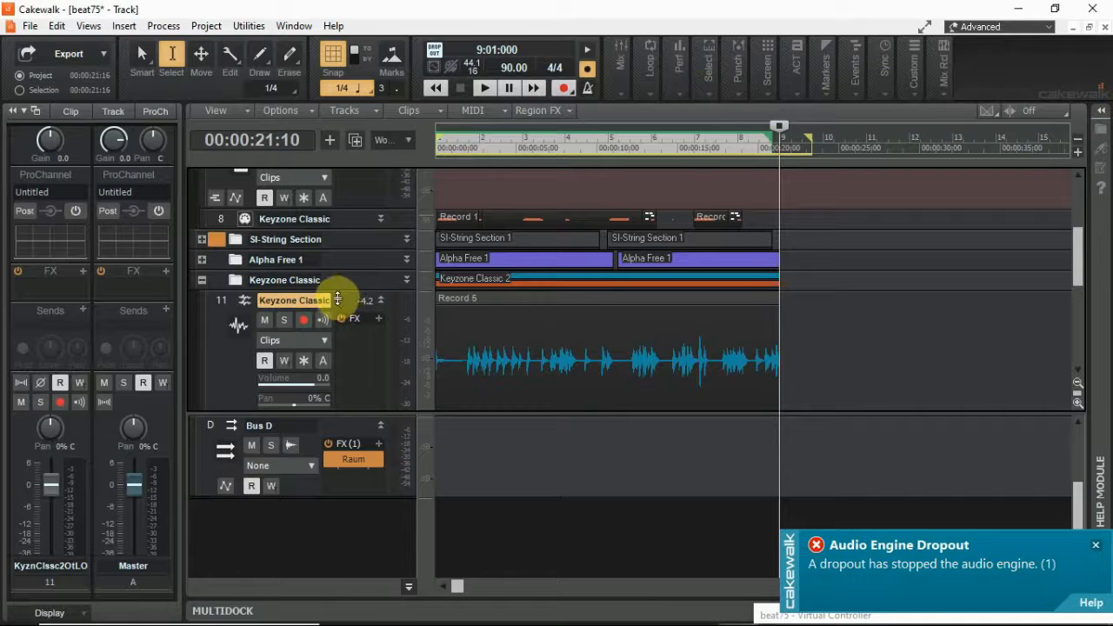
left_click(406, 588)
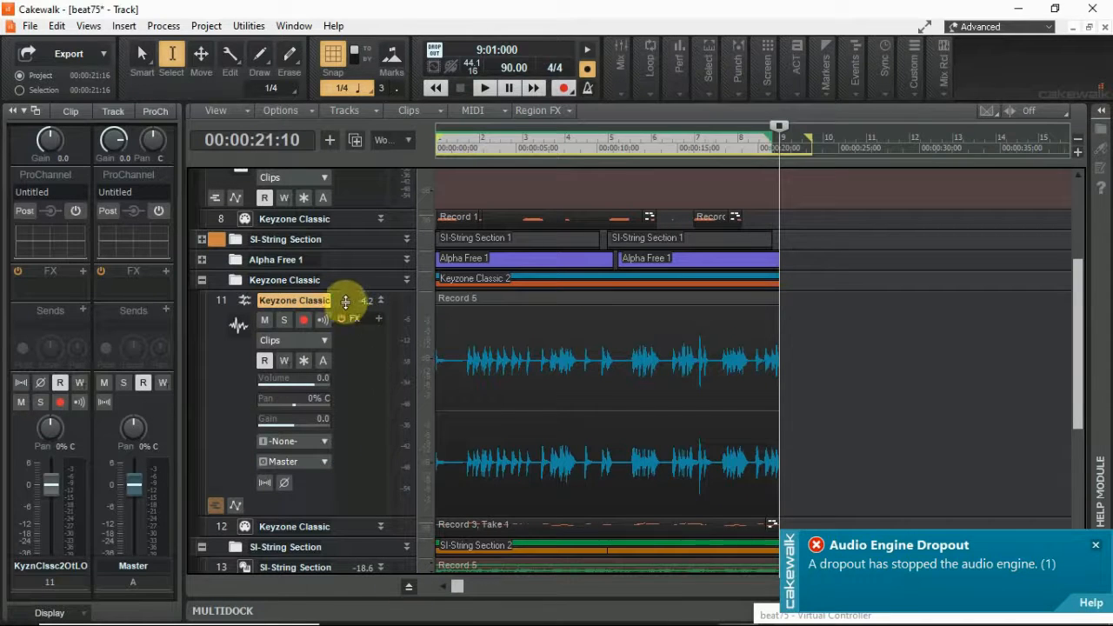
left_click_drag(343, 300, 348, 213)
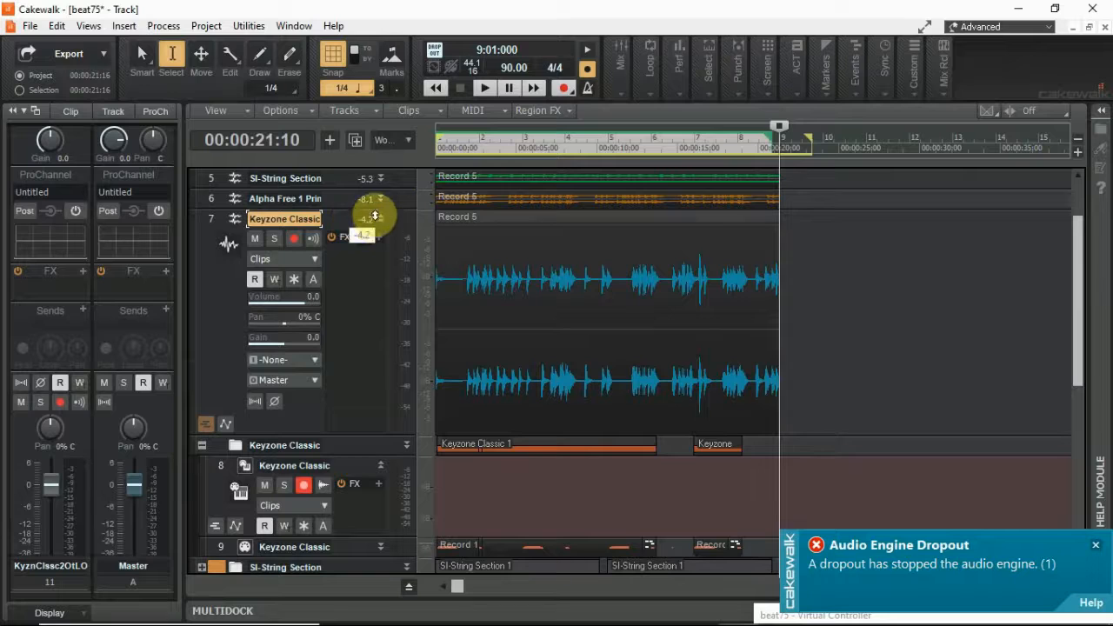
Add a send from Keyzone Classic audio track 7 to Bus D and set its send level to about -8.6
left_click(209, 219)
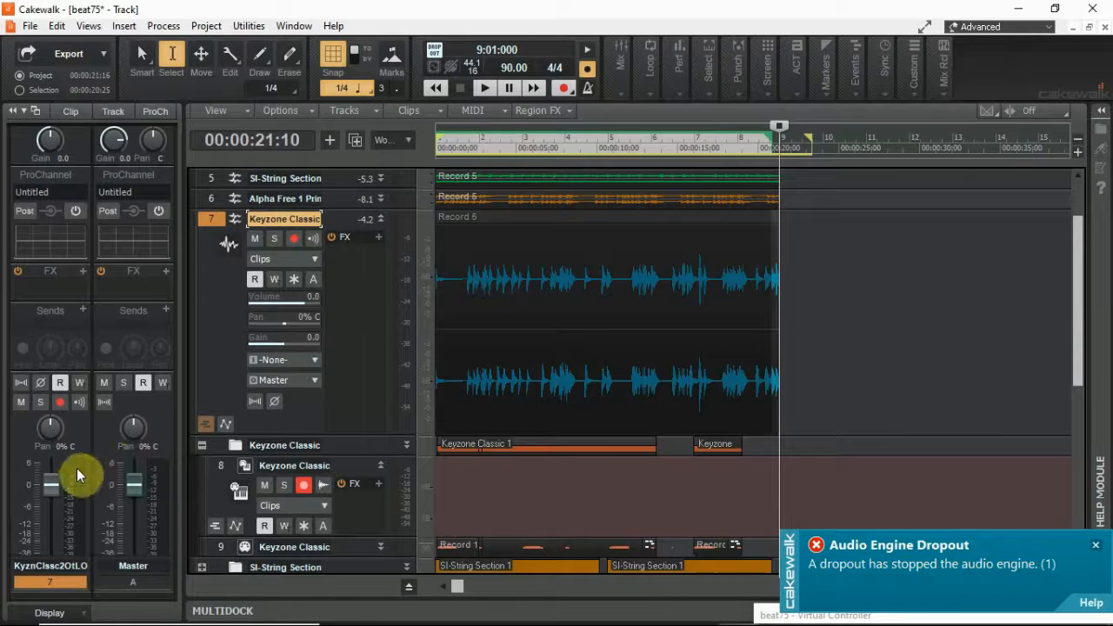
scroll(76, 468, "down", 3)
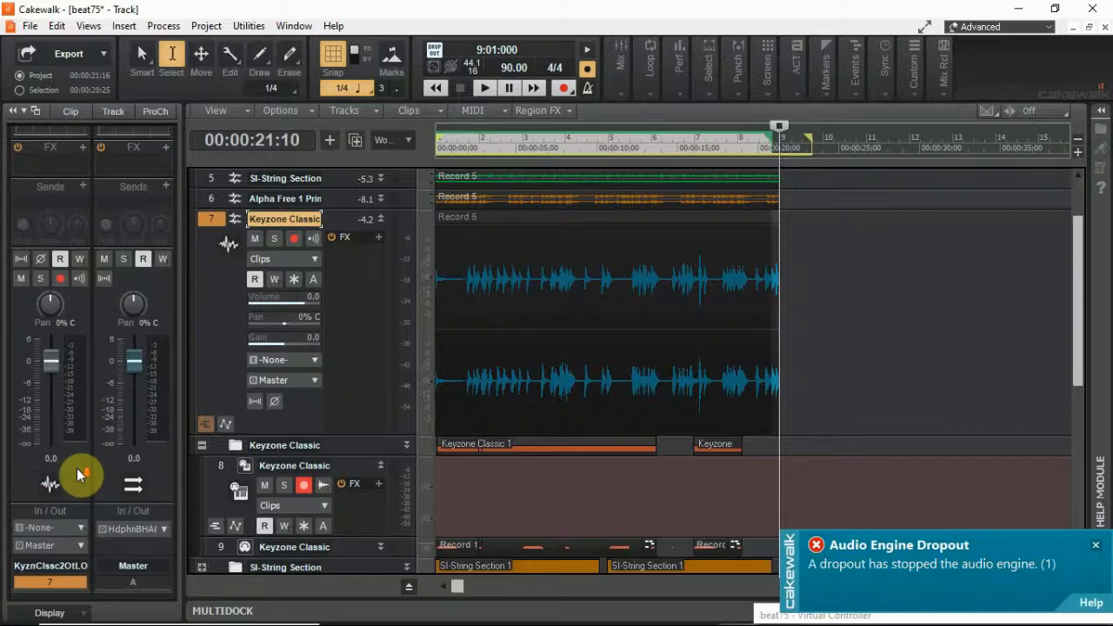
scroll(76, 467, "up", 2)
left_click(82, 265)
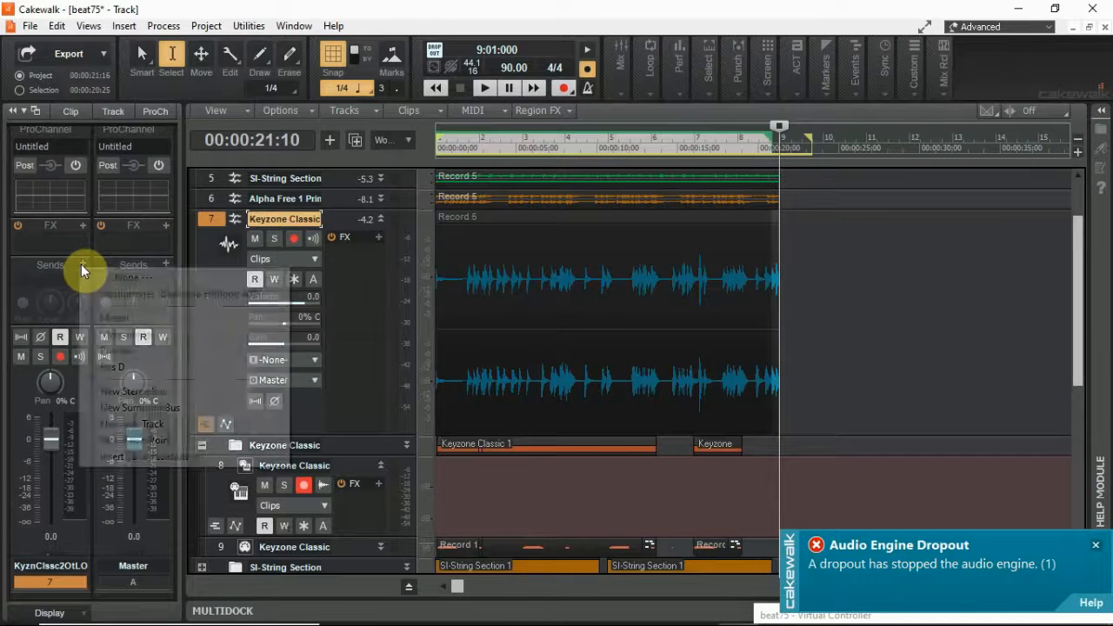
left_click(131, 368)
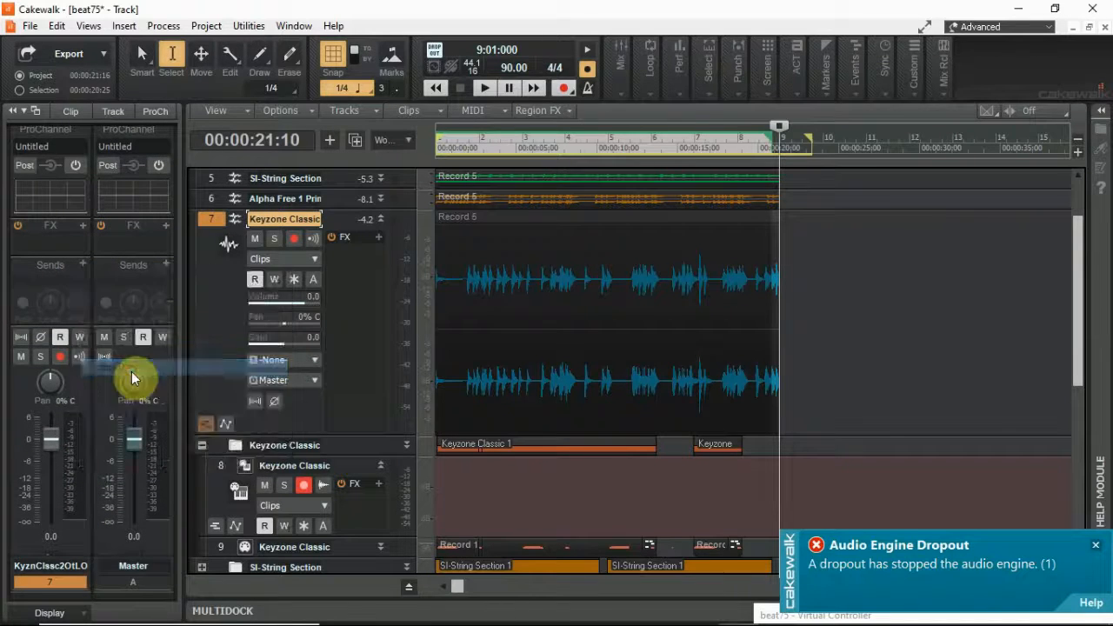
left_click_drag(39, 295, 38, 306)
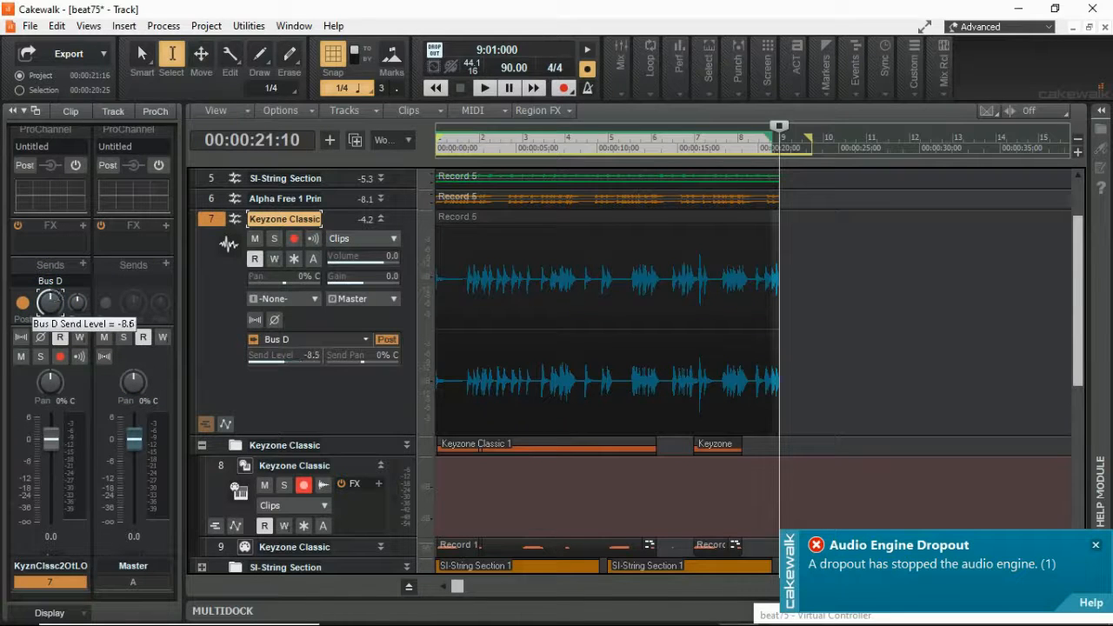
left_click(81, 299)
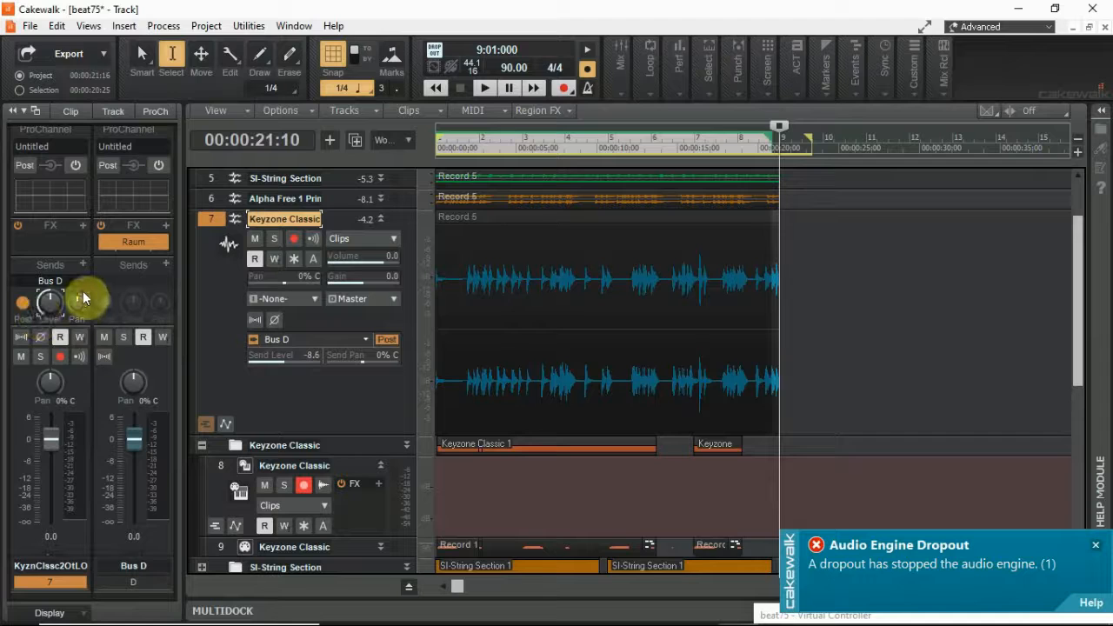
Dismiss the audio engine dropout notification and collapse Keyzone Classic audio track 7
mouse_move(254, 280)
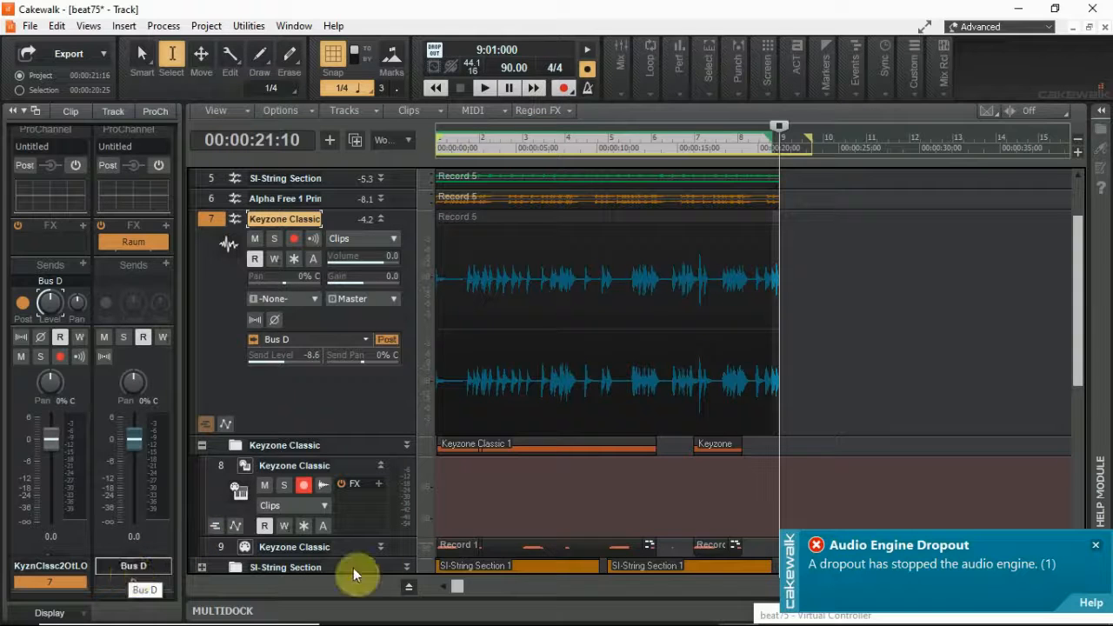
left_click(1095, 548)
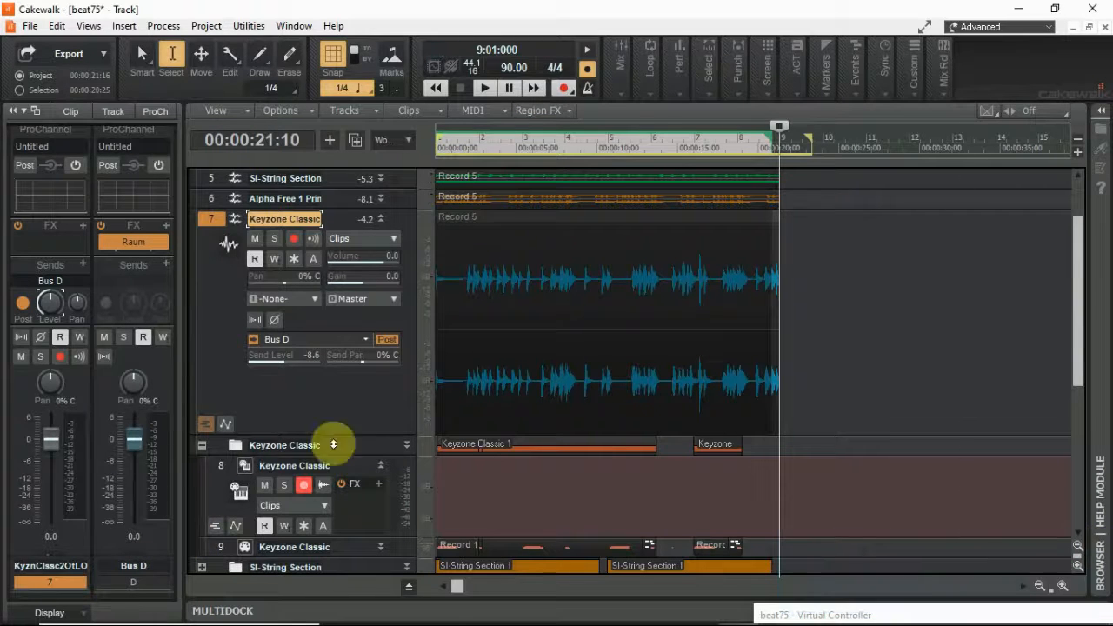
left_click(380, 221)
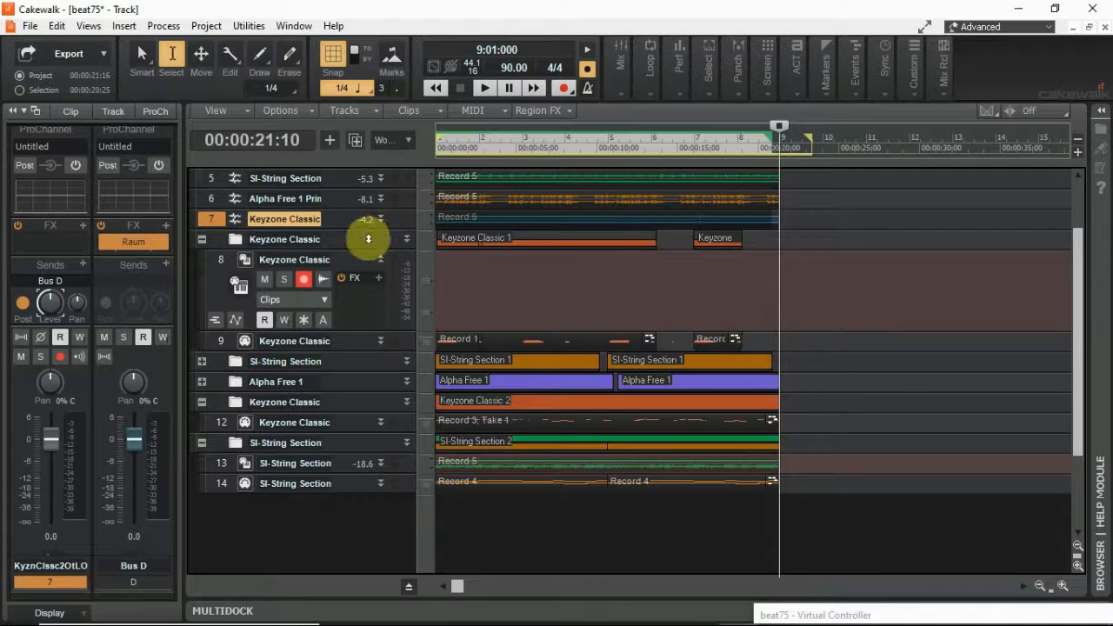
left_click(303, 277)
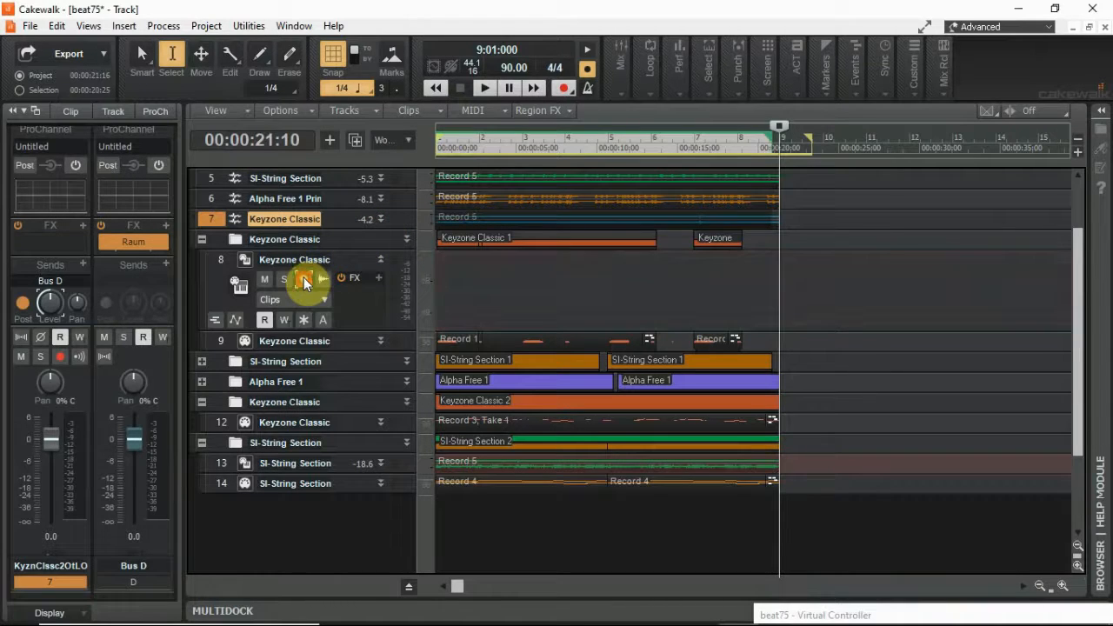
left_click(304, 277)
left_click(304, 277)
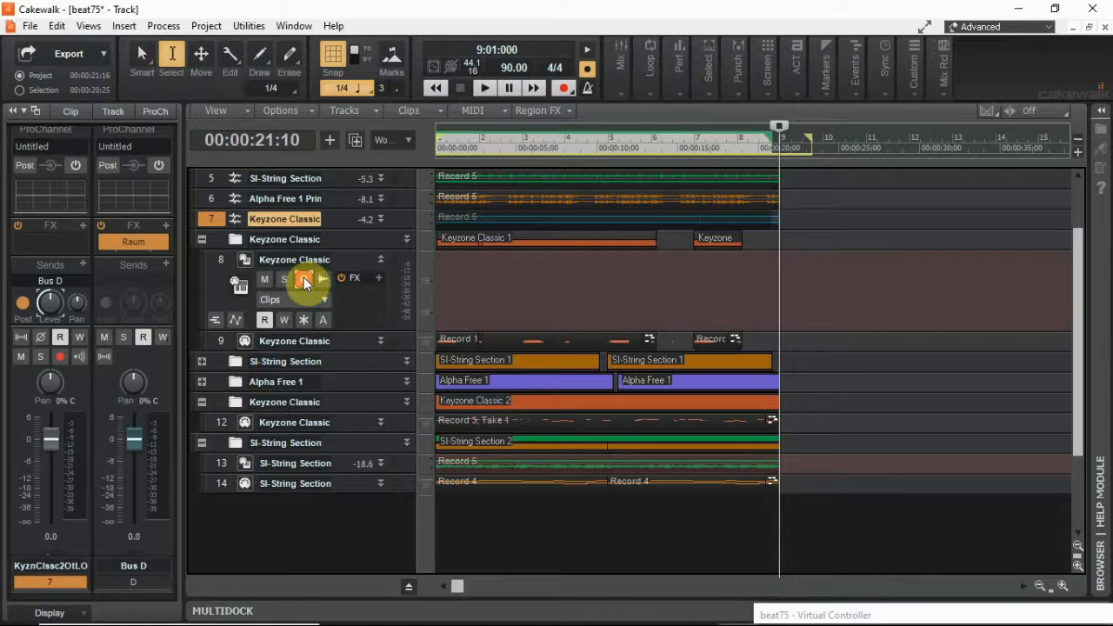
Mute Keyzone Classic MIDI track 12 and collapse its folder
scroll(325, 306, "down", 3)
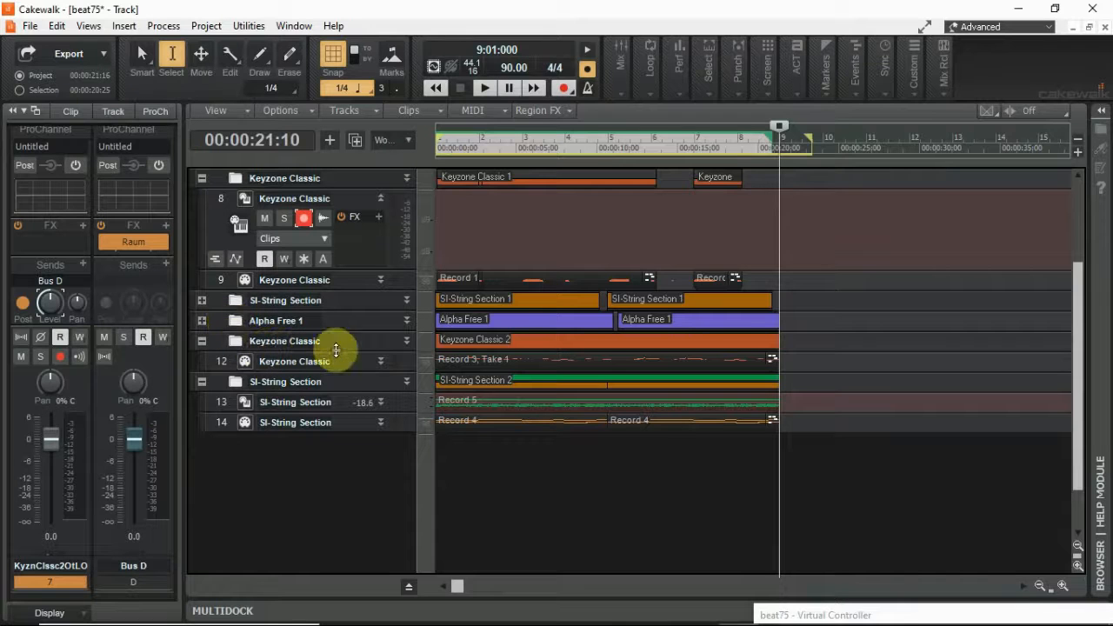
left_click(379, 360)
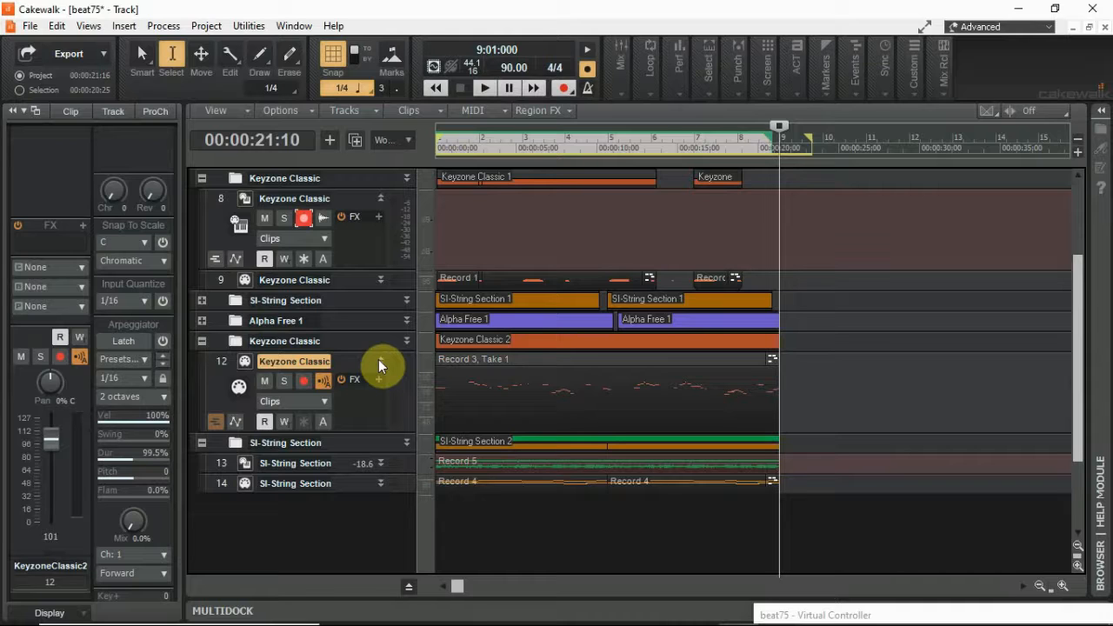
left_click(379, 360)
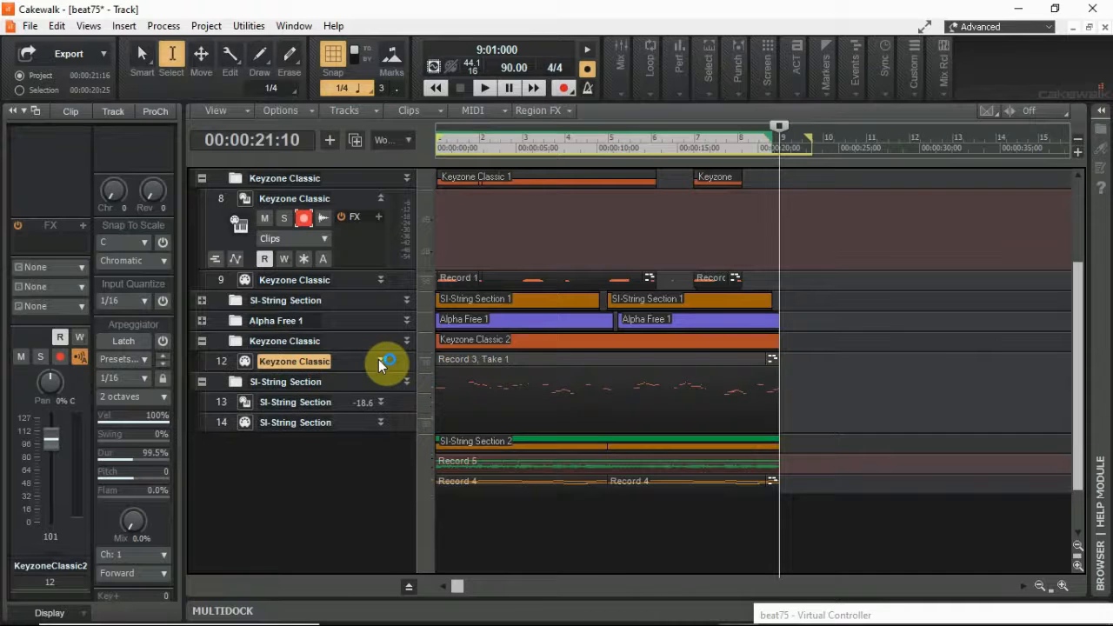
left_click(379, 360)
left_click(268, 377)
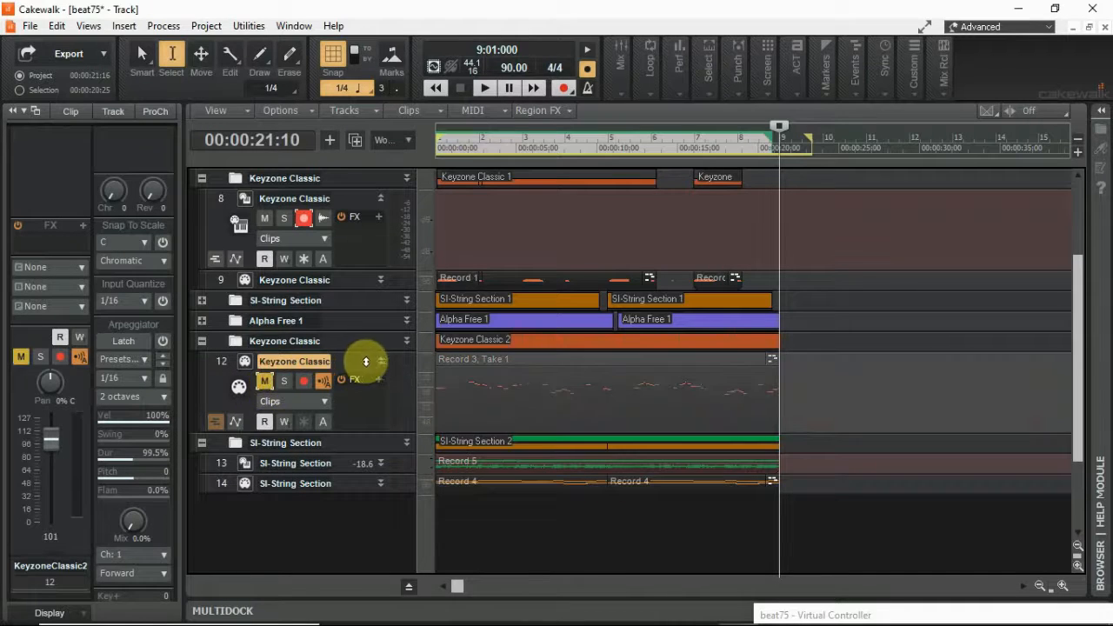
left_click(381, 361)
left_click(206, 341)
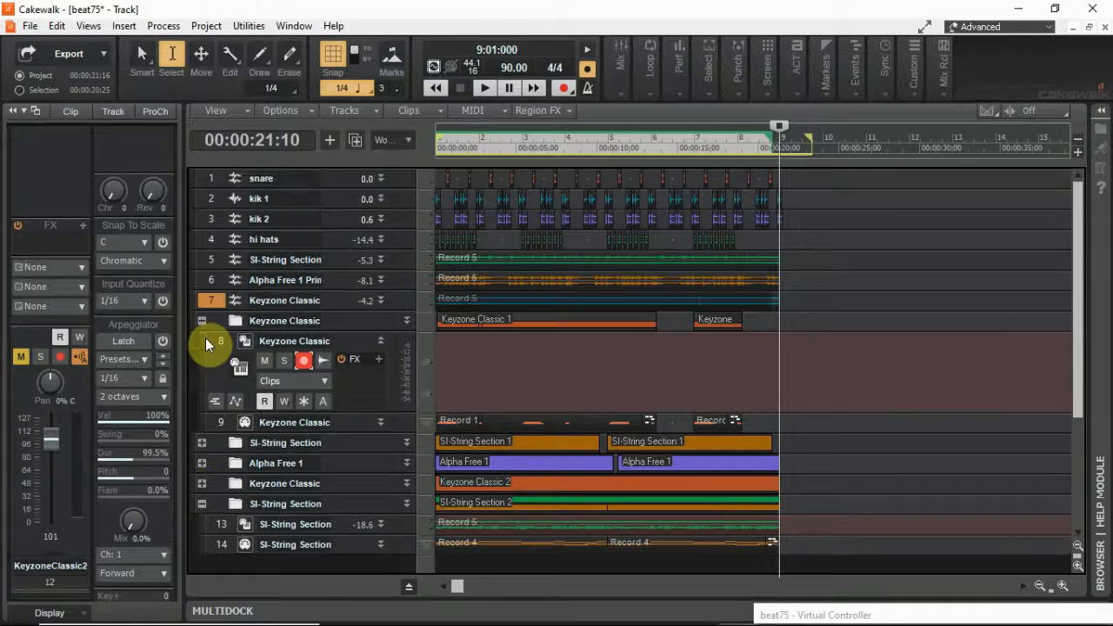
Disarm SI-String Section track 13 for recording and set its input to None
scroll(286, 313, "down", 3)
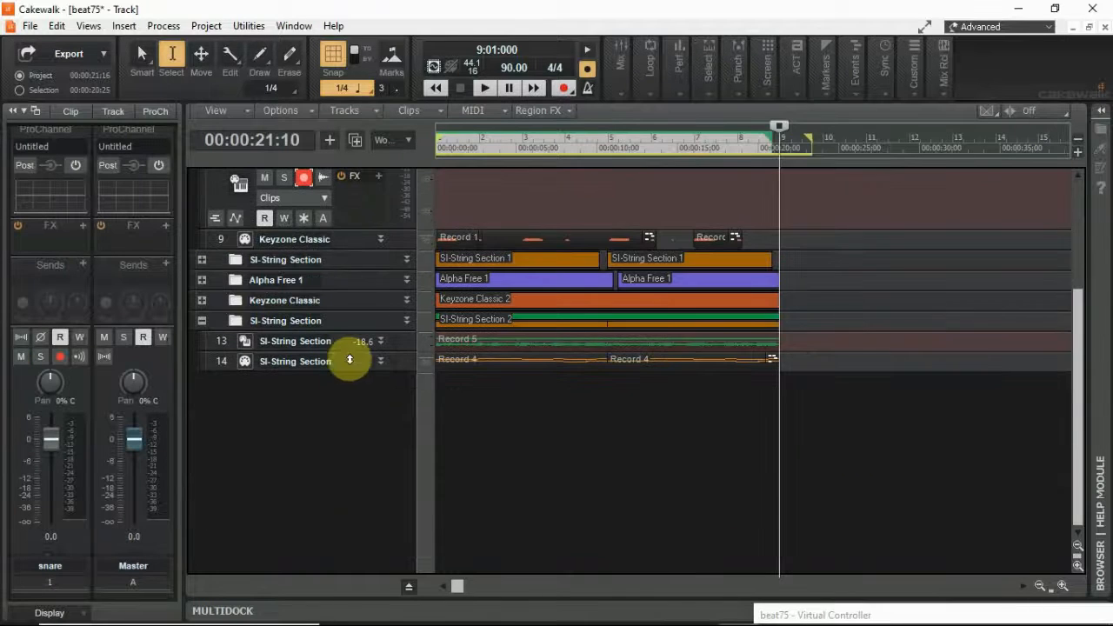
left_click(380, 341)
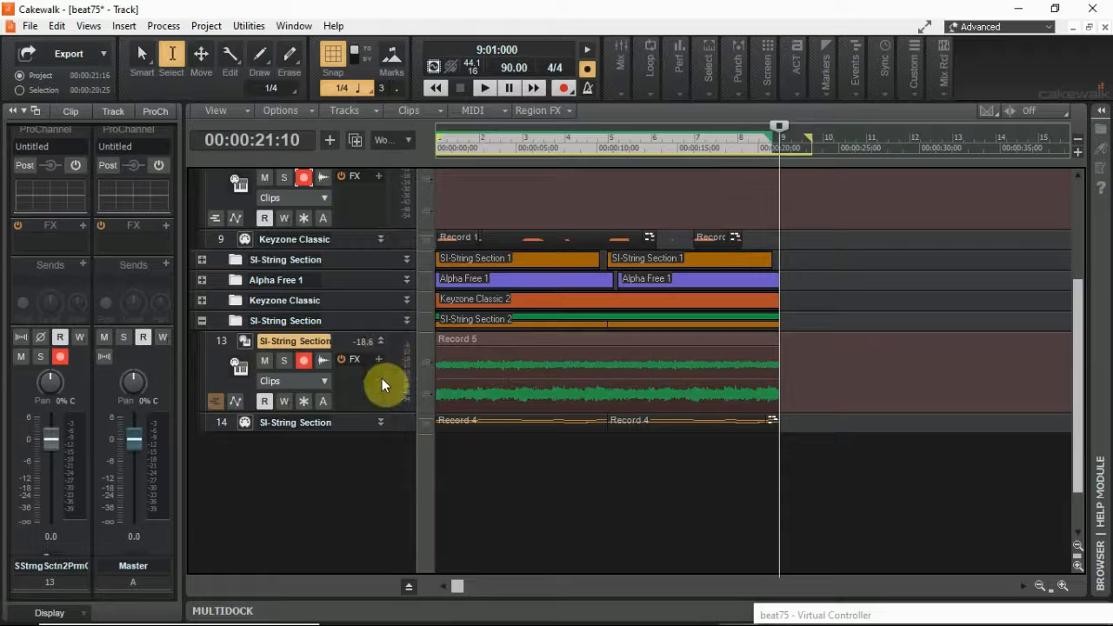
left_click(380, 422)
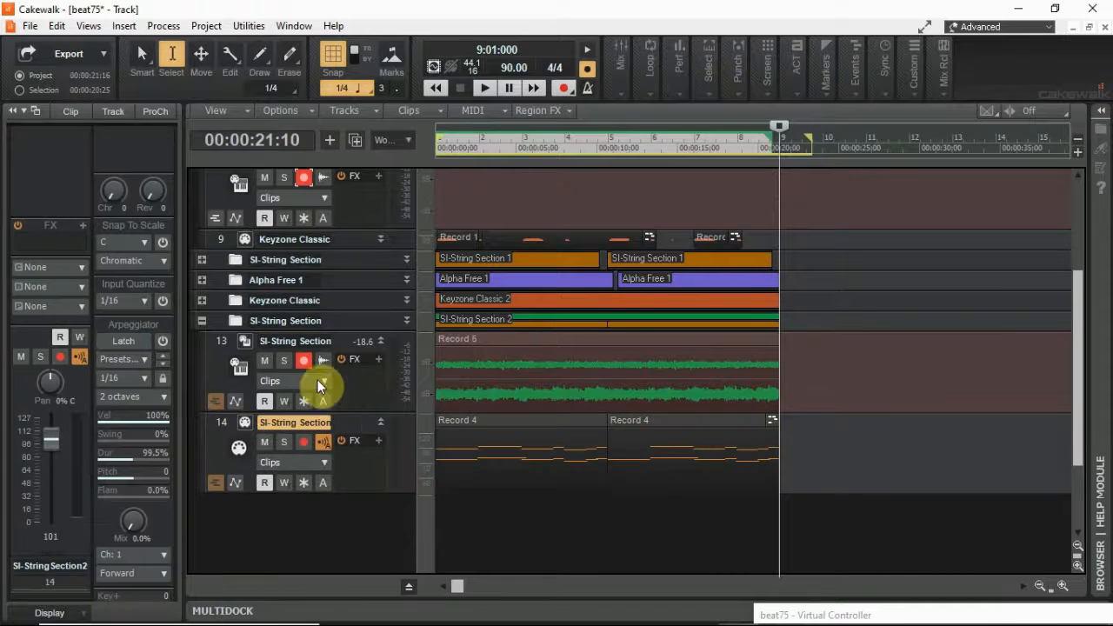
left_click(302, 360)
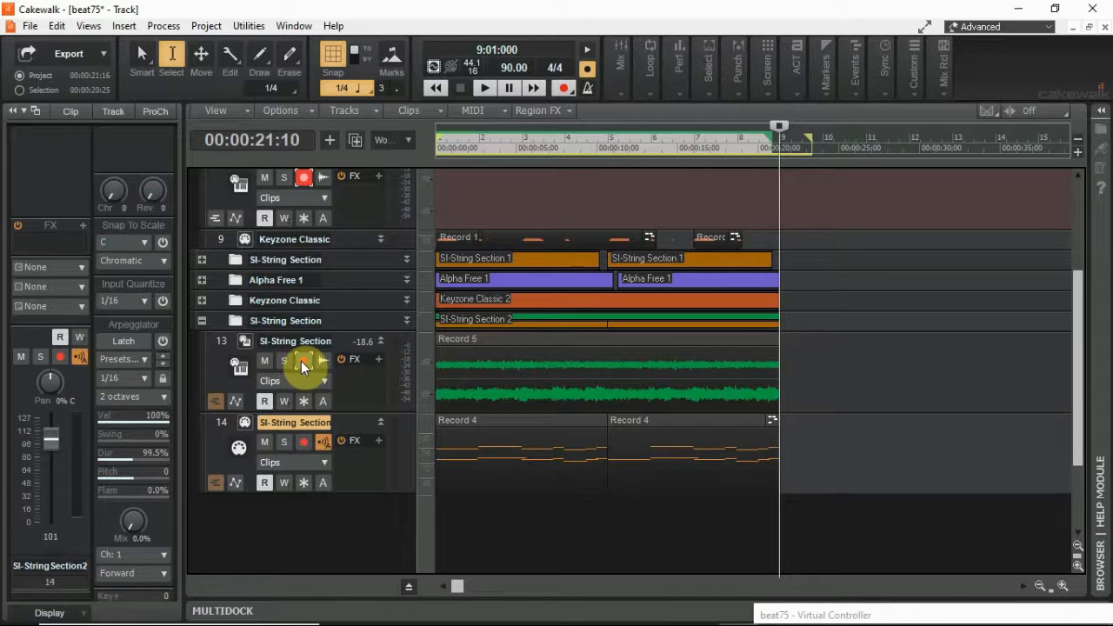
left_click_drag(343, 415, 324, 491)
left_click(318, 481)
left_click(365, 316)
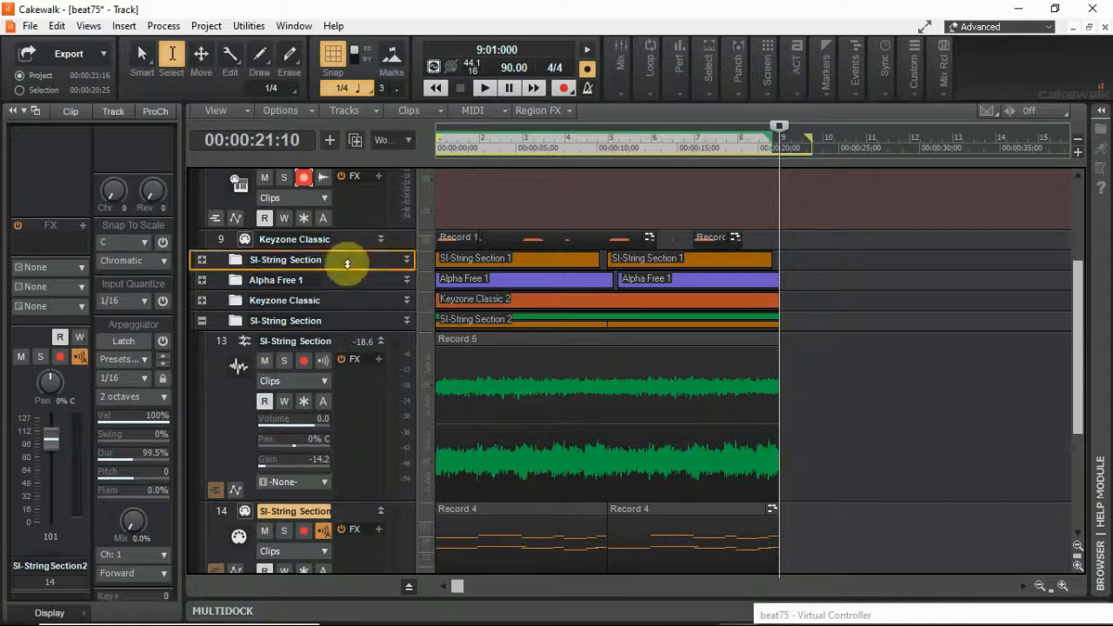
Move the SI-String Section audio track out of its folder, directly below Keyzone Classic audio track 7
scroll(338, 178, "up", 5)
scroll(338, 178, "up", 1)
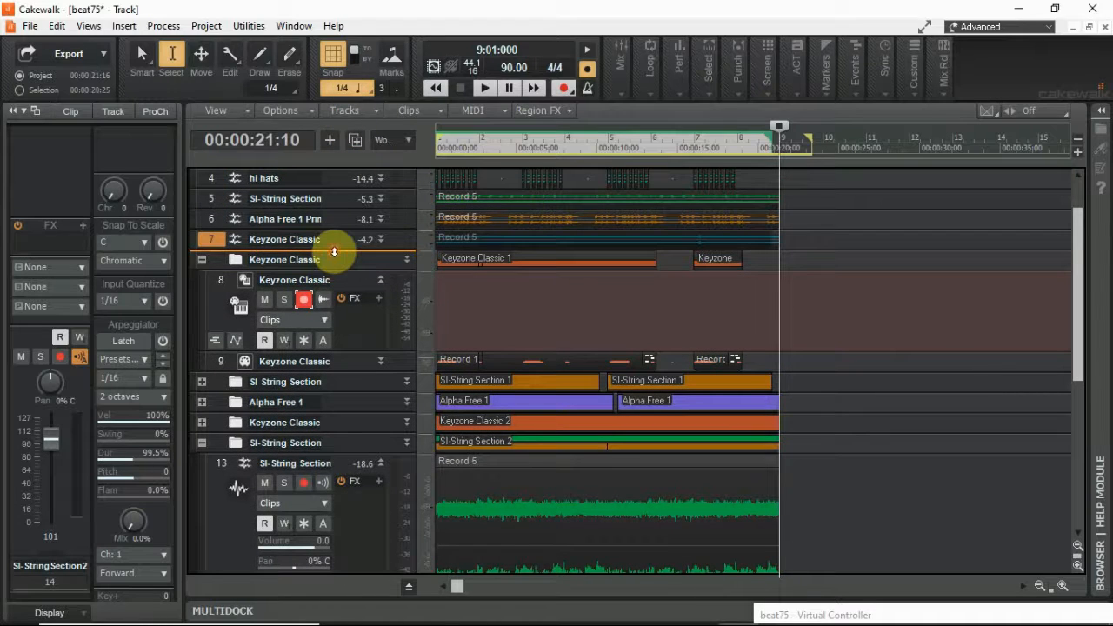
left_click_drag(333, 252, 330, 249)
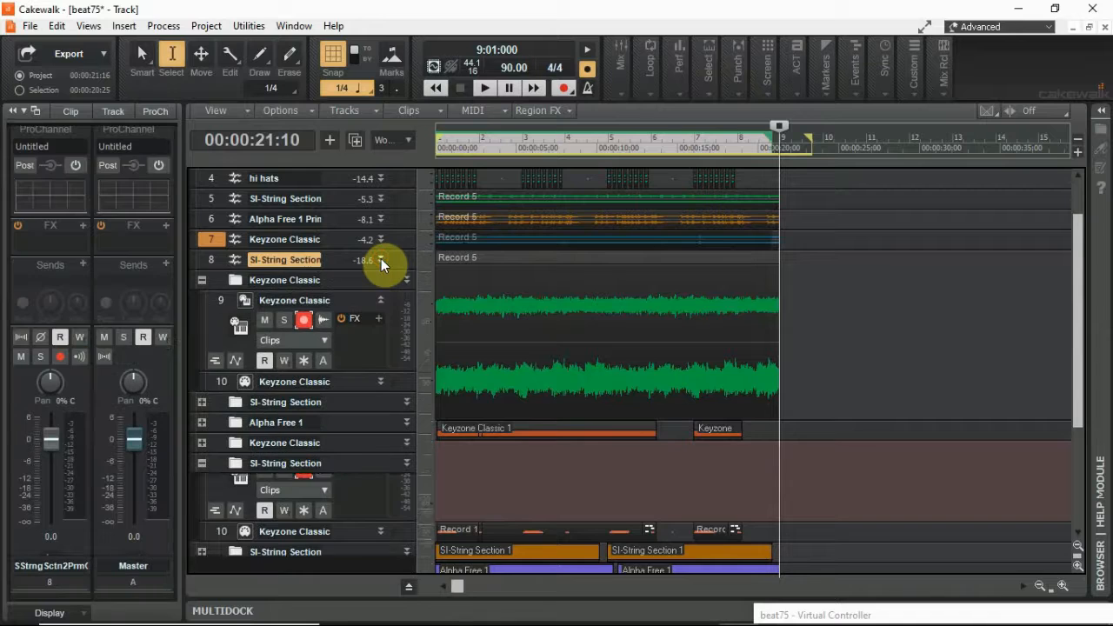
Mute SI-String Section MIDI track 14 and collapse its folder
scroll(381, 258, "down", 15)
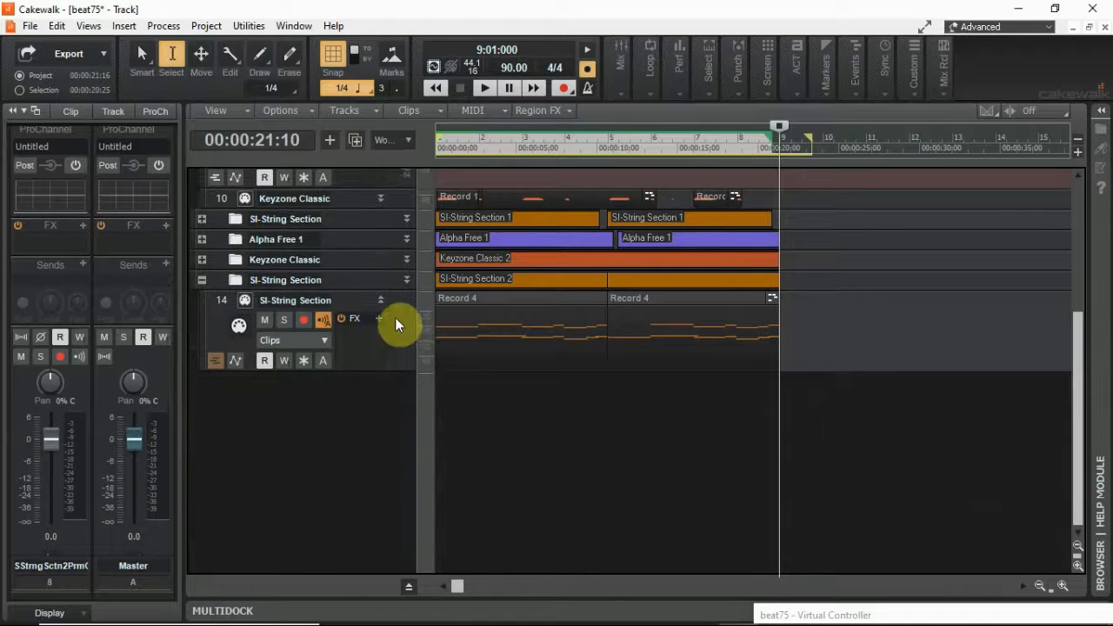
left_click(264, 319)
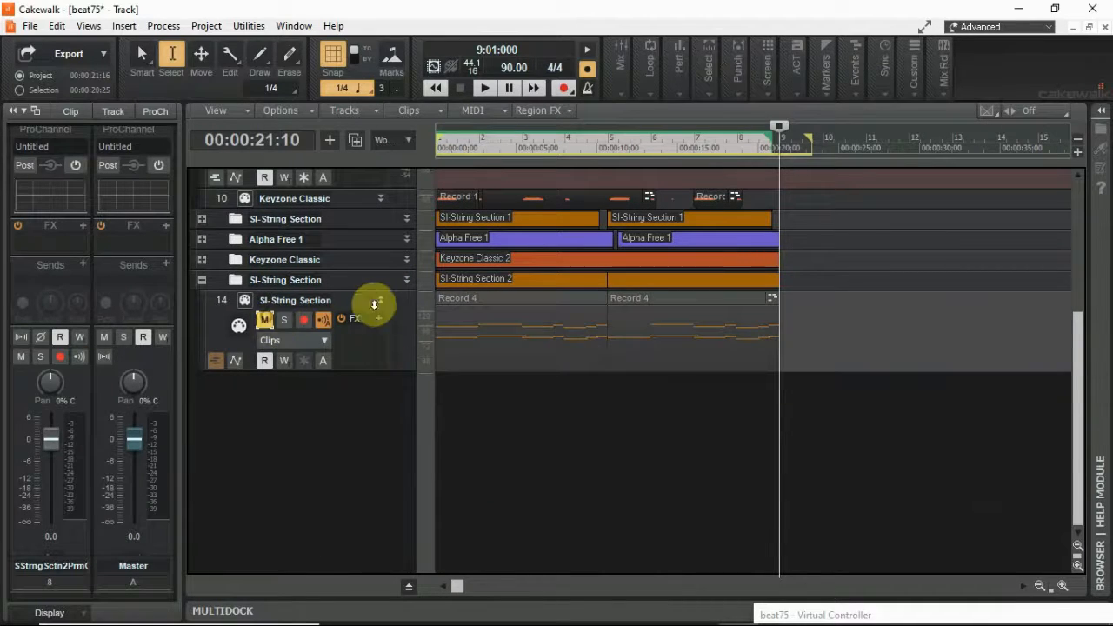
left_click(205, 284)
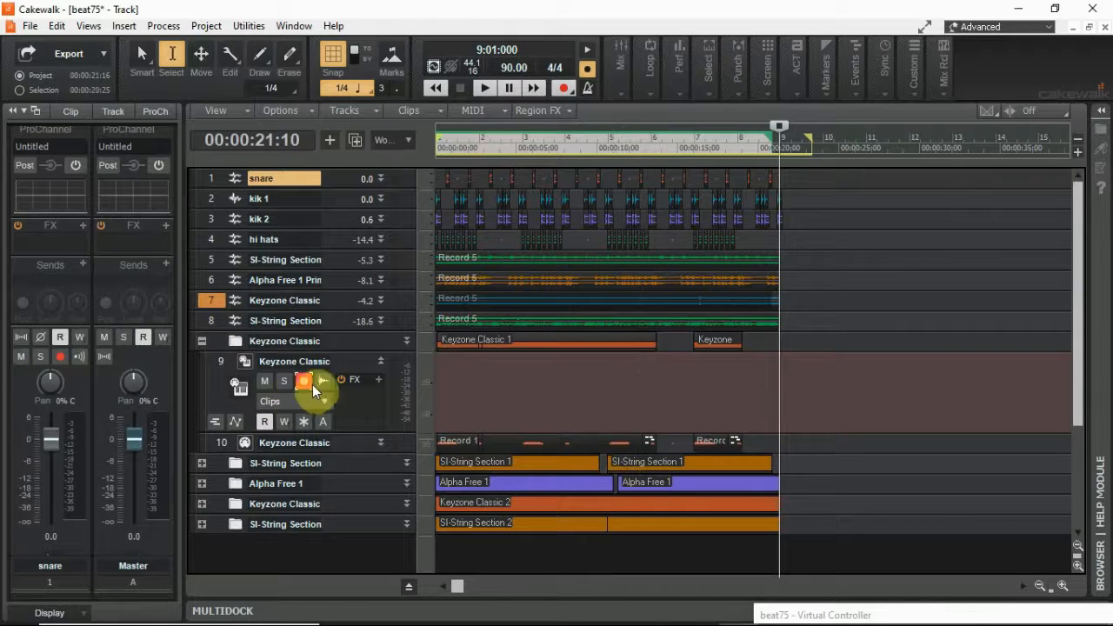
Record Keyzone Classic audio track 9 from the project start and trim the new clip's end to 9:01:000
left_click_drag(783, 130, 391, 142)
left_click(563, 88)
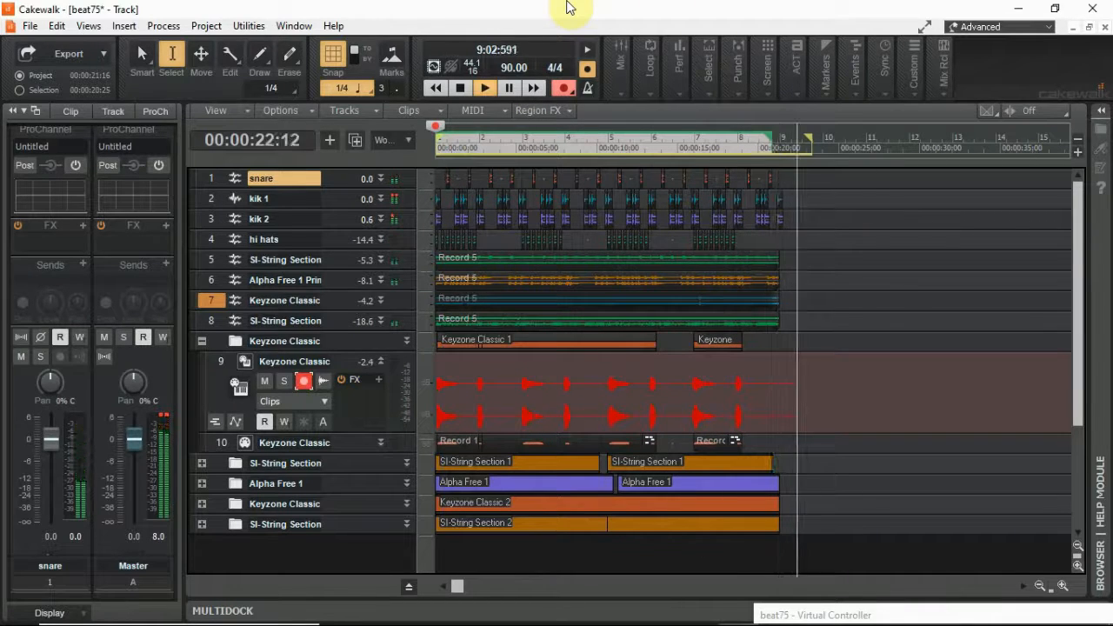
key("space")
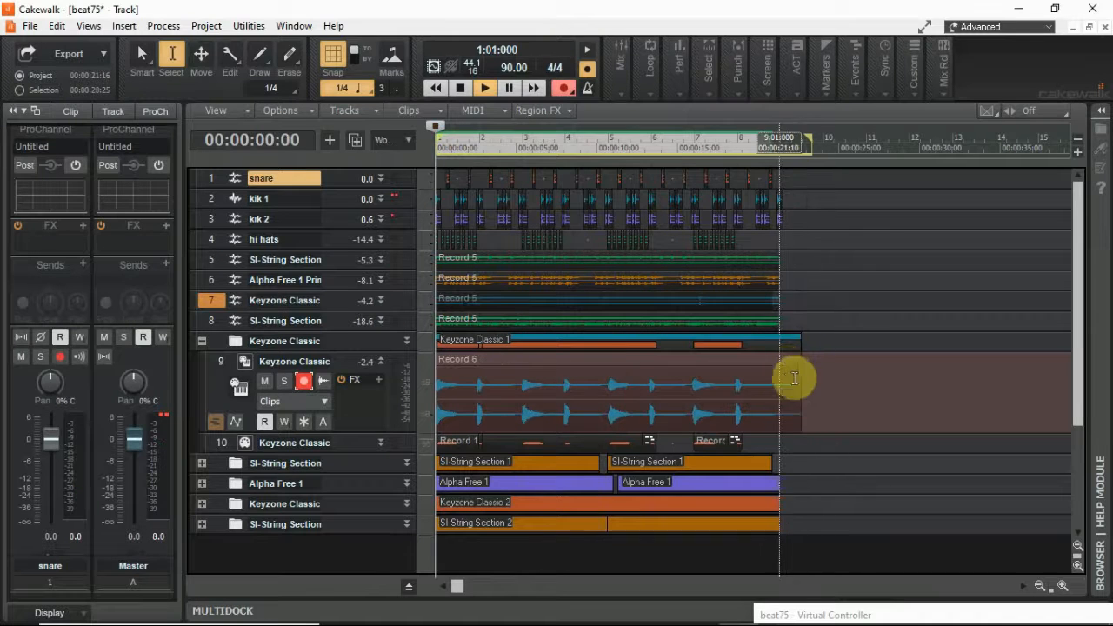
left_click(144, 58)
left_click_drag(798, 397, 780, 400)
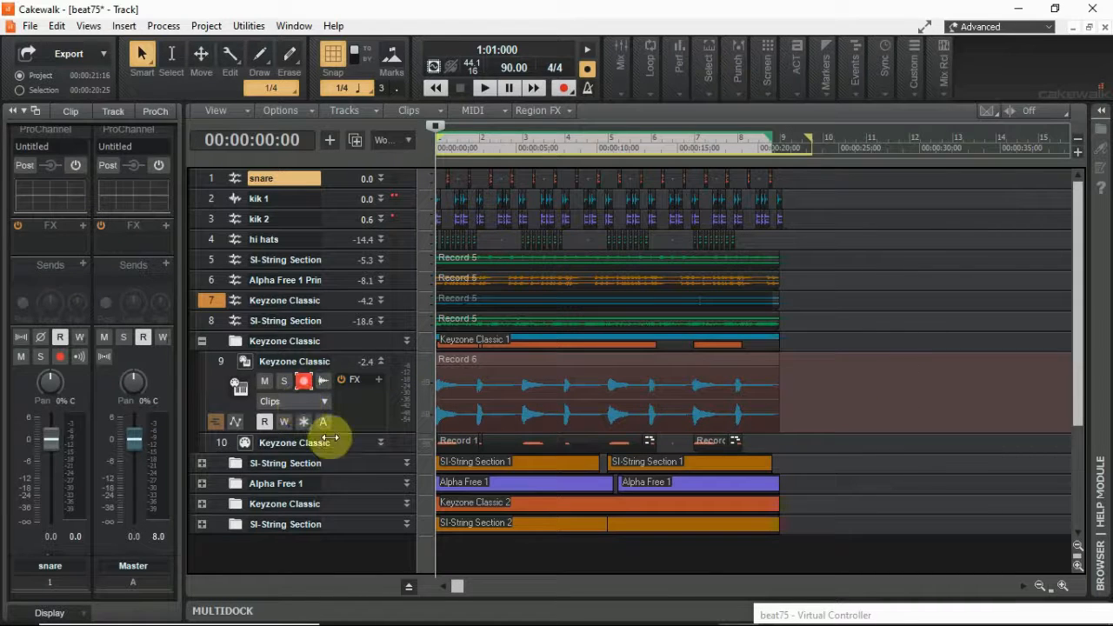
Disarm Keyzone Classic track 9 for recording and set its input to None
left_click(303, 381)
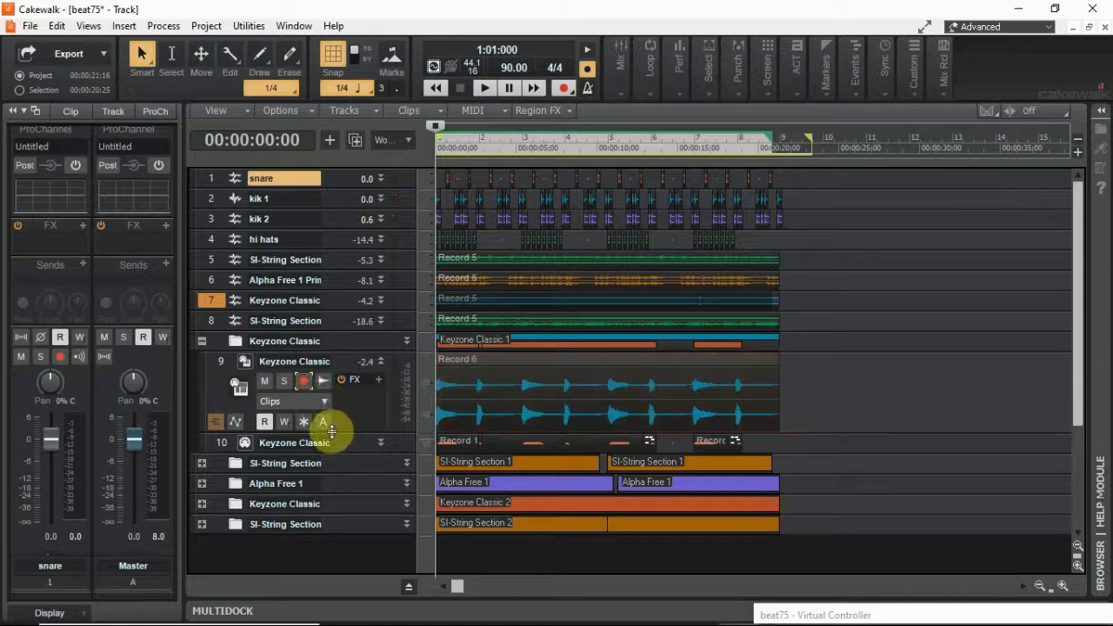
left_click_drag(331, 433, 329, 511)
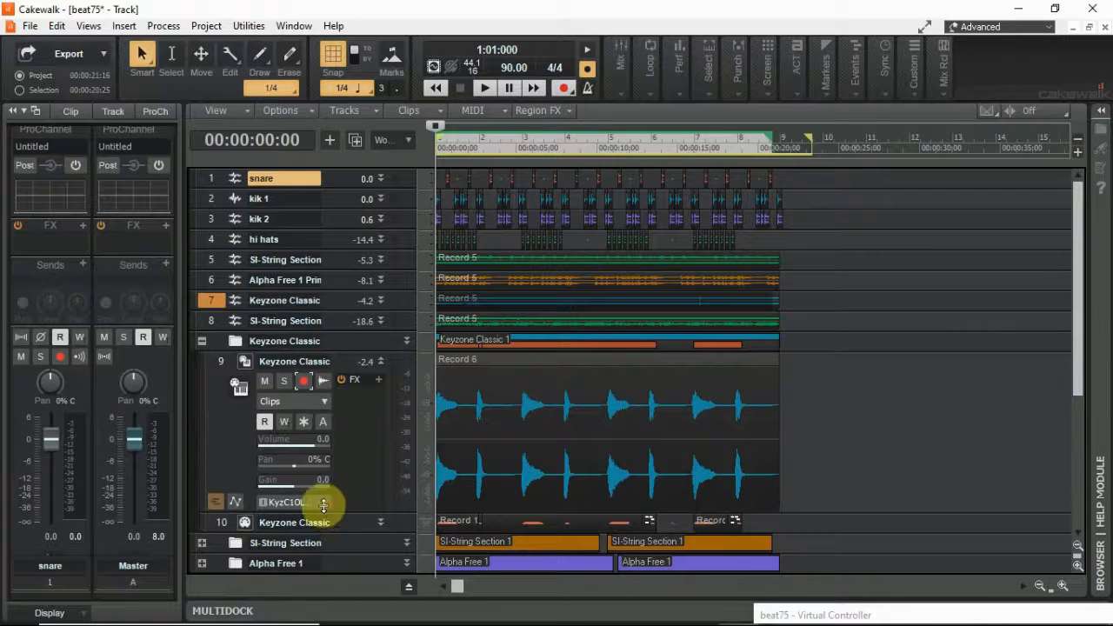
left_click(323, 503)
left_click(370, 337)
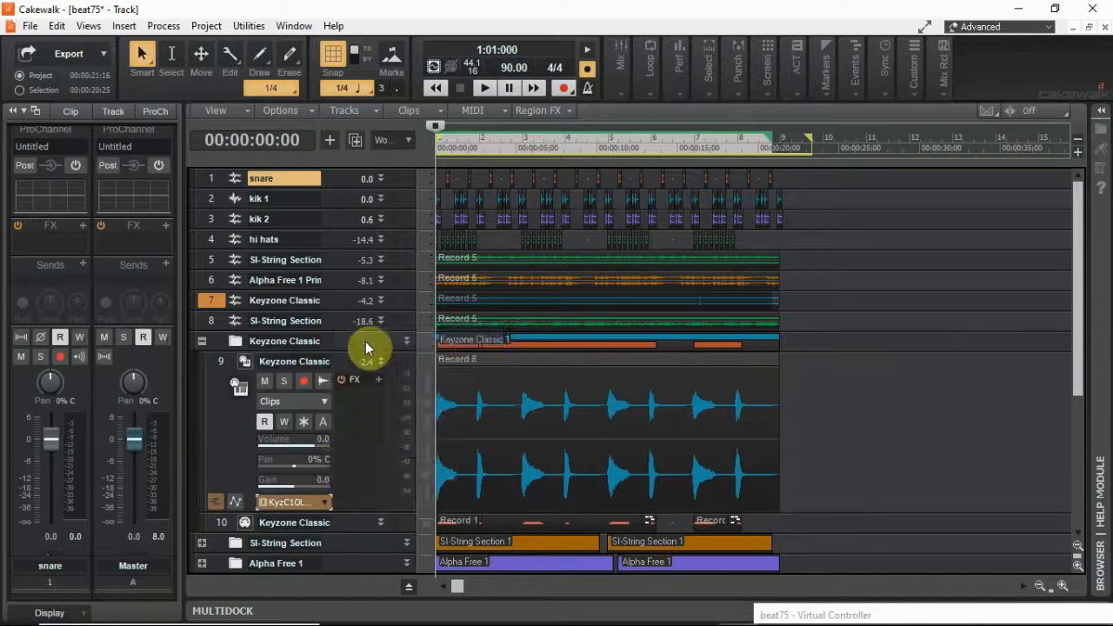
Move the Keyzone Classic audio track 9 out of its folder, directly below SI-String Section track 8, and minimize it
left_click_drag(339, 361, 341, 337)
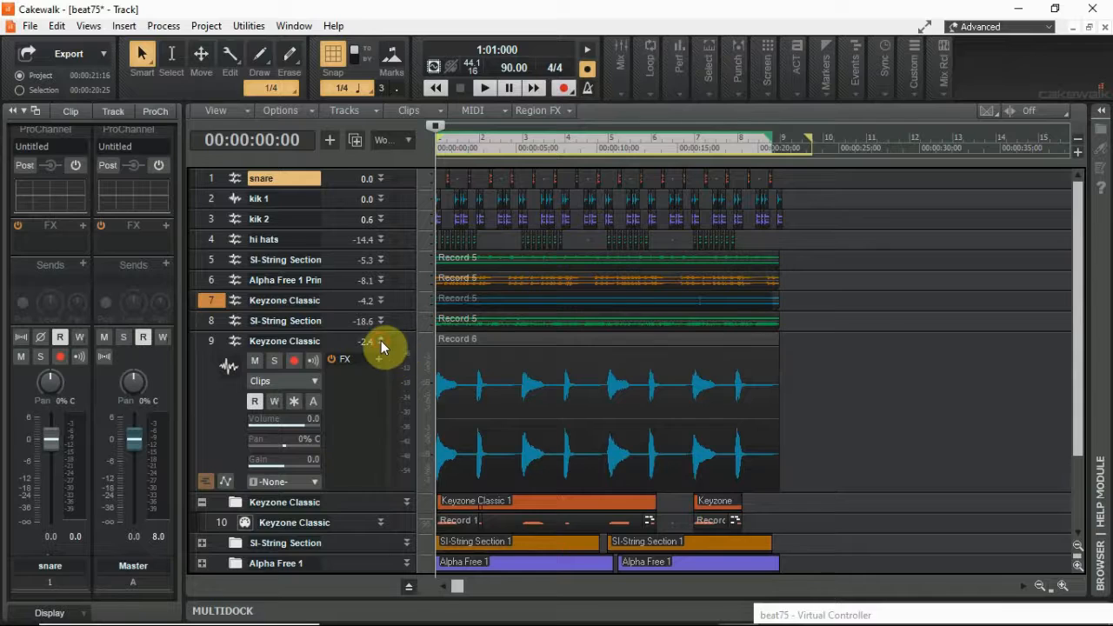
left_click(381, 341)
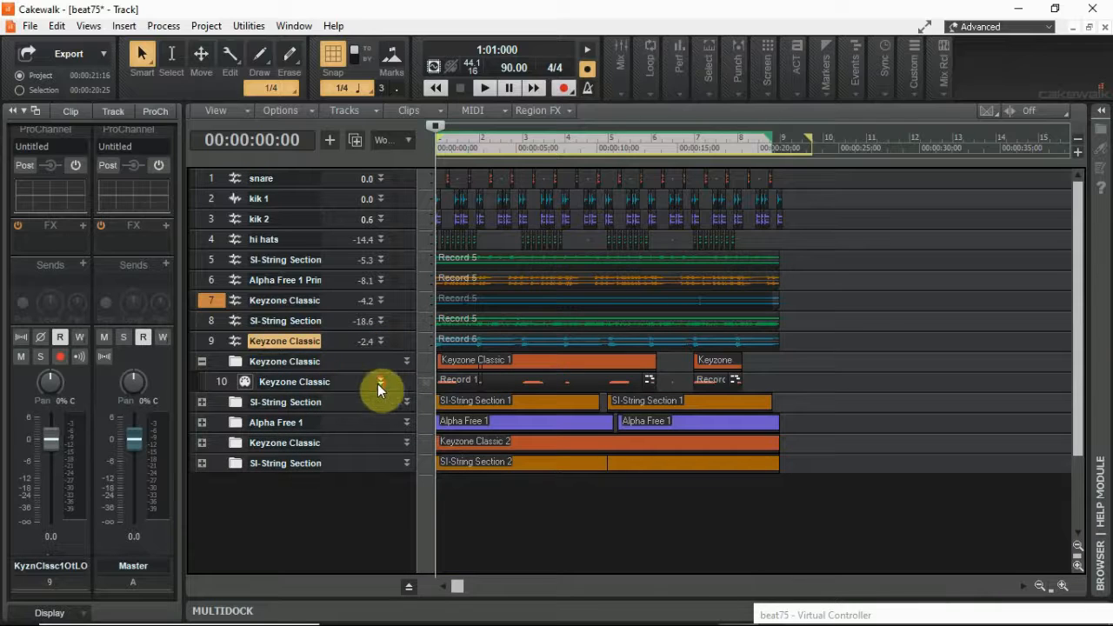
Mute Keyzone Classic MIDI track 10 and collapse its folder
left_click(379, 383)
left_click(264, 402)
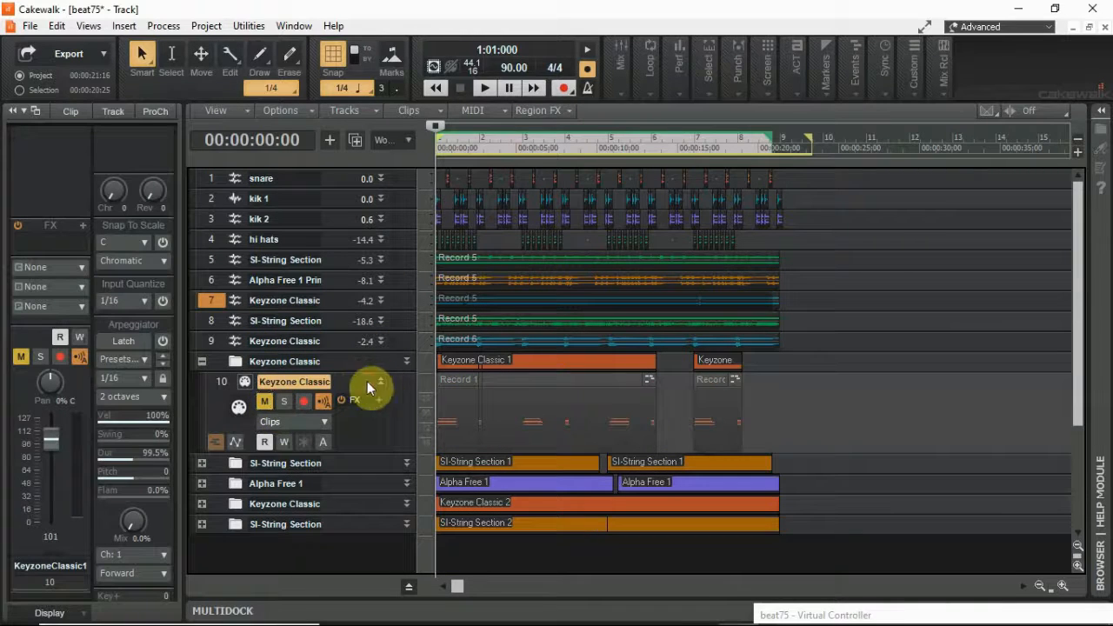
left_click(380, 383)
left_click(195, 357)
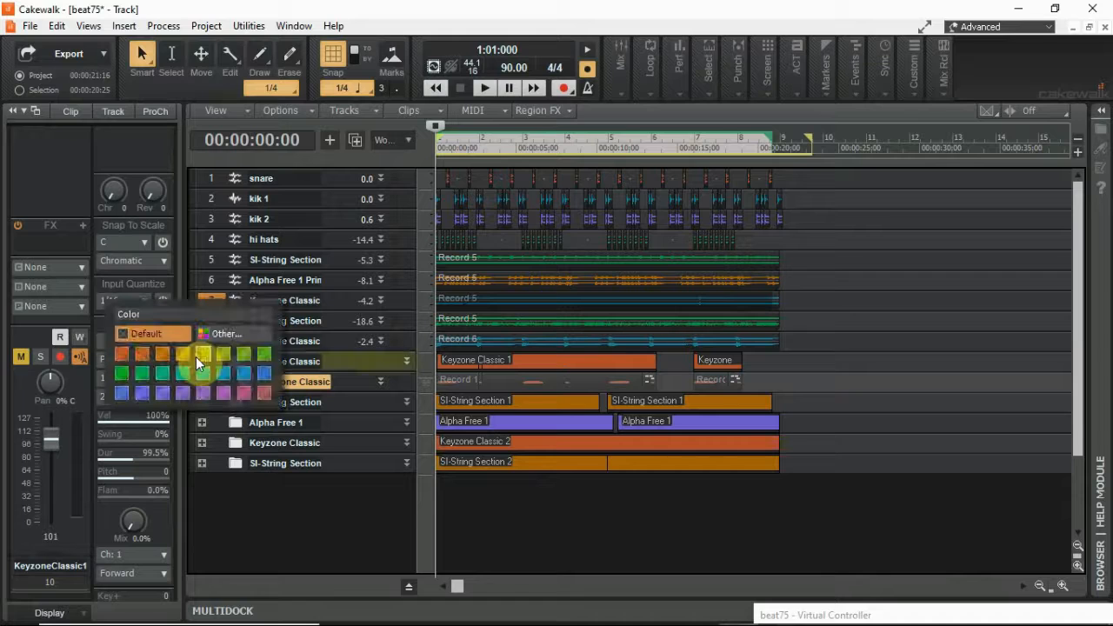
left_click(198, 357)
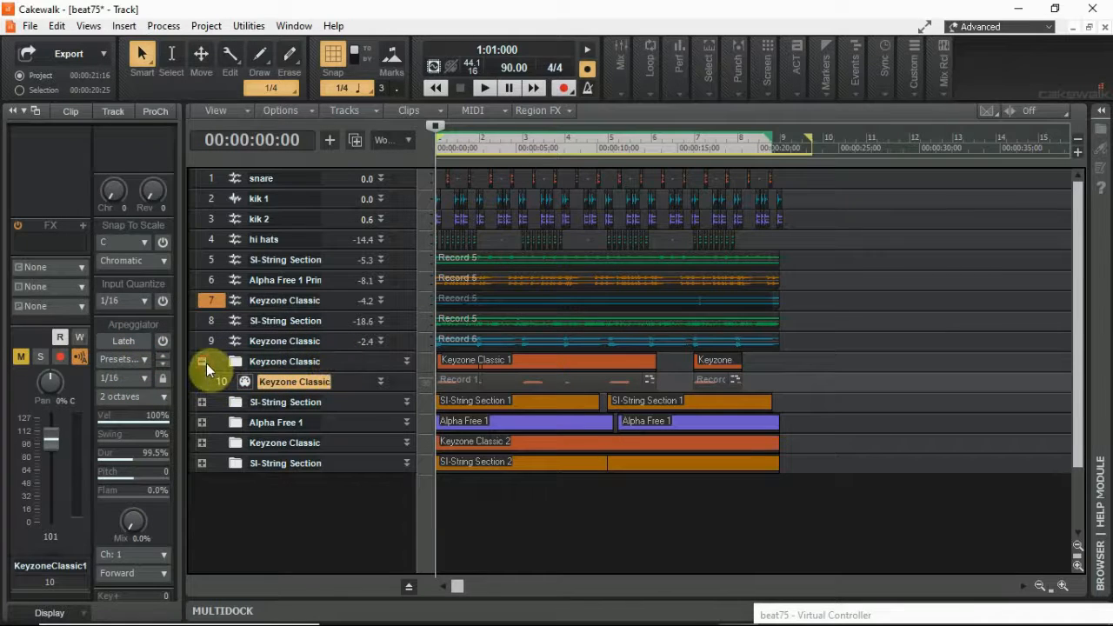
left_click(205, 362)
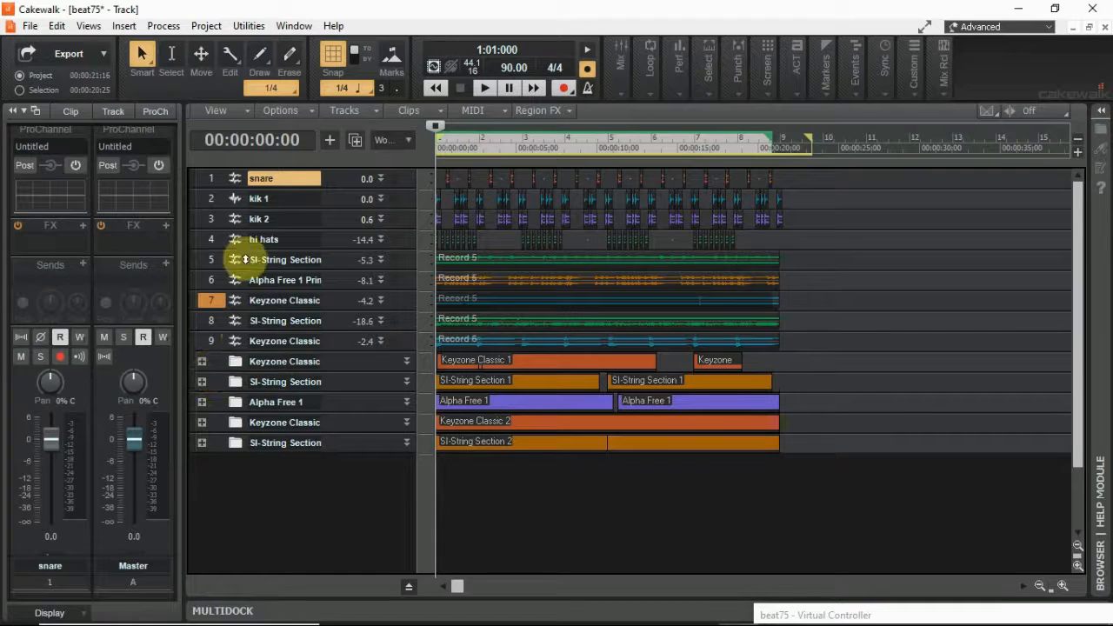
Turn off loop playback and delete the excess material after 9:01:000 on tracks 1 to 9
left_click(217, 180)
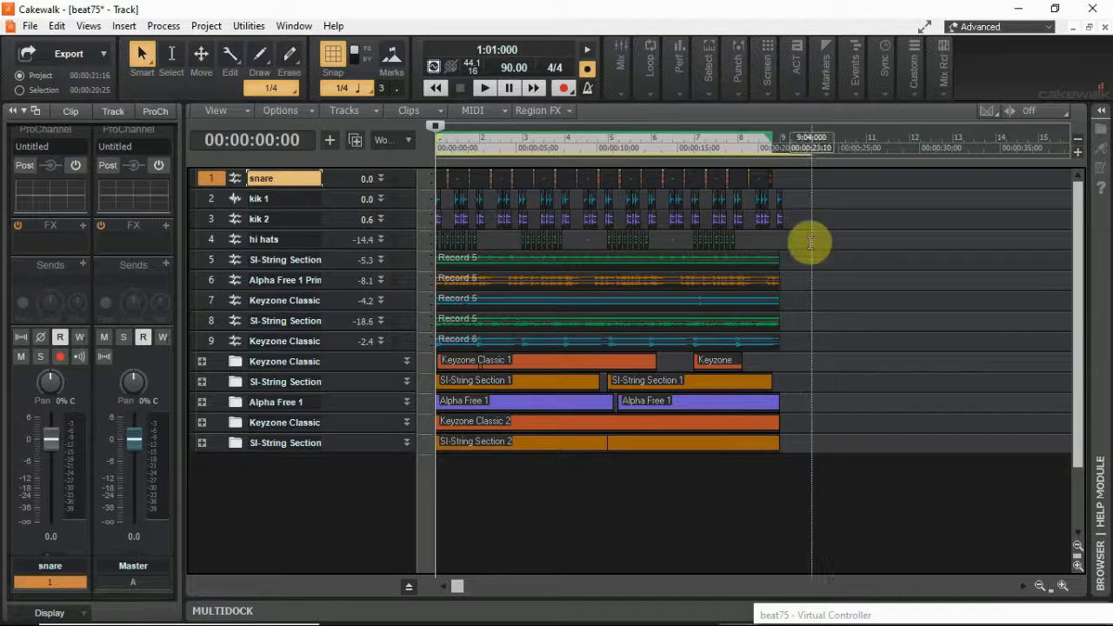
left_click(650, 41)
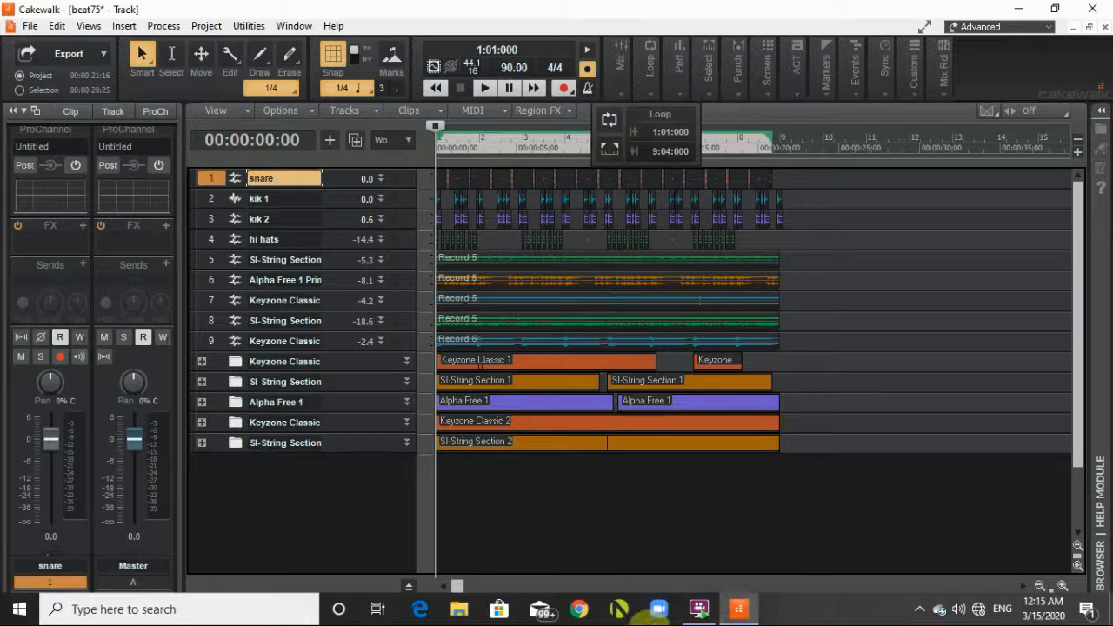
left_click(790, 569)
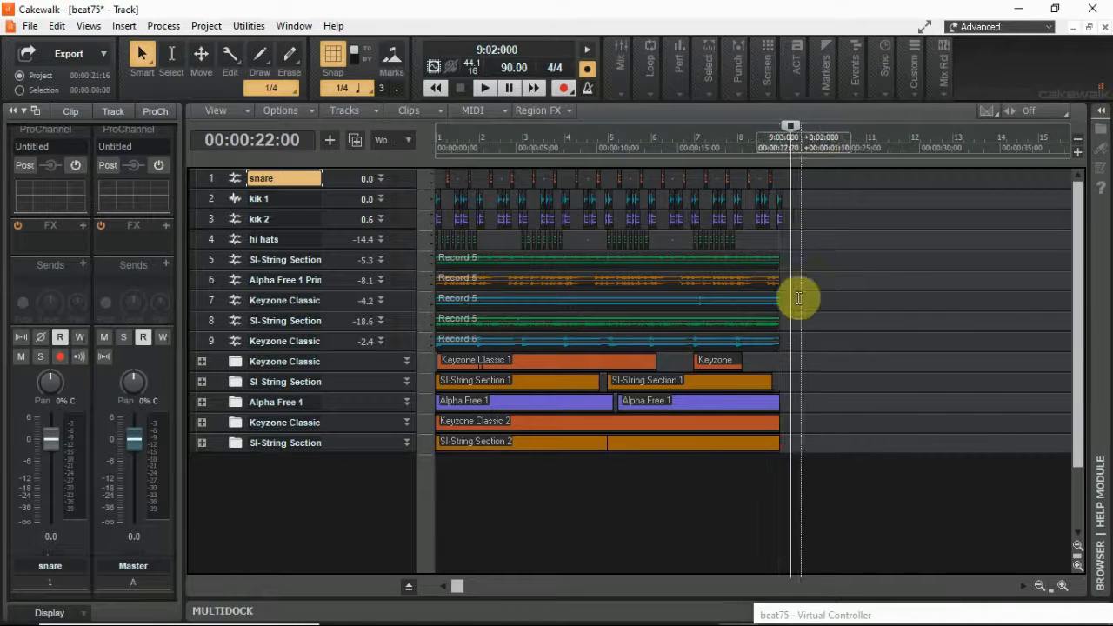
left_click_drag(807, 349, 807, 350)
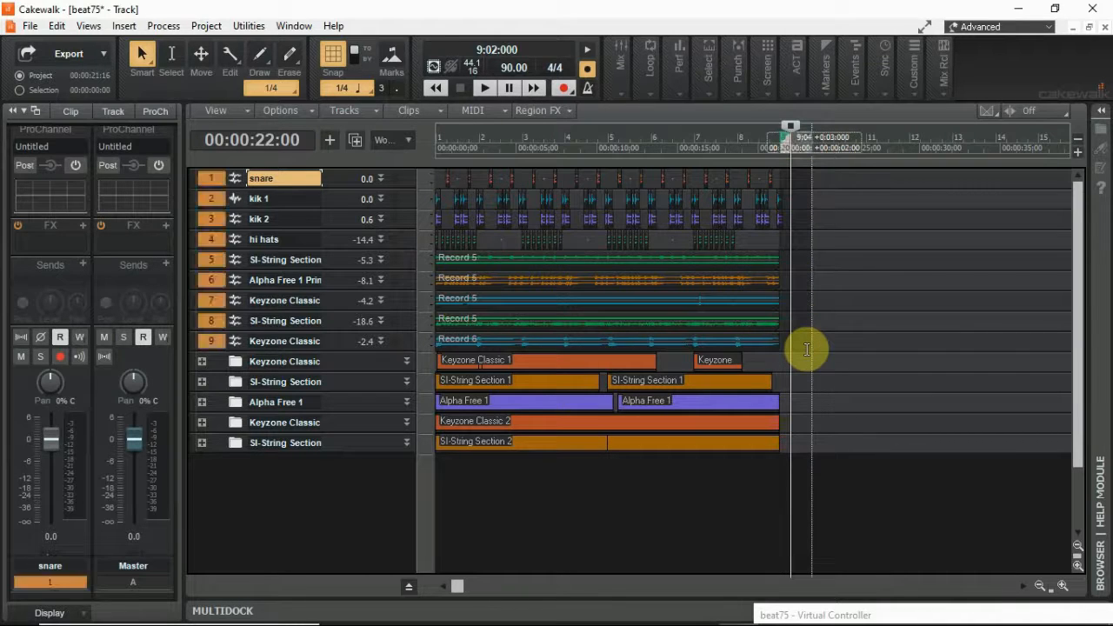
left_click(777, 191)
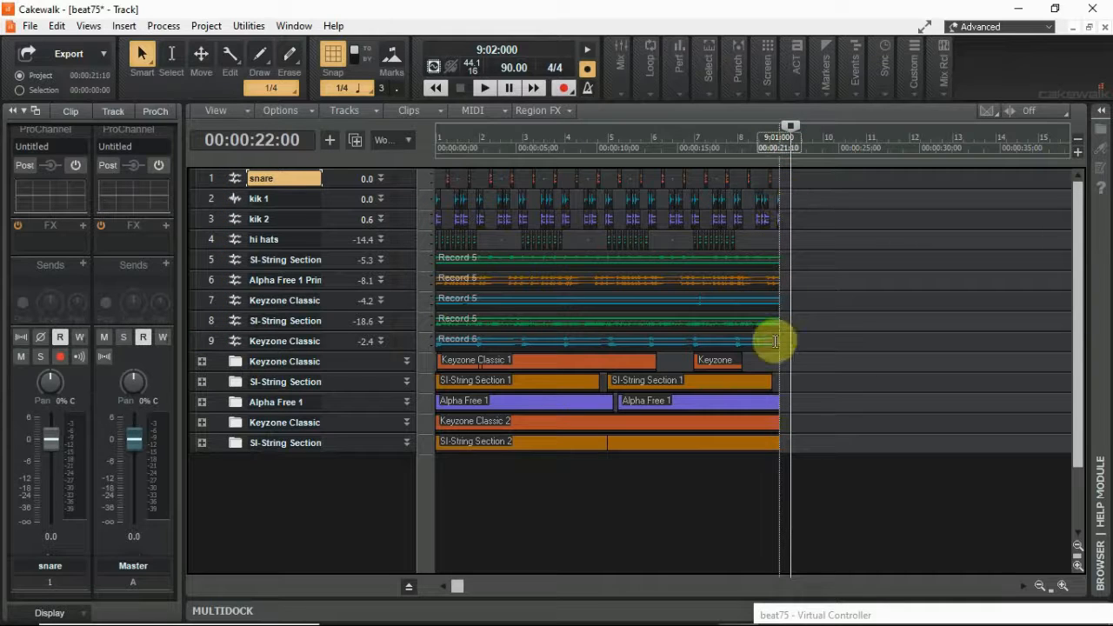
Copy the material from the project start to 9:01:000 on tracks 1 to 9
left_click_drag(774, 343, 395, 352)
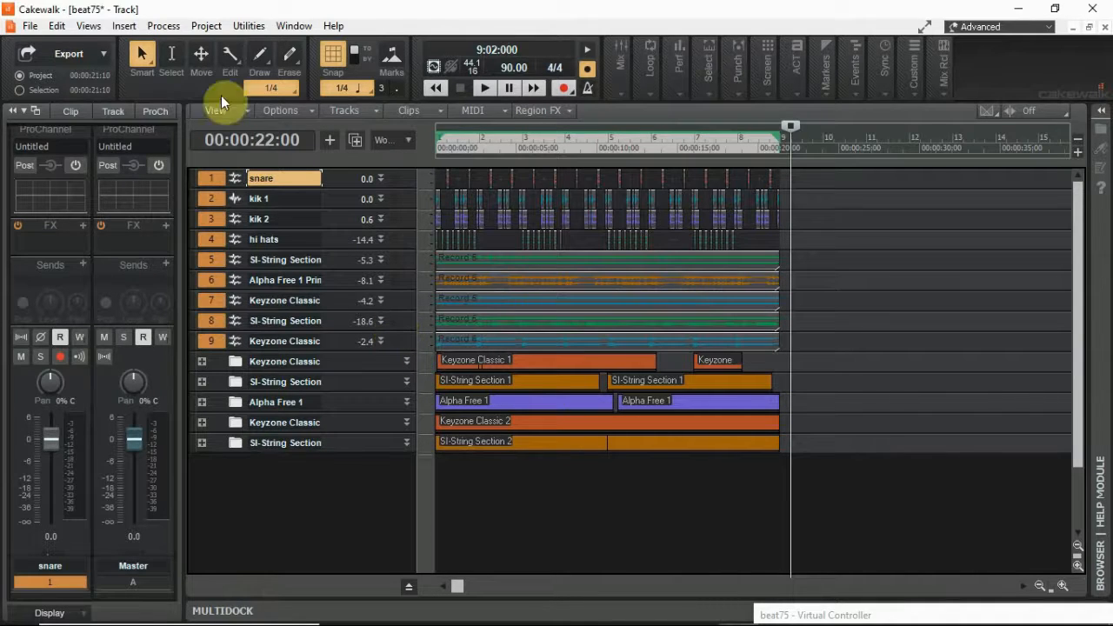
left_click(53, 27)
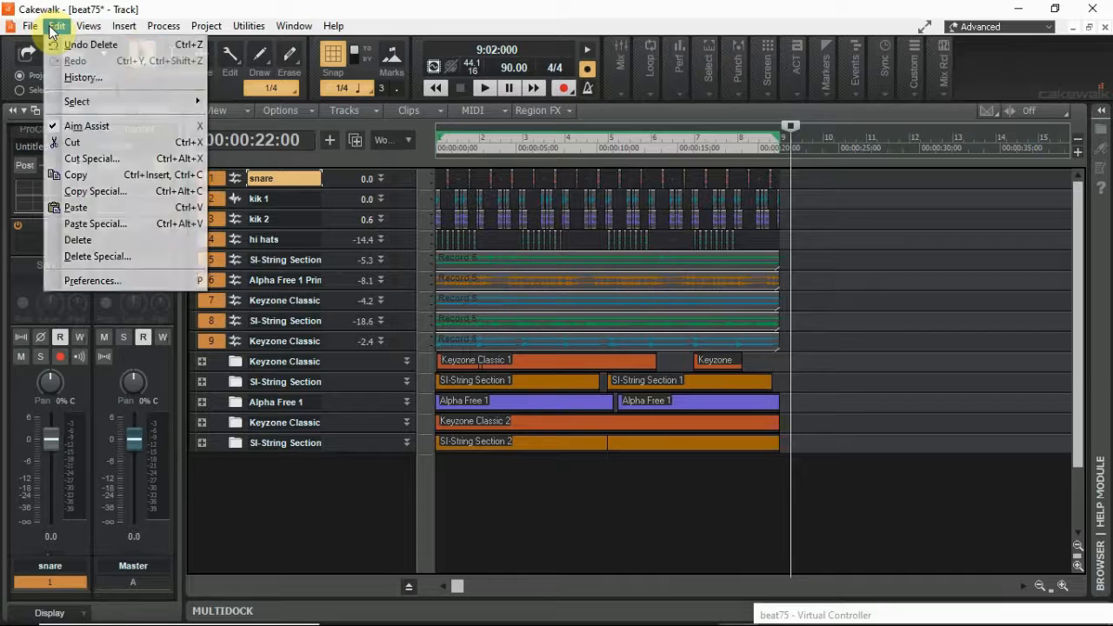
left_click(74, 174)
Paste the copied clips as new clips at 9:01:000 with 15 repetitions, starting on track 1
left_click_drag(781, 117, 781, 129)
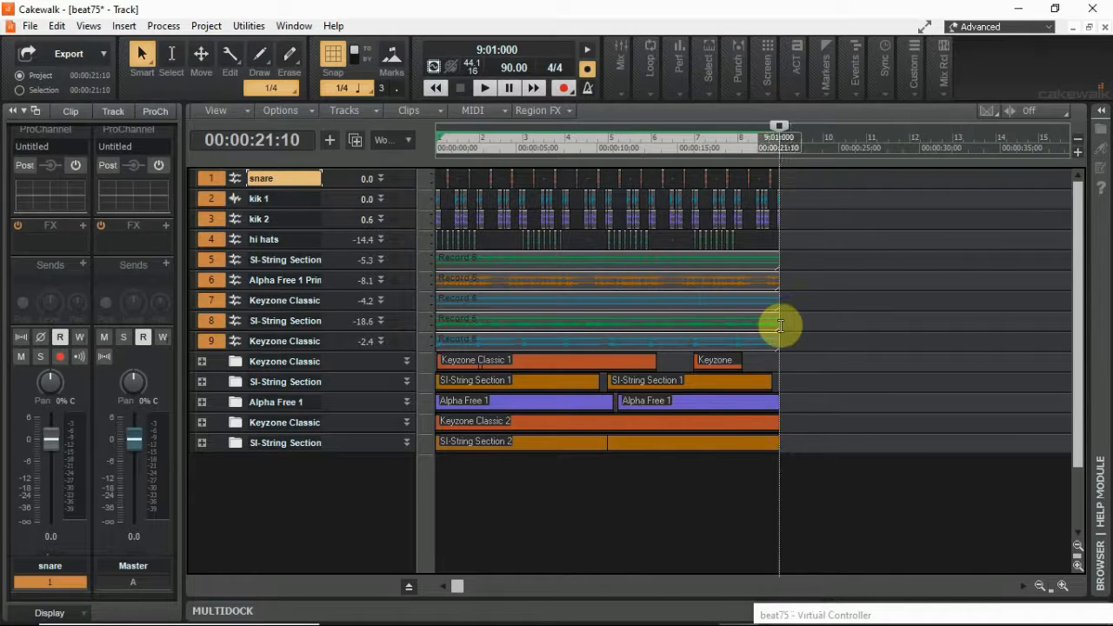
left_click(57, 27)
left_click(75, 224)
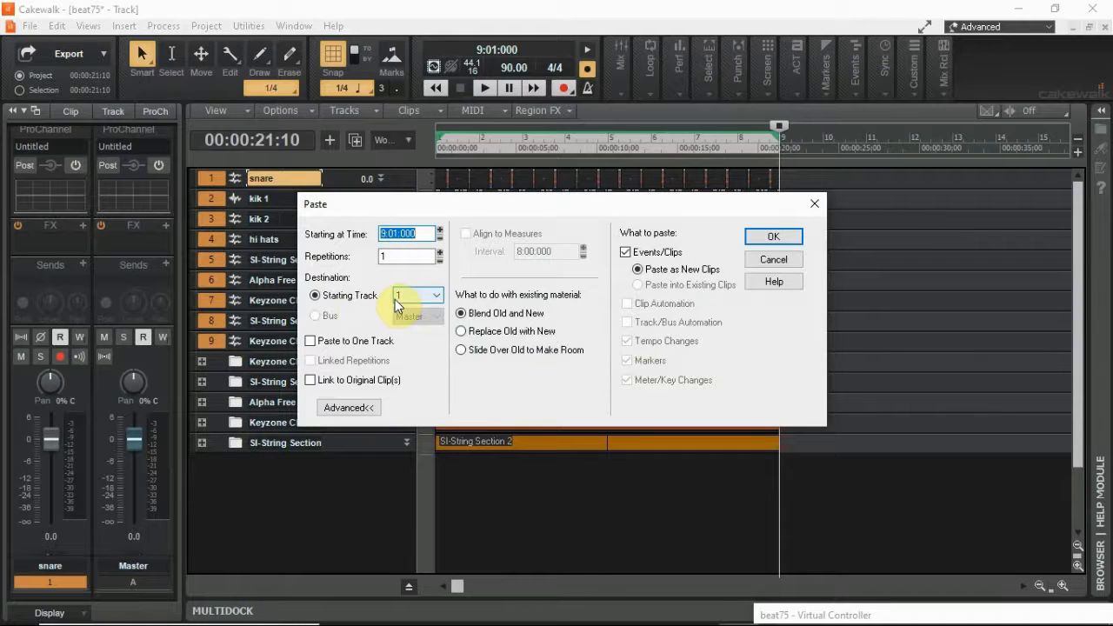
left_click(386, 256)
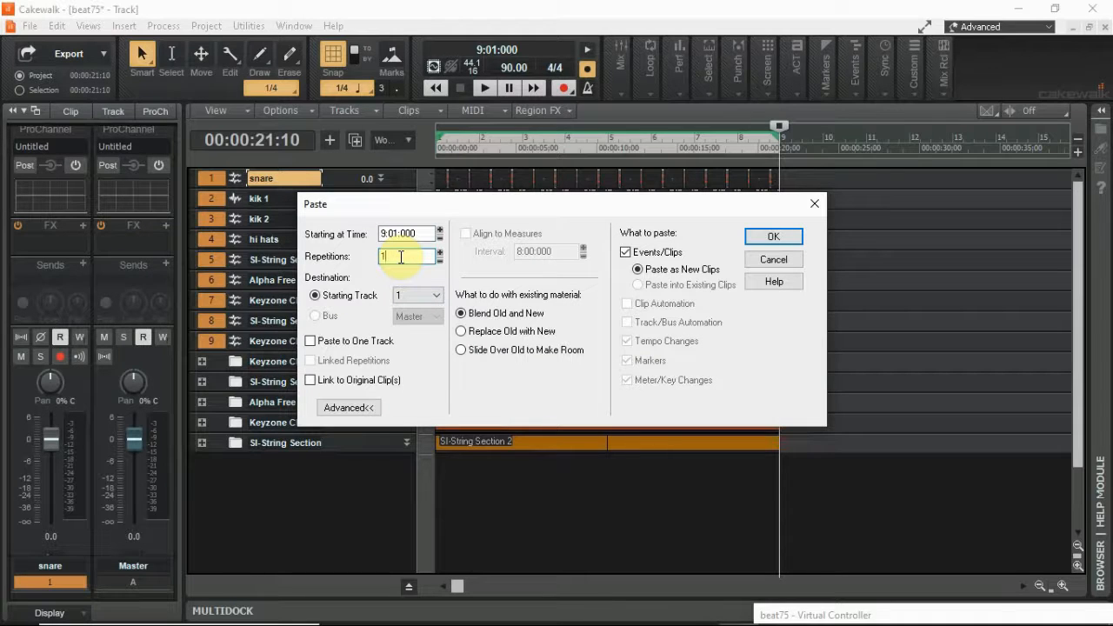
type("5")
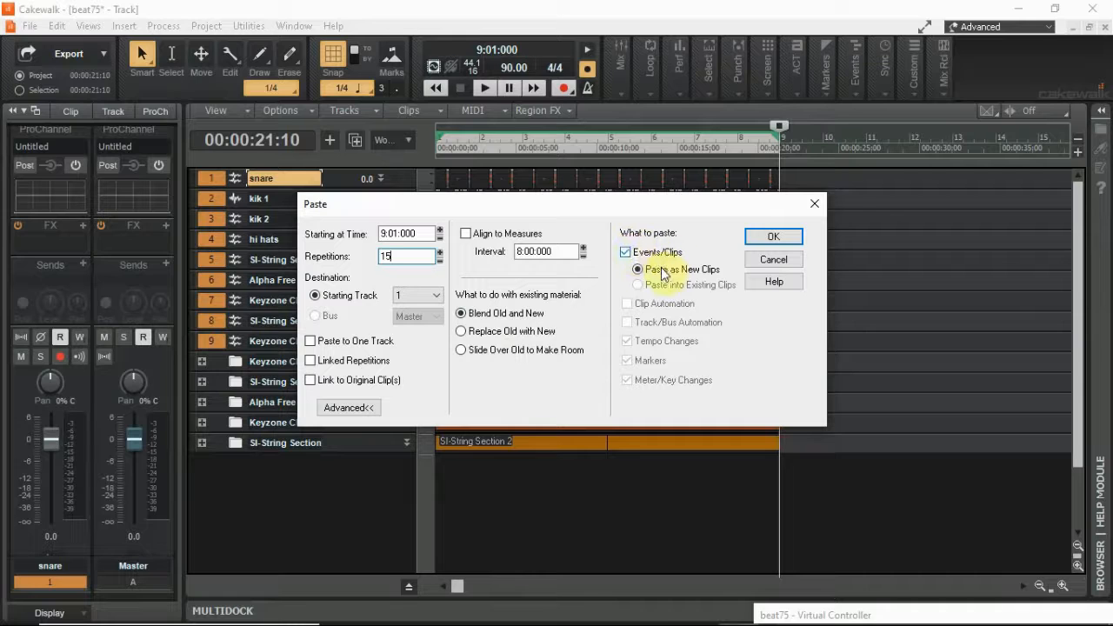
left_click(760, 235)
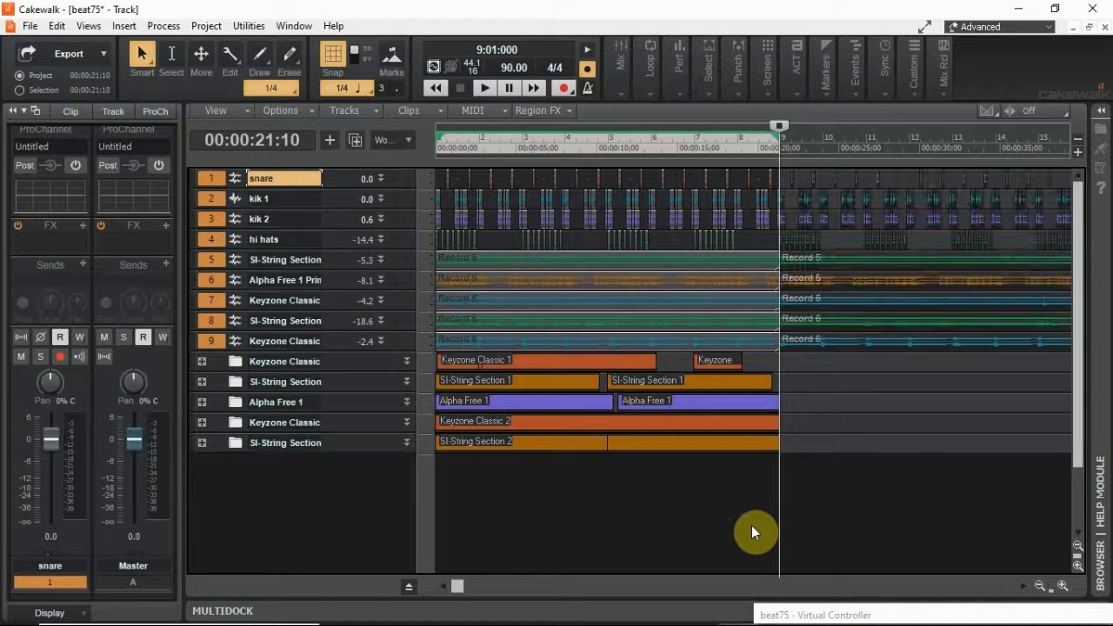
Examine the full length of the repeated arrangement and locate where the pasted clips end
left_click(1040, 588)
left_click(1040, 588)
left_click(1040, 588)
left_click(1039, 588)
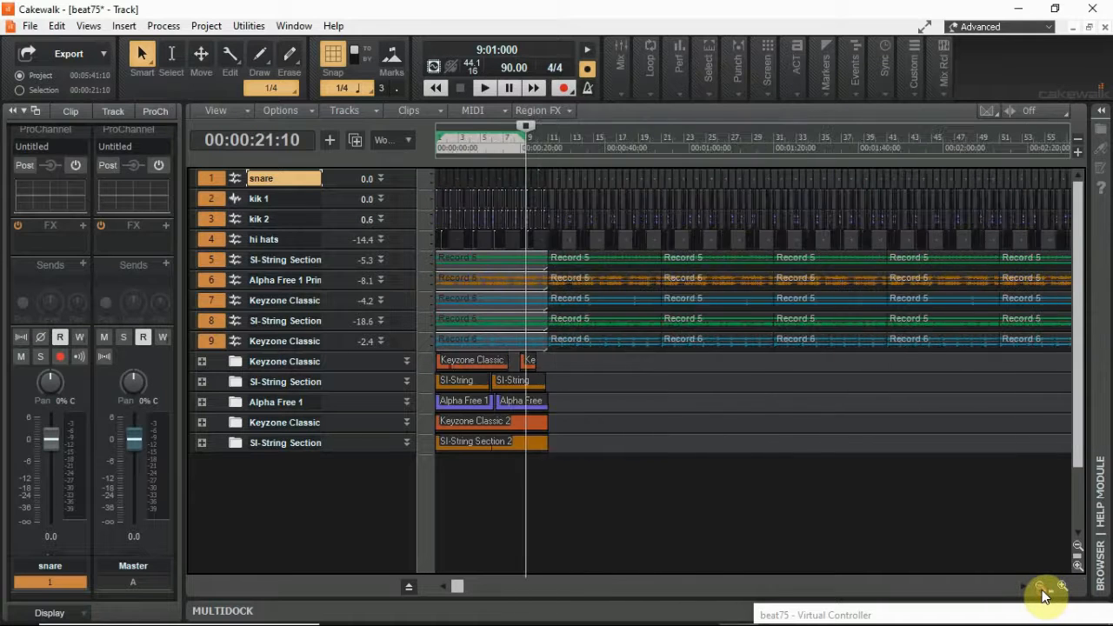
left_click(1040, 587)
left_click(1040, 588)
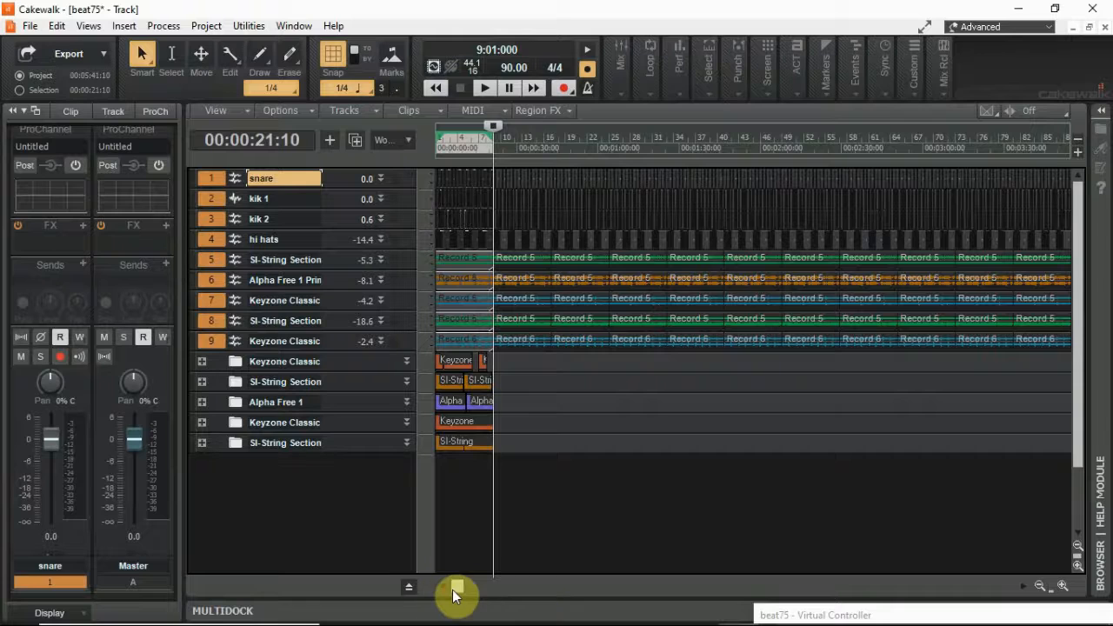
left_click_drag(455, 587, 705, 597)
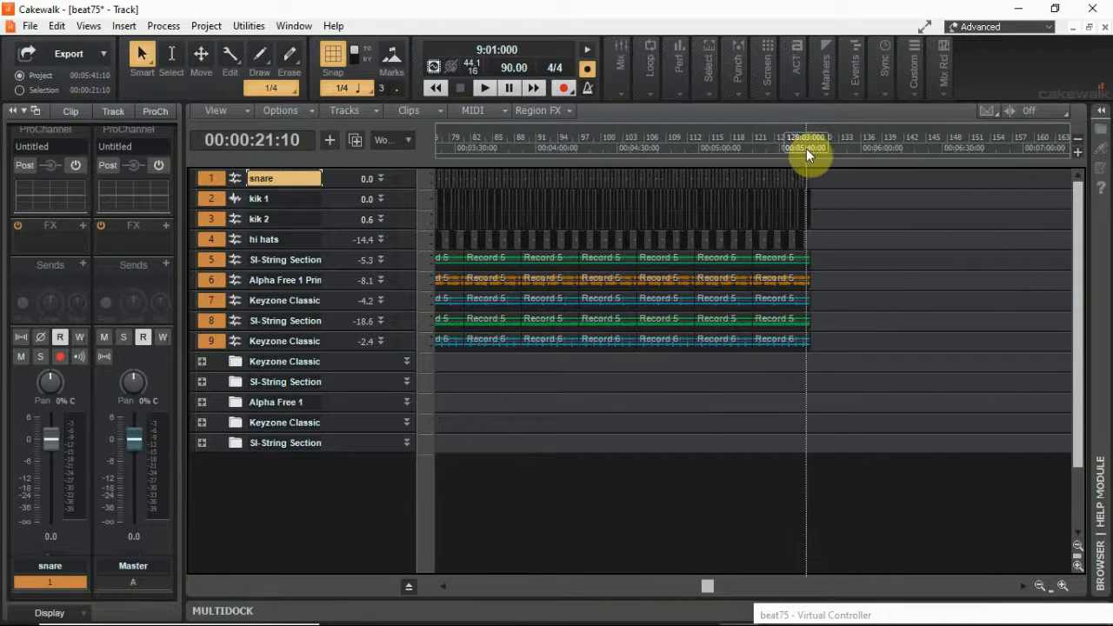
left_click(806, 149)
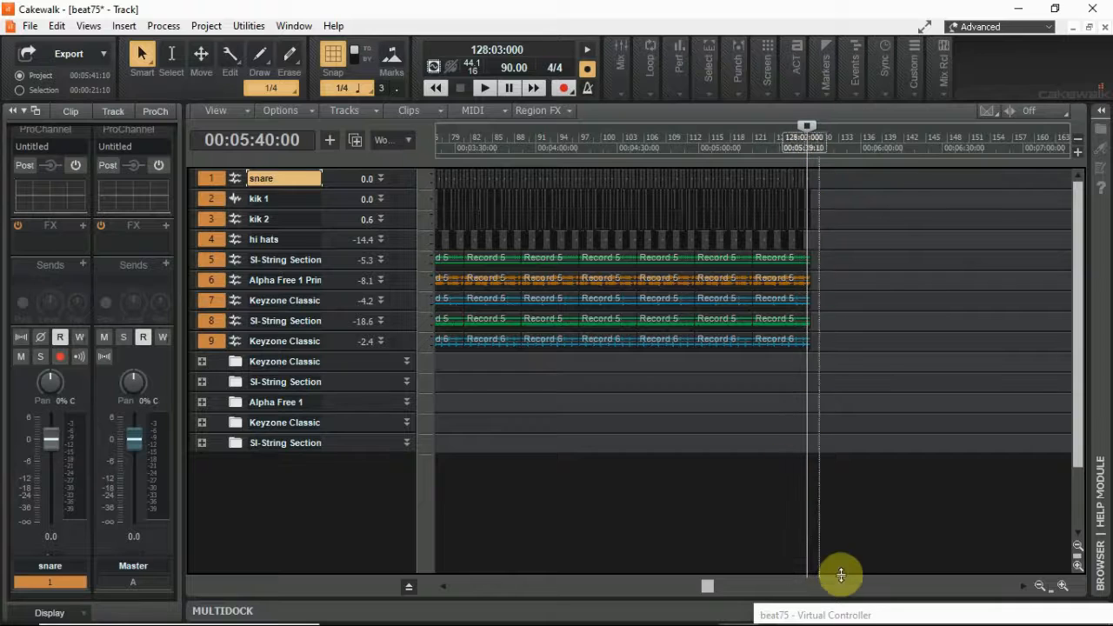
Move the playhead along the repeated clips to about 92:02:000, looking for a song end point just past four minutes
left_click_drag(709, 584, 688, 584)
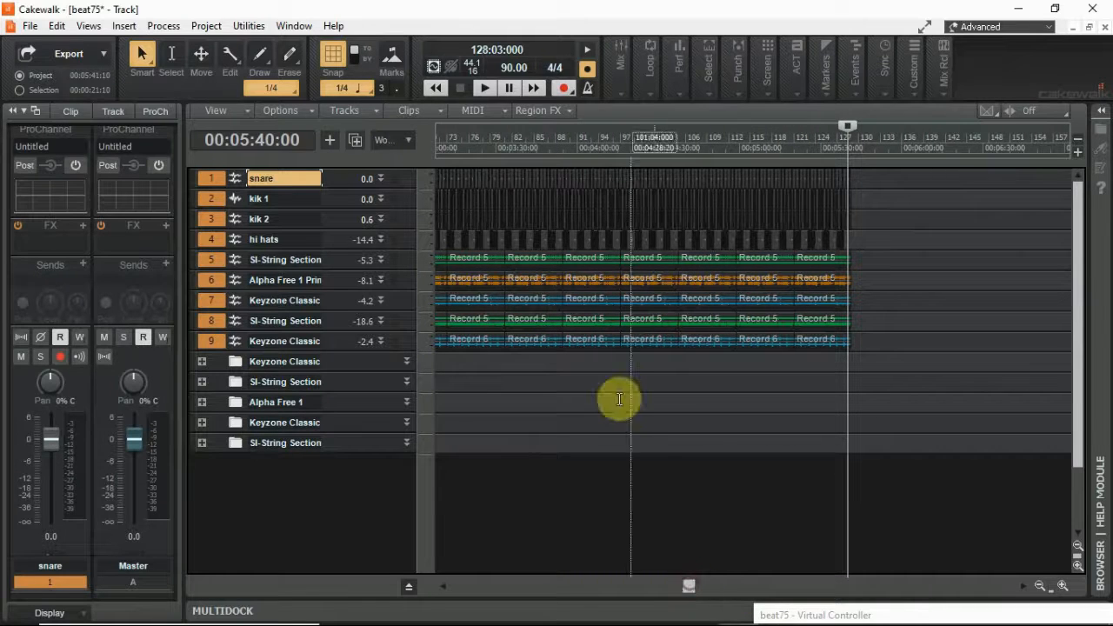
left_click(454, 145)
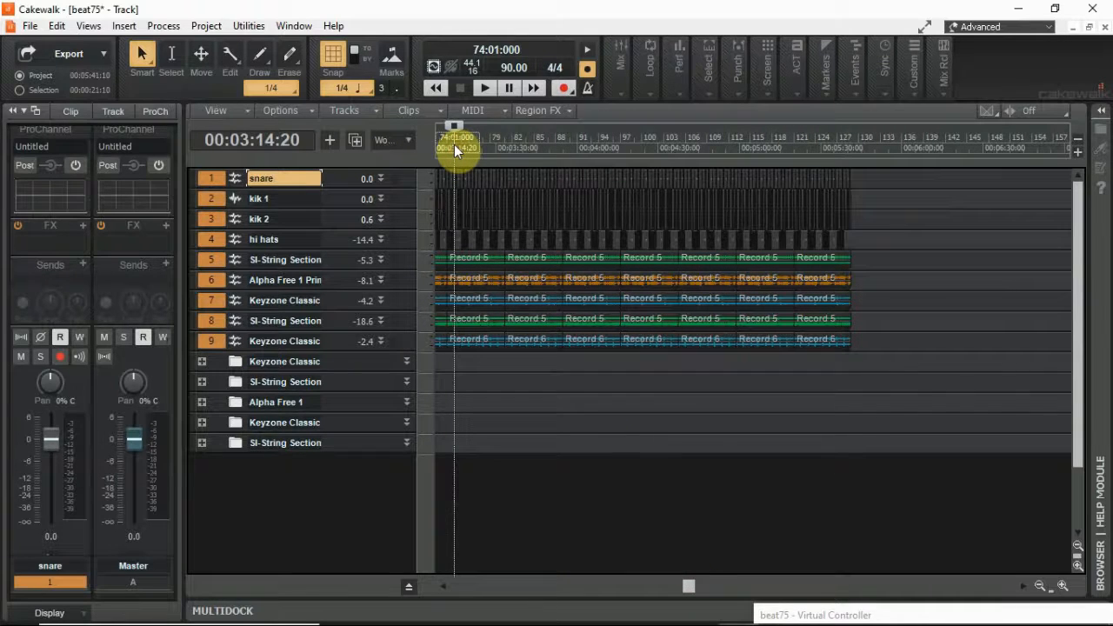
left_click(515, 146)
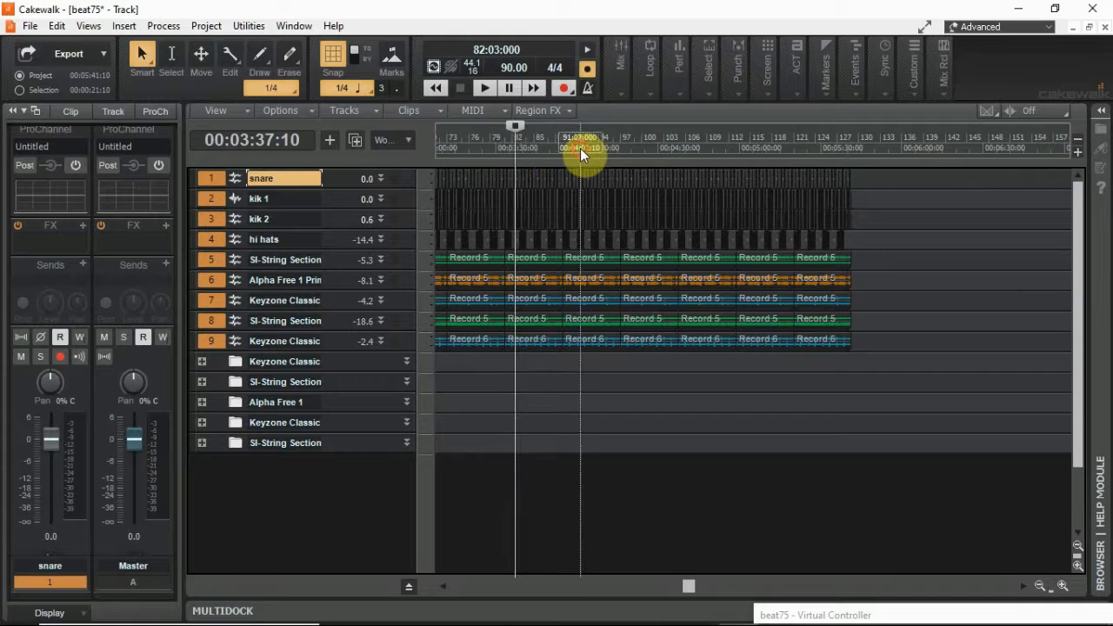
left_click(580, 148)
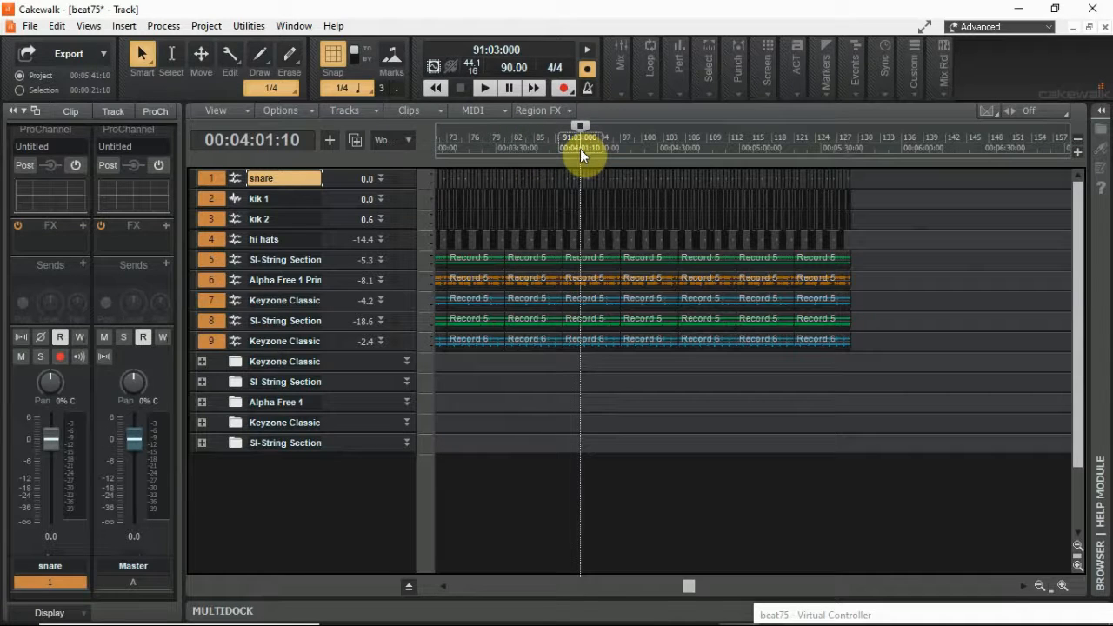
left_click(584, 148)
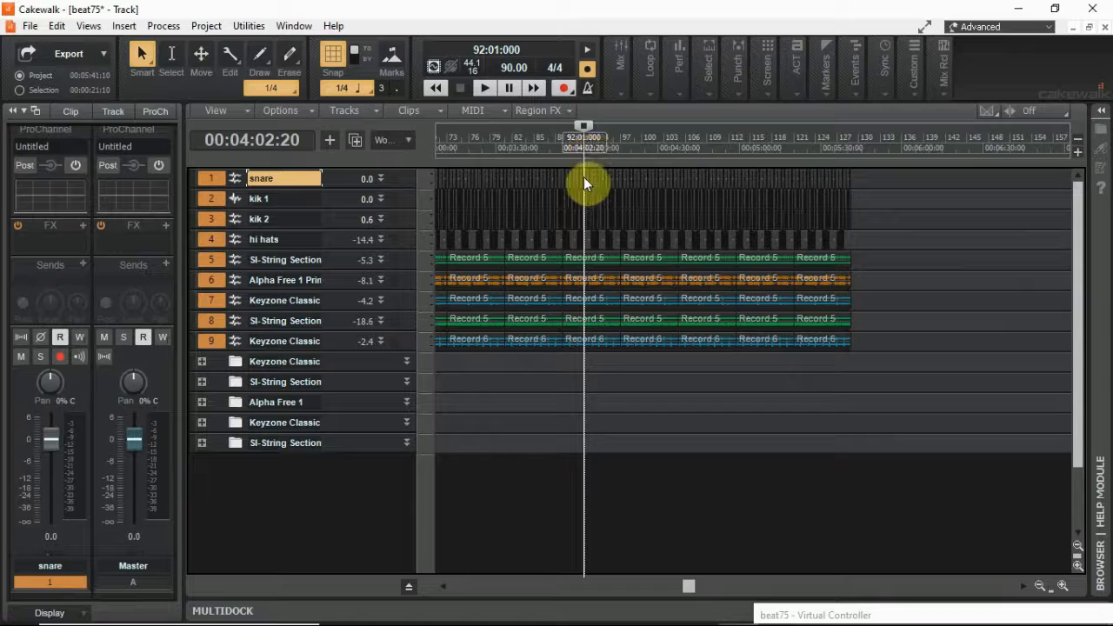
left_click_drag(583, 178, 585, 180)
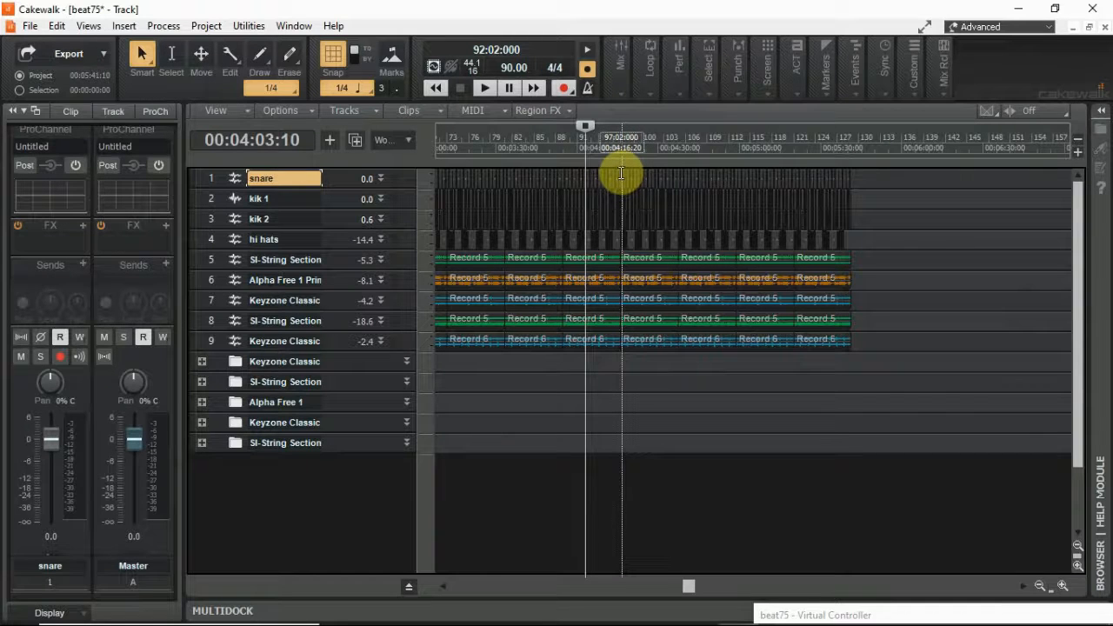
Select the material on tracks 1 to 9 from 97:01:000 to the end of the arrangement and delete it
left_click_drag(621, 173, 862, 346)
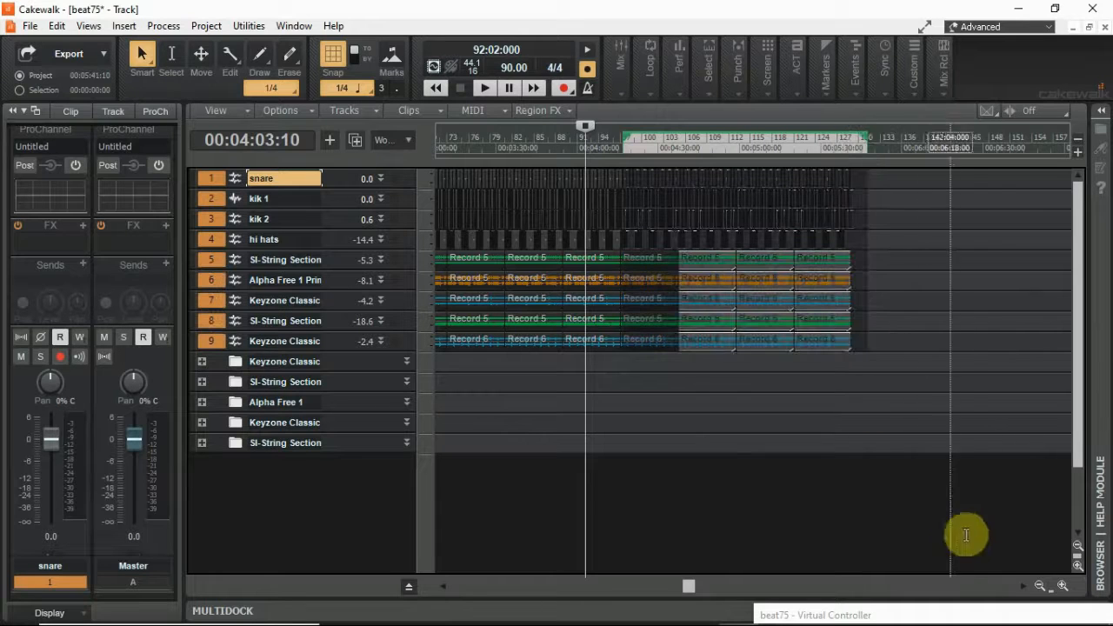
left_click(1063, 587)
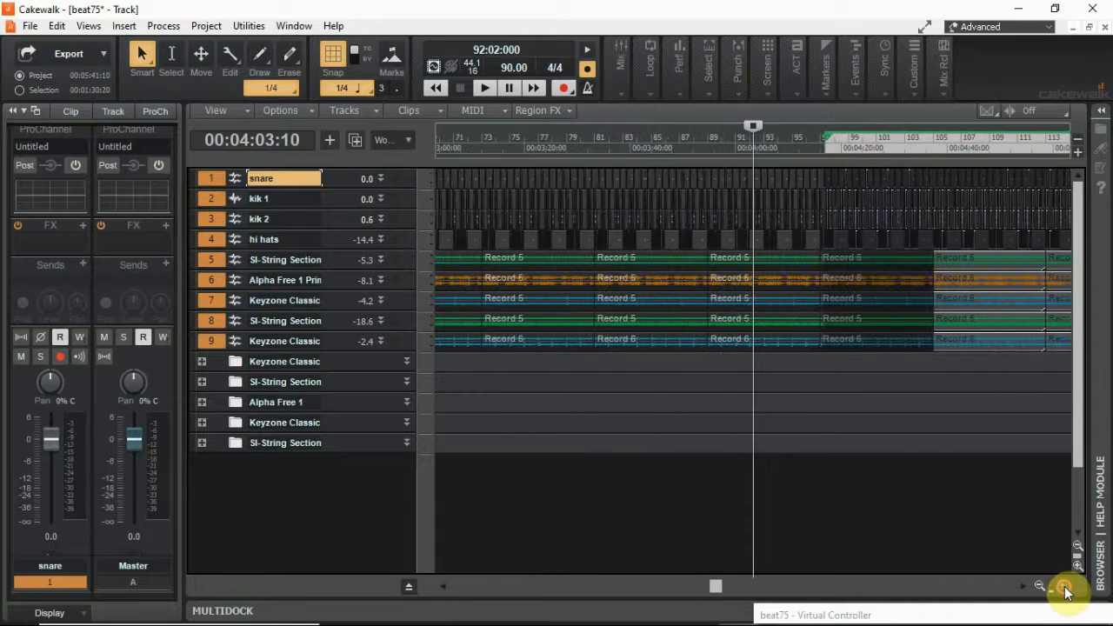
left_click(1063, 587)
left_click(1064, 586)
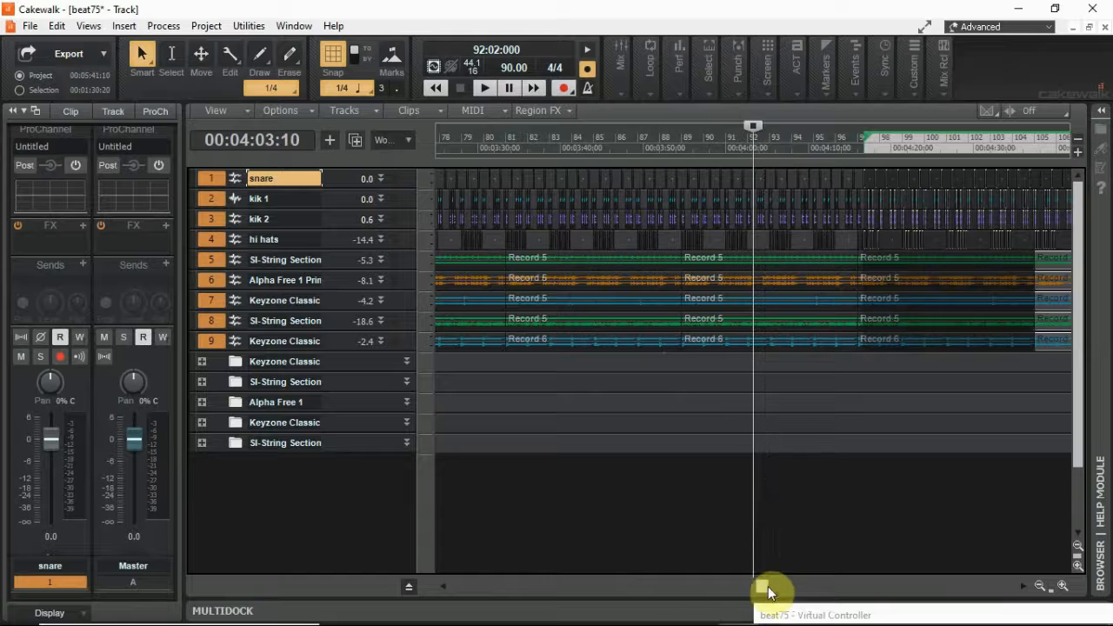
left_click_drag(768, 586, 810, 577)
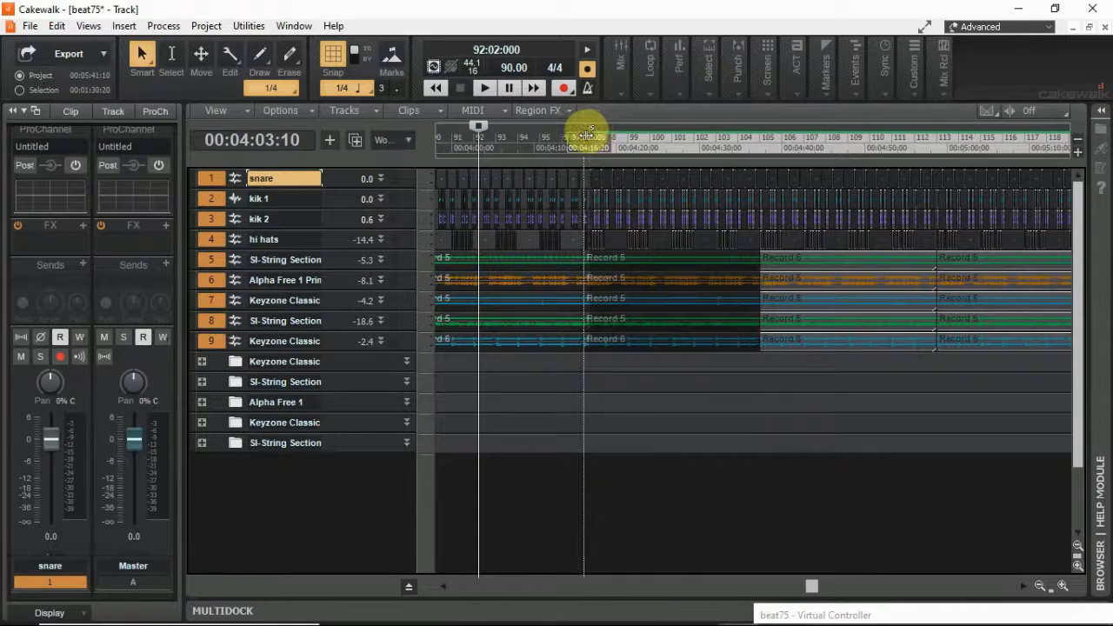
left_click_drag(586, 134, 583, 135)
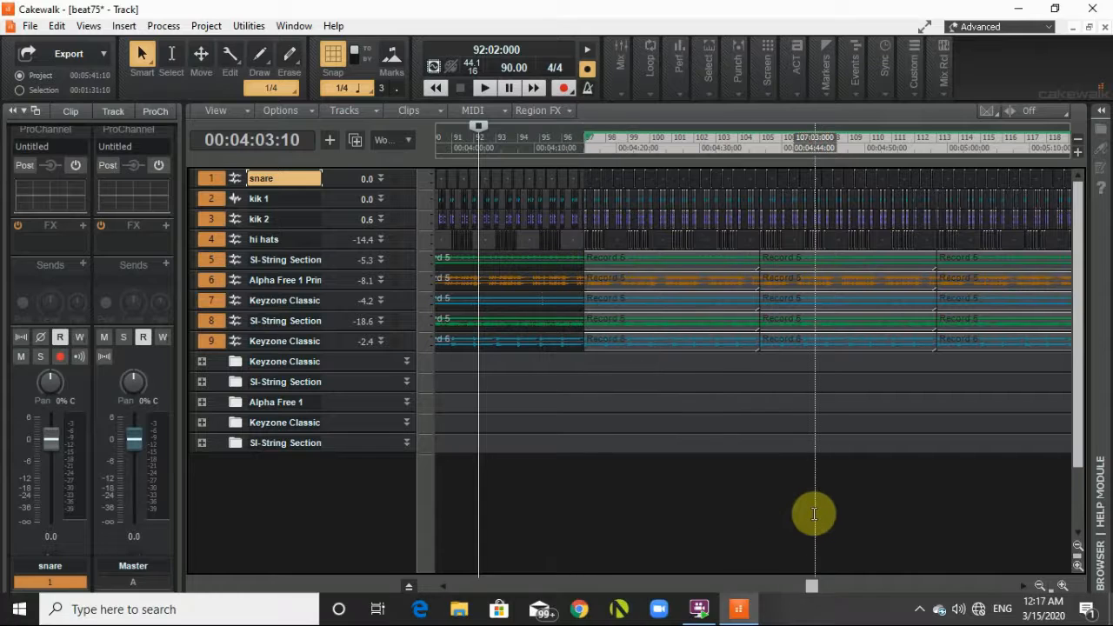
key("Delete")
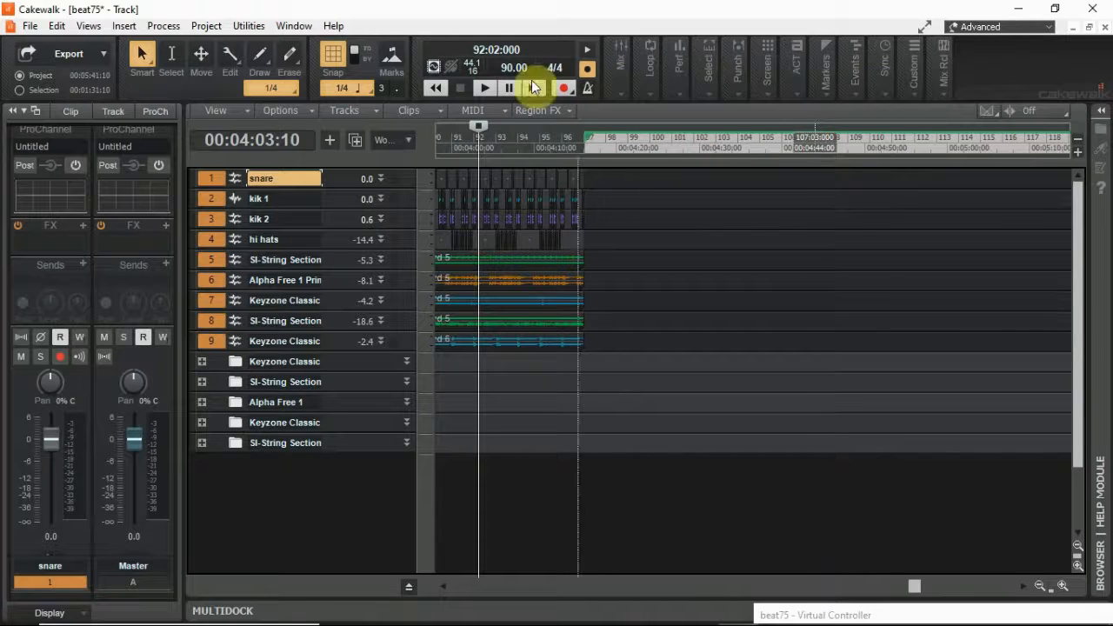
Check the end time of the trimmed song at 97:01:000, clear the selection and review the whole arrangement
left_click_drag(482, 124, 584, 135)
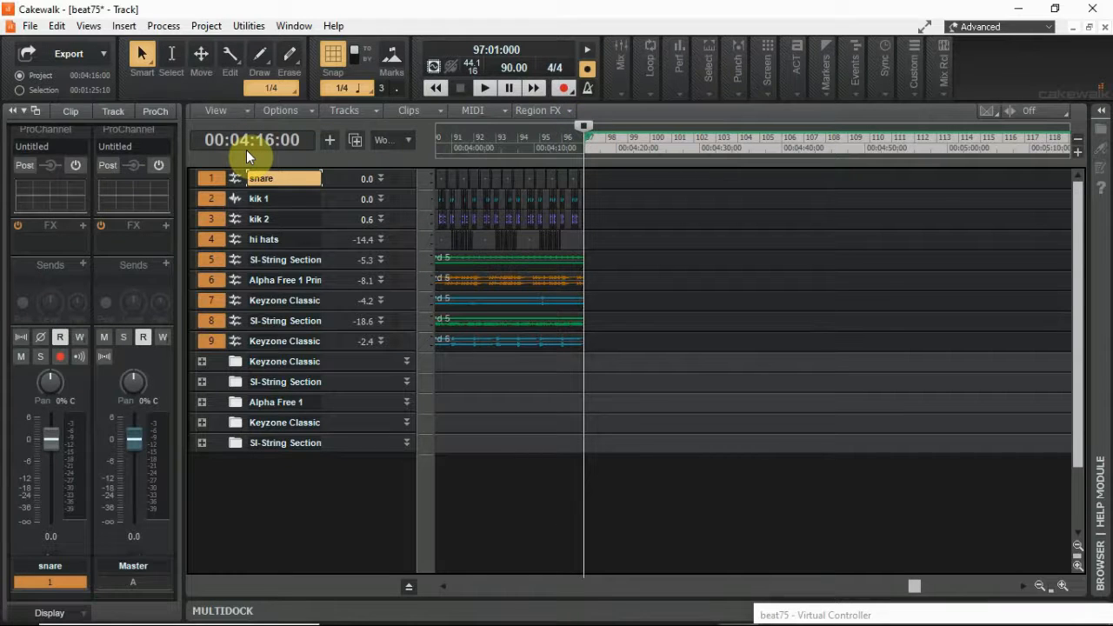
left_click(923, 496)
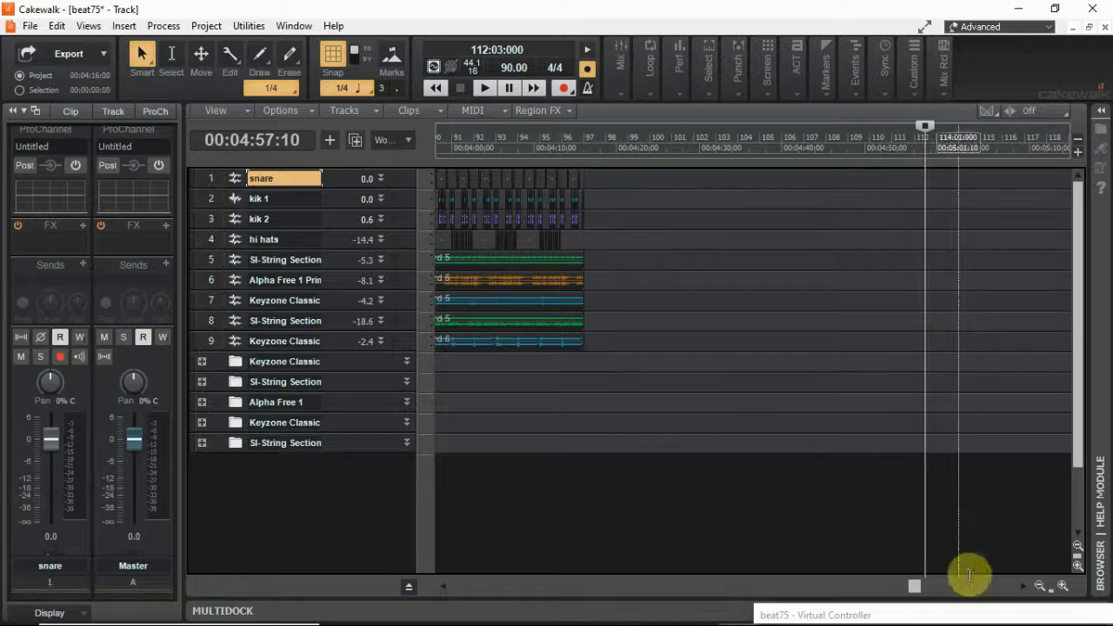
left_click(1039, 586)
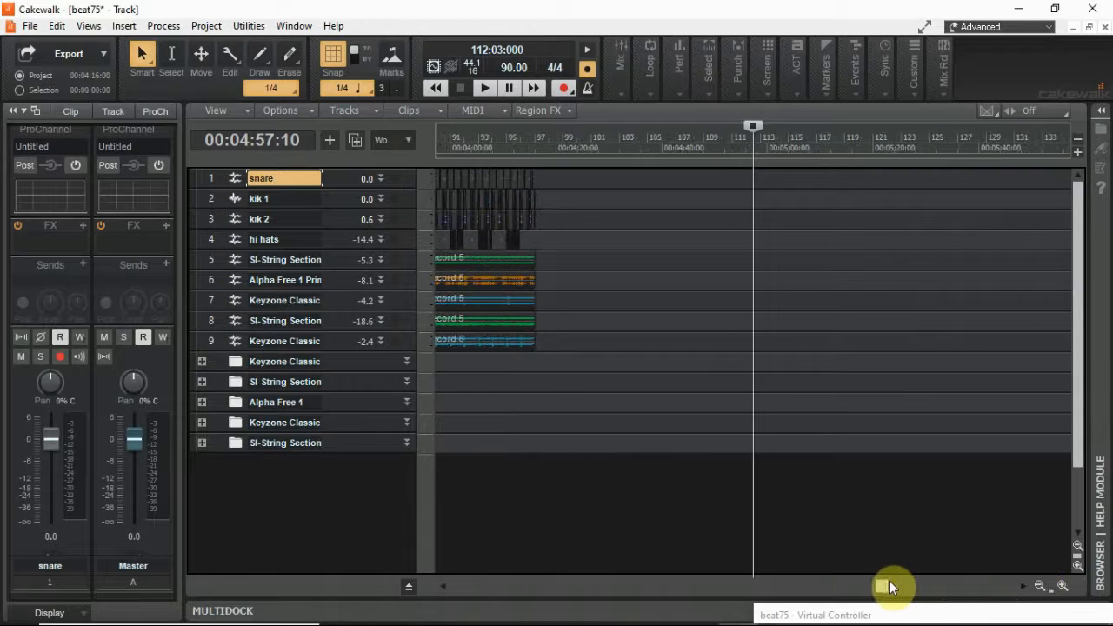
left_click_drag(889, 586, 405, 592)
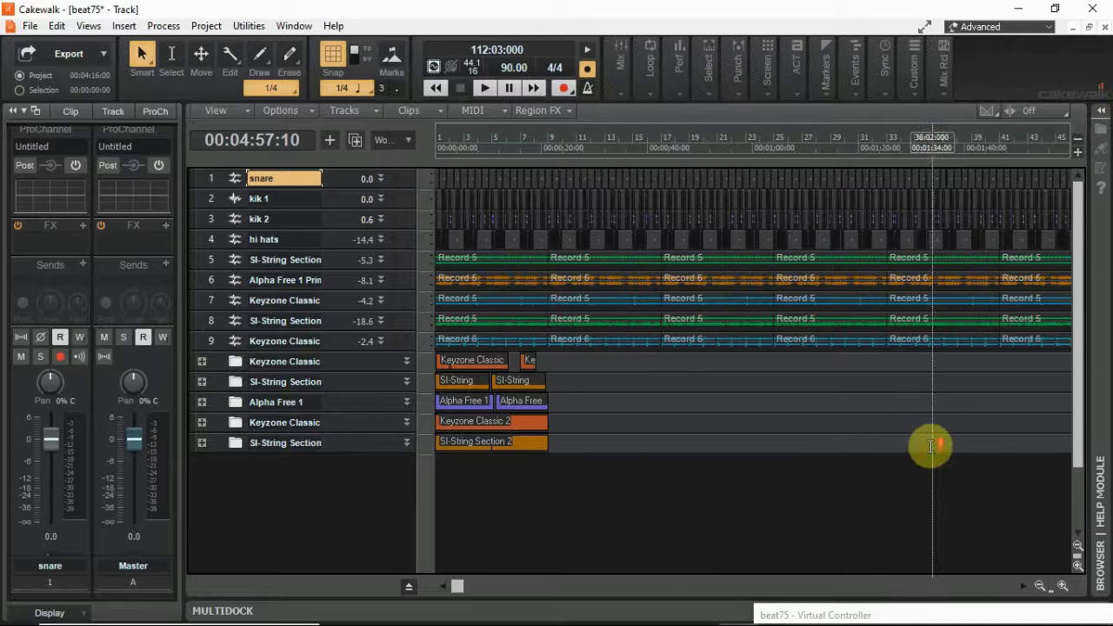
left_click(1039, 586)
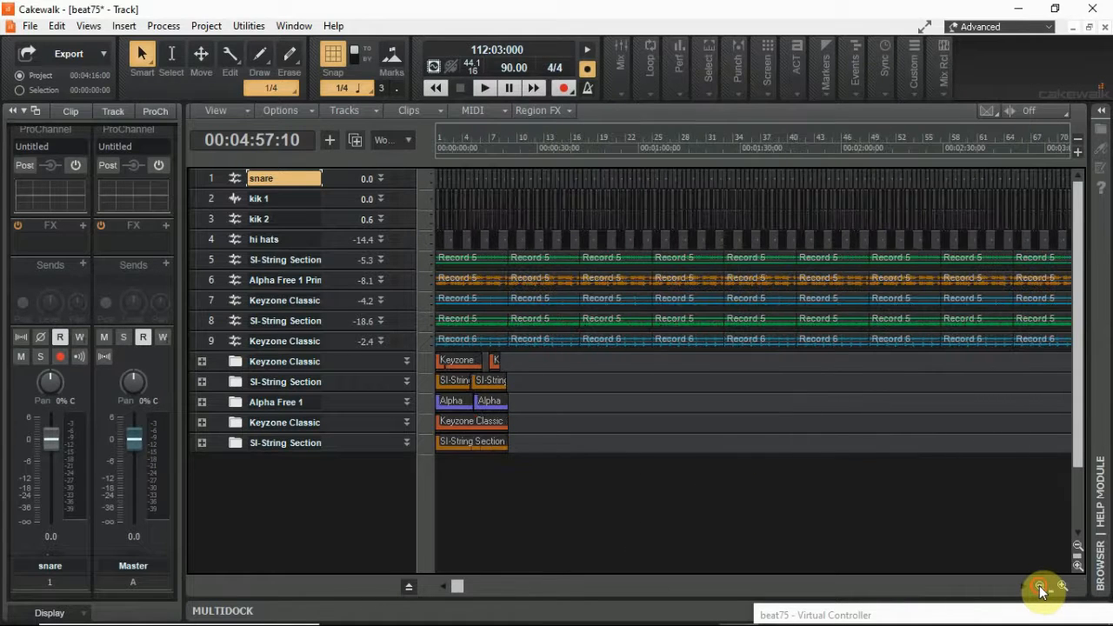
left_click(1039, 585)
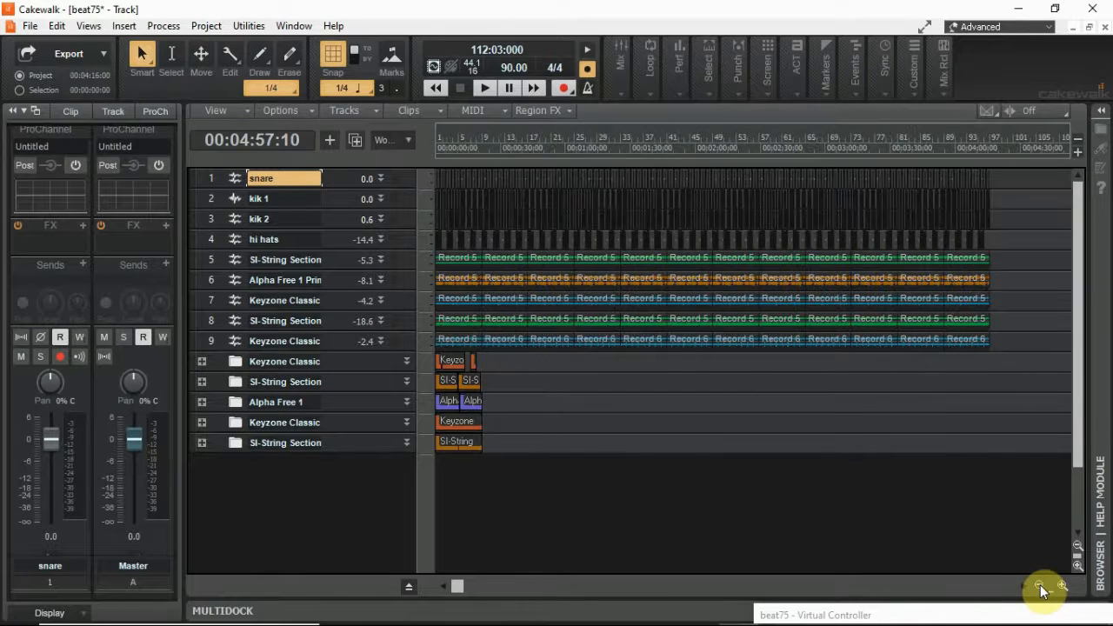
Save the beat75 project
left_click(30, 26)
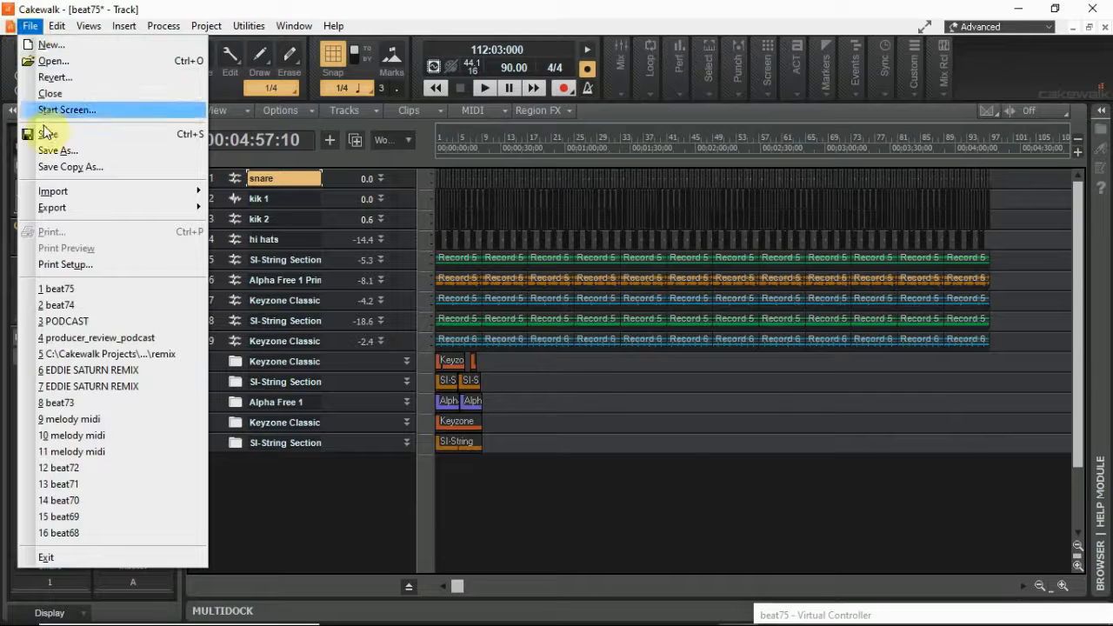
left_click(308, 274)
key("ctrl+s")
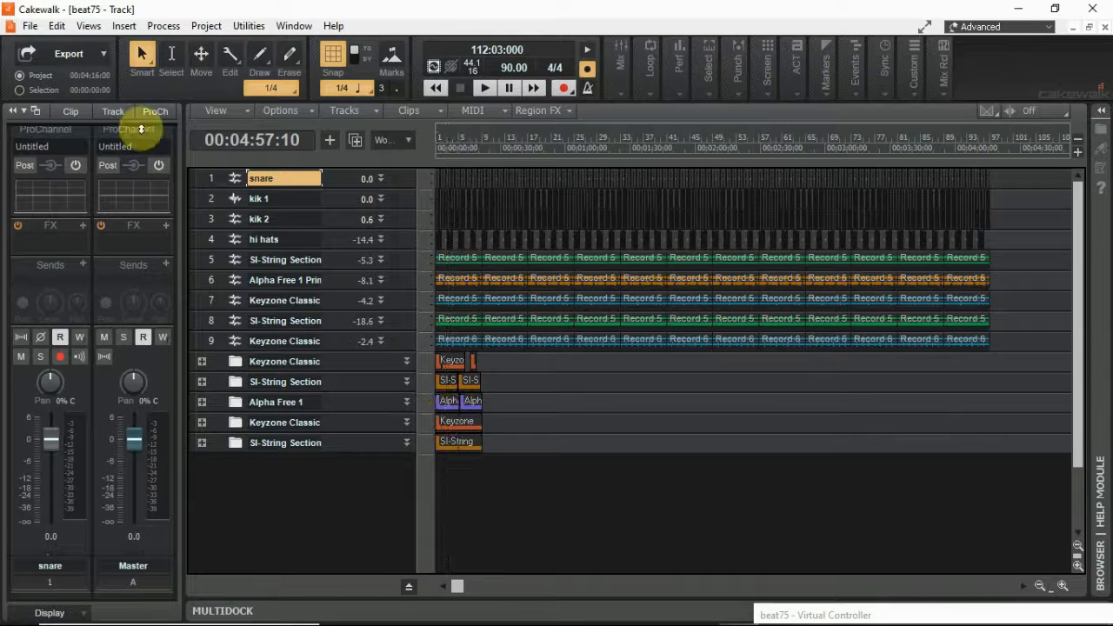
Show the synth rack and enlarge it enough to list all five soft synths
left_click(56, 26)
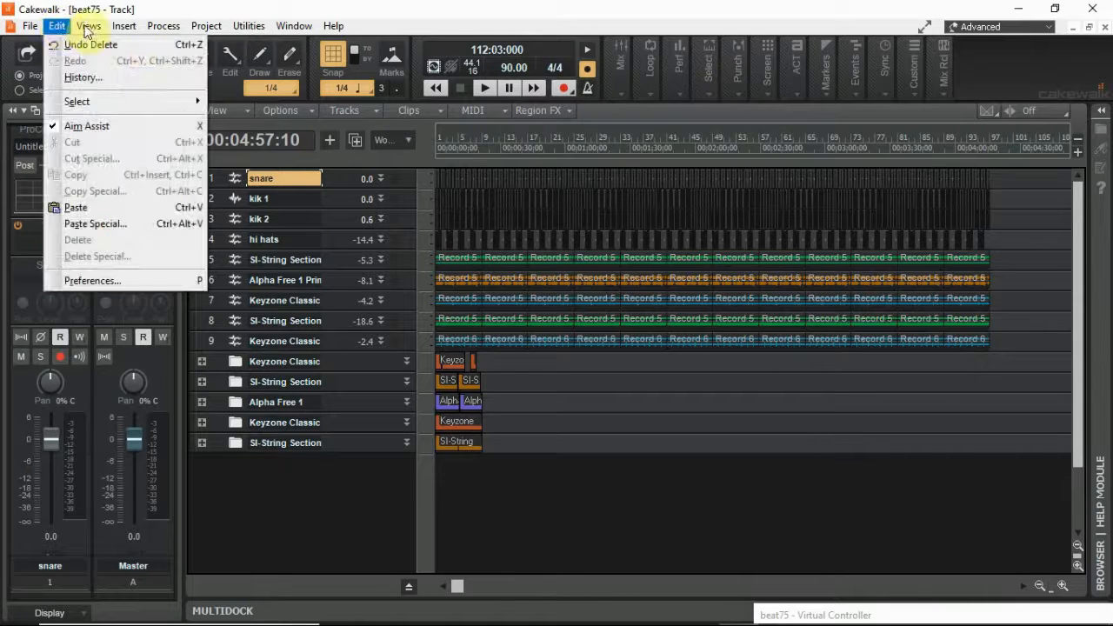
mouse_move(96, 29)
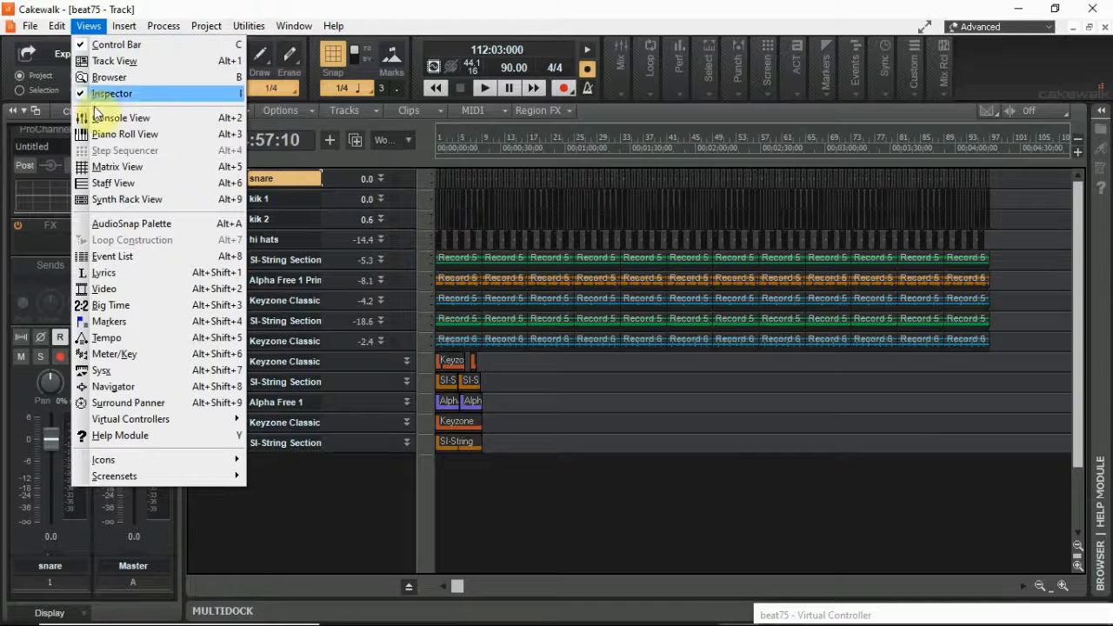
left_click(122, 199)
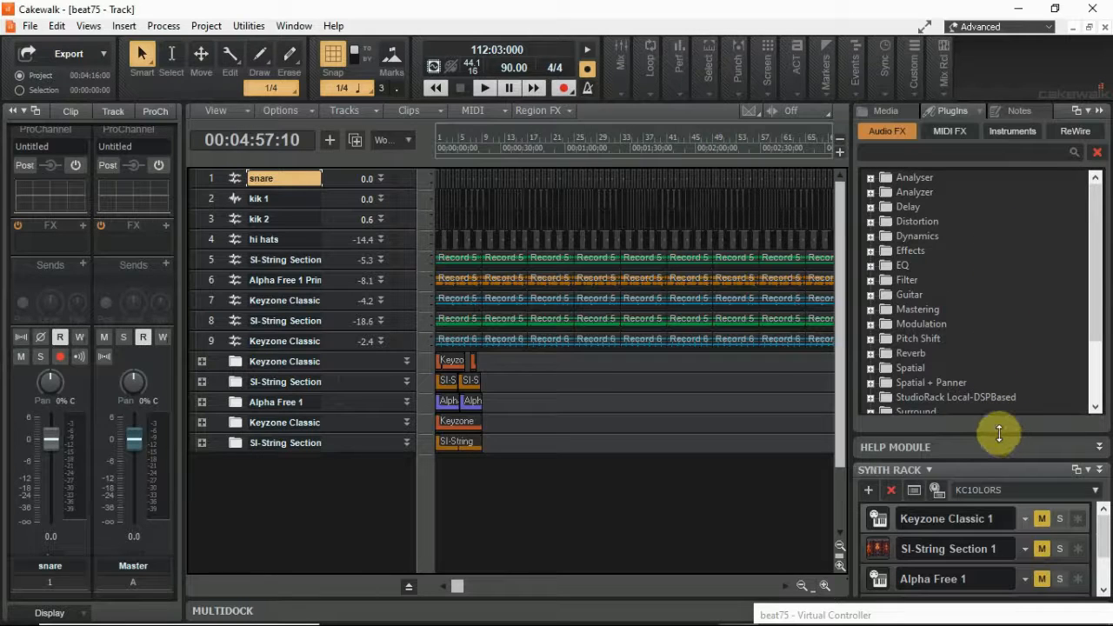
left_click_drag(997, 435, 999, 245)
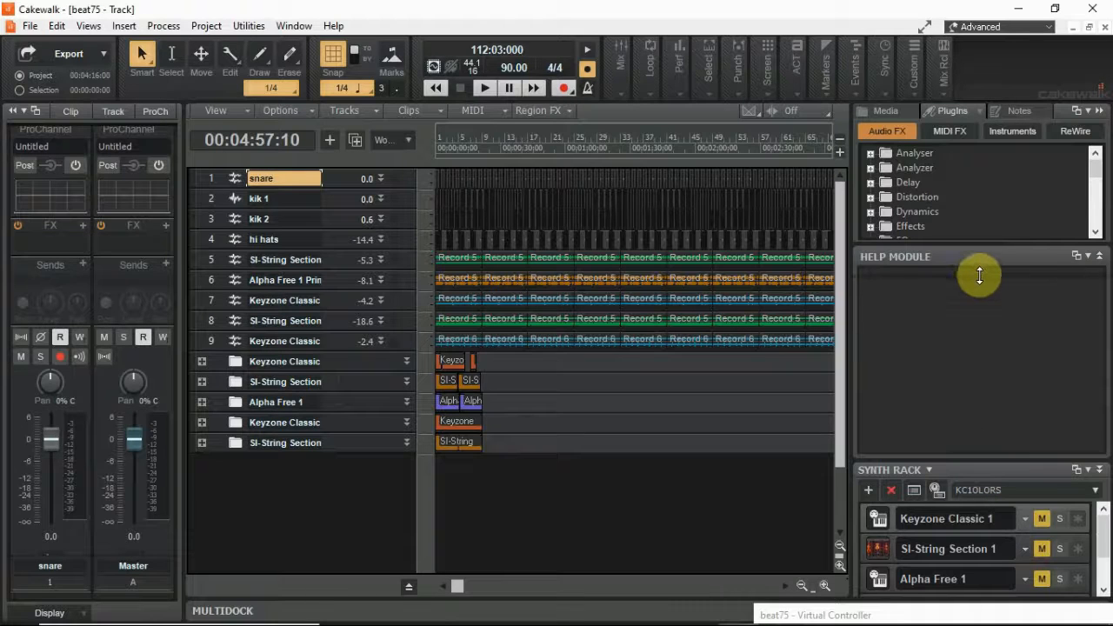
left_click_drag(979, 274, 981, 278)
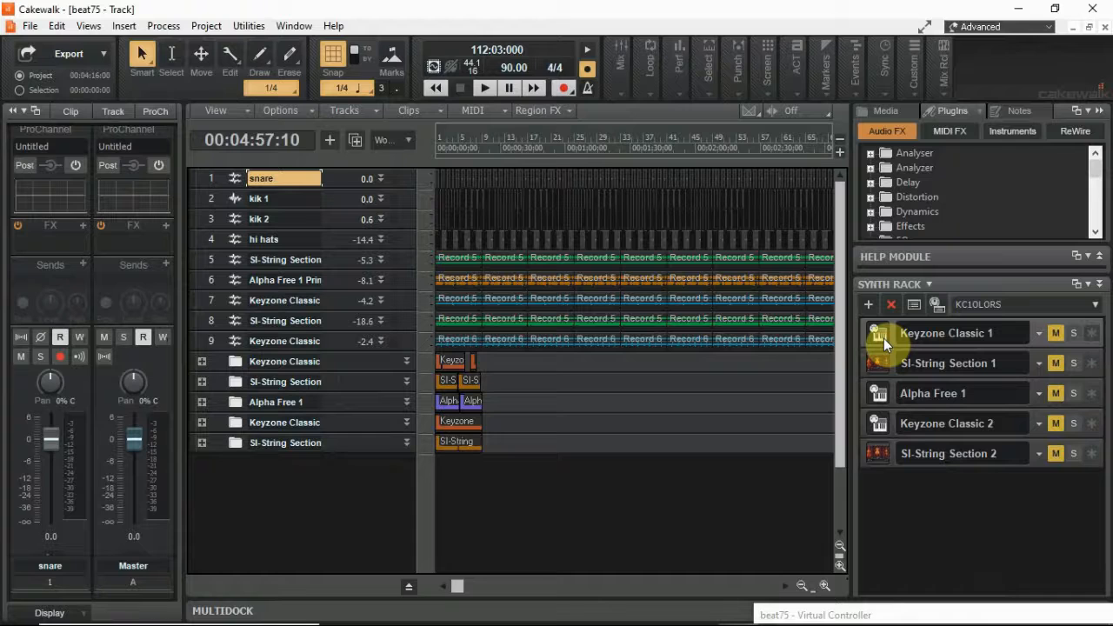
Delete all five soft synths from the synth rack, leaving the option to delete associated tracks off
left_click(893, 312)
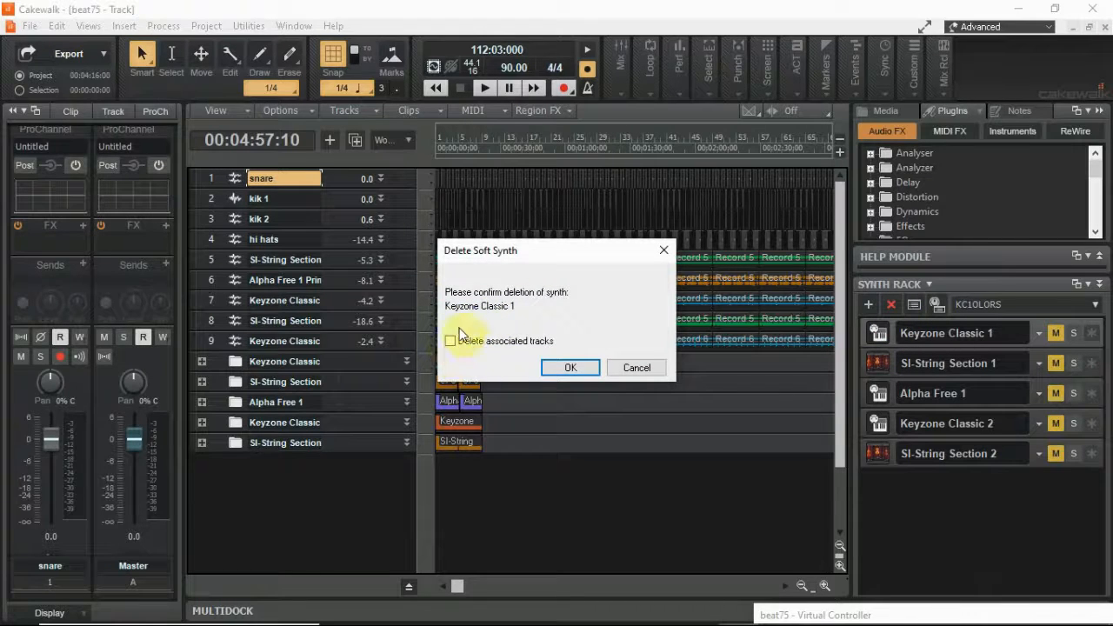
left_click(564, 368)
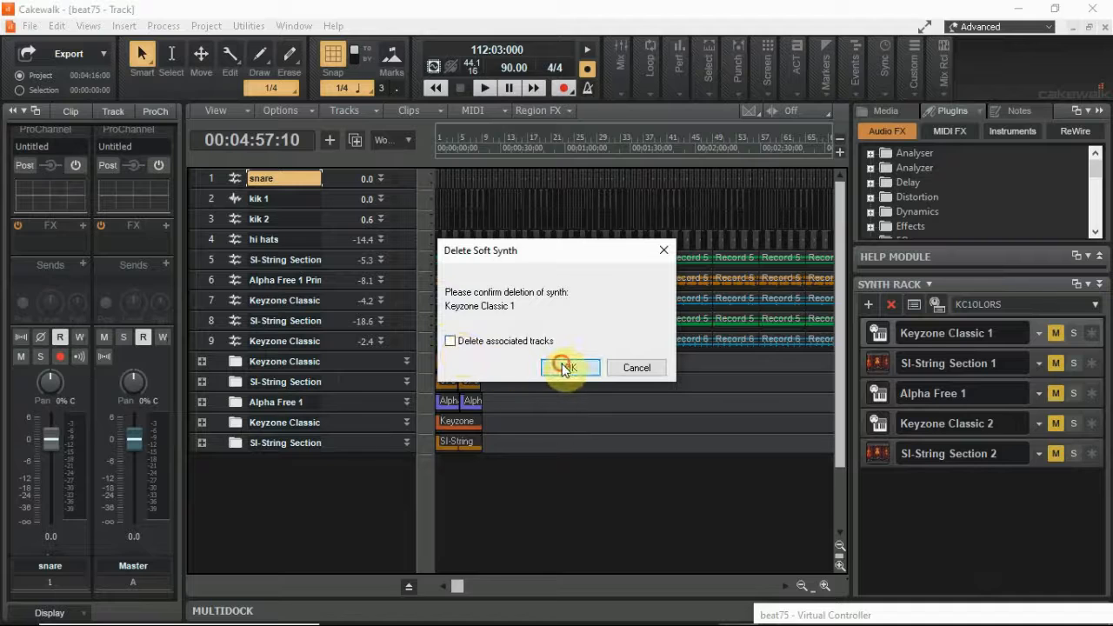
left_click(887, 310)
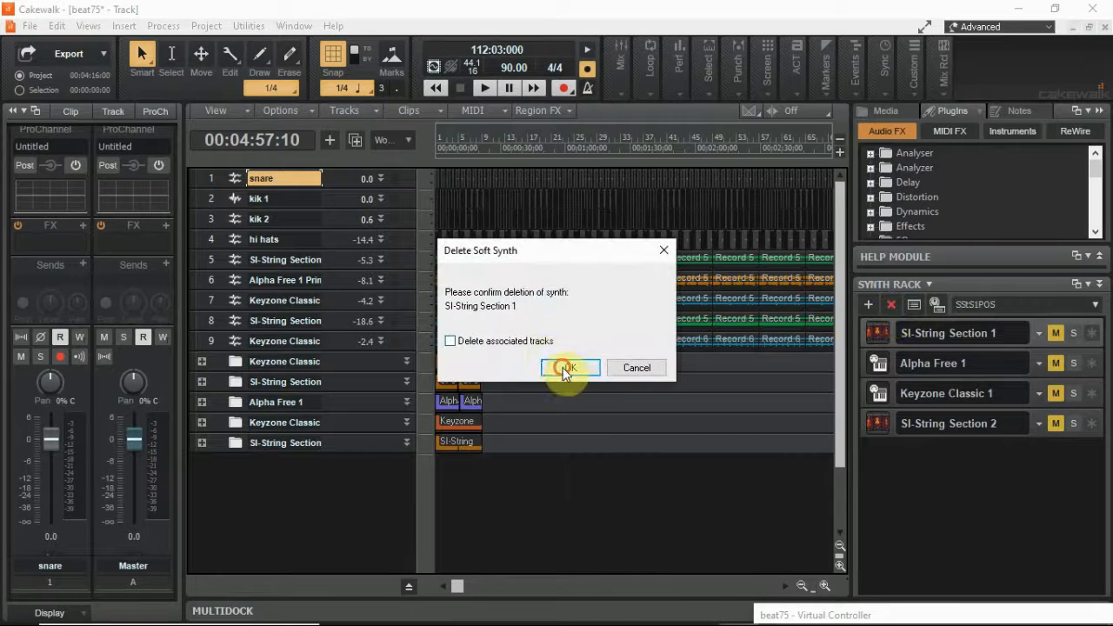
left_click(567, 368)
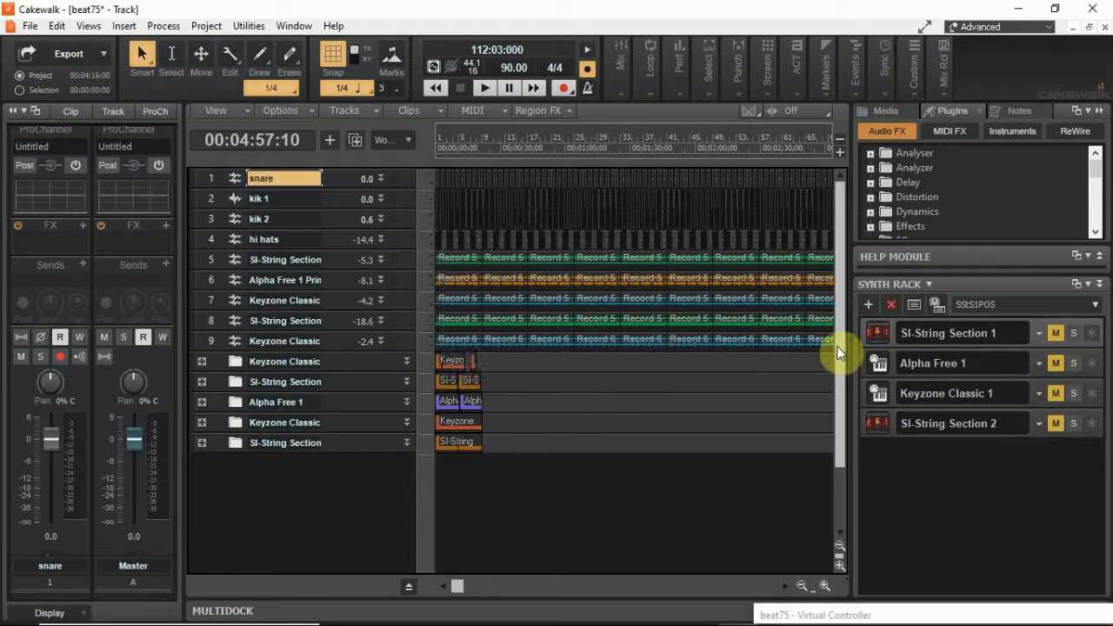
left_click(890, 306)
left_click(567, 370)
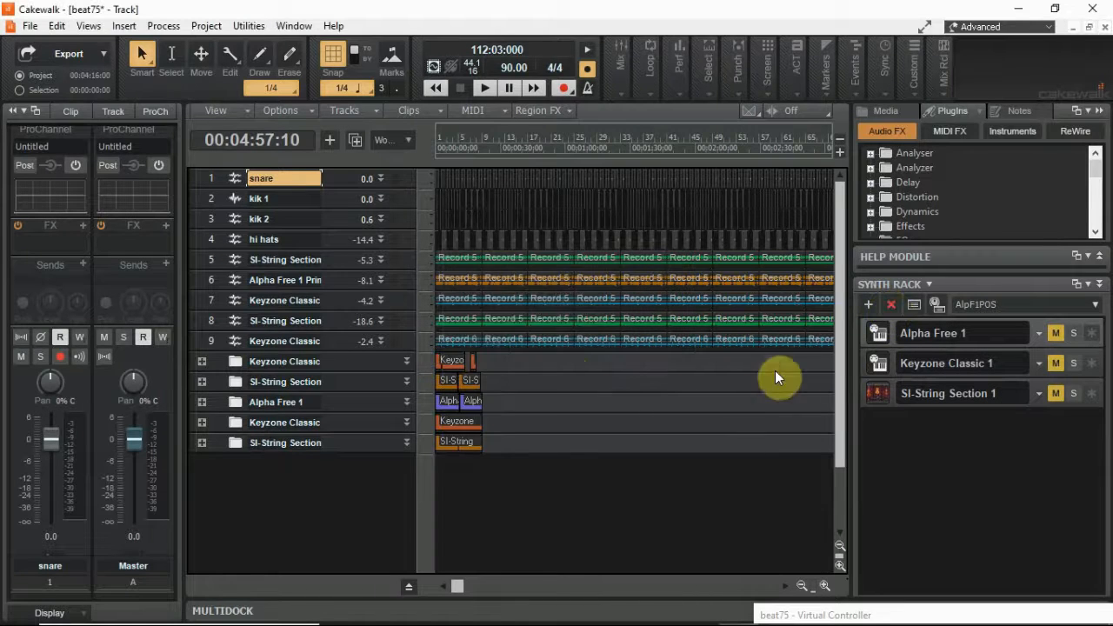
left_click(891, 306)
left_click(569, 365)
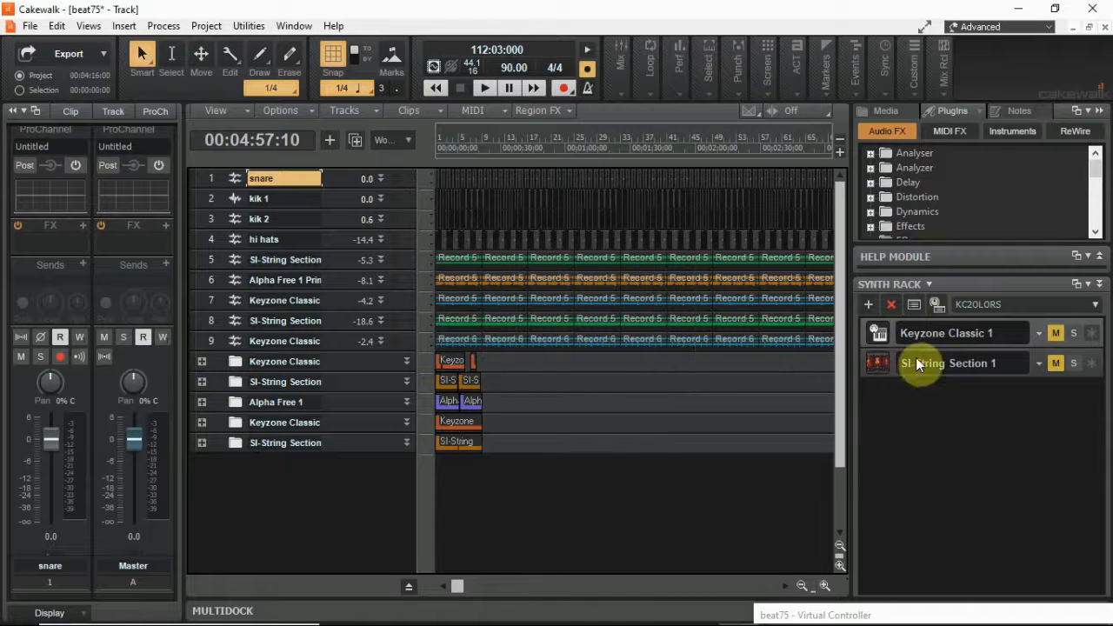
left_click(888, 307)
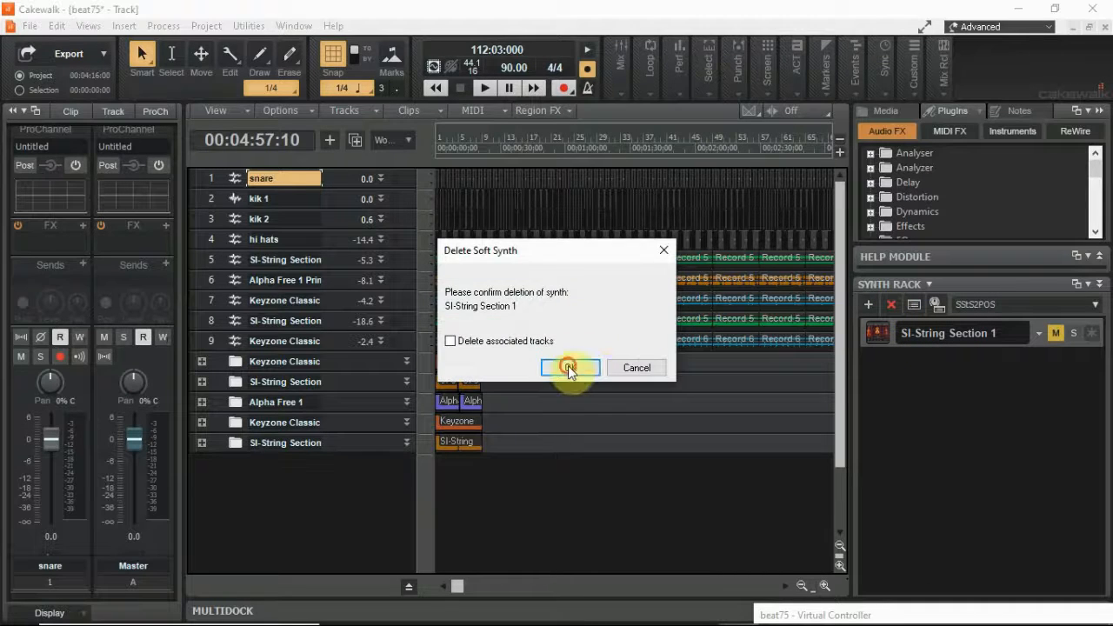
left_click(568, 366)
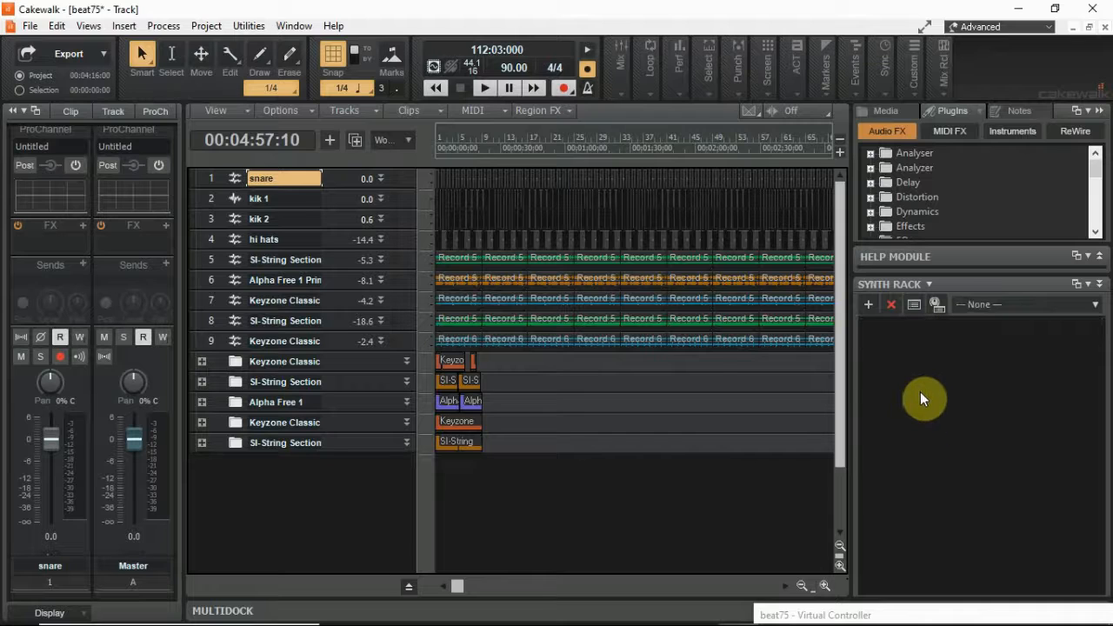
Collapse the browser and synth rack to give the track view its full width
left_click(1099, 110)
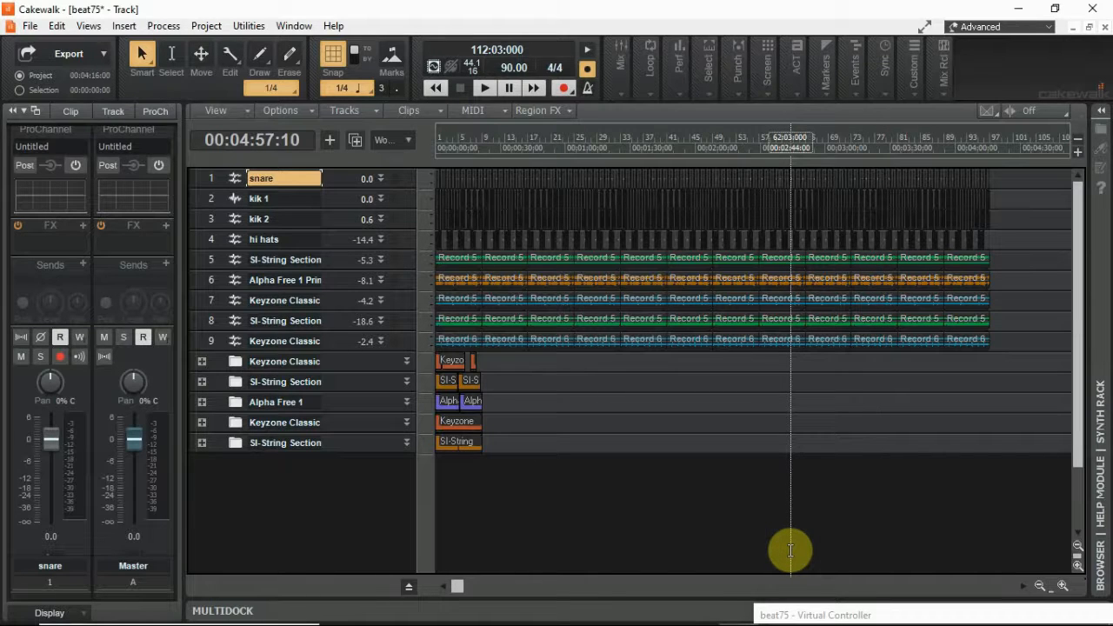
left_click(1062, 585)
left_click(1063, 585)
left_click(1063, 585)
left_click(1063, 585)
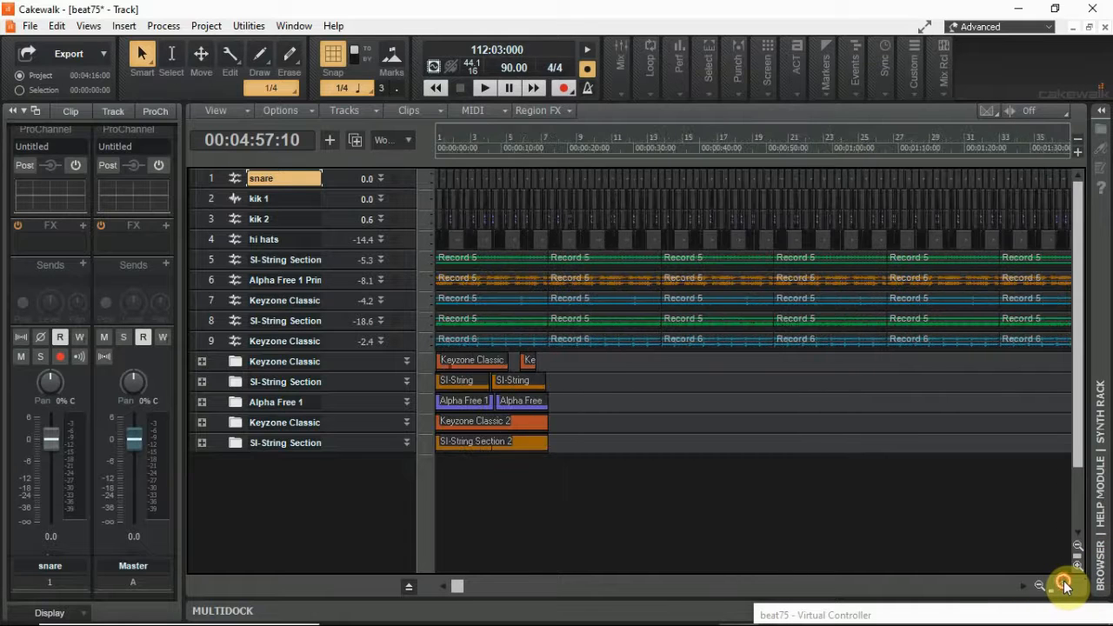
Expand and solo Keyzone Classic track 7, test playback briefly, and return the playhead to the project start
left_click(1064, 586)
left_click(1063, 585)
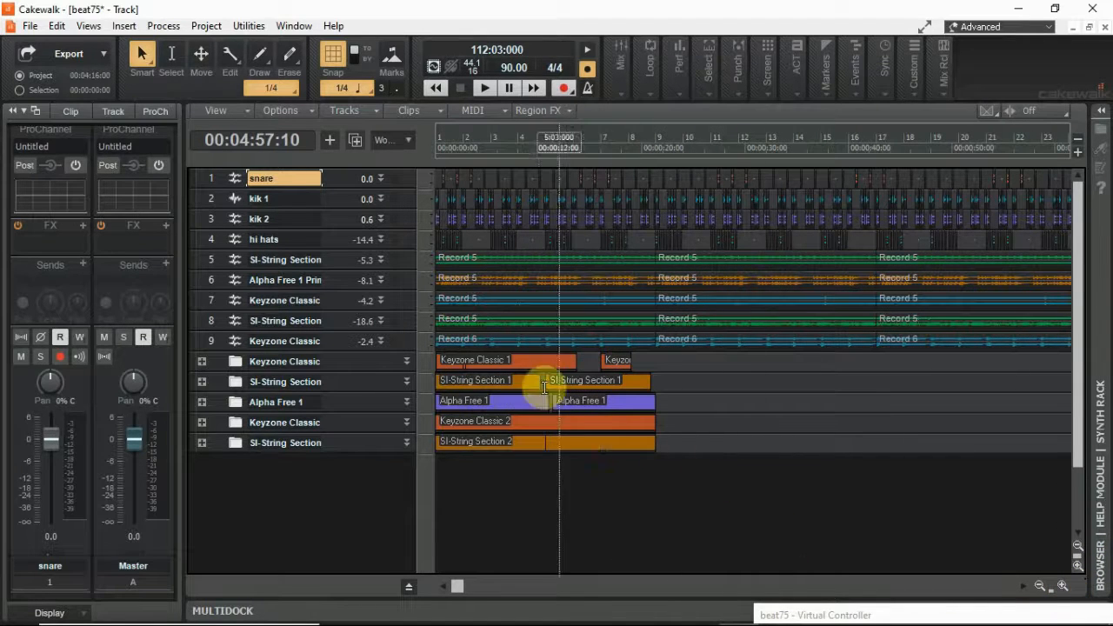
left_click(380, 300)
left_click(274, 319)
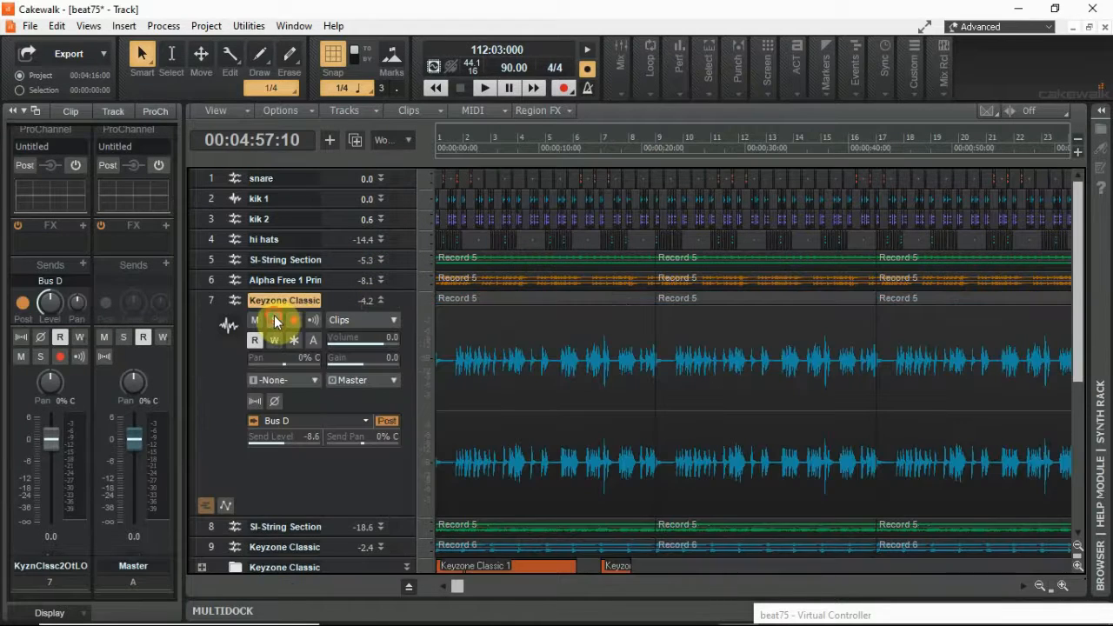
key("space")
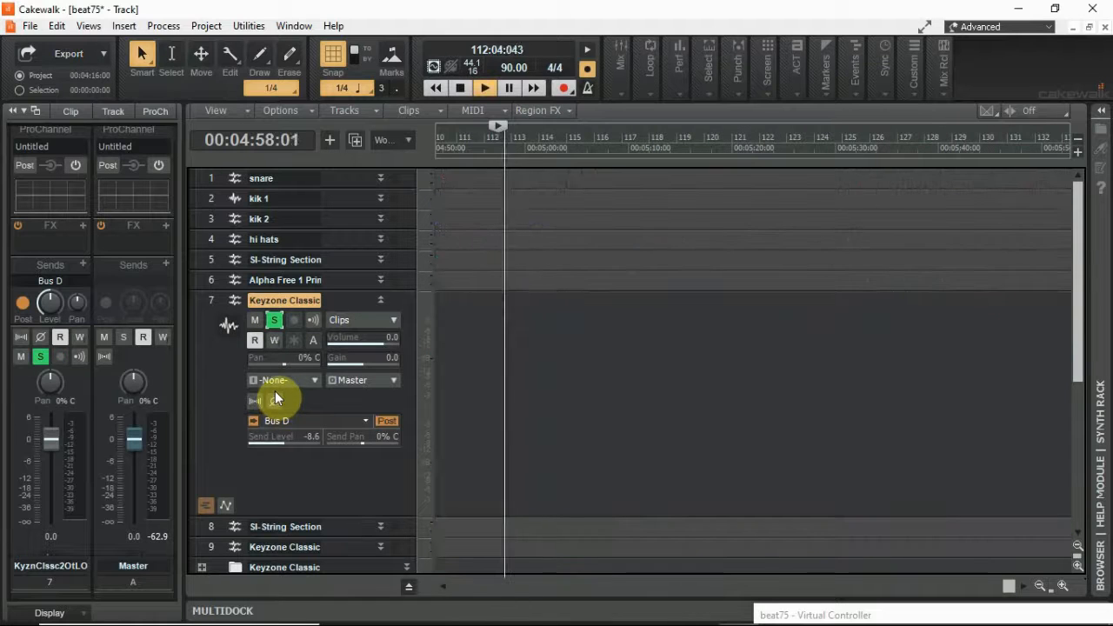
key("space")
left_click_drag(499, 132, 1, 137)
left_click_drag(1, 137, 1, 137)
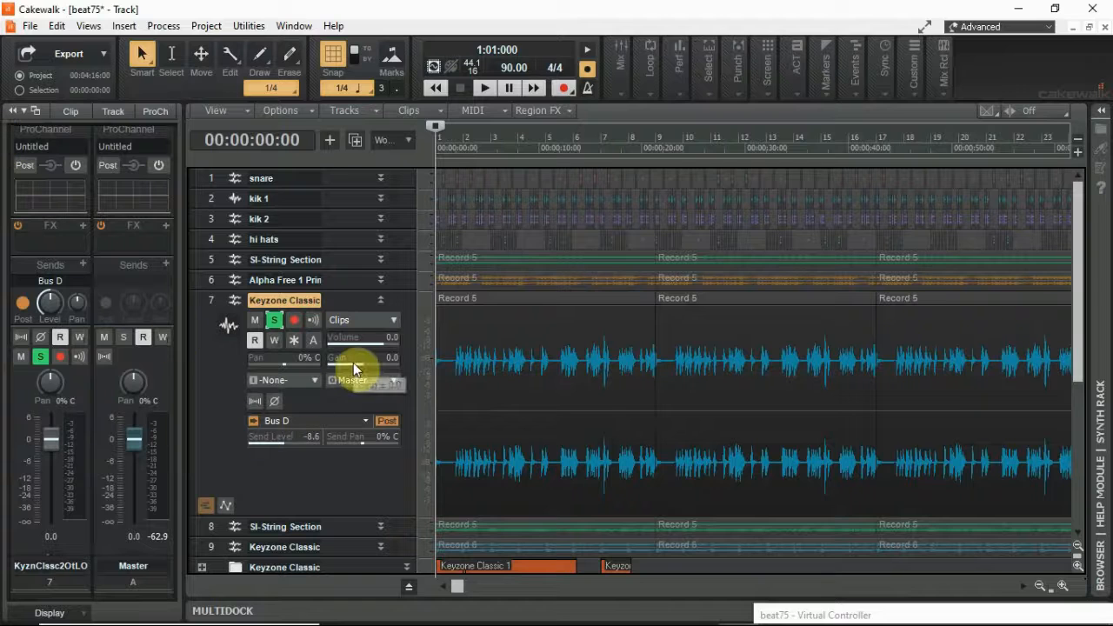
Unsolo and mute Keyzone Classic track 7, and expand and mute the snare, kik 1, kik 2 and hi hats tracks
left_click(275, 324)
left_click(255, 320)
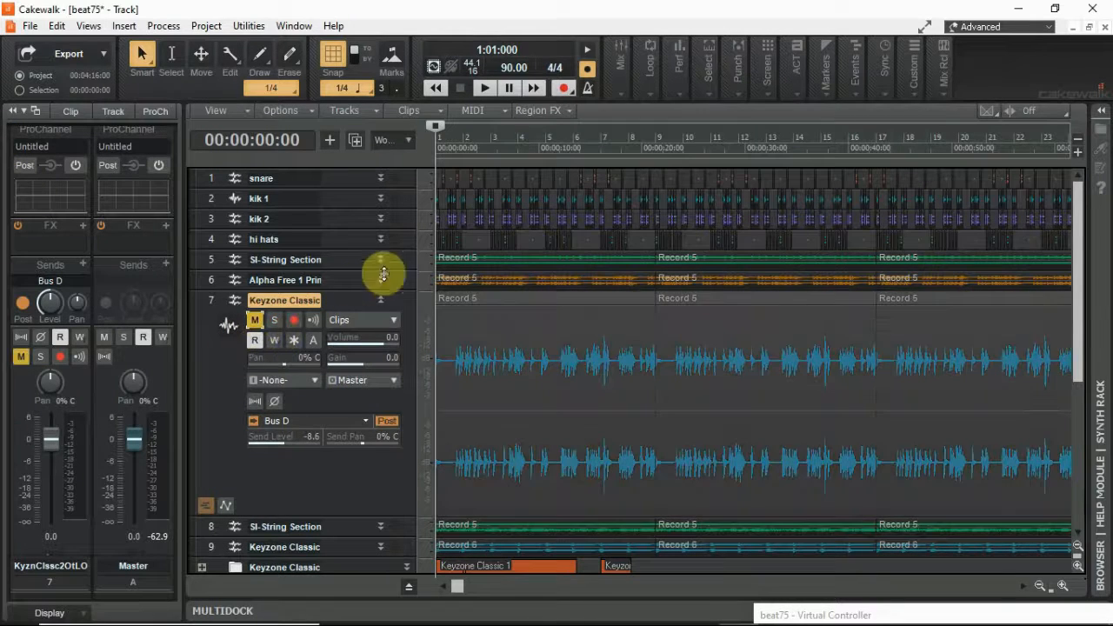
left_click(381, 178)
left_click(255, 197)
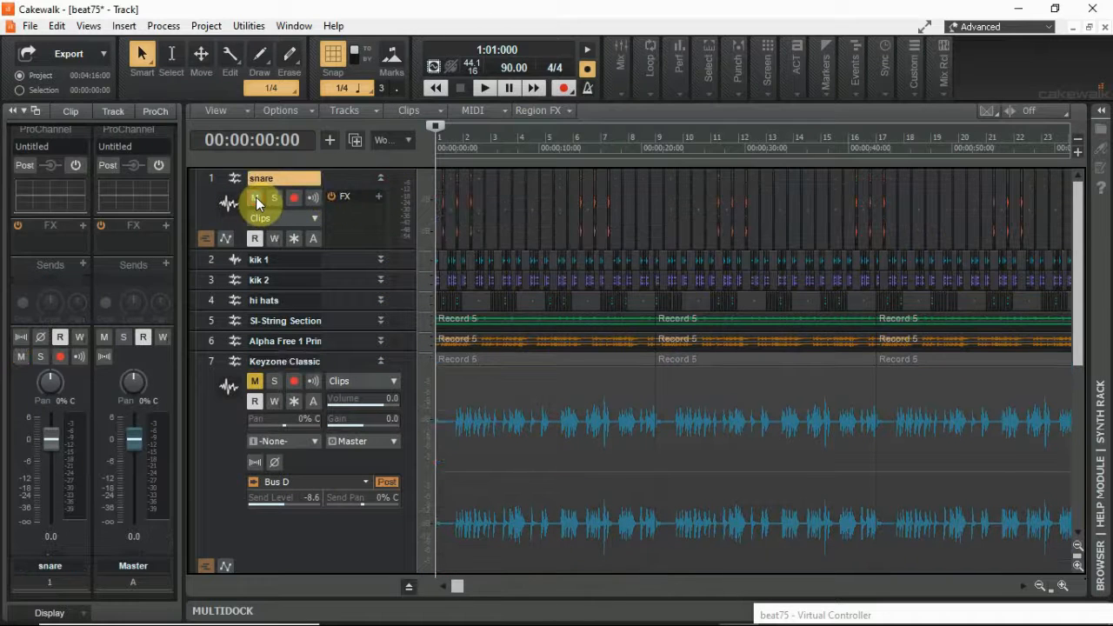
left_click(381, 259)
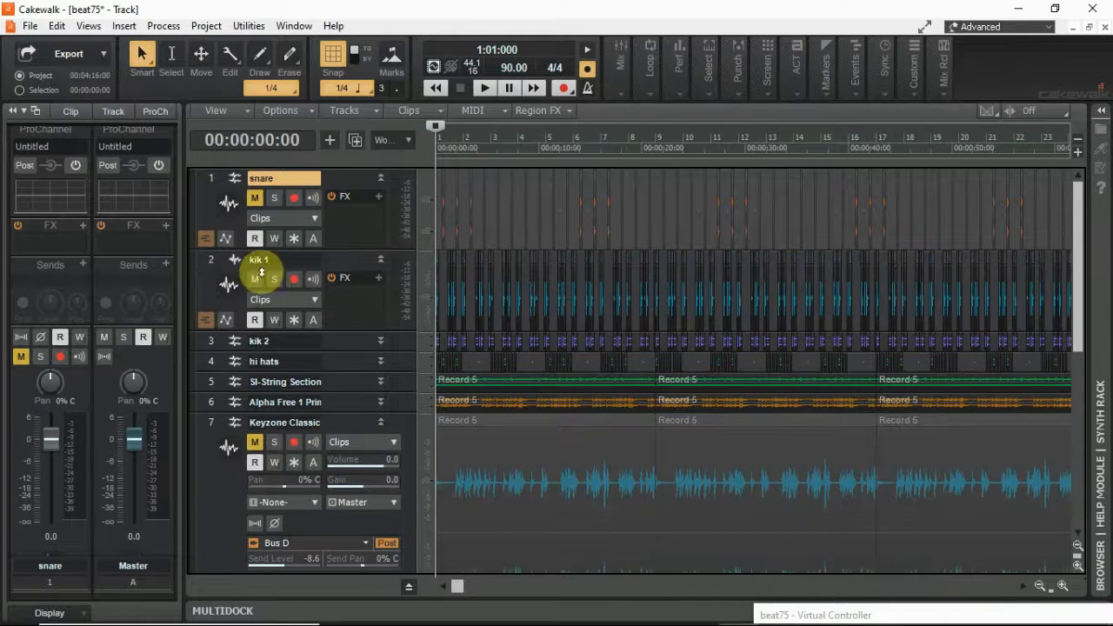
left_click(255, 280)
left_click(381, 340)
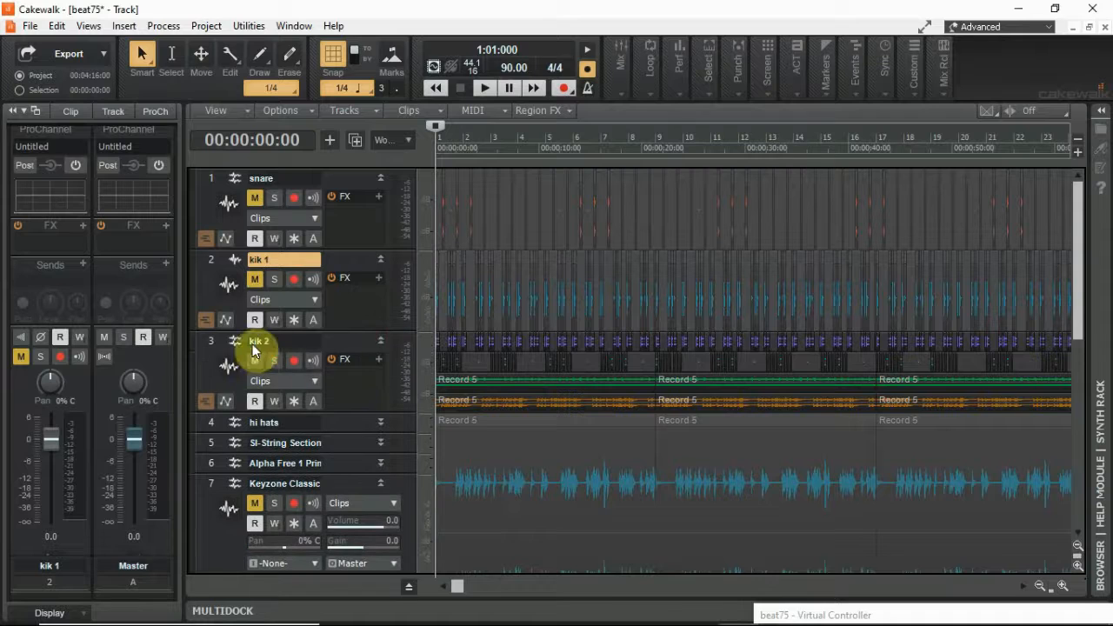
left_click(255, 361)
left_click(380, 424)
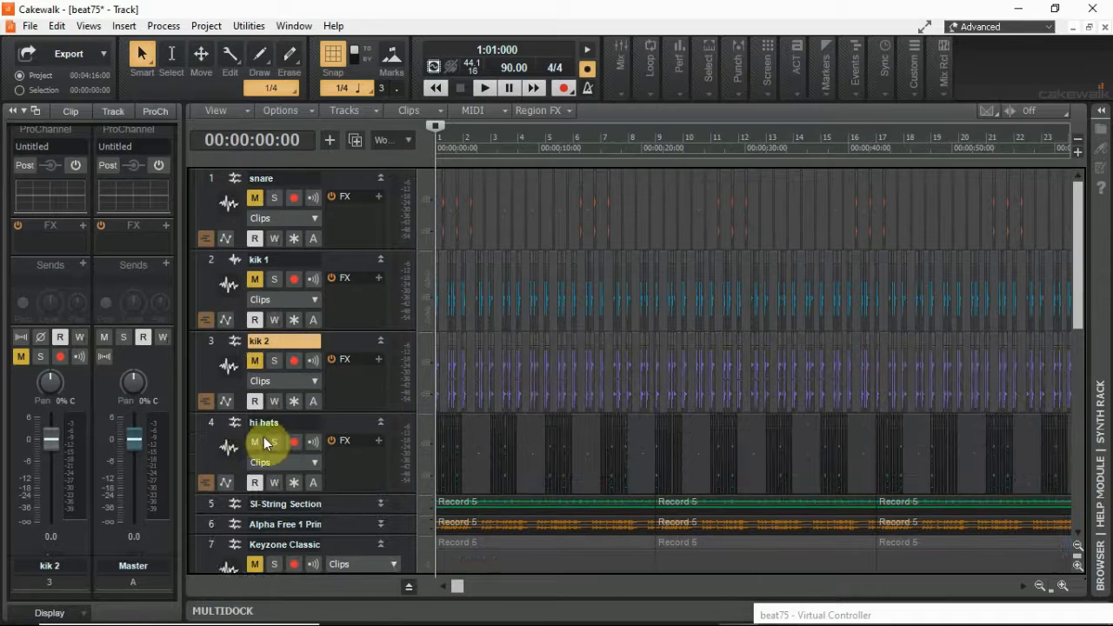
Expand and mute SI-String Section track 5 and Alpha Free 1 track 6
left_click(380, 503)
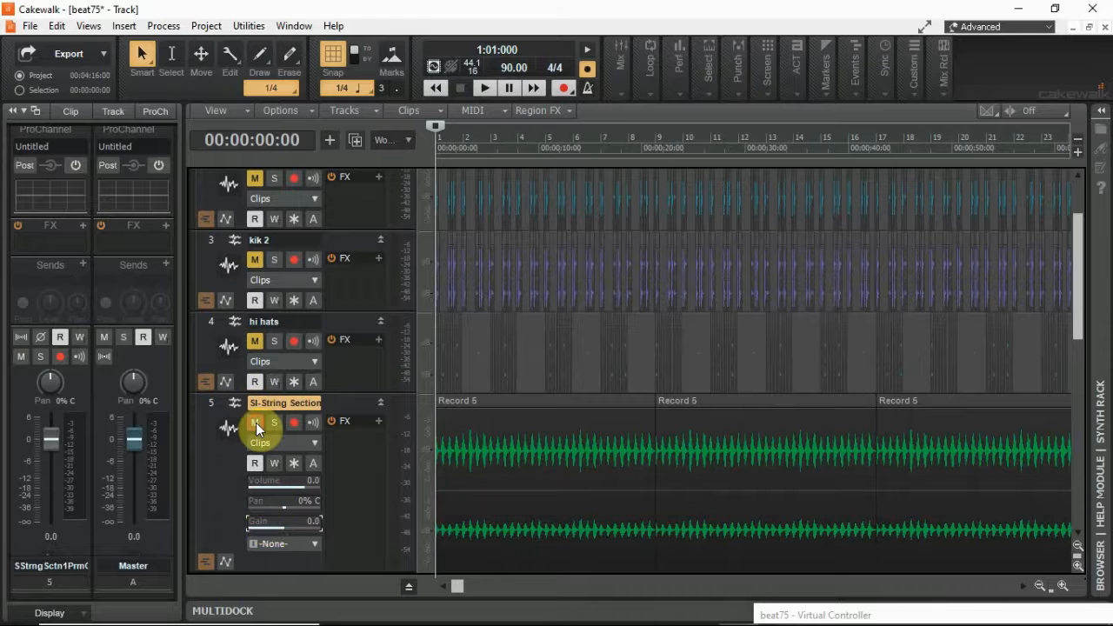
left_click(256, 423)
scroll(255, 423, "down", 3)
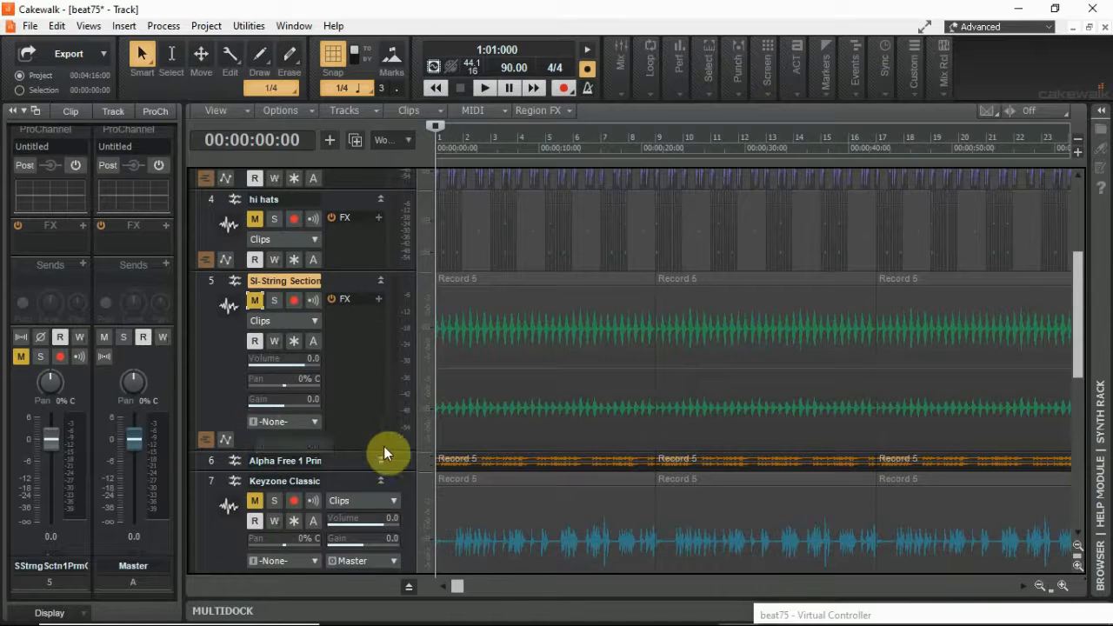
left_click(380, 459)
scroll(372, 454, "down", 3)
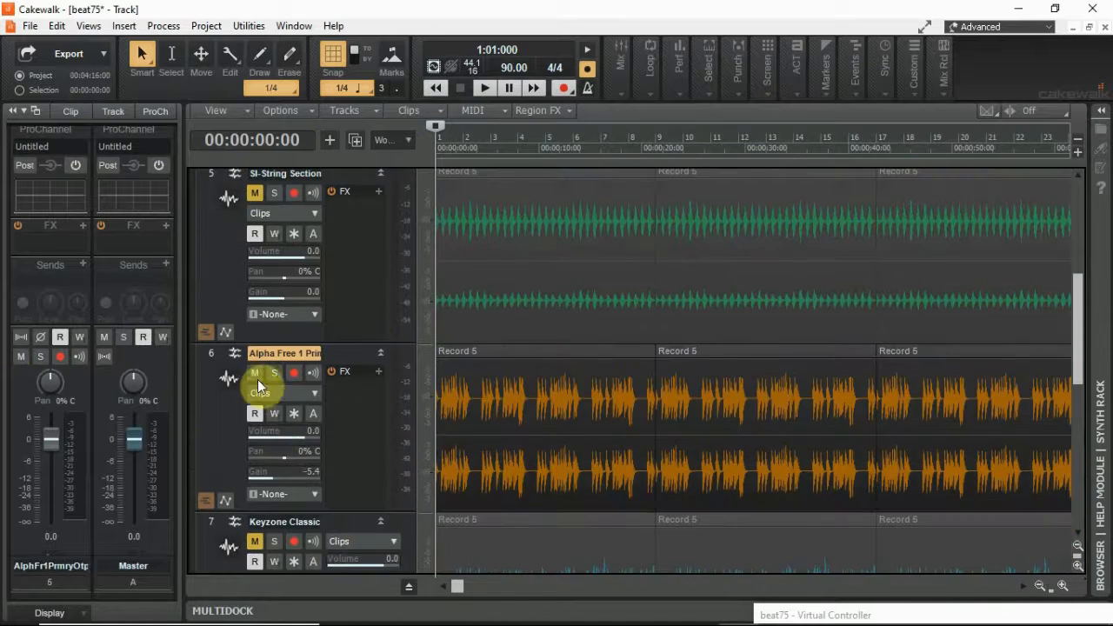
Mute SI-String Section track 8 and Keyzone Classic track 9, and leave both track strips minimized
scroll(335, 410, "down", 9)
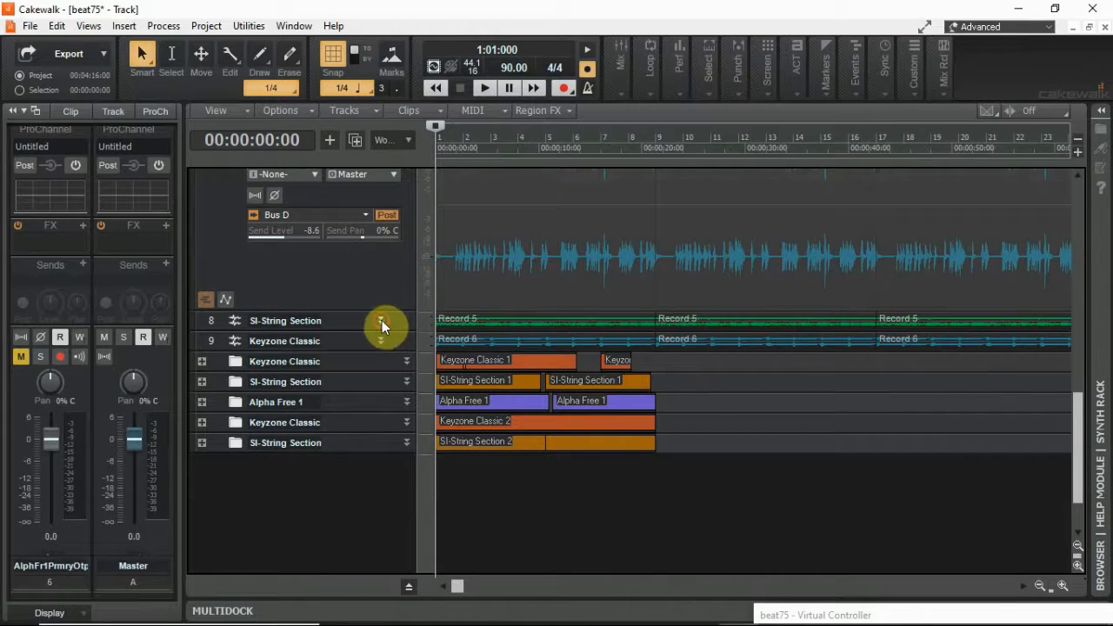
left_click(382, 321)
scroll(314, 387, "down", 2)
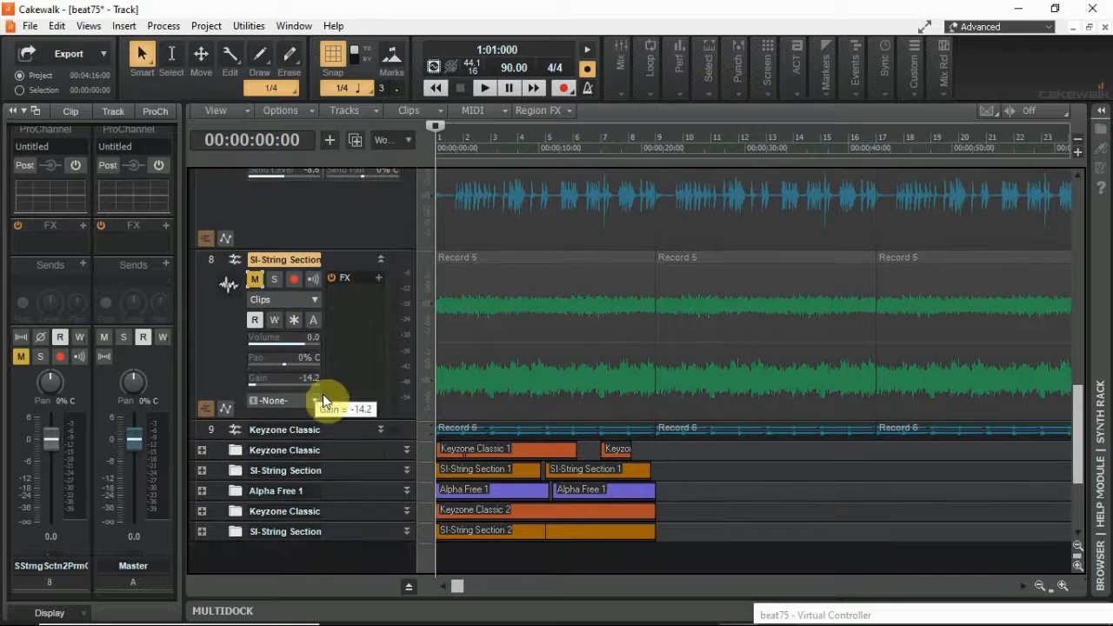
left_click(380, 429)
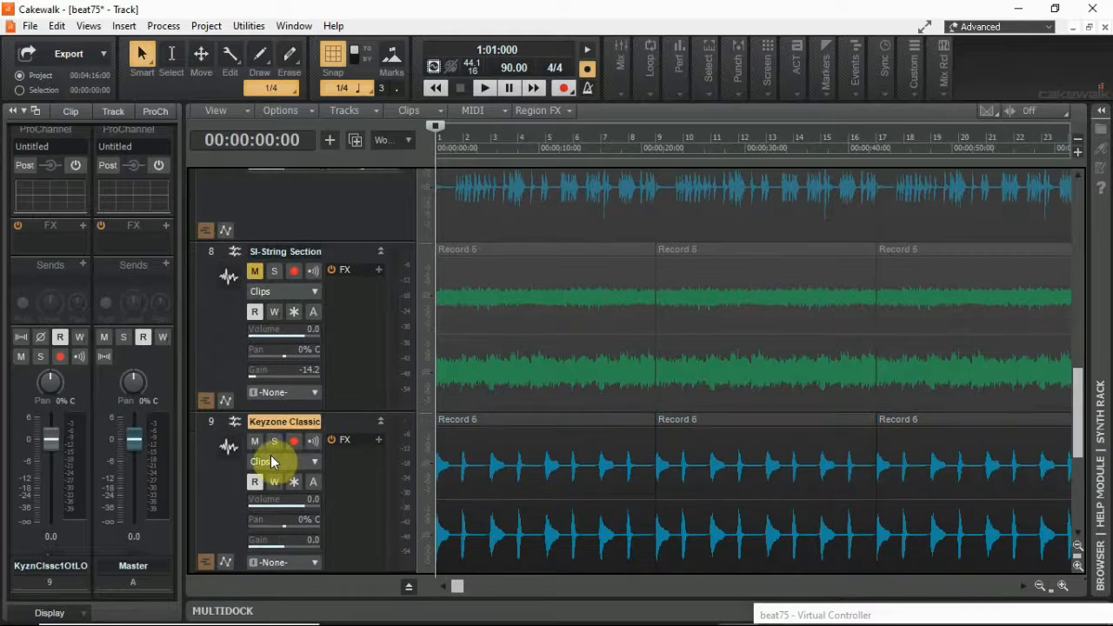
left_click(255, 445)
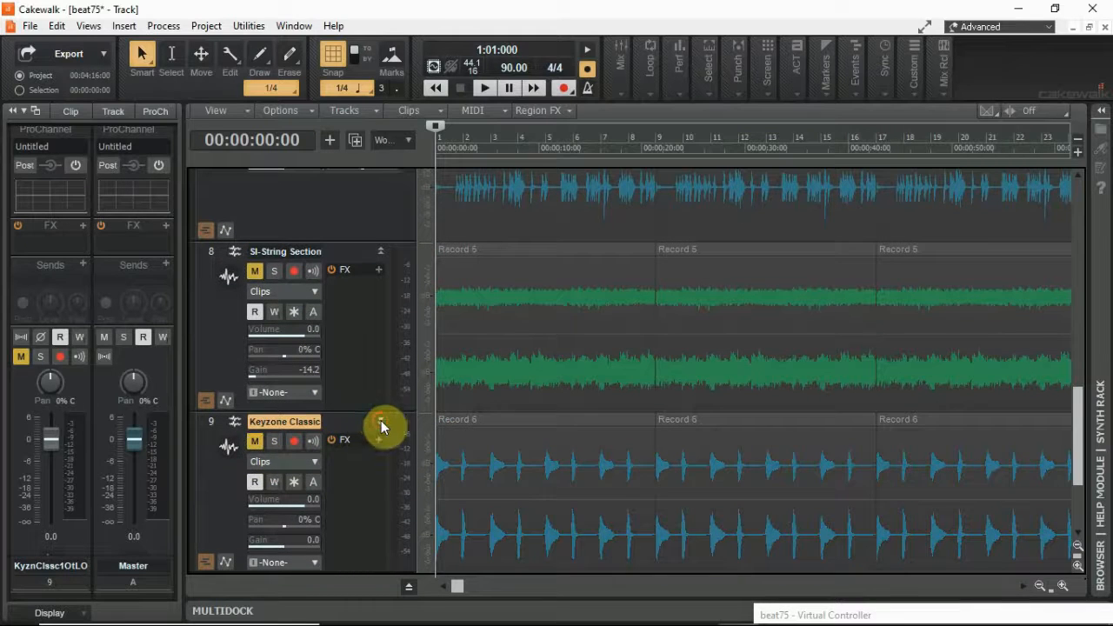
left_click(380, 423)
left_click(383, 249)
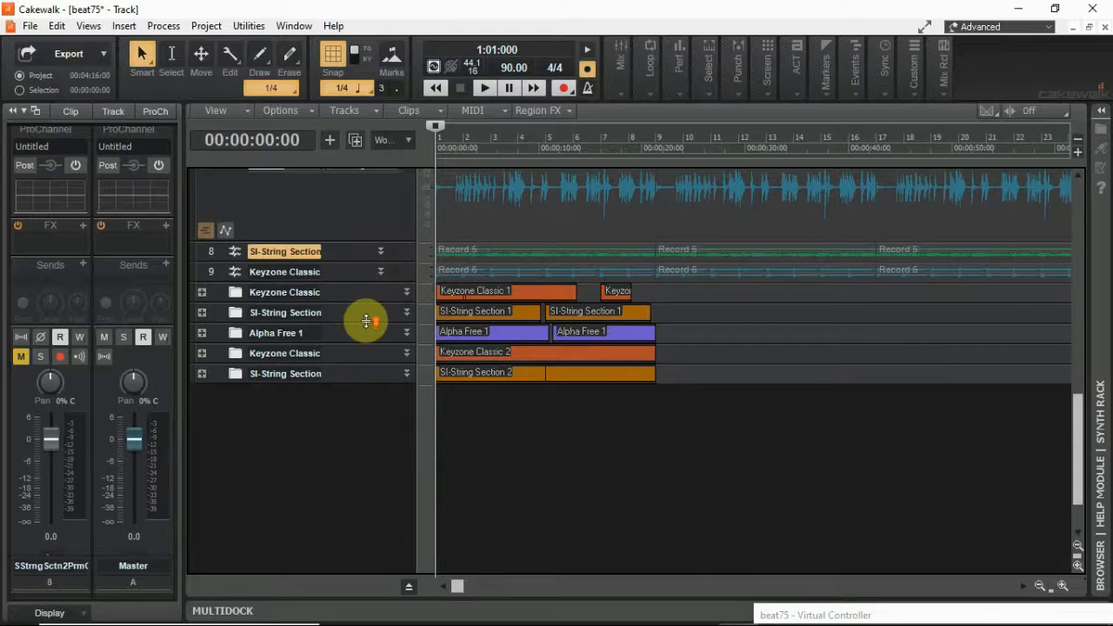
Unmute Keyzone Classic track 7, play the project from the start, and reduce that track's height
scroll(366, 321, "up", 5)
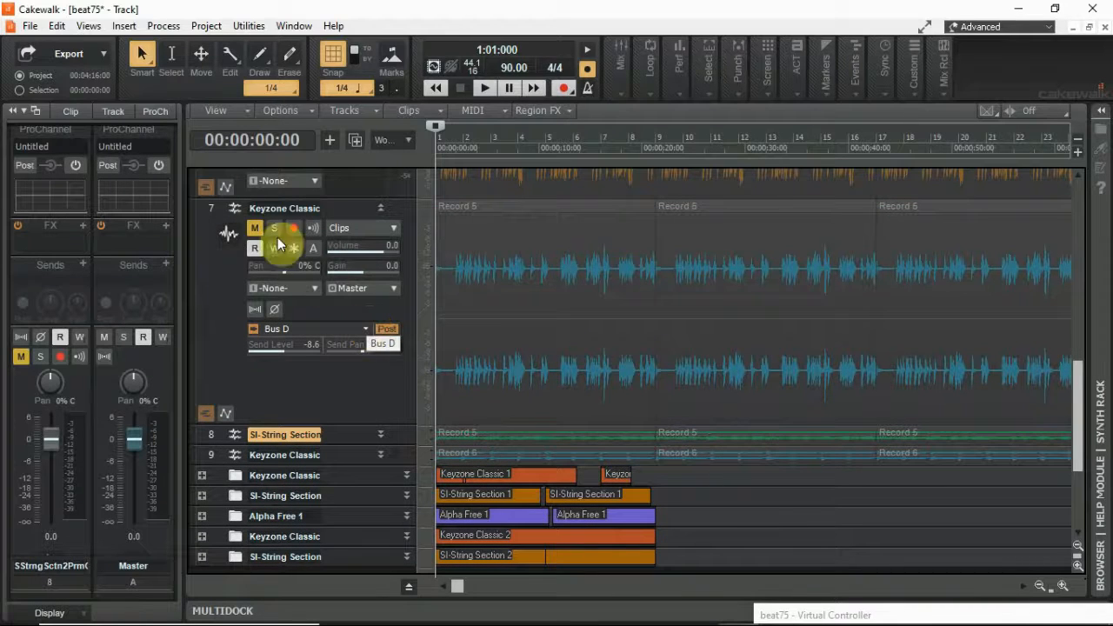
left_click(253, 225)
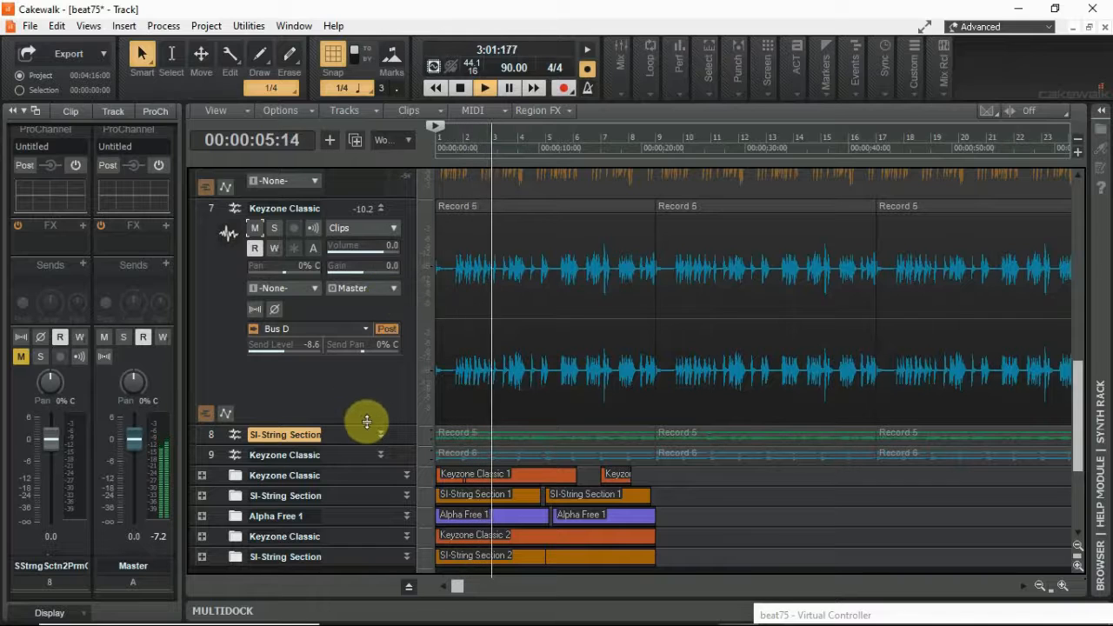
left_click_drag(368, 423, 367, 247)
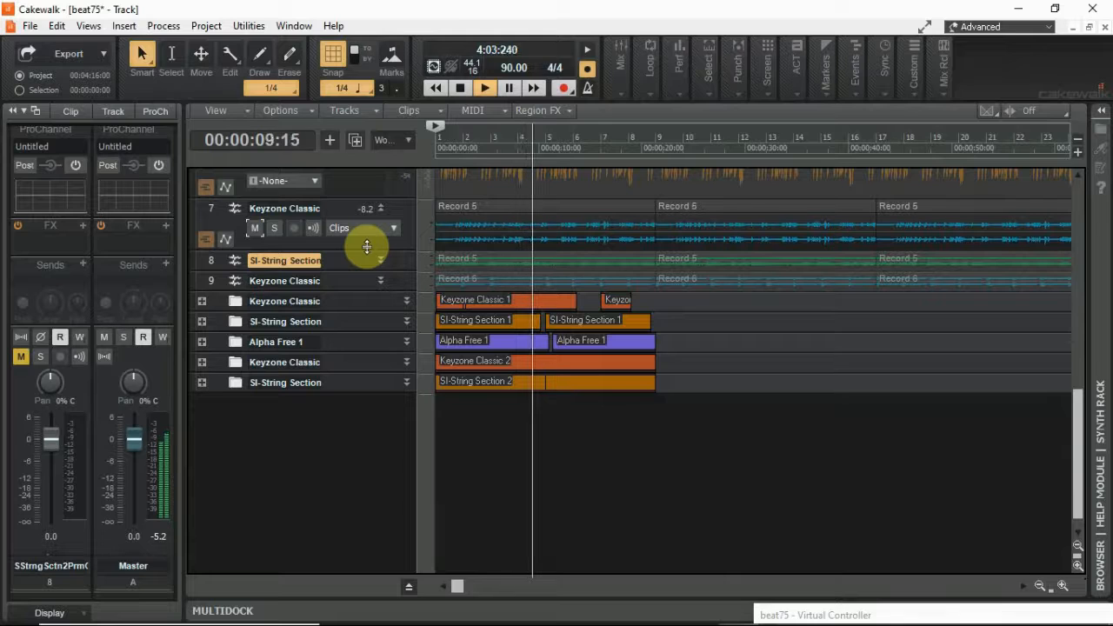
Raise track 7's Bus D send level to -4.5, with the bus pane open to check its Raum effect, and close the pane
left_click(409, 587)
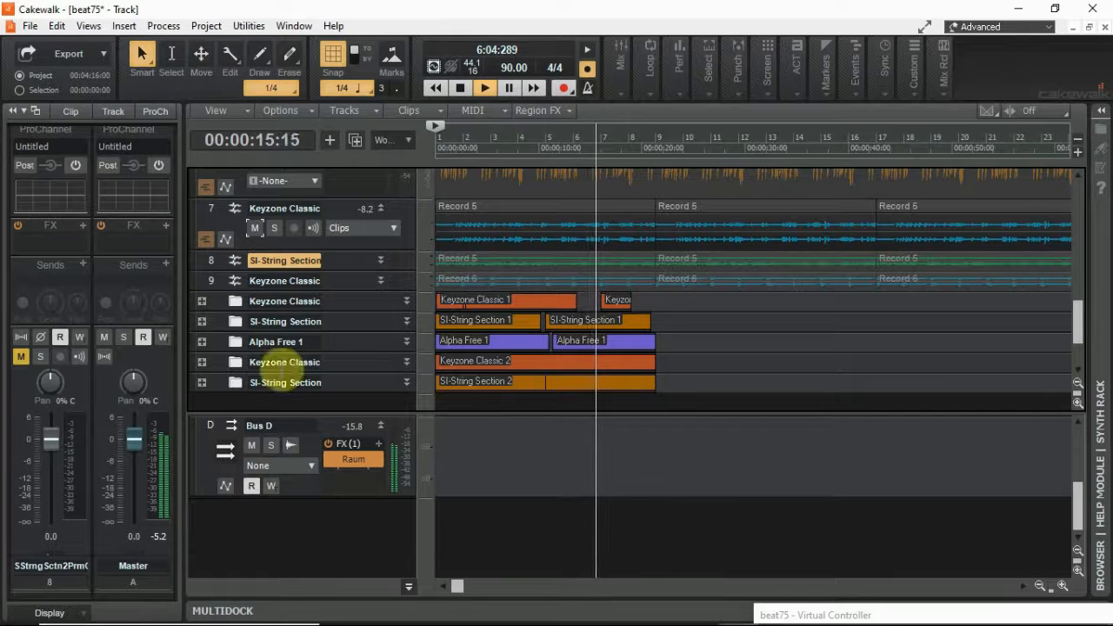
left_click(209, 219)
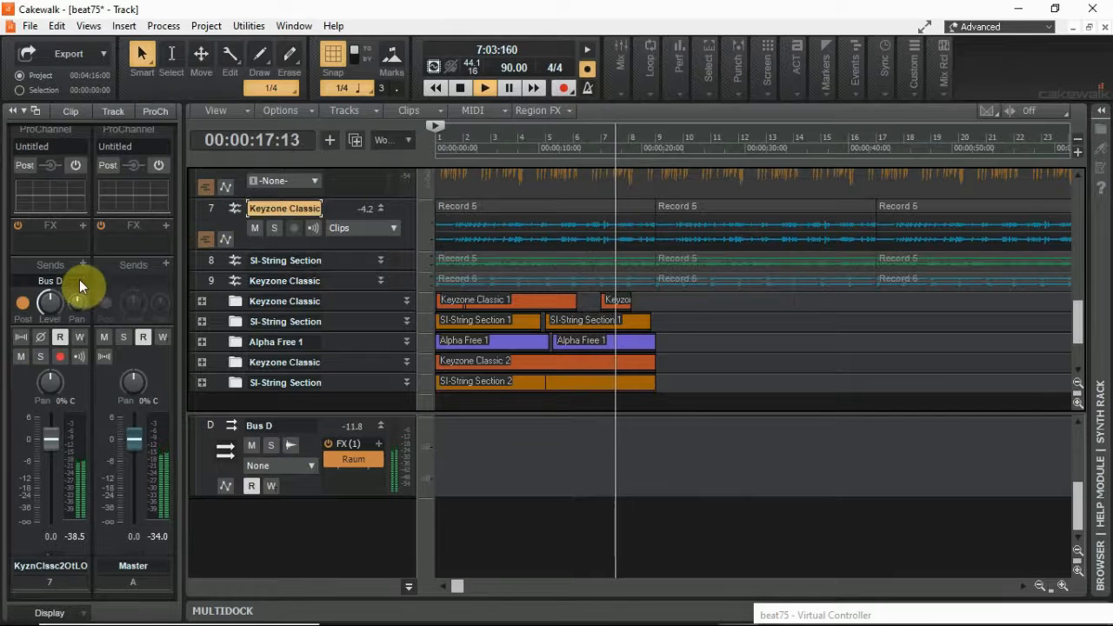
left_click_drag(55, 303, 55, 293)
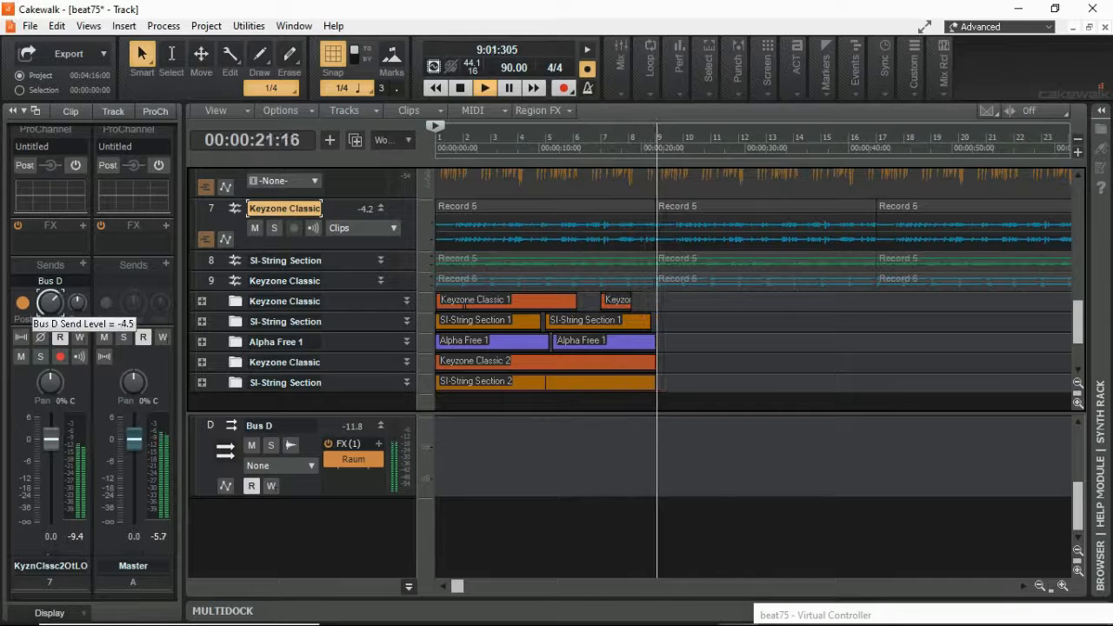
left_click(117, 347)
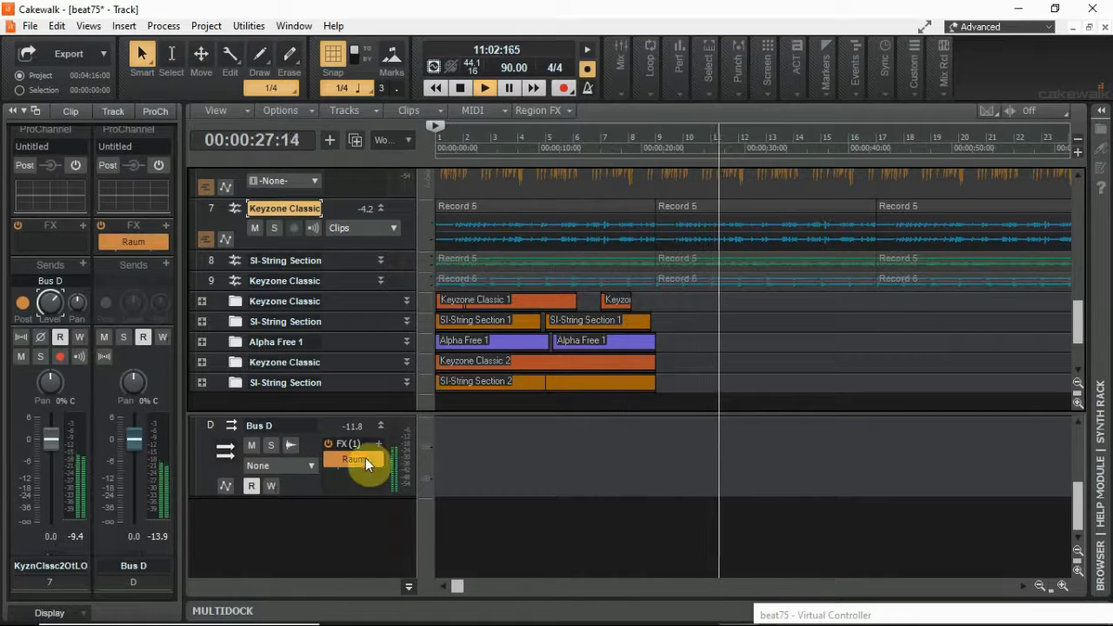
left_click(408, 587)
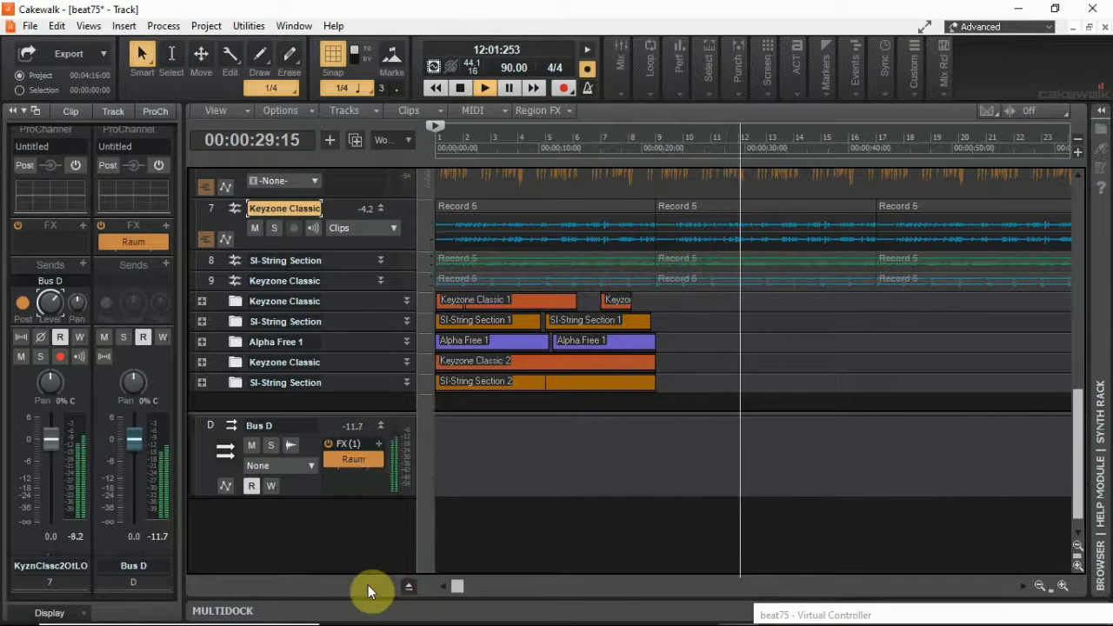
Minimize Alpha Free 1 track 6, and unmute and minimize SI-String Section track 5 during playback
scroll(368, 455, "up", 2)
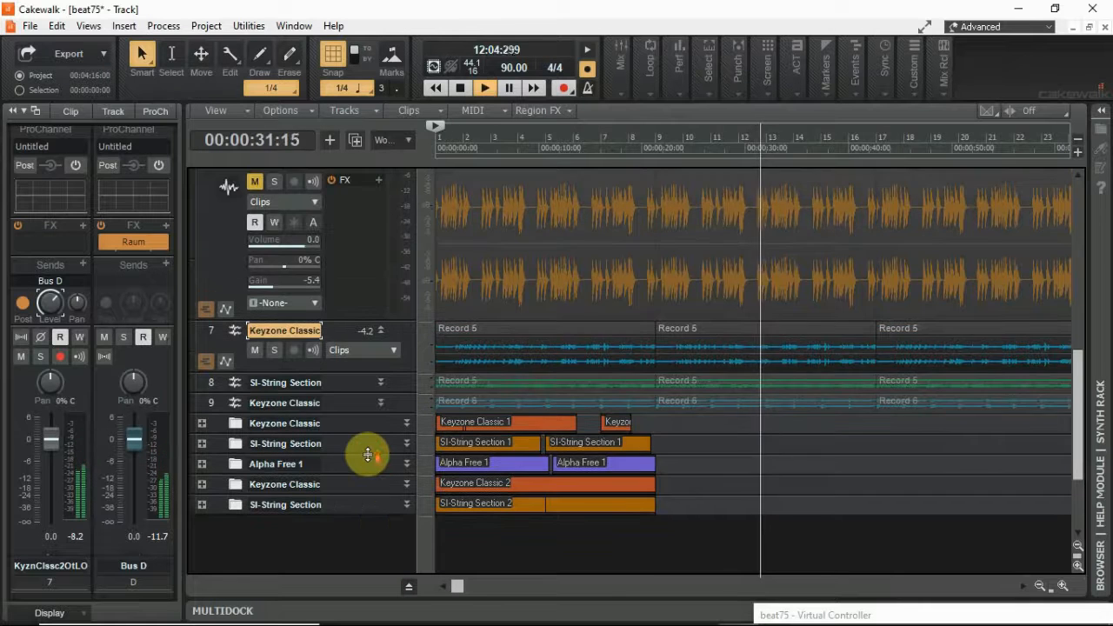
scroll(368, 454, "up", 2)
scroll(333, 309, "up", 2)
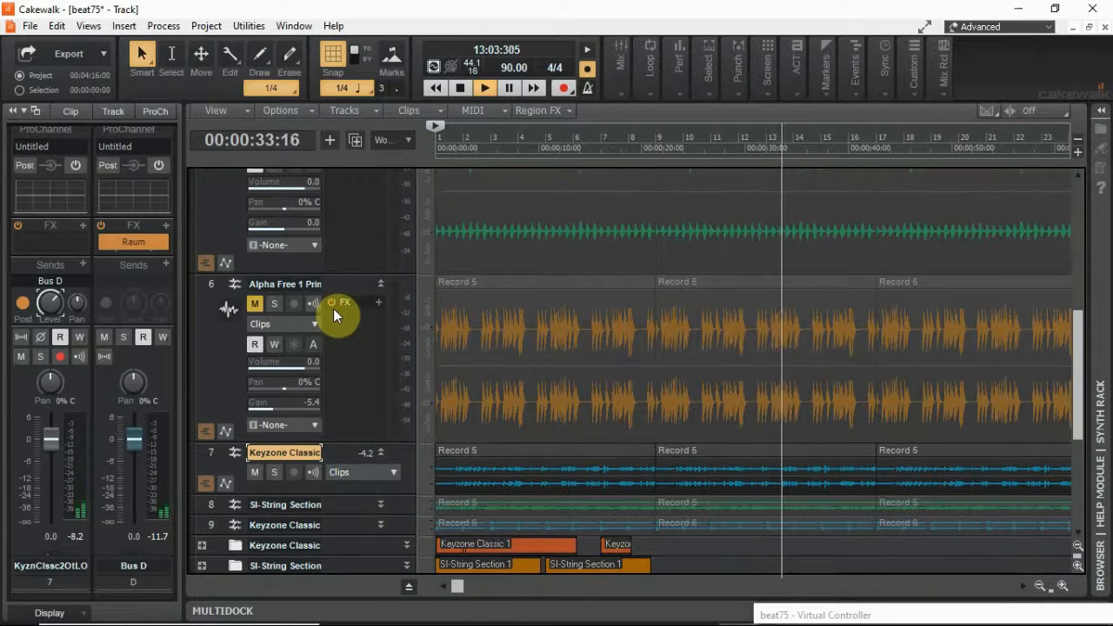
left_click(380, 287)
scroll(378, 304, "up", 2)
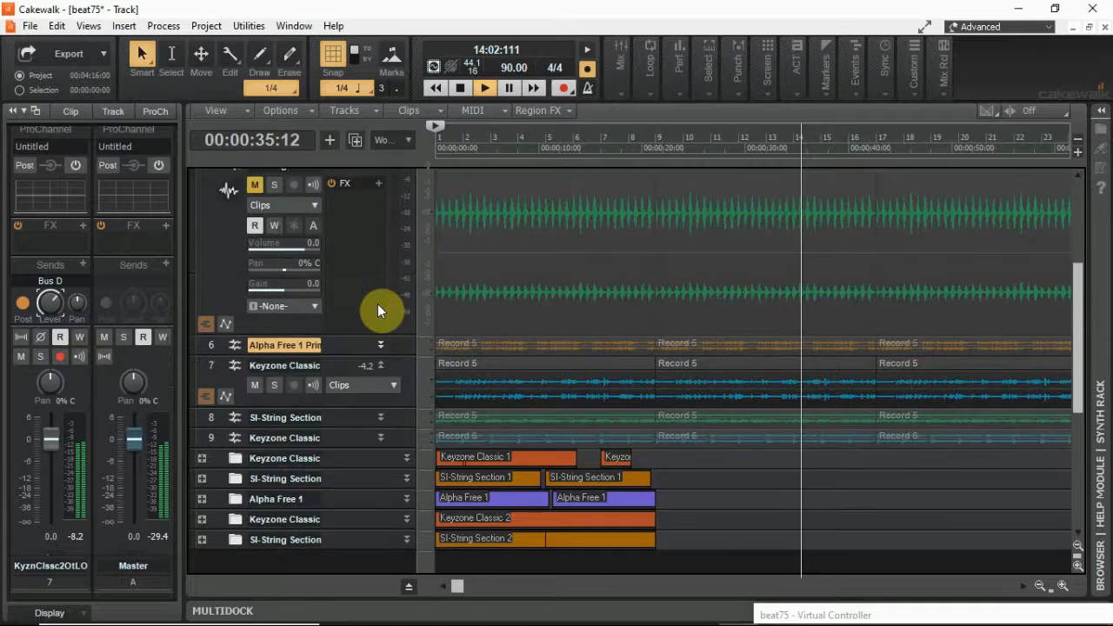
scroll(378, 303, "up", 4)
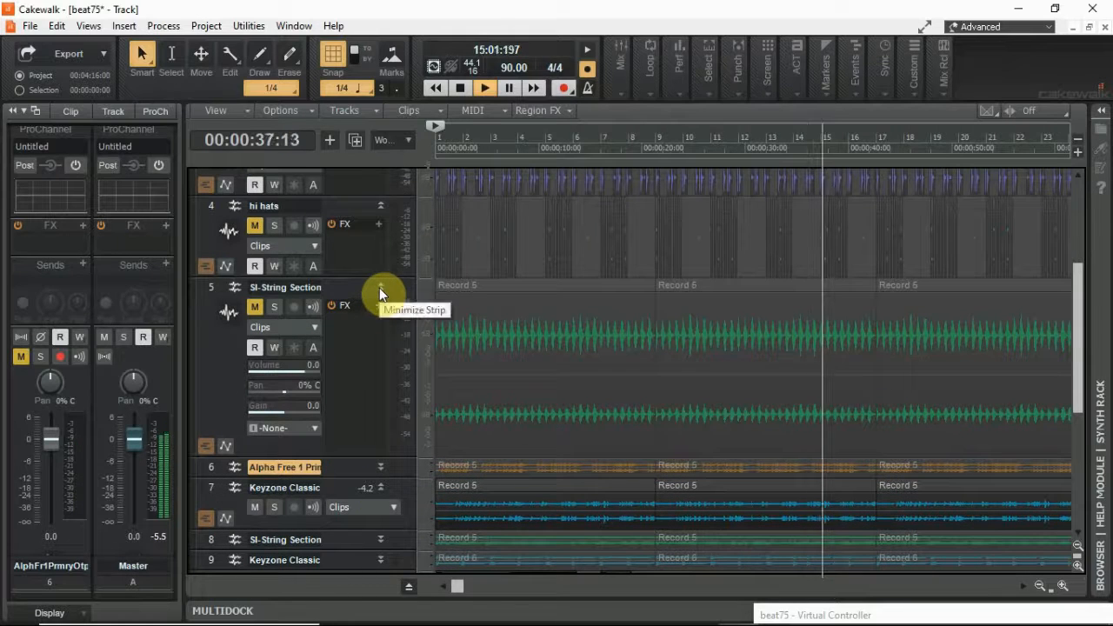
left_click(254, 306)
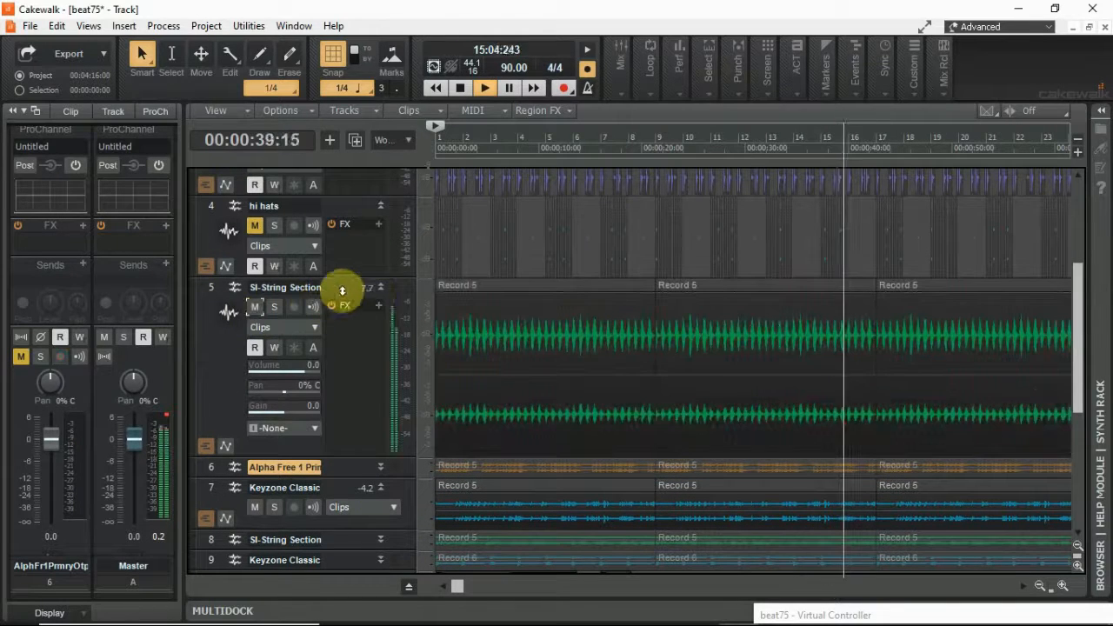
left_click(380, 287)
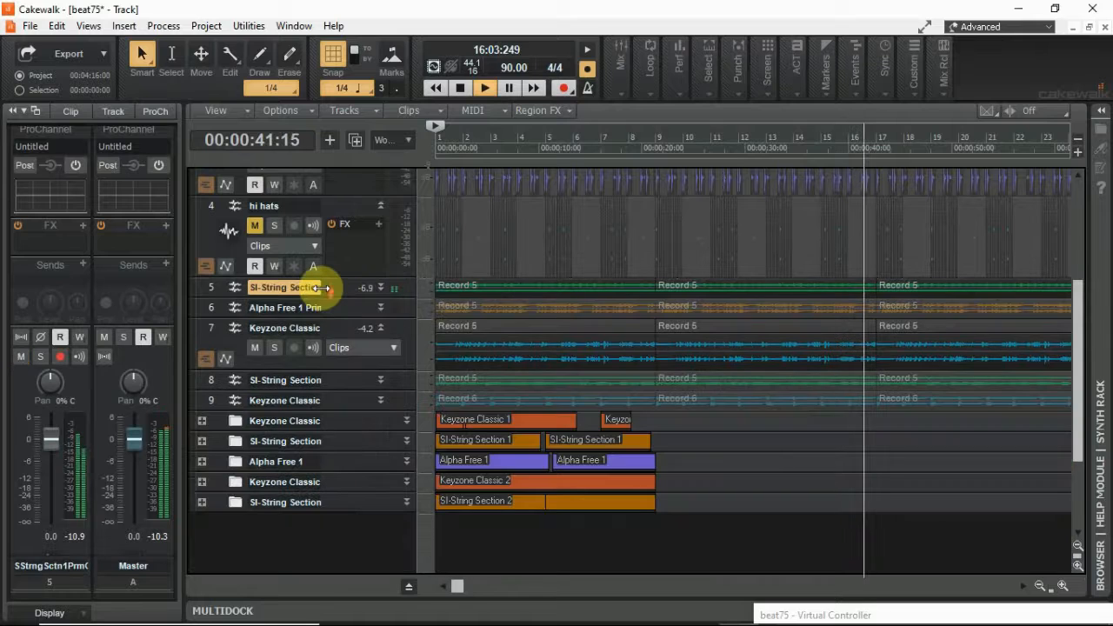
Unmute SI-String Section track 8 during playback and minimize its strip again
scroll(321, 288, "up", 2)
scroll(321, 288, "down", 6)
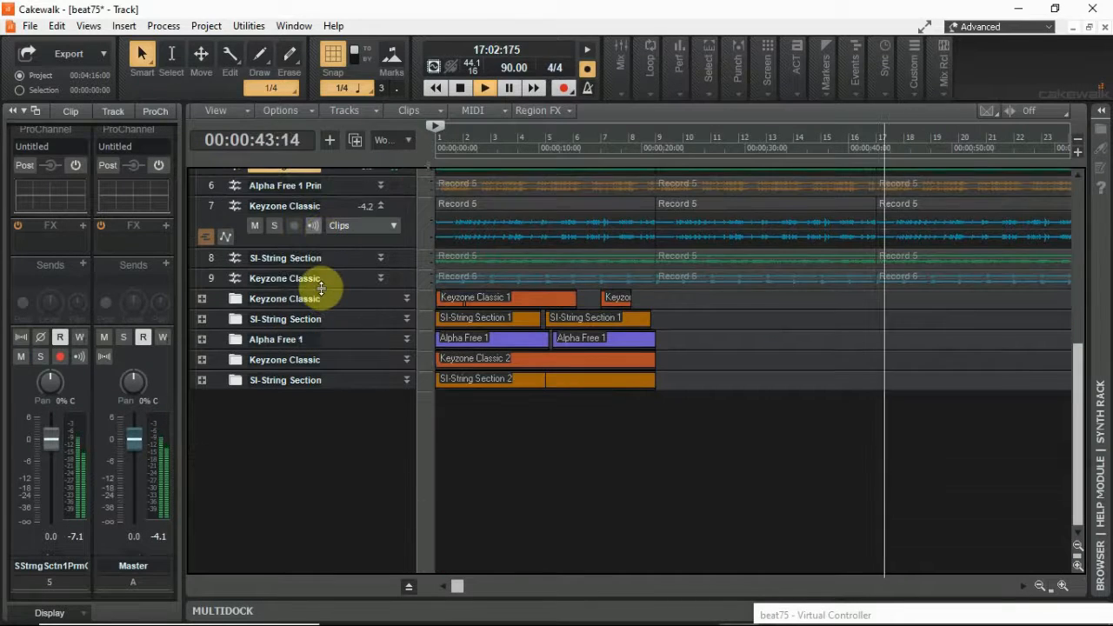
scroll(321, 288, "down", 1)
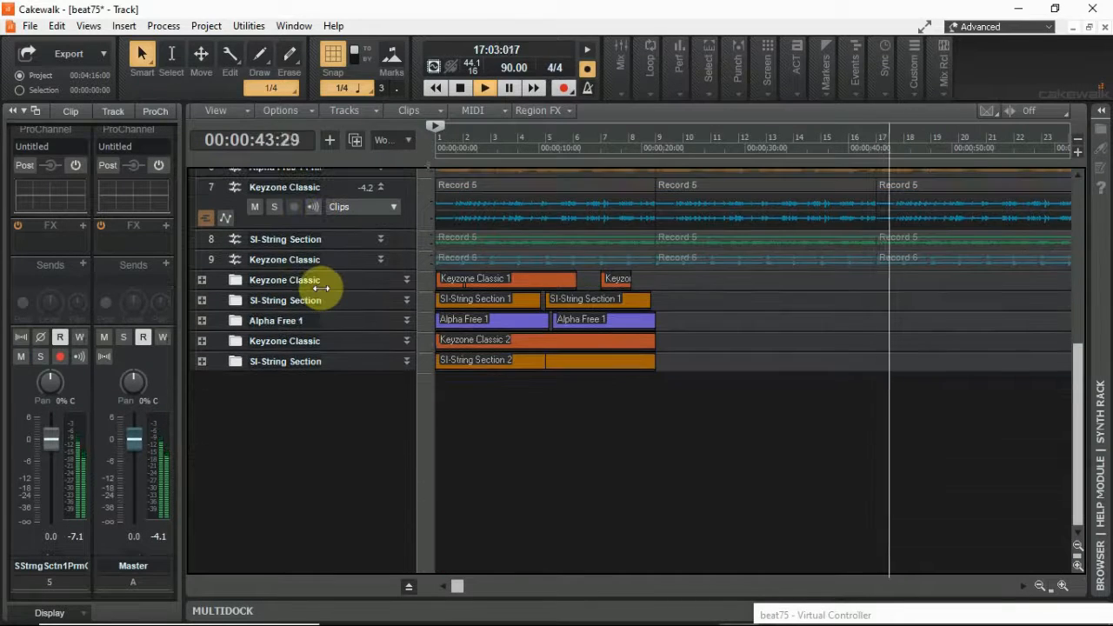
left_click(379, 240)
left_click(254, 258)
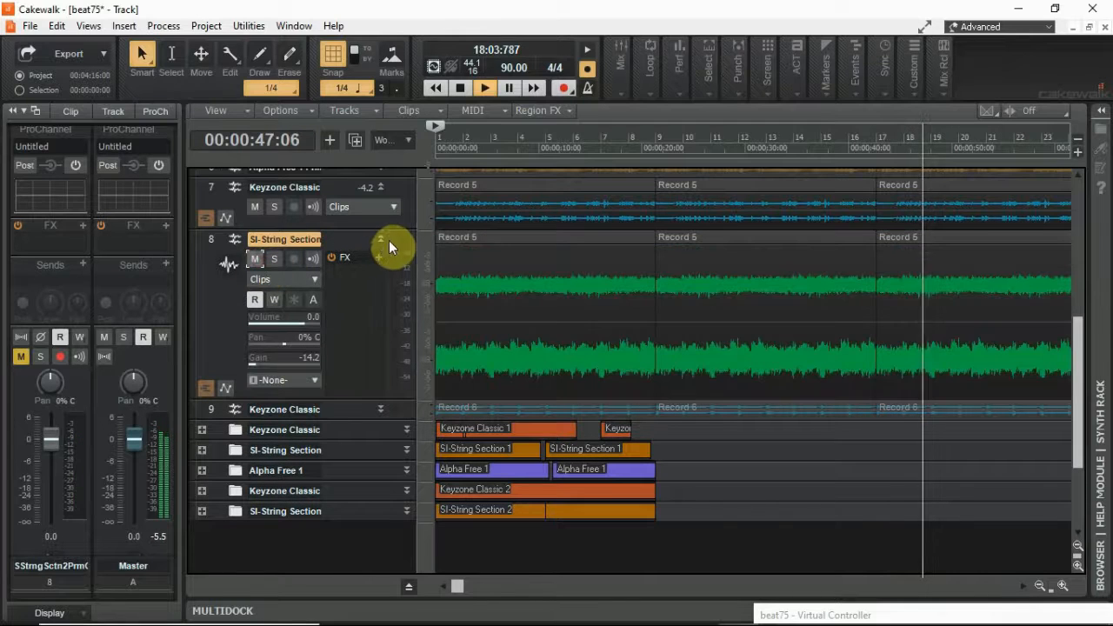
left_click(380, 240)
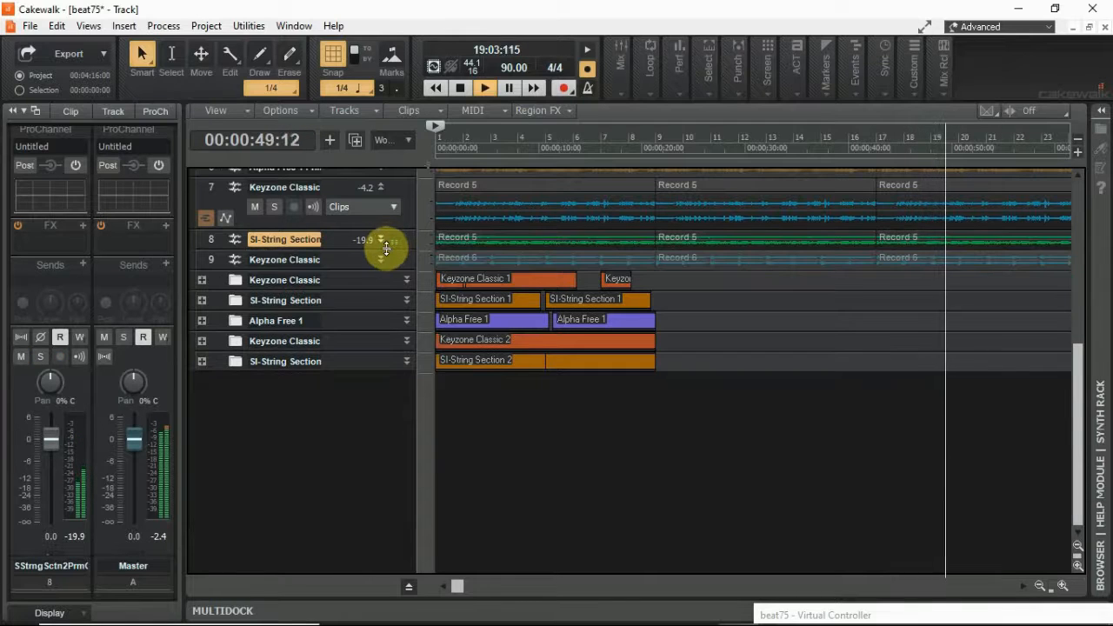
Expand and unmute Keyzone Classic track 9, and restart playback from the beginning of the project
left_click(380, 259)
left_click(254, 278)
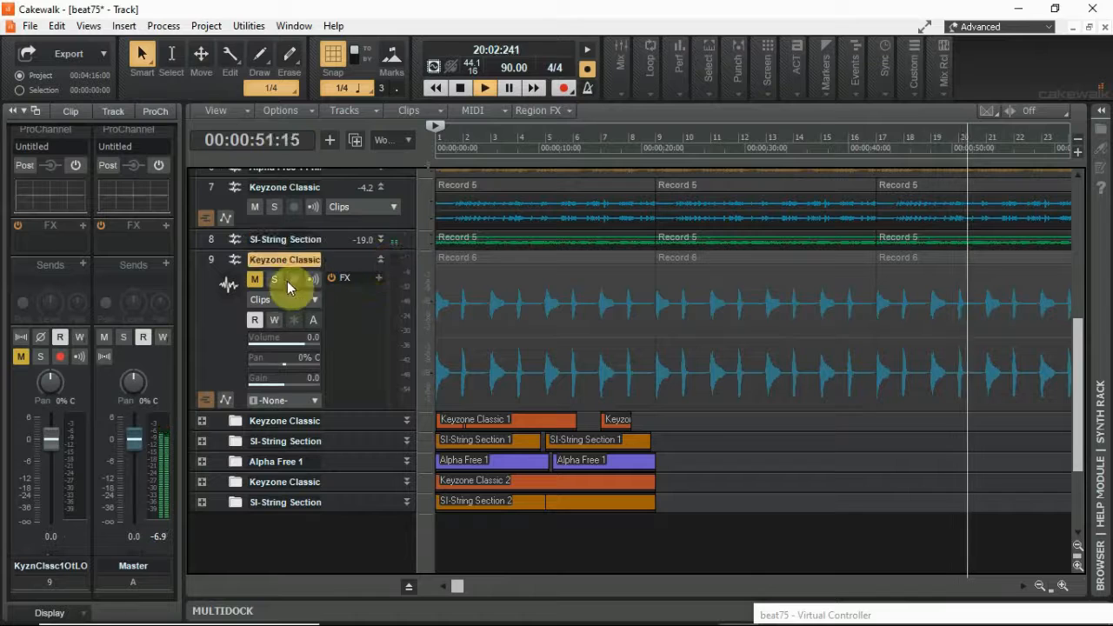
left_click(253, 279)
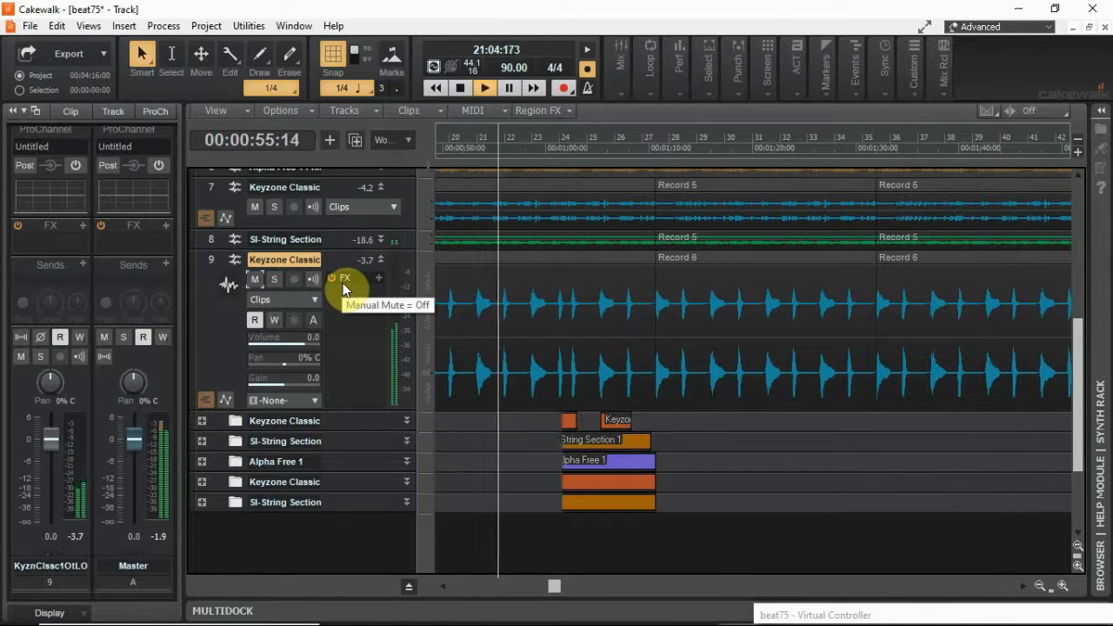
key("space")
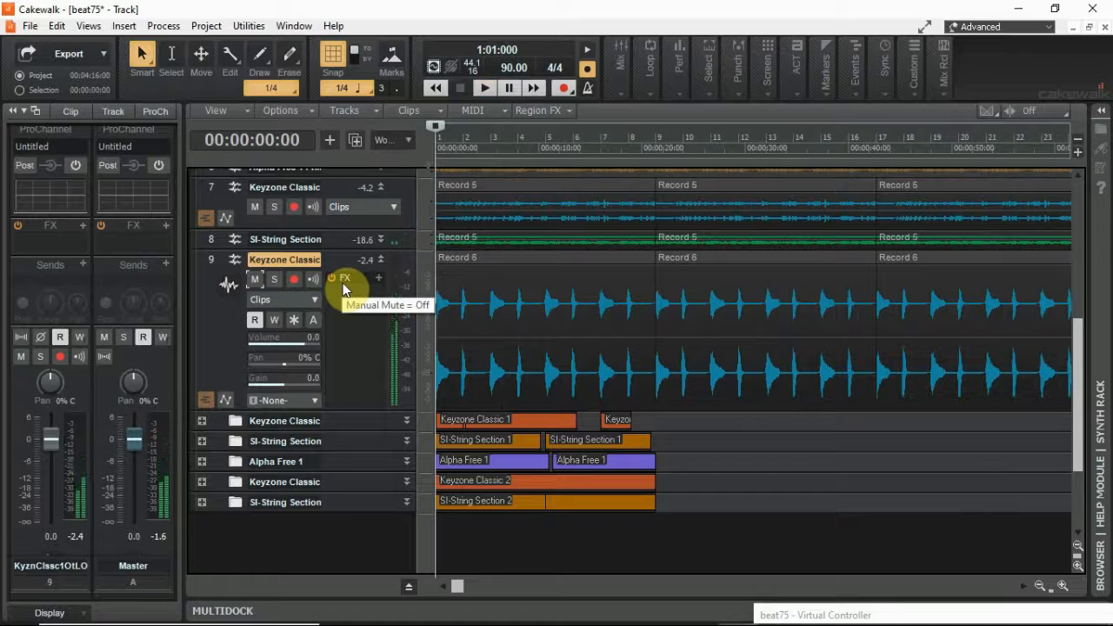
key("space")
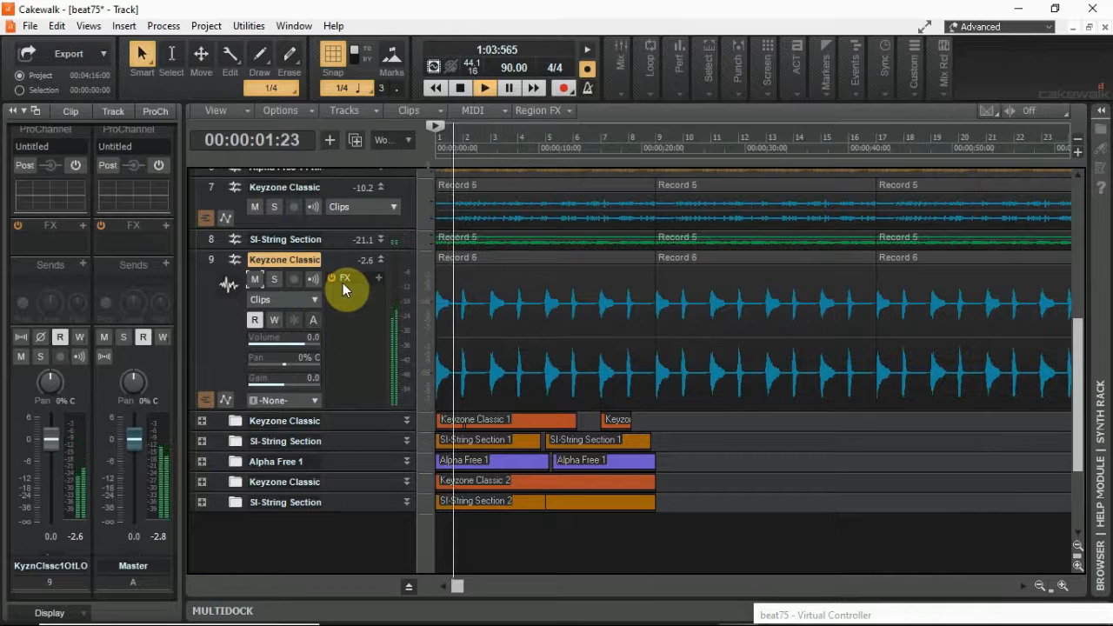
Compare the mix with SI-String Section track 8 muted and unmuted again during playback
left_click(380, 239)
left_click(254, 259)
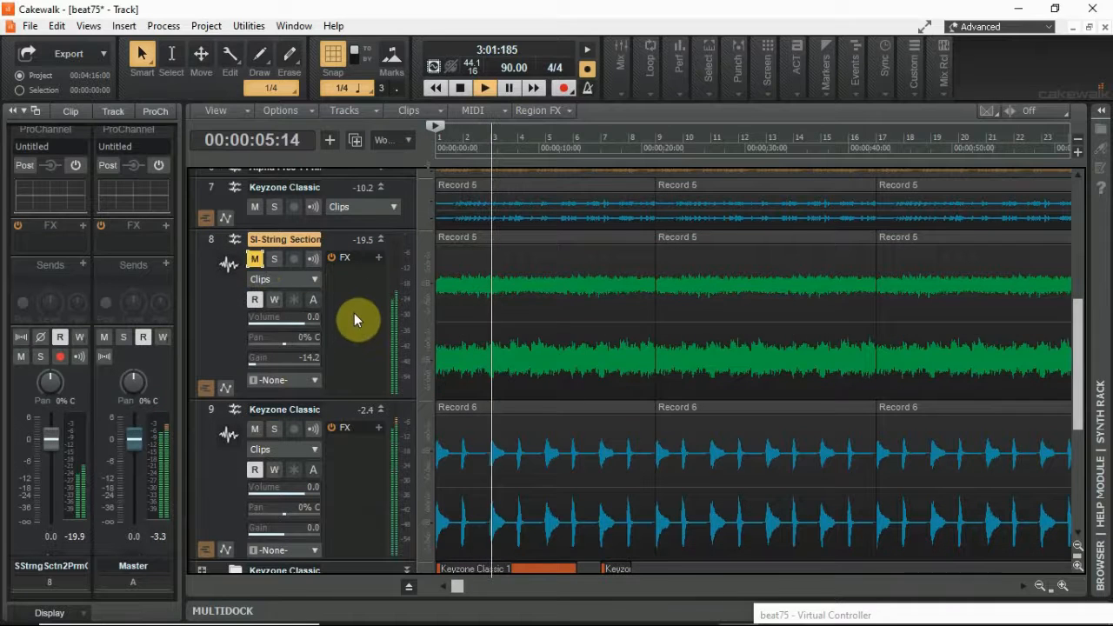
left_click(380, 241)
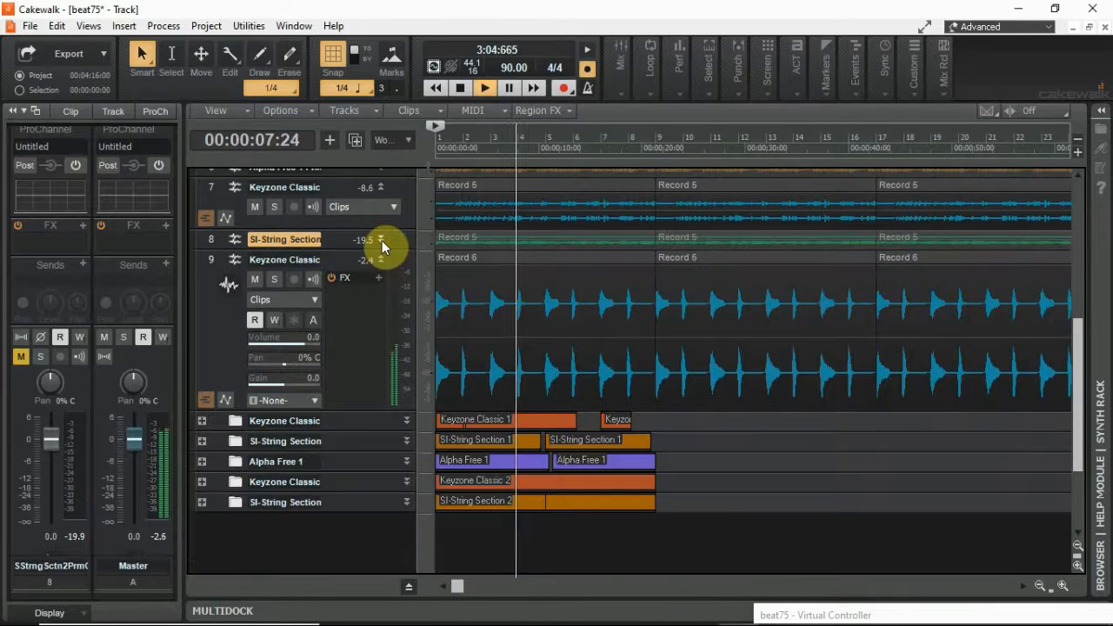
left_click(380, 241)
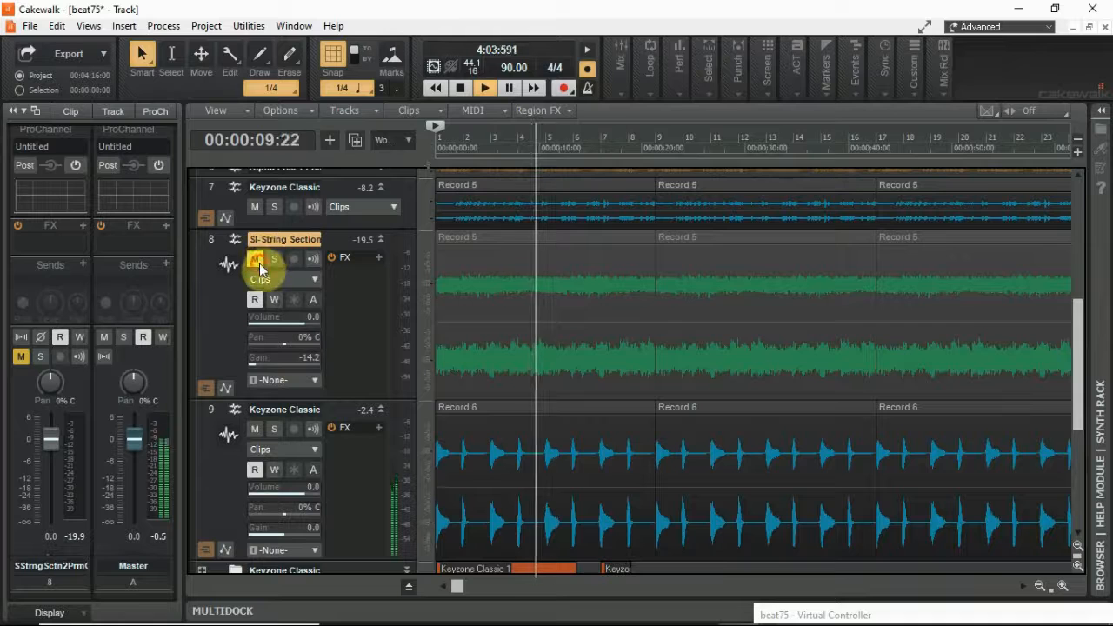
left_click(258, 261)
Mute SI-String Section track 5 during playback and minimize its strip
scroll(265, 272, "up", 3)
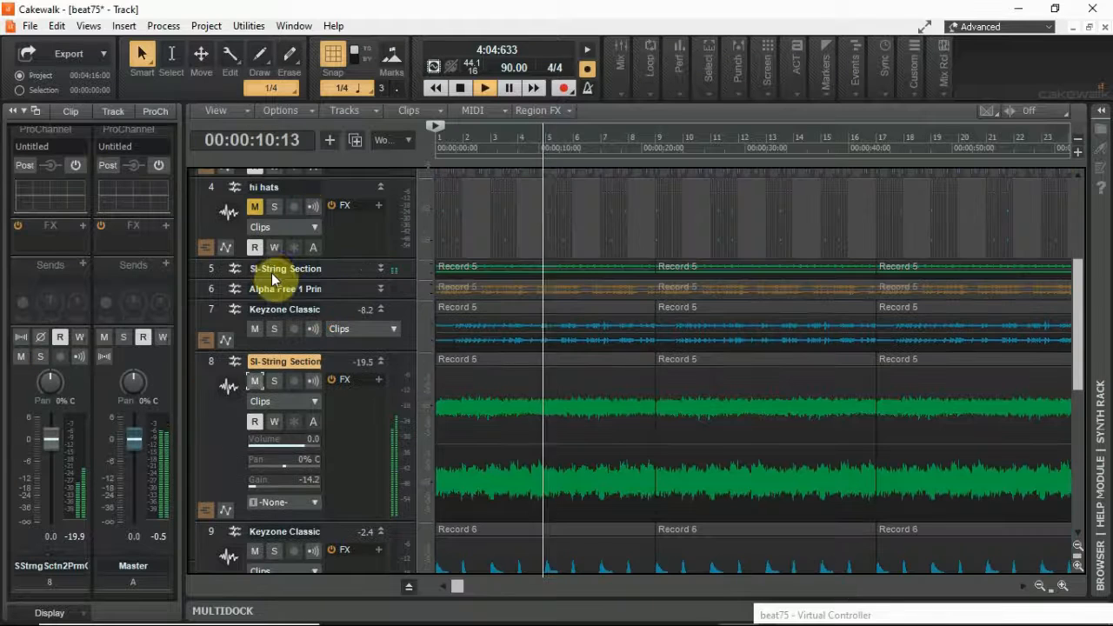
left_click(380, 268)
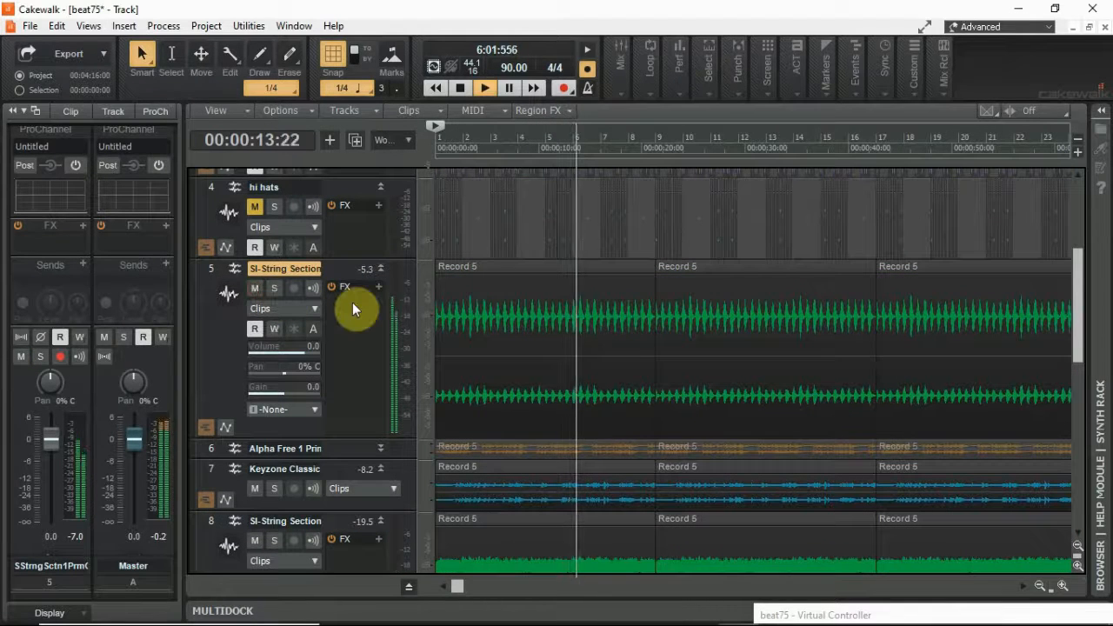
left_click(380, 271)
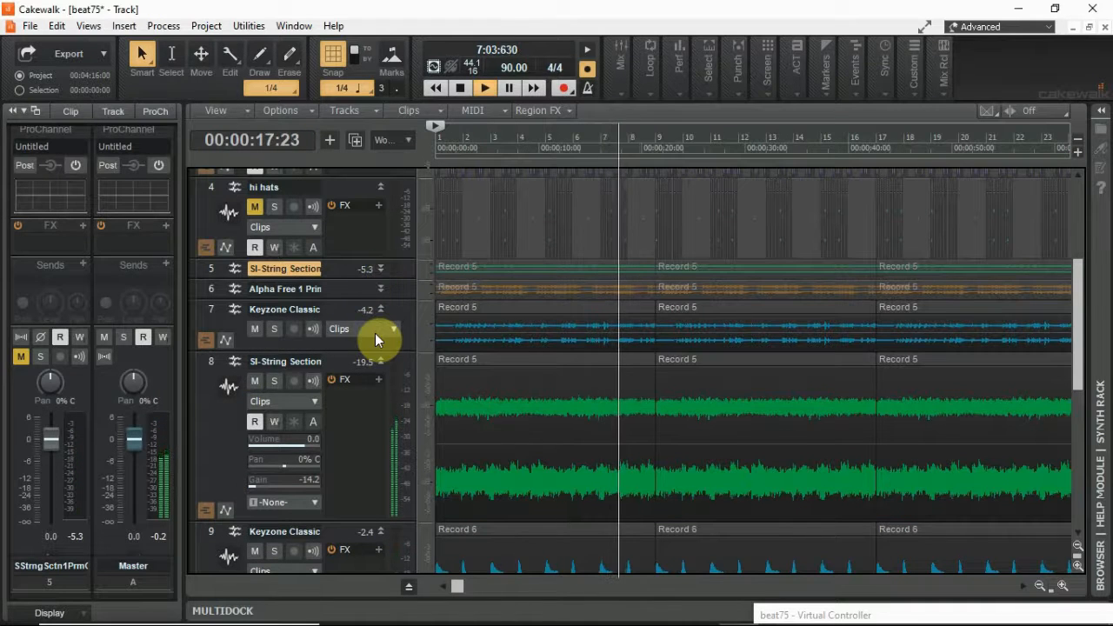
Reduce the heights of tracks 8 and 9, and increase the height of Keyzone Classic track 7
scroll(375, 333, "down", 1)
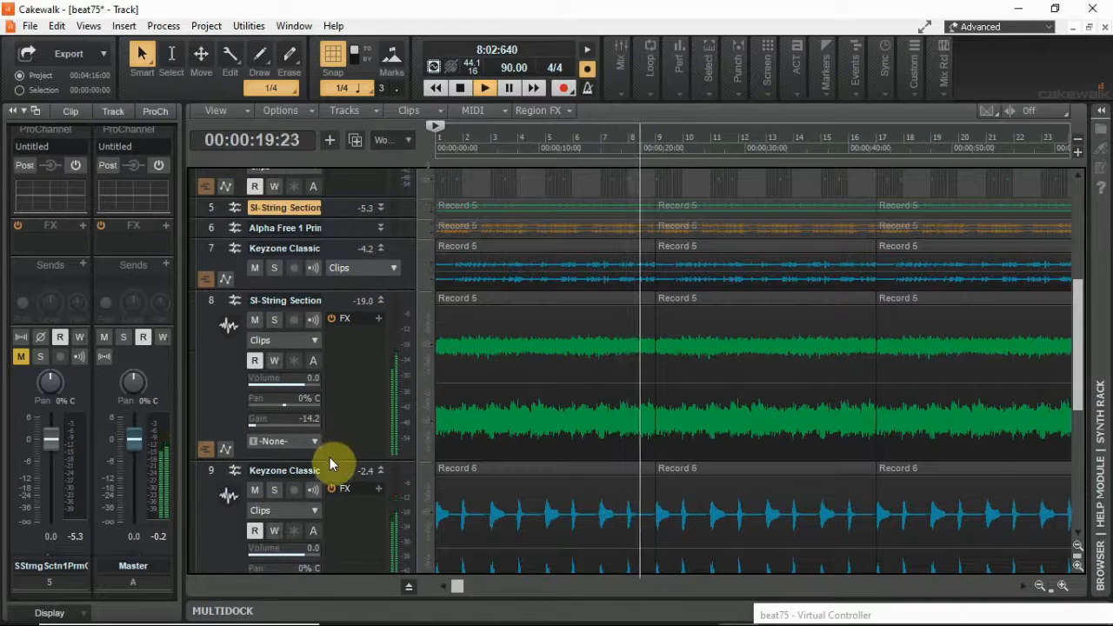
left_click_drag(330, 457, 338, 323)
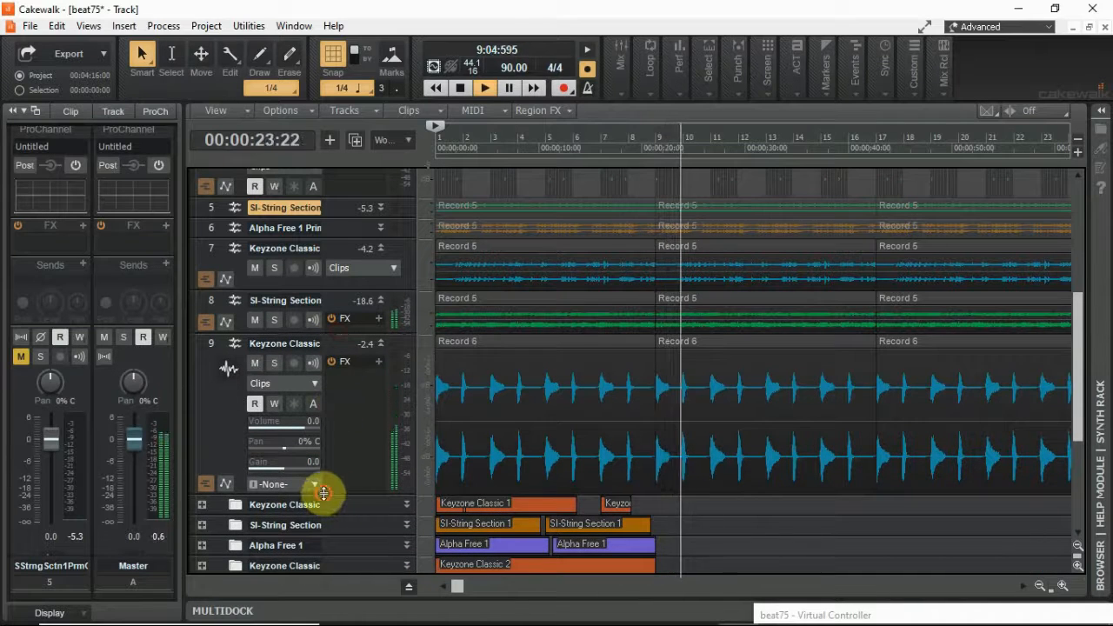
left_click_drag(324, 493, 331, 388)
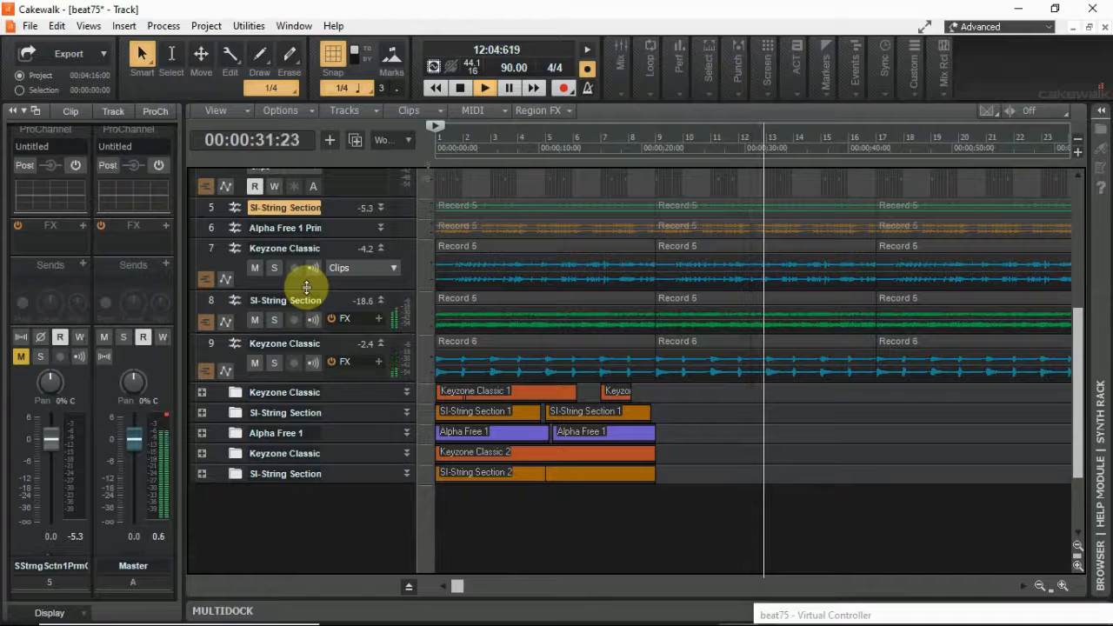
left_click_drag(307, 287, 299, 341)
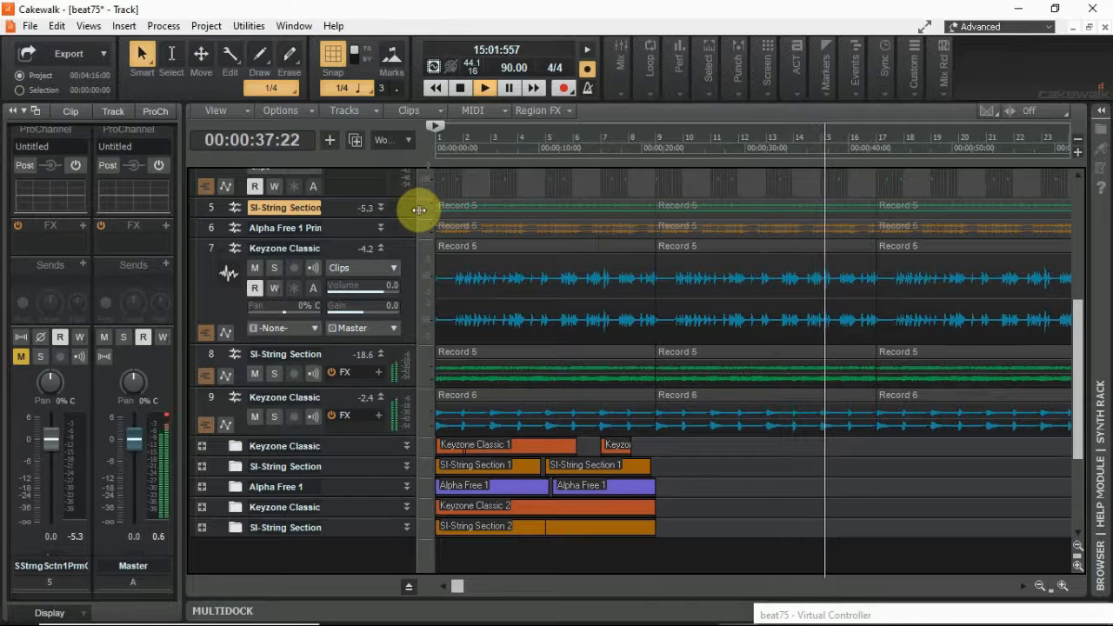
Widen the track pane and set its track control display to FX
left_click_drag(419, 211, 453, 210)
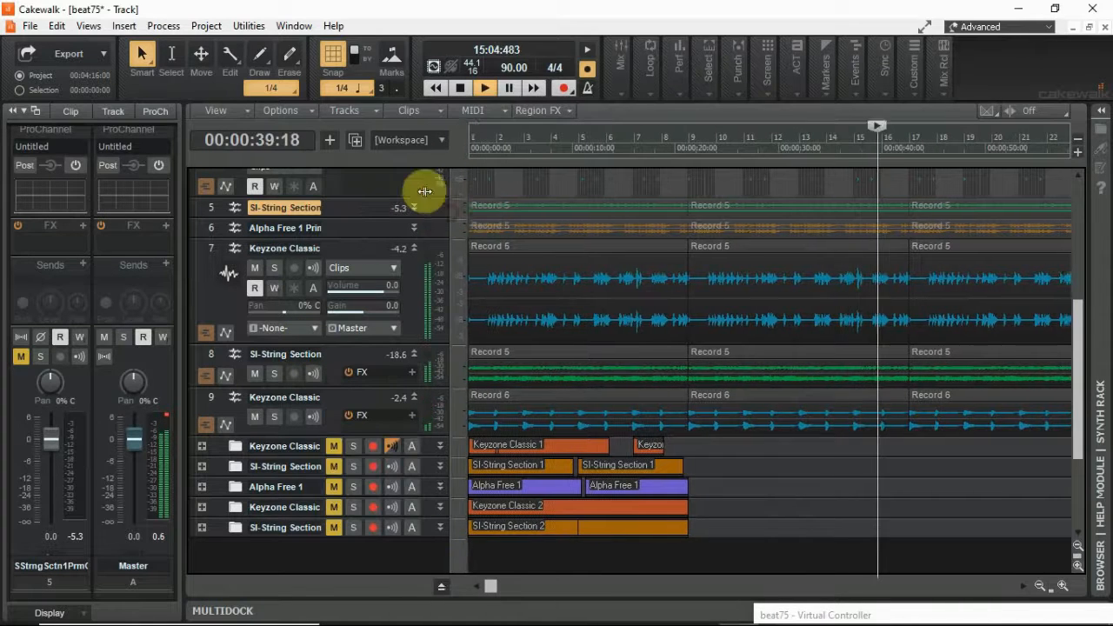
left_click(396, 136)
left_click(406, 206)
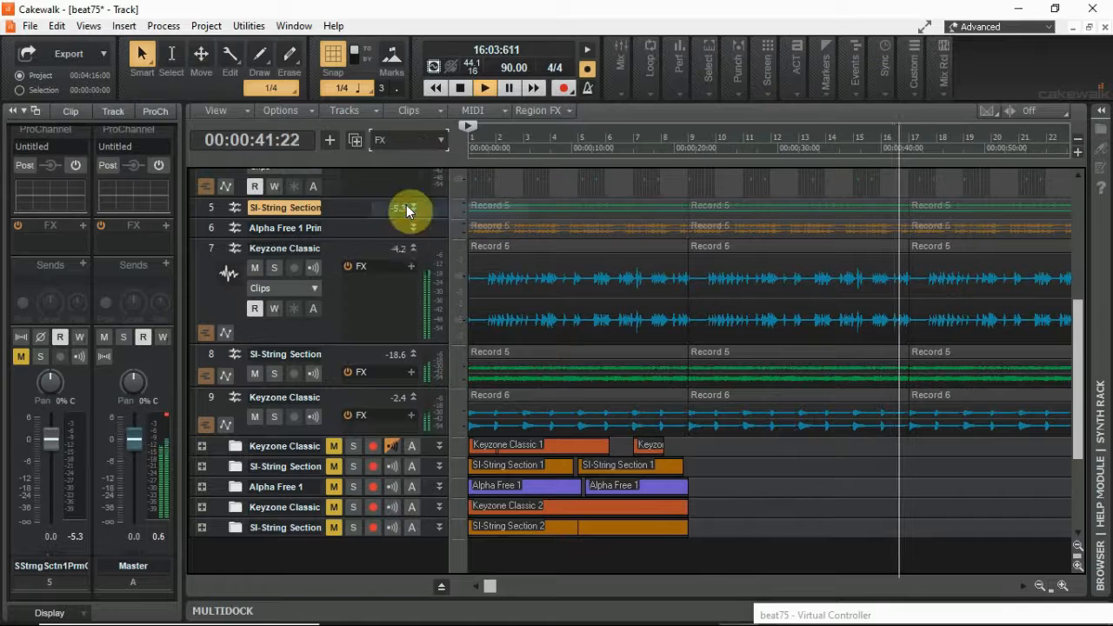
Insert the HY-Delay4_free audio effect on Keyzone Classic track 7 and reposition its window so all its controls are visible
left_click(409, 267)
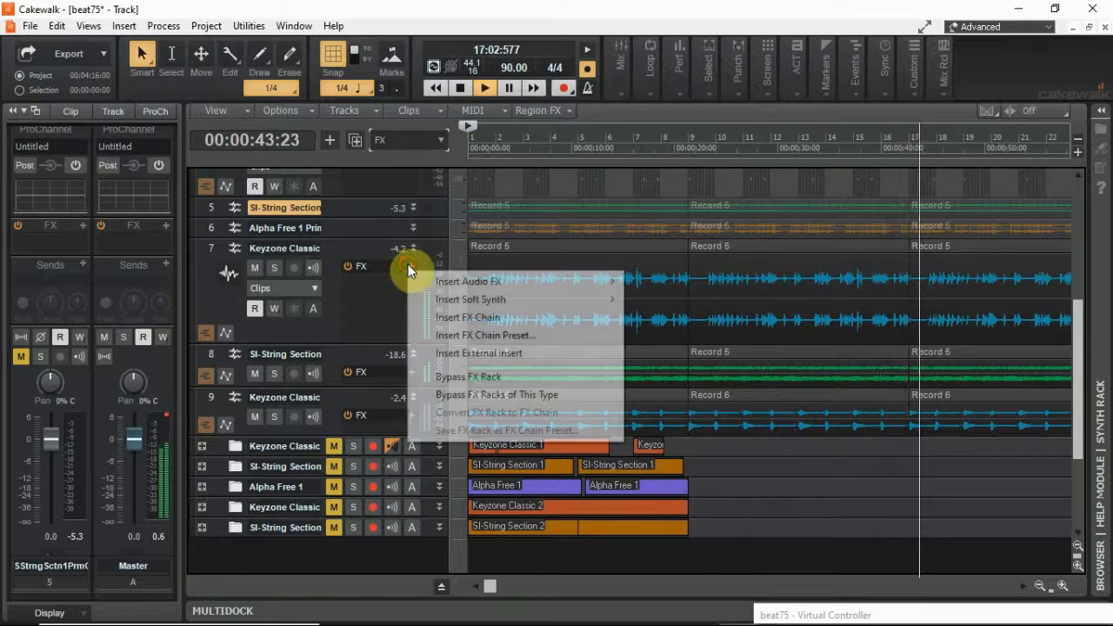
mouse_move(460, 281)
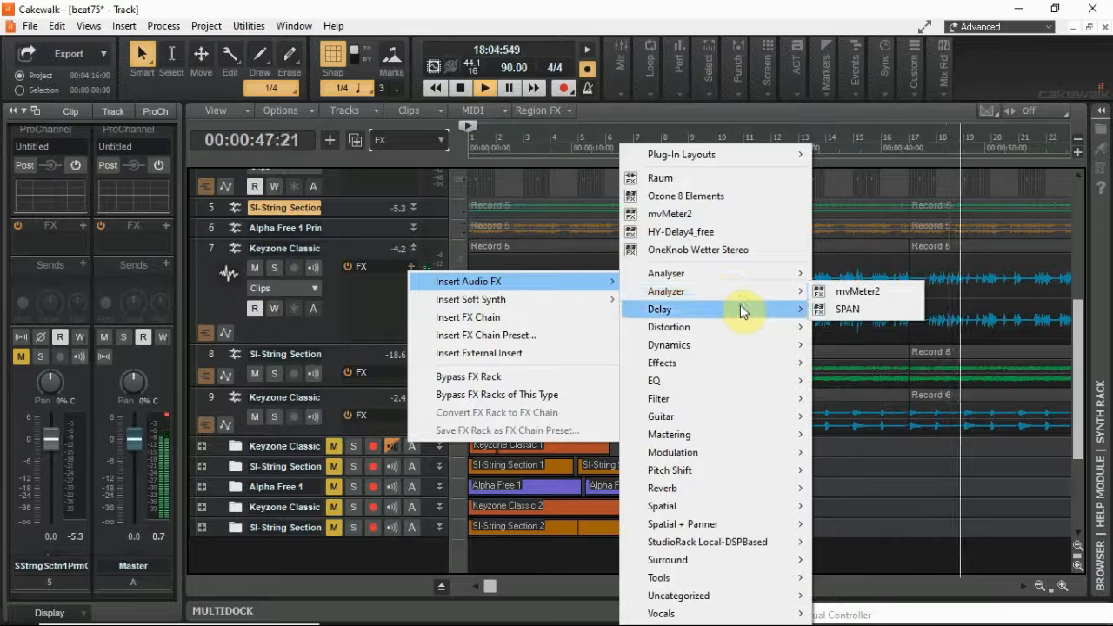
mouse_move(741, 309)
left_click(817, 309)
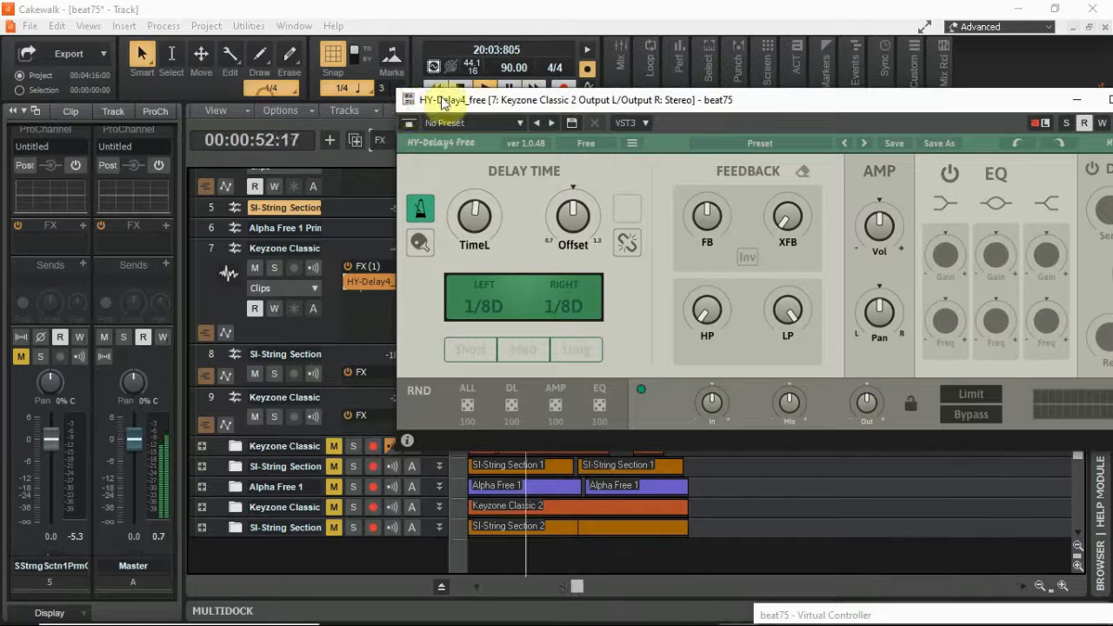
left_click_drag(890, 100, 576, 95)
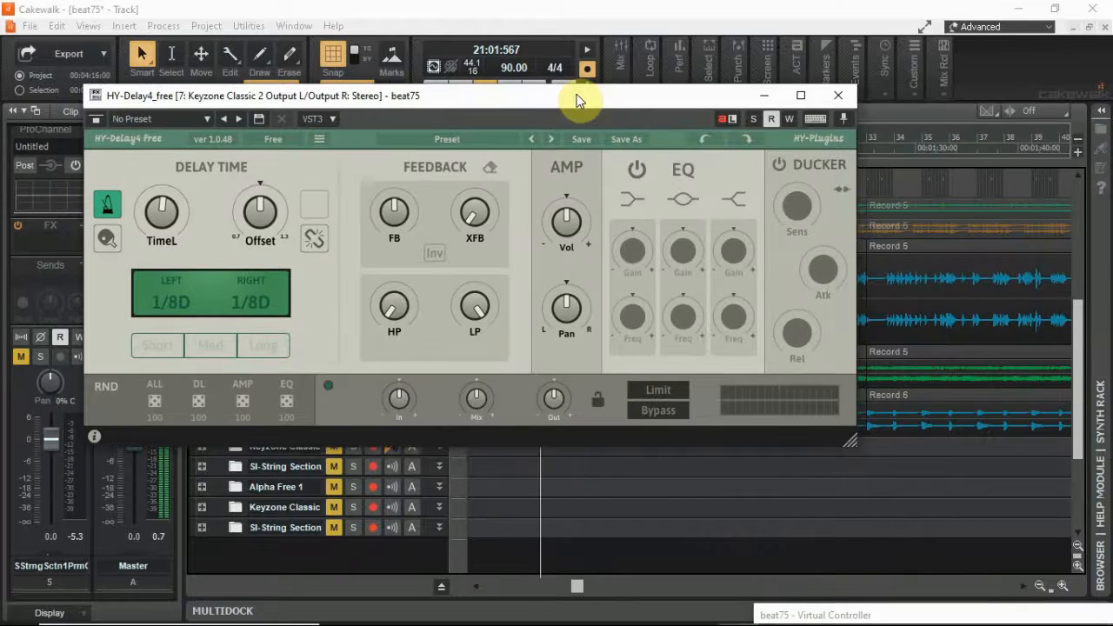
Lower the delay's feedback (FB), amp volume and mix during playback, and close the plug-in window
left_click_drag(397, 221, 393, 254)
left_click_drag(564, 227, 549, 276)
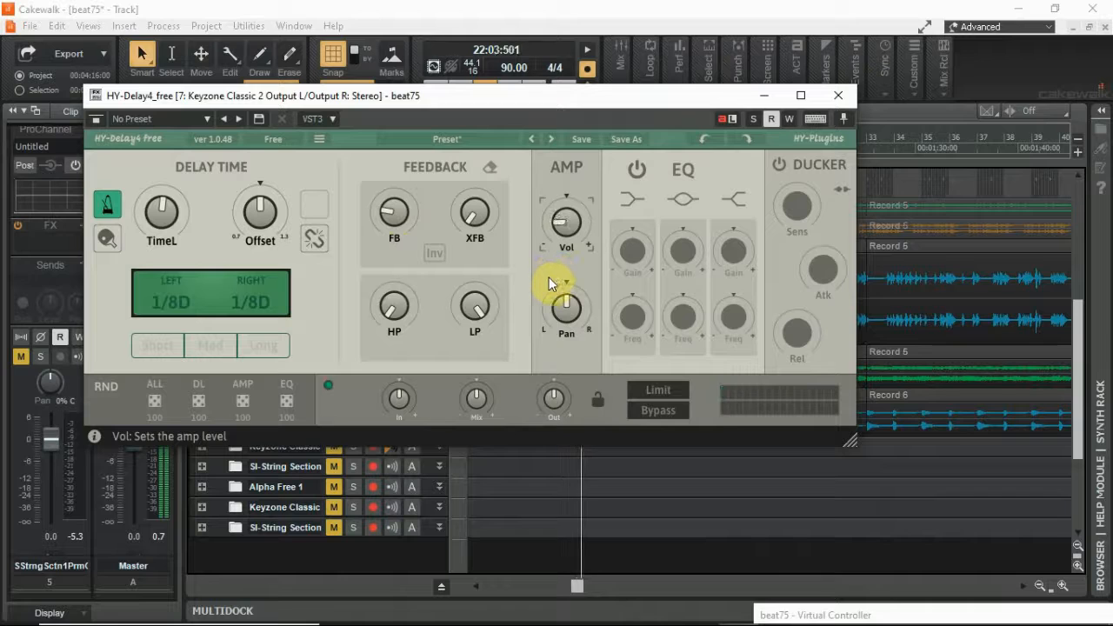
left_click_drag(473, 394, 470, 415)
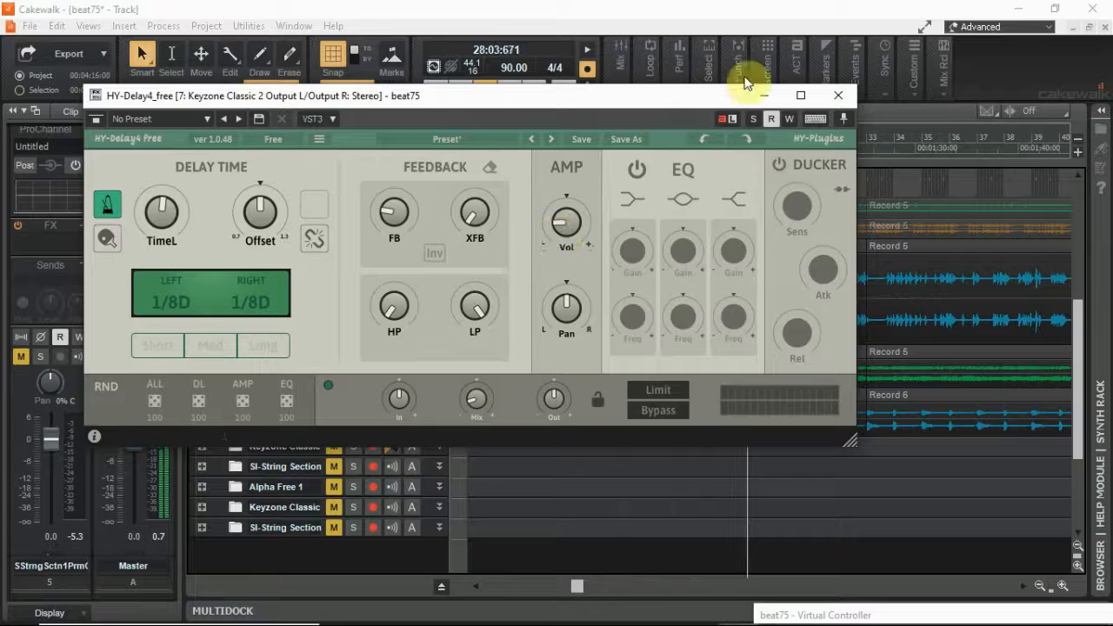
left_click(838, 95)
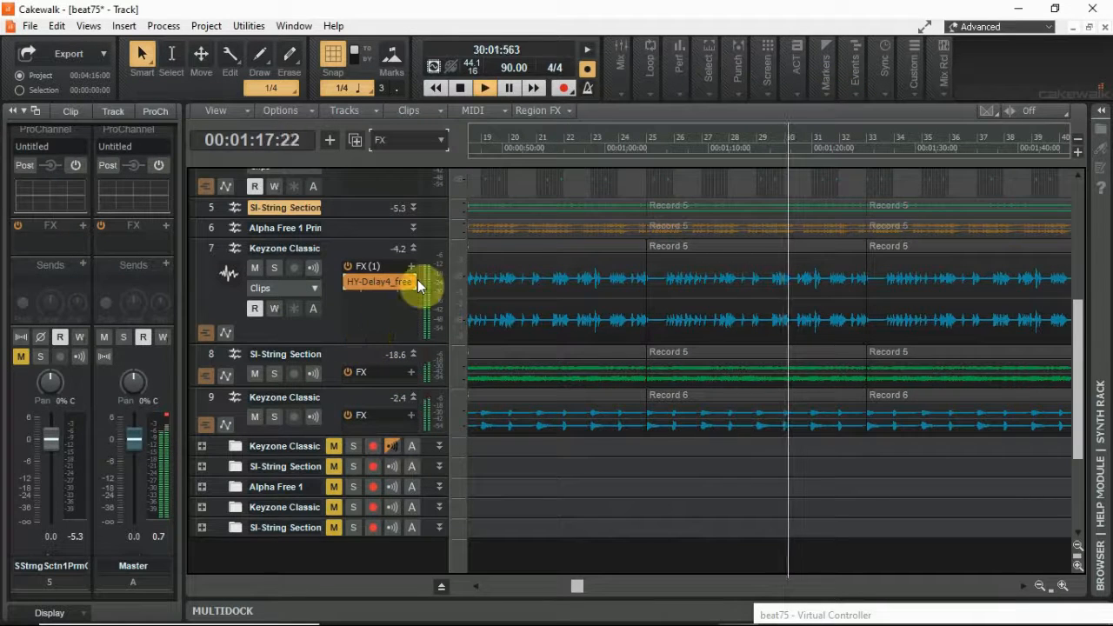
Minimize Keyzone Classic track 7 and restart playback from the beginning of the project
left_click(413, 248)
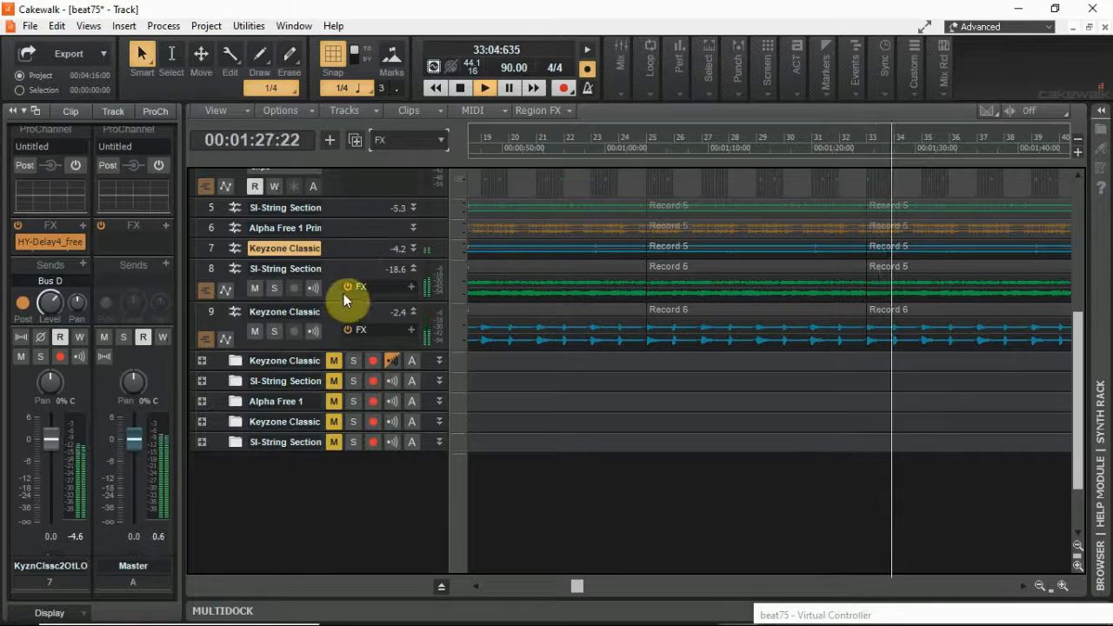
key("space")
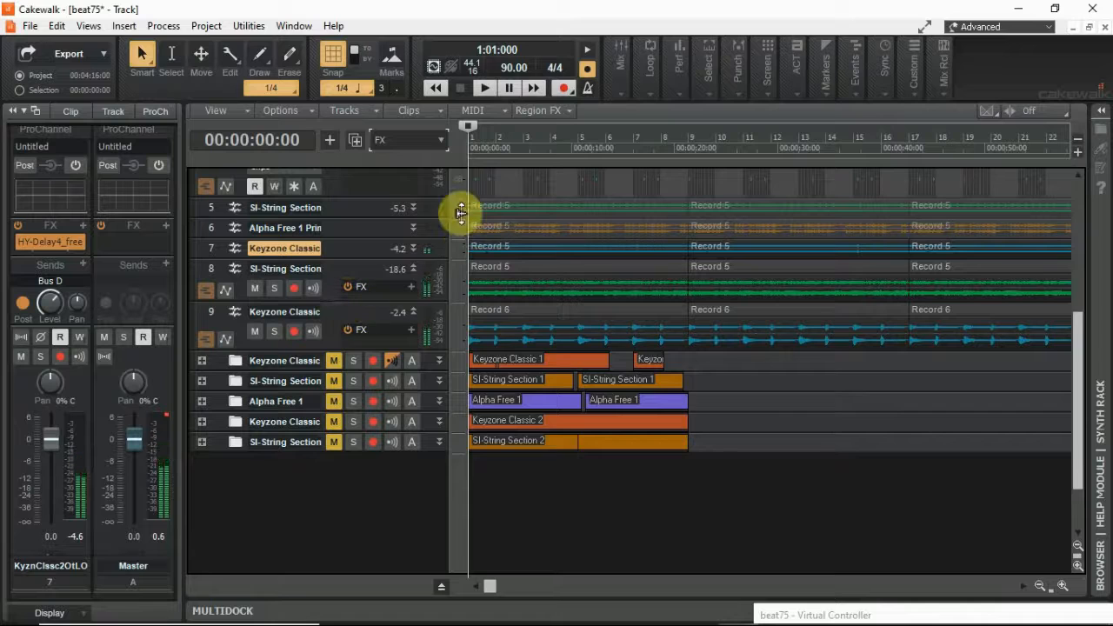
key("space")
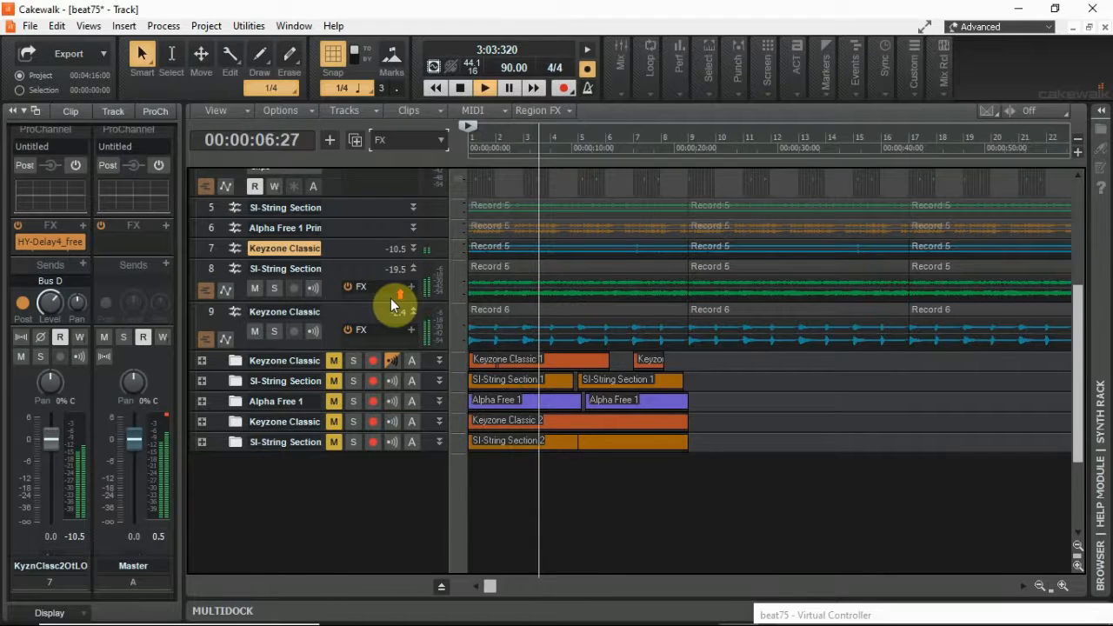
Unmute the snare track during playback, listen to it with the melody tracks, and stop playback
scroll(391, 304, "up", 3)
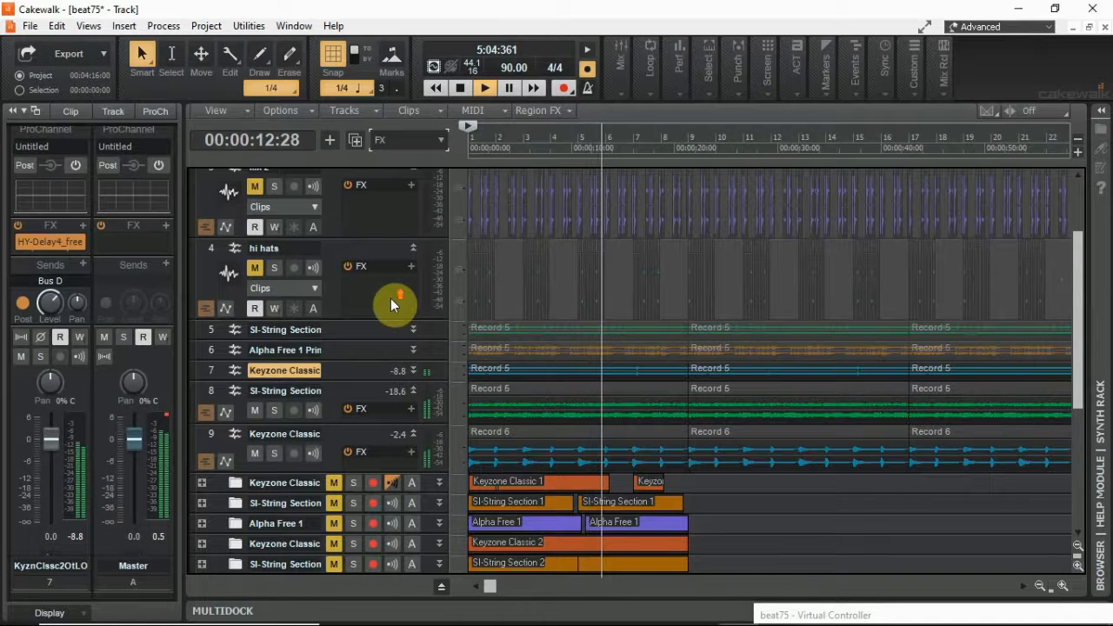
scroll(390, 298, "up", 1)
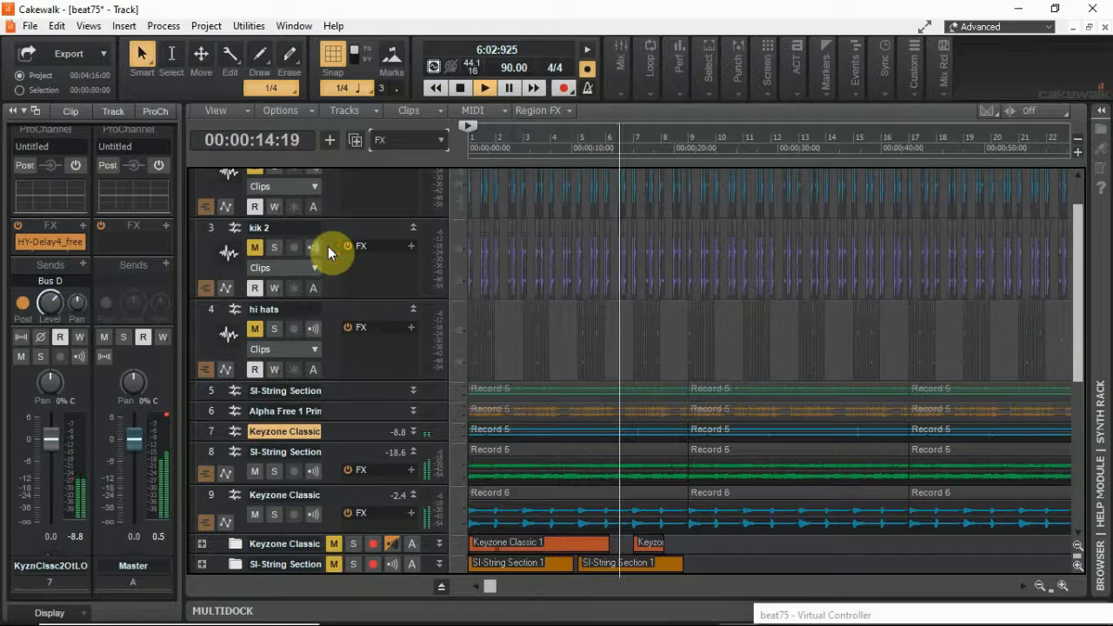
scroll(263, 198, "up", 2)
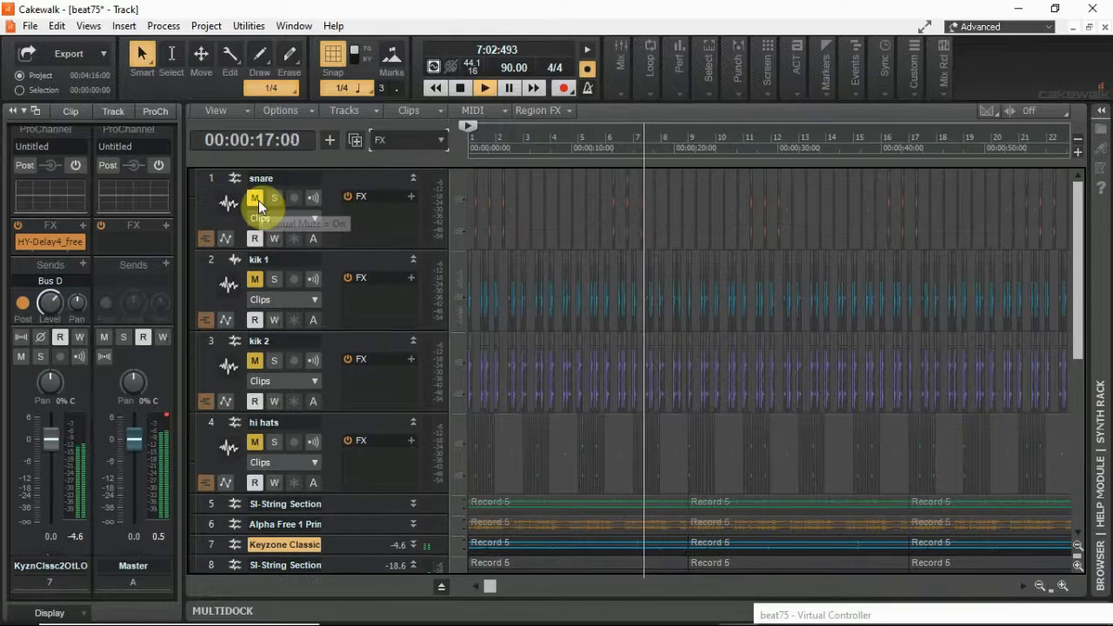
left_click(258, 200)
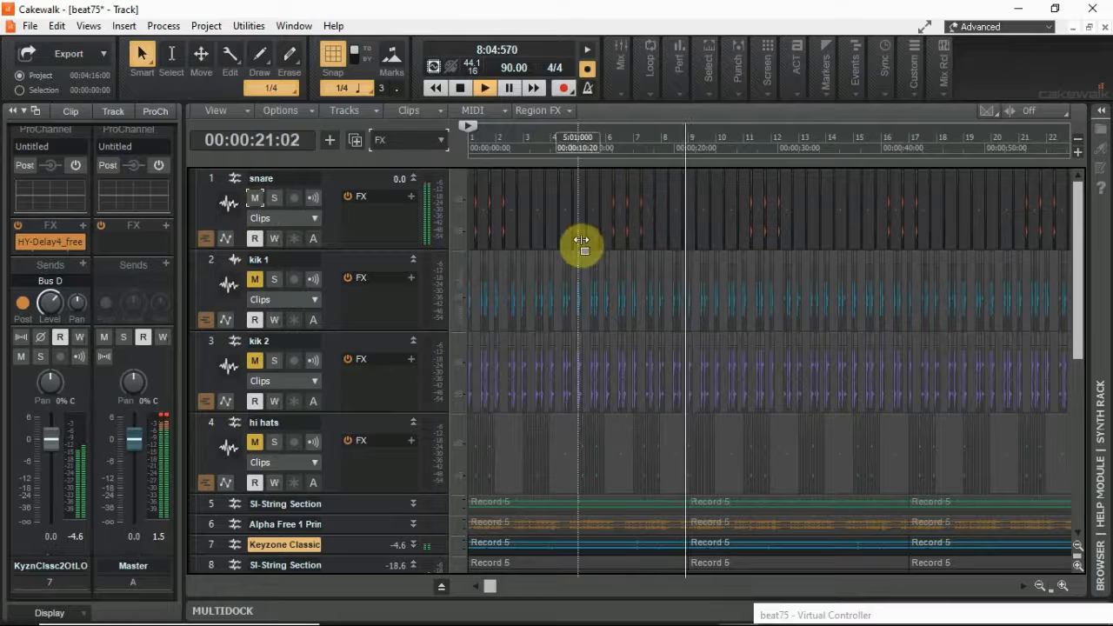
key("space")
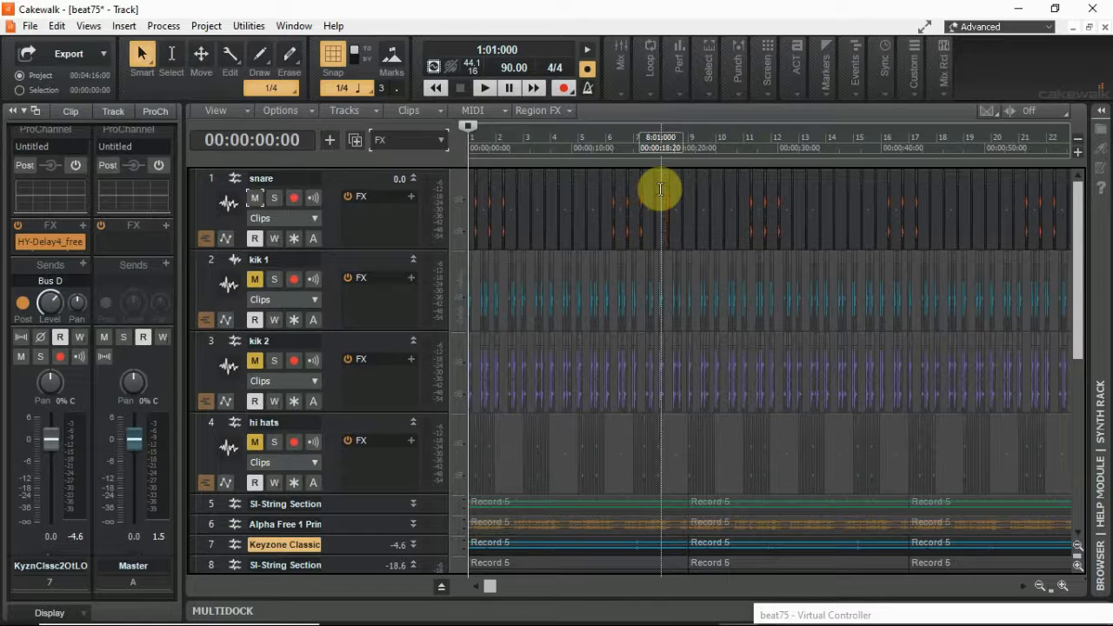
Delete the snare, kik 1, kik 2 and hi hats clips from the project start up to about bar 8
left_click_drag(661, 193, 442, 203)
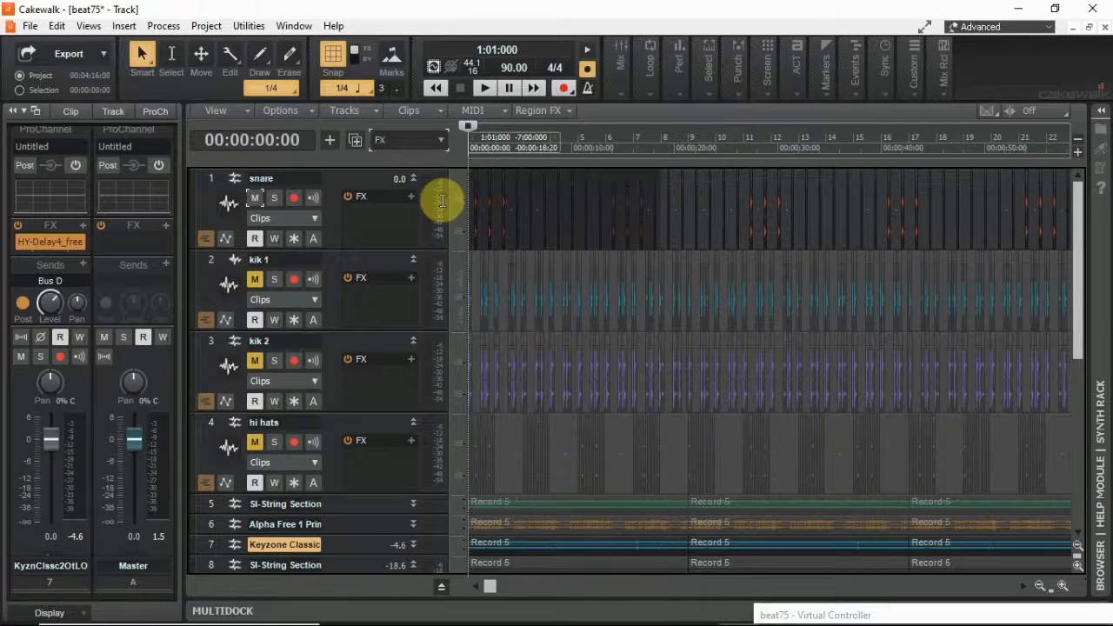
key("Delete")
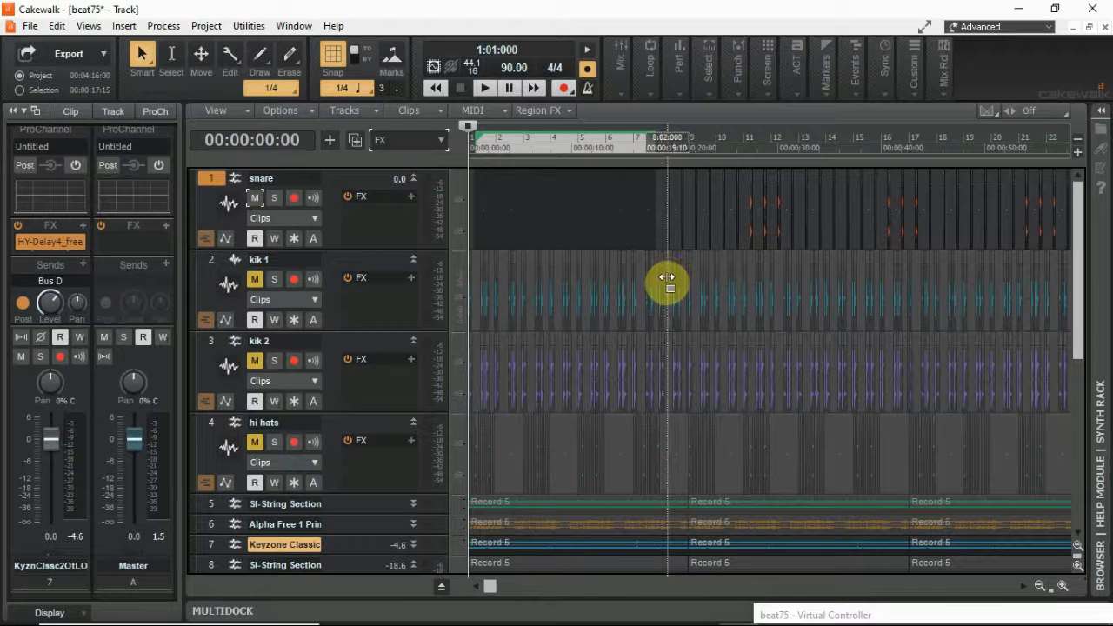
left_click_drag(667, 270, 403, 382)
key("Delete")
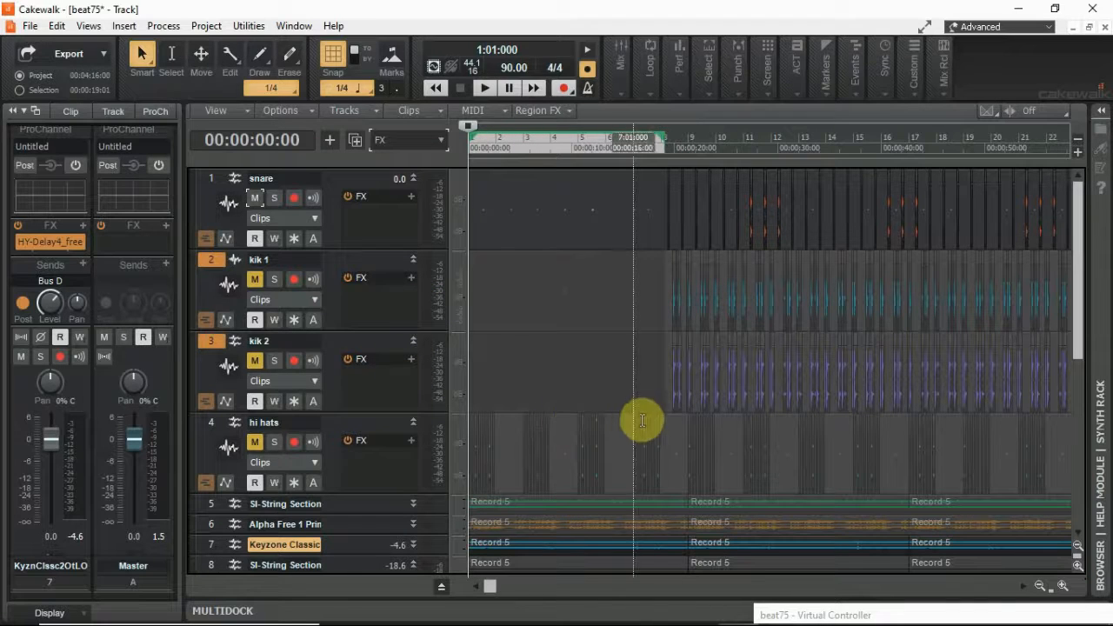
left_click_drag(666, 423, 434, 449)
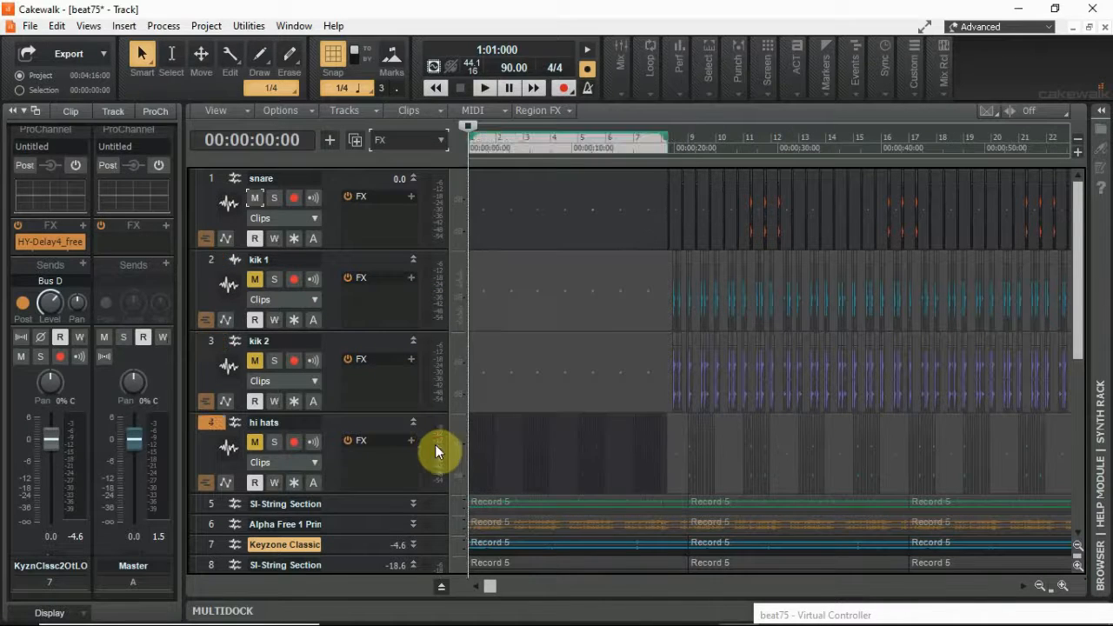
key("Delete")
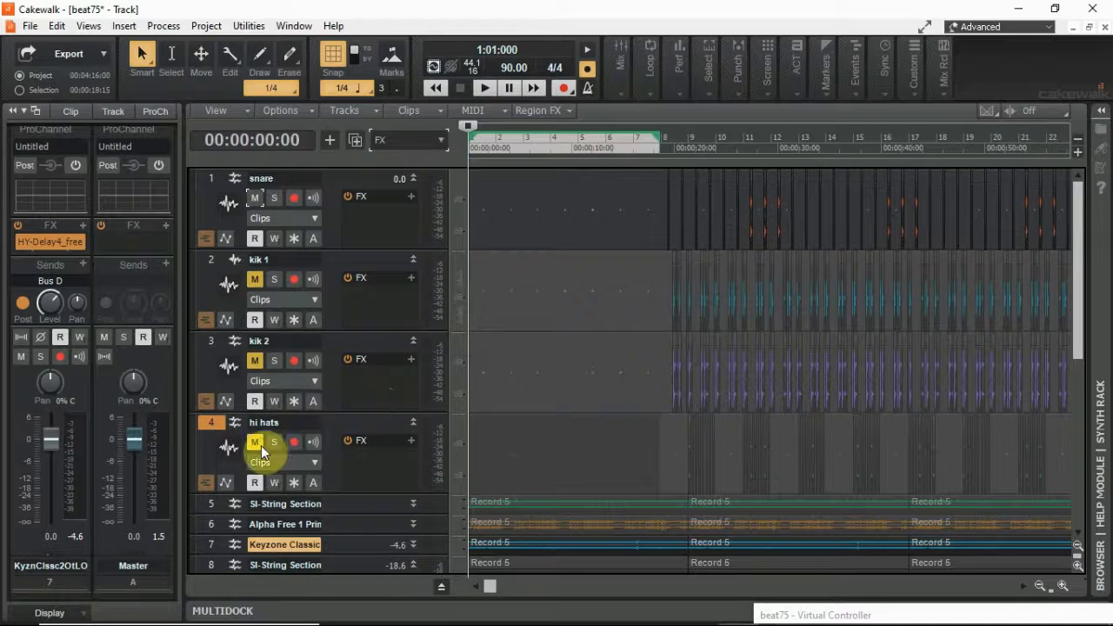
Unmute the kik 1, kik 2 and hi hats tracks, and minimize all four drum tracks
left_click(254, 442)
left_click(256, 361)
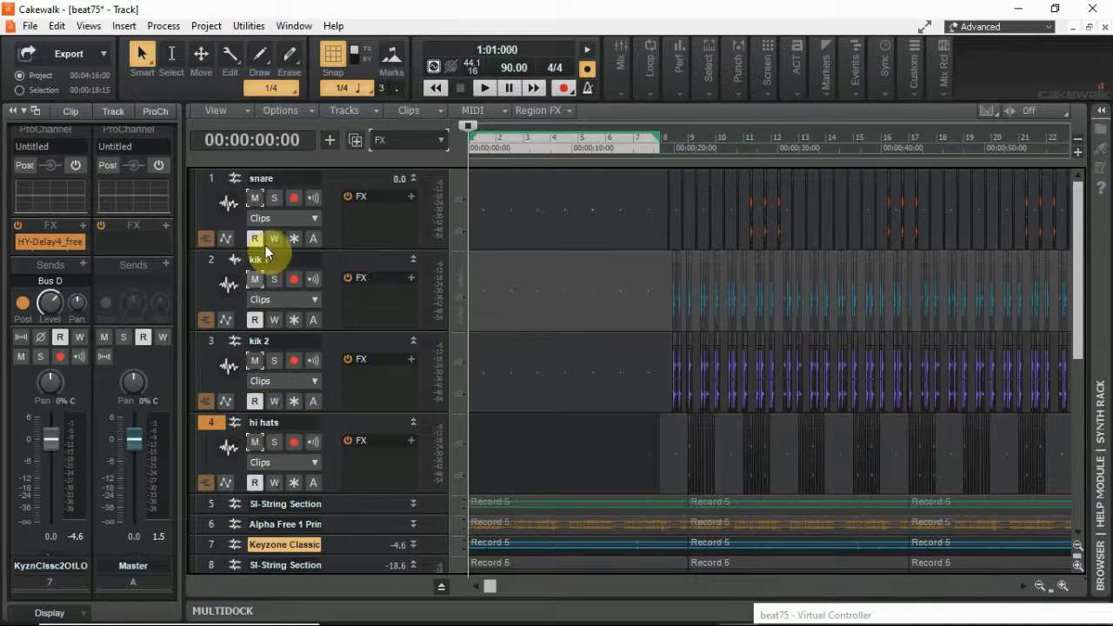
left_click(414, 177)
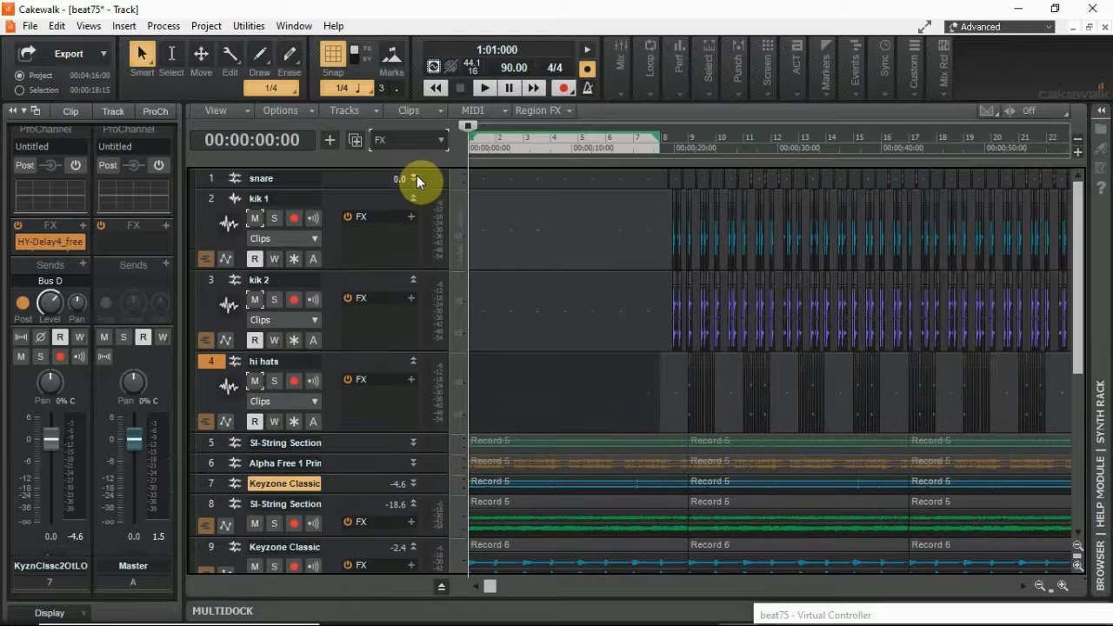
left_click(413, 204)
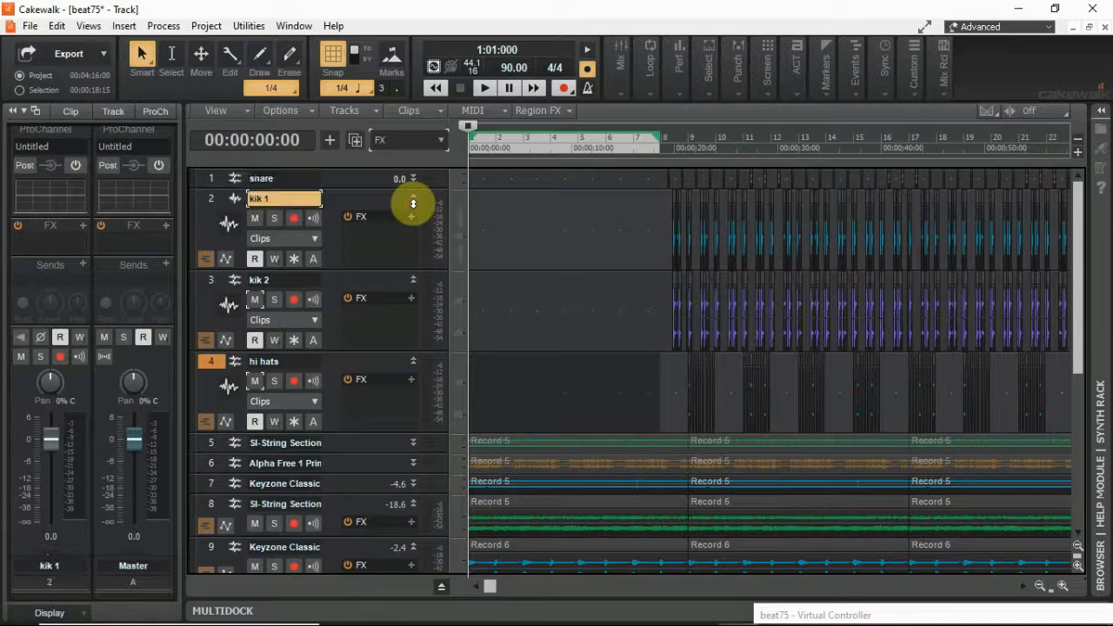
left_click(415, 205)
left_click(414, 221)
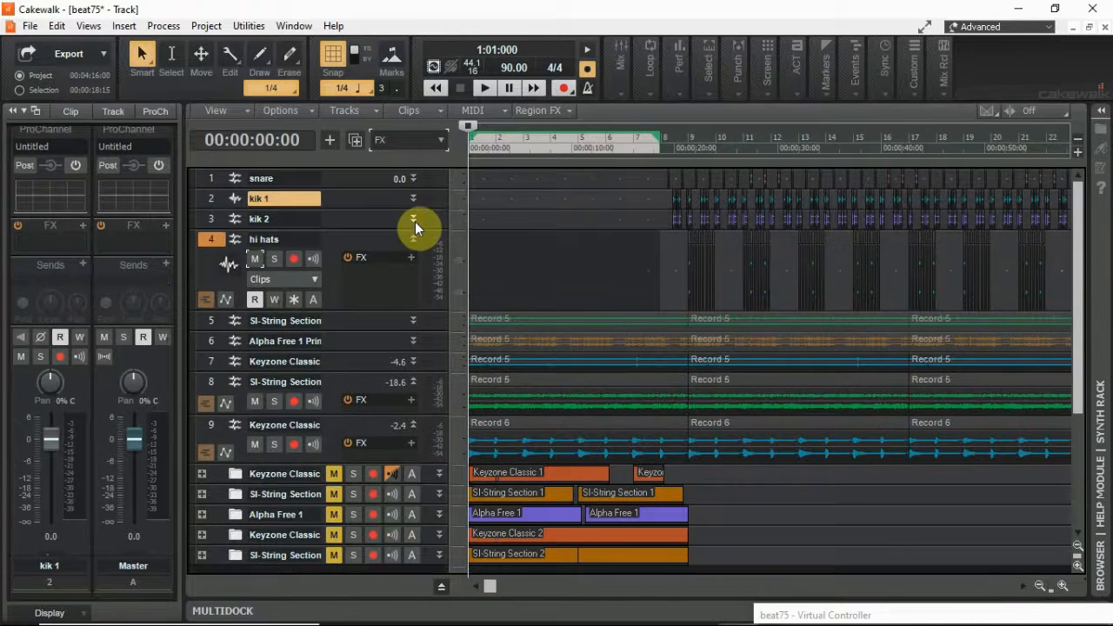
left_click(415, 237)
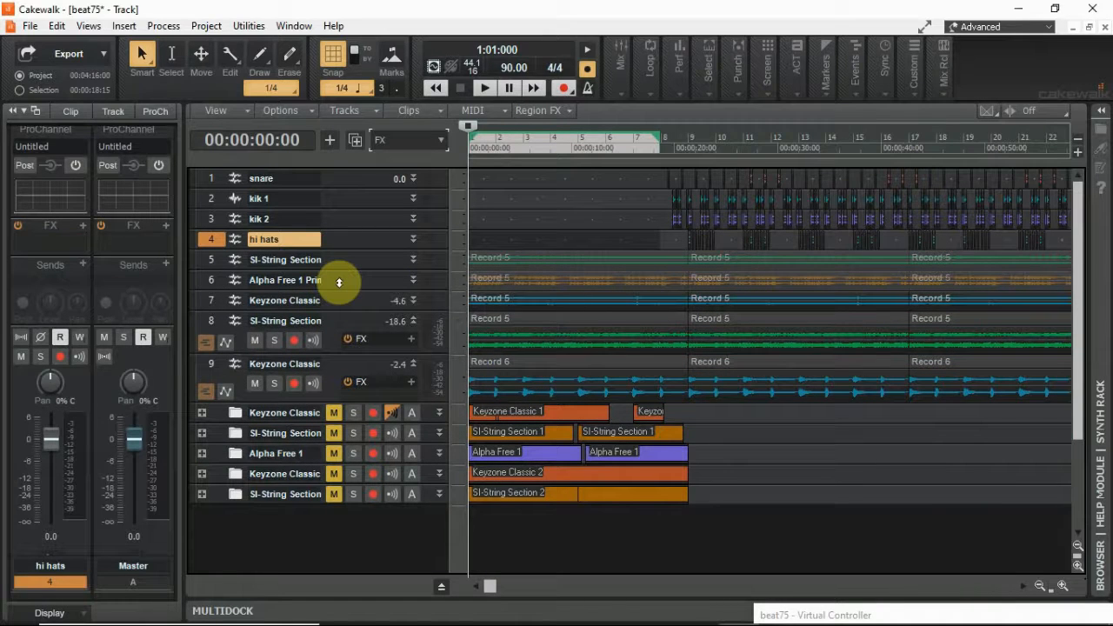
Clear the time selection and save the project
left_click(524, 221)
left_click_drag(523, 128, 465, 137)
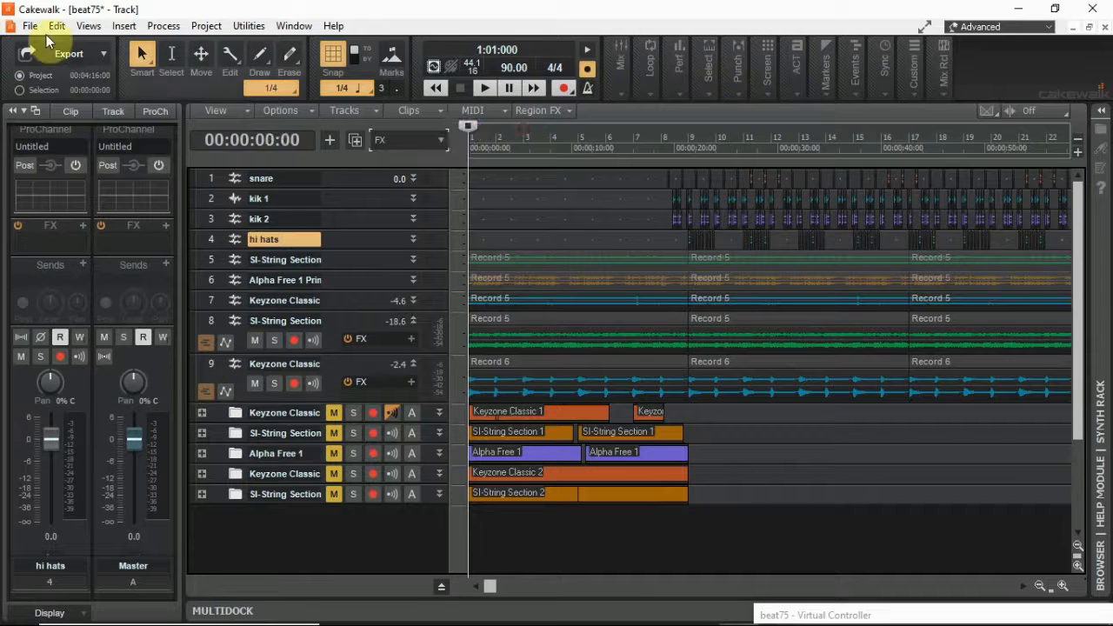
left_click(30, 26)
left_click(34, 131)
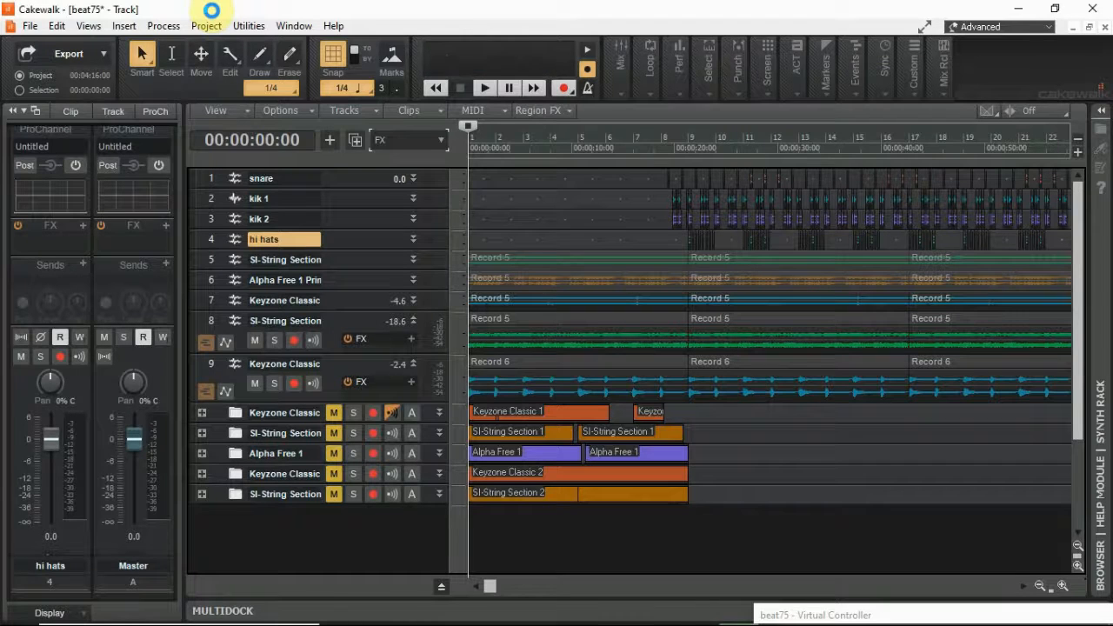
Trim the intro starts of Alpha Free 1 track 6 and SI-String Section track 5, and fade the strings in until 8:03:000
left_click_drag(470, 282, 620, 279)
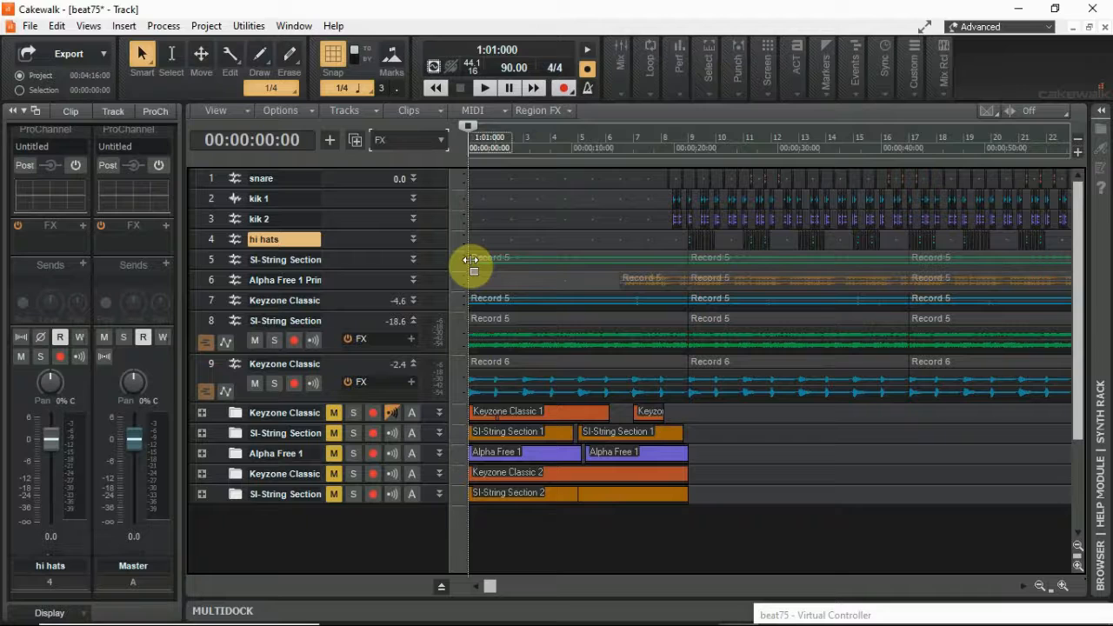
left_click_drag(469, 260, 675, 261)
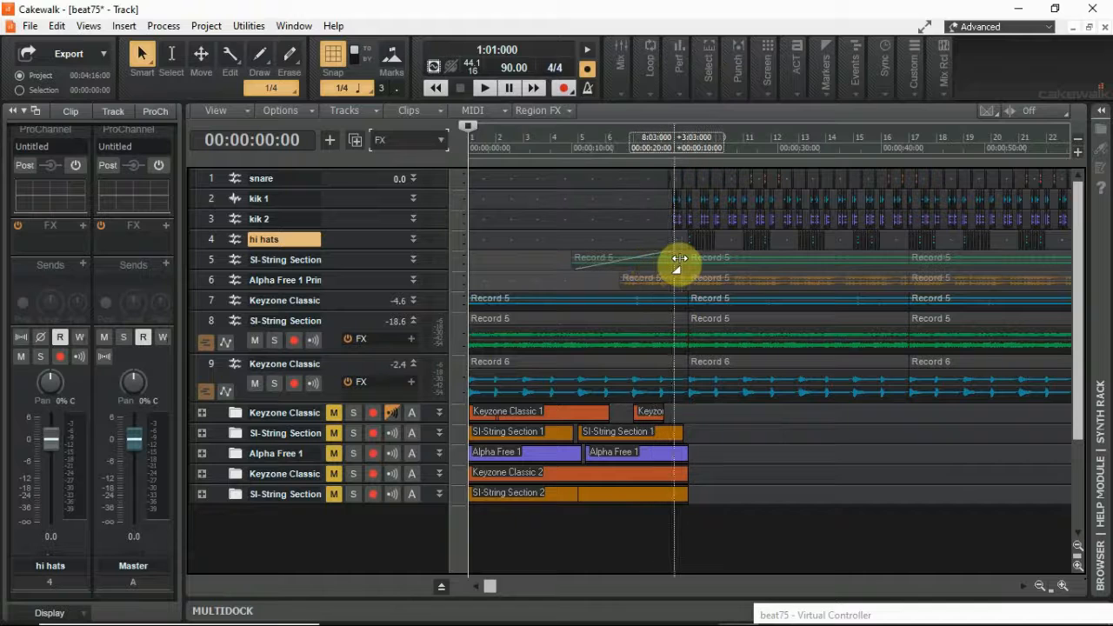
Unmute SI-String Section track 5 and Alpha Free 1 track 6, leaving both tracks minimized
left_click(413, 258)
left_click(257, 279)
left_click(262, 275)
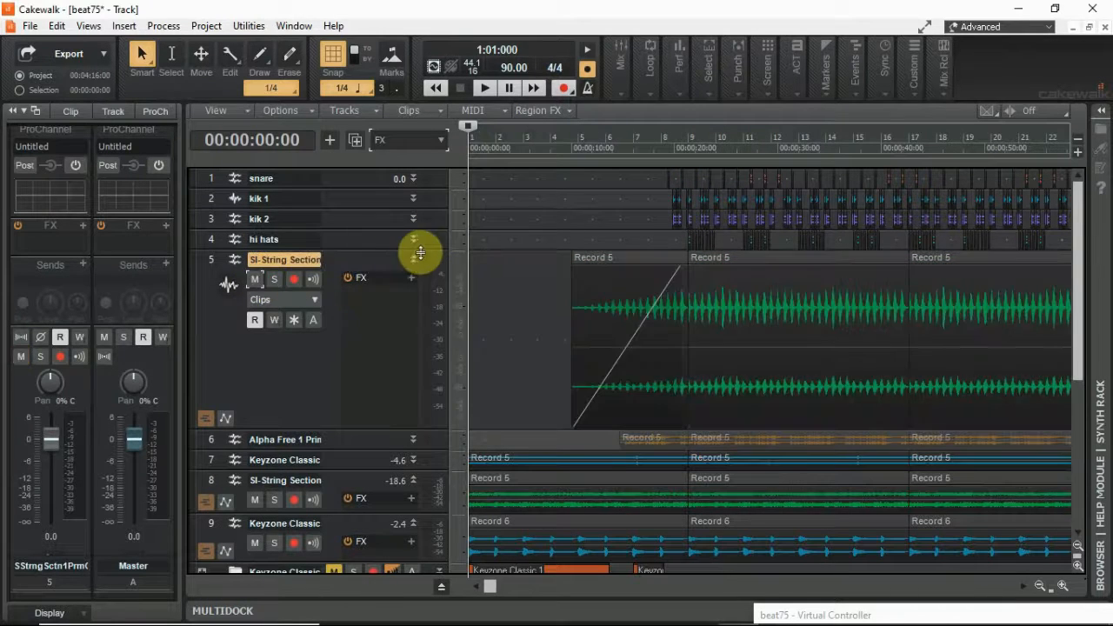
left_click(413, 260)
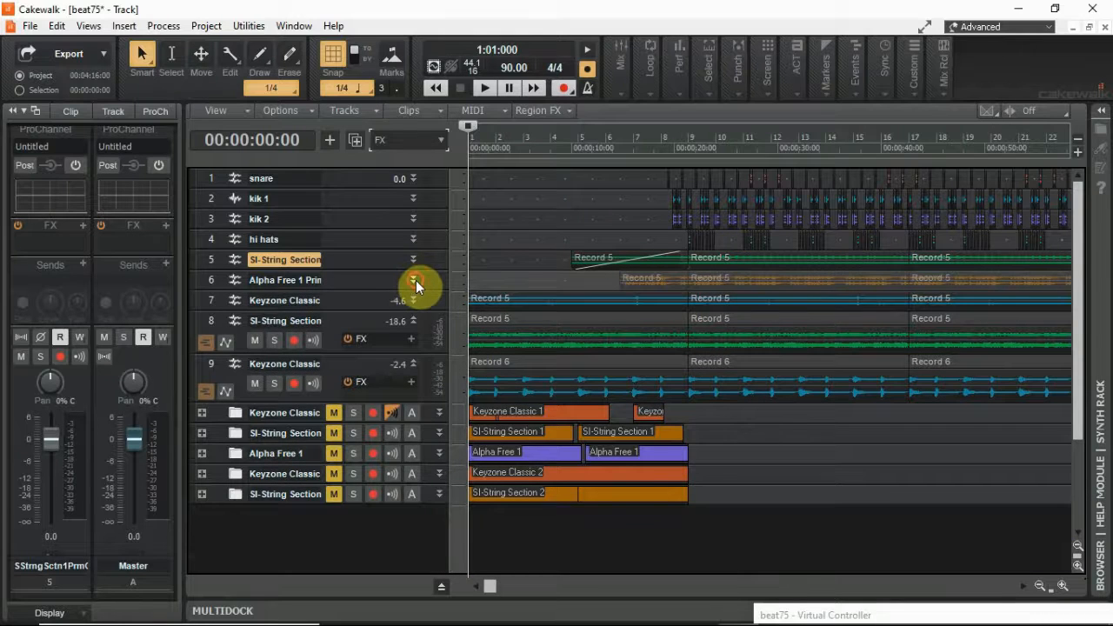
left_click(416, 280)
left_click(252, 299)
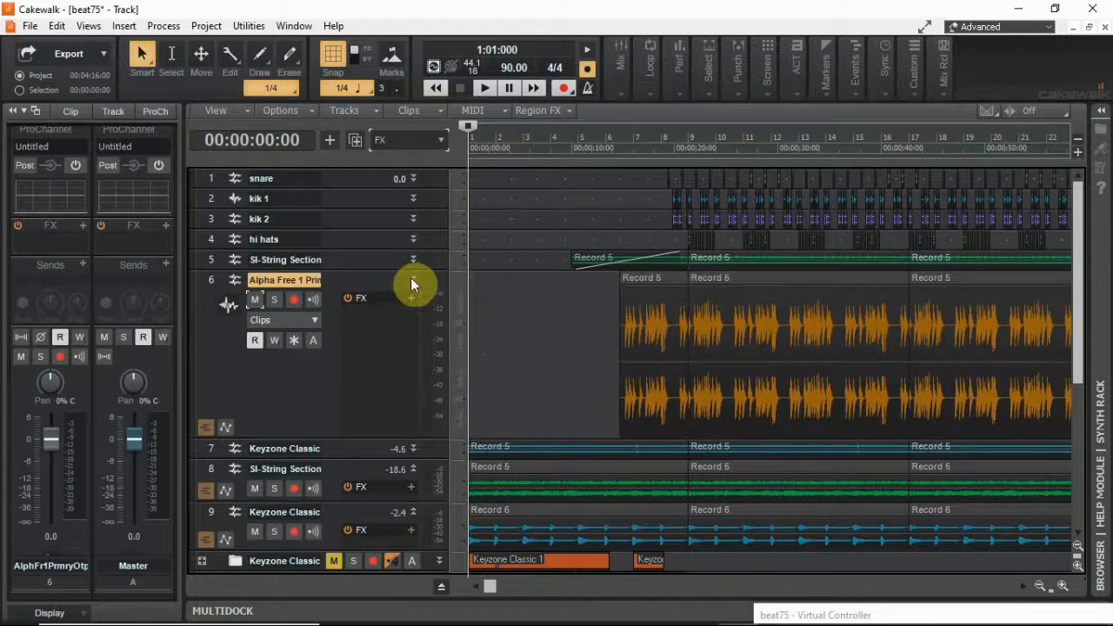
left_click(413, 280)
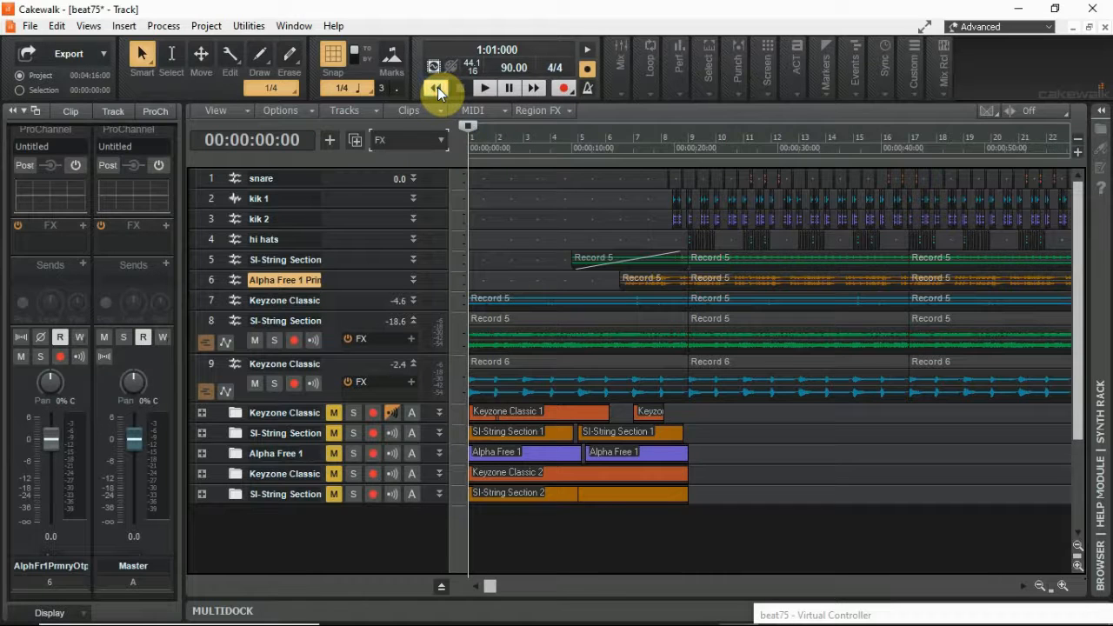
Play the arrangement from the beginning, trim the start of the Alpha Free 1 clip to 8:03:000, and stop playback
key("space")
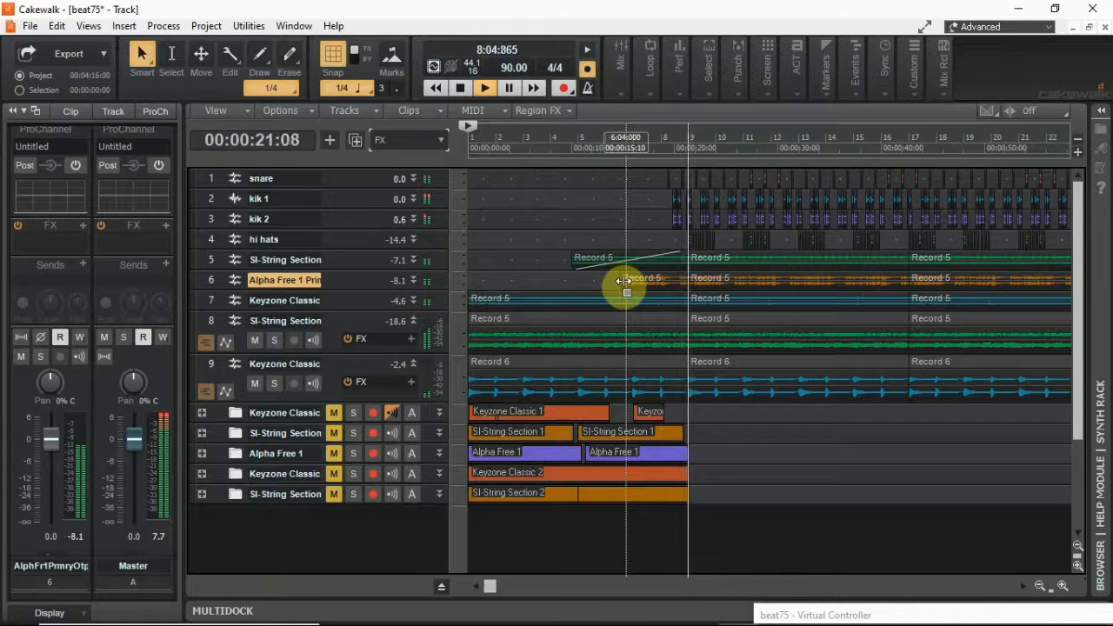
left_click_drag(623, 280, 675, 280)
key("space")
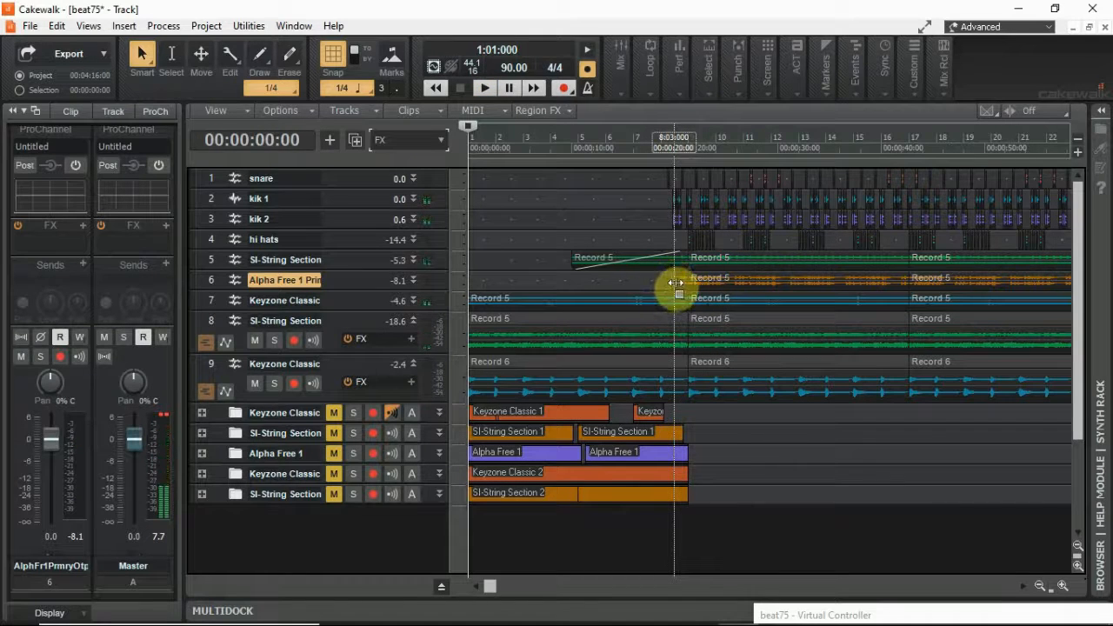
mouse_move(672, 281)
left_mouse_down()
mouse_move(617, 278)
mouse_move(675, 269)
mouse_move(670, 281)
left_mouse_up()
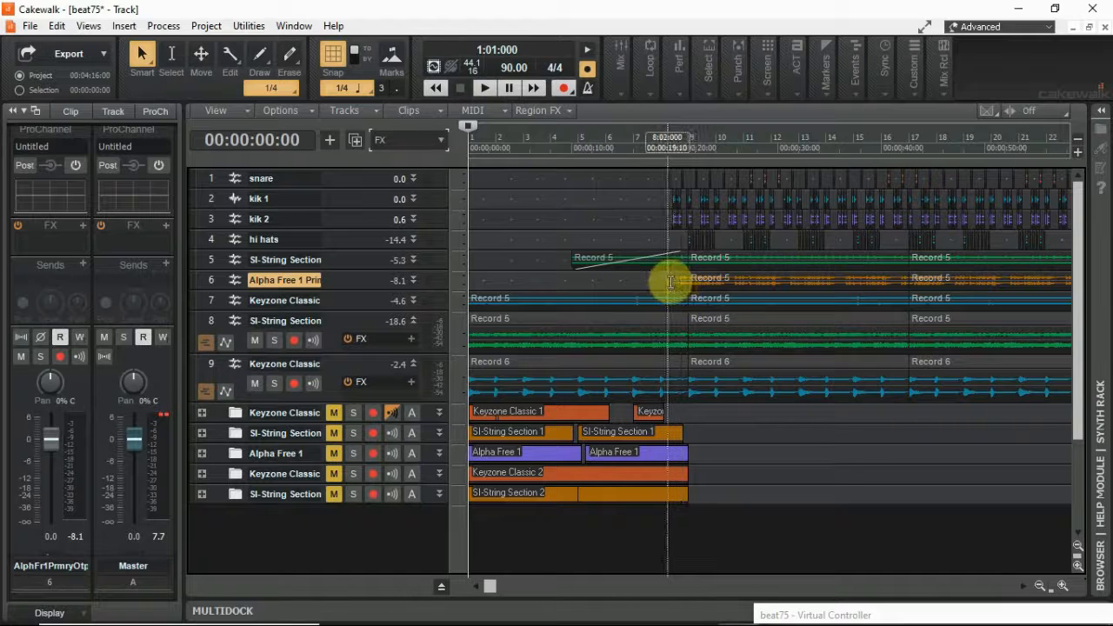
Save the project with the new intro arrangement
left_click_drag(668, 128, 313, 160)
left_click(31, 28)
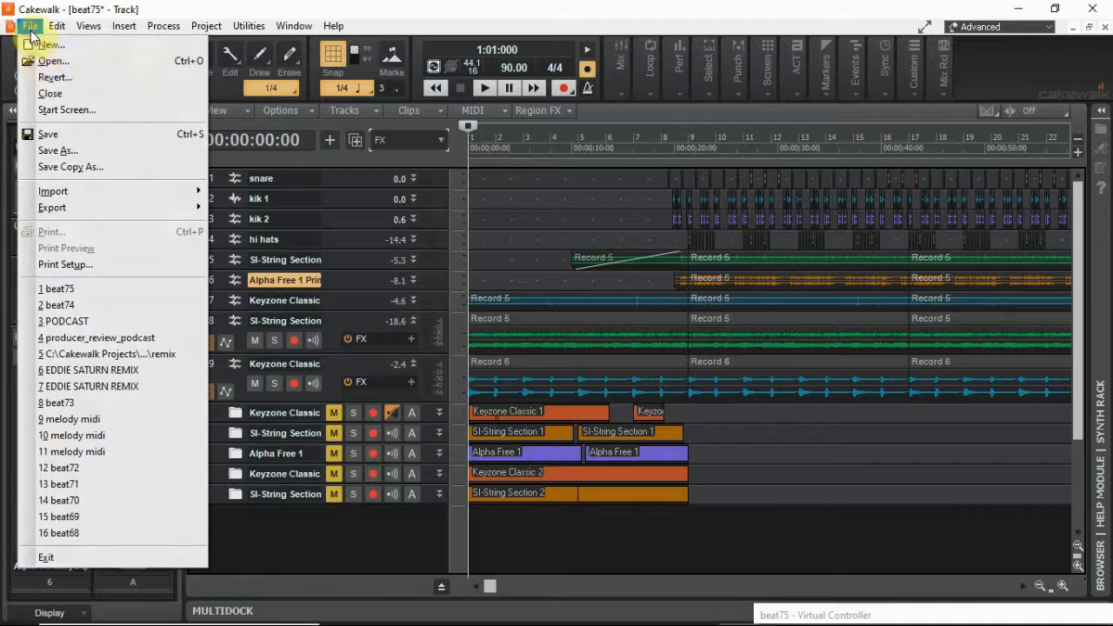
left_click(44, 135)
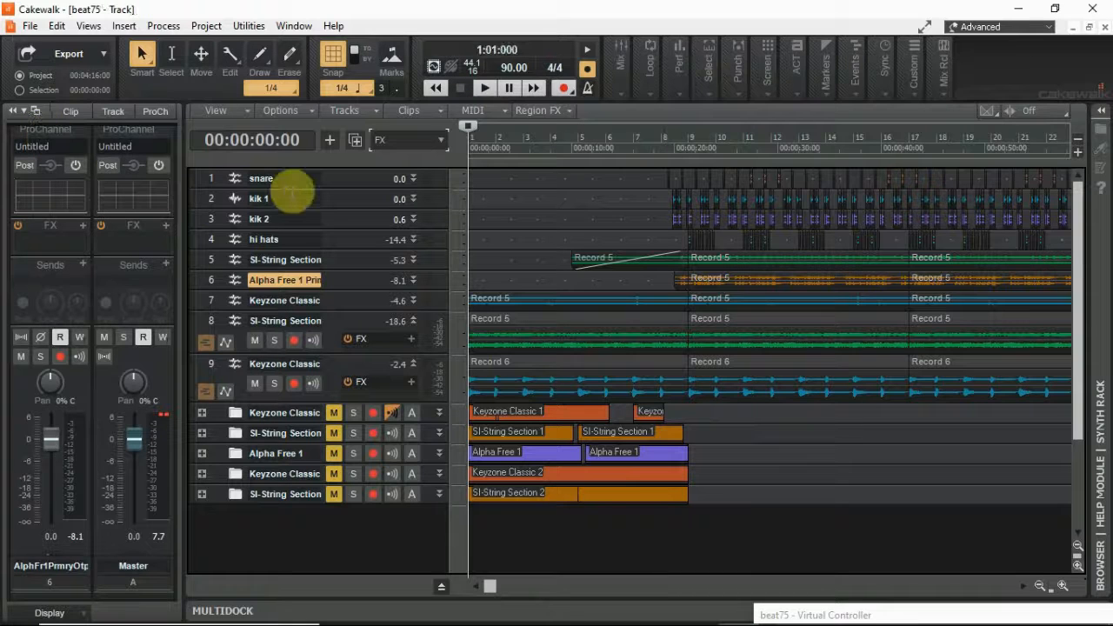
Play the project and lower the input gain of Keyzone Classic track 7 to -3.2
key("space")
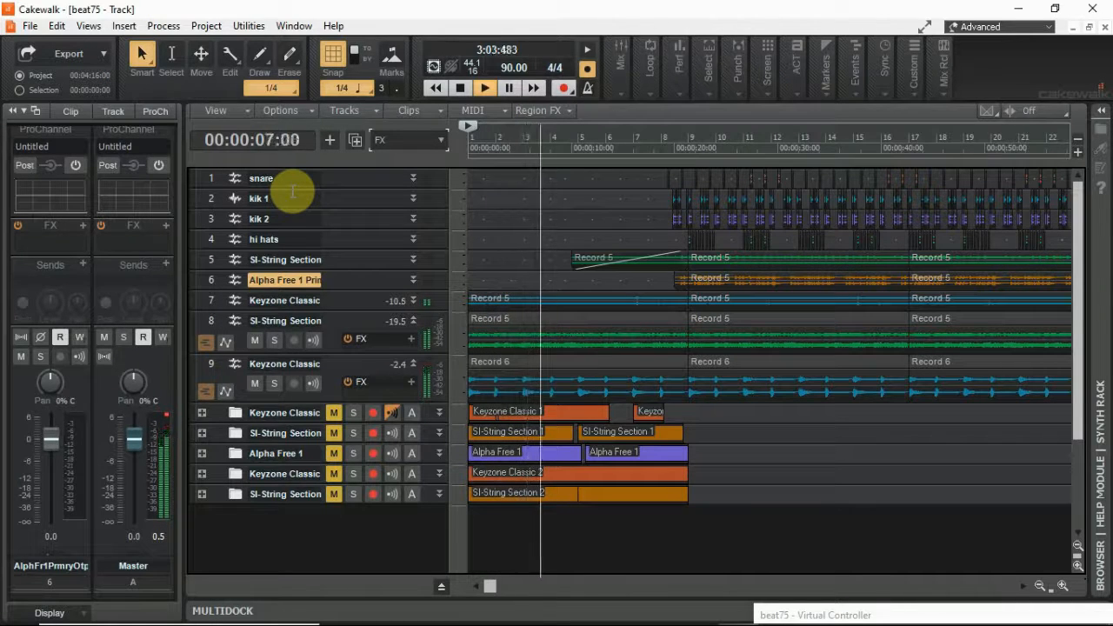
left_click(206, 296)
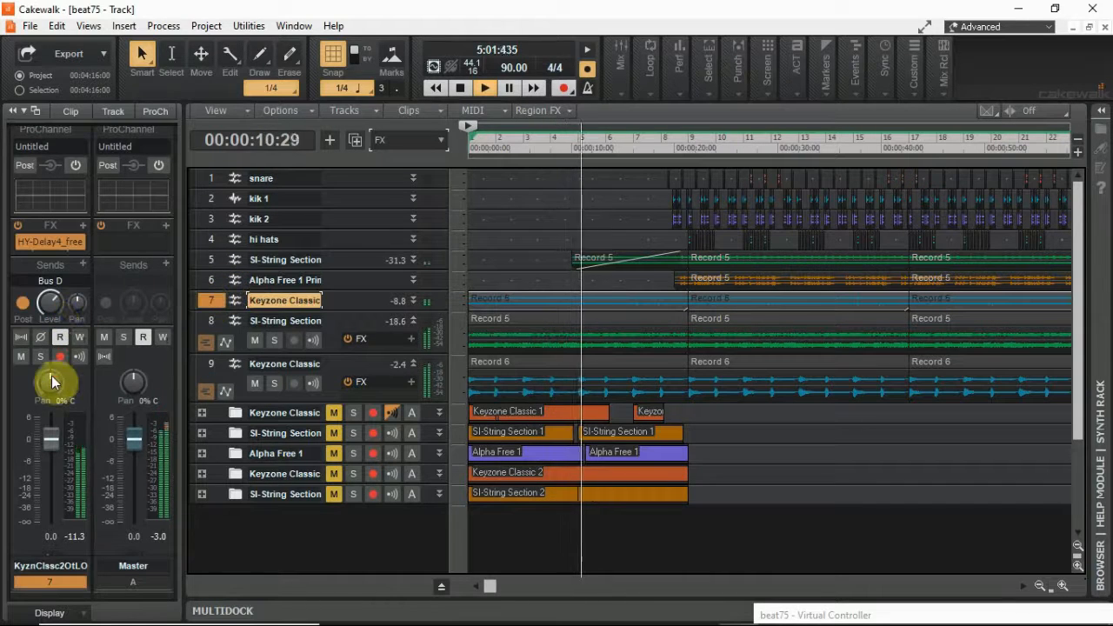
scroll(62, 284, "up", 2)
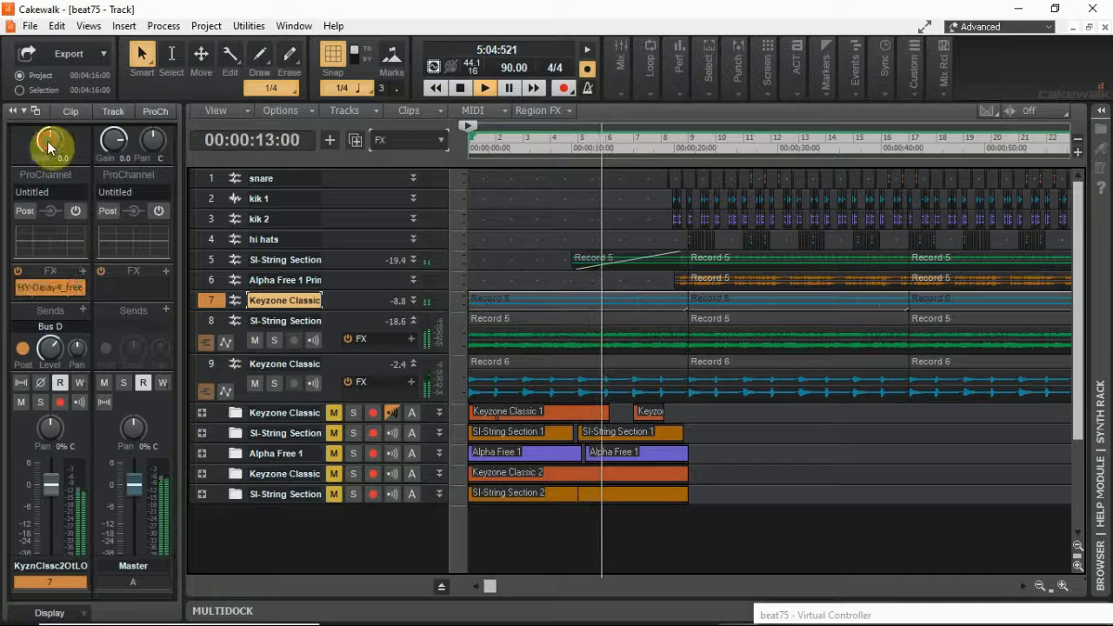
left_click_drag(50, 141, 49, 156)
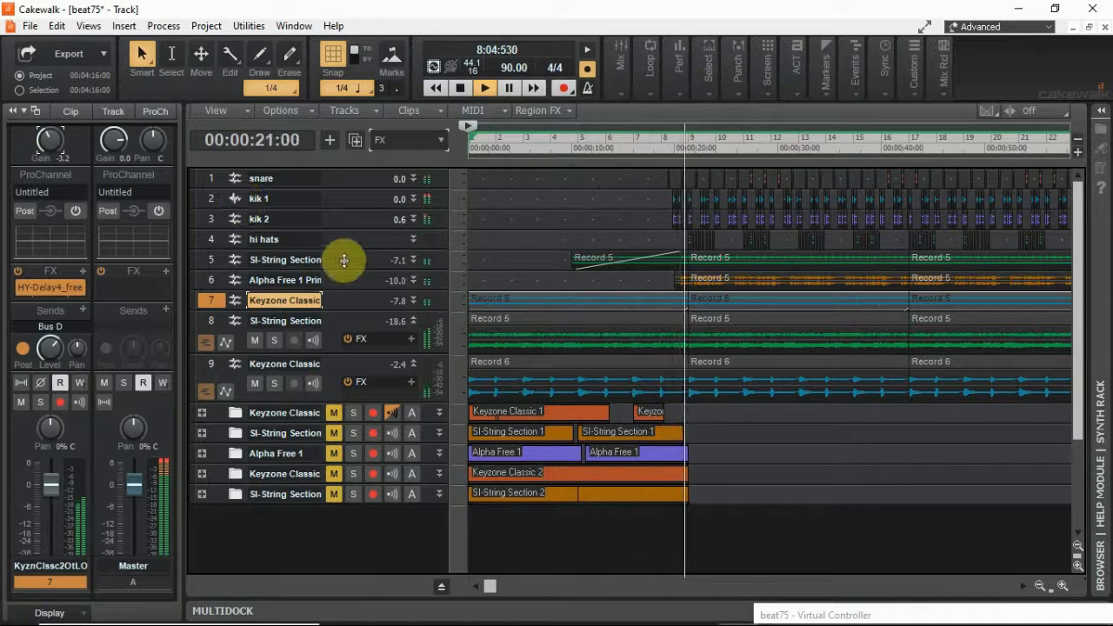
Expand SI-String Section track 5 and lower its input gain to -6.3 during playback
left_click(414, 260)
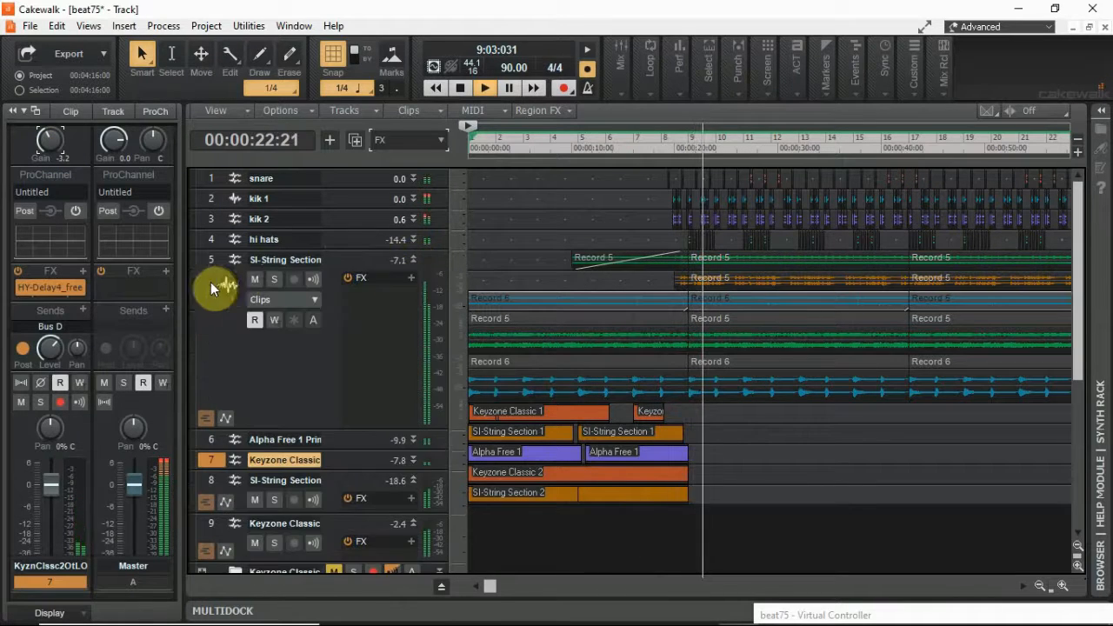
left_click(214, 263)
left_click_drag(49, 144, 49, 169)
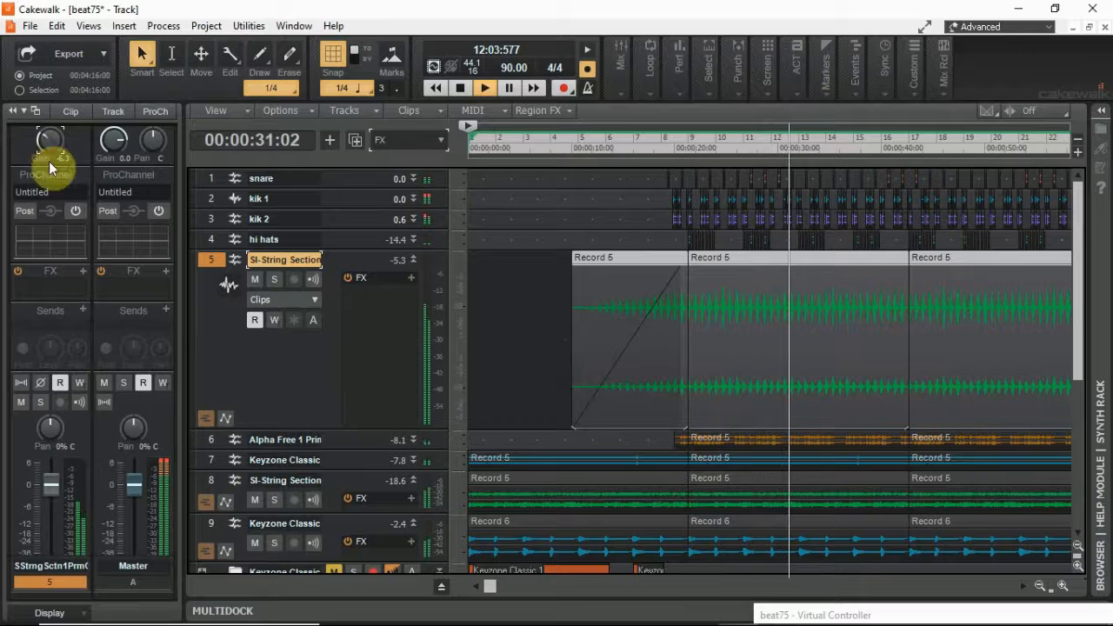
Insert the SuperSpread audio effect on SI-String Section track 5, adjust its spread amount, and close the plug-in window
right_click(85, 274)
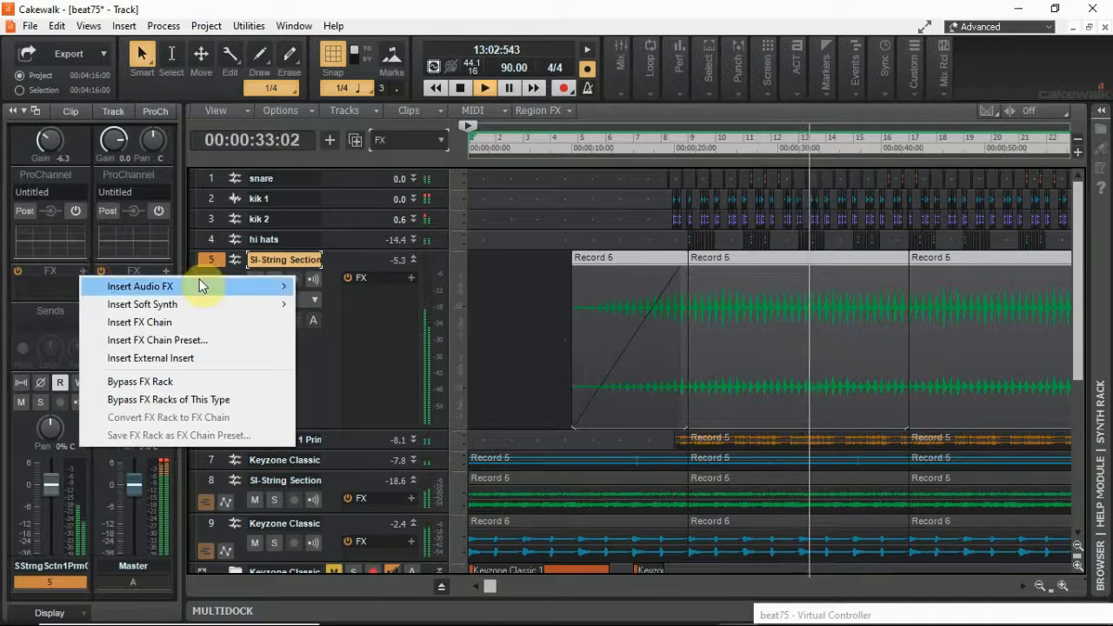
mouse_move(217, 284)
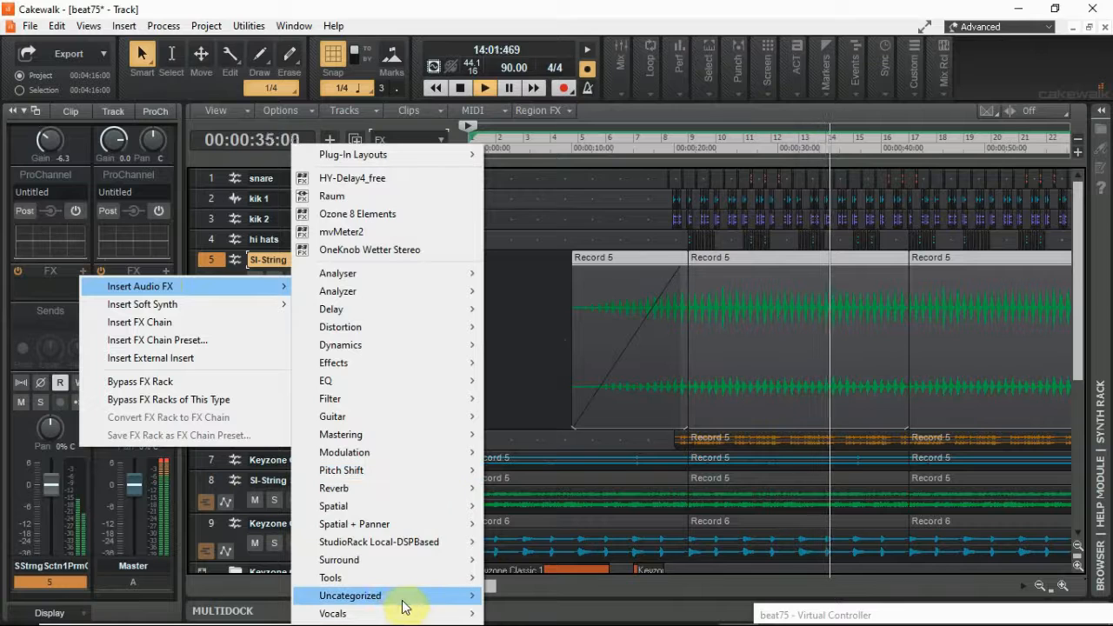
mouse_move(403, 596)
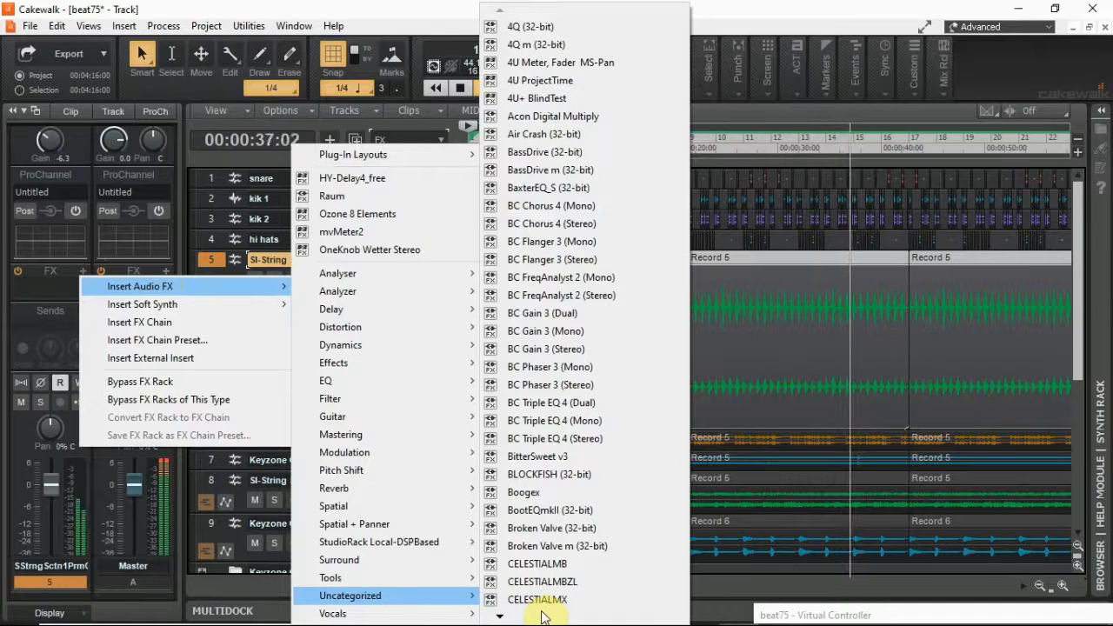
scroll(541, 600, "down", 10)
left_click(539, 616)
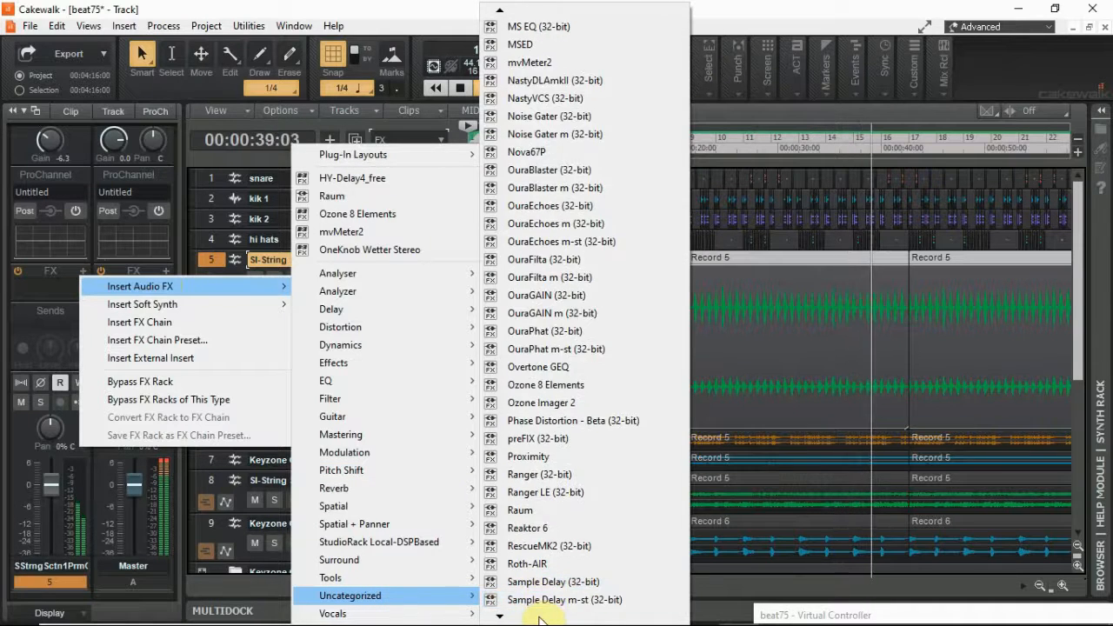
left_click(539, 617)
left_click(539, 616)
left_click(539, 617)
left_click(539, 617)
left_click(539, 617)
left_click(539, 617)
left_click(539, 616)
left_click(539, 616)
left_click(539, 617)
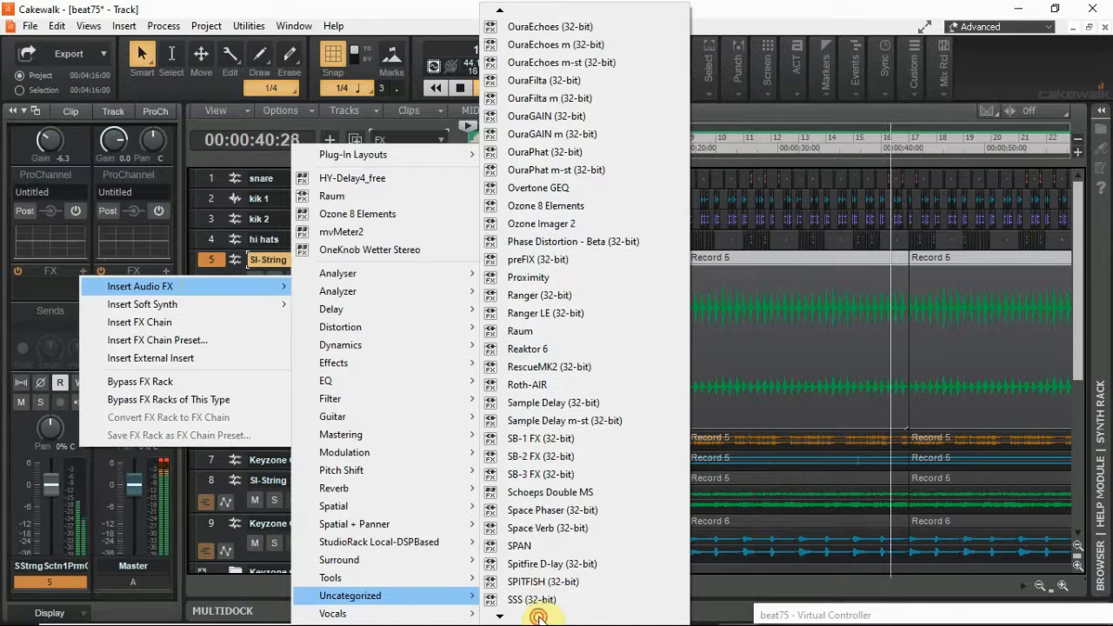
left_click(539, 617)
left_click(539, 616)
left_click(539, 616)
left_click(539, 616)
left_click(539, 616)
left_click(539, 617)
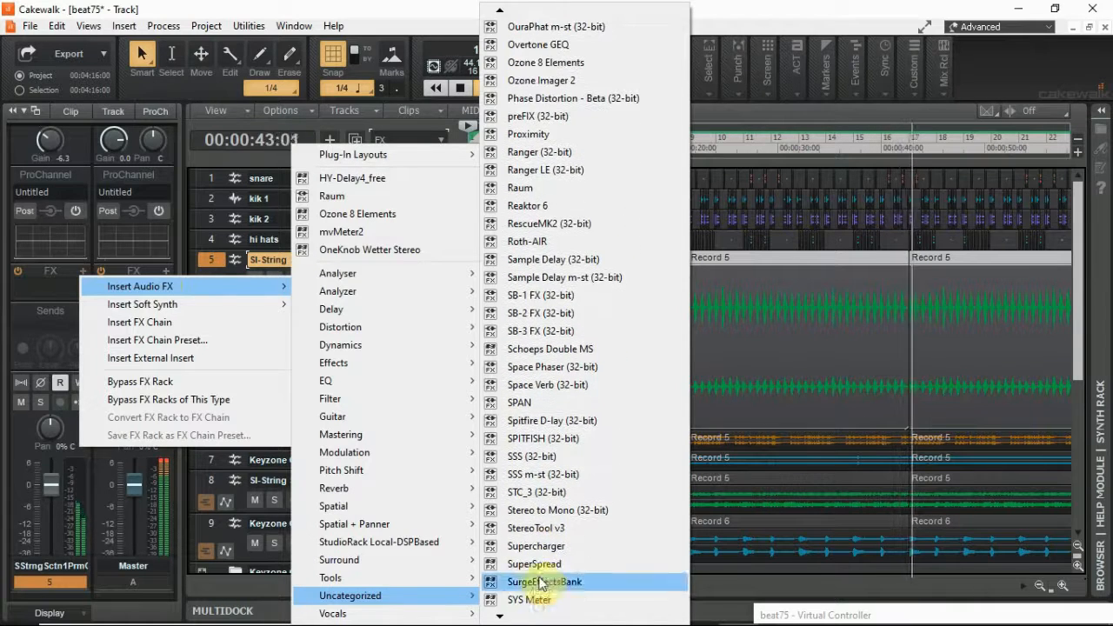
left_click(537, 568)
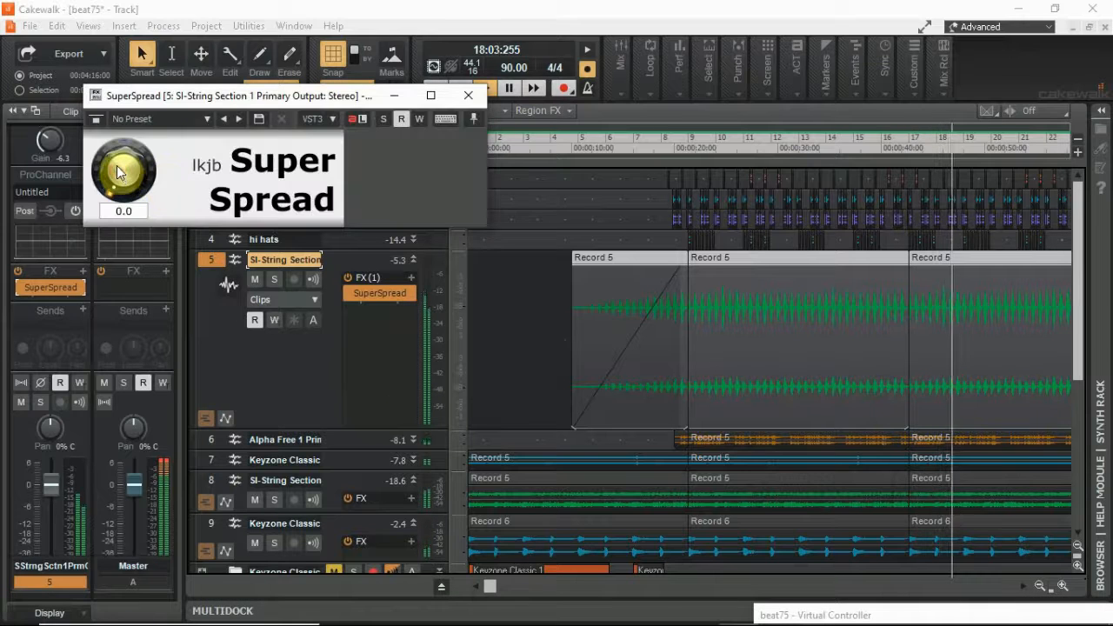
left_click_drag(113, 169, 52, 127)
left_click(467, 95)
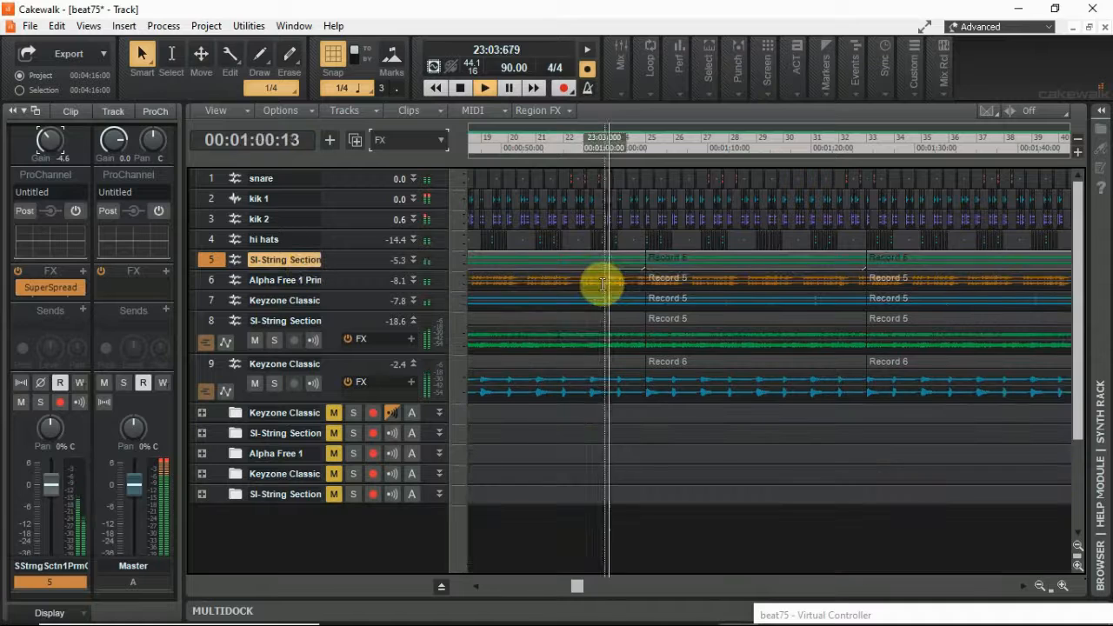
Stop playback, move the playback start to 8:02:000, and play the arrangement from there
left_click(1040, 586)
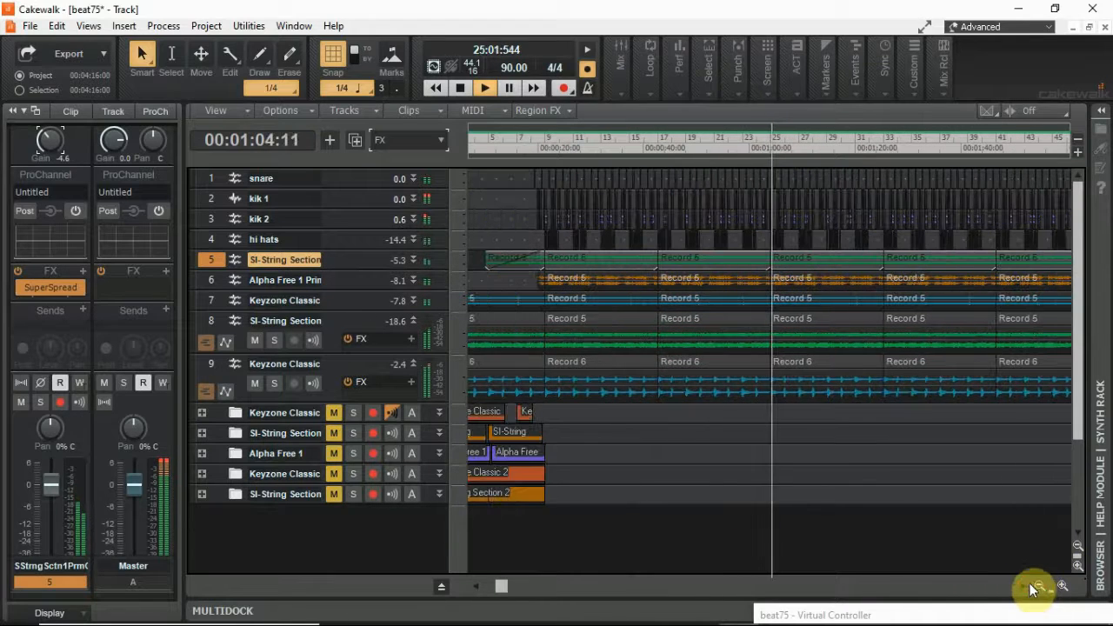
key("space")
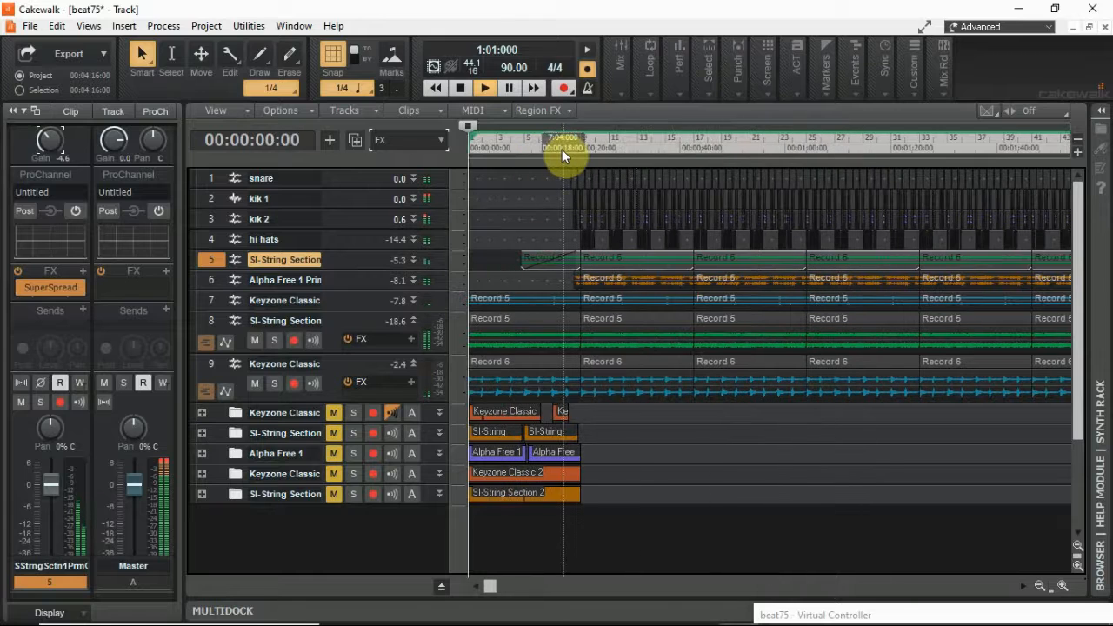
left_click(569, 145)
key("space")
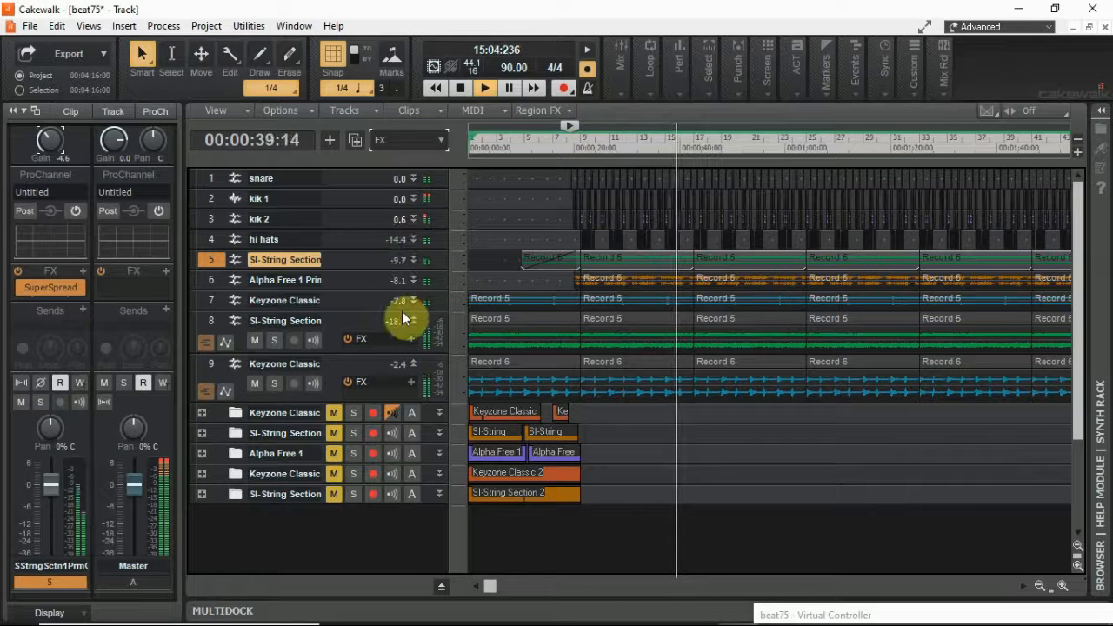
Delete the two SI-String Section track 8 clips between bars 17 and 33 and save the project
left_click(746, 320)
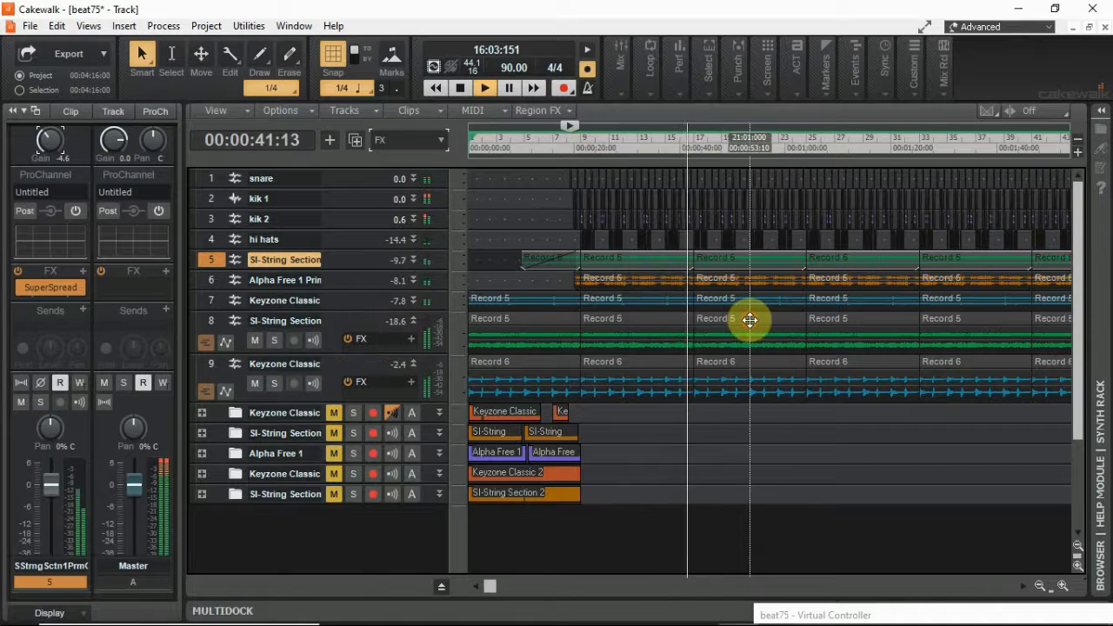
key("Delete")
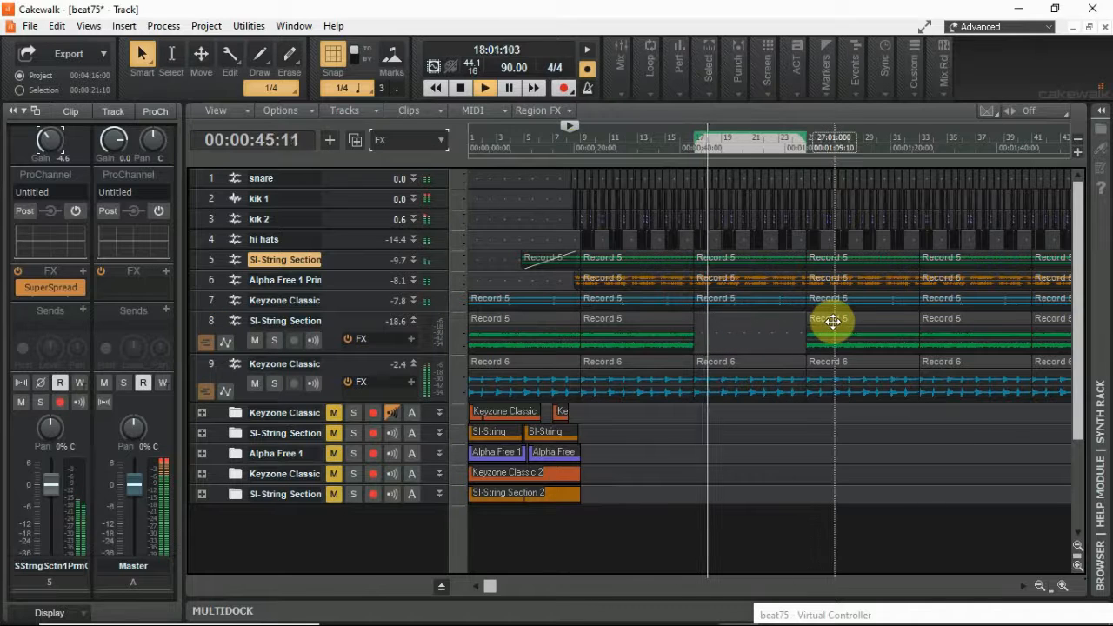
left_click(833, 322)
key("Delete")
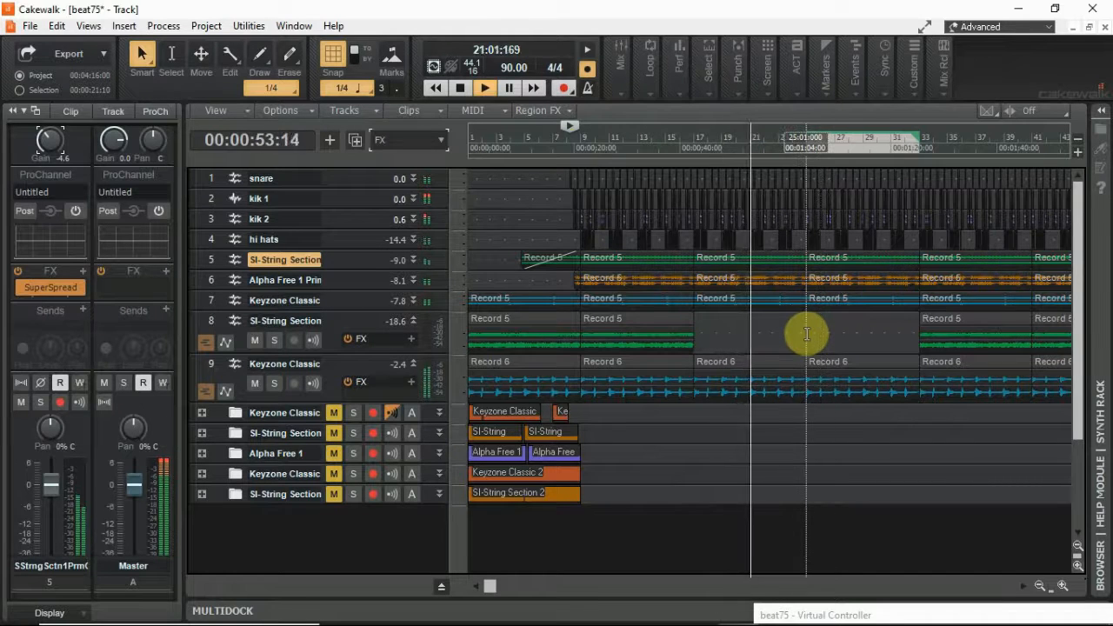
left_click(35, 29)
left_click(86, 135)
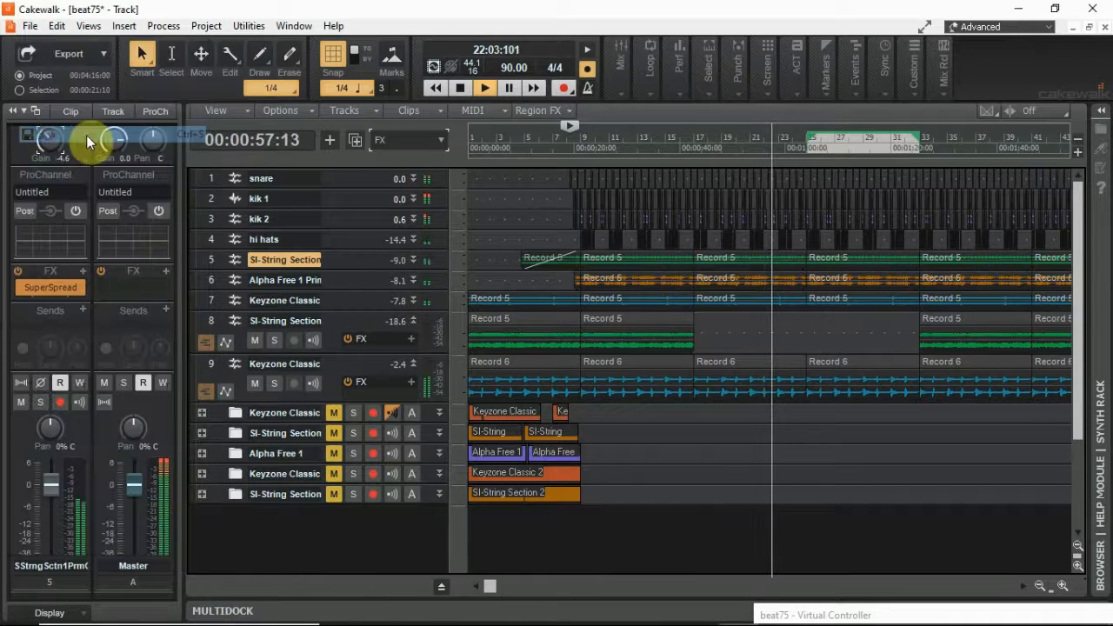
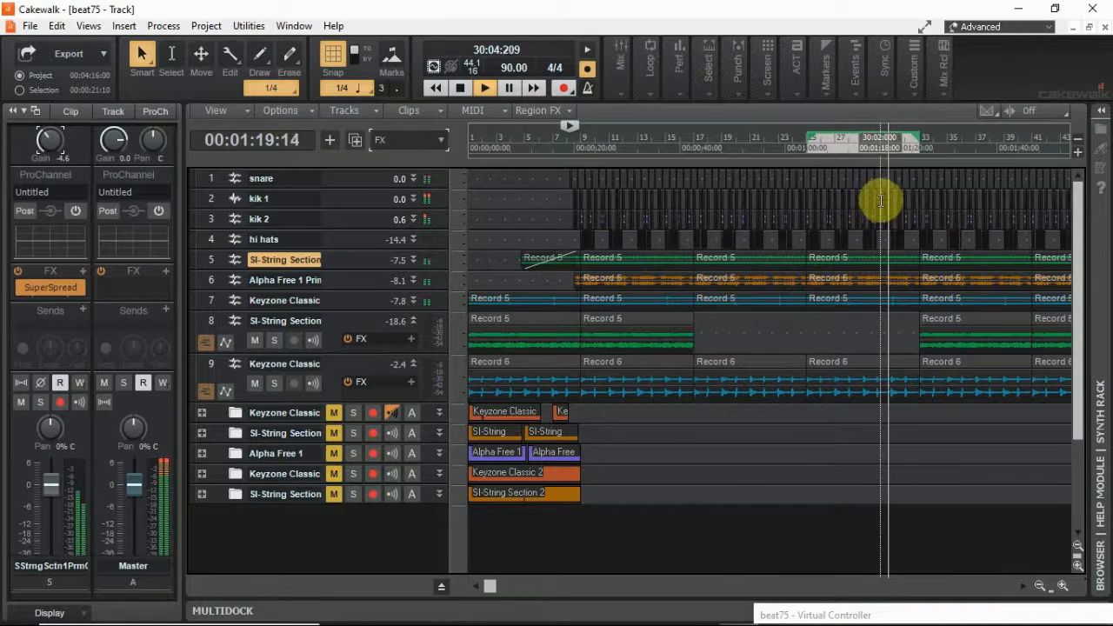
Clear the kik 1 and kik 2 hits in the second half of bar 30, and audition the gap from 29:03
key("space")
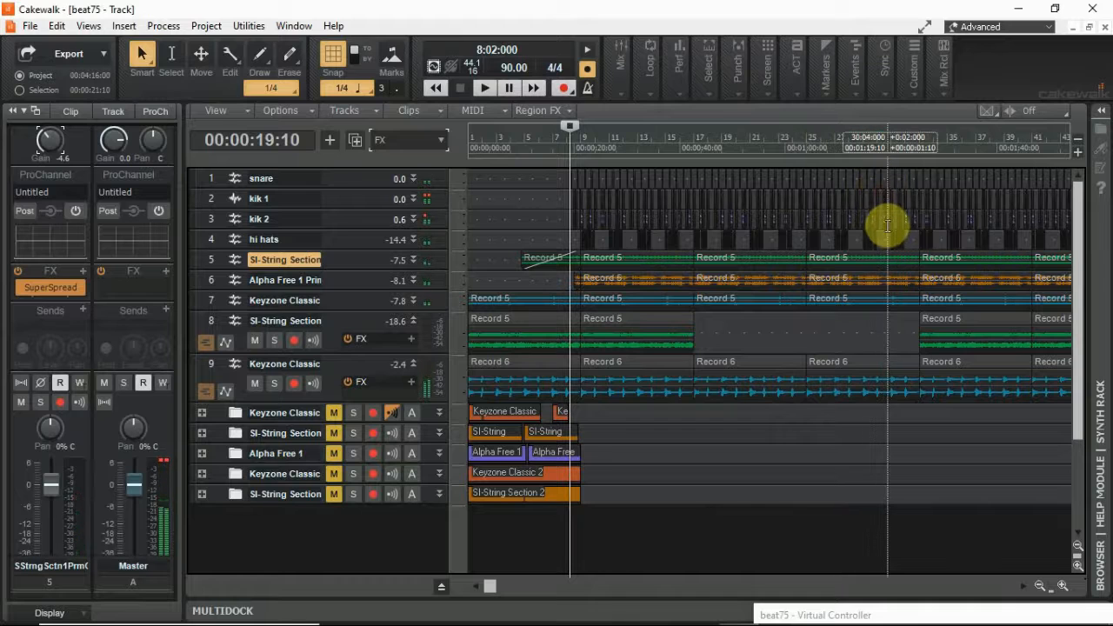
left_click_drag(887, 226, 891, 227)
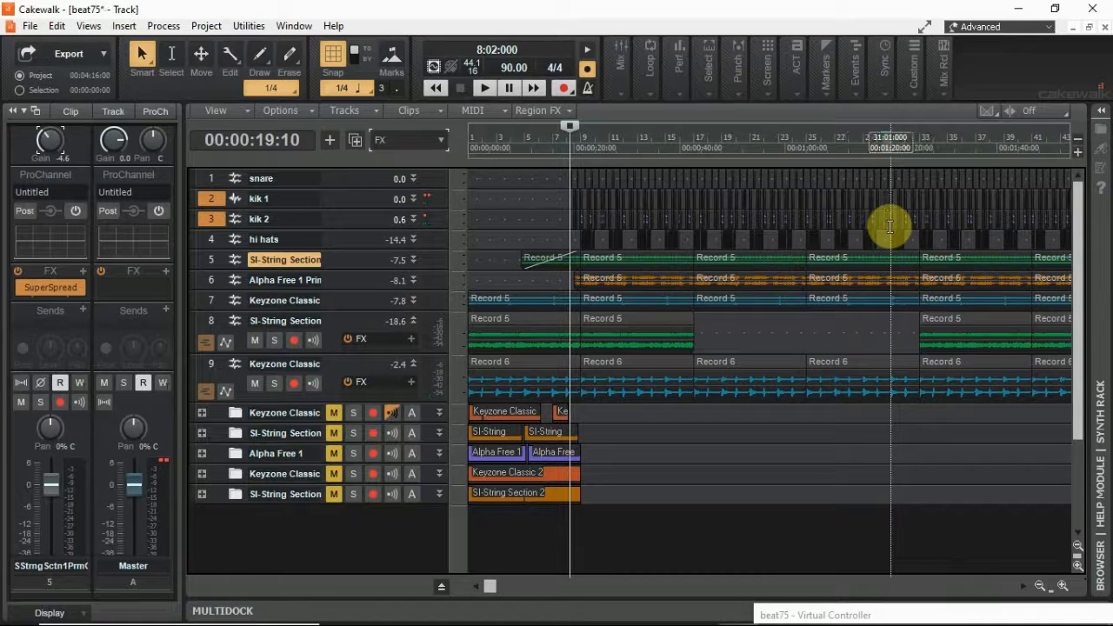
left_click(869, 152)
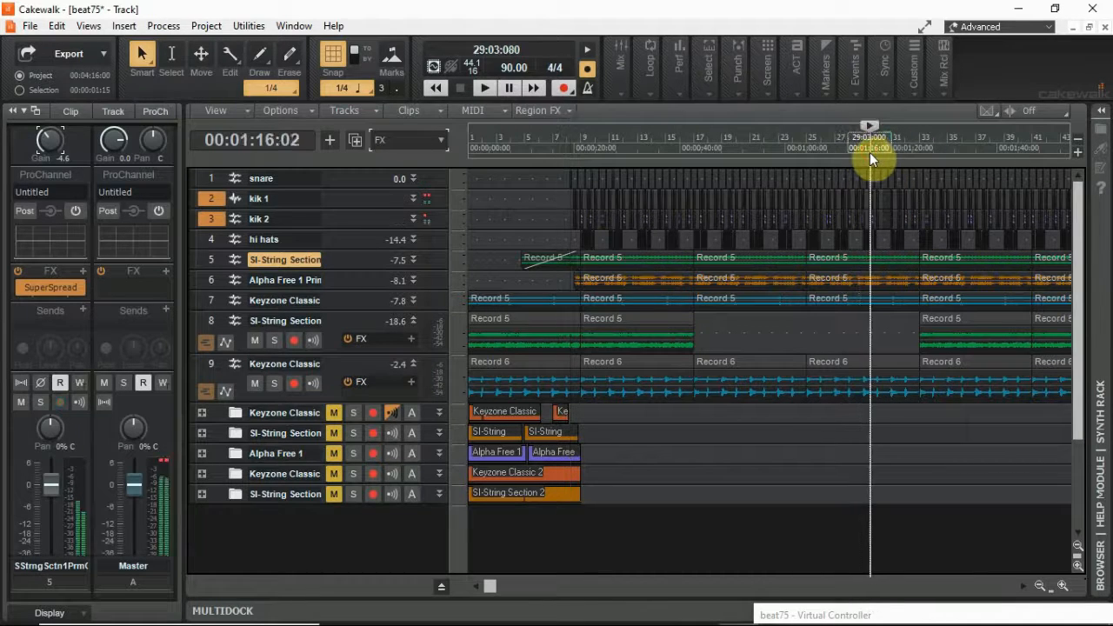
key("space")
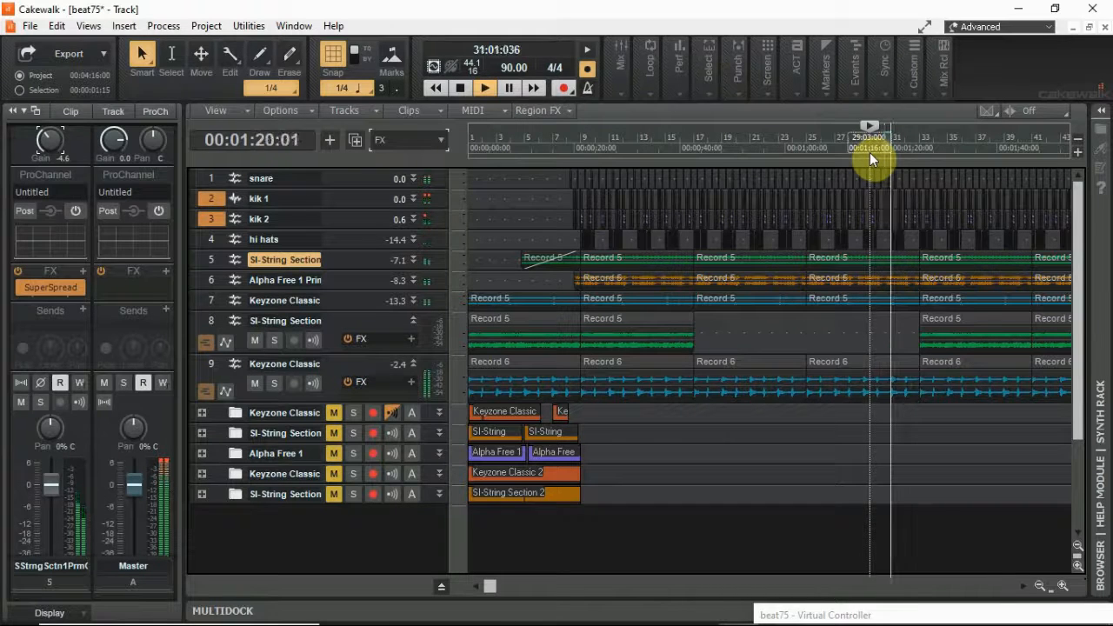
key("space")
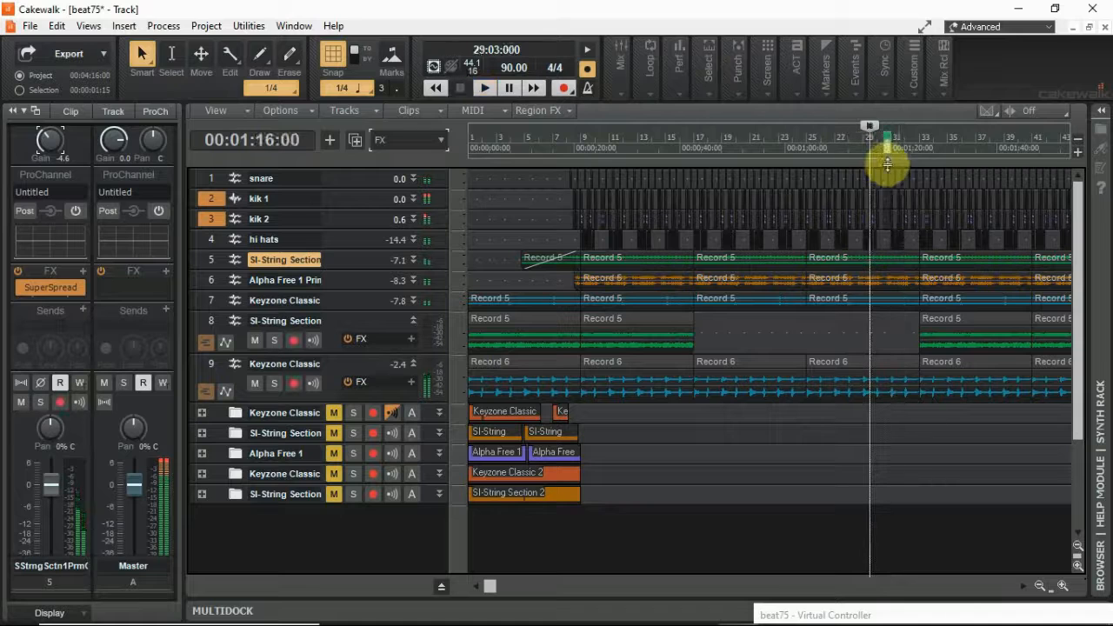
Adjust the edges of the kik 1 clip at 31:01:000 to restore its cut hit, and play from about 29:04
left_click(1066, 590)
left_click(1066, 590)
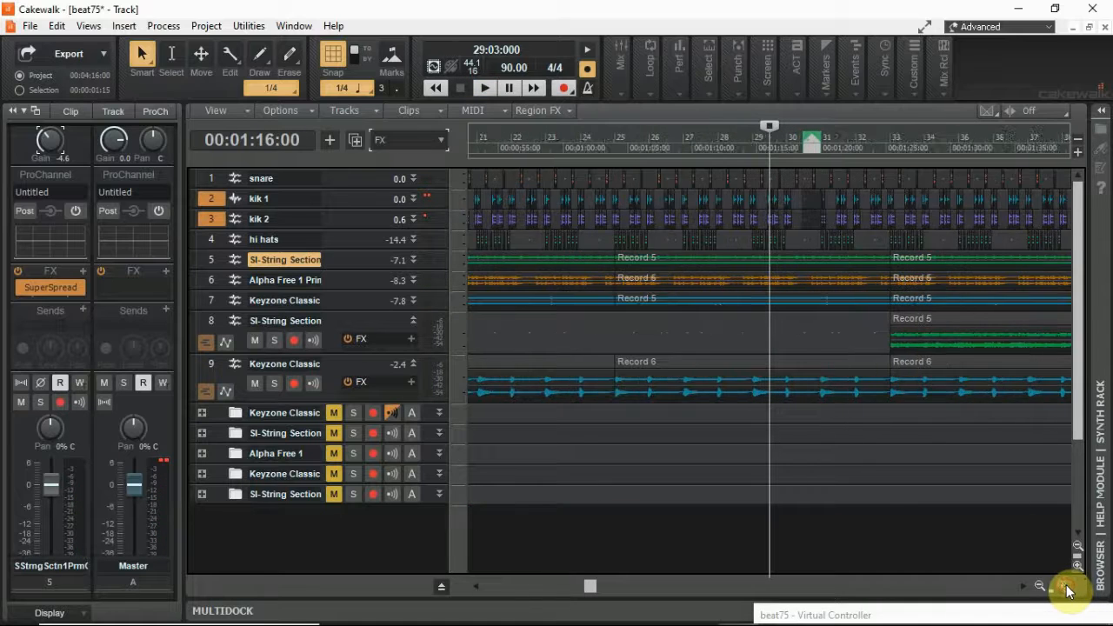
left_click(1066, 589)
left_click(1066, 590)
left_click(1066, 589)
left_click(1064, 590)
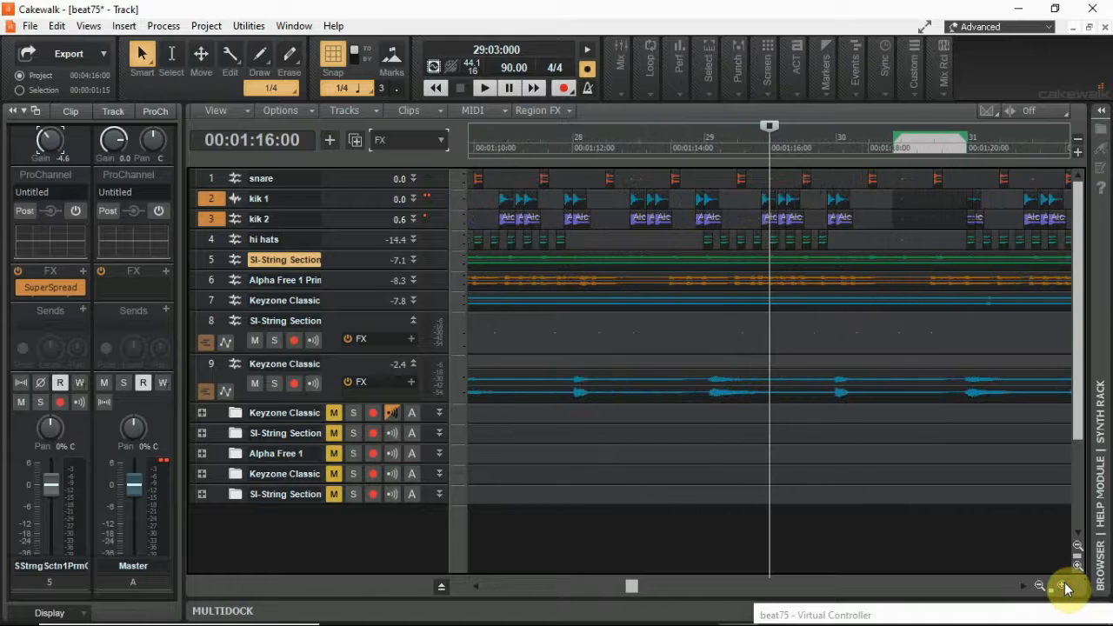
left_click_drag(633, 586, 641, 588)
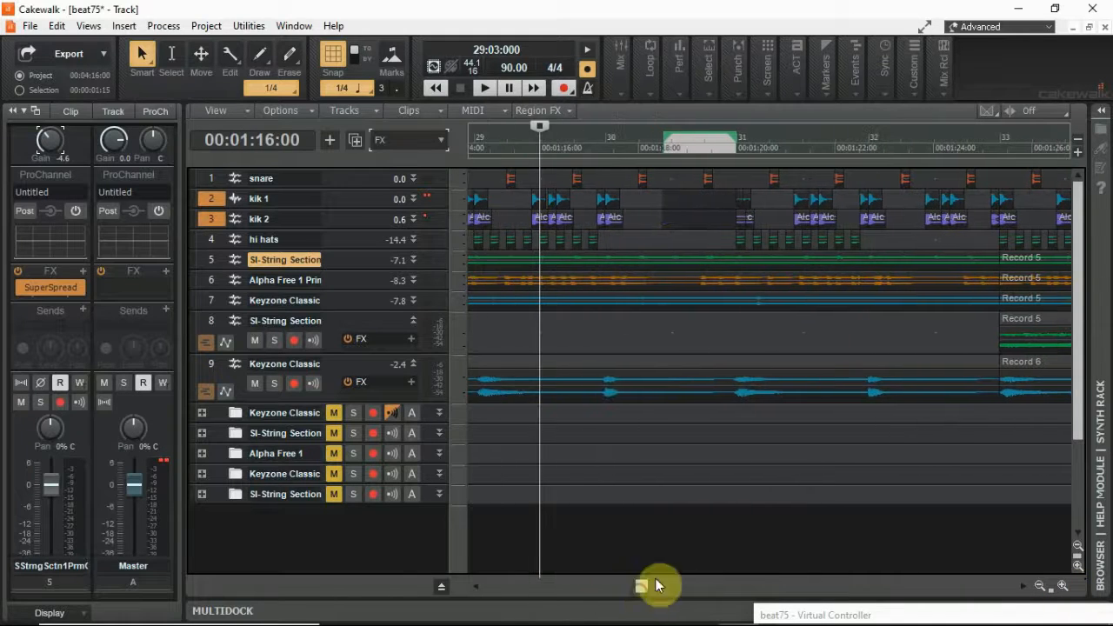
left_click(747, 197)
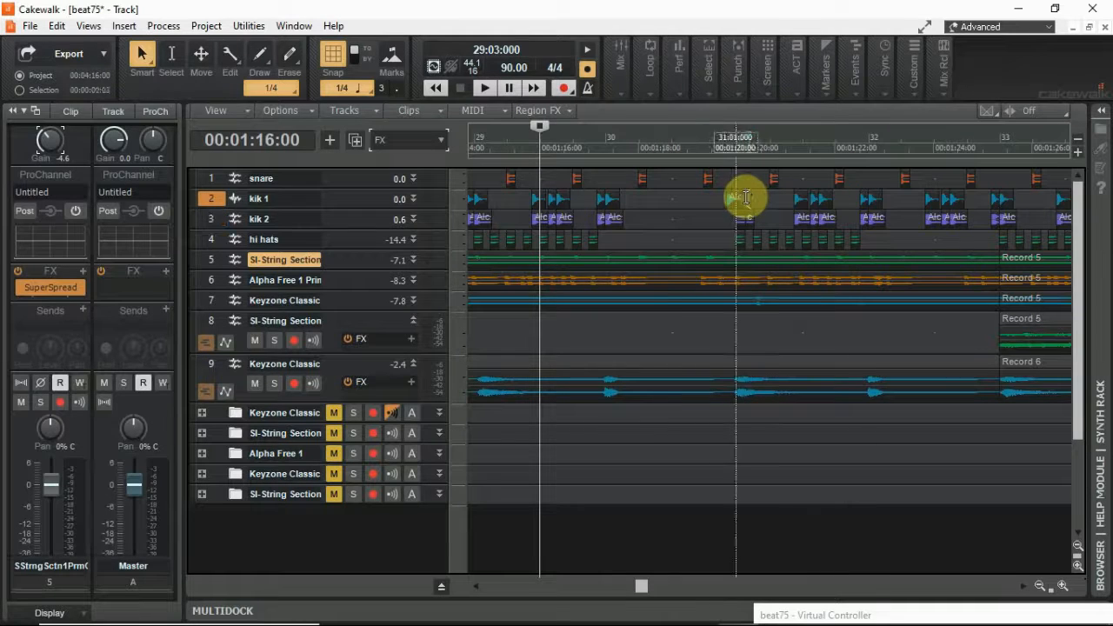
left_click(747, 199)
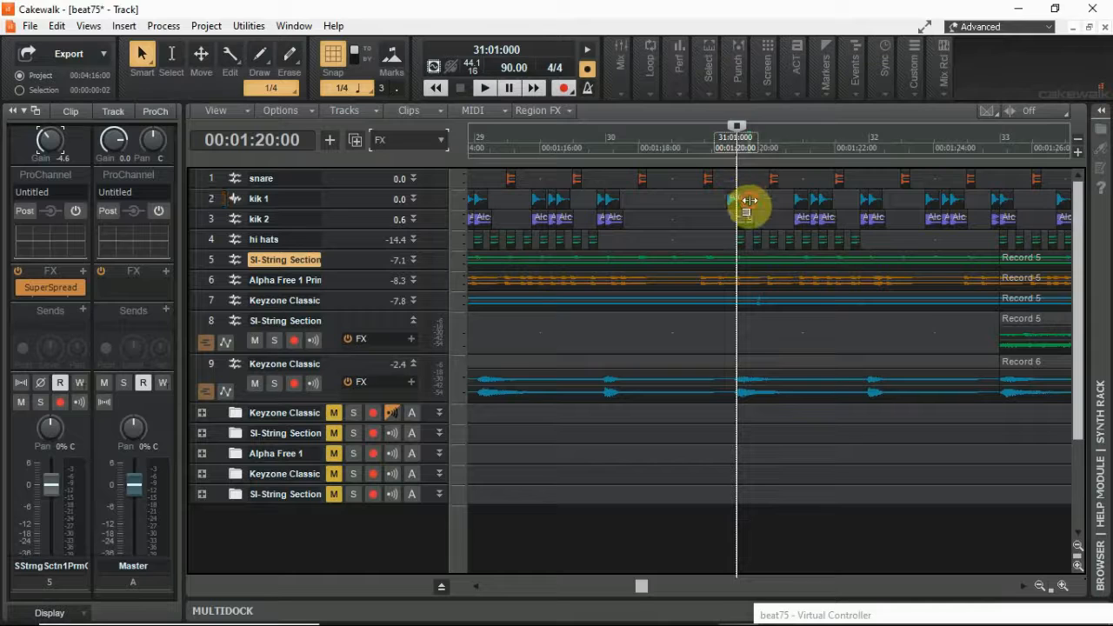
left_click_drag(735, 200, 748, 199)
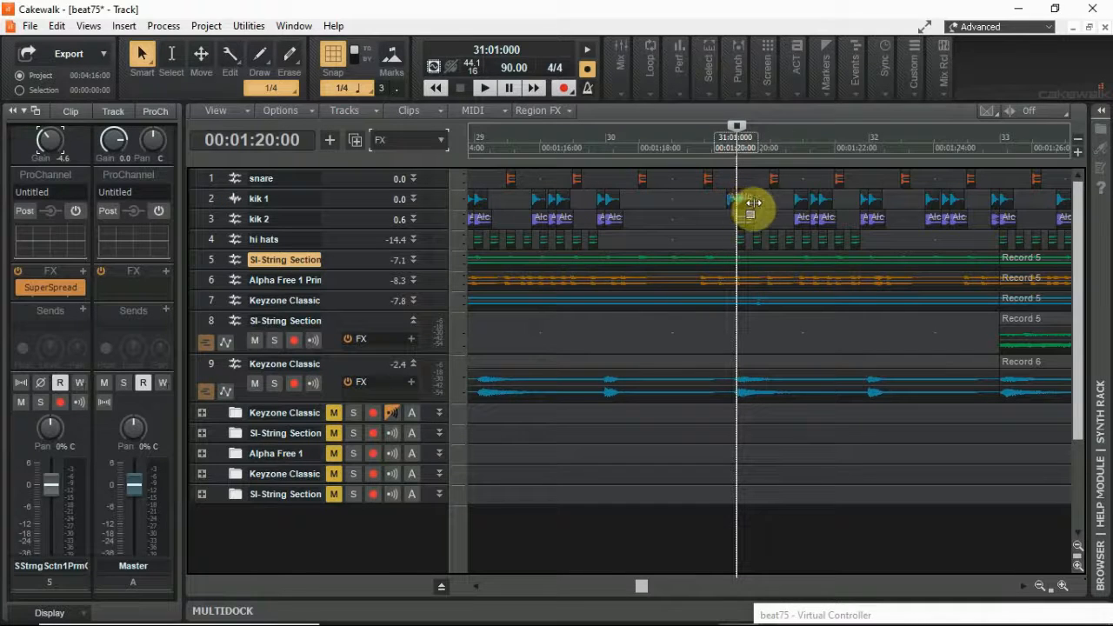
left_click(573, 144)
key("space")
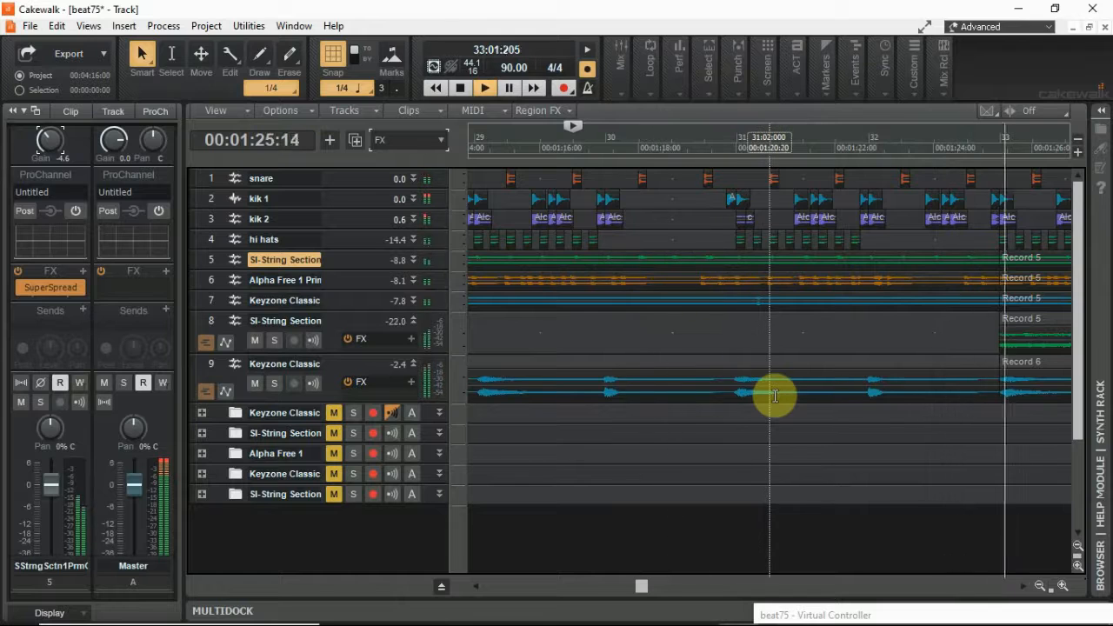
Delete the SI-String Section track 8 clip between bars 41 and 49 during playback
left_click(1042, 590)
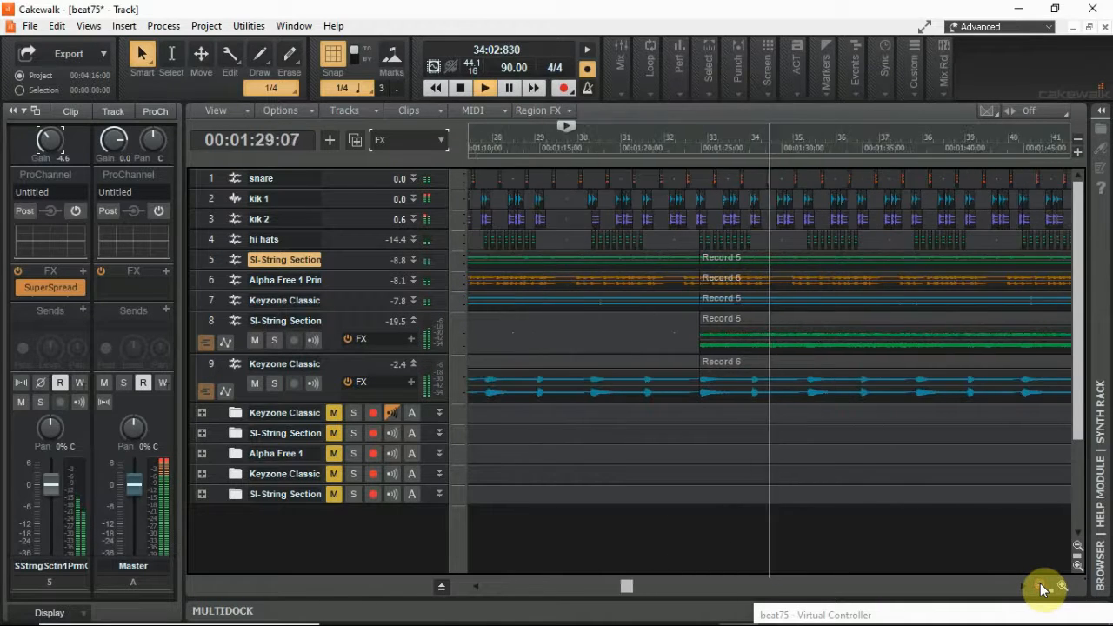
left_click(1040, 584)
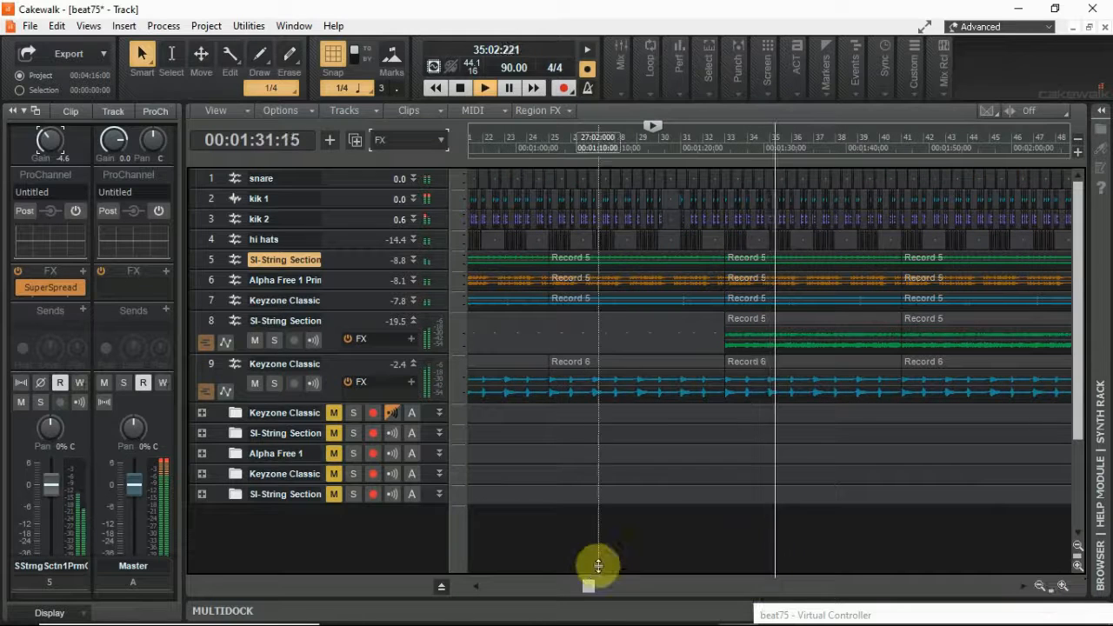
left_click(708, 587)
left_click(708, 587)
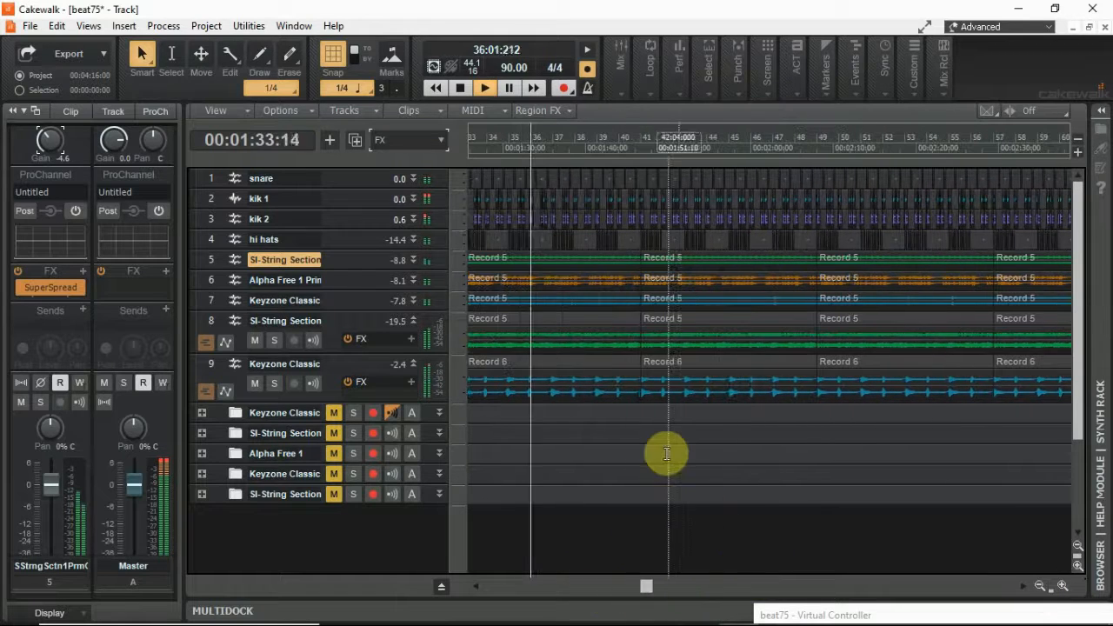
left_click(684, 324)
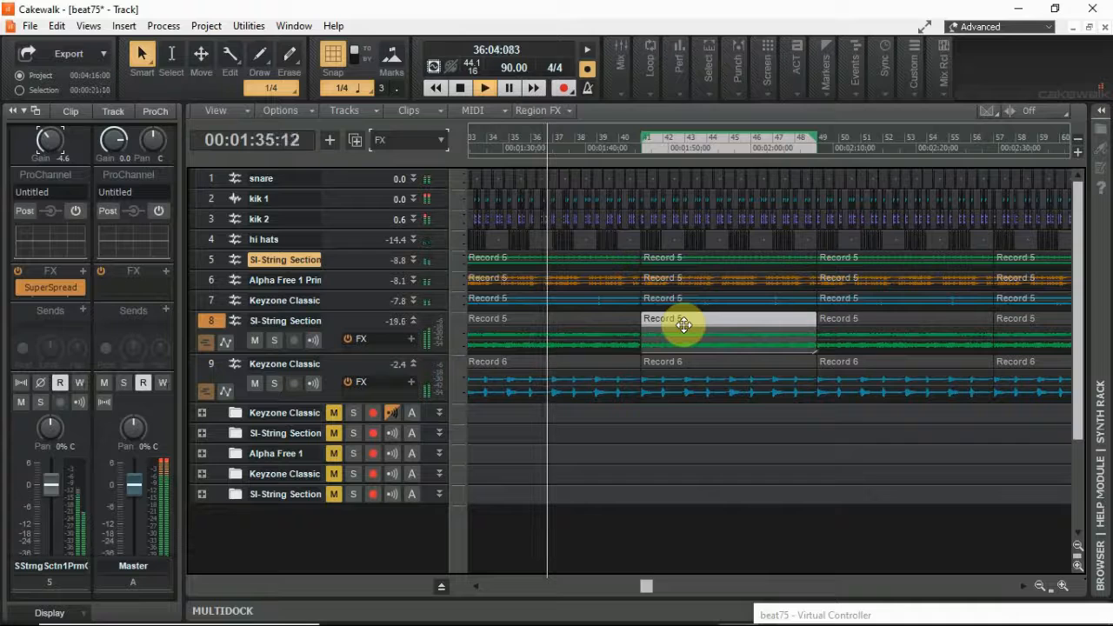
key("Delete")
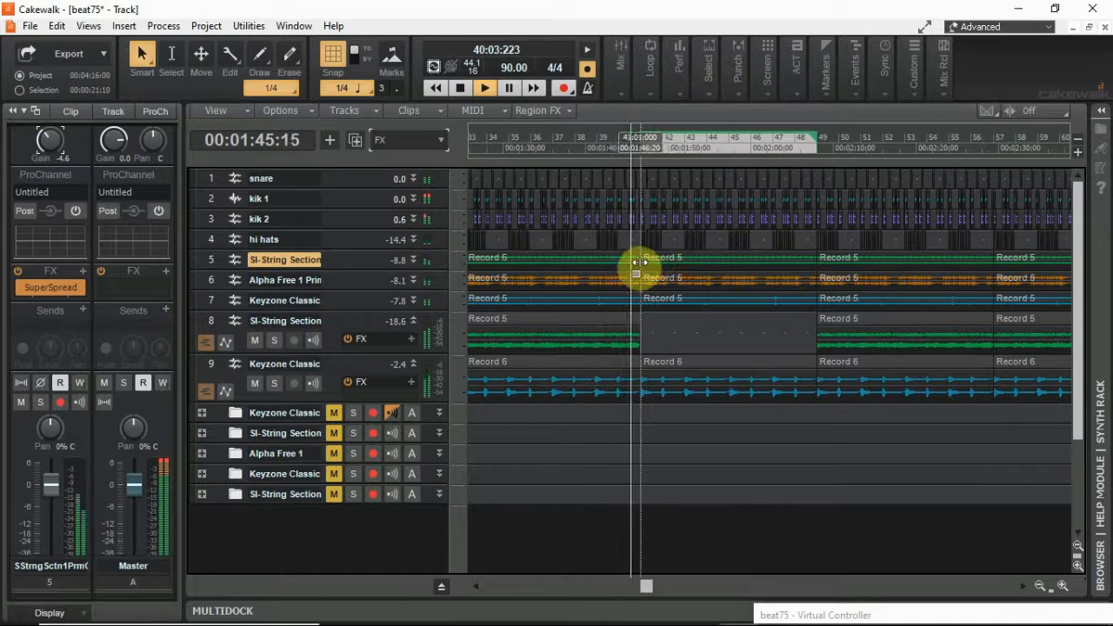
Trim the start of the SI-String Section track 5 clip at bar 41 and delete the remaining clip up to bar 49
left_click_drag(637, 261, 745, 258)
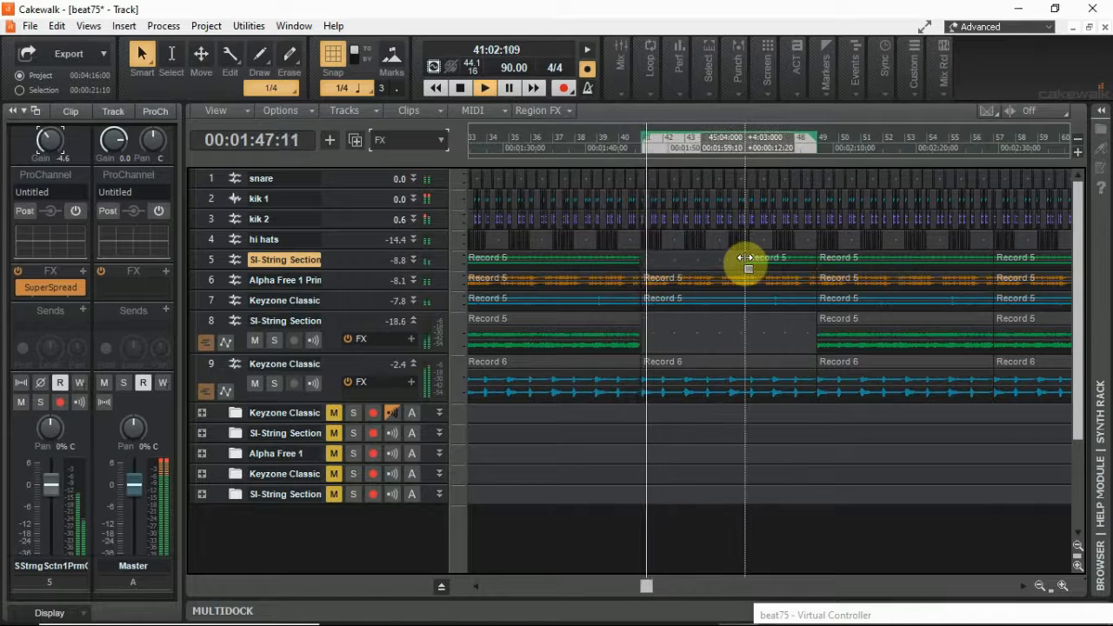
left_click(778, 258)
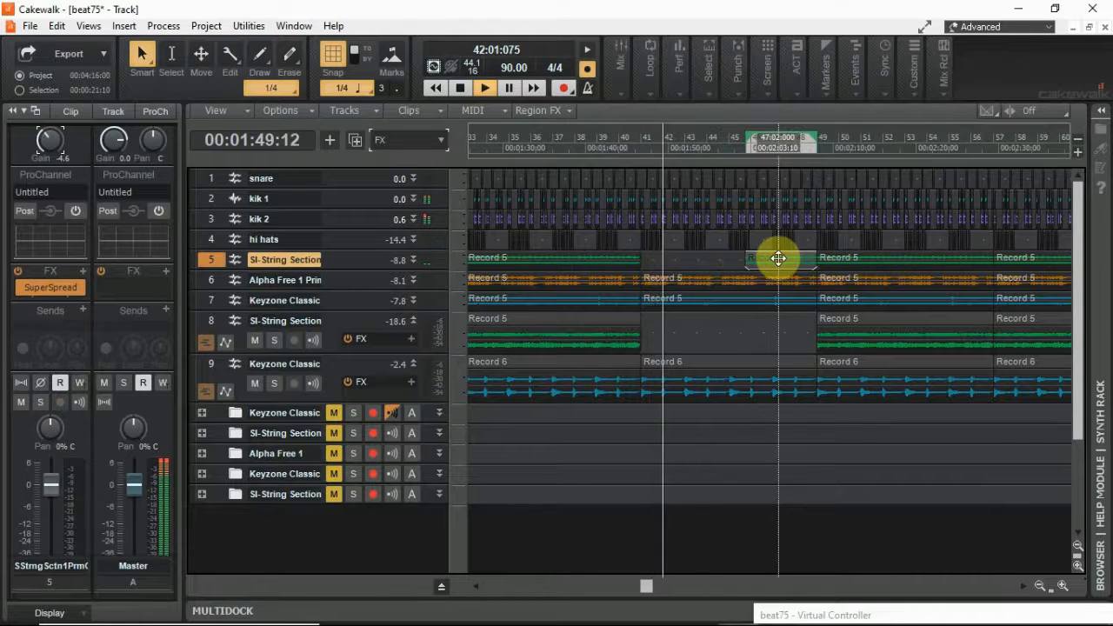
key("Delete")
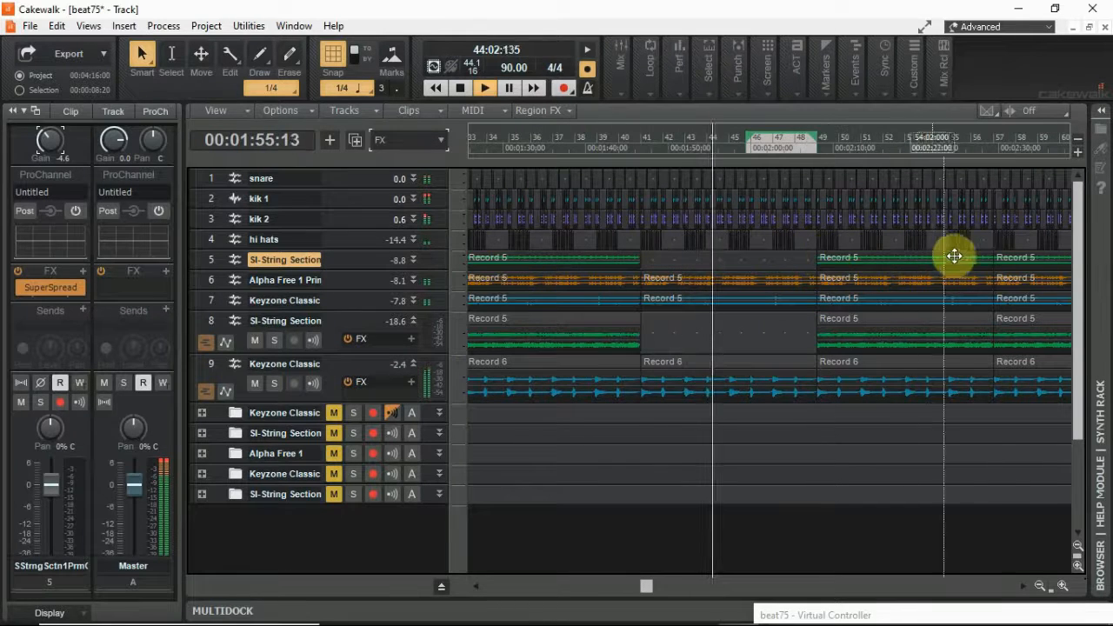
Shorten the string clips starting at measure 49 so track 5's ends at measure 52 and track 8's ends at measure 50
left_click_drag(991, 257, 882, 259)
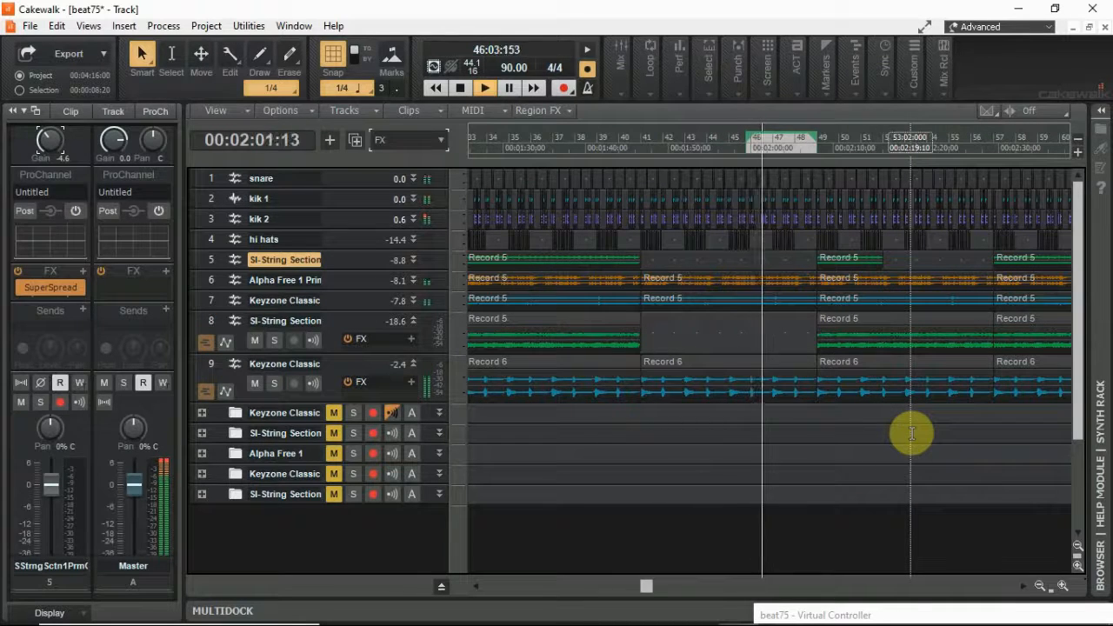
left_click(834, 320)
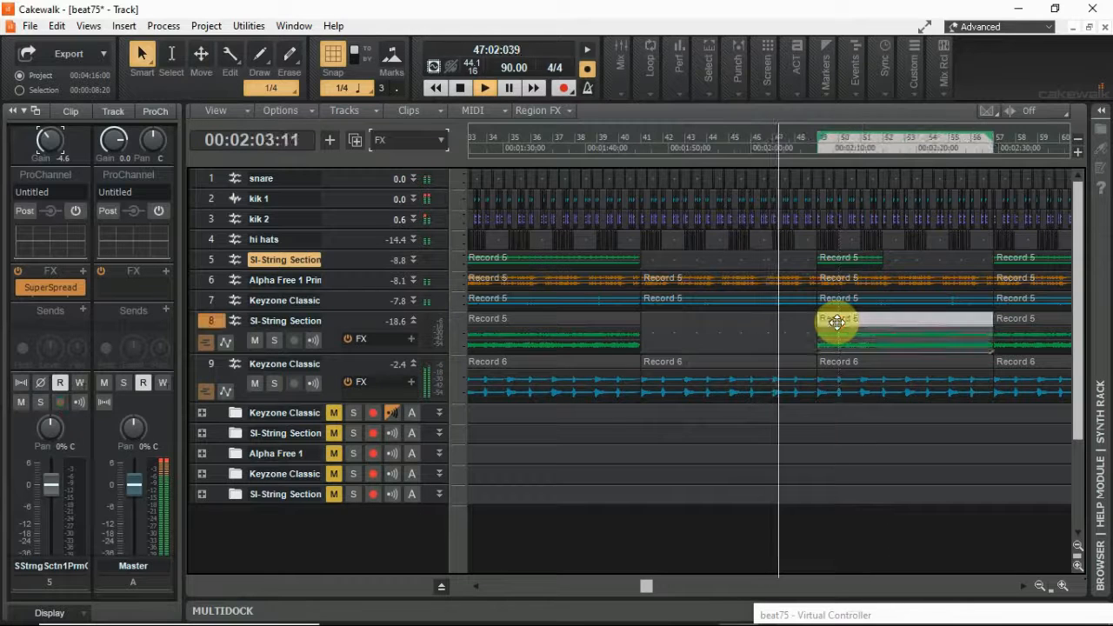
key("Delete")
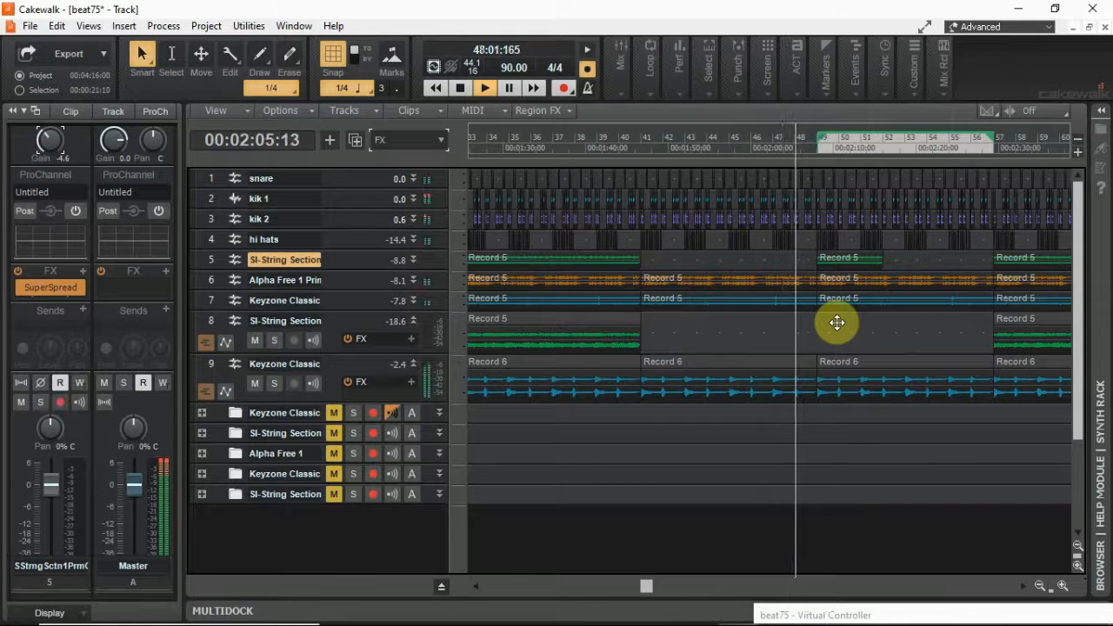
key("ctrl+z")
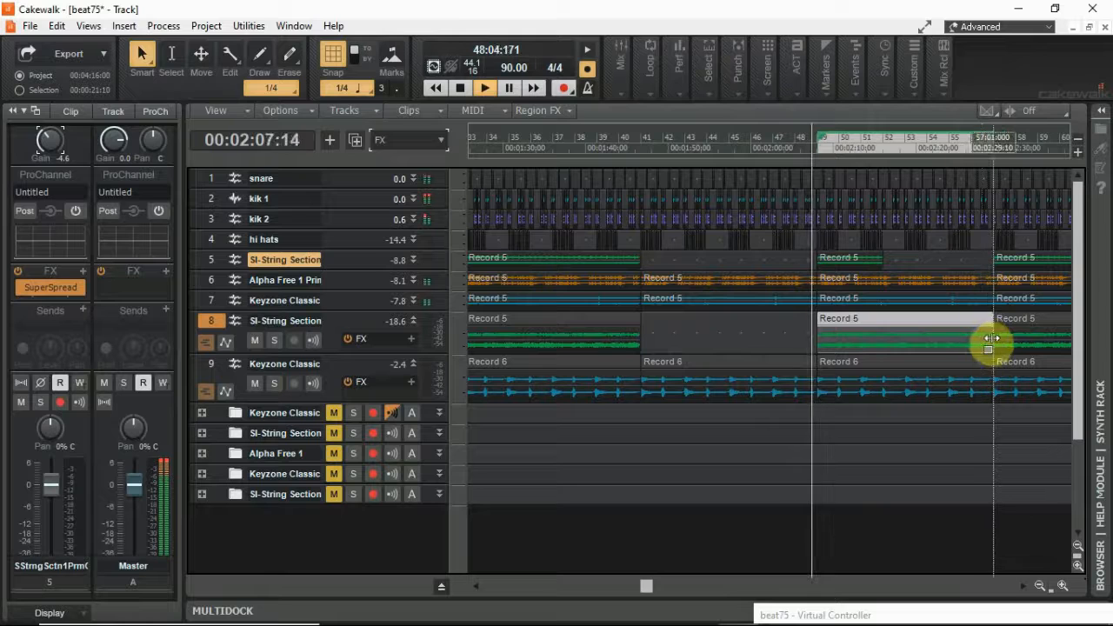
left_click_drag(989, 343, 837, 343)
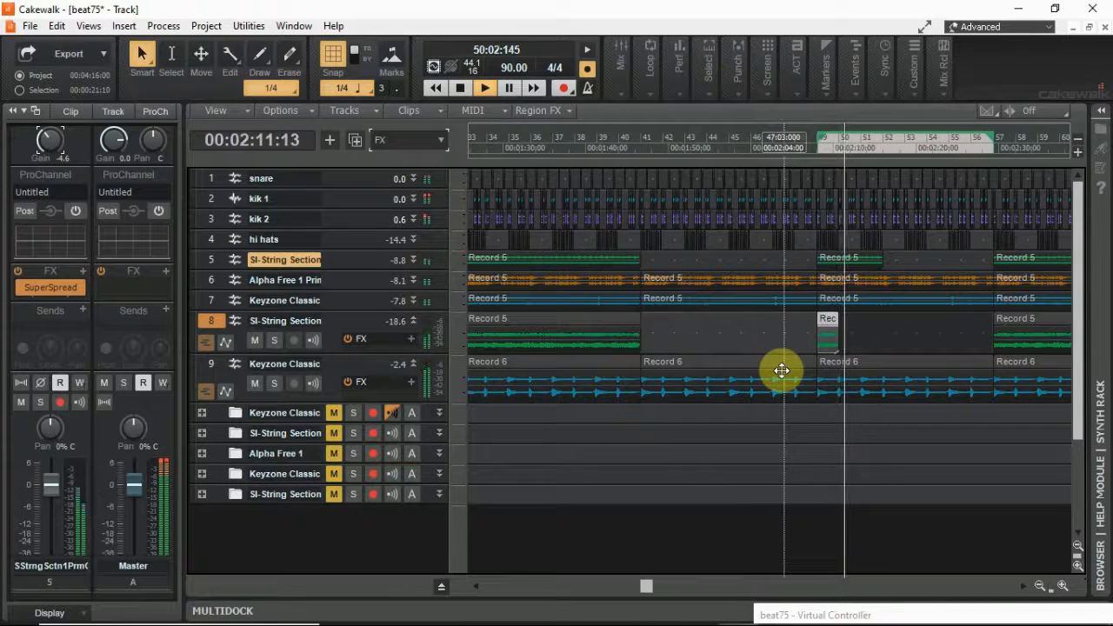
Play the arrangement from 48:02:000 to listen to the shortened string clips
key("space")
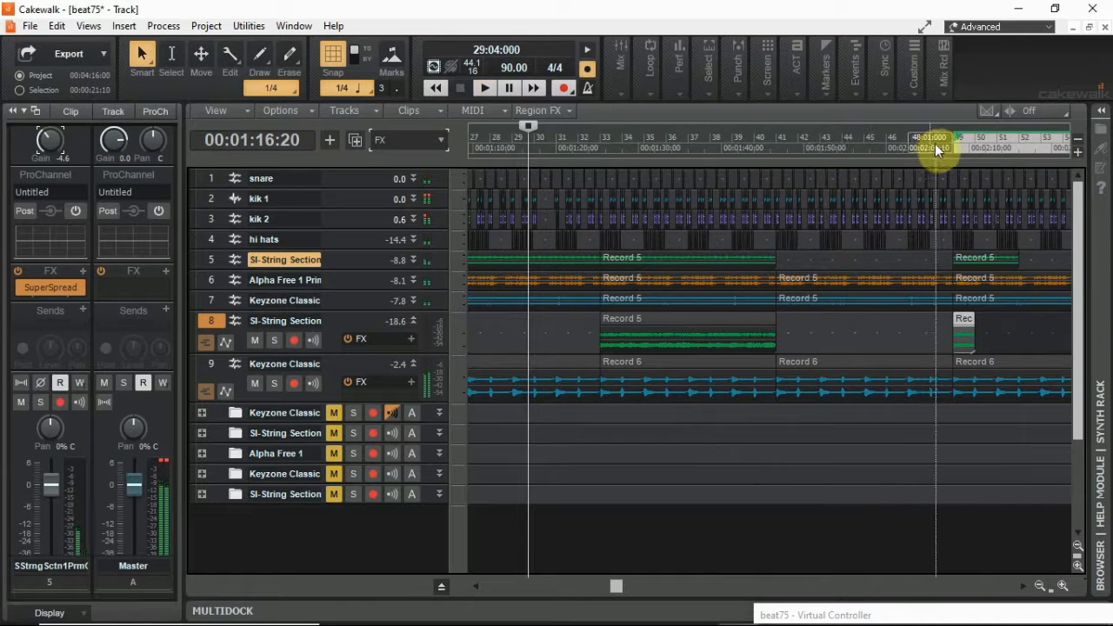
left_click(937, 150)
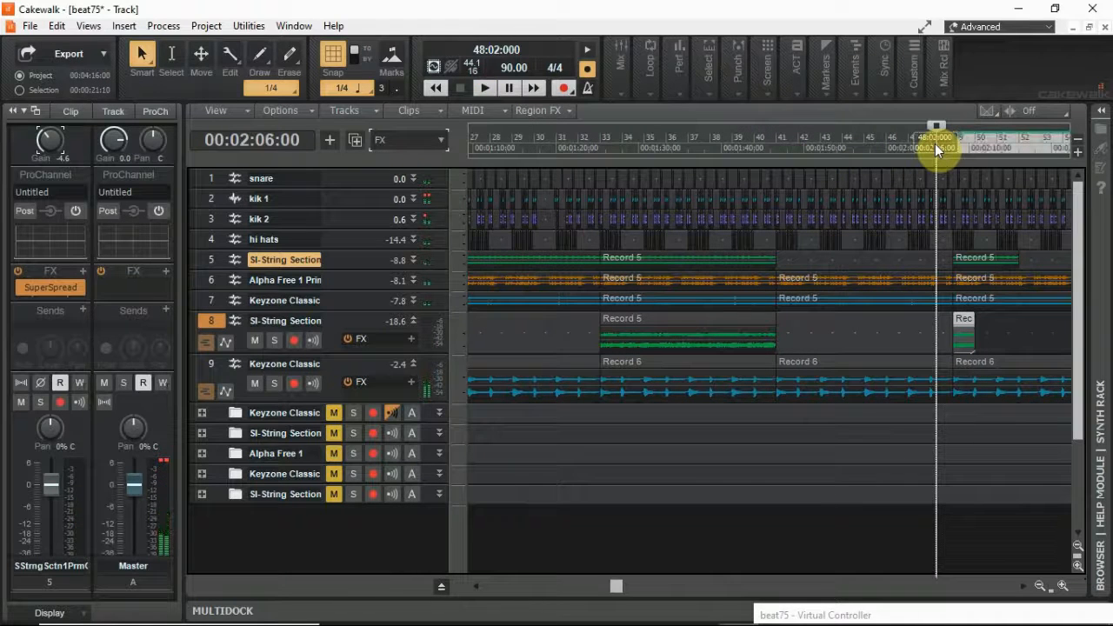
key("space")
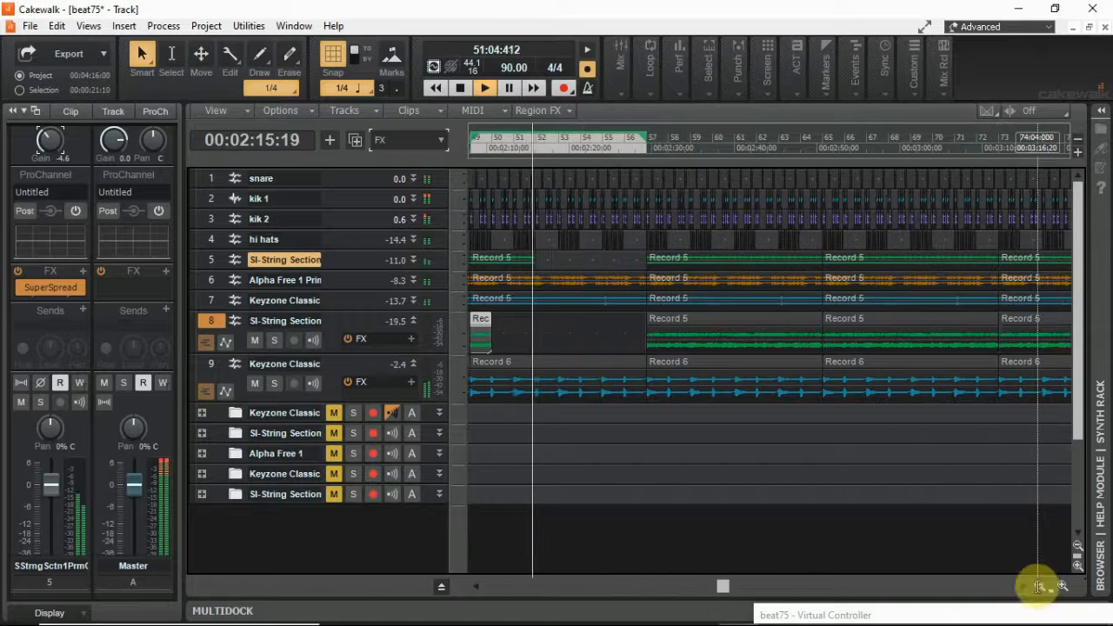
left_click(1040, 586)
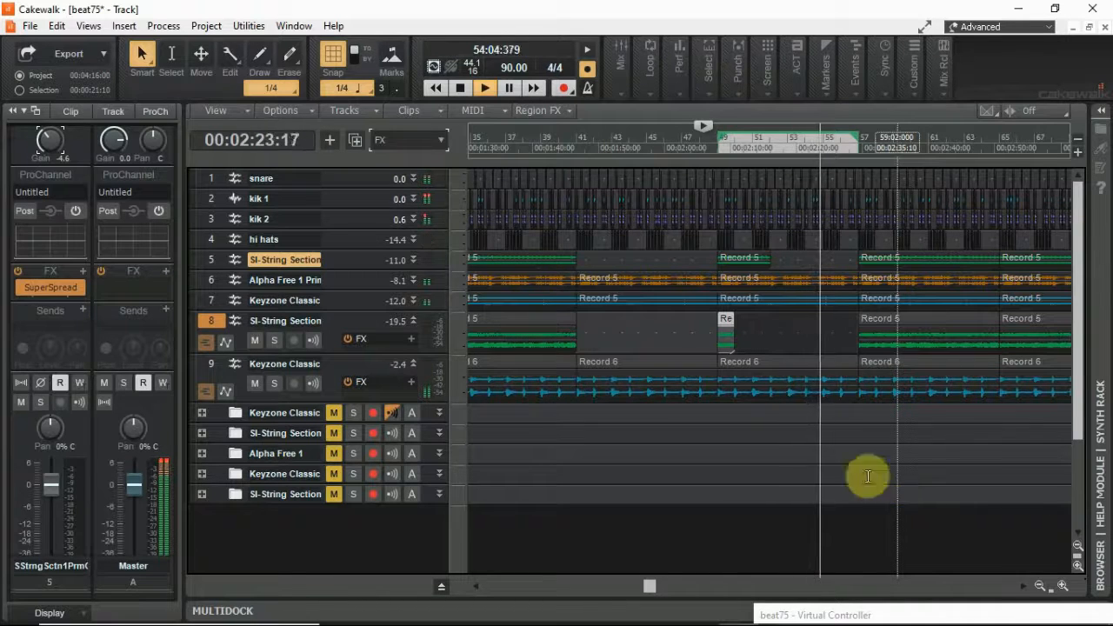
key("space")
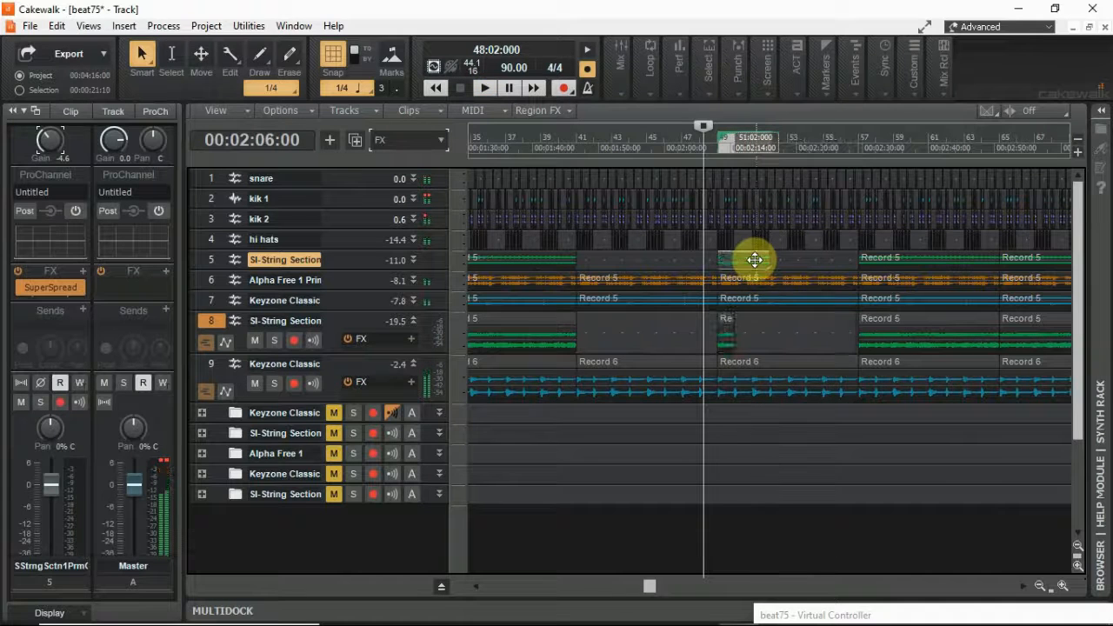
Extend track 5's string clip from measure 49 out to measure 57 and cut a gap in it from measure 52 to 54
left_click(753, 258)
left_click_drag(768, 260, 858, 261)
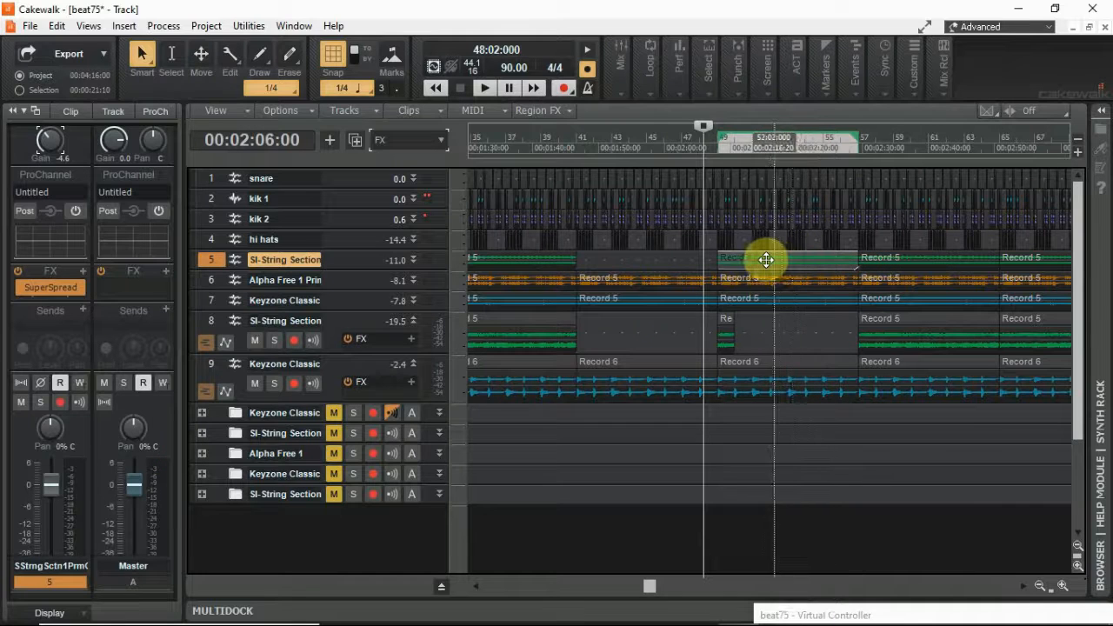
left_click(172, 54)
left_click_drag(754, 257, 802, 258)
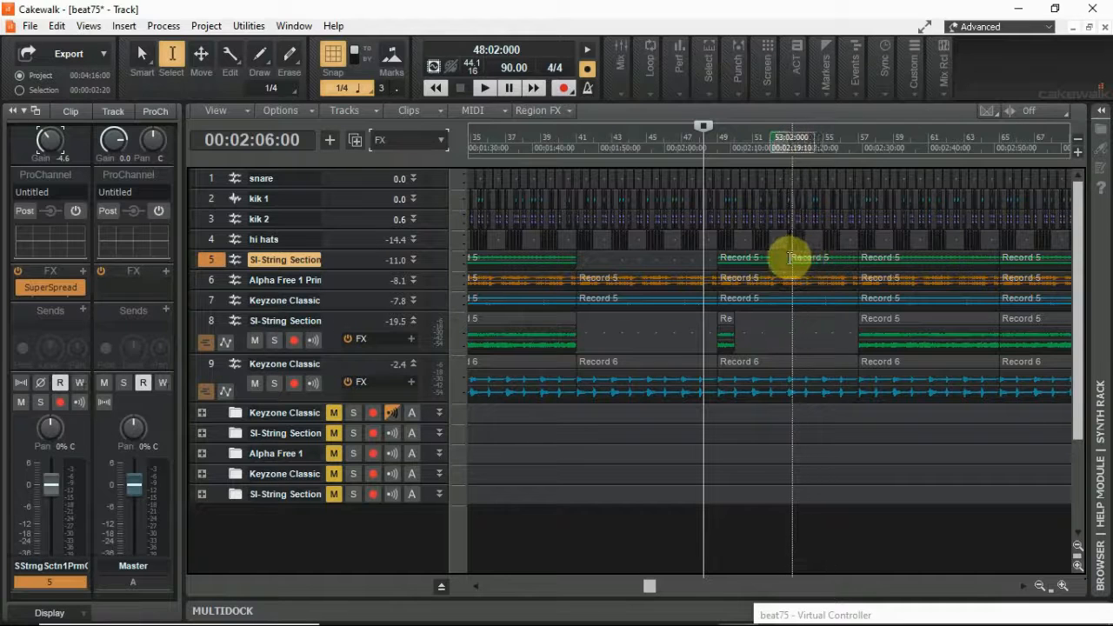
left_click(137, 57)
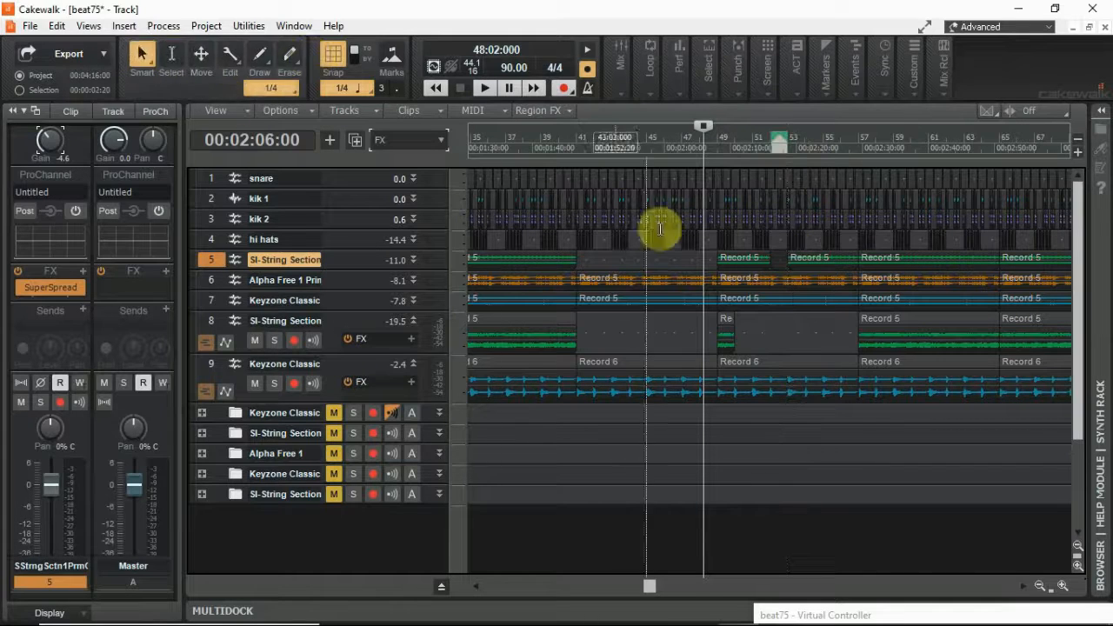
left_click_drag(788, 263, 805, 263)
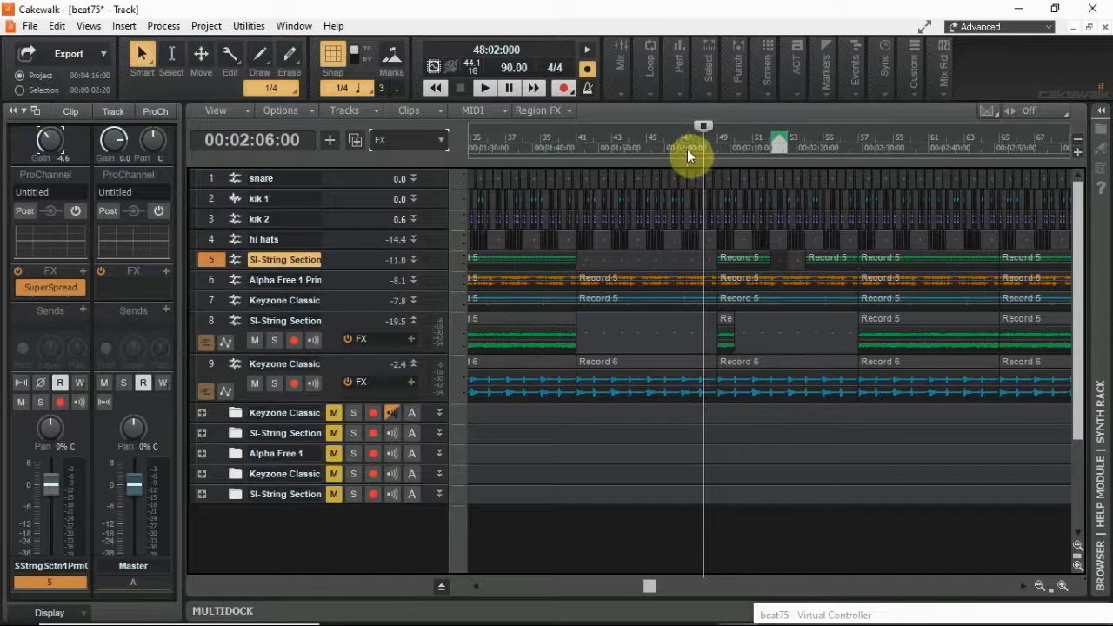
Start playback from 48:02:000 and save the project
key("space")
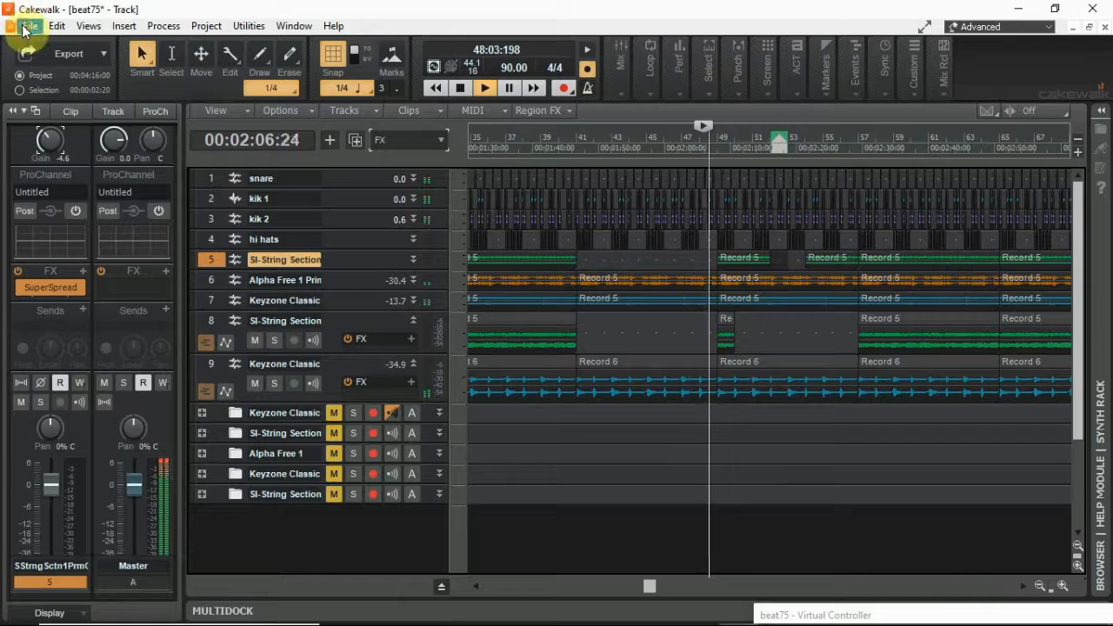
left_click(30, 26)
left_click(47, 133)
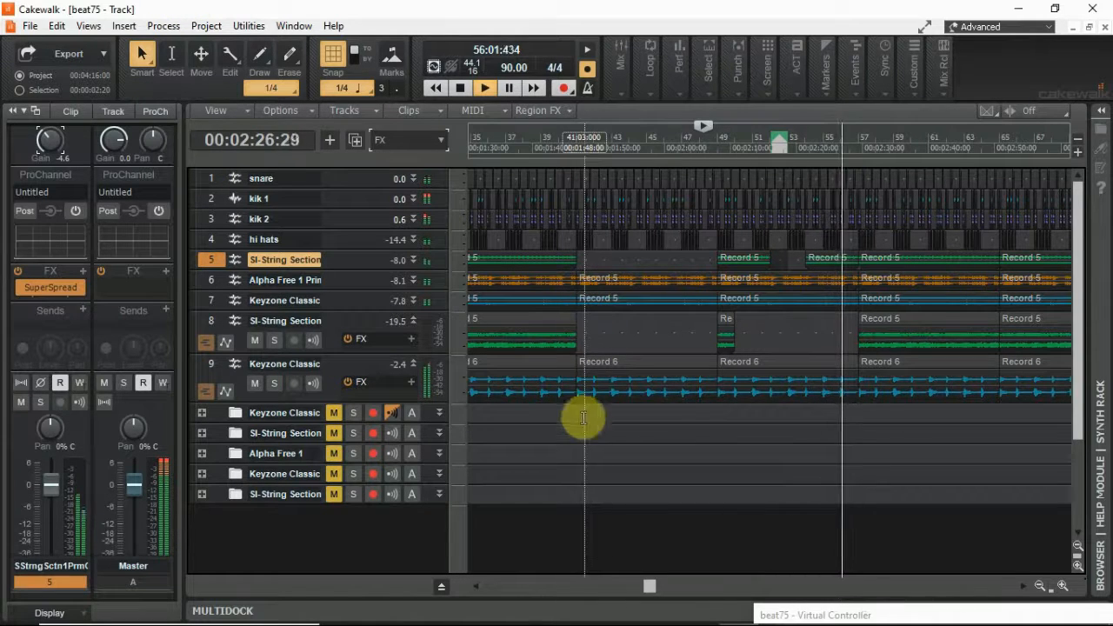
Trim the start of track 6's Alpha Free clip at measure 73 to midway through measure 78
left_click_drag(650, 588, 777, 586)
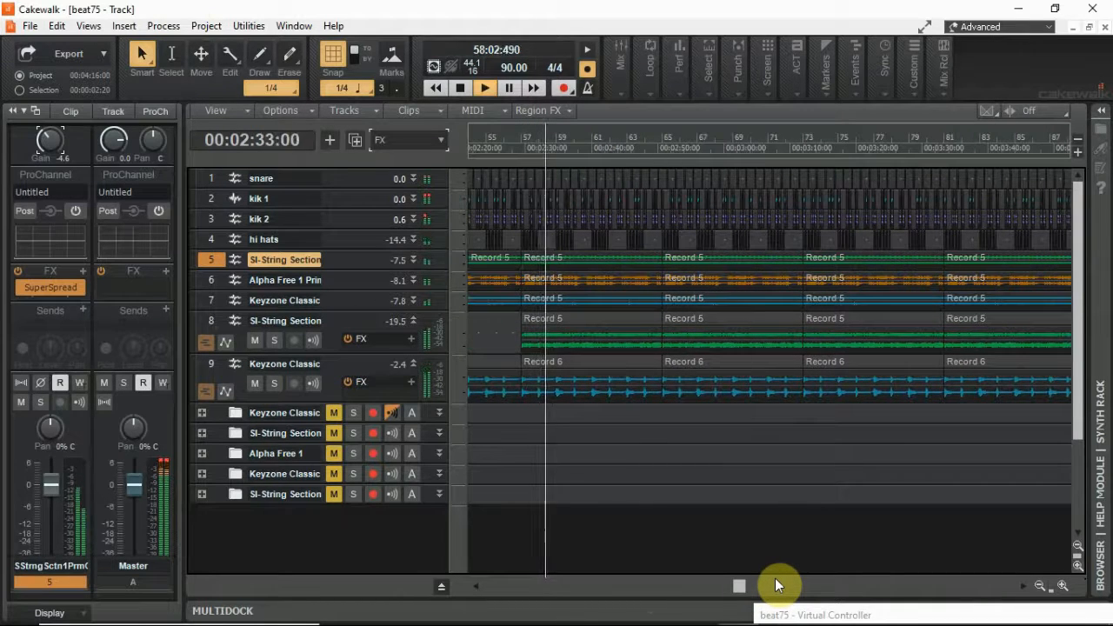
left_click_drag(745, 583, 746, 583)
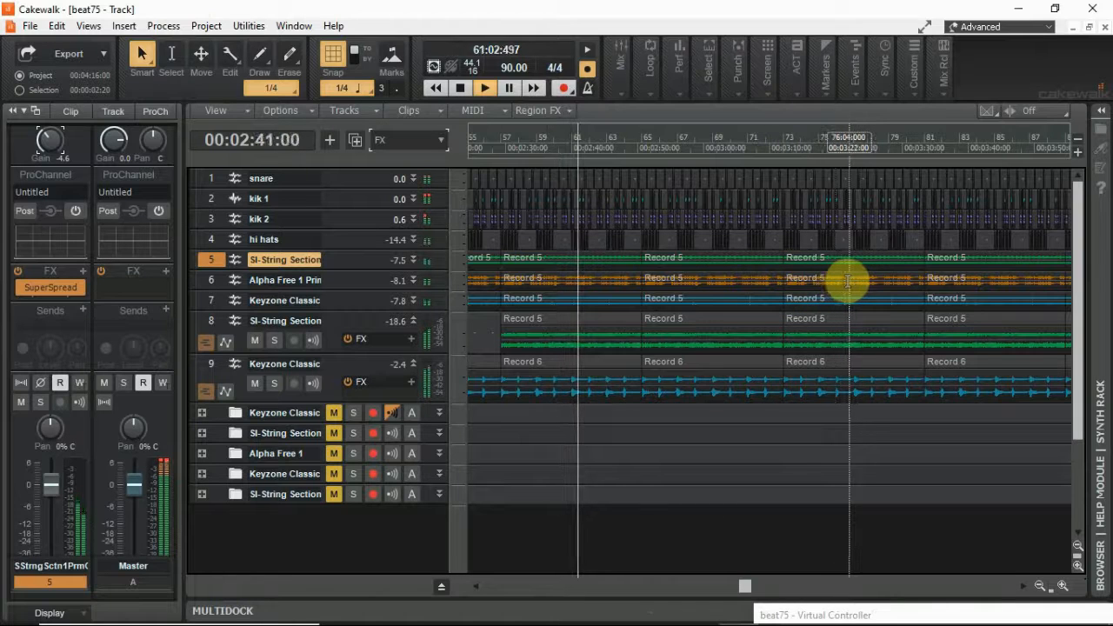
left_click_drag(786, 279, 880, 280)
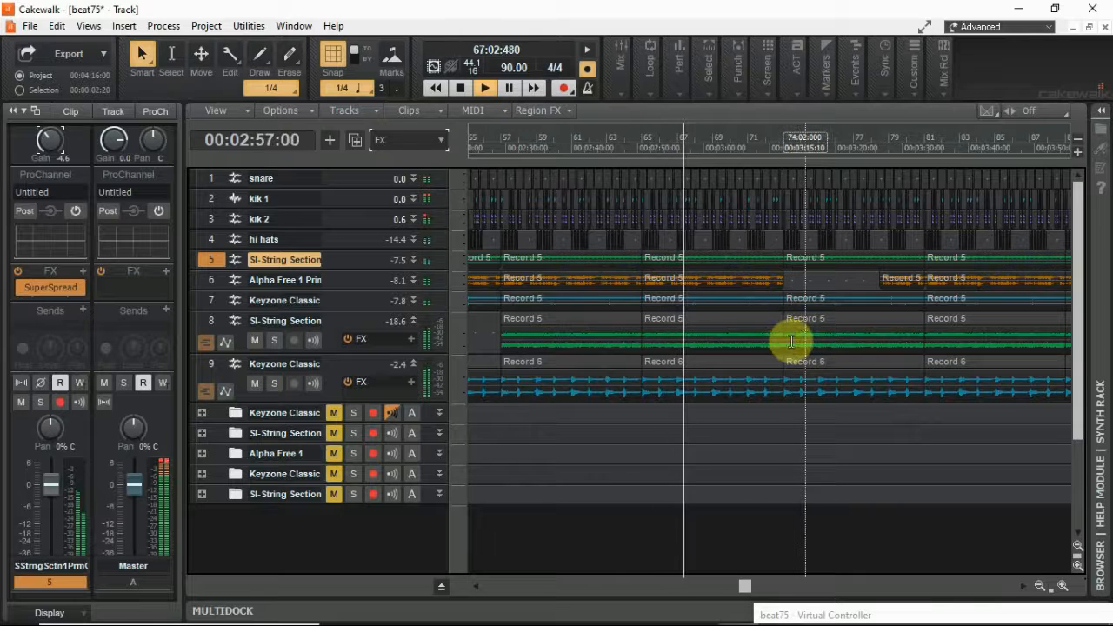
Trim track 8's clip at measure 73 to span 76:02 to 78:01, and delete track 5's clip between measures 73 and 81
left_click_drag(785, 341, 840, 341)
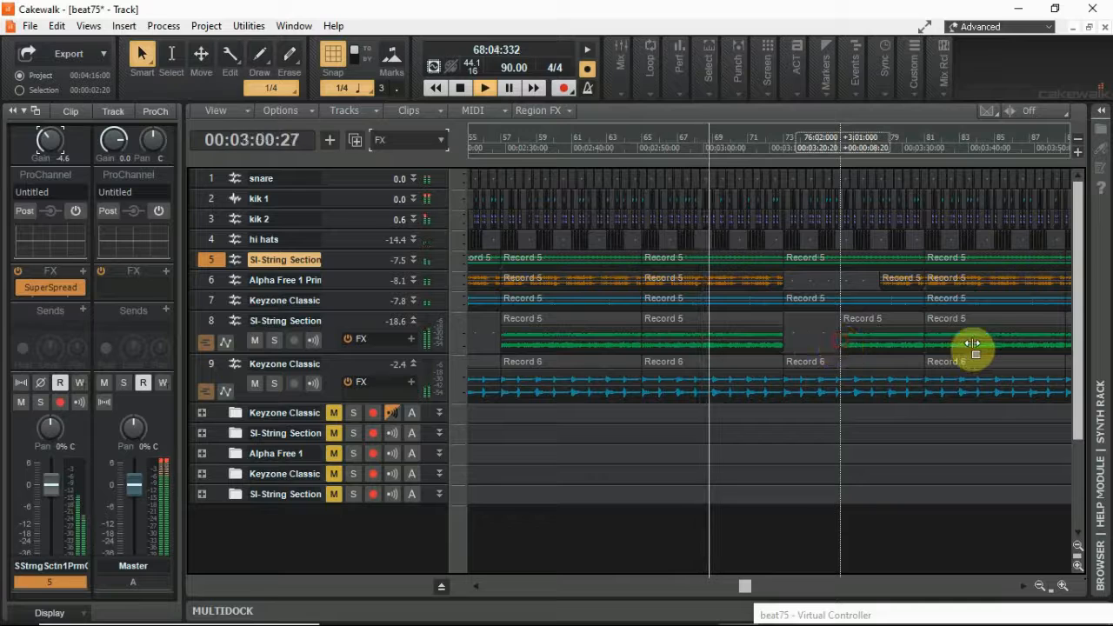
left_click_drag(924, 336, 859, 368)
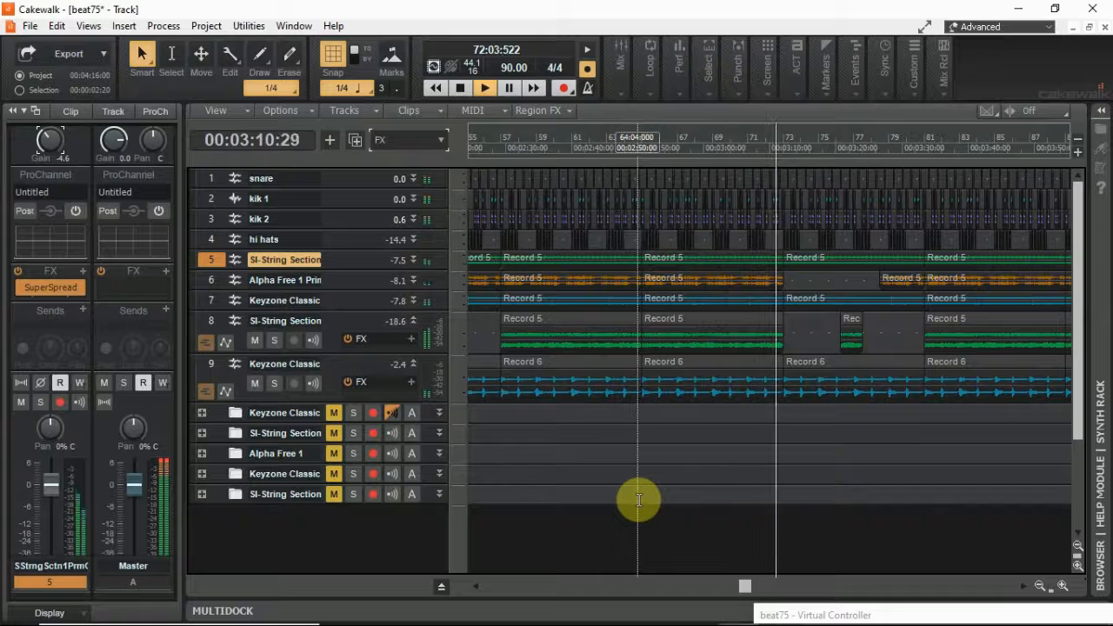
left_click(830, 257)
key("Delete")
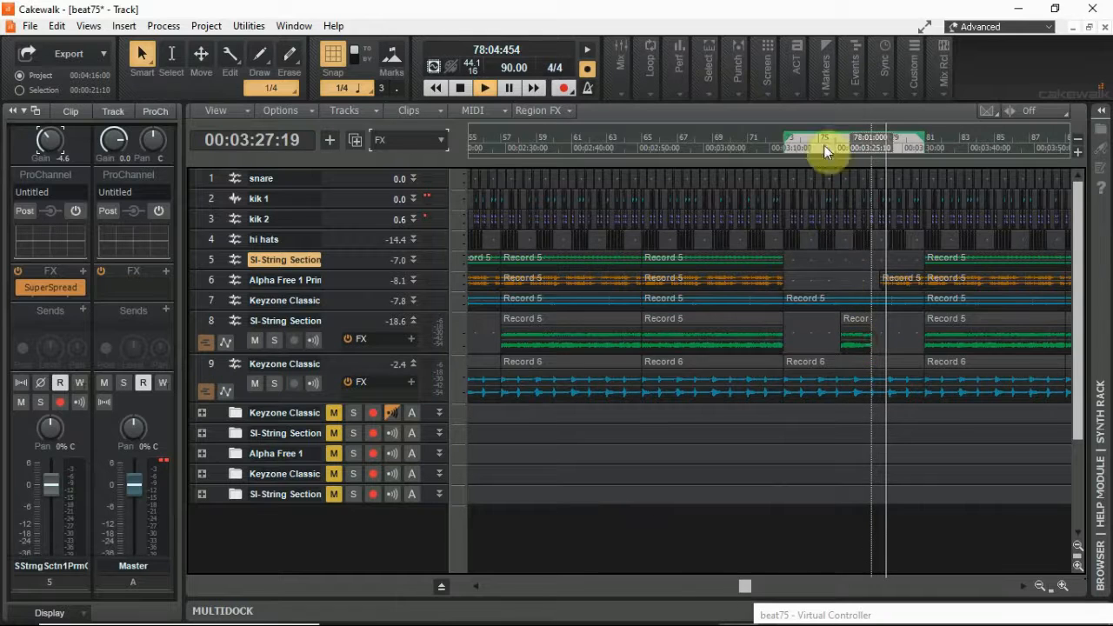
Dismiss the audio dropout notice and play from 72:02:000 to listen to the thinned-out section up to measure 81
key("space")
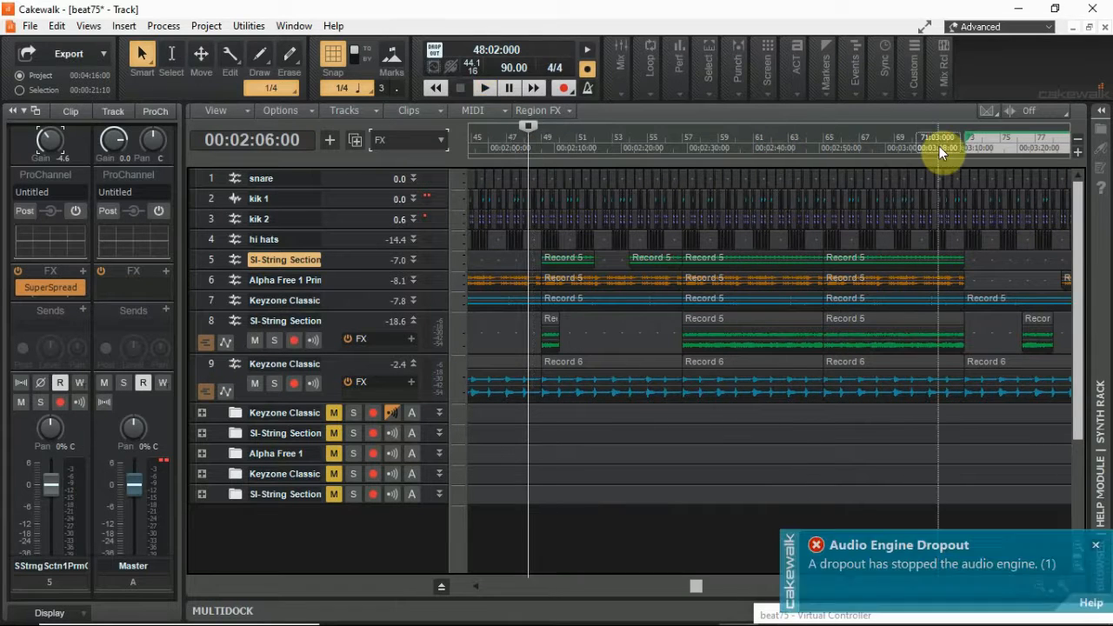
left_click(952, 141)
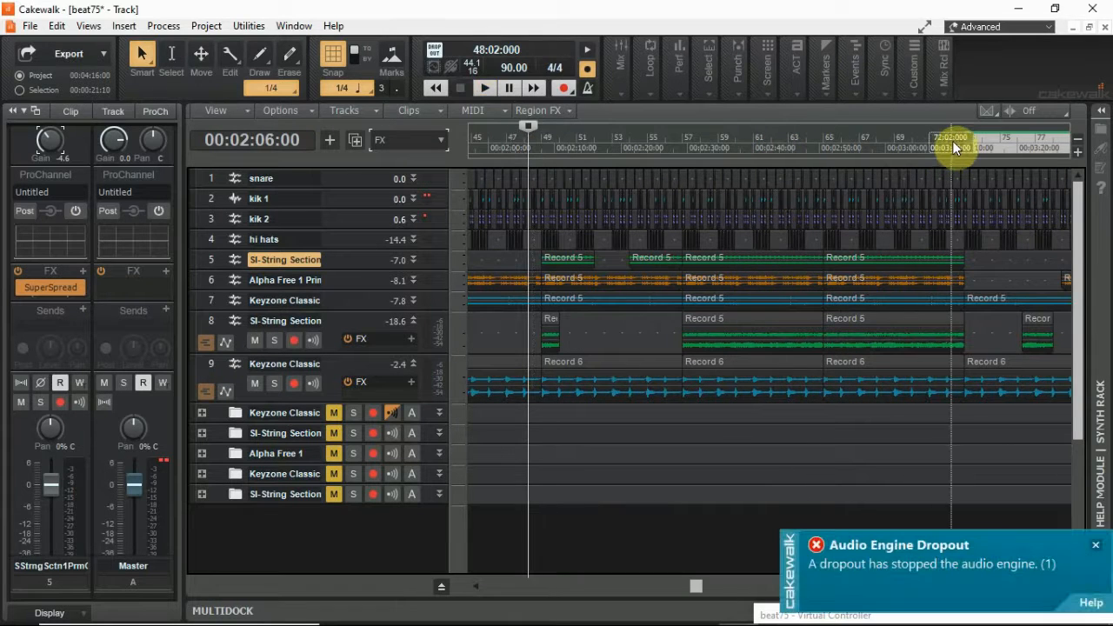
key("space")
left_click(1009, 546)
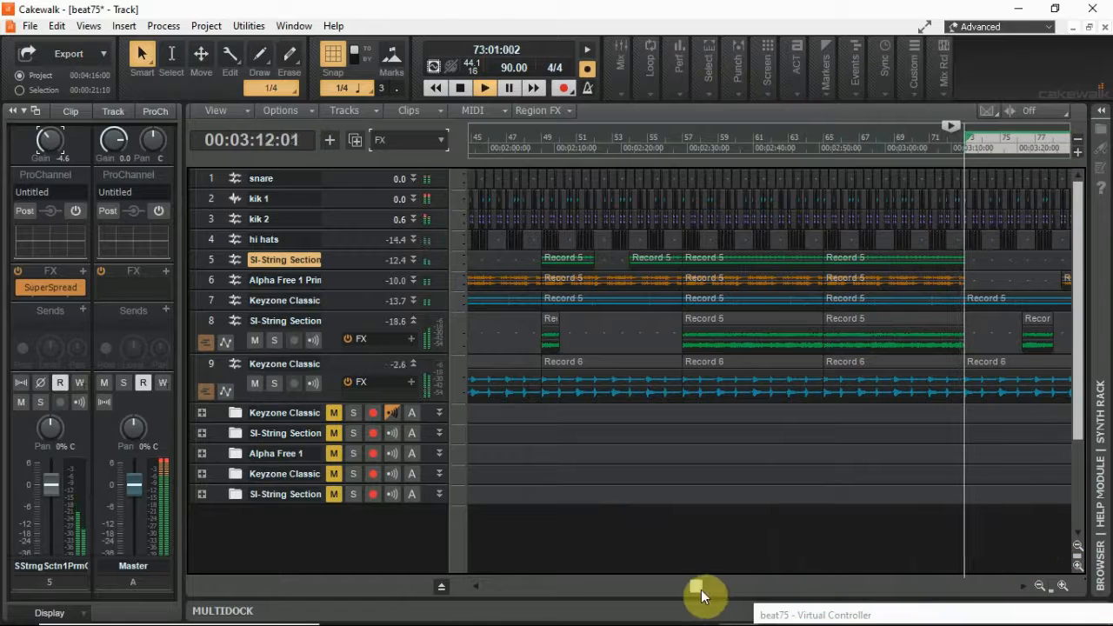
left_click_drag(703, 588, 778, 591)
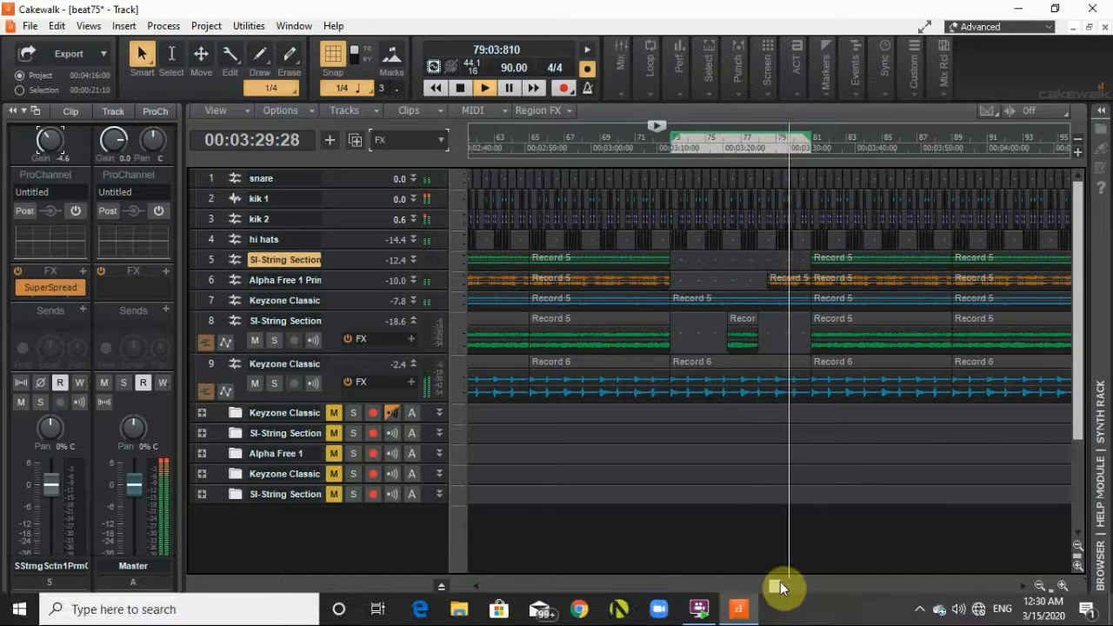
left_click_drag(790, 588, 797, 586)
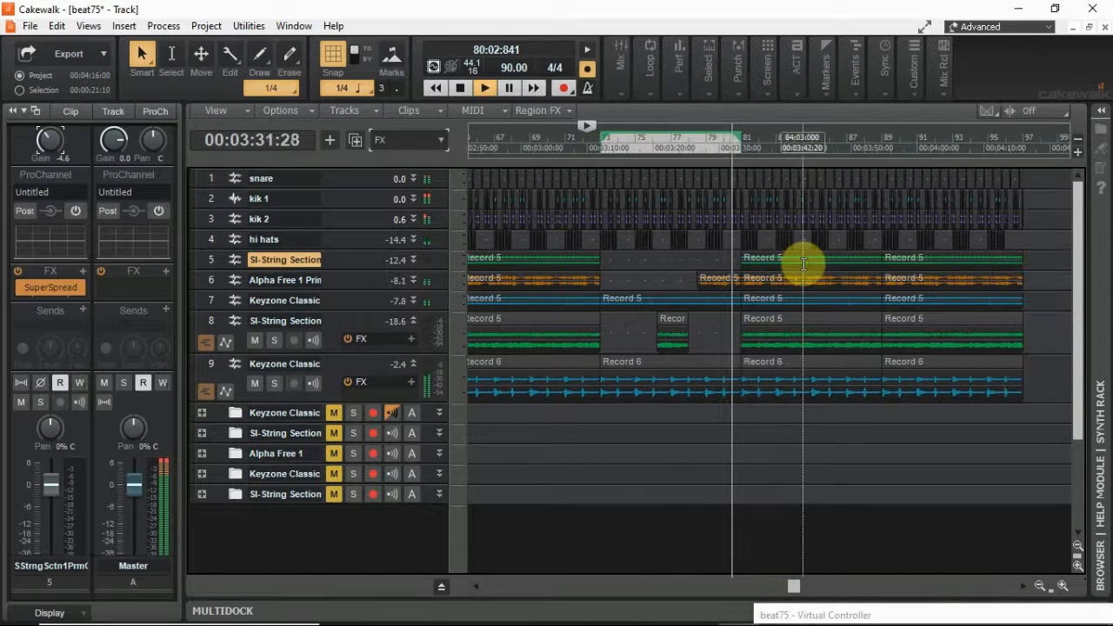
key("space")
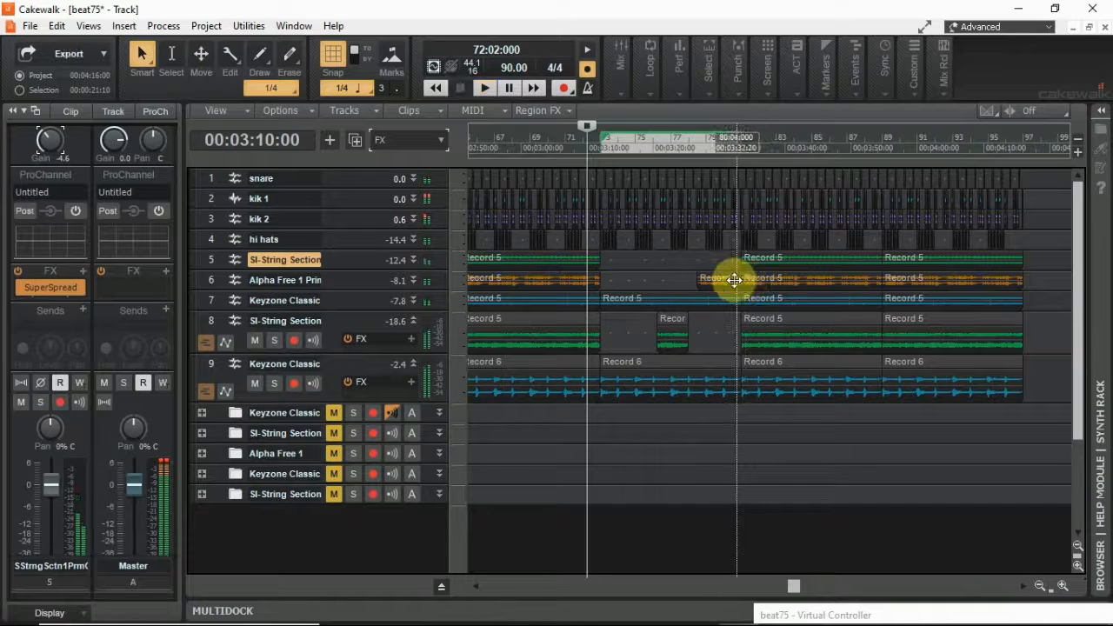
Using a 1/8 snap, cut the last 1.5 beats before measure 81 from tracks 7 and 9, and audition from 79:02:000
left_click(185, 50)
left_click(341, 88)
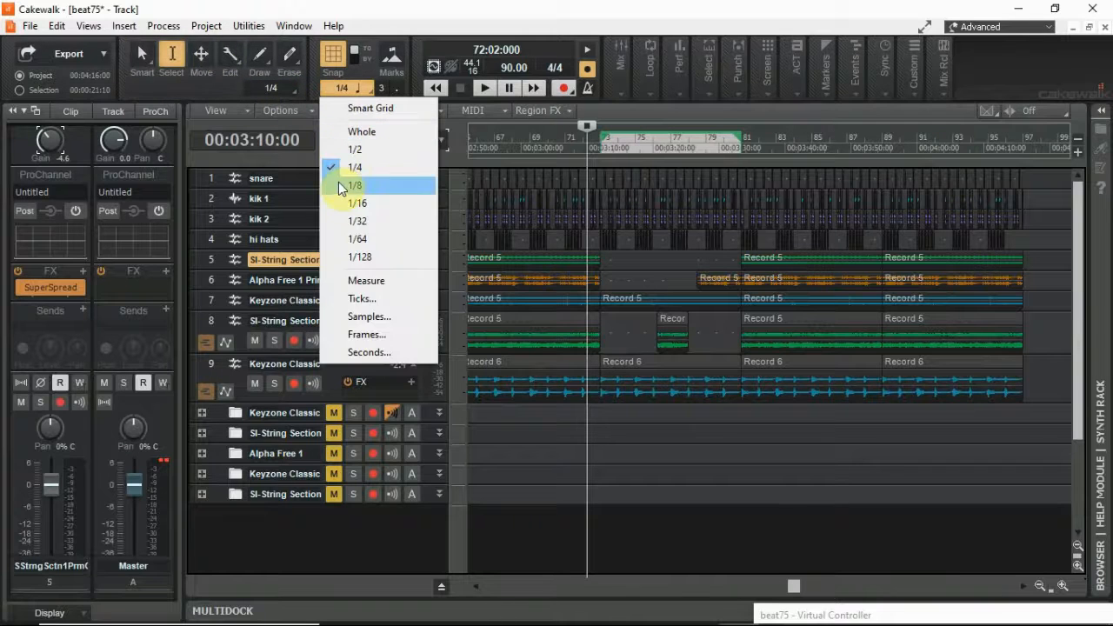
left_click(338, 182)
left_click_drag(727, 371, 708, 134)
key("space")
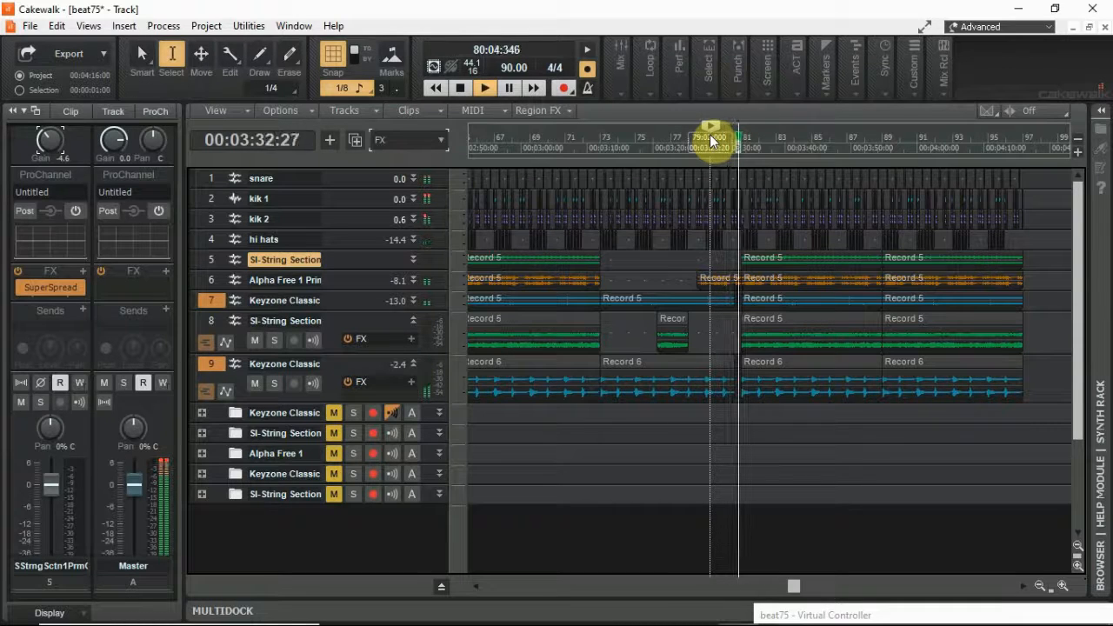
key("space")
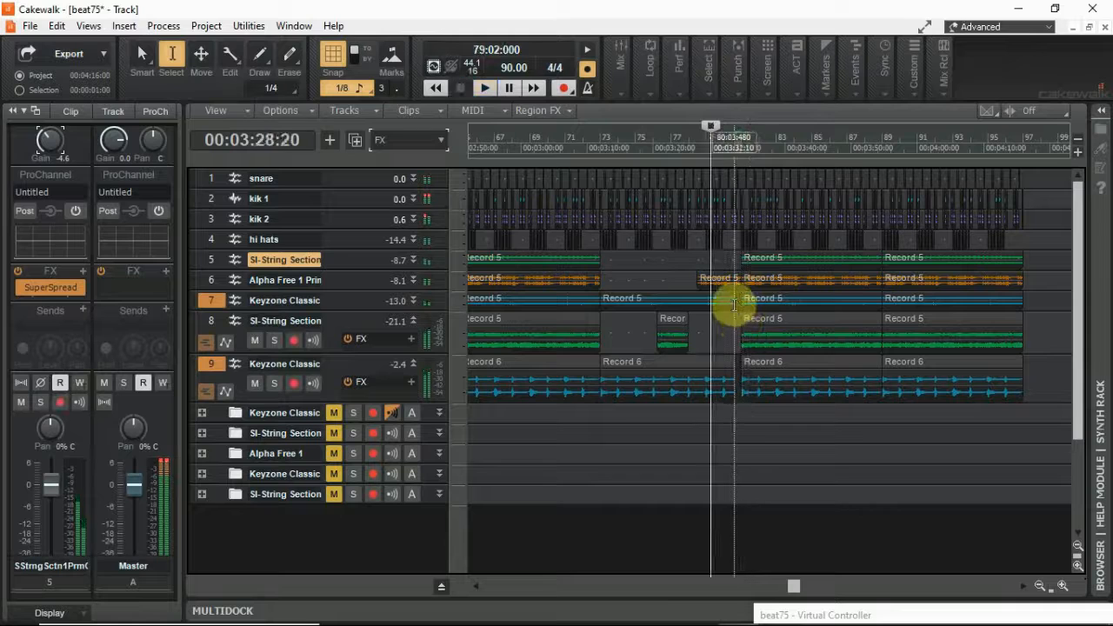
Extend the gaps before measure 81 on tracks 9 and 7 back to 80:02:000, and cut the last 1.5 beats from track 6's clip
left_click(729, 393)
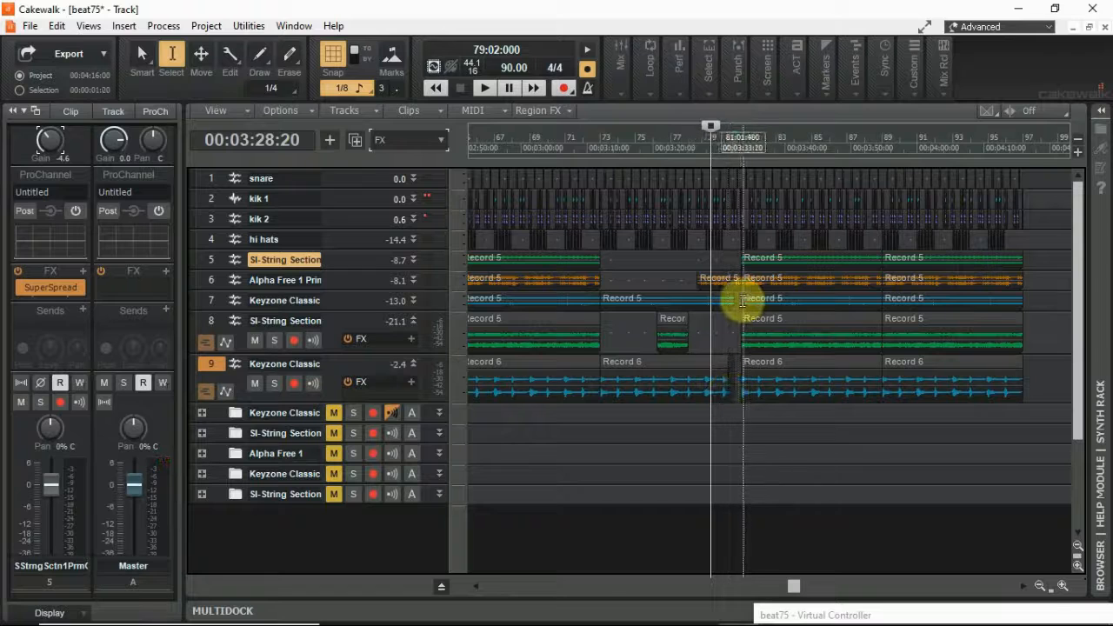
left_click(729, 306)
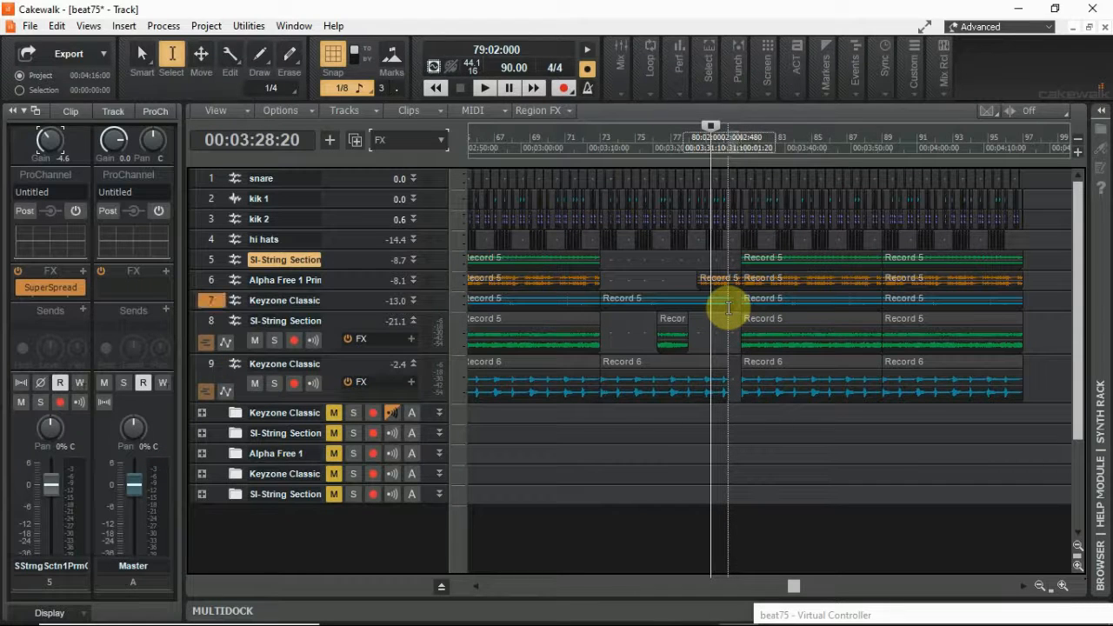
left_click_drag(729, 308, 741, 284)
key("Delete")
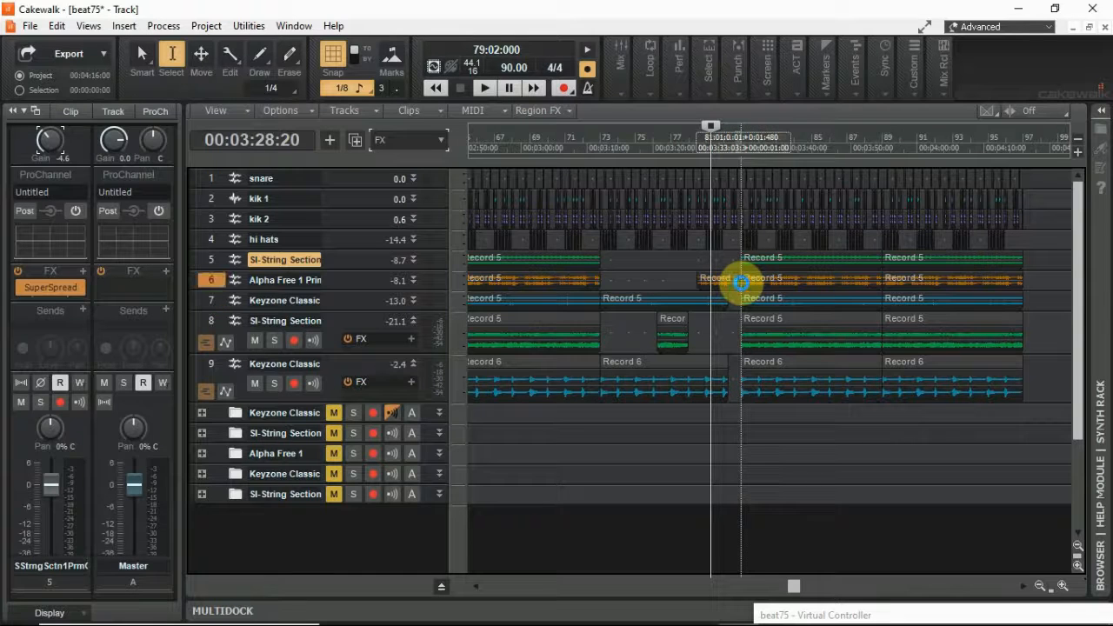
key("Delete")
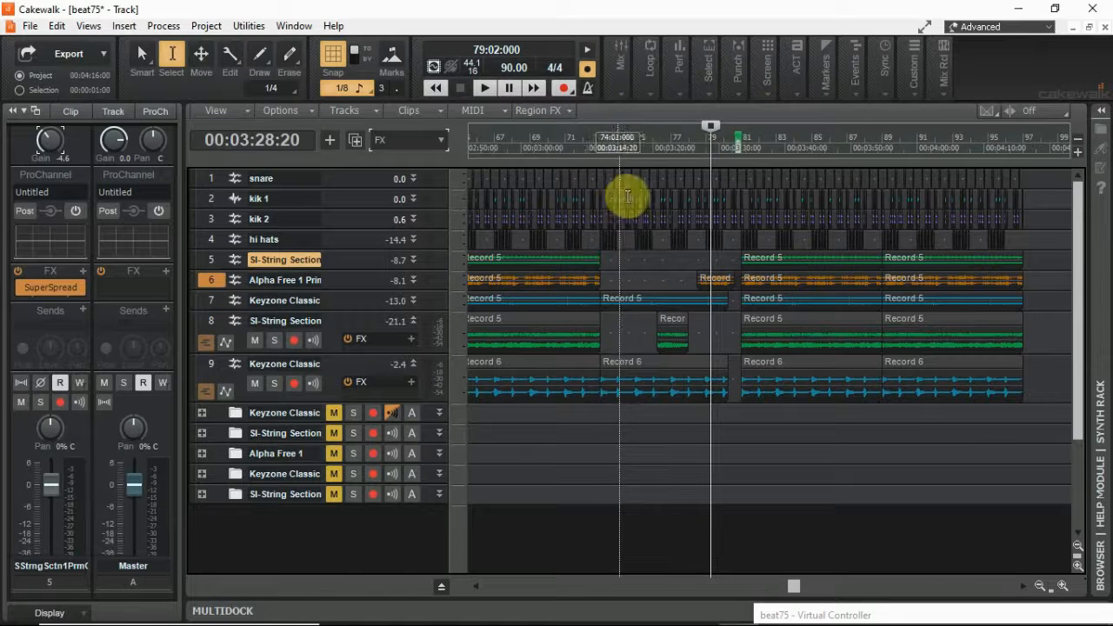
Play from 76:04:480 to audition the gap before measure 81, and save the project
left_click(667, 133)
key("space")
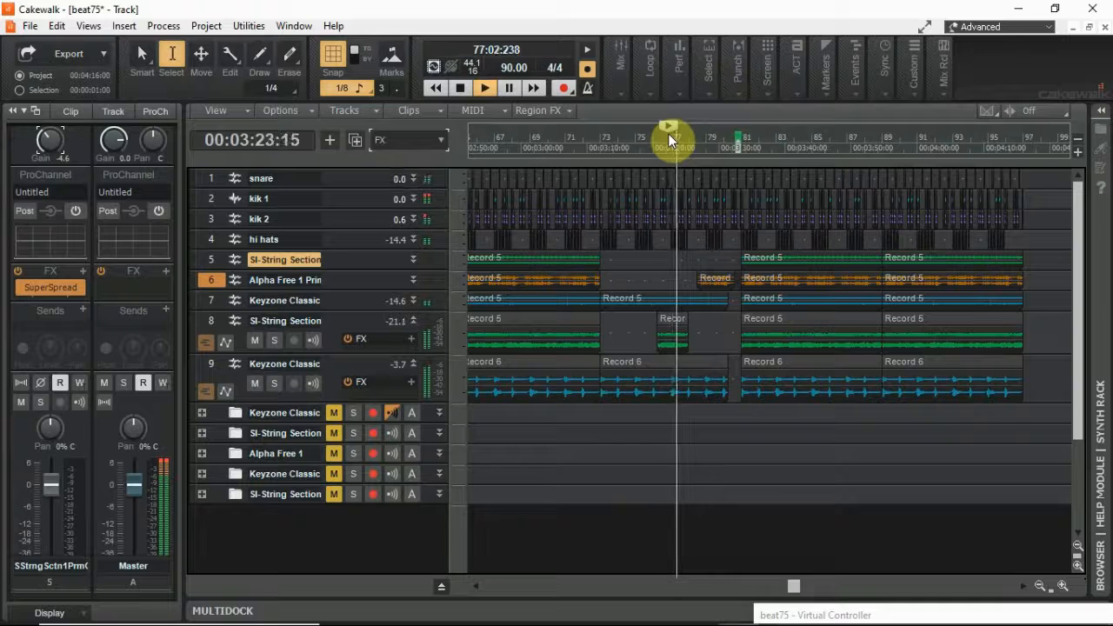
left_click(32, 25)
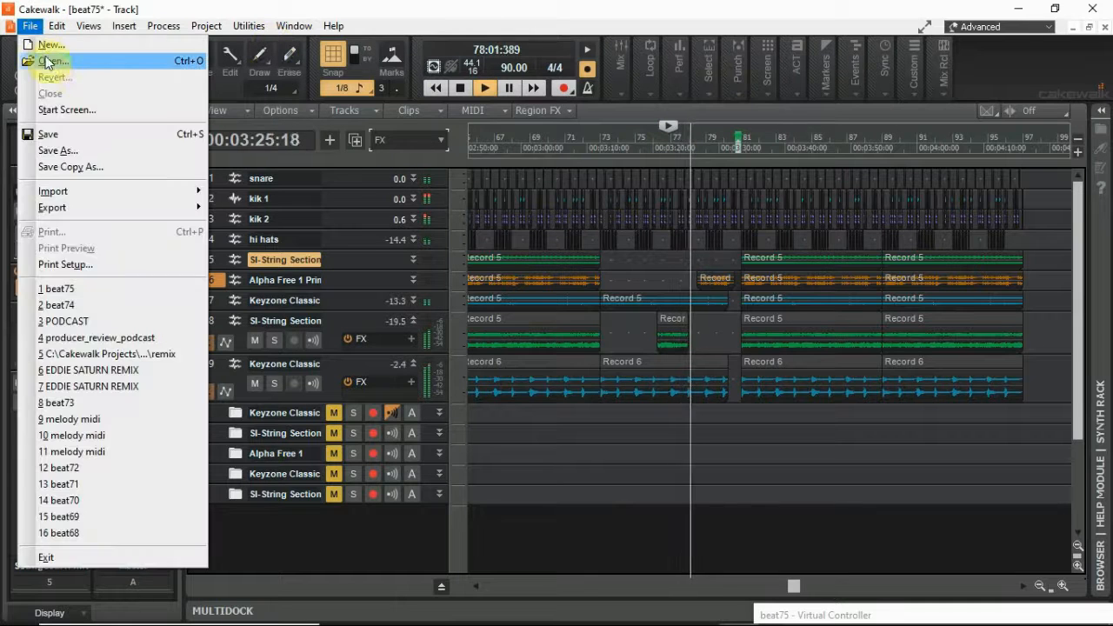
left_click(48, 134)
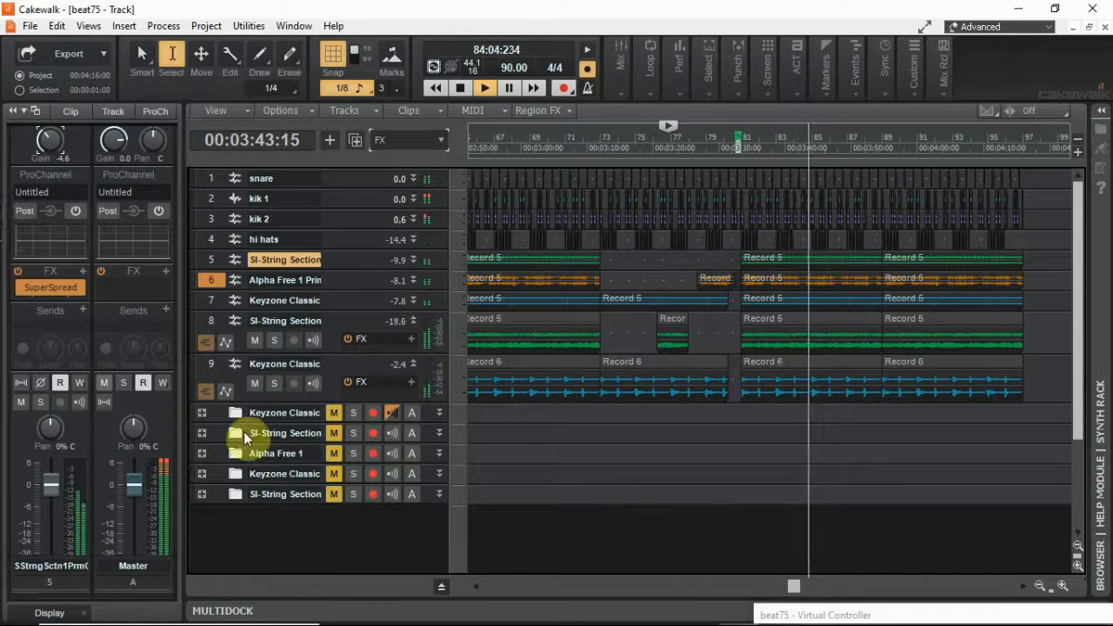
Show the Master bus's output volume automation and fade it down from about measure 89 to the song's end at measure 97
left_click(439, 583)
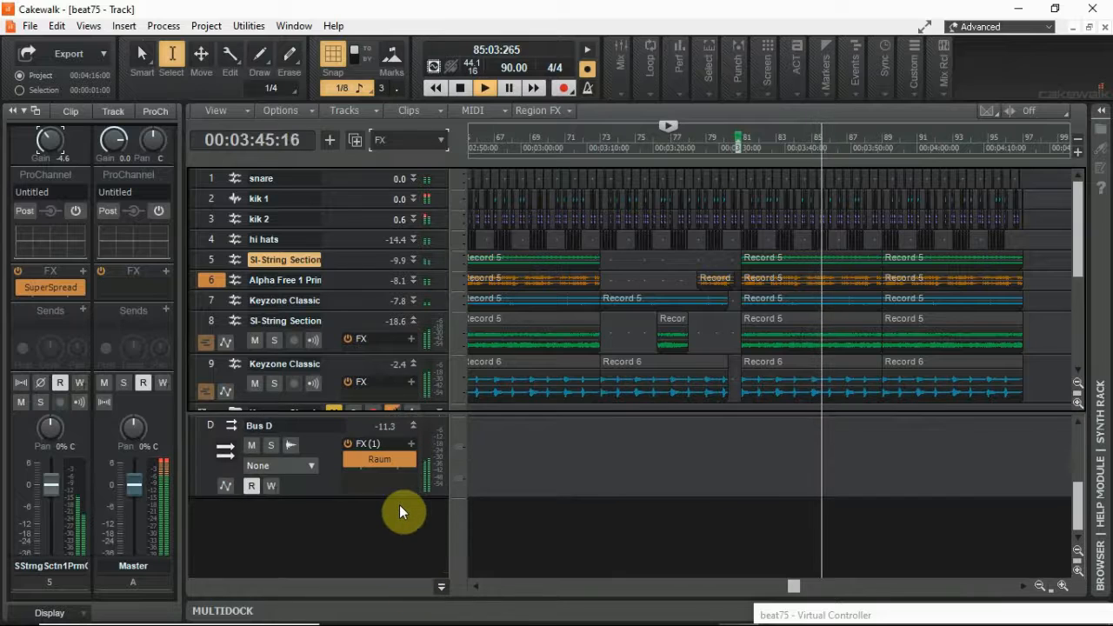
scroll(398, 504, "up", 3)
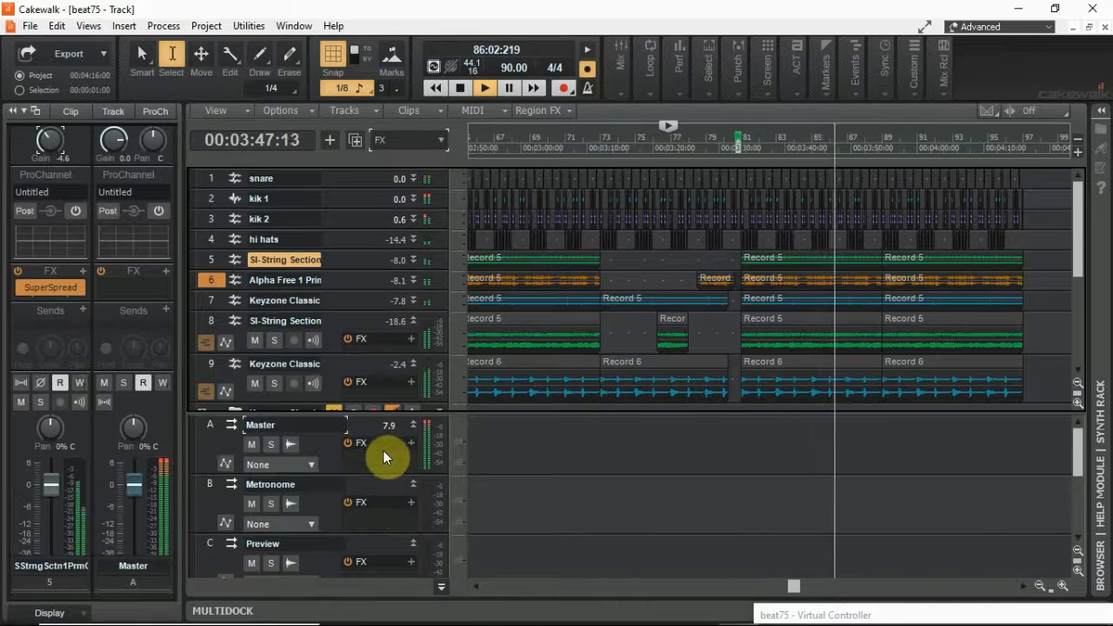
left_click(225, 465)
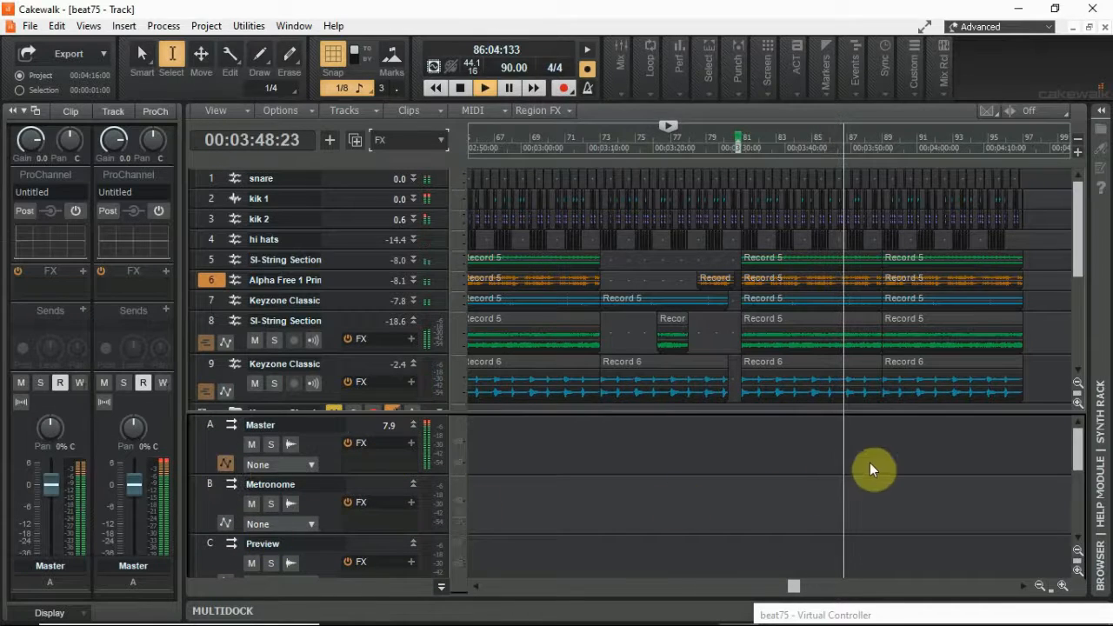
left_click(798, 449)
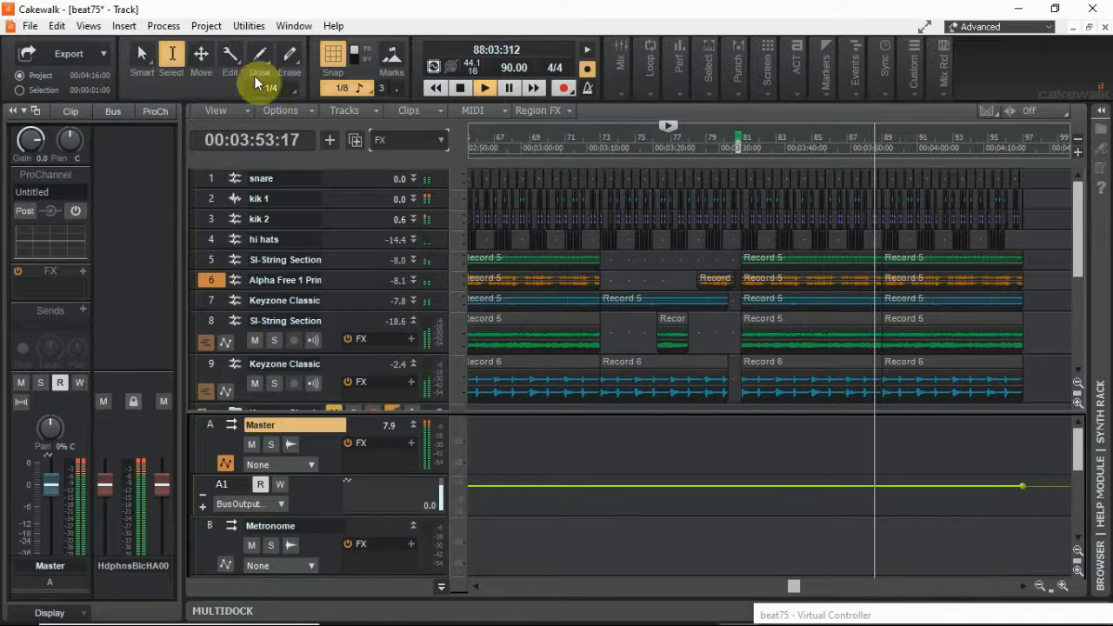
left_click(142, 53)
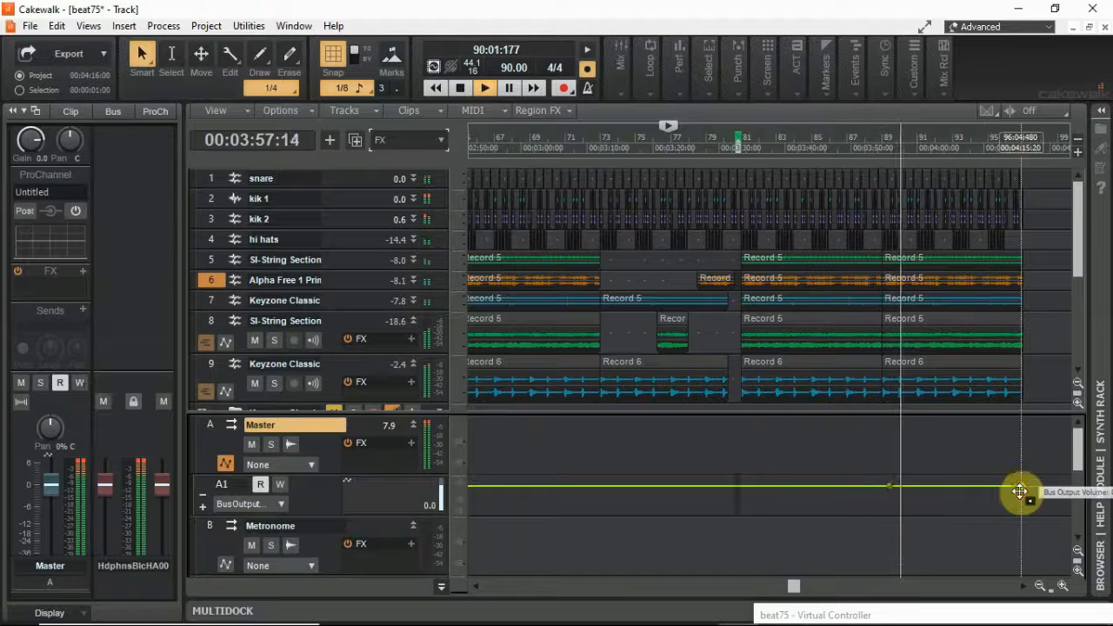
left_click_drag(1018, 487, 1022, 513)
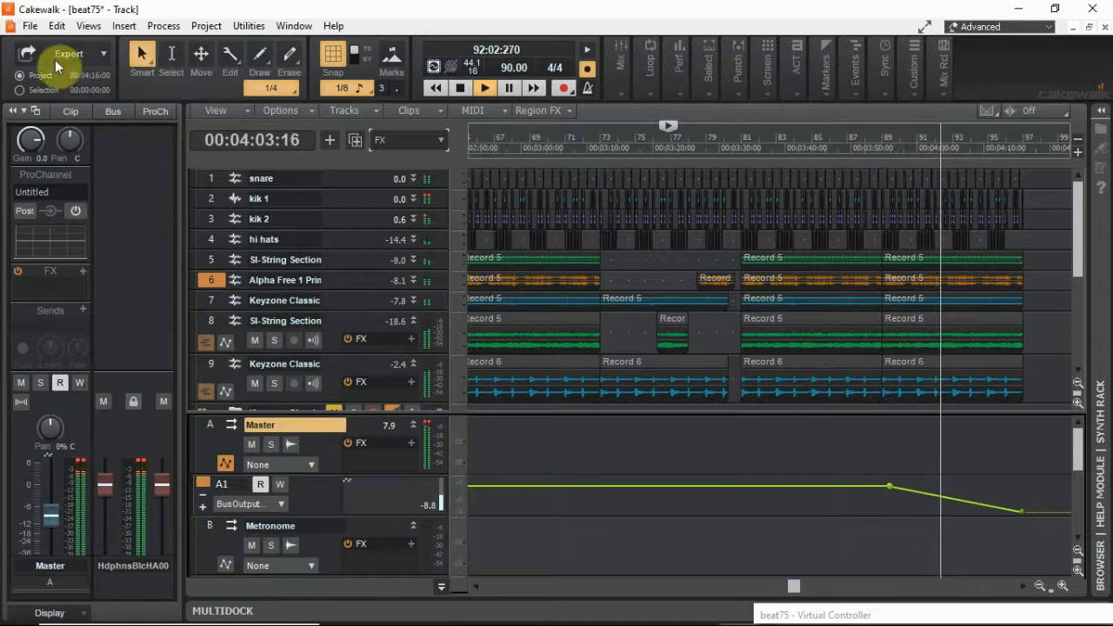
Save the project with the fade-out, stop playback, and hide the bus pane
left_click(29, 26)
left_click(43, 134)
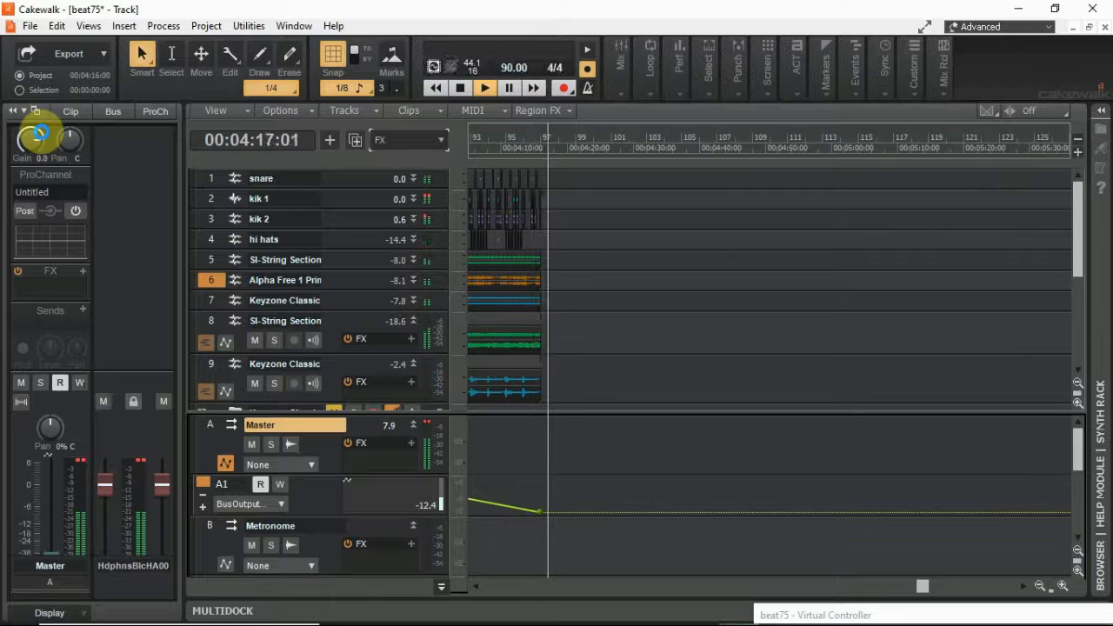
key("space")
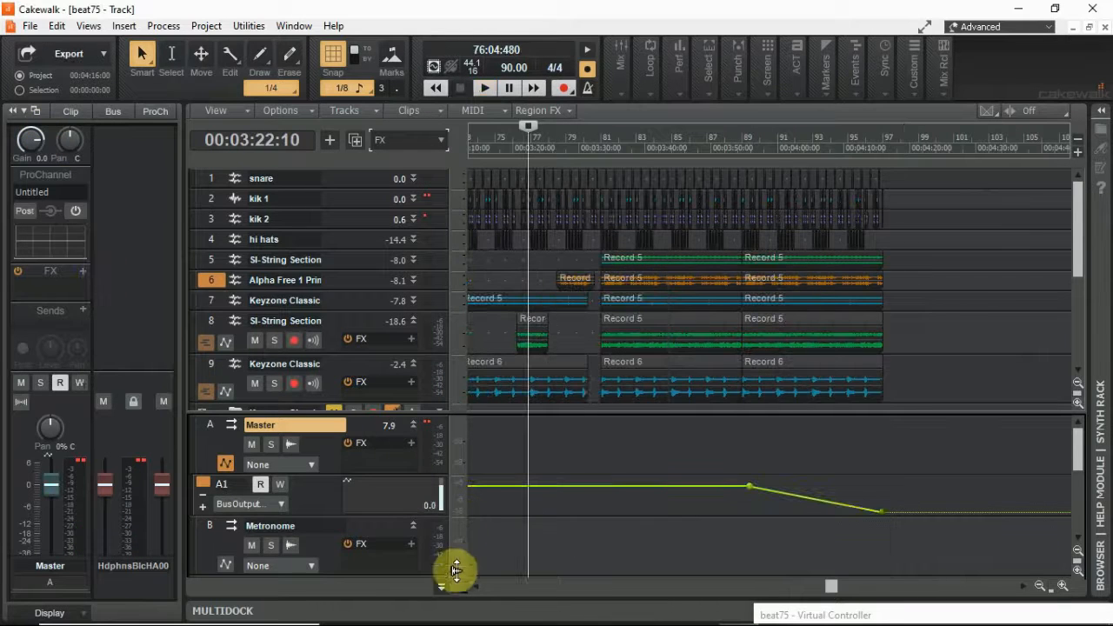
left_click(441, 586)
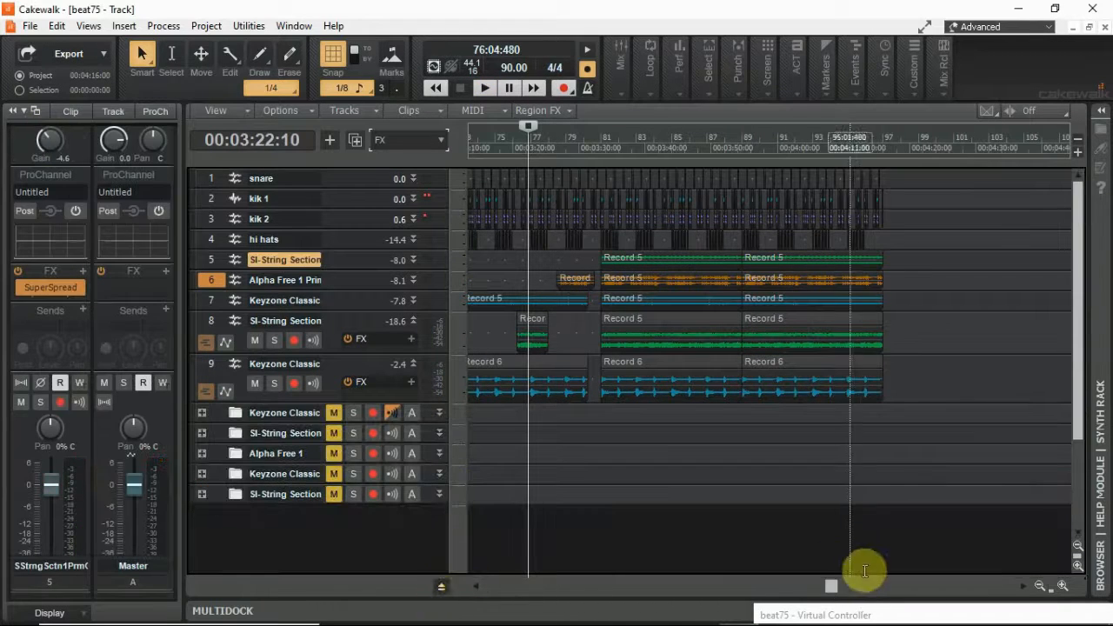
Select the snare track and examine the full arrangement from measure 1 through the ending
left_click(1042, 587)
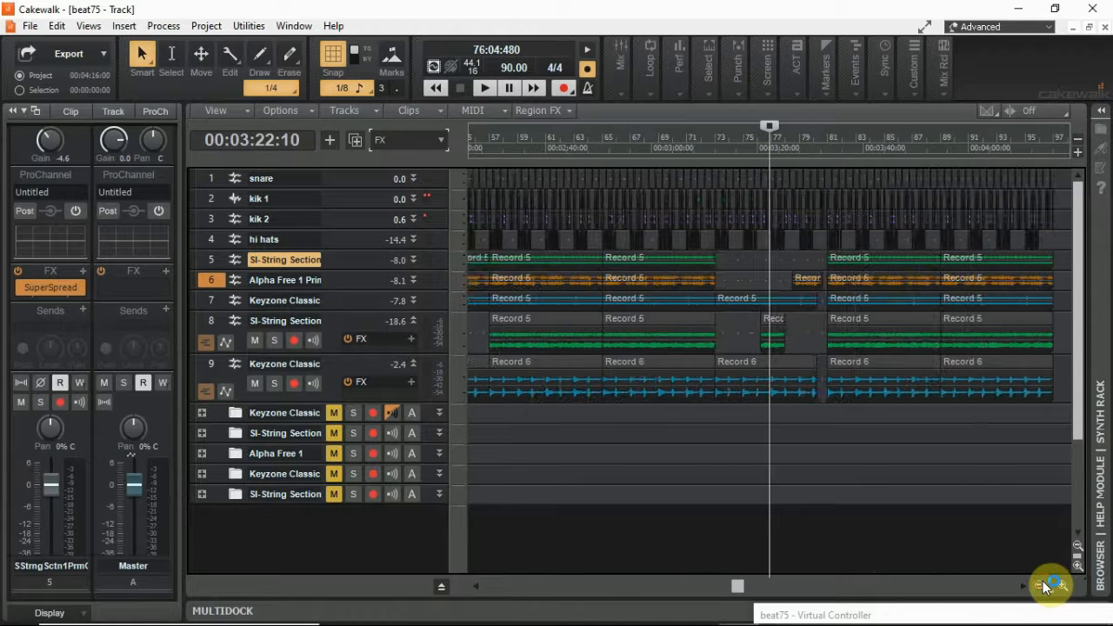
left_click_drag(738, 587, 443, 597)
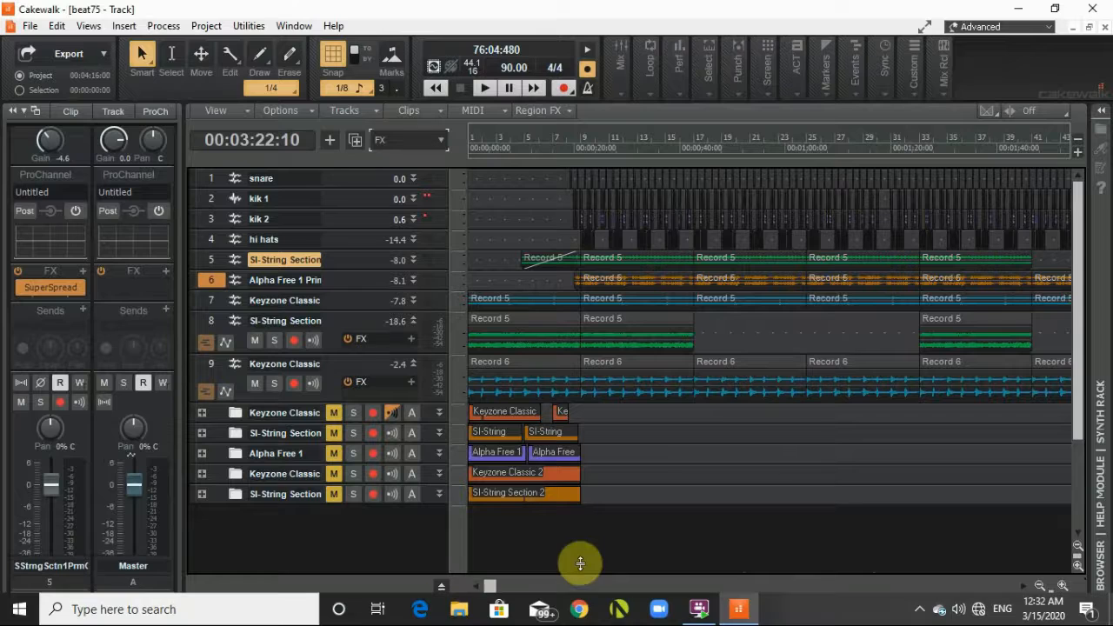
left_click(211, 180)
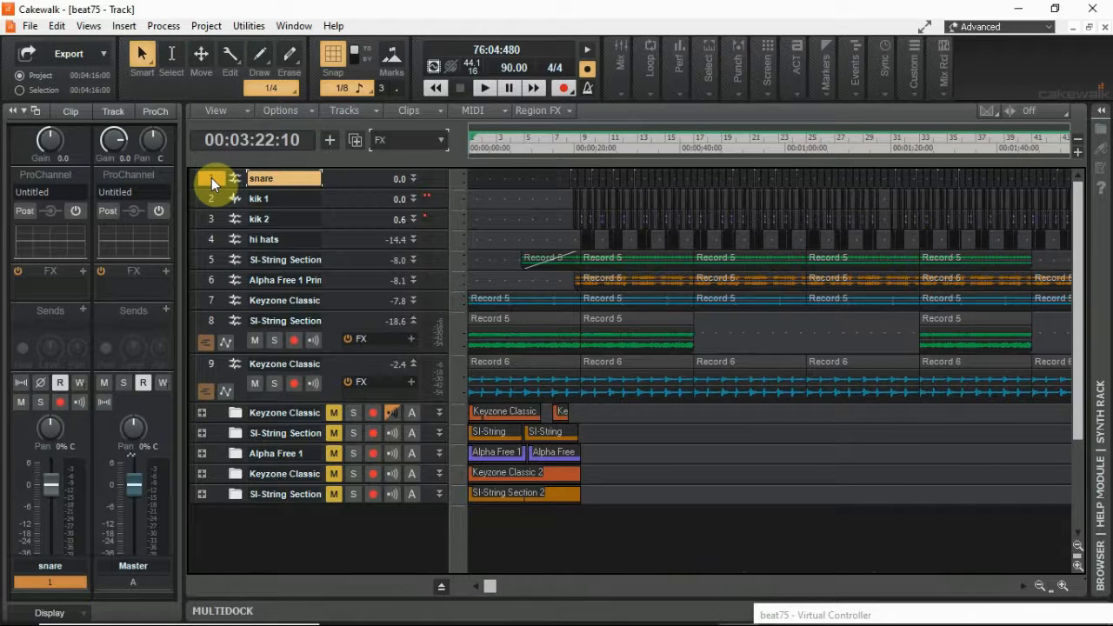
left_click(1038, 588)
left_click(1037, 588)
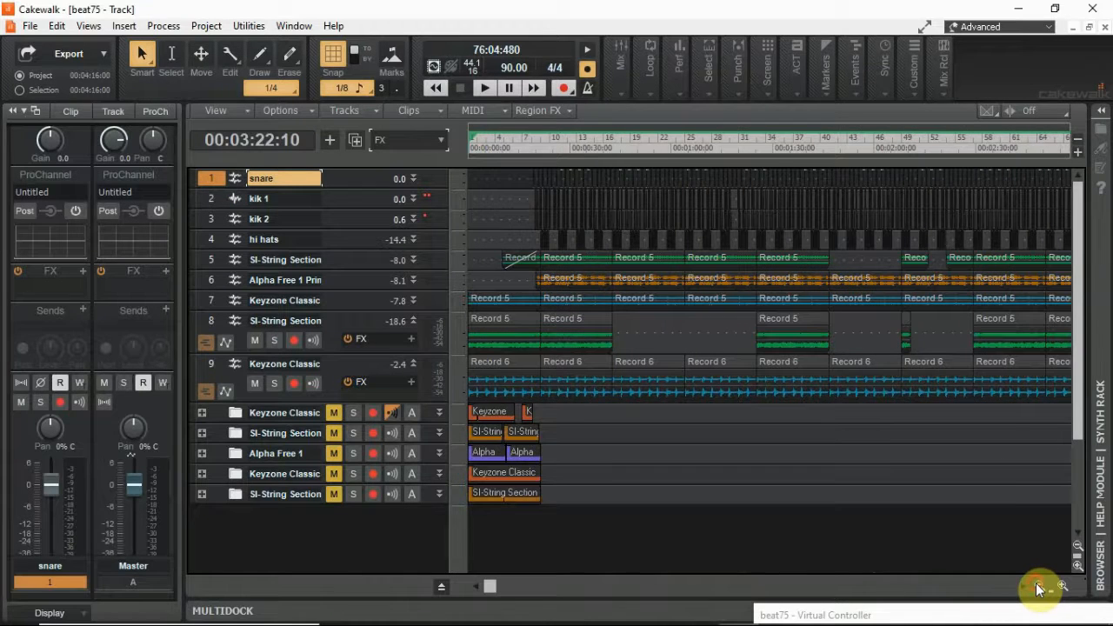
left_click(1037, 588)
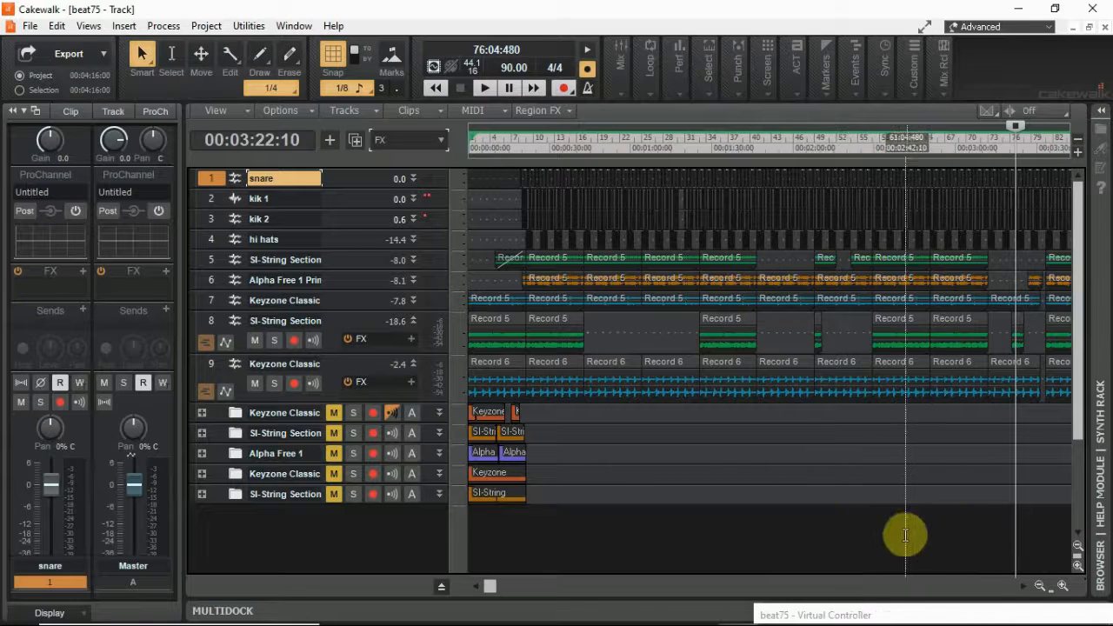
left_click_drag(492, 590, 559, 585)
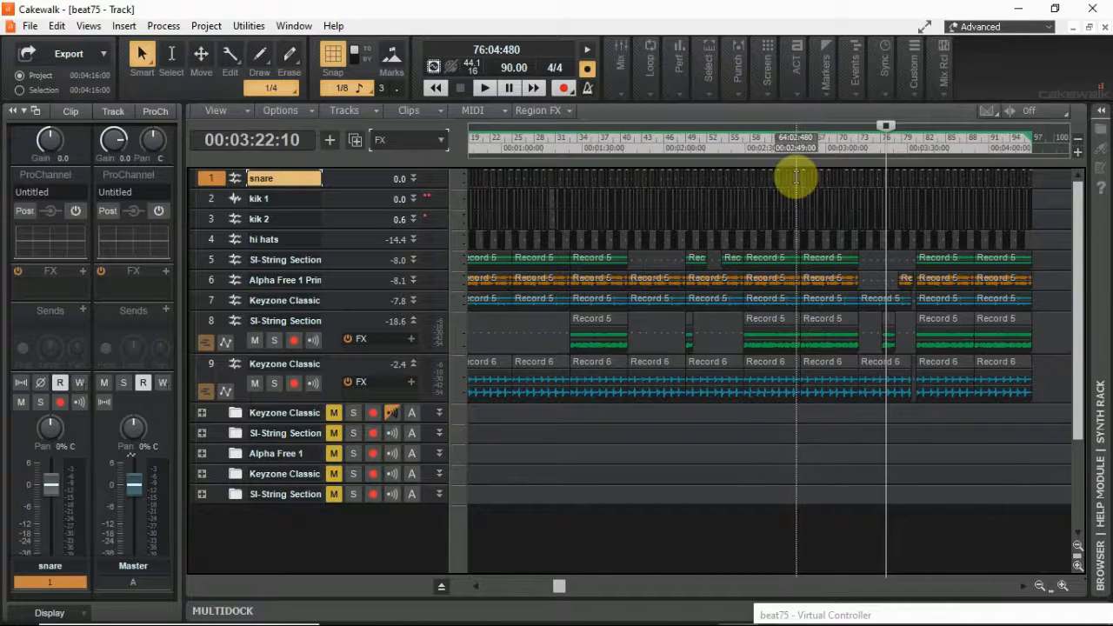
Delete the snare, kik 1 and kik 2 clips between 64:01:480 and 64:04:000 to create a drum break before measure 65
left_click(798, 150)
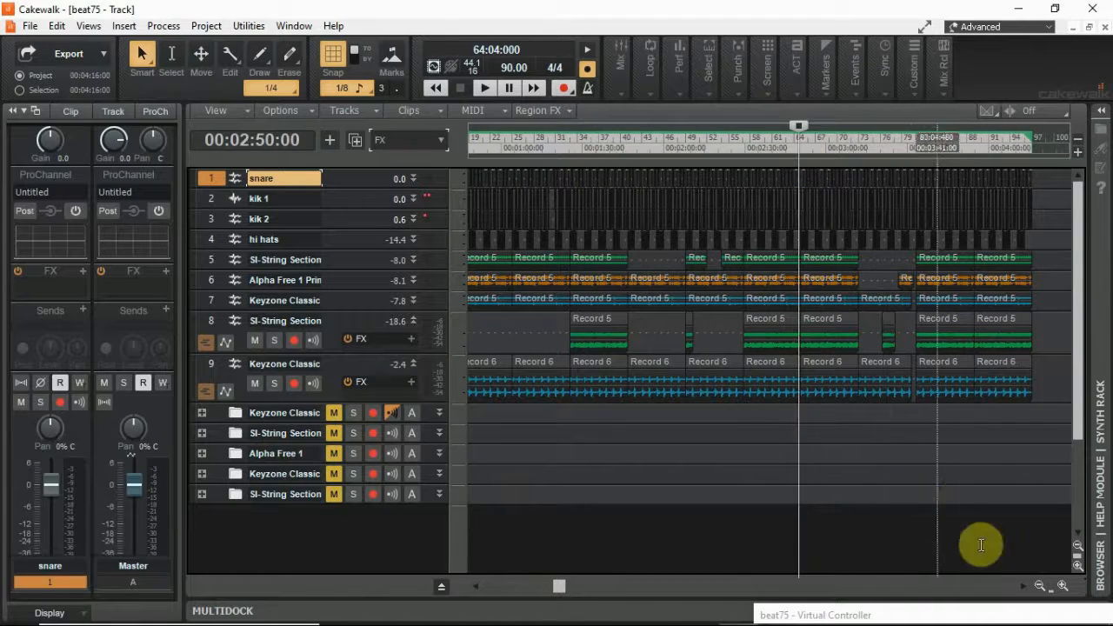
left_click(1063, 587)
left_click(1065, 587)
left_click(1065, 587)
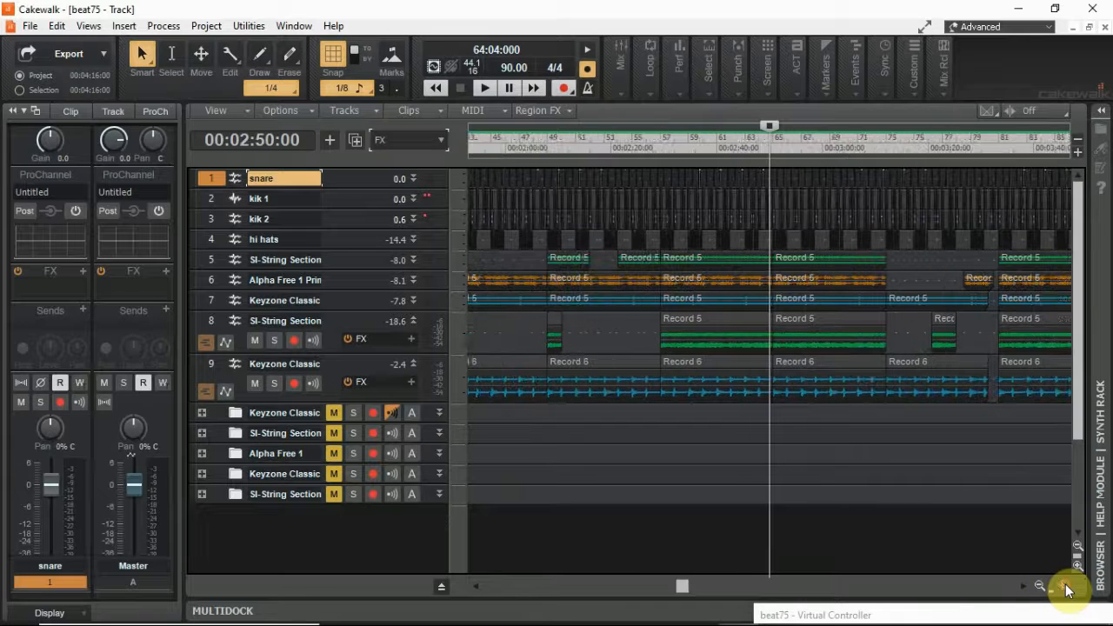
left_click(1065, 587)
left_click(1065, 586)
left_click(1065, 587)
left_click(1065, 587)
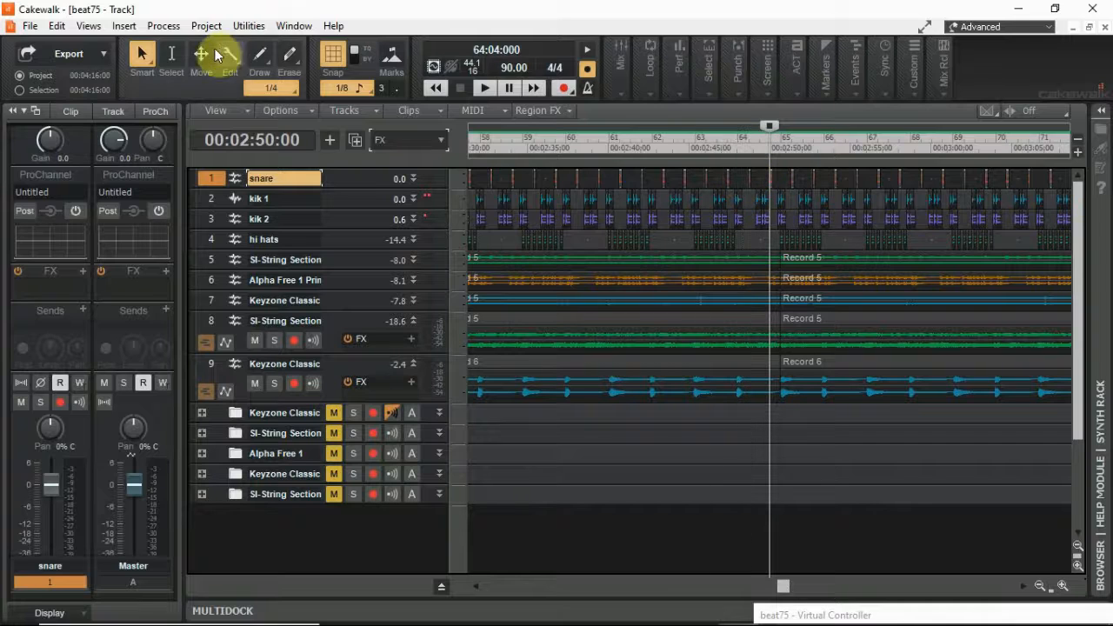
left_click(171, 54)
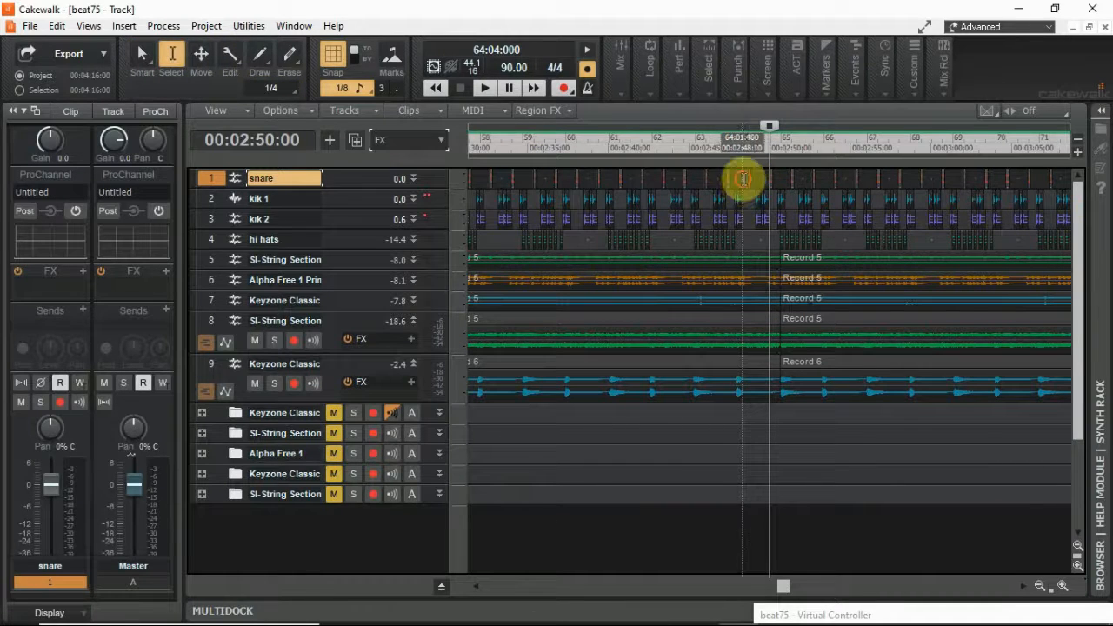
left_click_drag(746, 187, 771, 242)
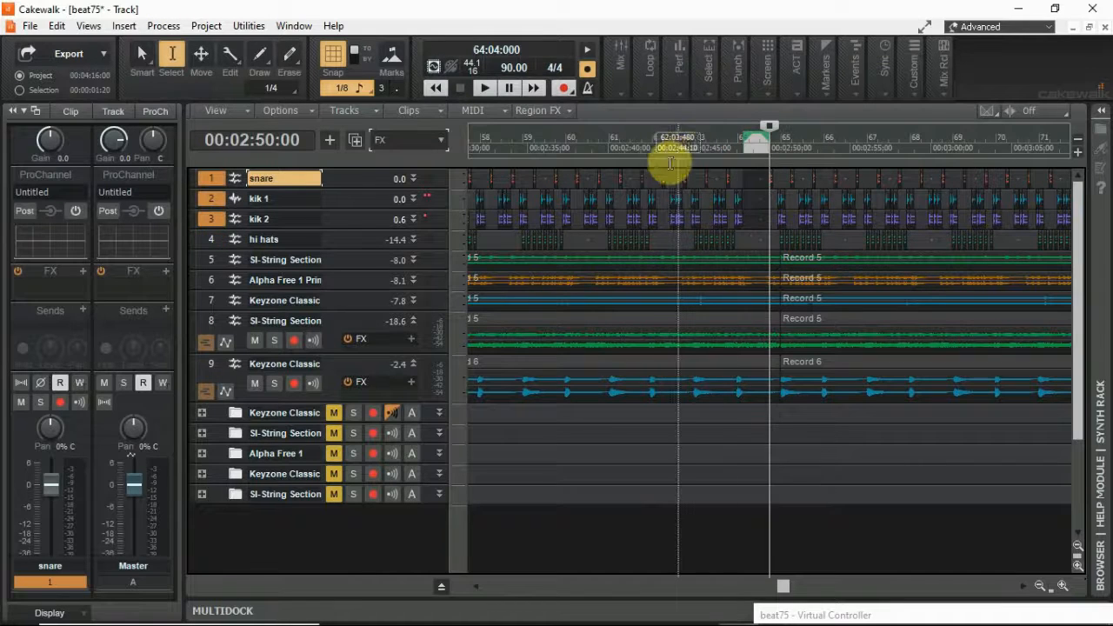
Save the project and play from 62:02:480 to audition the drum break before measure 65
left_click(666, 152)
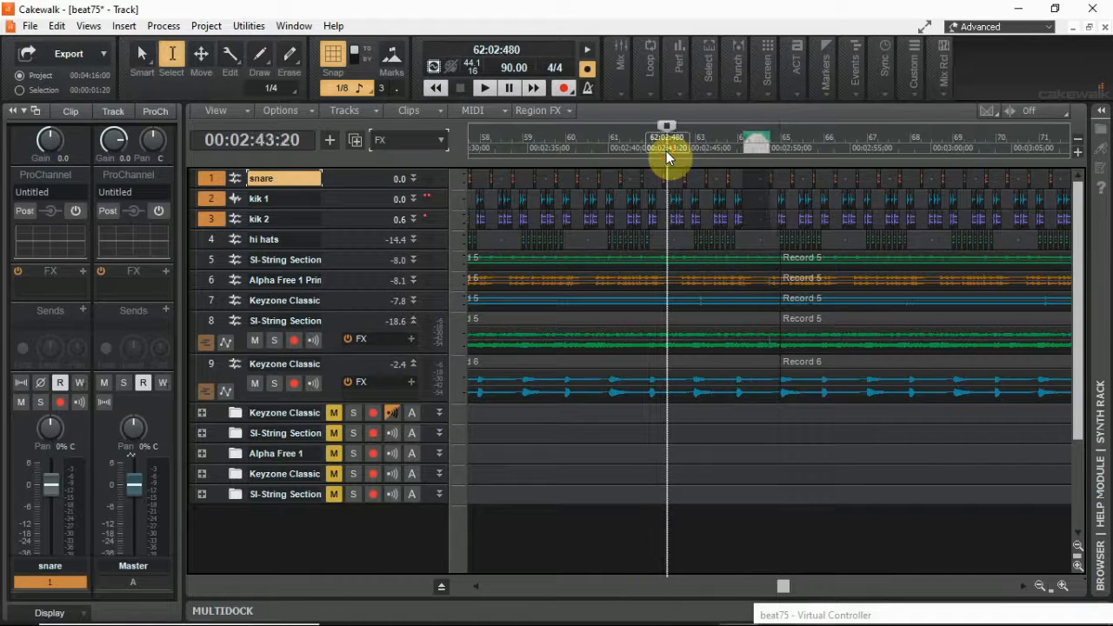
left_click(756, 195)
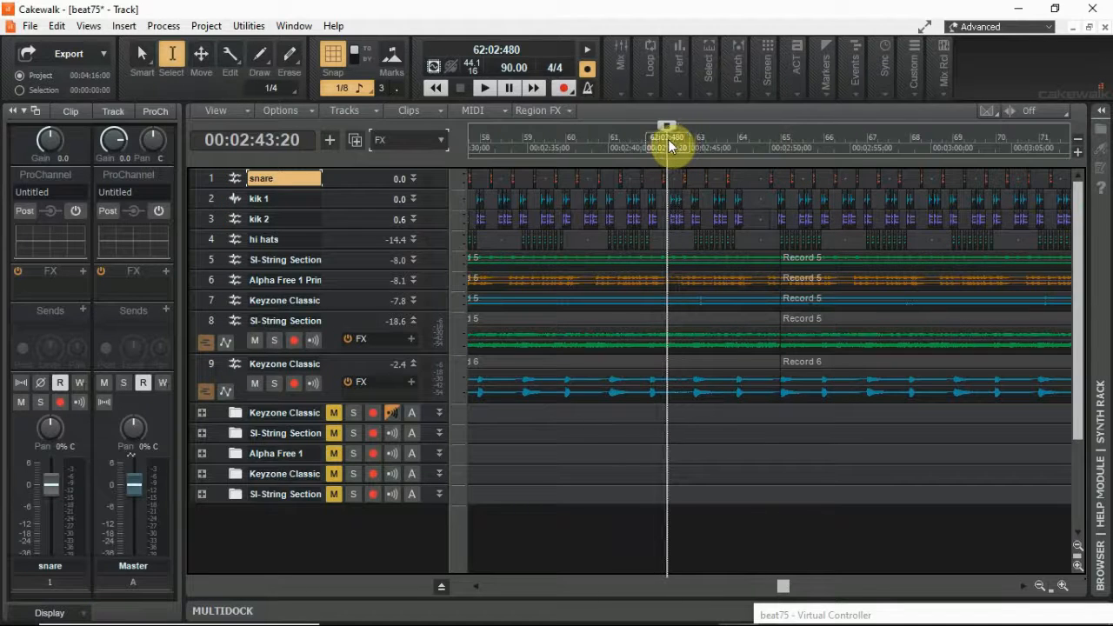
left_click(30, 26)
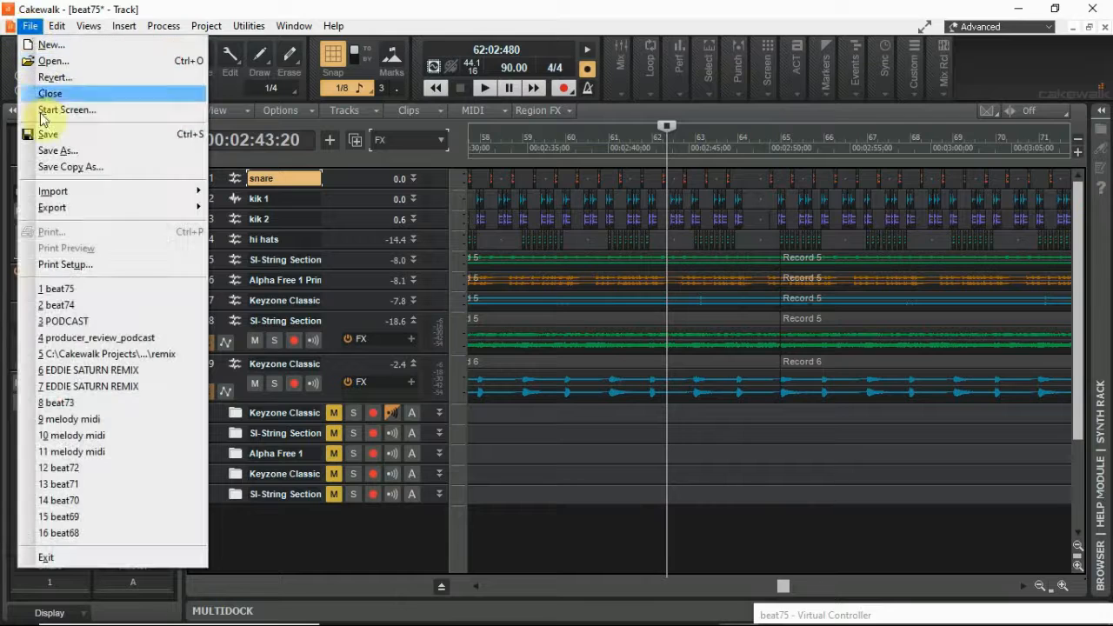
left_click(45, 133)
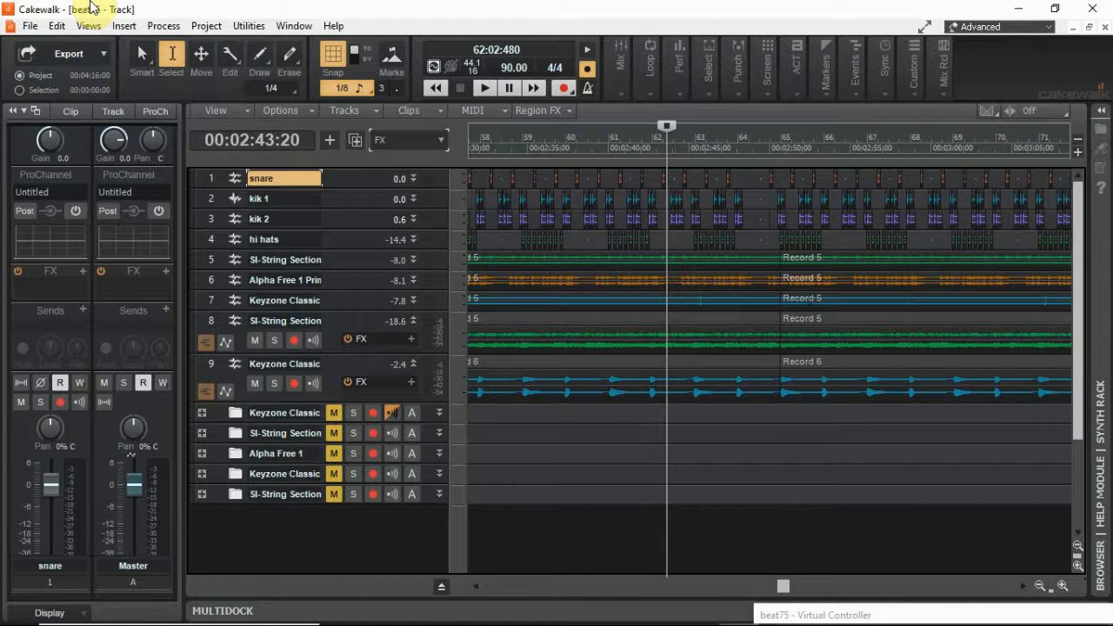
key("space")
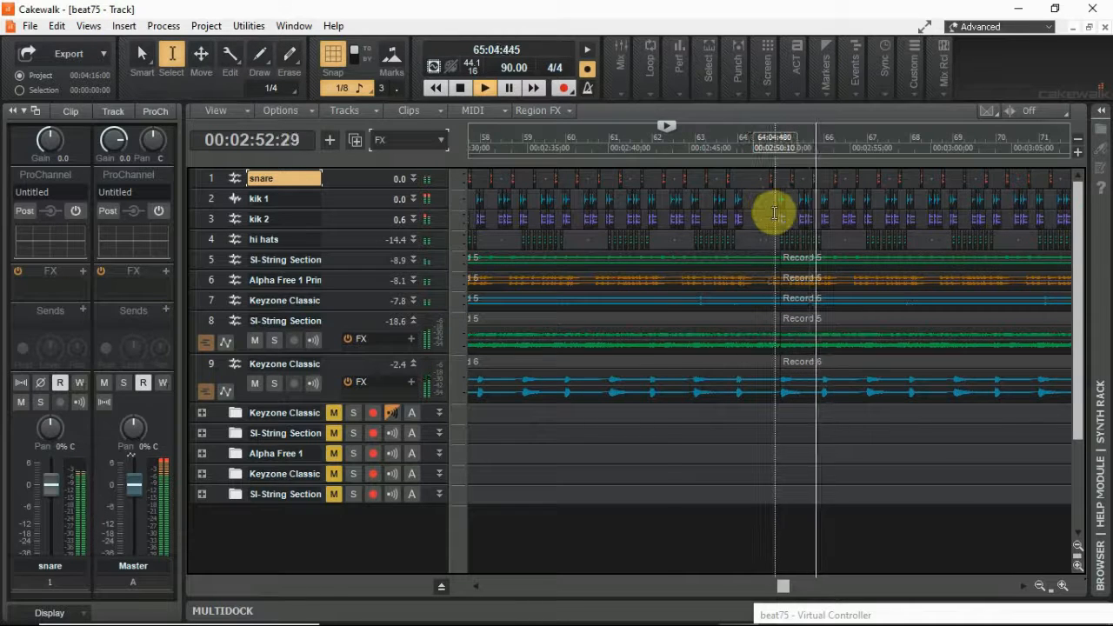
key("space")
left_click(759, 216)
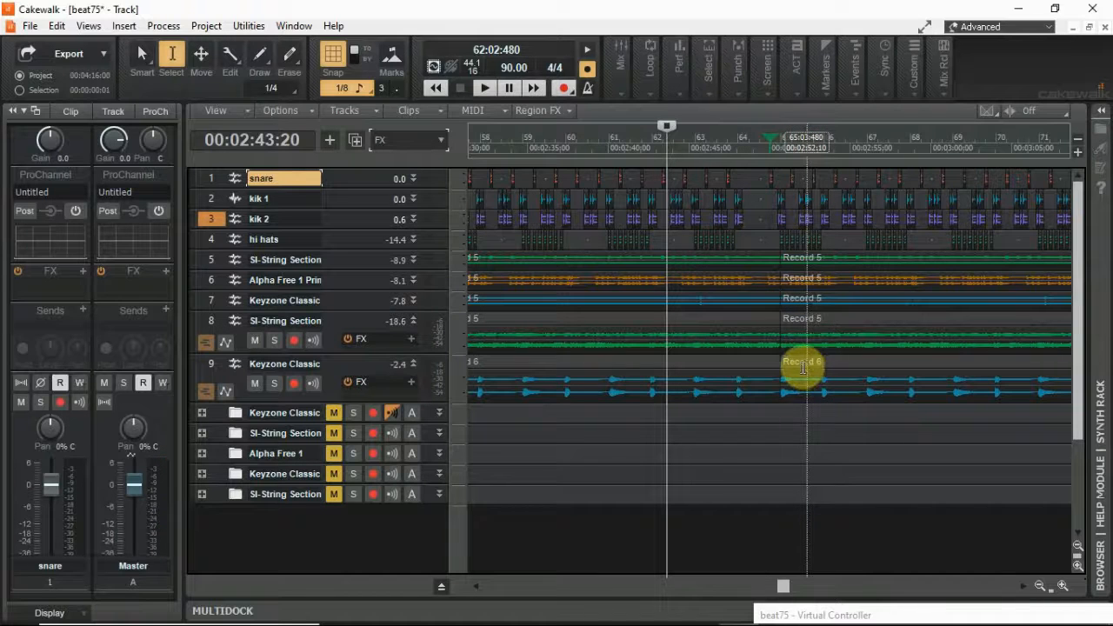
Return the playhead to the start of the song at 1:01:000 and select the snare track
left_click(1041, 584)
left_click(1040, 585)
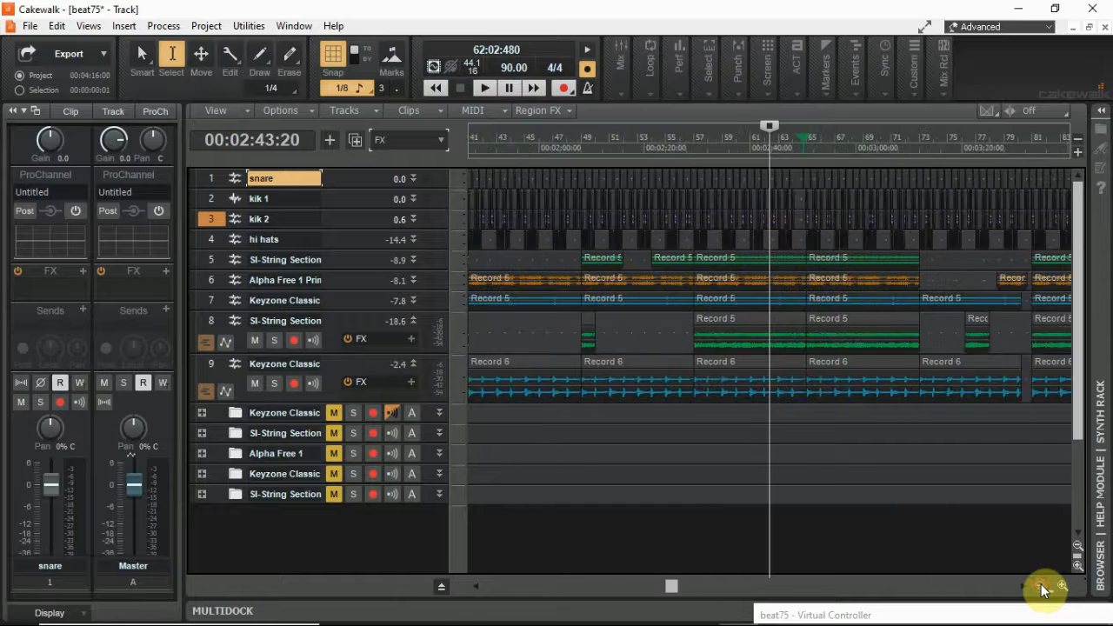
left_click(1041, 584)
left_click(1041, 584)
left_click(1041, 585)
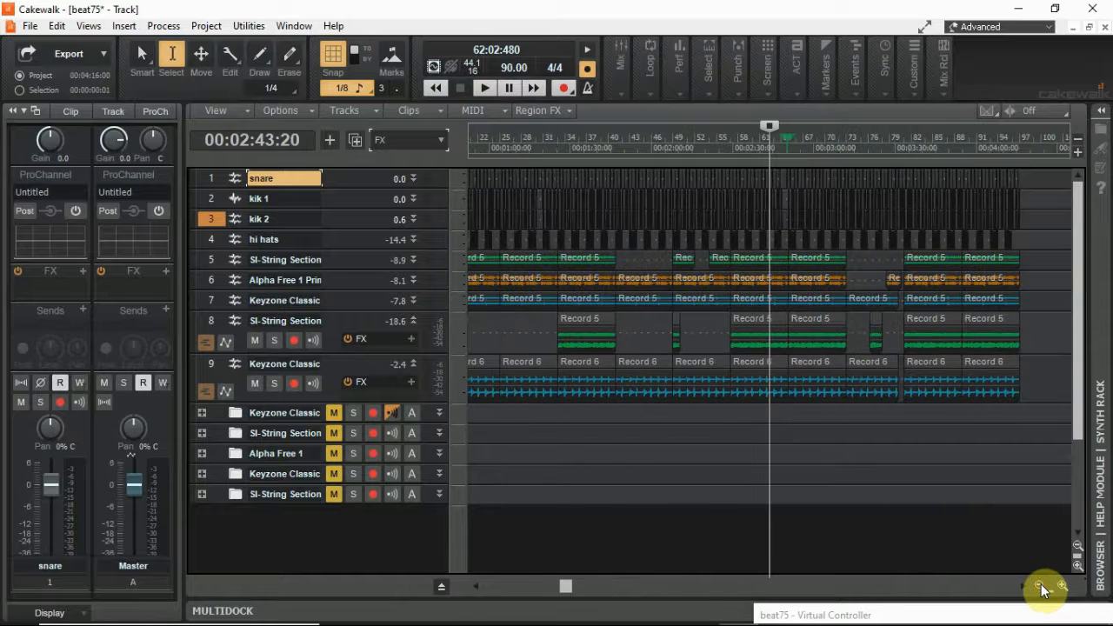
left_click_drag(769, 127, 302, 135)
left_click(209, 177)
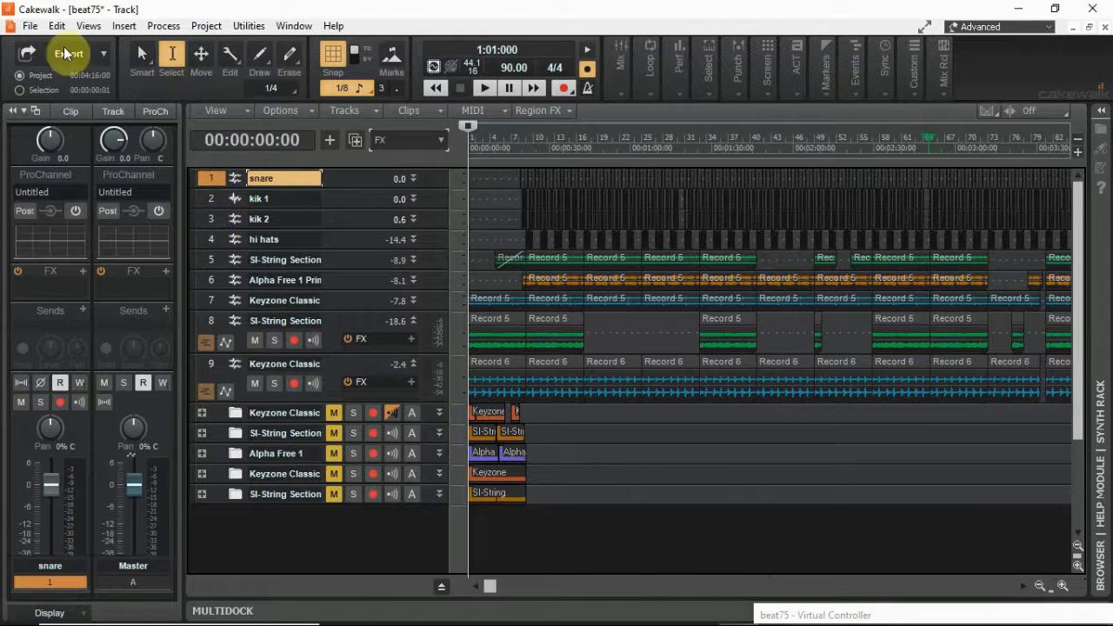
Save the project and collapse tracks 8 and 9 to the same minimum height as the other tracks
left_click(30, 26)
left_click(45, 135)
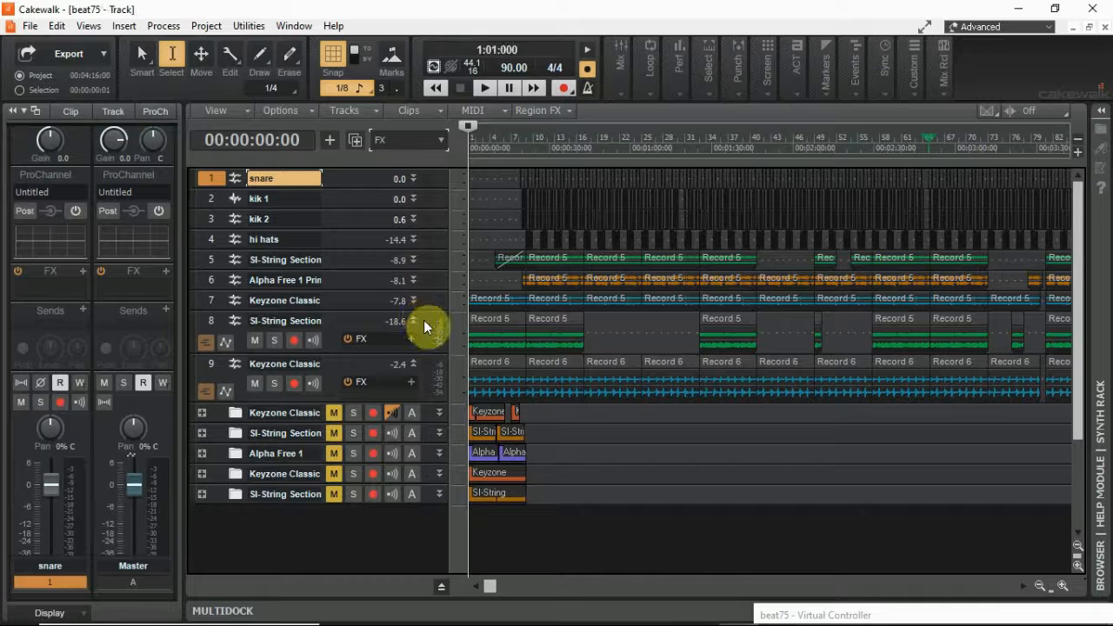
left_click(413, 321)
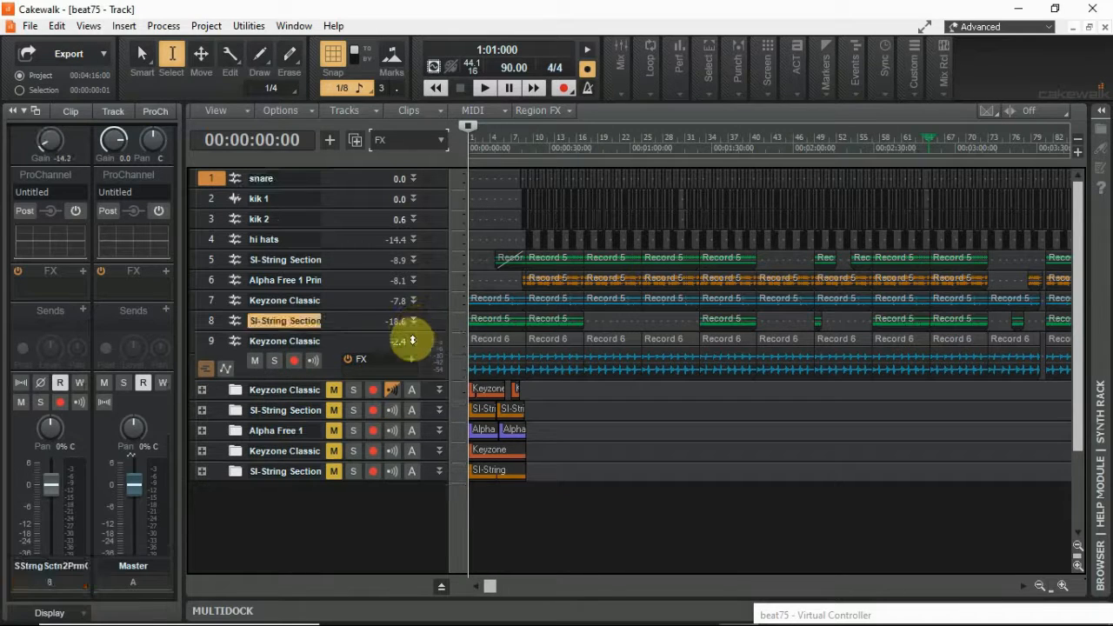
left_click(413, 341)
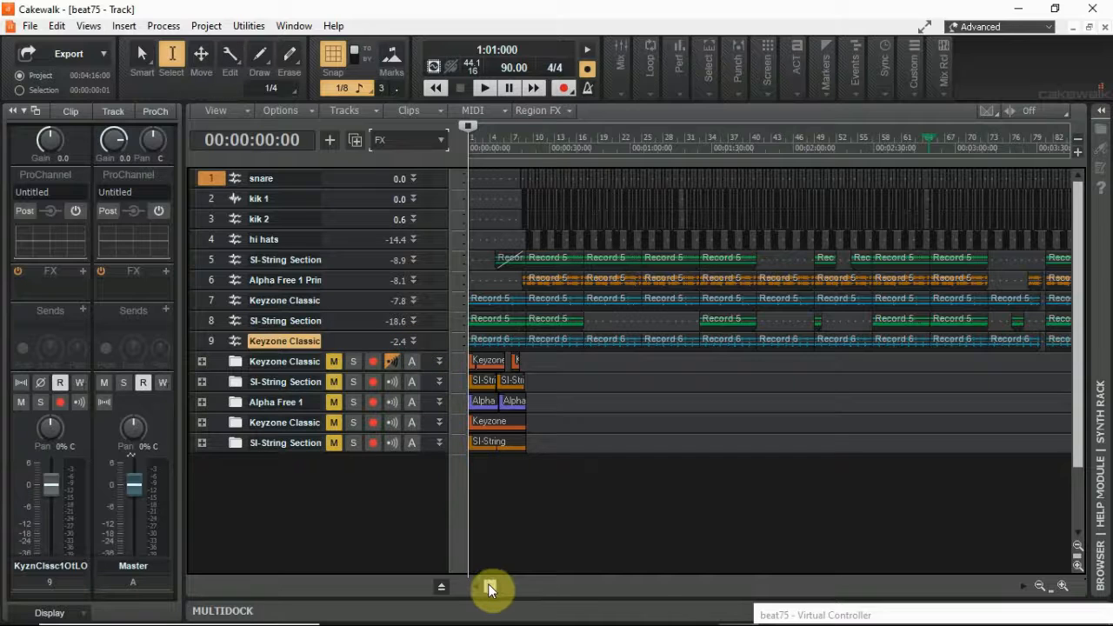
Select the snare track with the whole arrangement shown in the timeline, and save the project
mouse_move(488, 583)
left_mouse_down()
mouse_move(537, 583)
mouse_move(477, 597)
left_mouse_up()
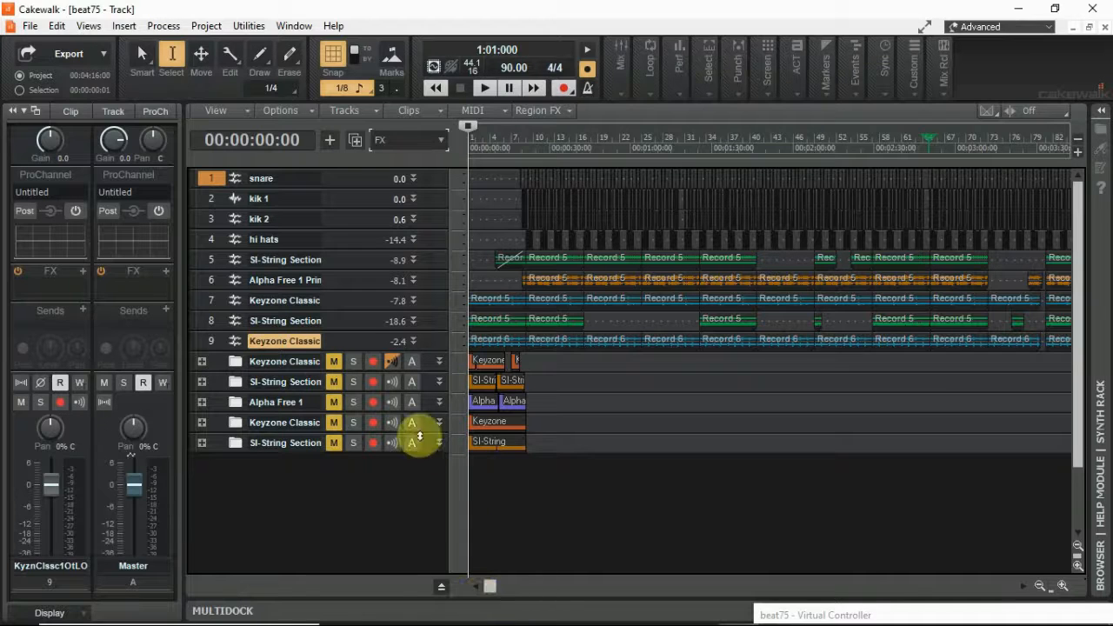
left_click(261, 177)
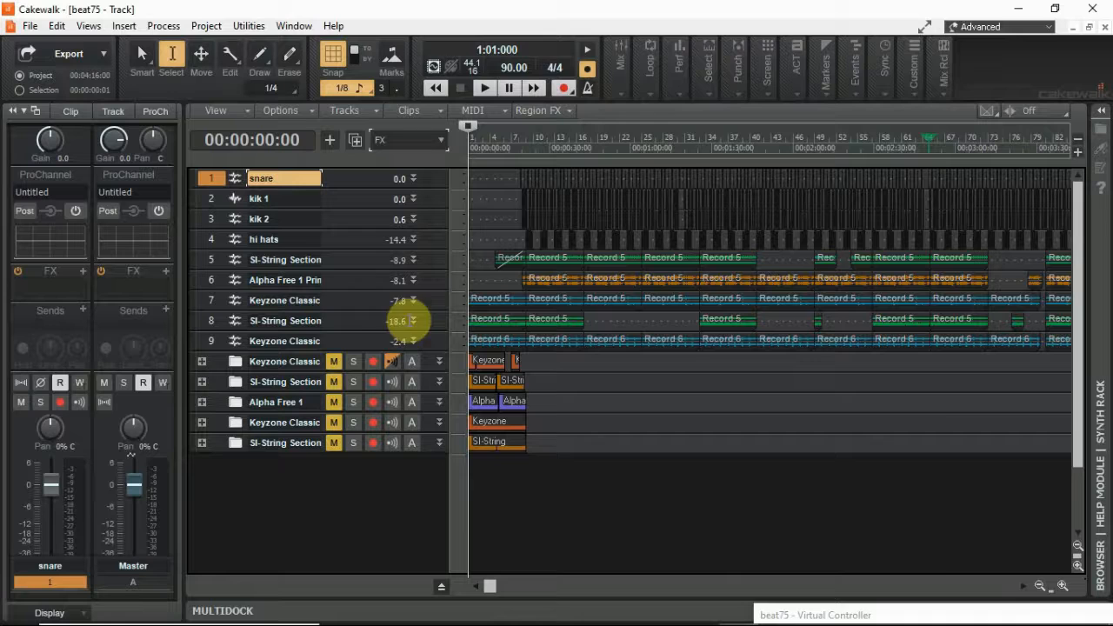
left_click(1039, 586)
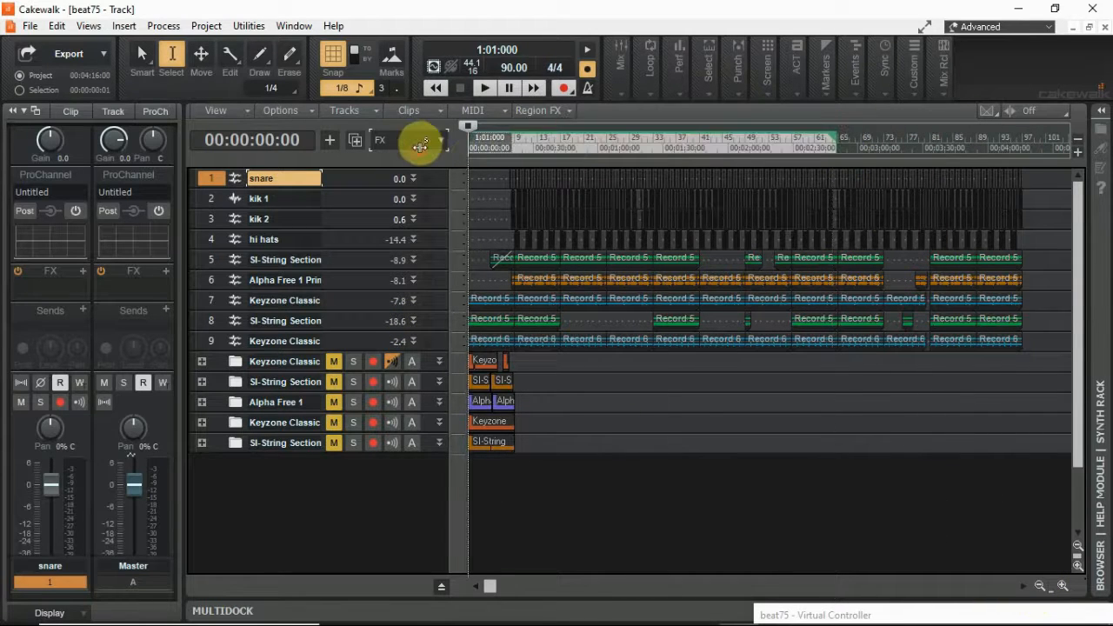
mouse_move(471, 139)
left_mouse_down()
mouse_move(847, 139)
mouse_move(536, 116)
mouse_move(460, 124)
mouse_move(451, 146)
left_mouse_up()
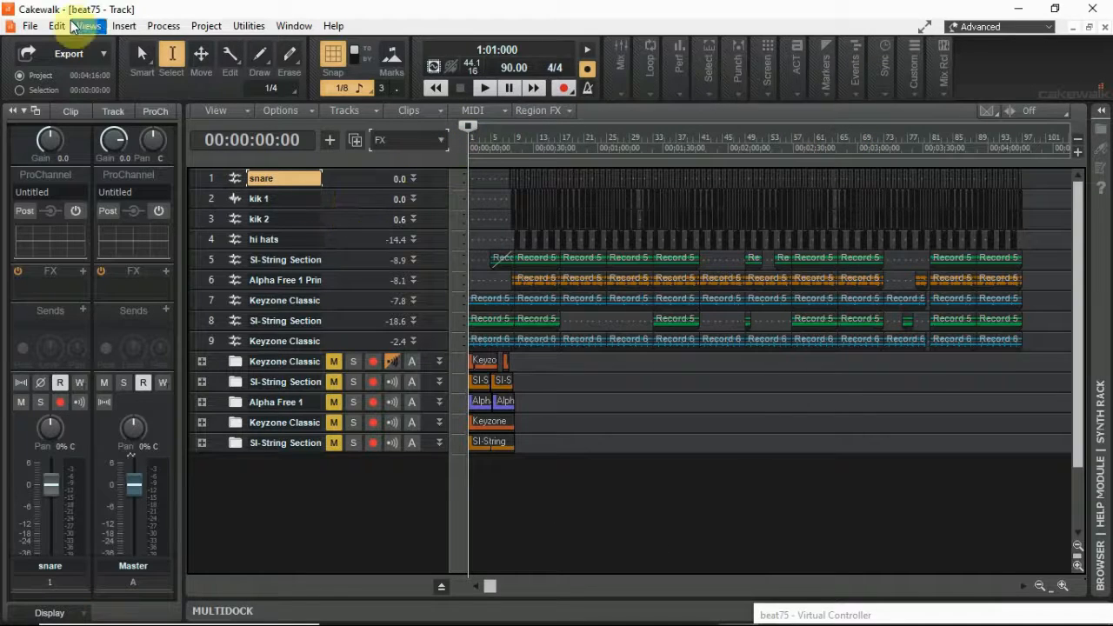
left_click(30, 25)
left_click(36, 135)
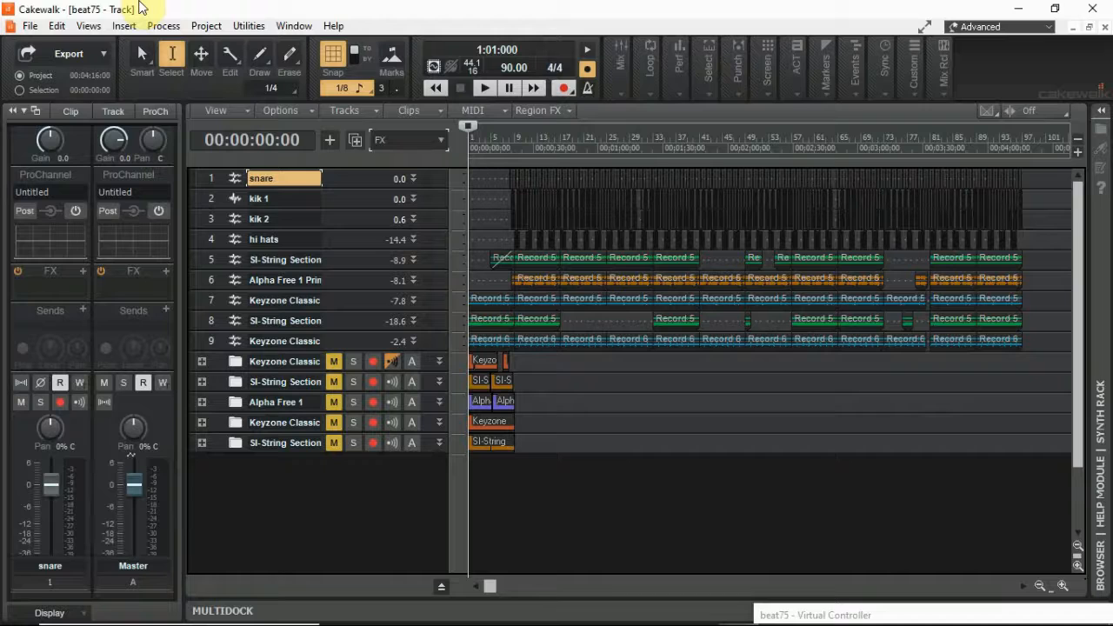
Switch to the Smart tool and insert the mvMeter2 analyzer effect on the Master bus
left_click(141, 57)
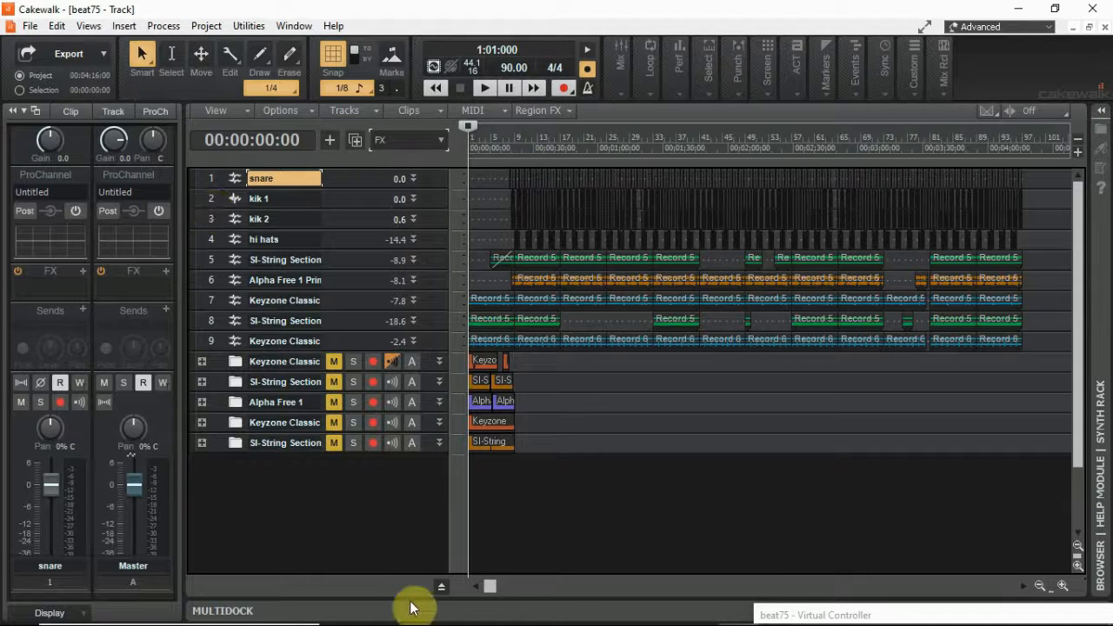
left_click(441, 586)
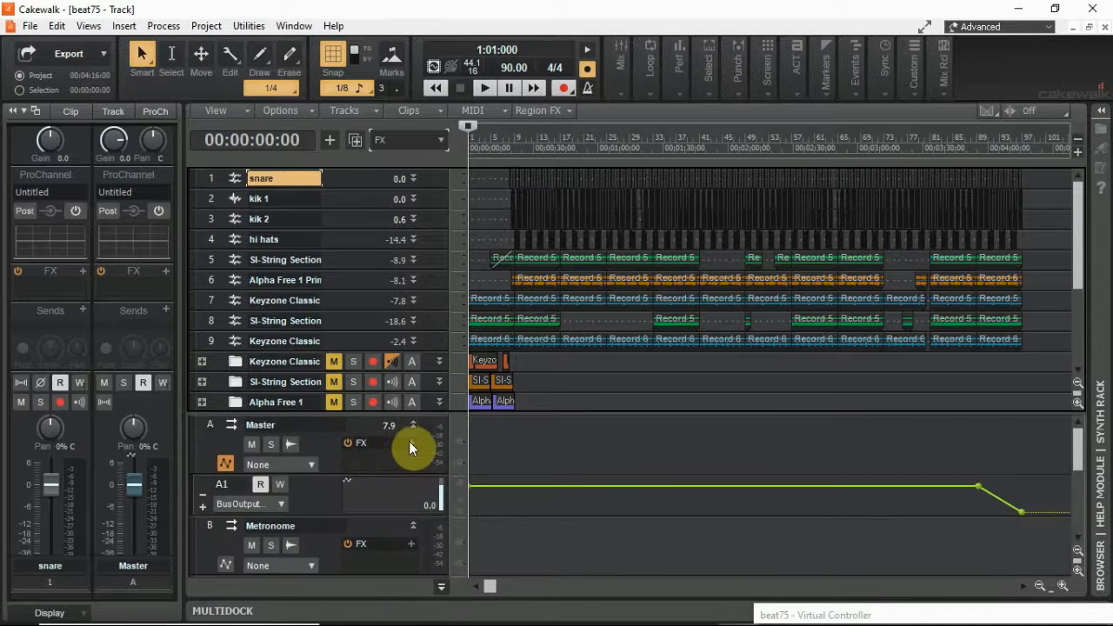
left_click(413, 442)
mouse_move(554, 458)
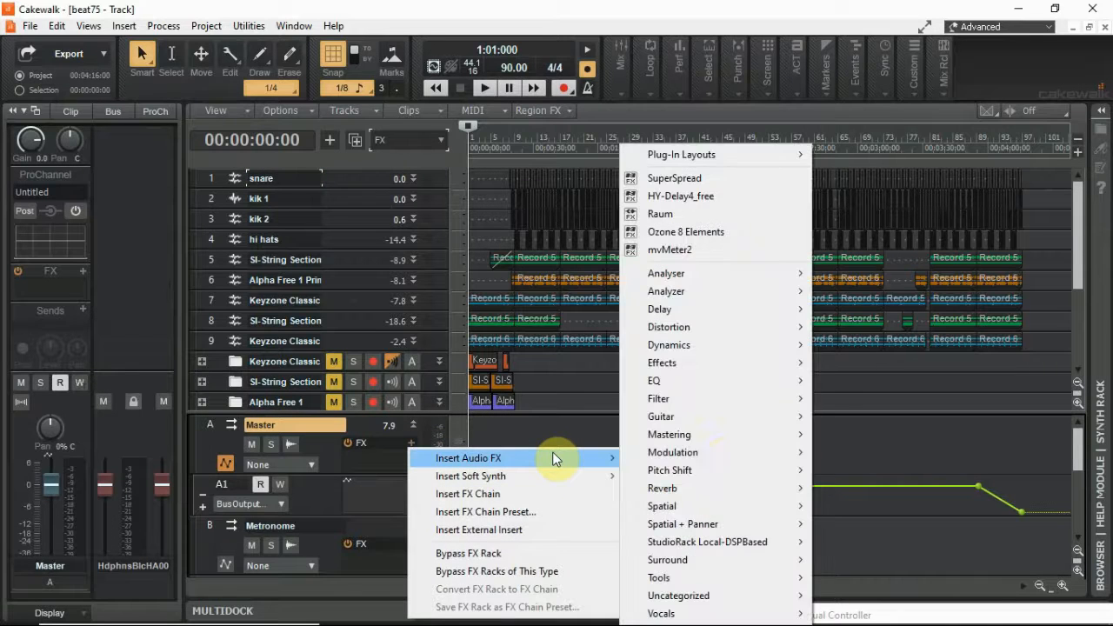
mouse_move(733, 299)
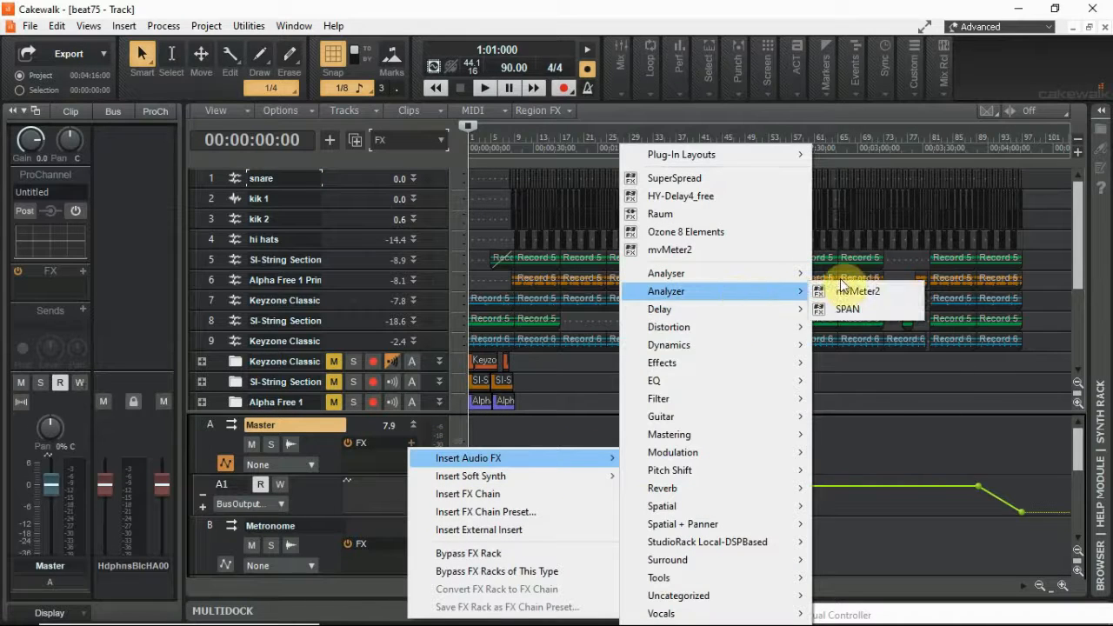
left_click(842, 287)
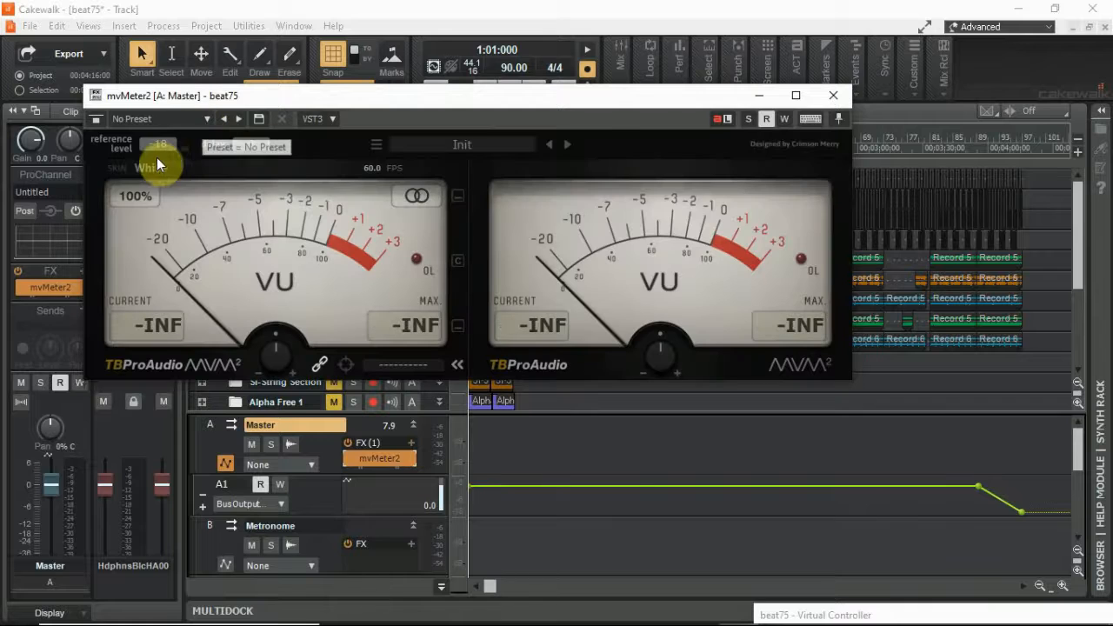
Load the RMS K-14 preset in mvMeter2 and place its window clear of the track list
left_click(565, 144)
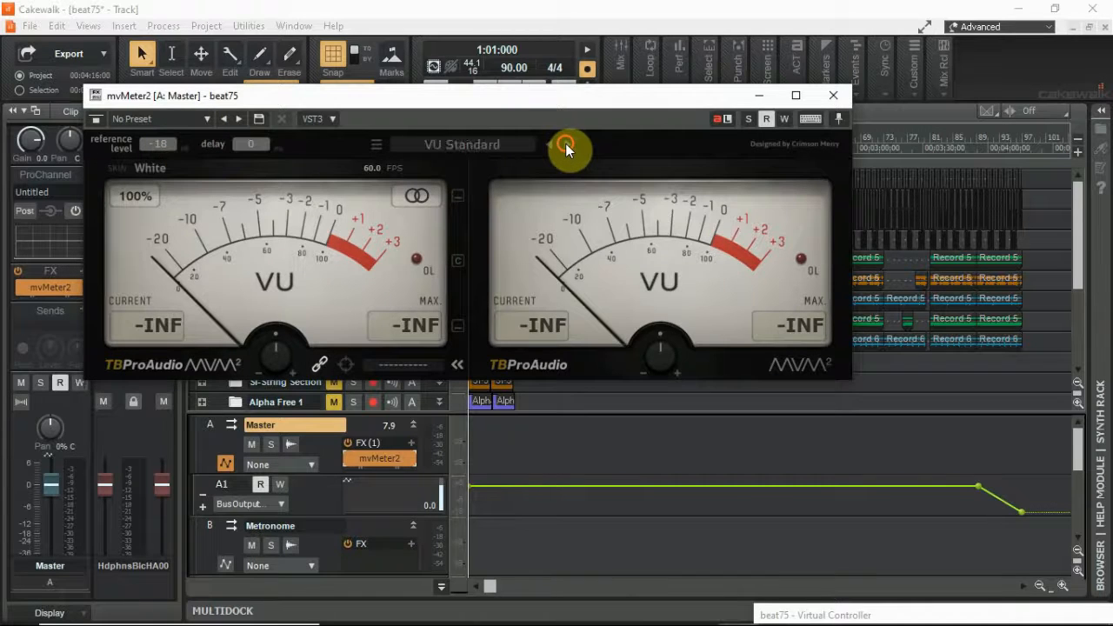
left_click(565, 144)
left_click(565, 144)
left_click(565, 145)
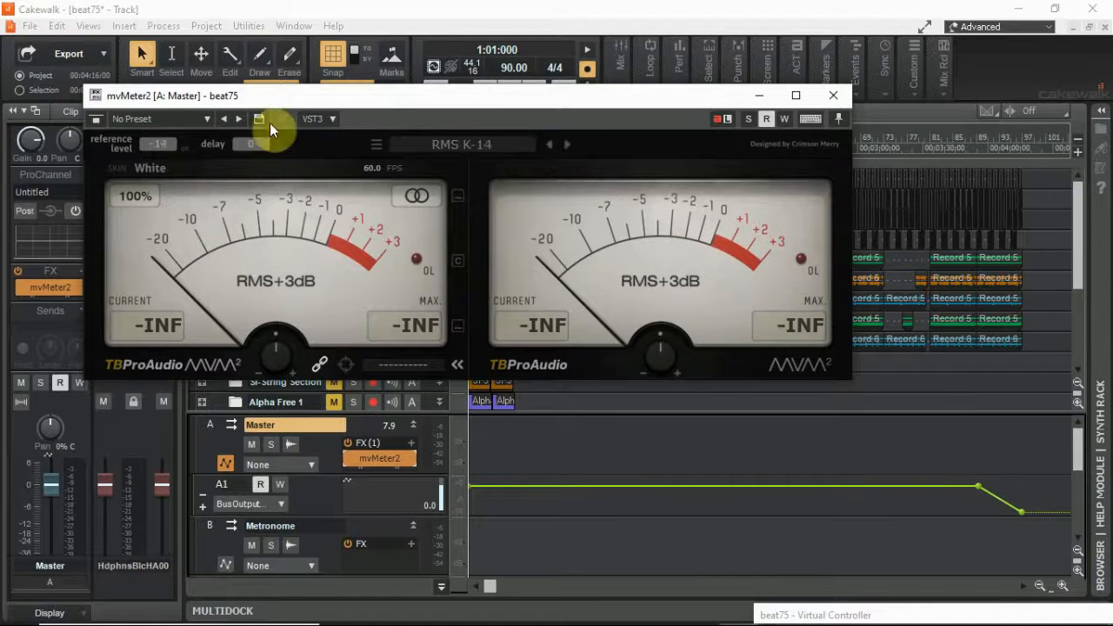
left_click_drag(148, 95, 783, 341)
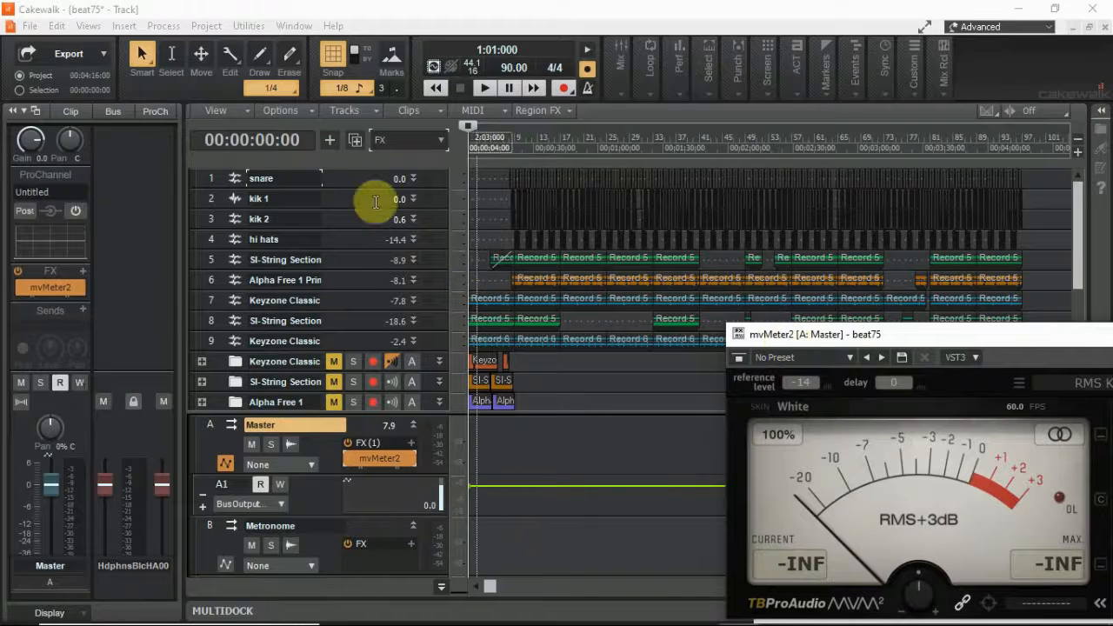
Hide the bus pane and open the Console view
left_click(439, 588)
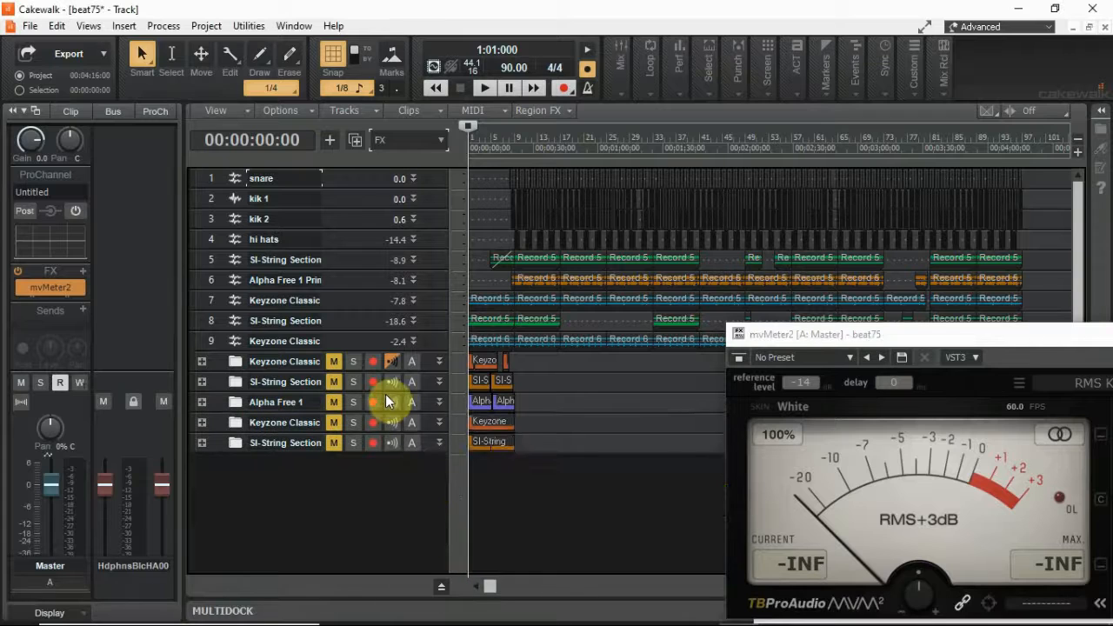
left_click(90, 26)
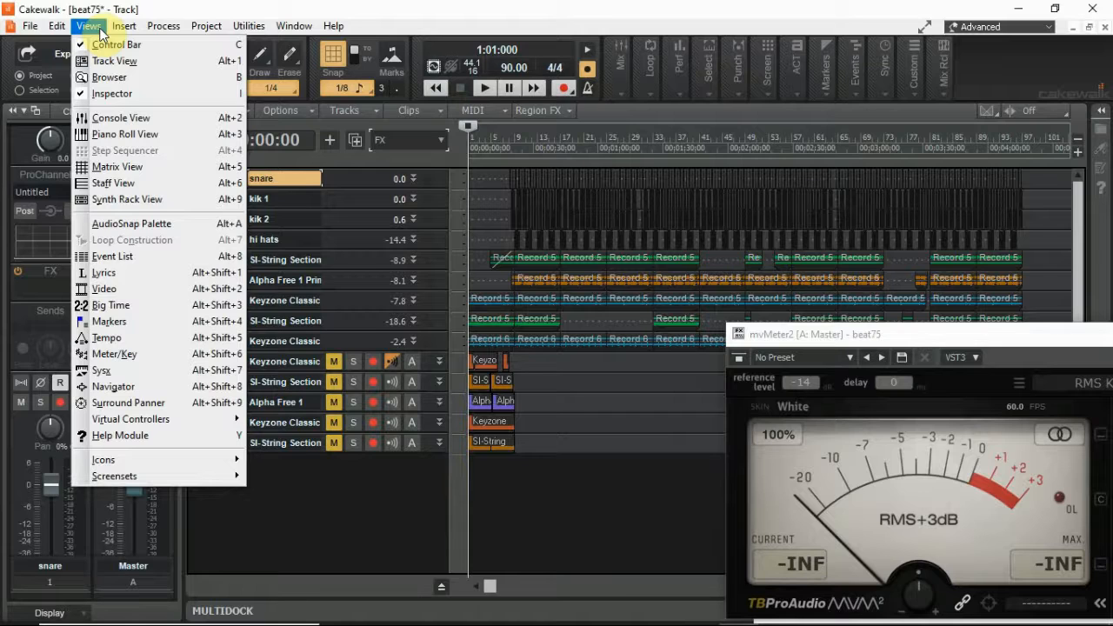
mouse_move(128, 34)
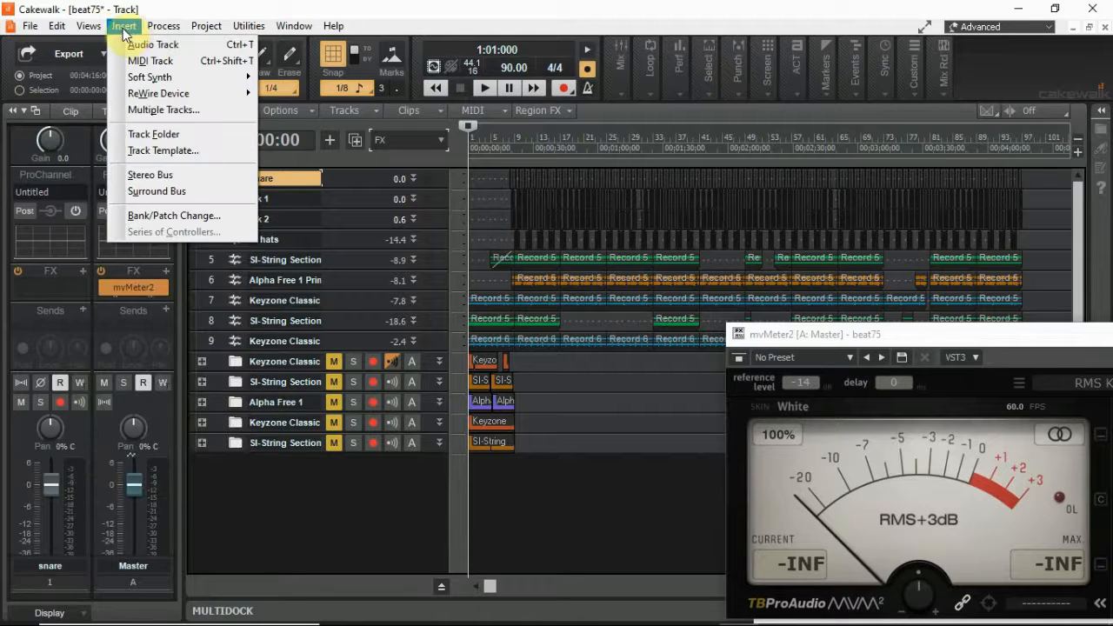
mouse_move(68, 33)
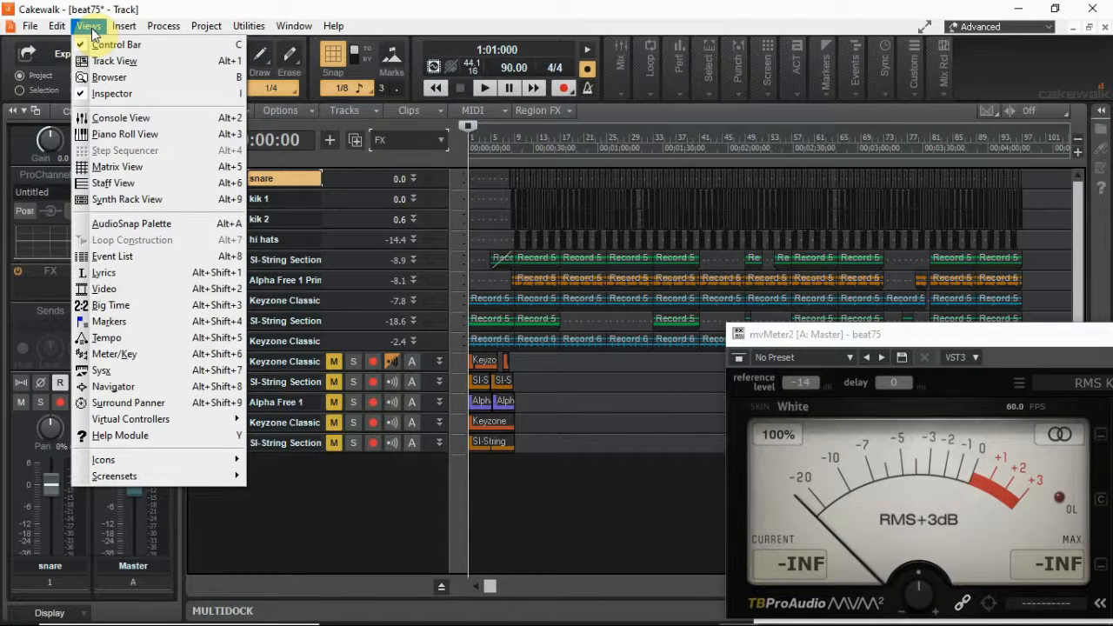
left_click(106, 120)
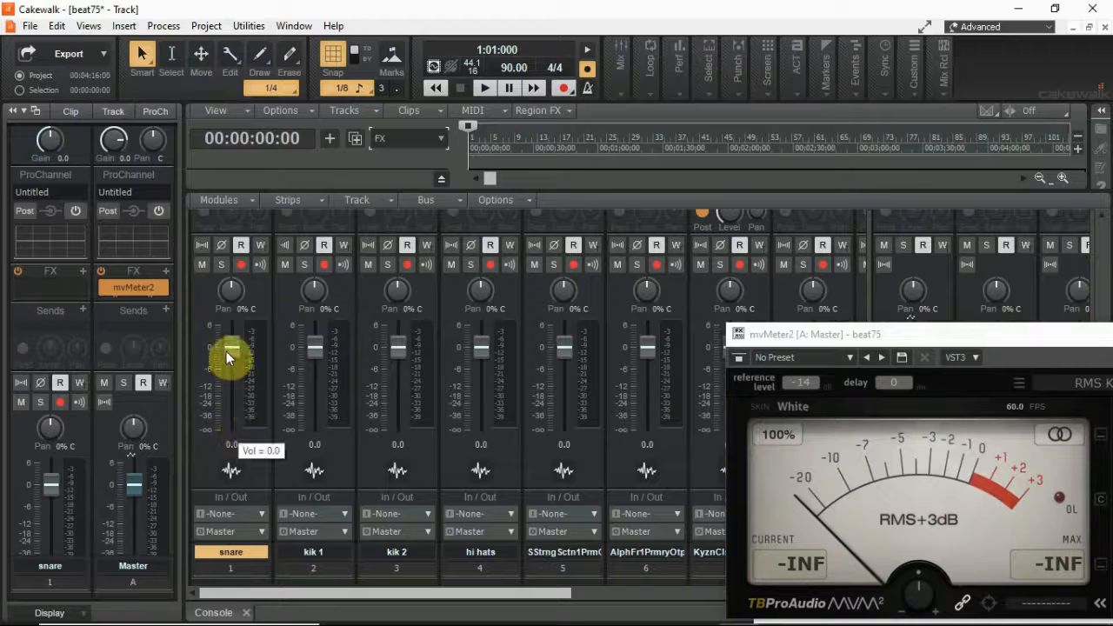
Mute audio tracks 1 through 9 in the console, moving the mvMeter2 window out of the way of the channel strips
left_click(202, 264)
left_click(285, 264)
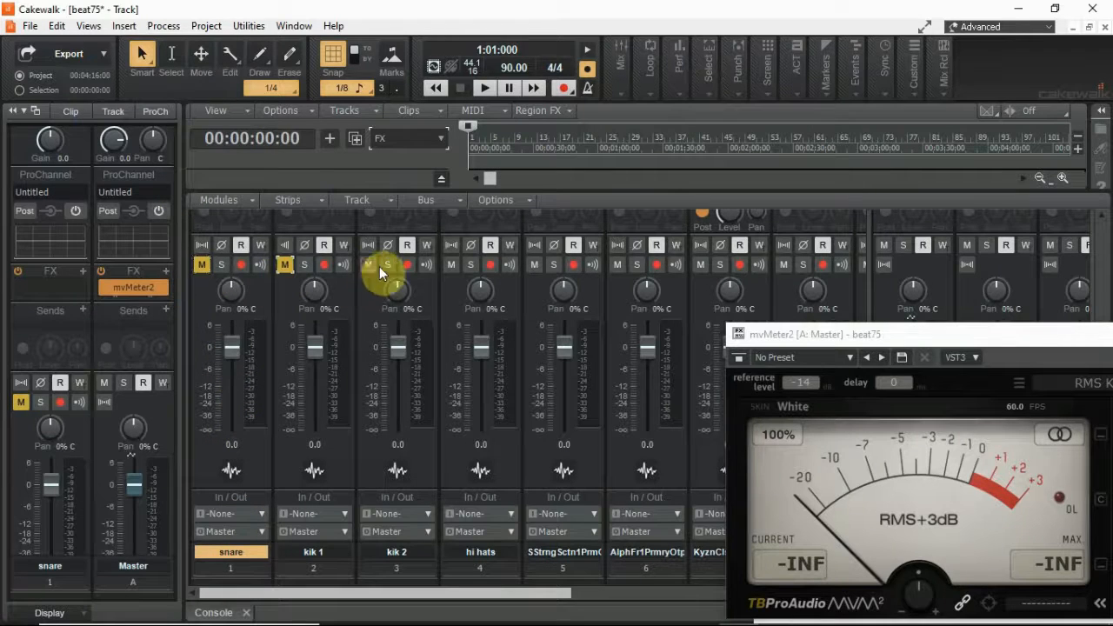
left_click(534, 264)
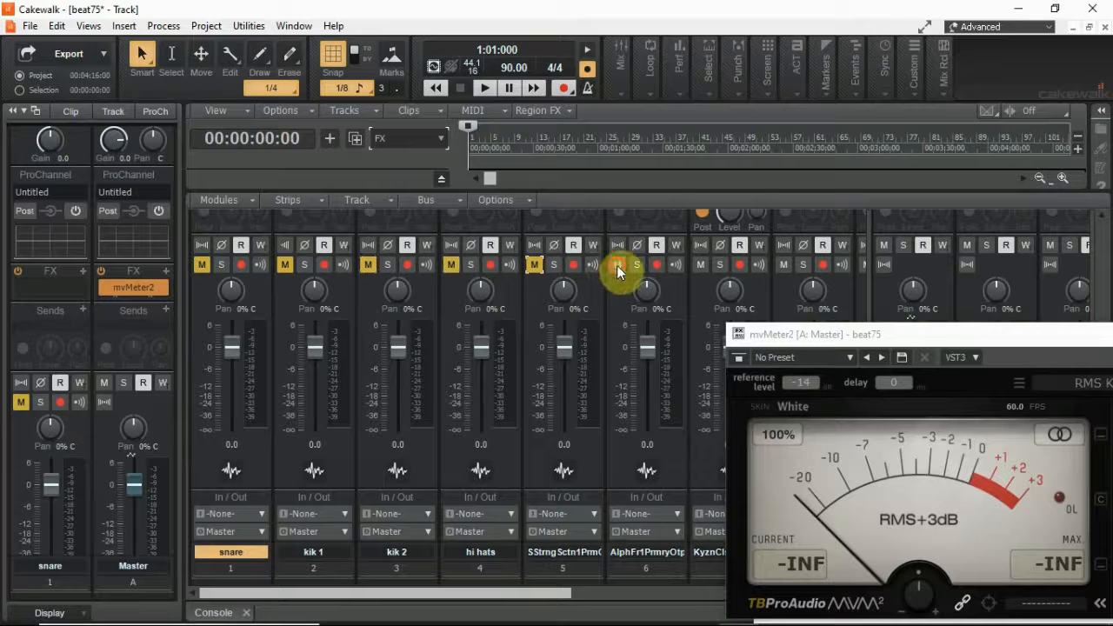
left_click(697, 264)
left_click(783, 264)
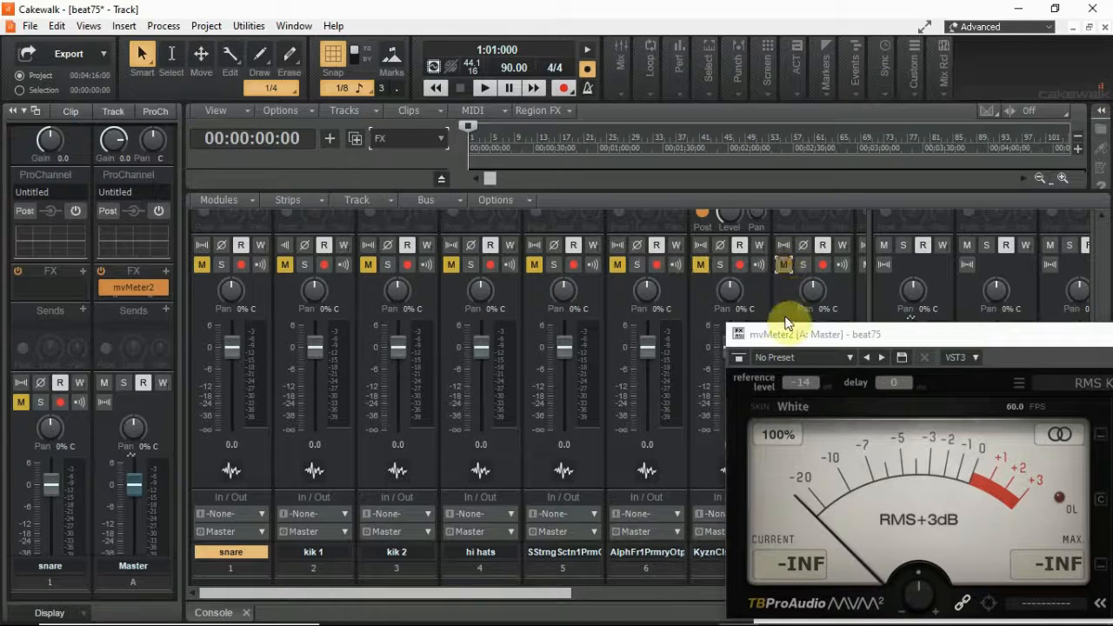
left_click_drag(843, 339, 973, 339)
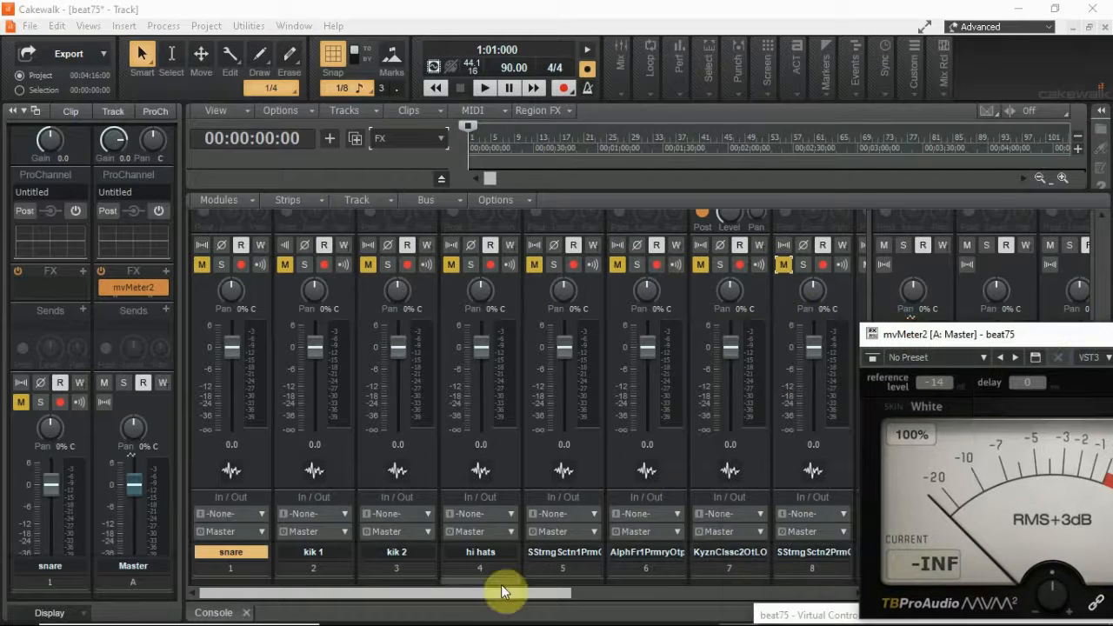
left_click_drag(539, 593, 691, 594)
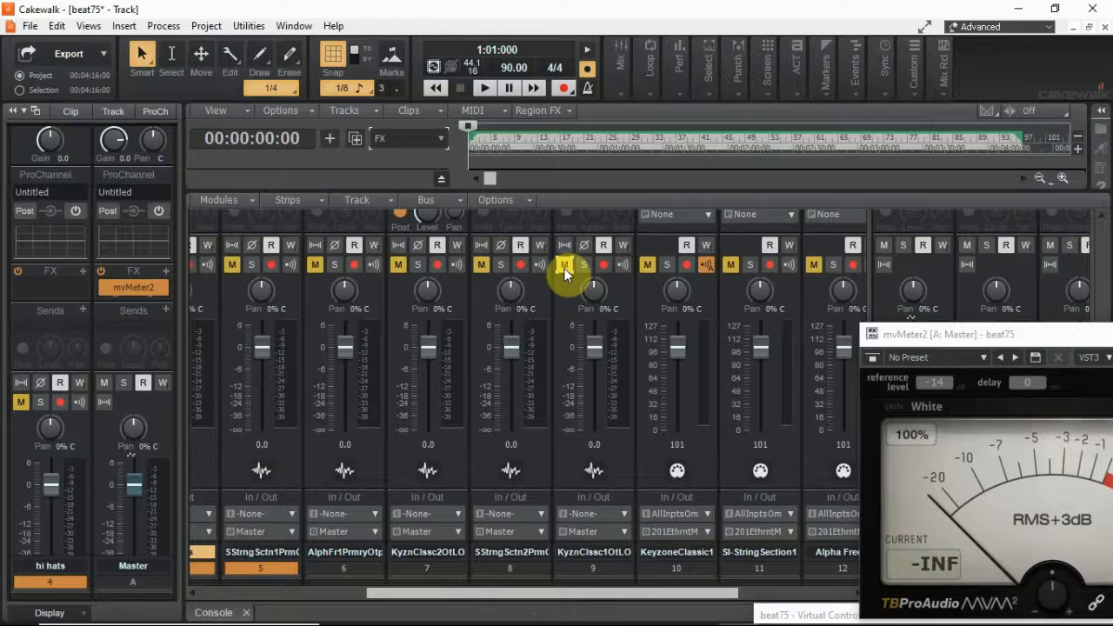
Unmute only kik 1 and play the song from the start to check its level on mvMeter2
left_click_drag(525, 597, 339, 606)
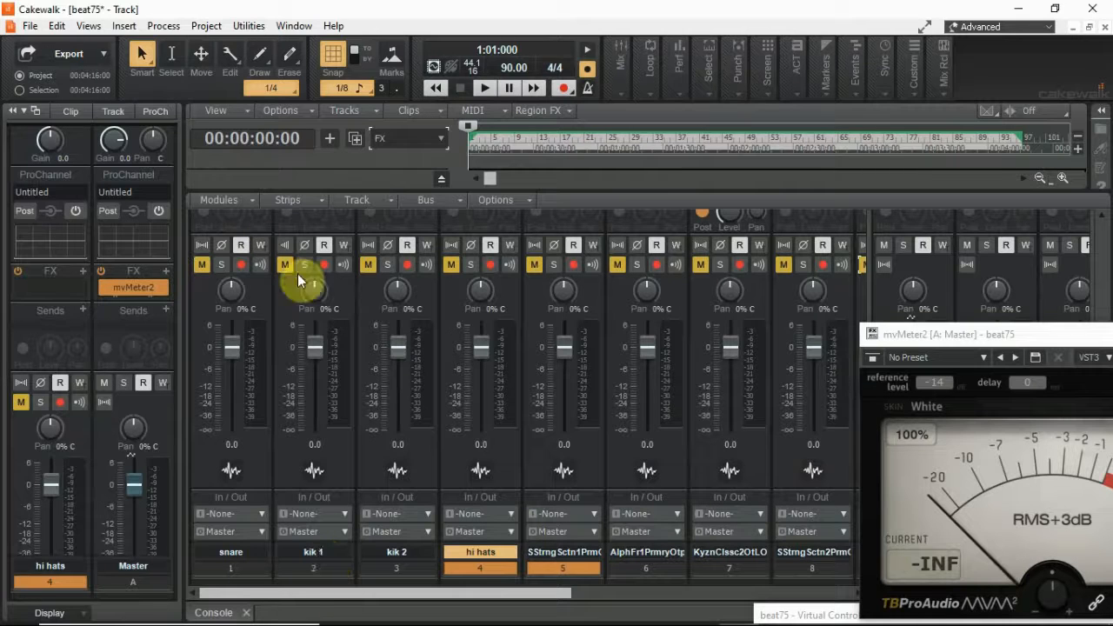
key("space")
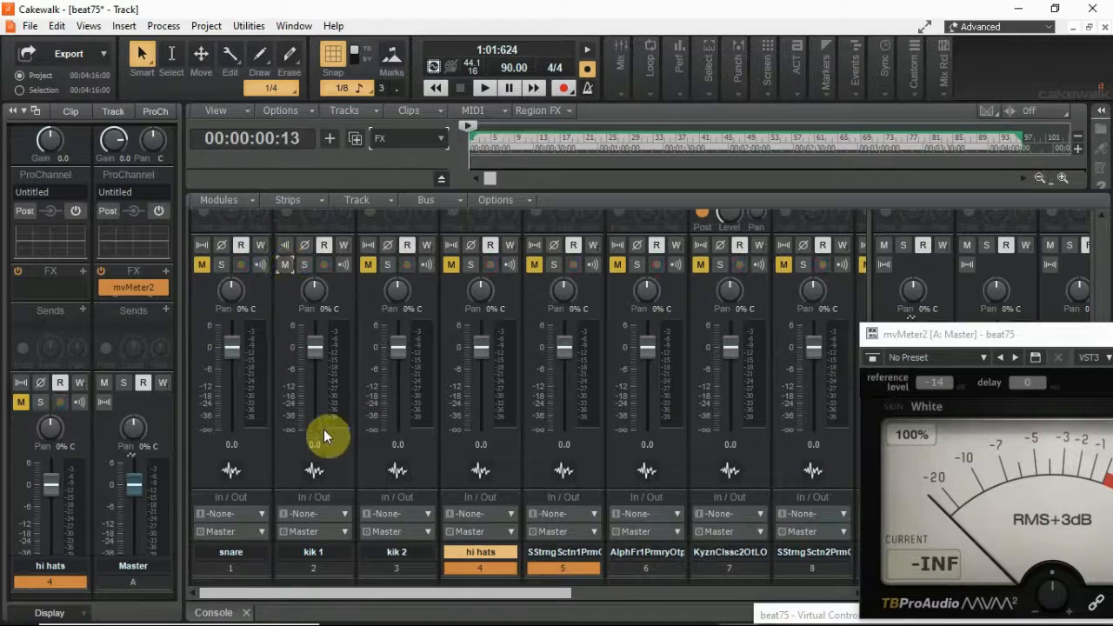
scroll(326, 431, "up", 1)
scroll(326, 429, "up", 3)
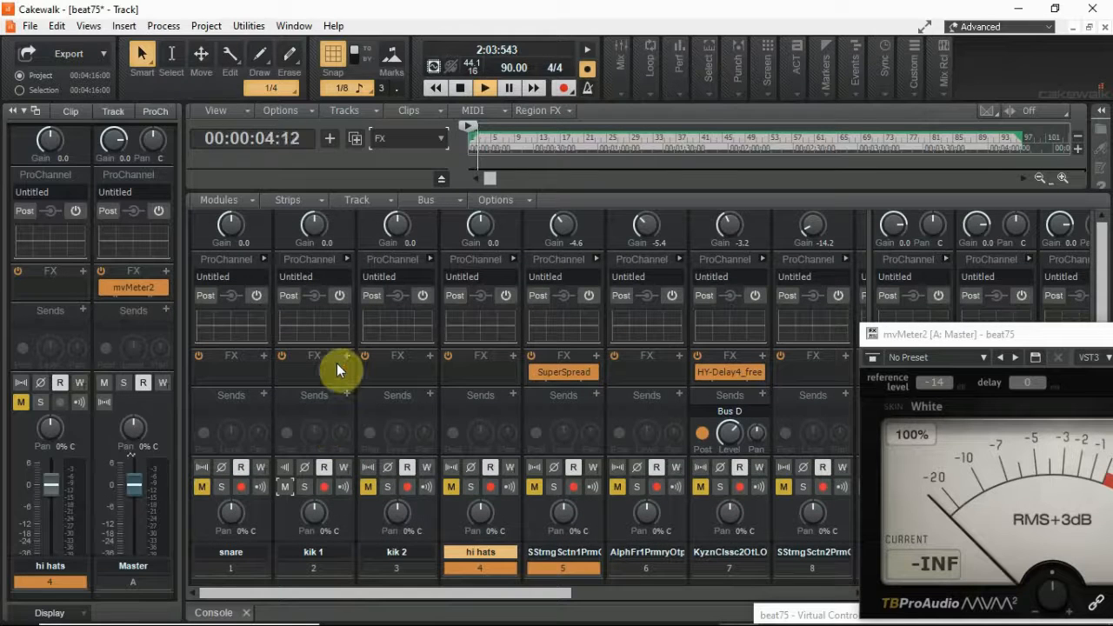
scroll(337, 382, "down", 5)
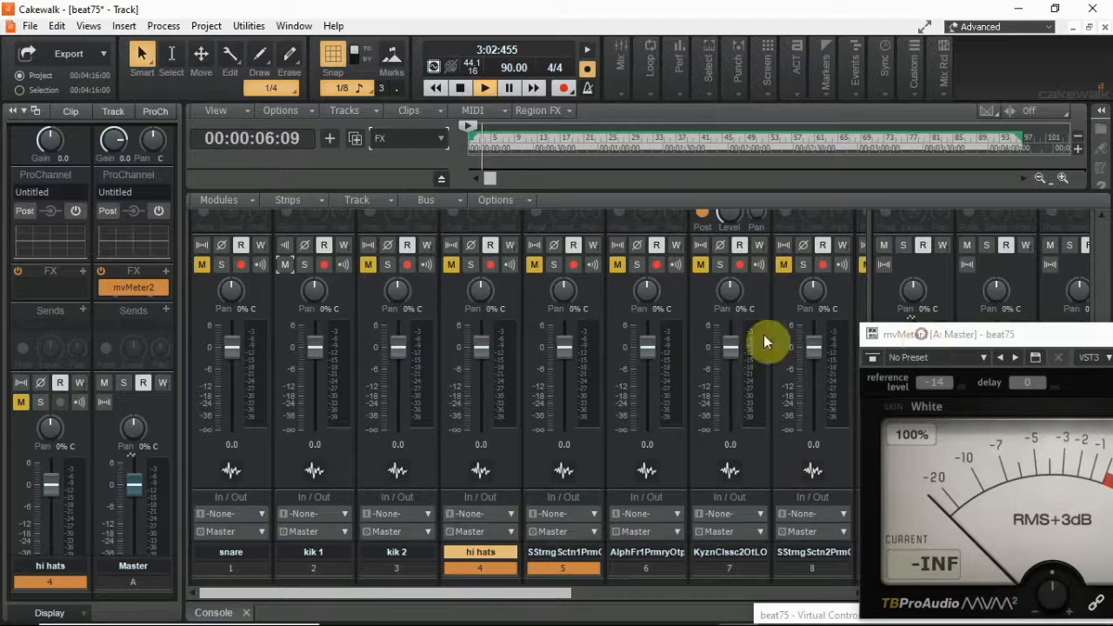
left_click_drag(921, 334, 136, 303)
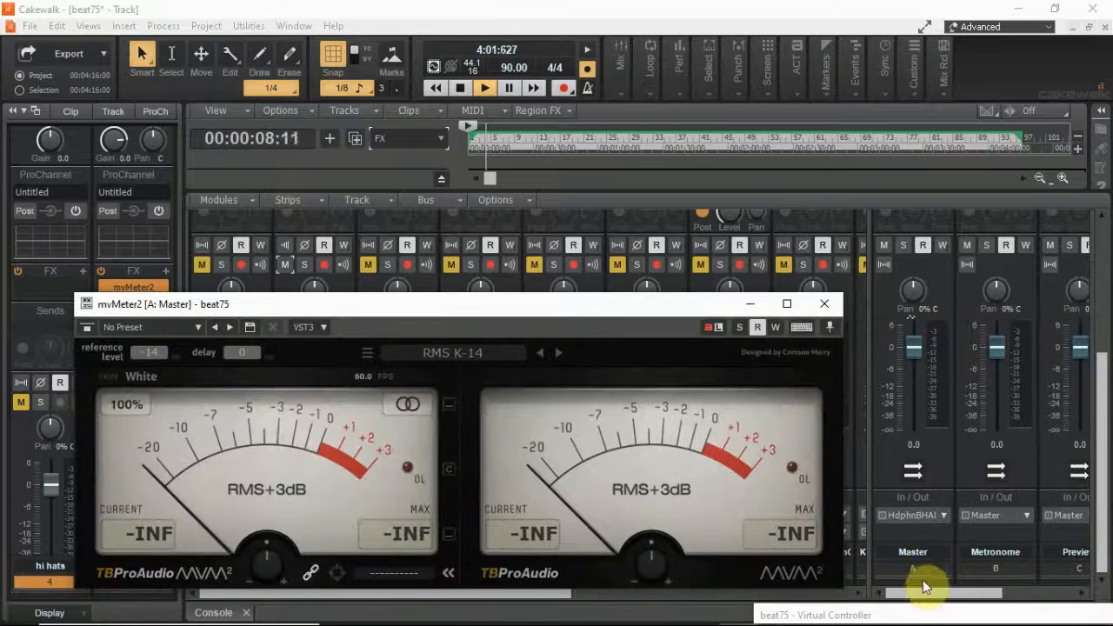
mouse_move(923, 591)
left_mouse_down()
mouse_move(997, 598)
mouse_move(852, 596)
left_mouse_up()
left_click(192, 306)
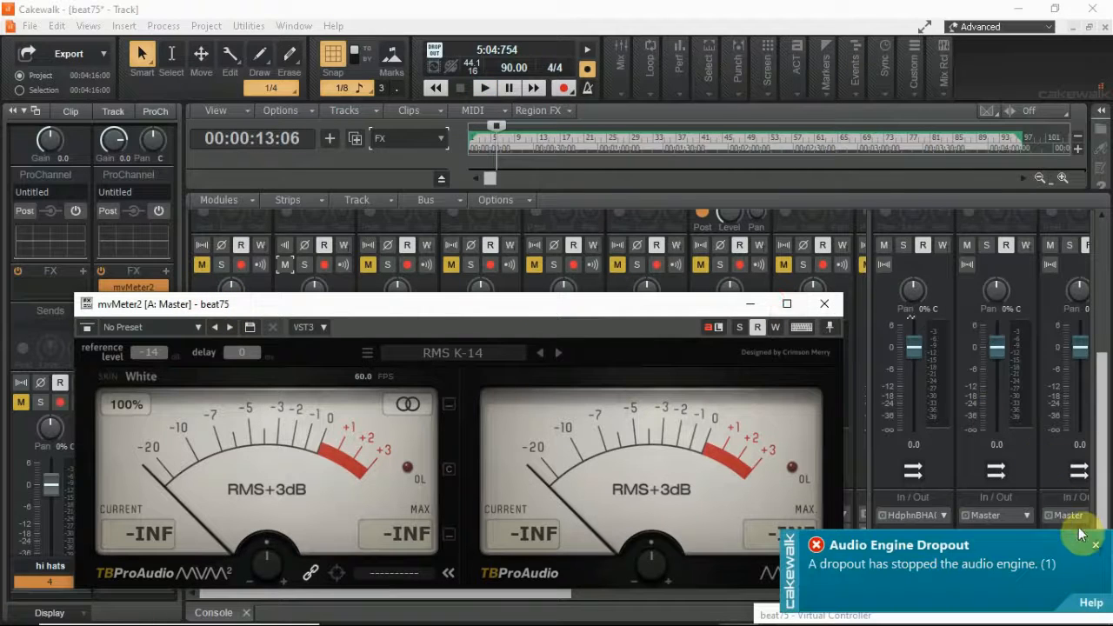
left_click(1095, 544)
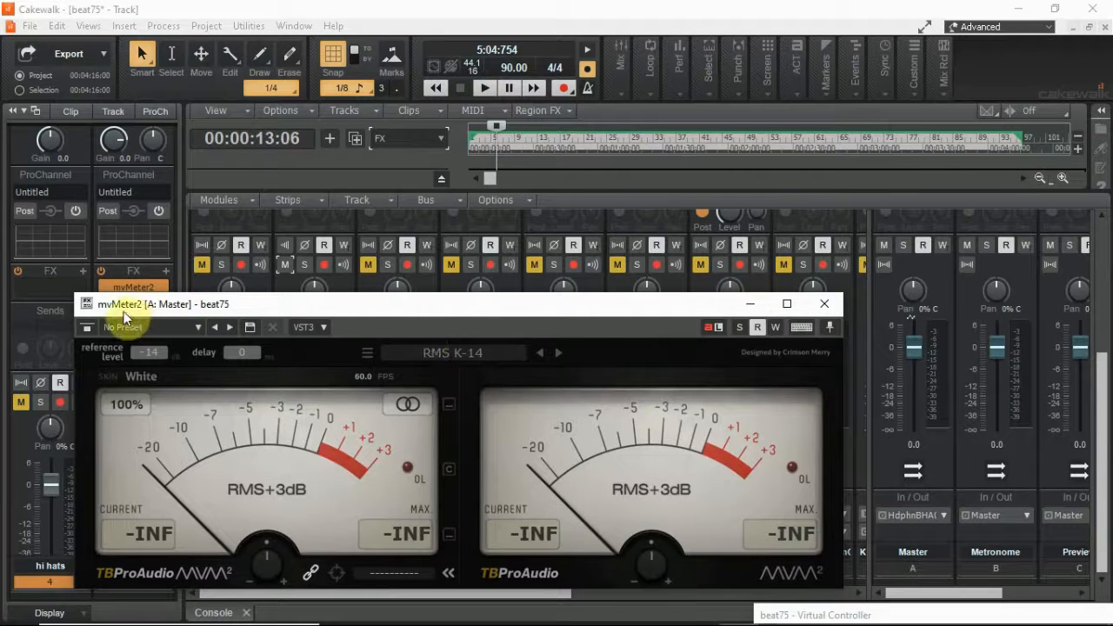
Play kik 1 alone from just before measure 9 and set its input gain to -11.3 while watching mvMeter2
left_click_drag(123, 311, 754, 312)
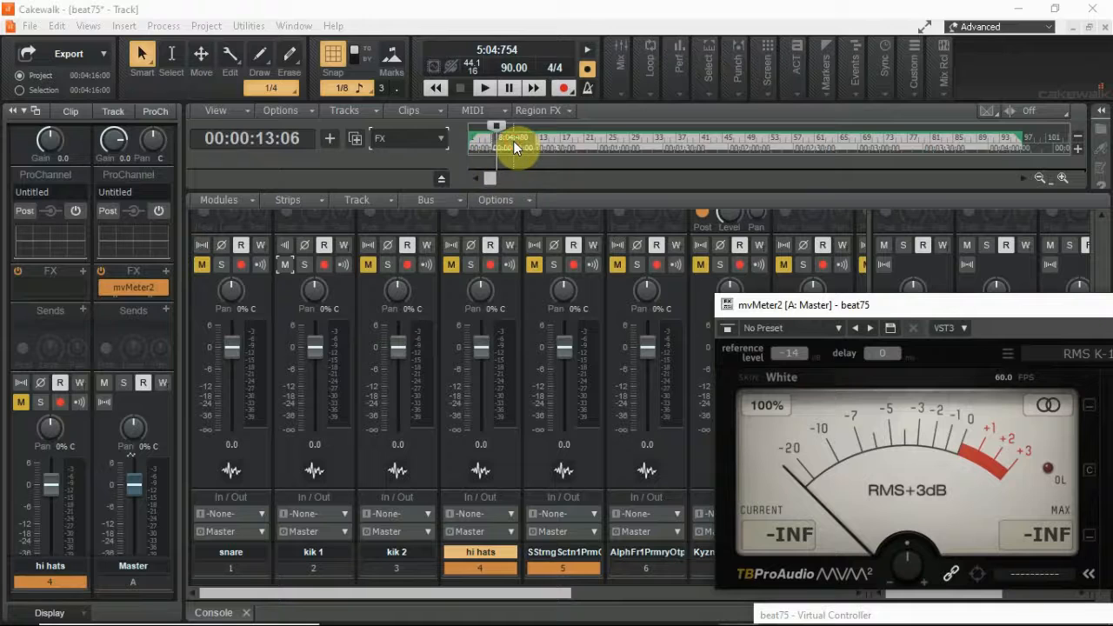
left_click(513, 141)
key("space")
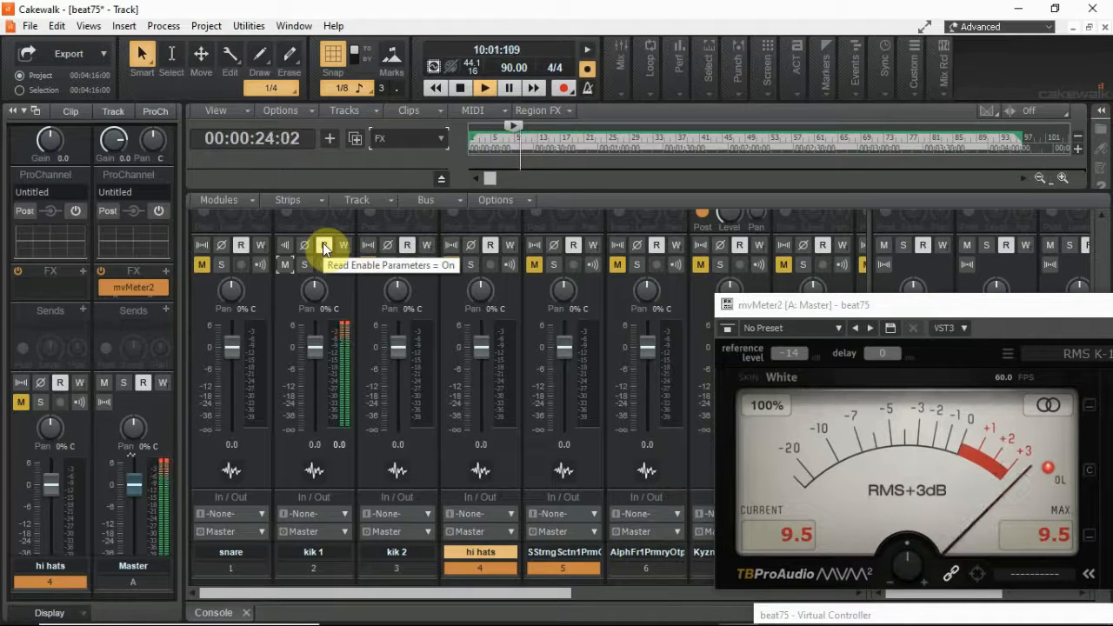
scroll(323, 306, "up", 3)
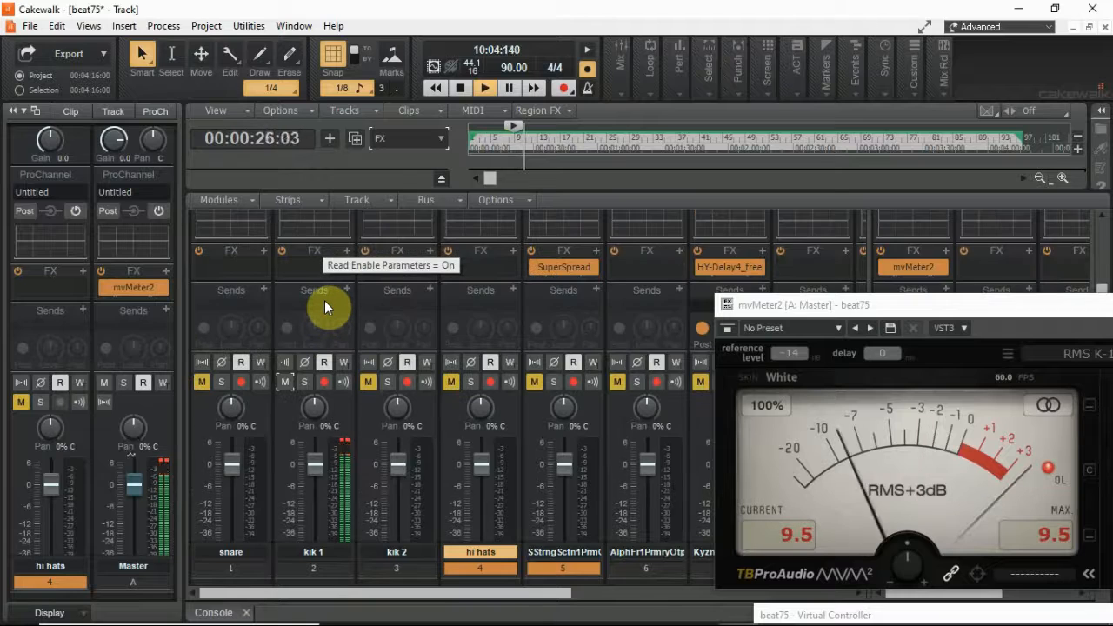
scroll(324, 300, "up", 3)
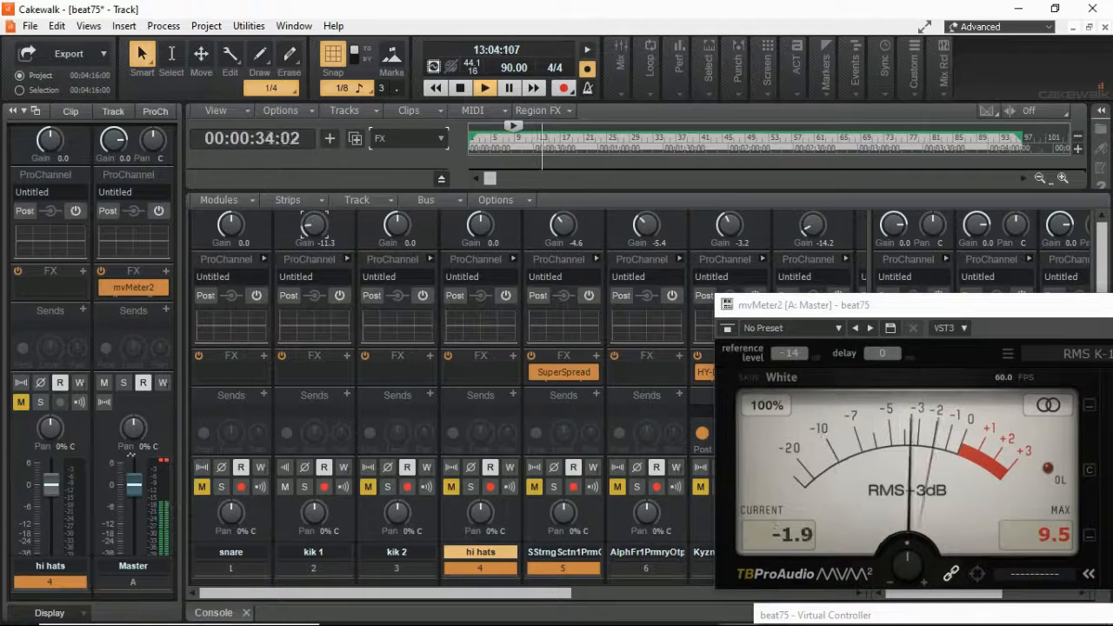
left_click(311, 230)
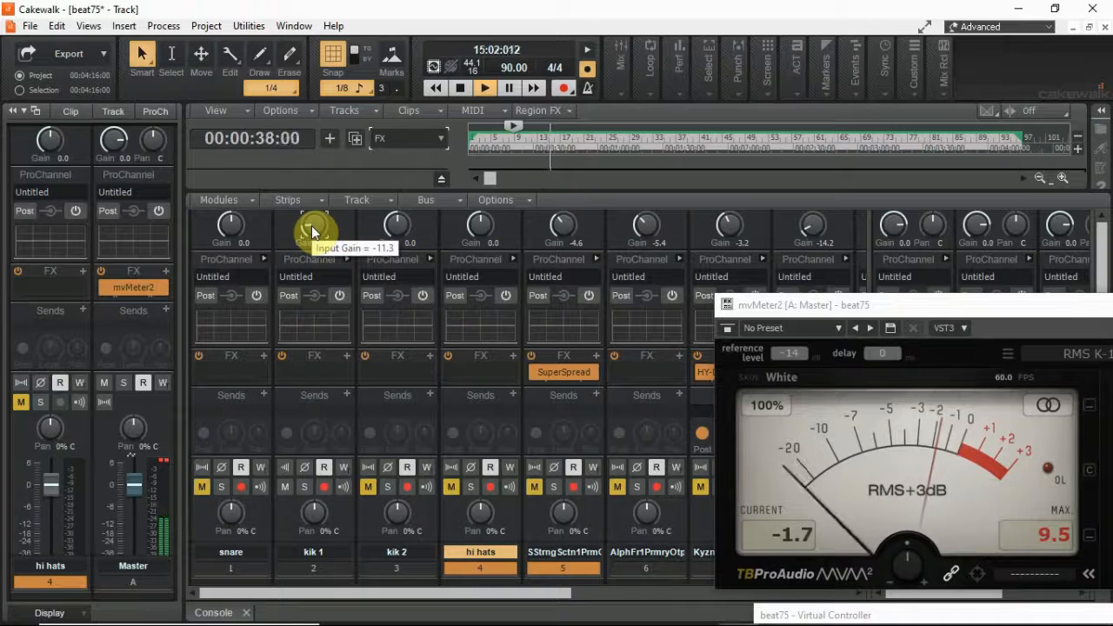
Set kik 1's input gain to -13.8, and unmute kik 2 with its input gain at -12.4 while watching mvMeter2
left_click_drag(311, 231, 311, 235)
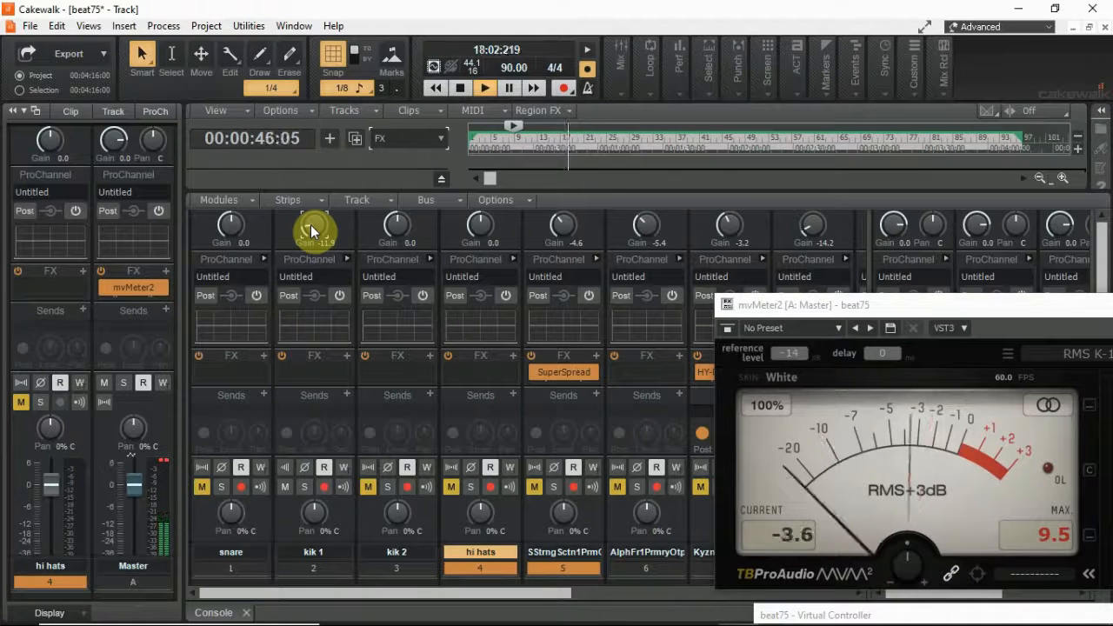
left_click_drag(311, 231, 311, 232)
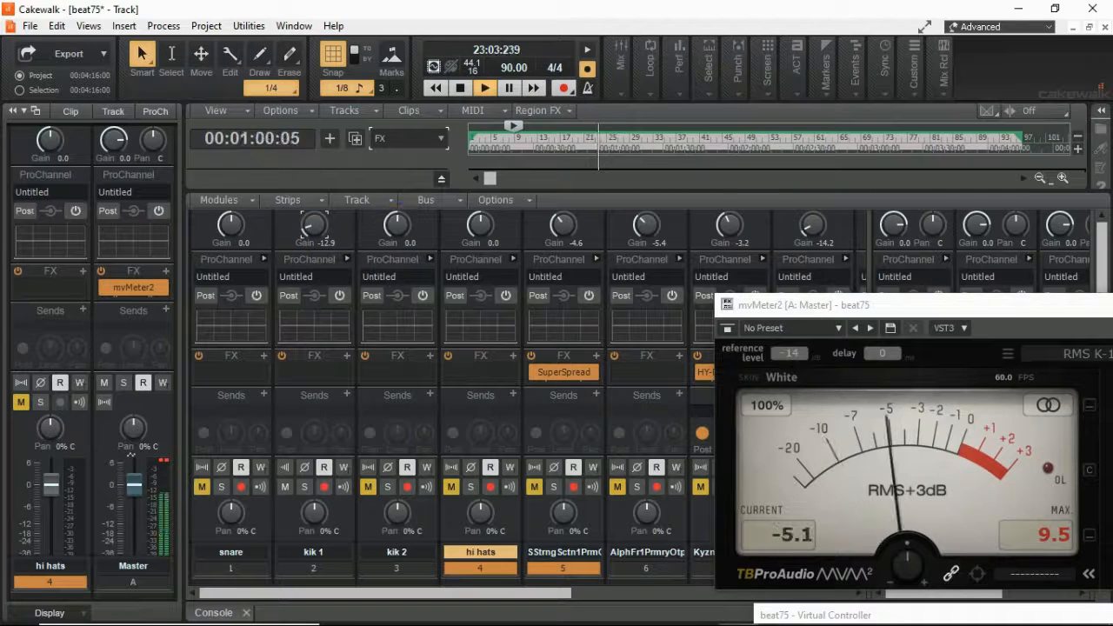
left_click_drag(398, 225, 397, 257)
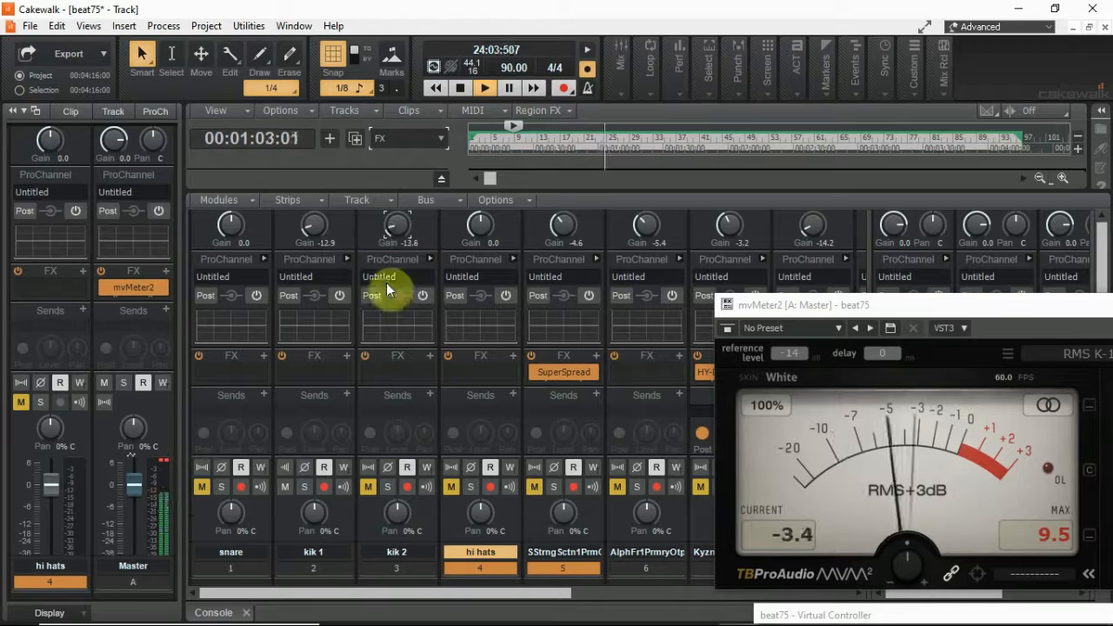
left_click(367, 489)
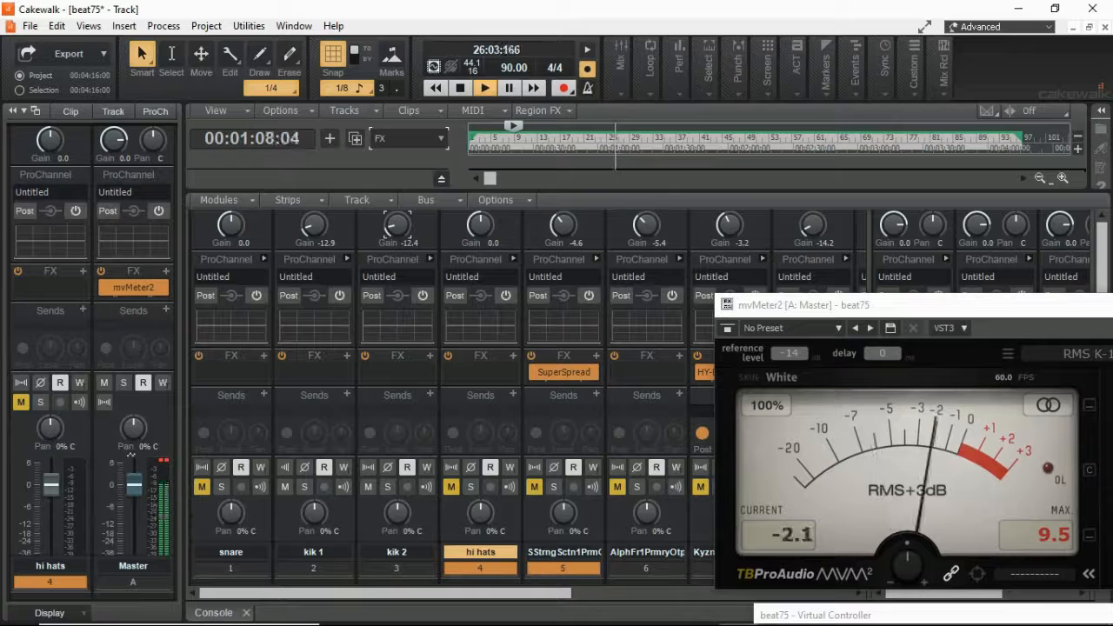
left_click_drag(397, 235, 389, 233)
left_click_drag(314, 234, 312, 231)
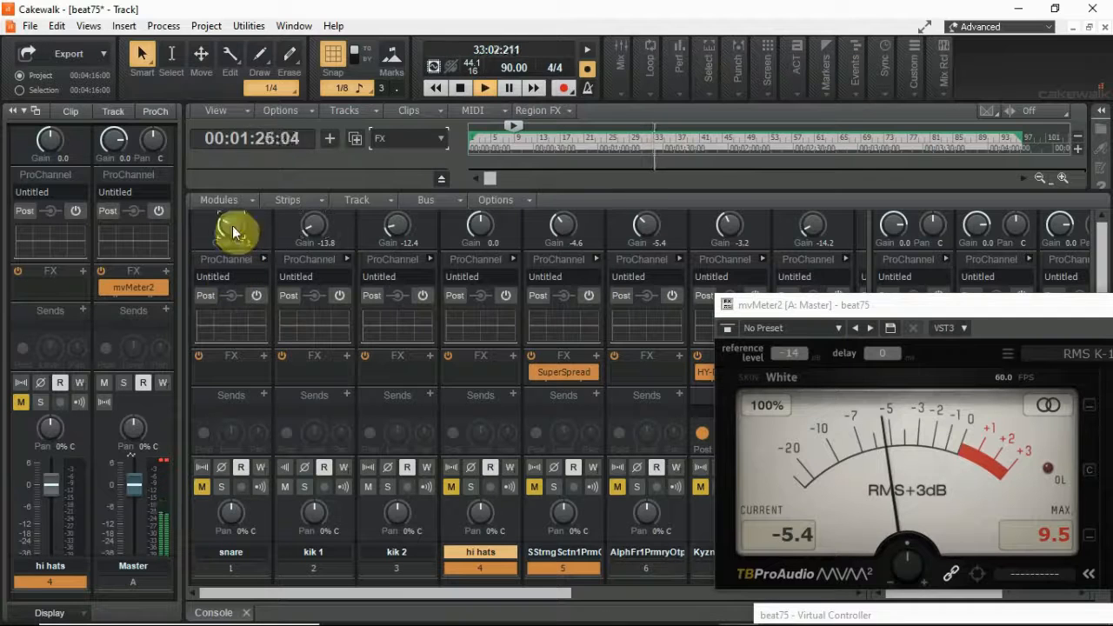
Unmute the snare track and set its input gain to -8.7 while watching mvMeter2
mouse_move(231, 229)
left_mouse_down()
mouse_move(318, 228)
mouse_move(241, 228)
mouse_move(223, 244)
left_mouse_up()
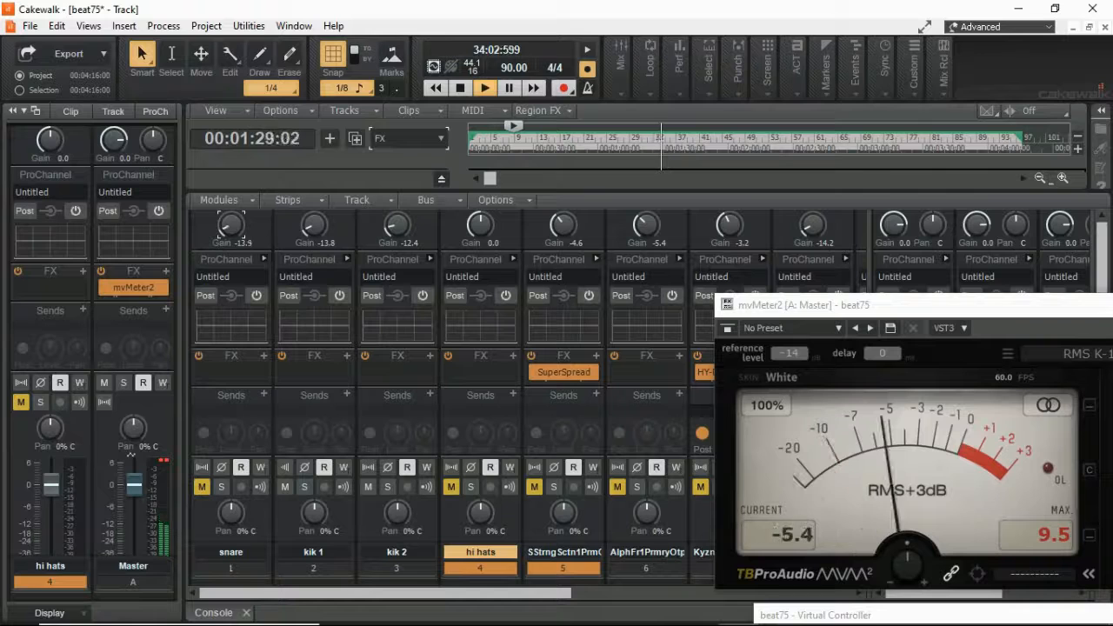
left_click(207, 491)
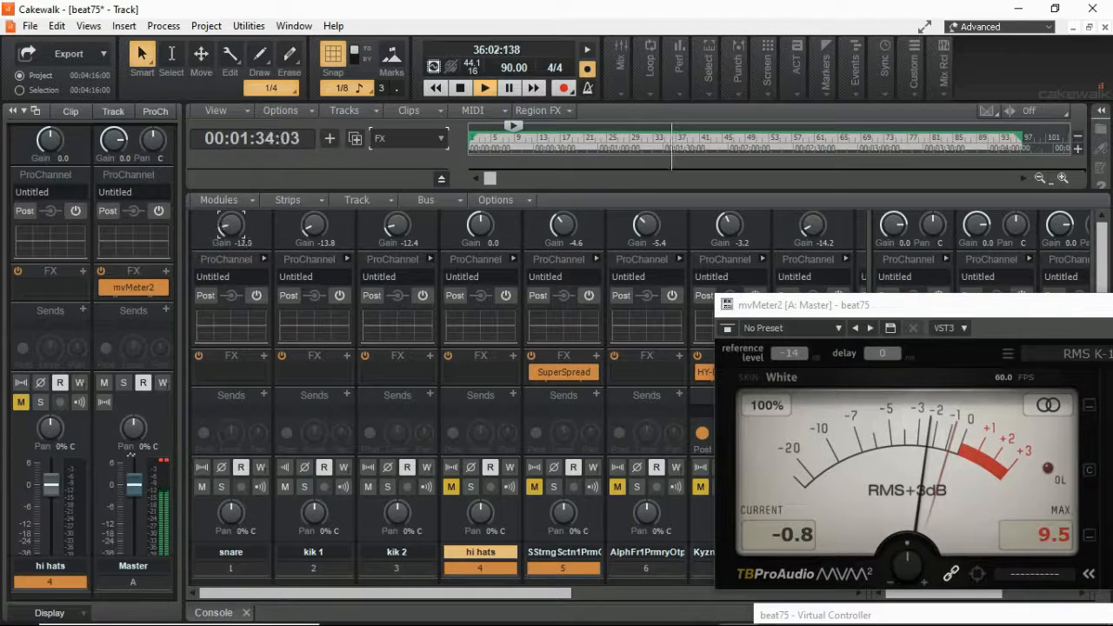
mouse_move(231, 227)
left_mouse_down()
mouse_move(231, 218)
mouse_move(231, 236)
left_mouse_up()
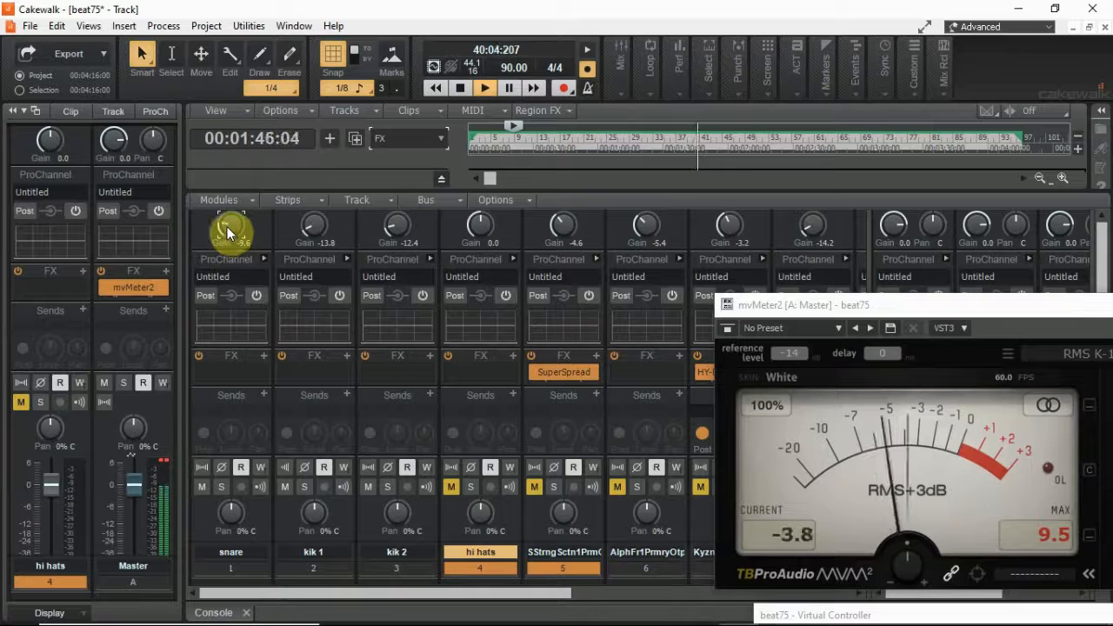
left_click_drag(228, 232, 228, 240)
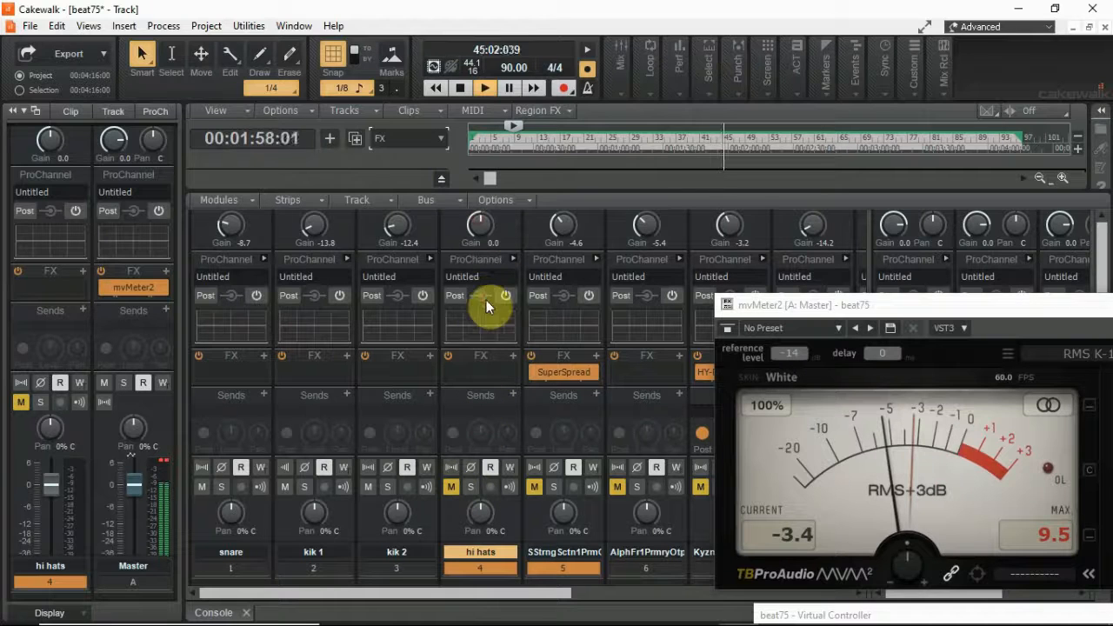
Unmute the hi hats, stop playback and set their input gain to -12.7
left_click(451, 487)
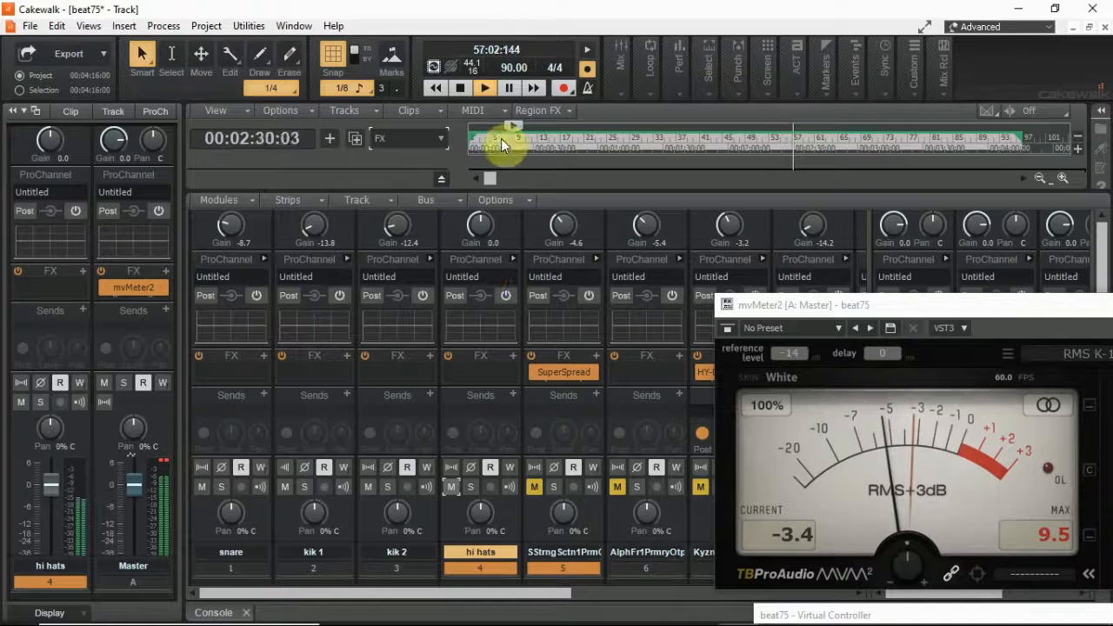
left_click(483, 226)
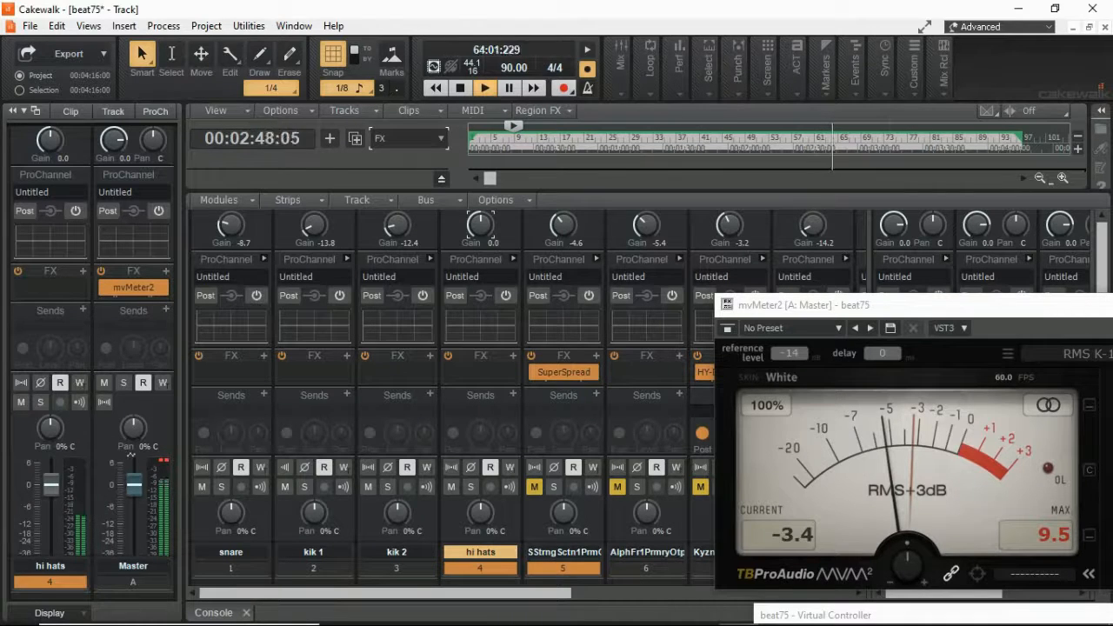
key("space")
left_click_drag(482, 226, 483, 313)
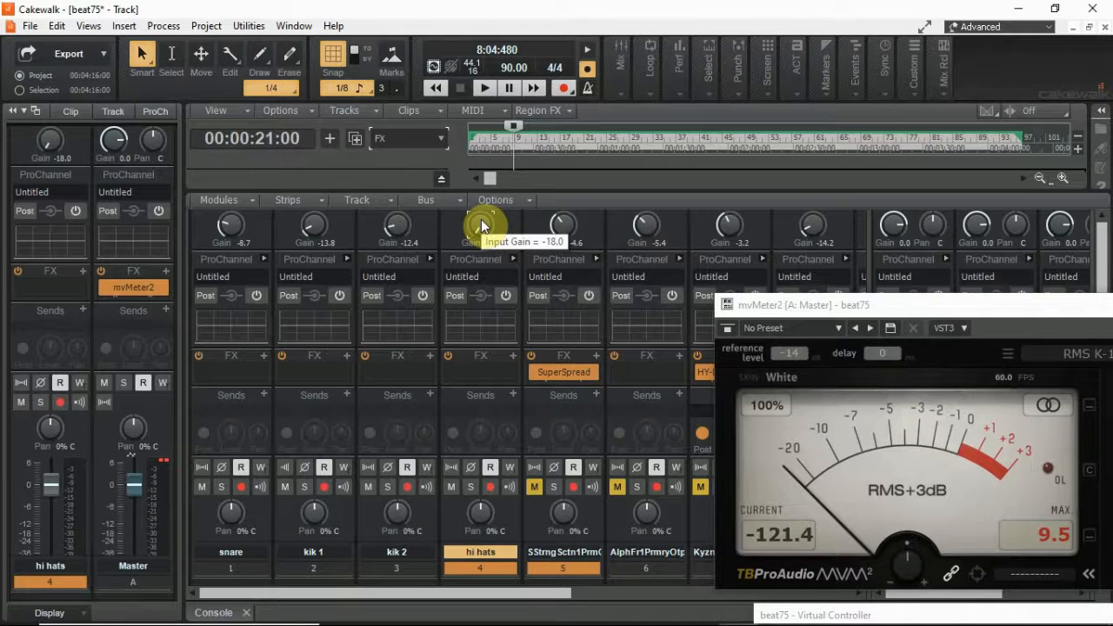
left_click_drag(481, 220, 481, 214)
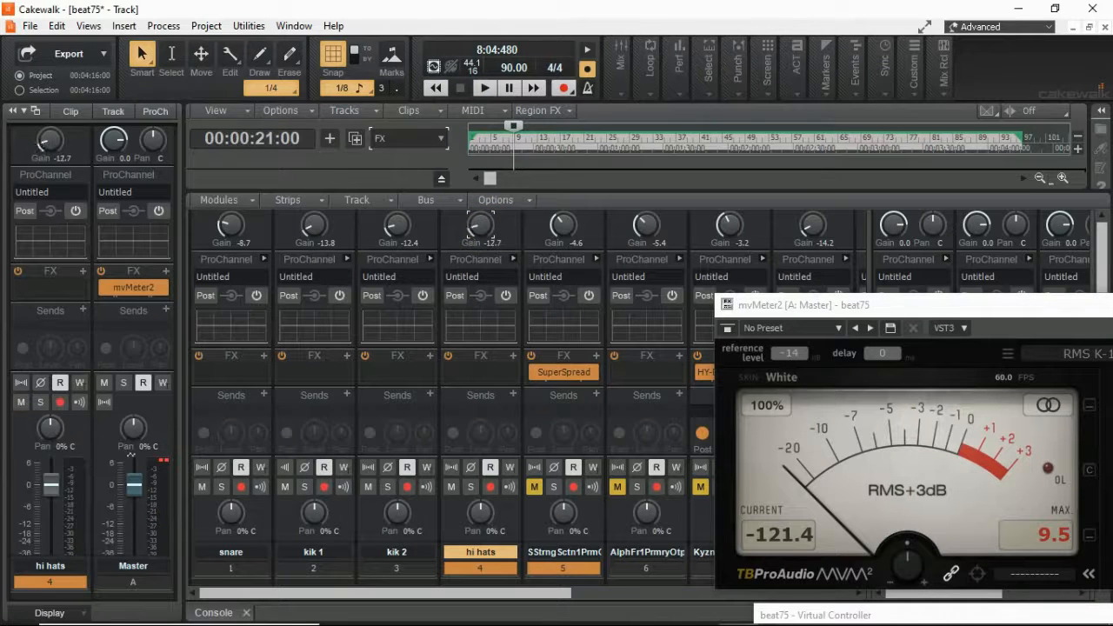
left_click(481, 228)
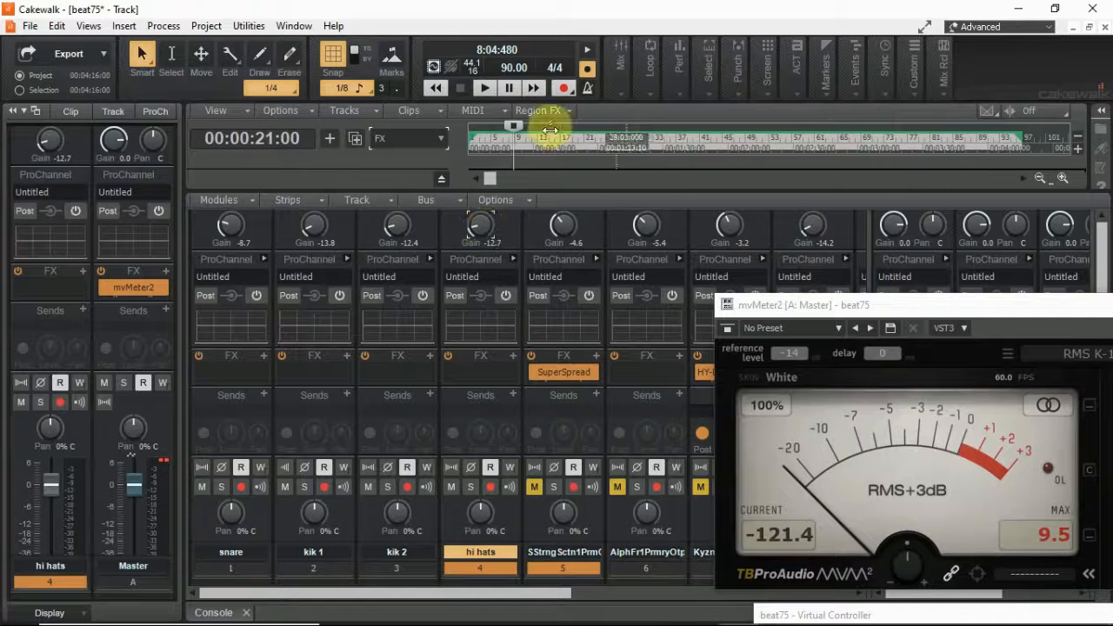
Play from around measure 81 and raise the hi hats' input gain to -11.8 while watching mvMeter2
left_click_drag(513, 130, 917, 137)
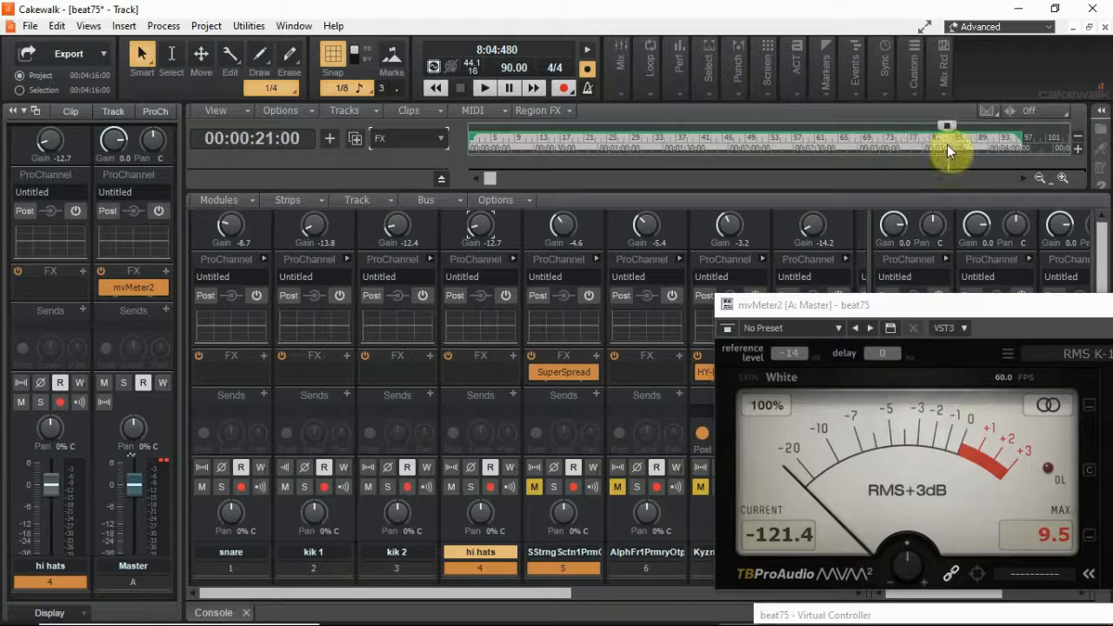
left_click(942, 144)
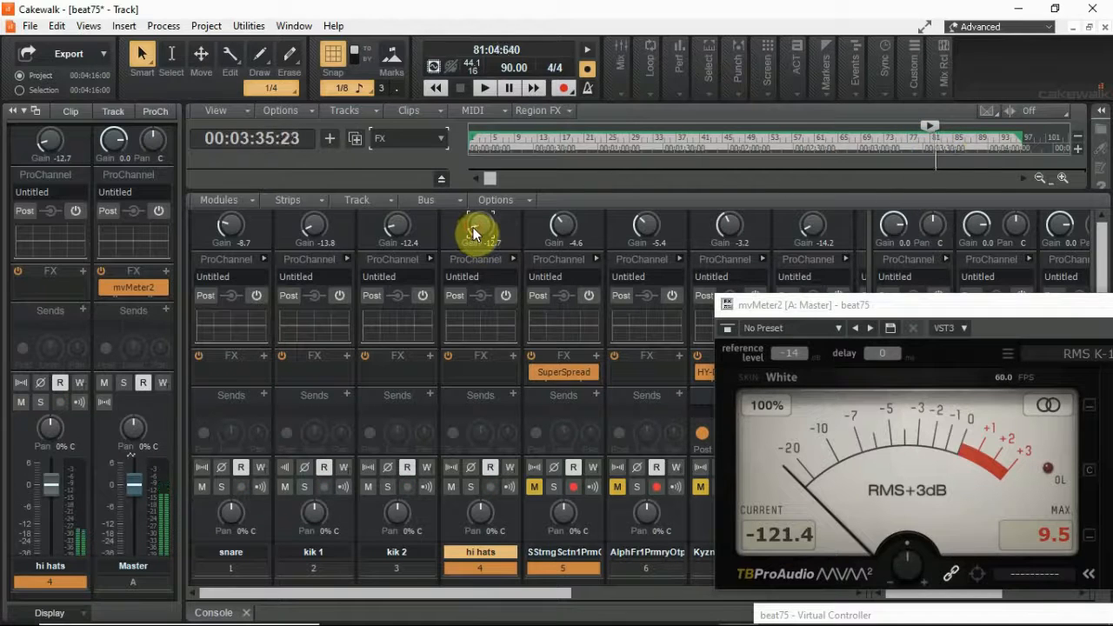
left_click_drag(473, 228, 473, 226)
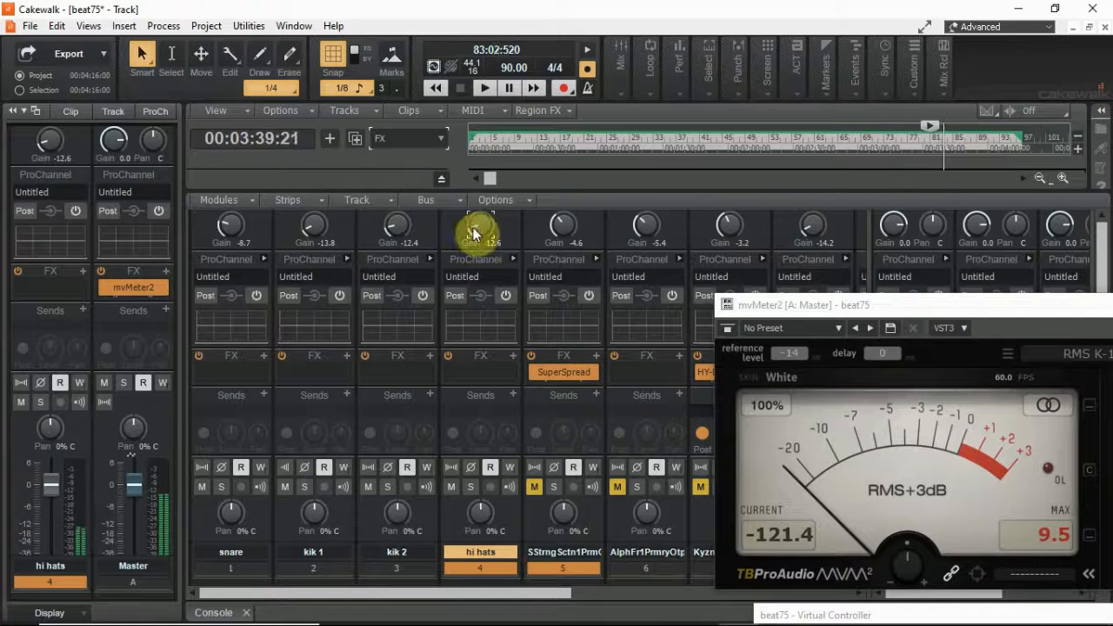
left_click_drag(473, 233, 473, 228)
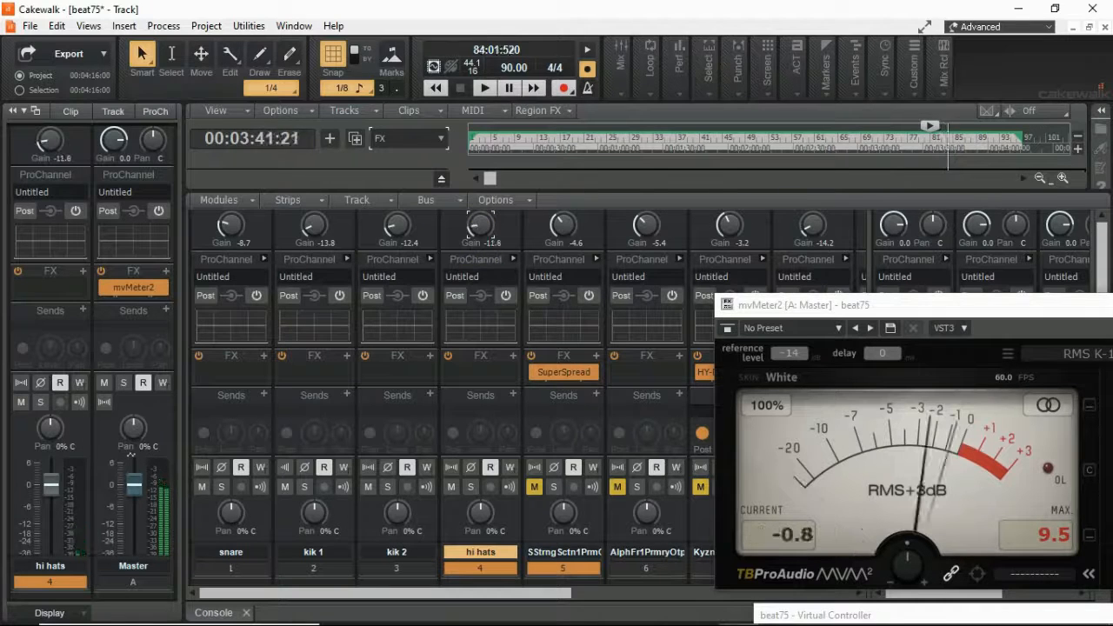
left_click(474, 233)
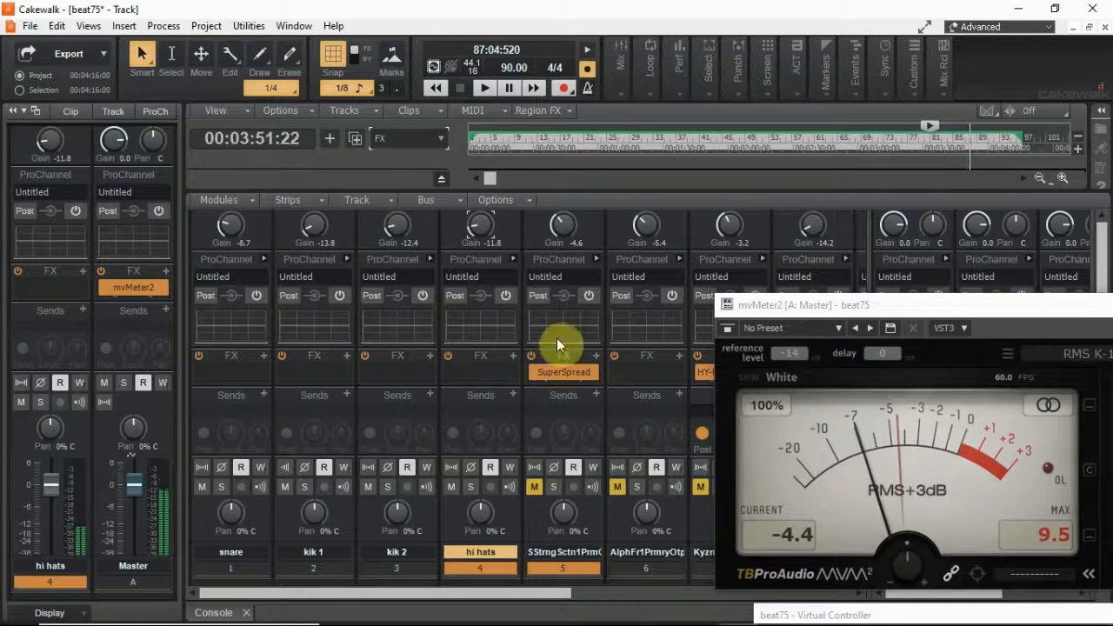
Unmute string track 5, replay from measure 81 and set its input gain to -12.5 while watching mvMeter2
left_click_drag(564, 227, 563, 280)
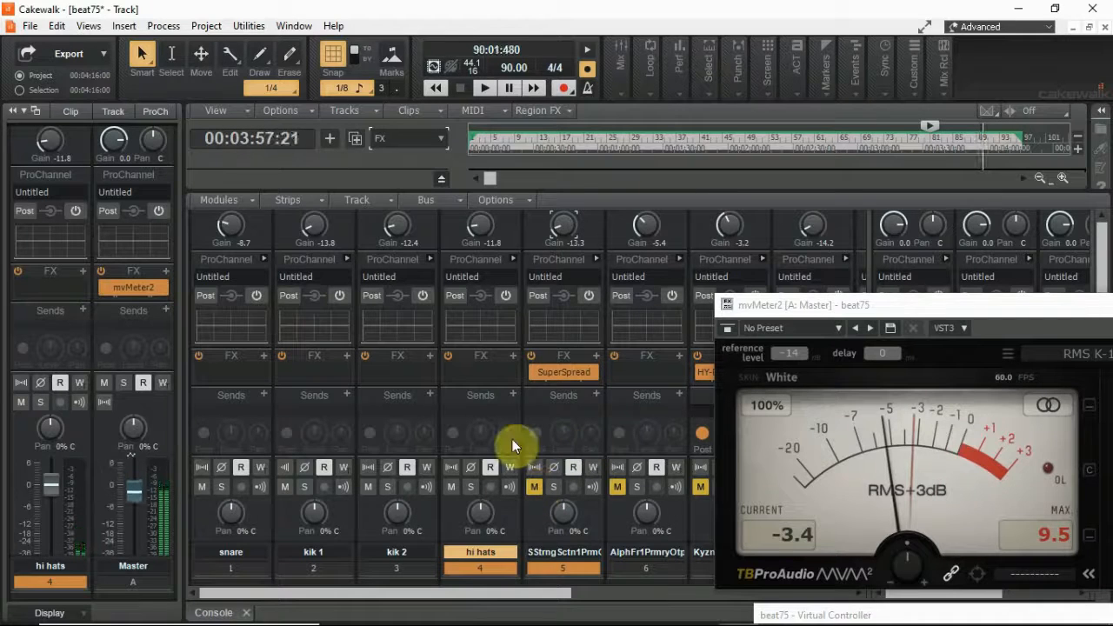
key("m")
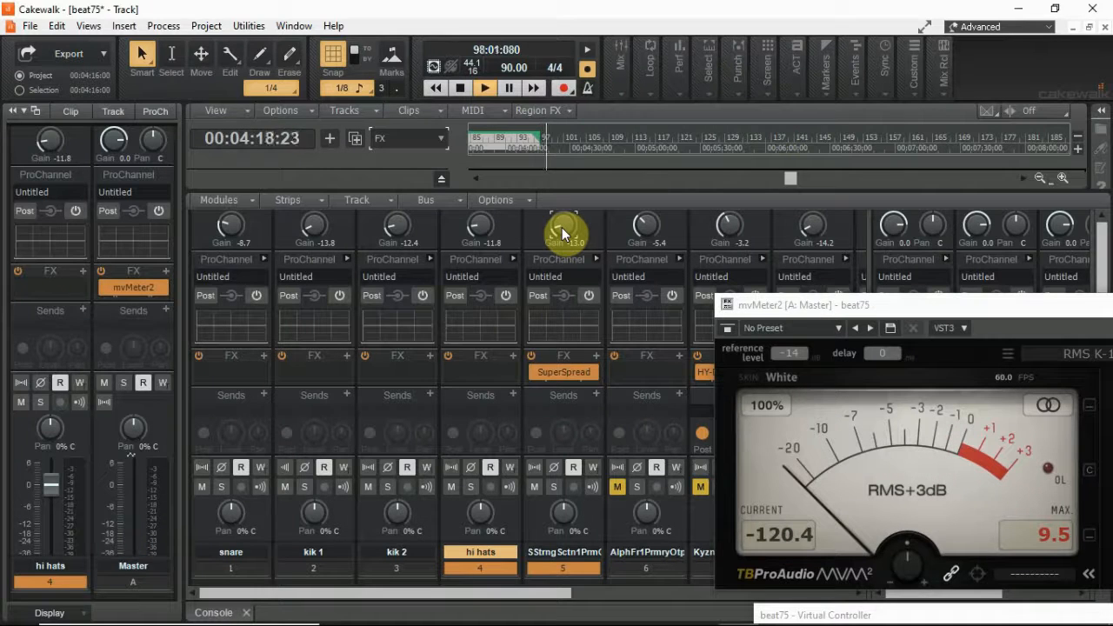
key("space")
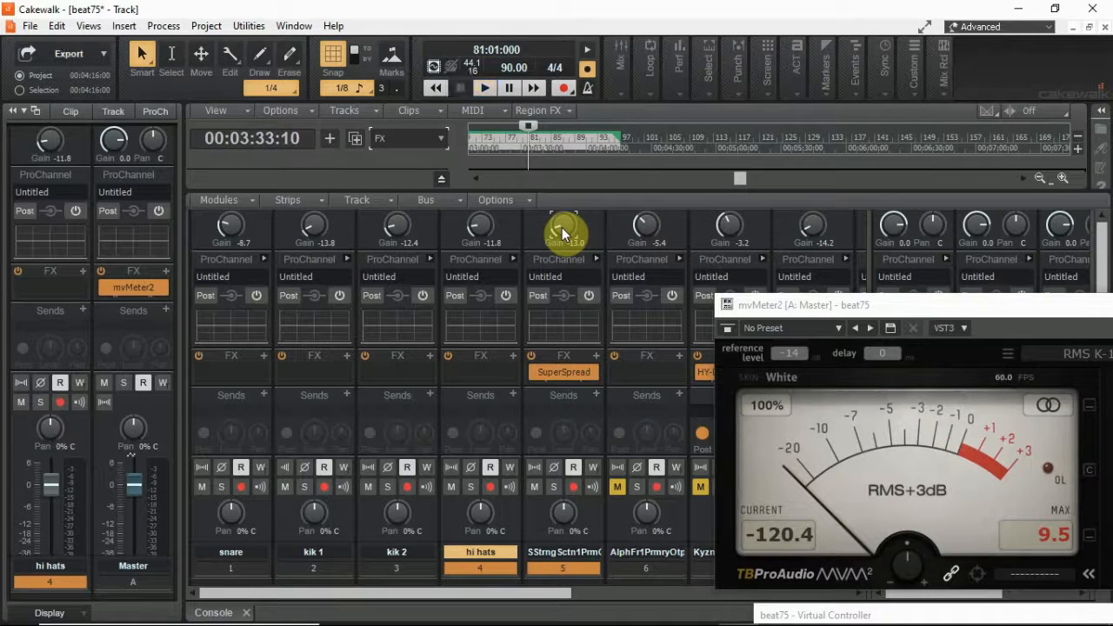
key("space")
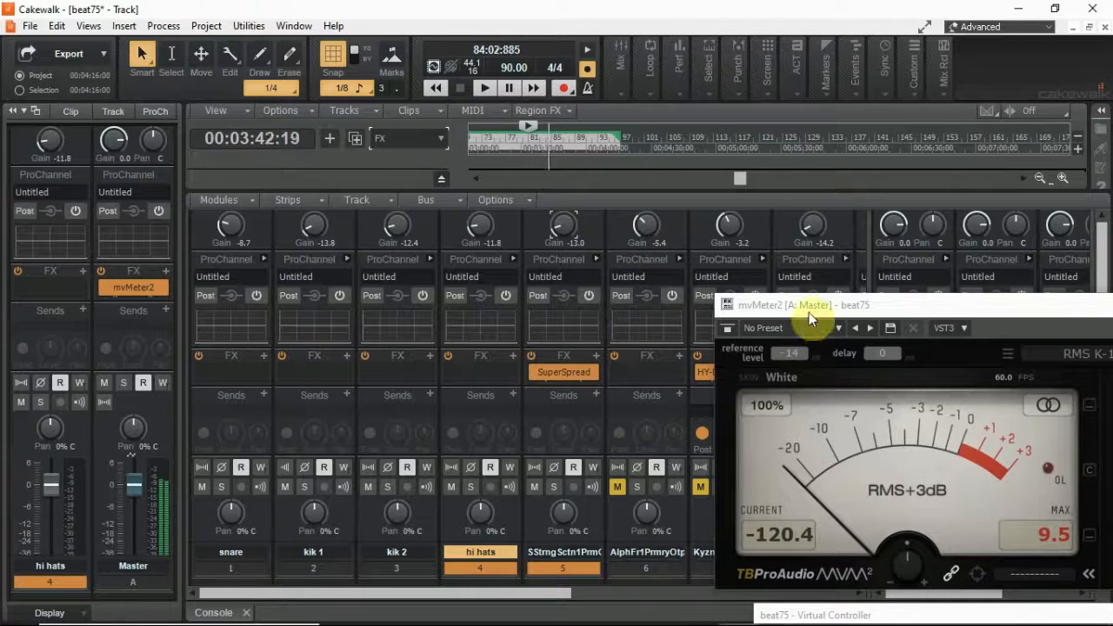
left_click(885, 309)
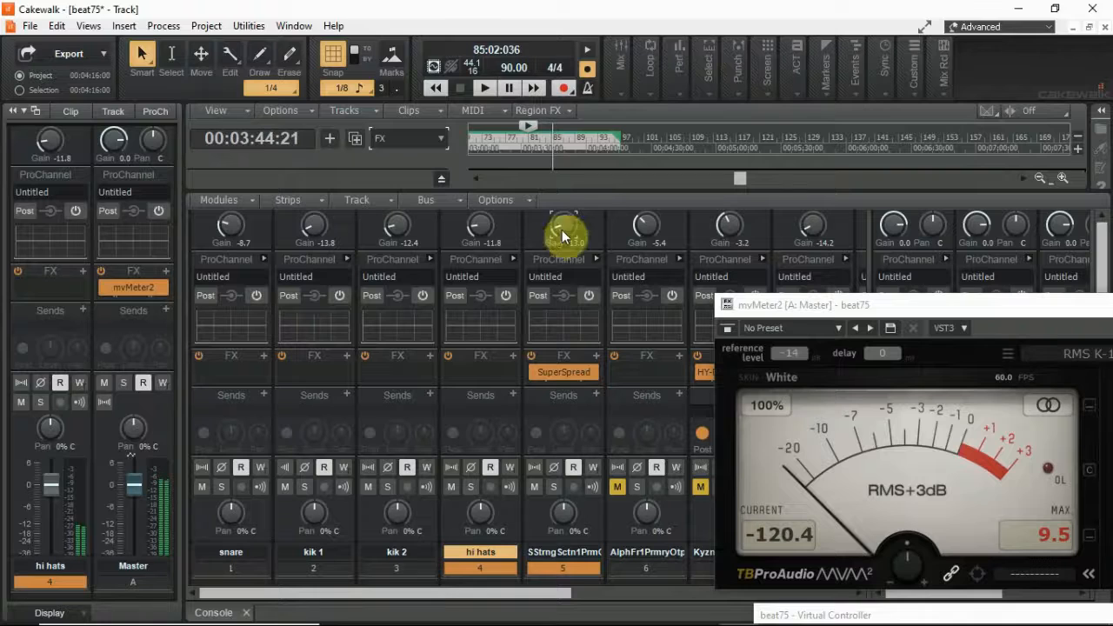
left_click_drag(562, 229, 563, 261)
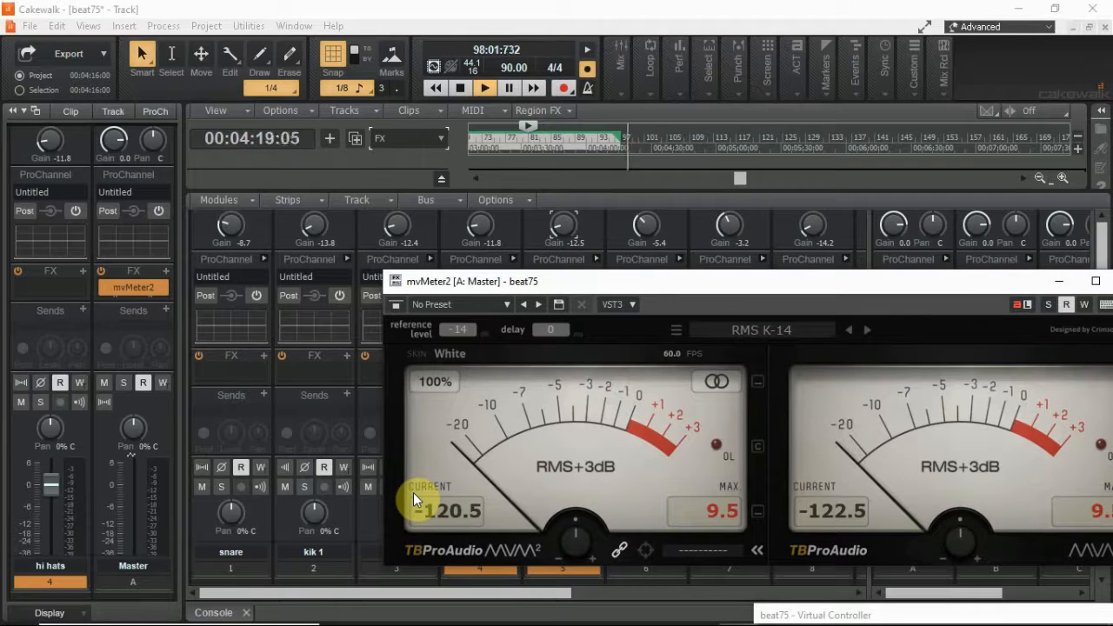
key("space")
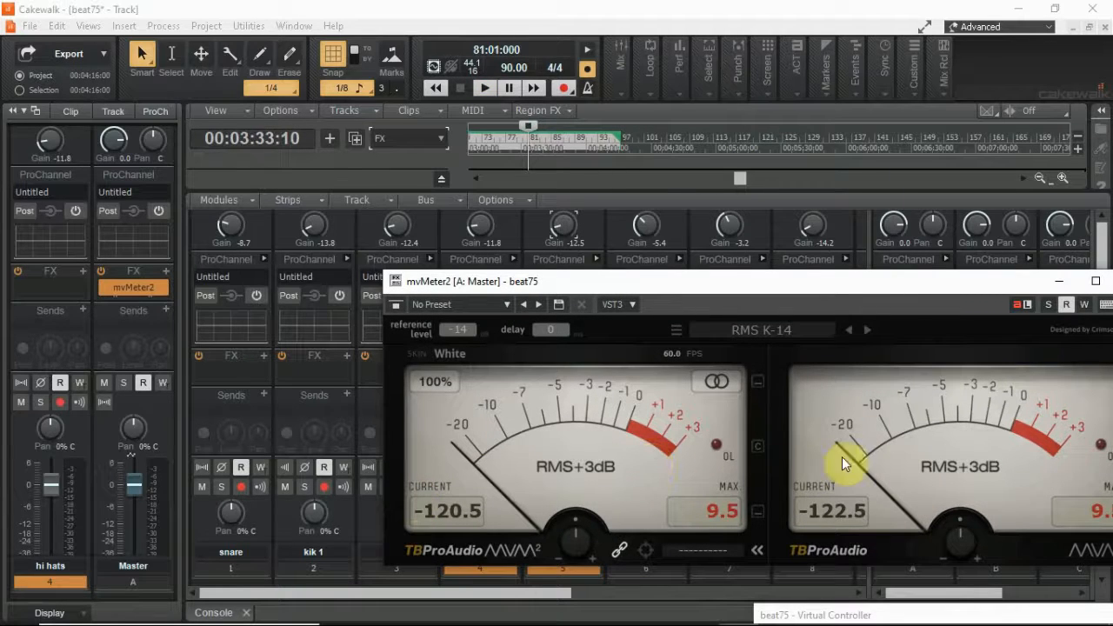
Move the mvMeter2 window clear of the track 6 strip, then mute track 5 and unmute track 6
left_click_drag(946, 281, 1018, 285)
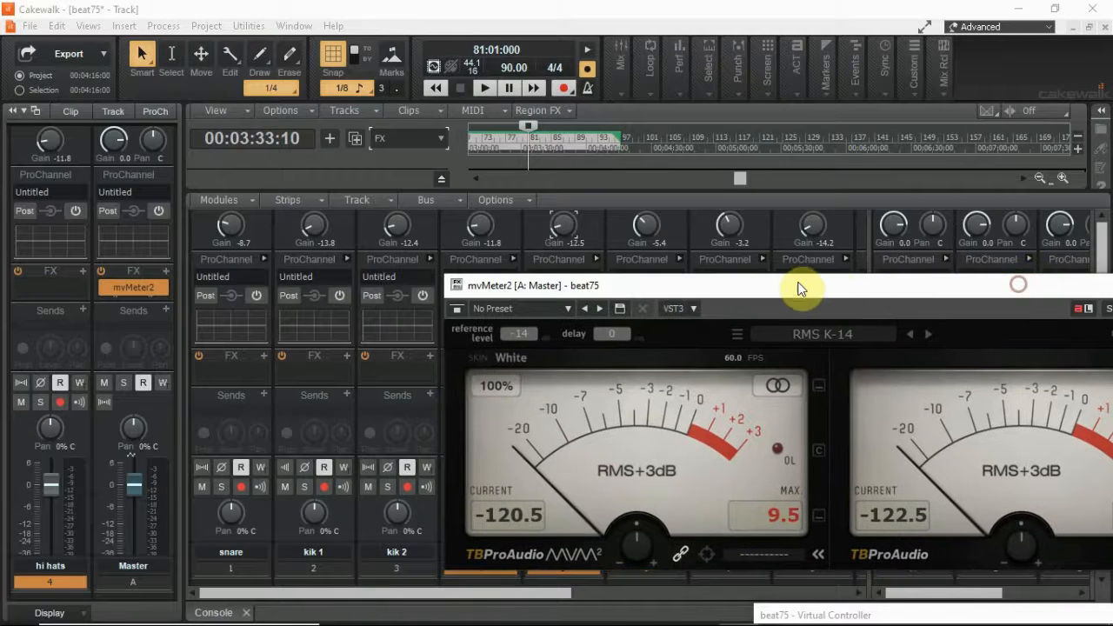
left_click_drag(767, 280, 1013, 281)
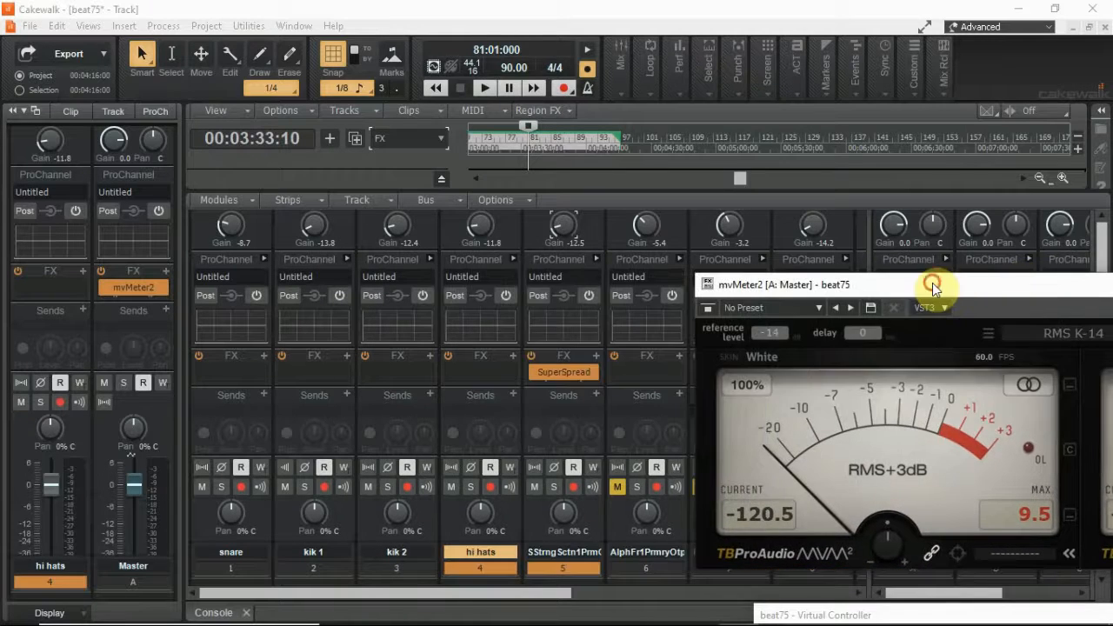
left_click_drag(931, 281, 978, 287)
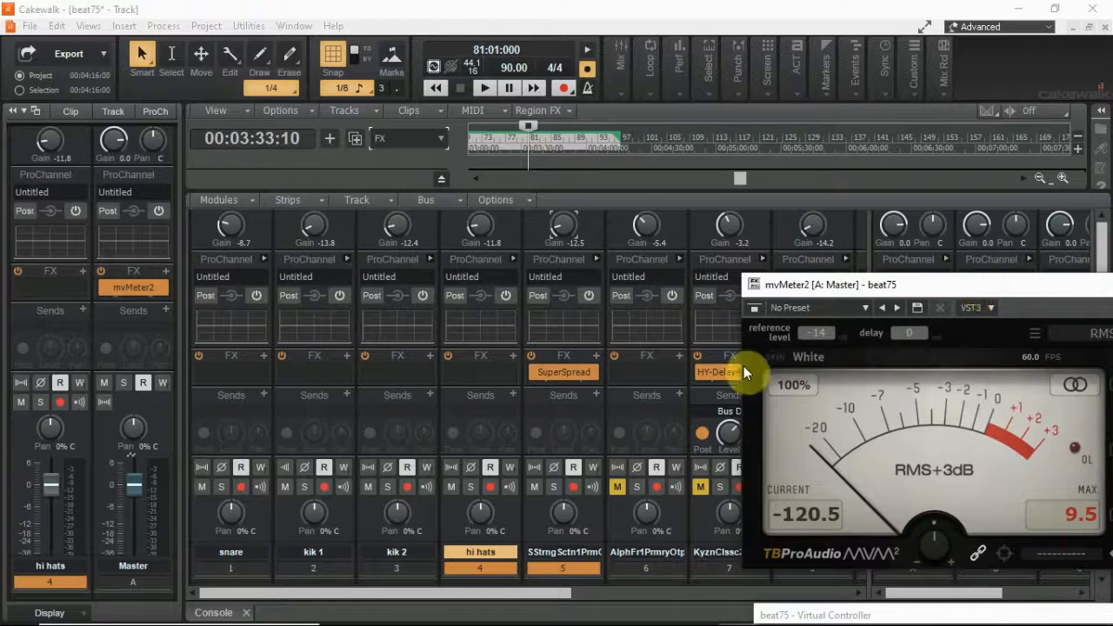
left_click(536, 486)
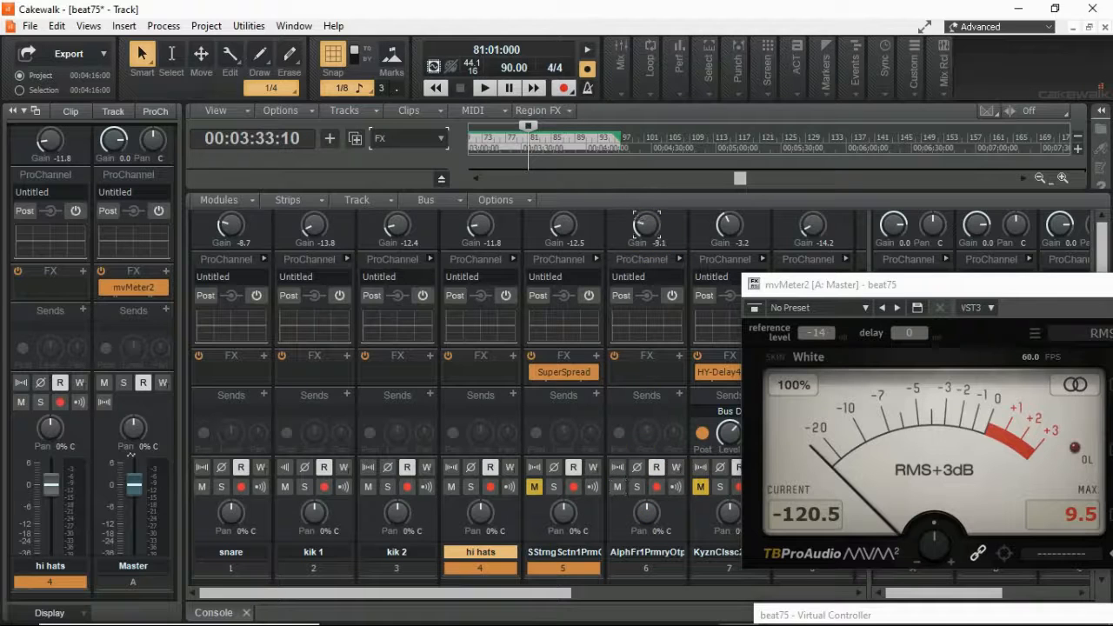
Play from measure 81 and set track 6's input gain to -13.2 while watching mvMeter2
left_click(646, 229)
left_click_drag(660, 225, 660, 228)
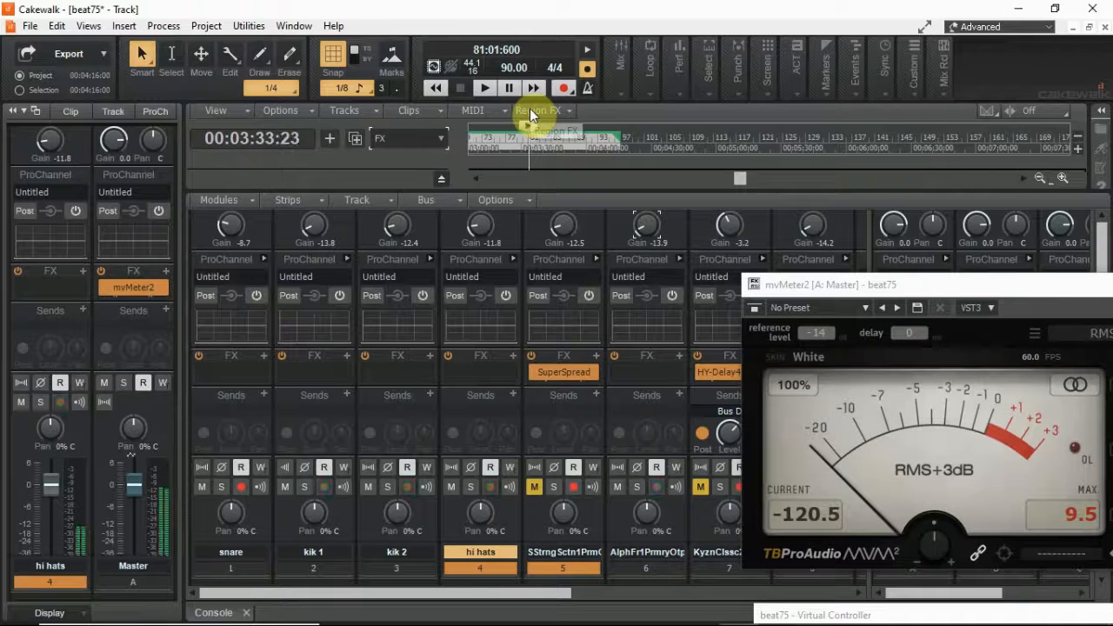
left_click(645, 224)
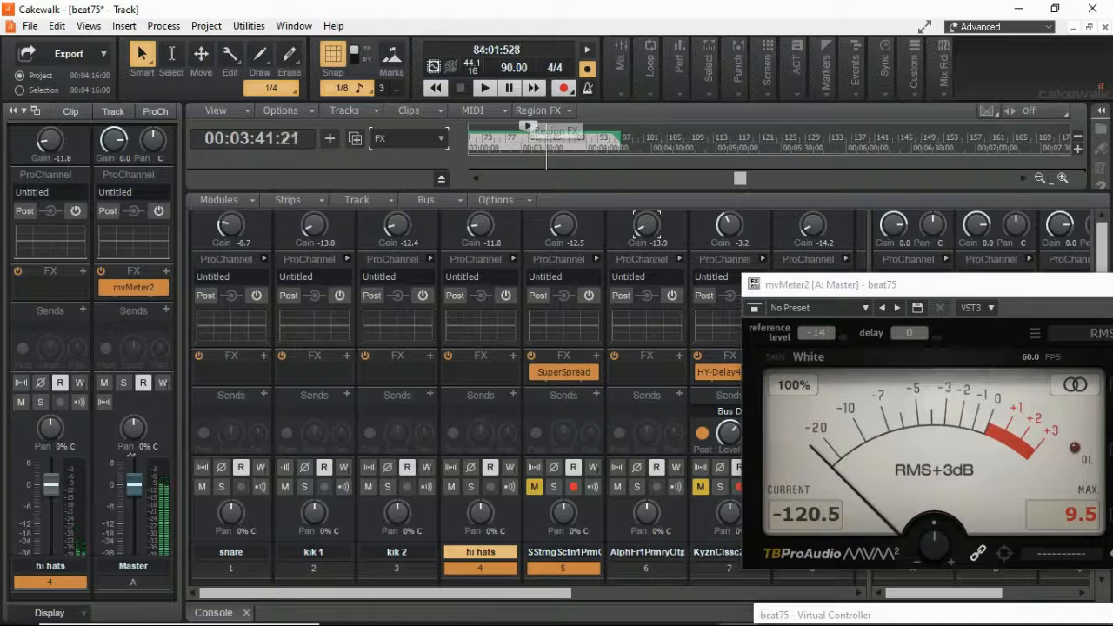
left_click_drag(648, 231, 648, 227)
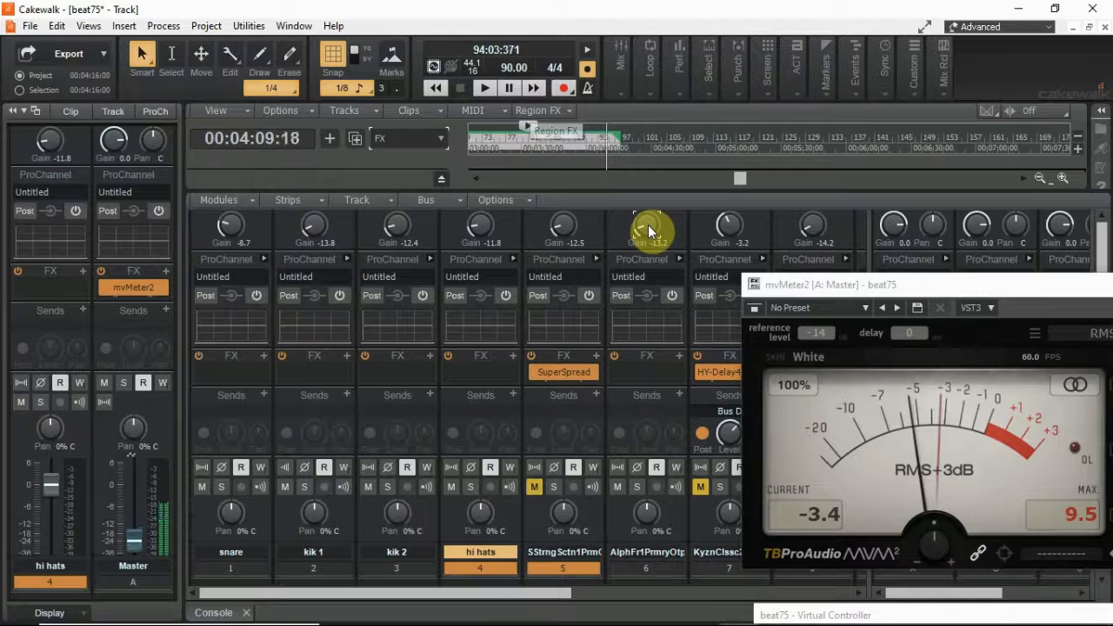
Stop playback, close the mvMeter2 window and remove mvMeter2 from the Master bus's effects
key("space")
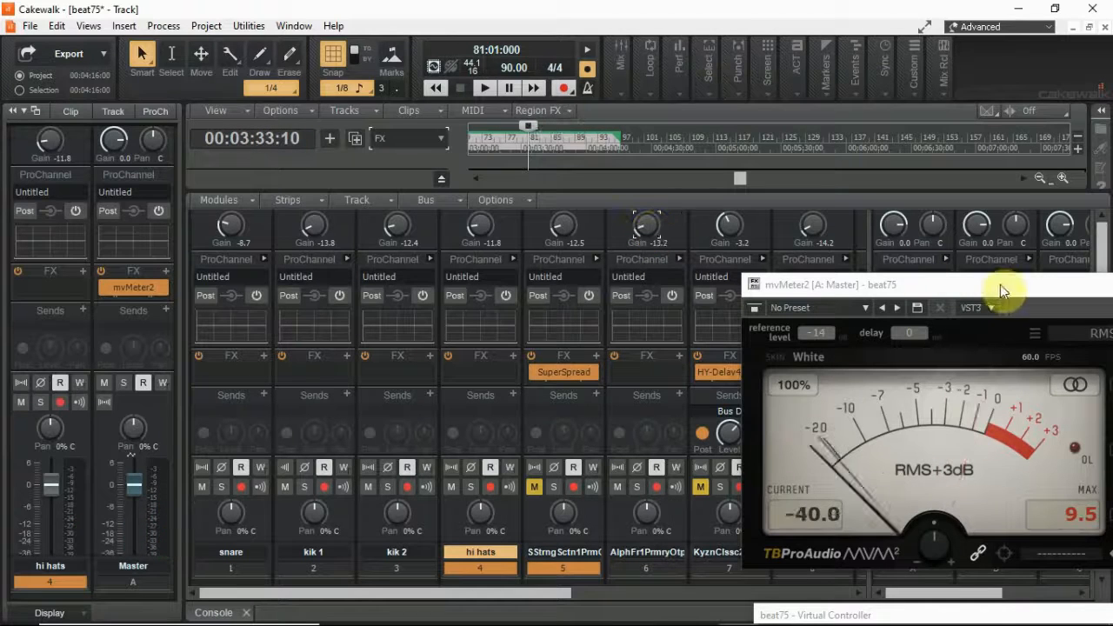
left_click_drag(900, 288, 285, 266)
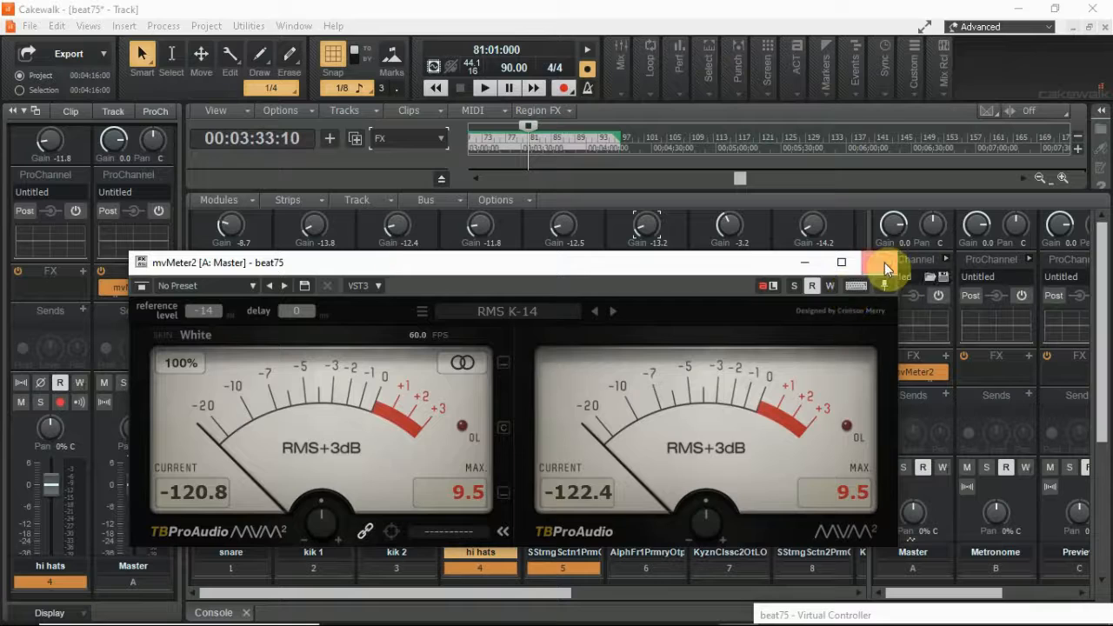
left_click(879, 262)
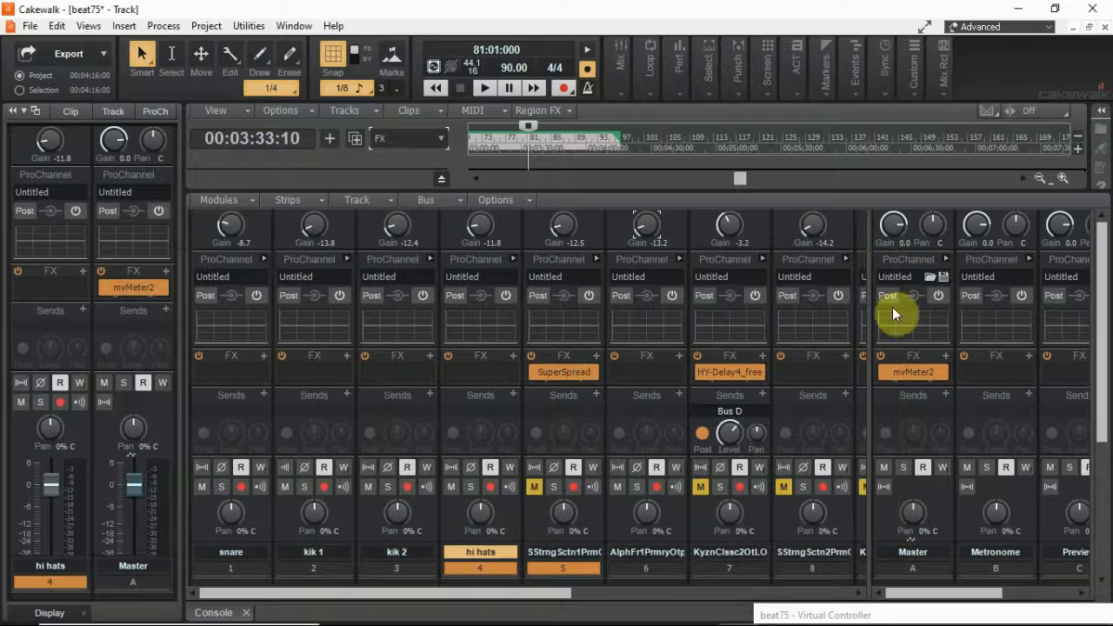
left_click(942, 372)
left_click(934, 391)
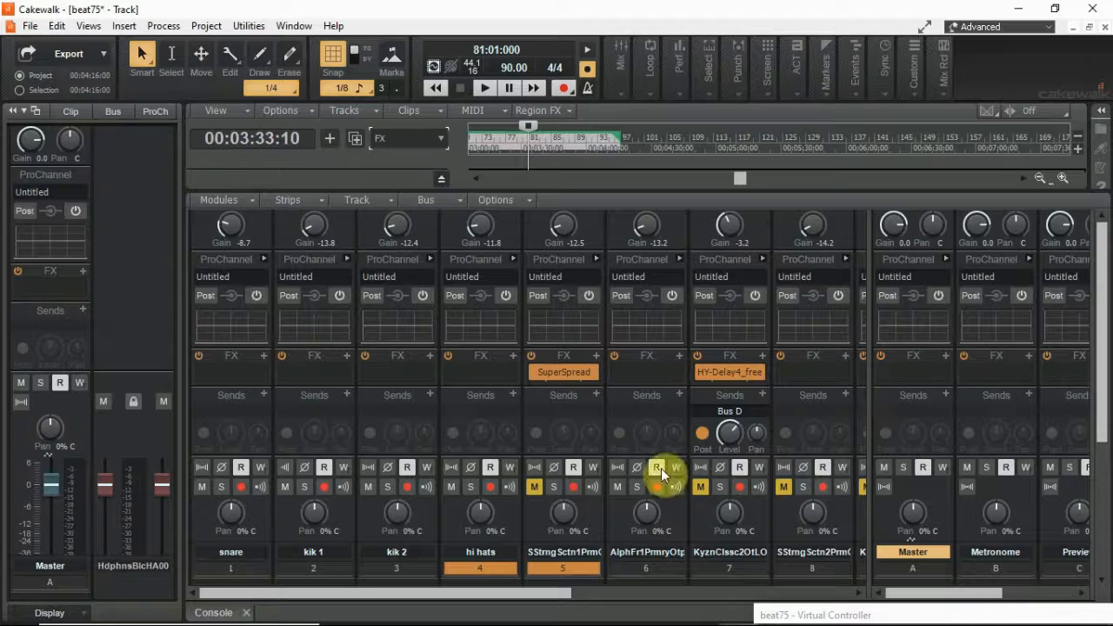
Unmute string track 5, play the mix from measure 81 and unmute track 7 while it runs
left_click(533, 487)
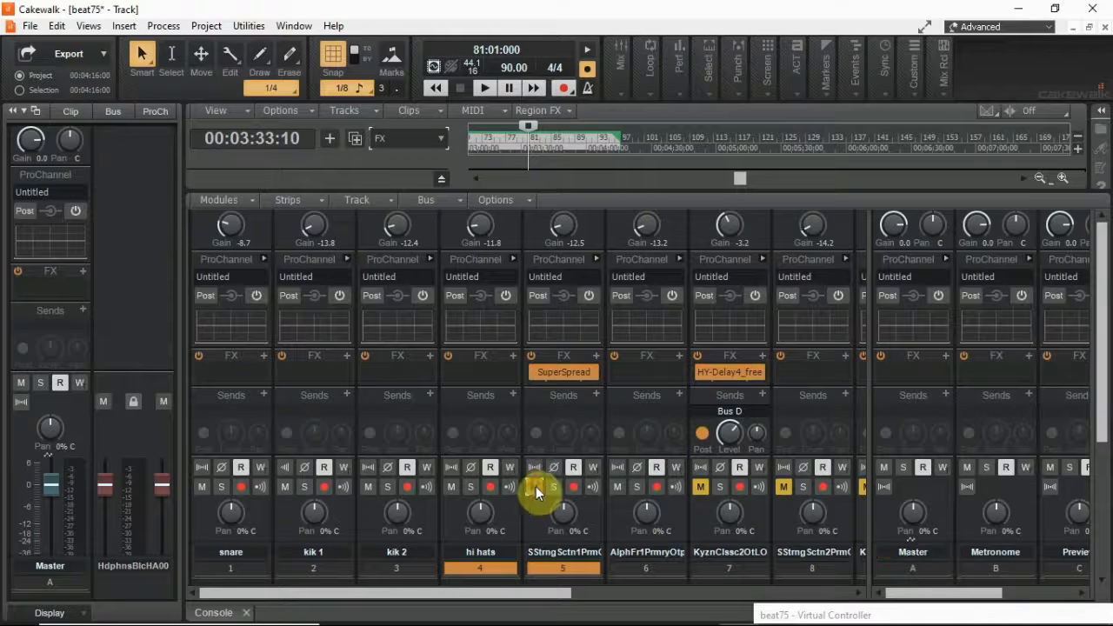
left_click(484, 89)
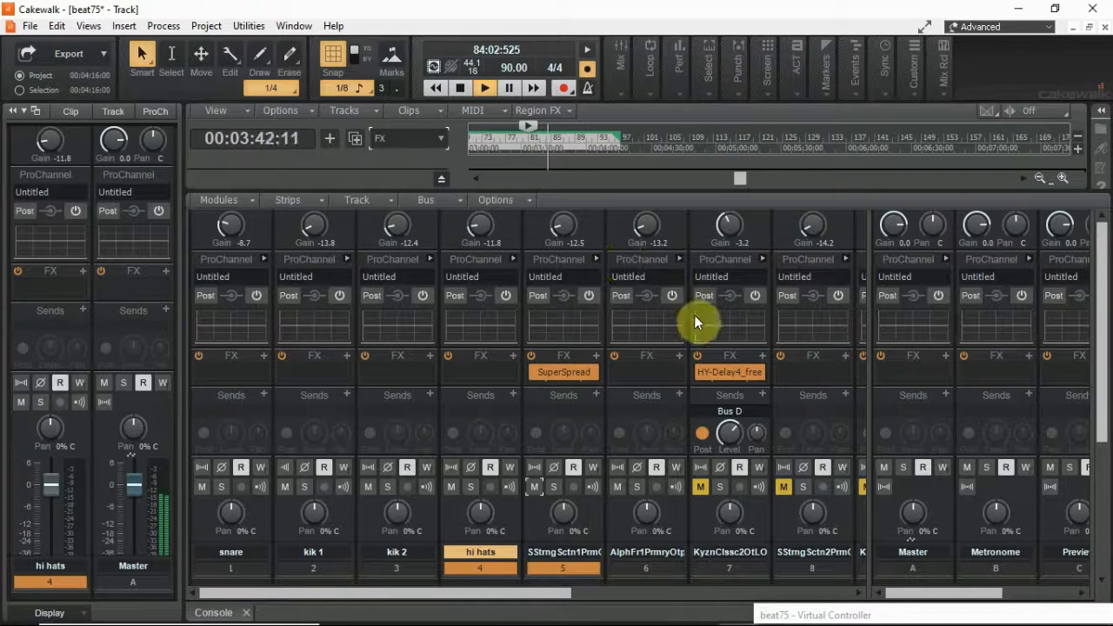
left_click(699, 487)
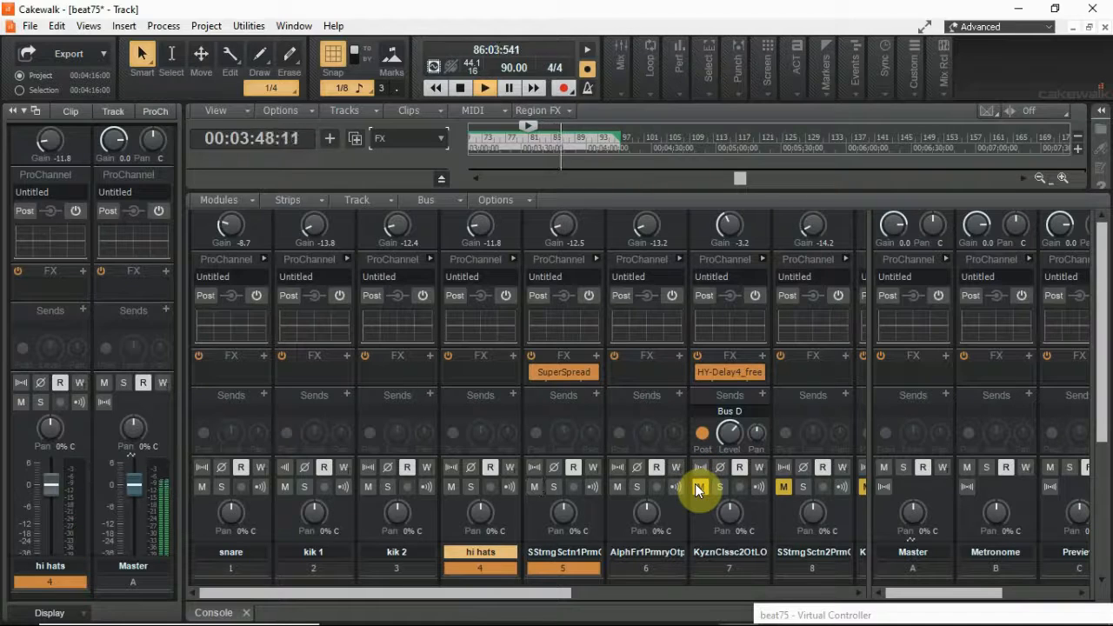
left_click(697, 487)
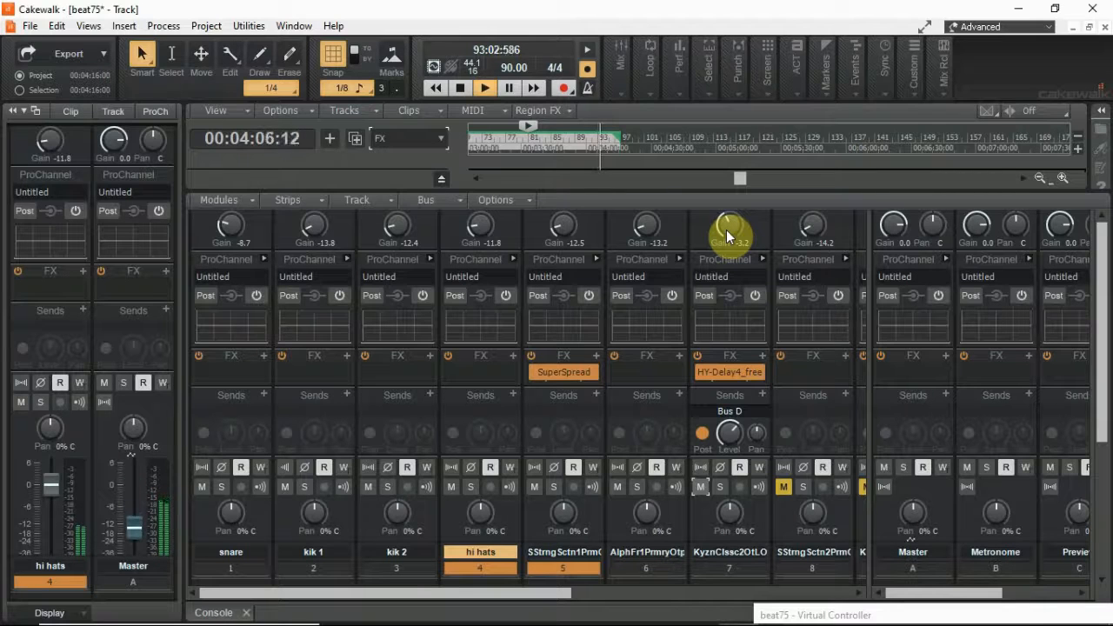
Lower track 7's input gain to -12.8 by ear, replaying from measure 81 and dismissing any dropout notice
mouse_move(726, 230)
left_mouse_down()
mouse_move(727, 220)
mouse_move(727, 230)
left_mouse_up()
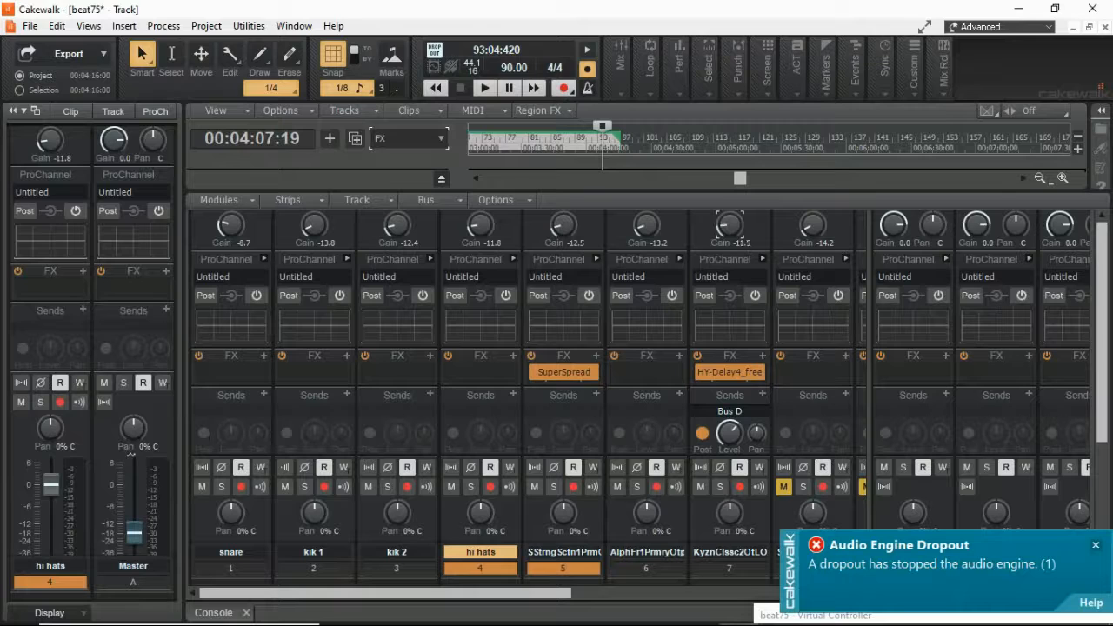
left_click(1095, 544)
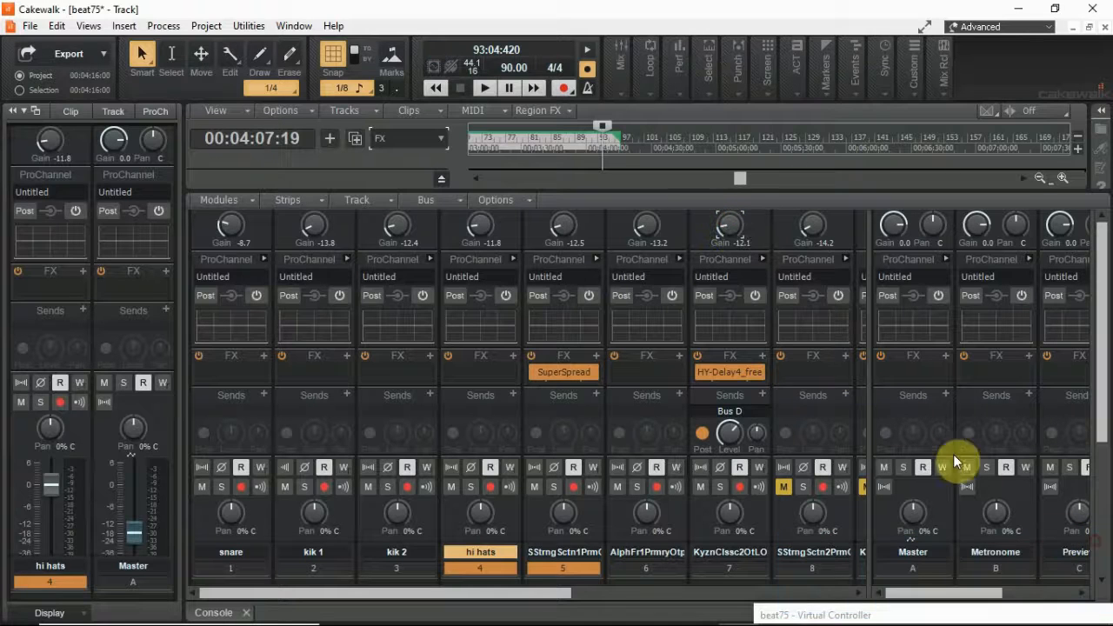
left_click_drag(729, 230, 729, 231)
key("space")
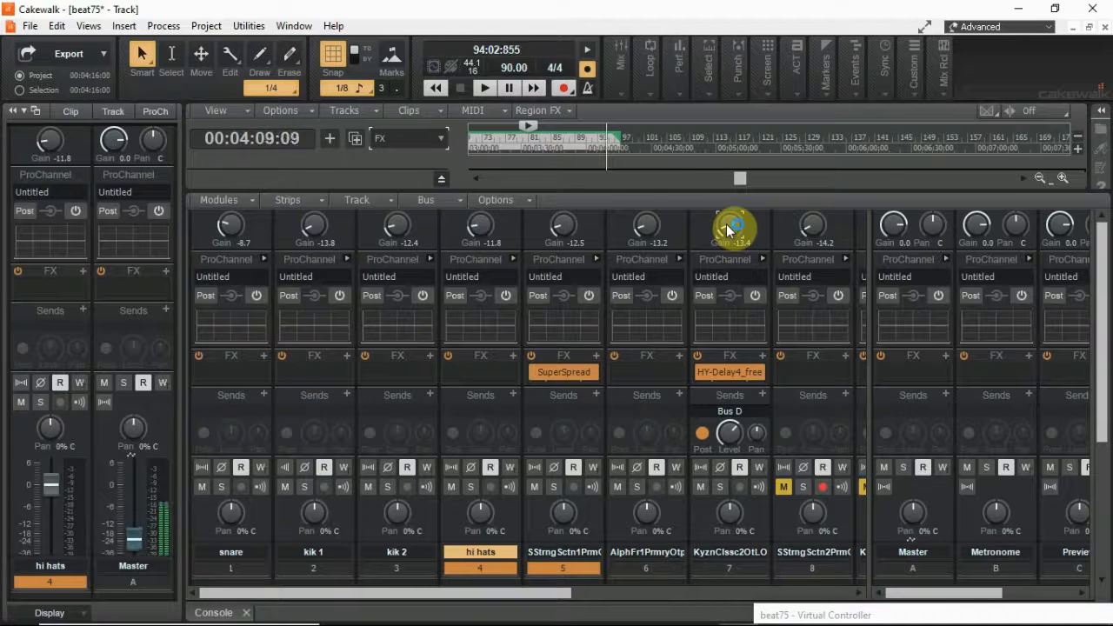
key("space")
key("space")
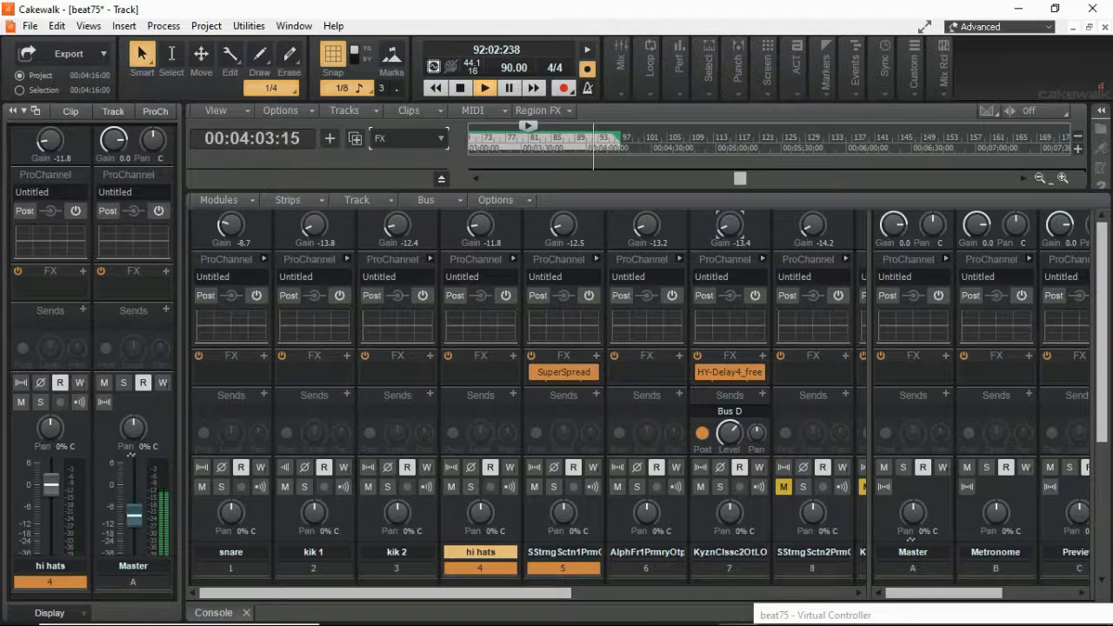
left_click(728, 228)
key("space")
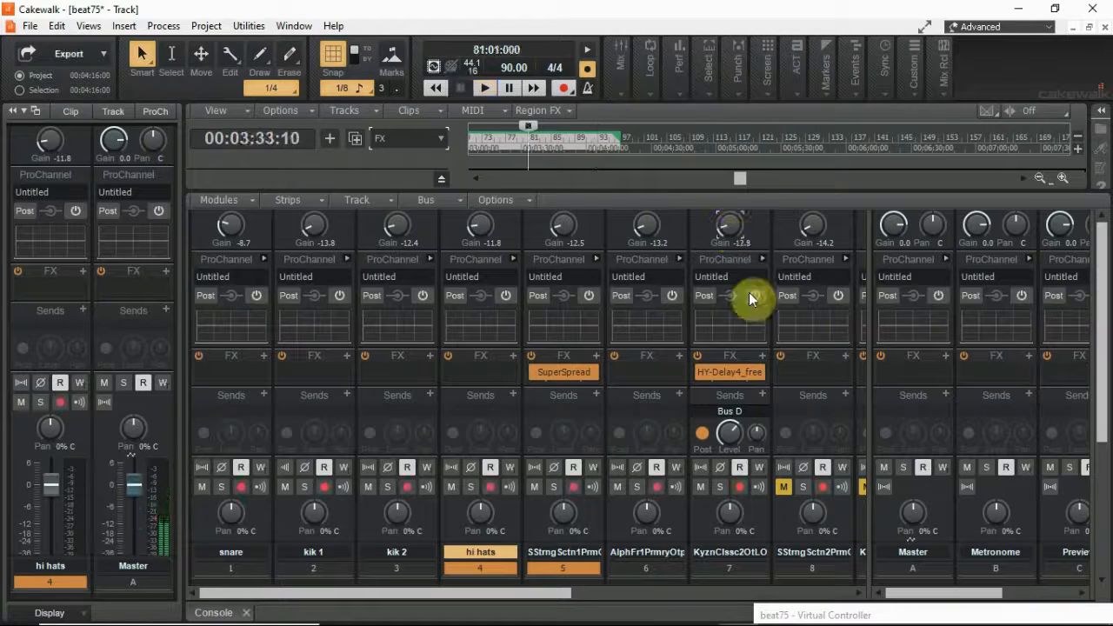
Unmute string track 8 and lower its input gain to -17.7 while playing from measure 81
left_click_drag(566, 592, 701, 597)
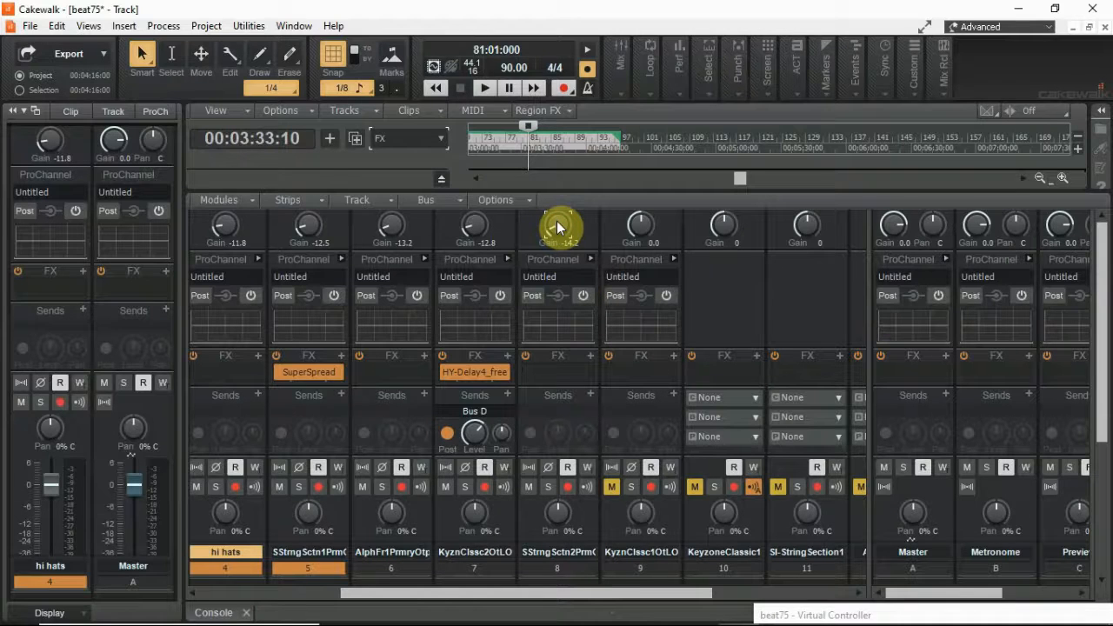
key("space")
left_click_drag(557, 222, 557, 237)
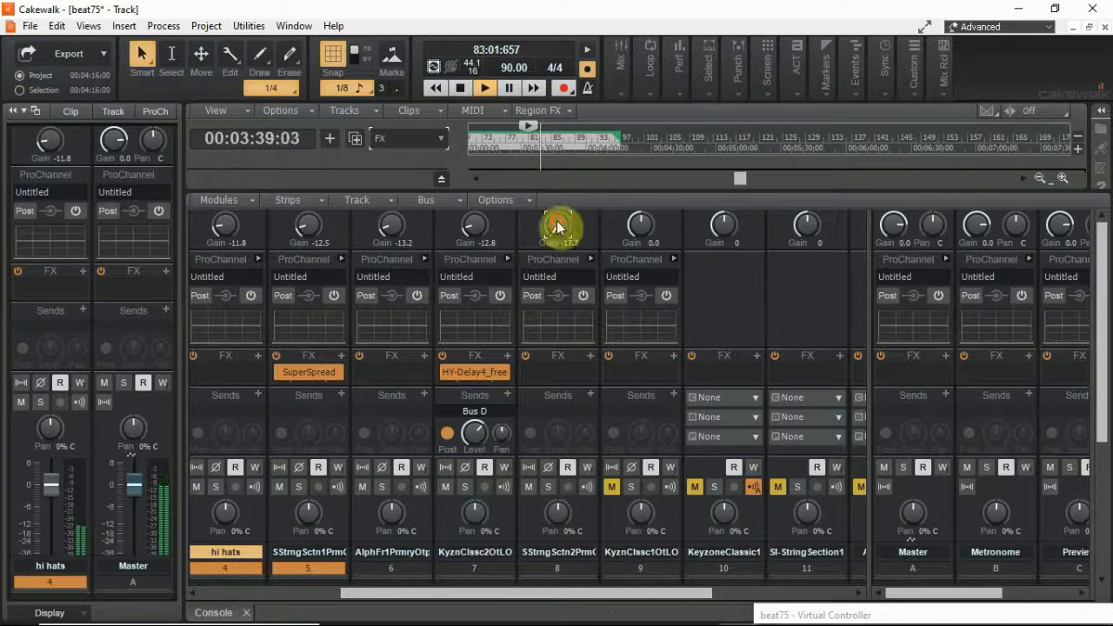
Lower track 8's volume fader to -6.1, keep its output routing on Master, and replay from measure 81
scroll(566, 464, "down", 1)
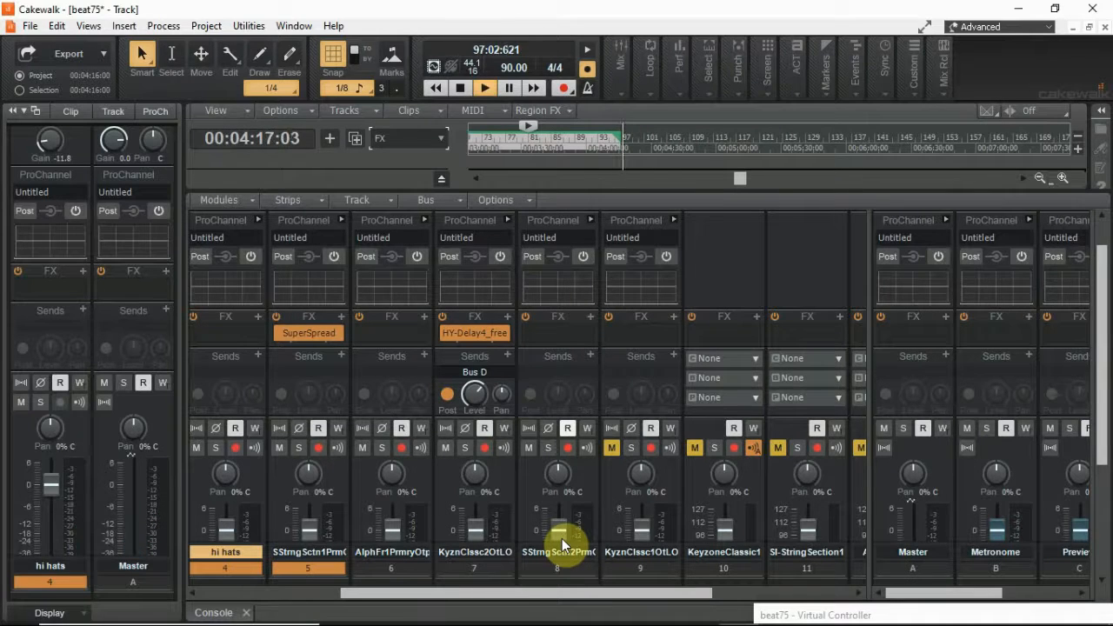
scroll(562, 538, "down", 4)
key("space")
left_click(561, 531)
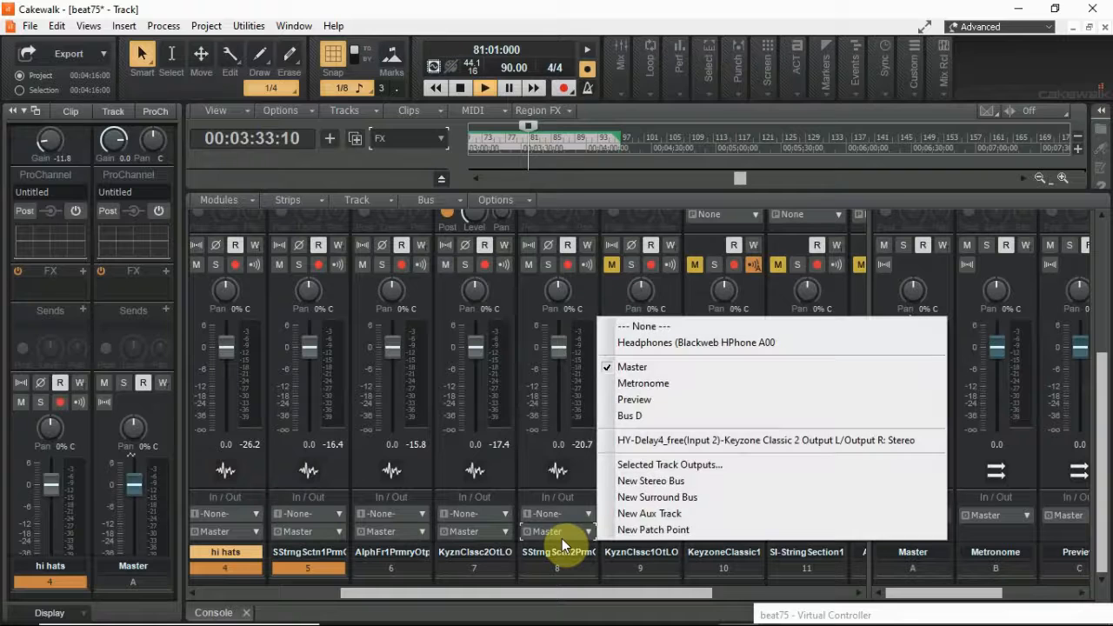
left_click(820, 172)
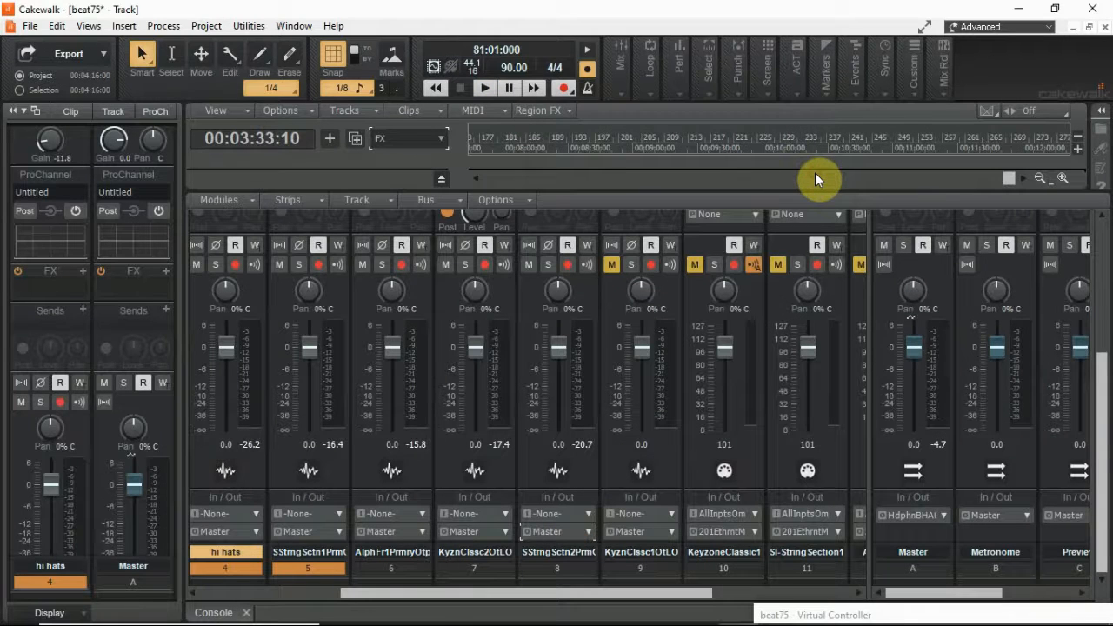
left_click_drag(1002, 176, 799, 195)
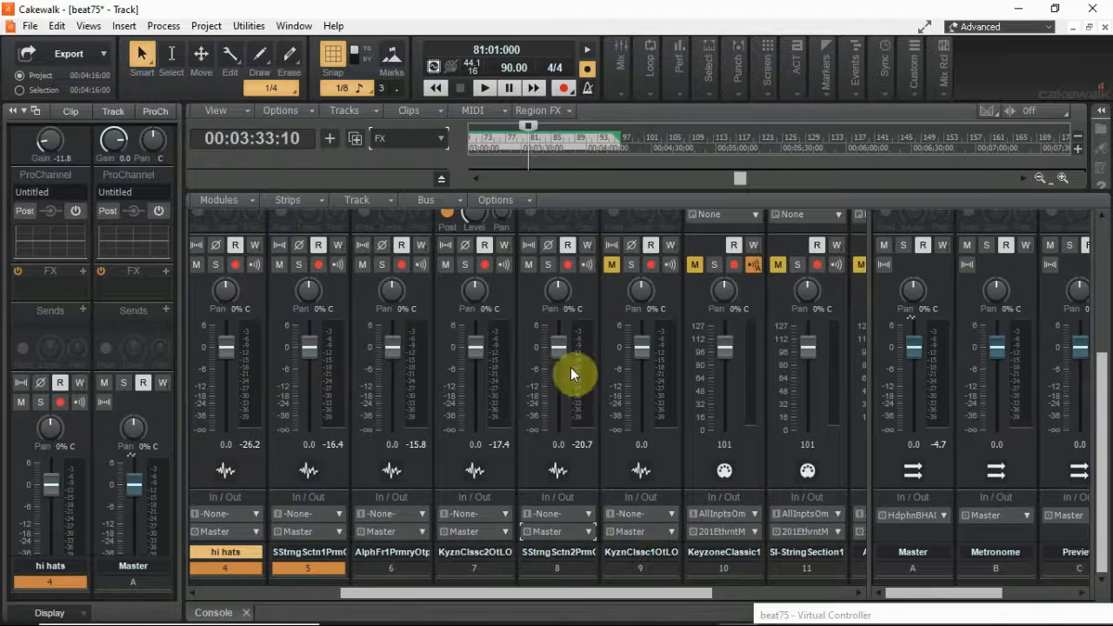
left_click_drag(558, 348, 559, 370)
key("space")
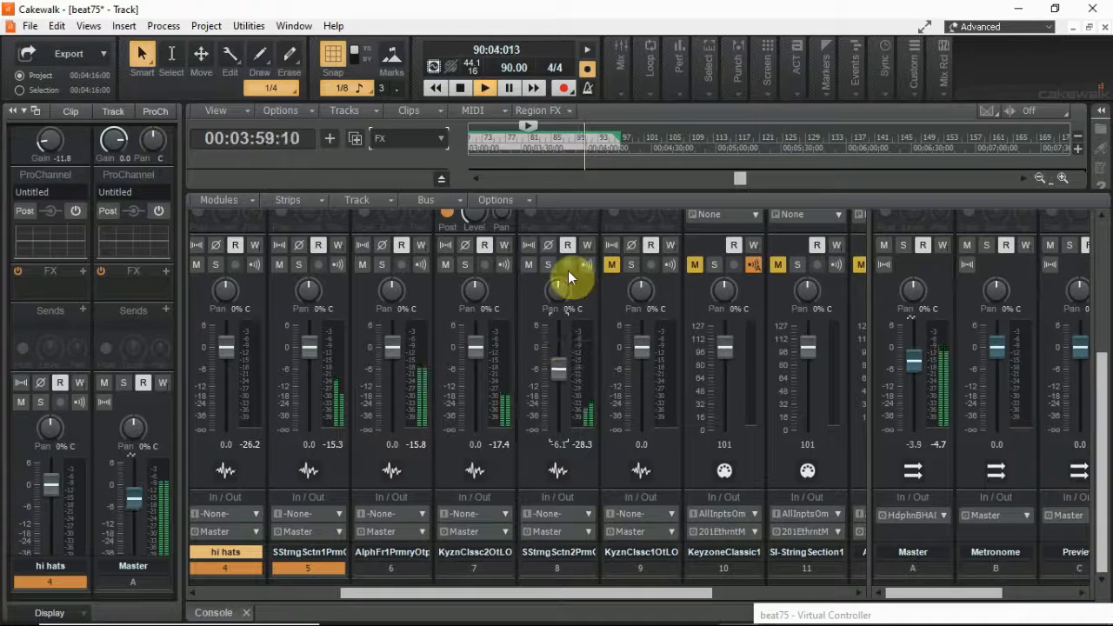
Unmute track 9 and set its input gain to -12.1 while playing from measure 81
key("space")
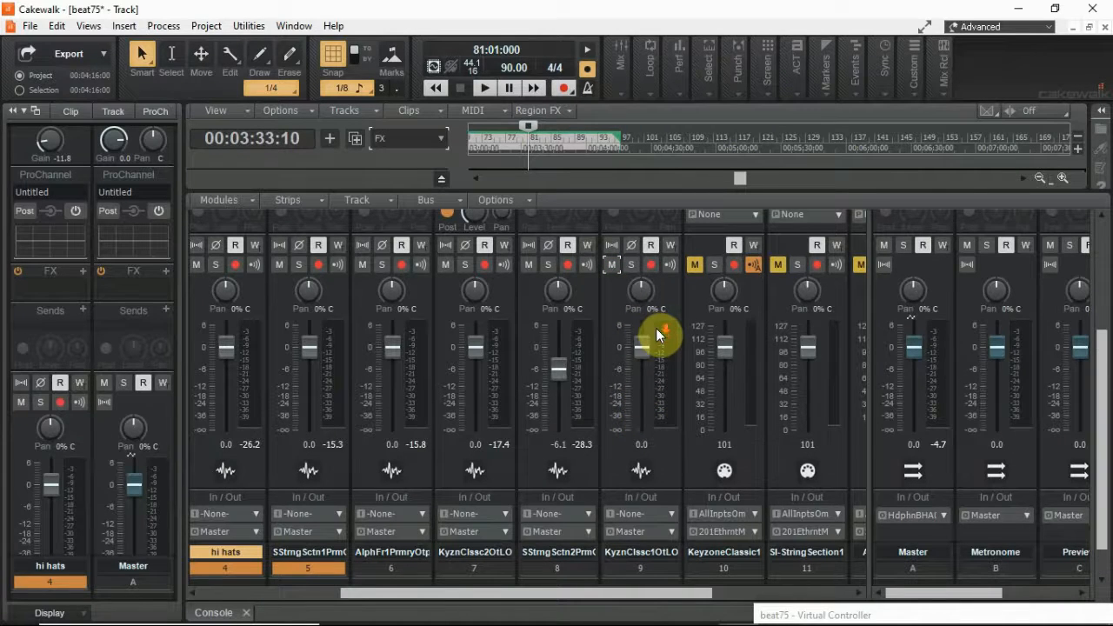
scroll(656, 328, "up", 3)
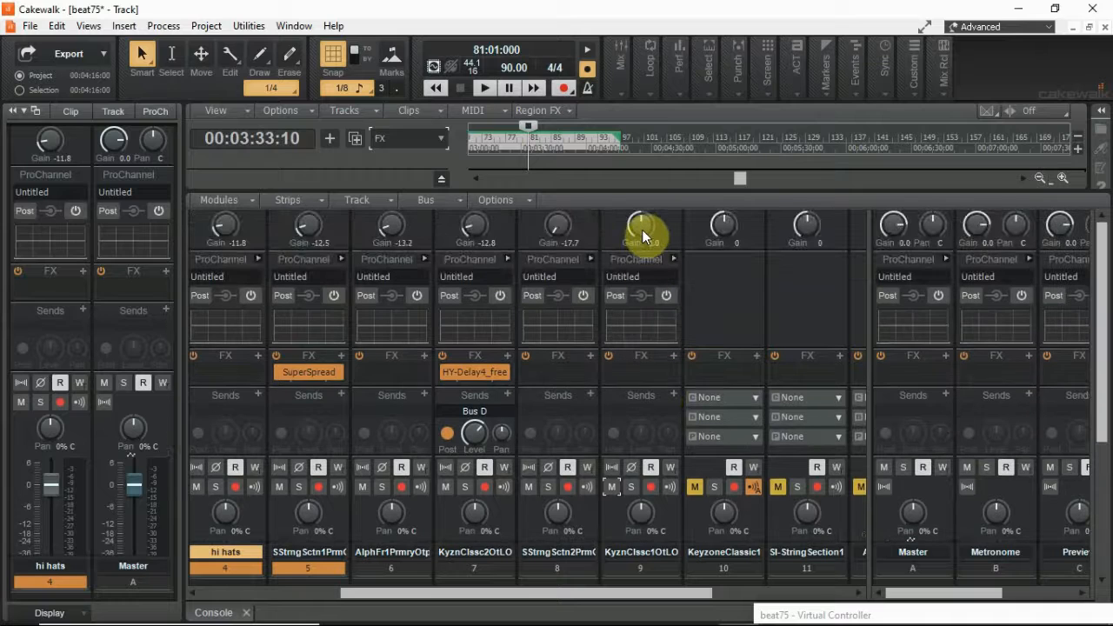
left_click_drag(641, 225, 641, 235)
left_click(643, 235)
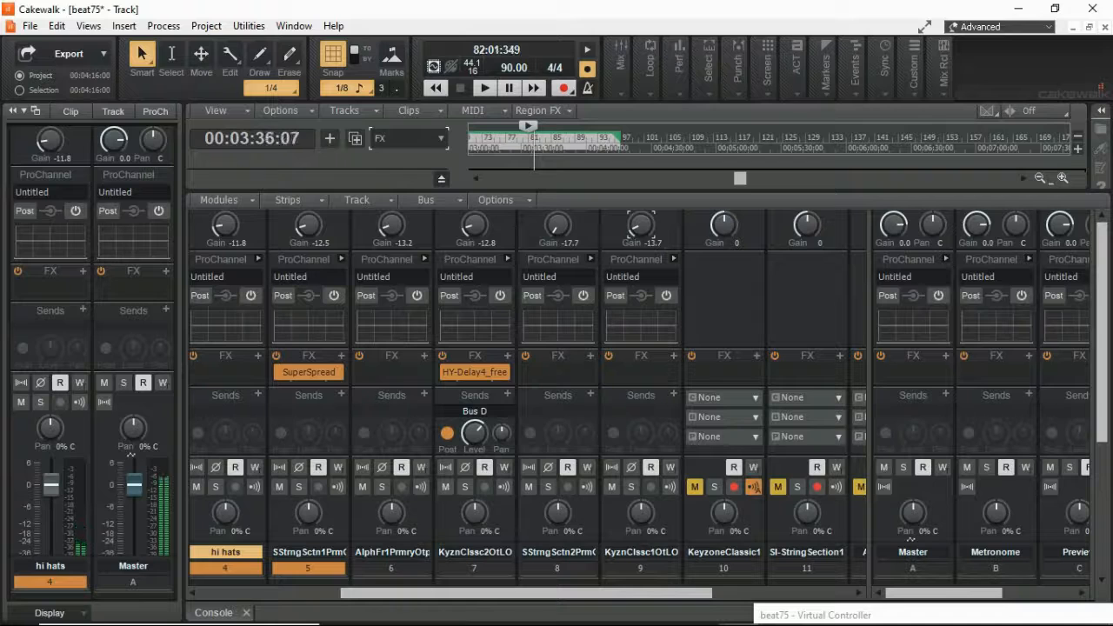
left_click(643, 233)
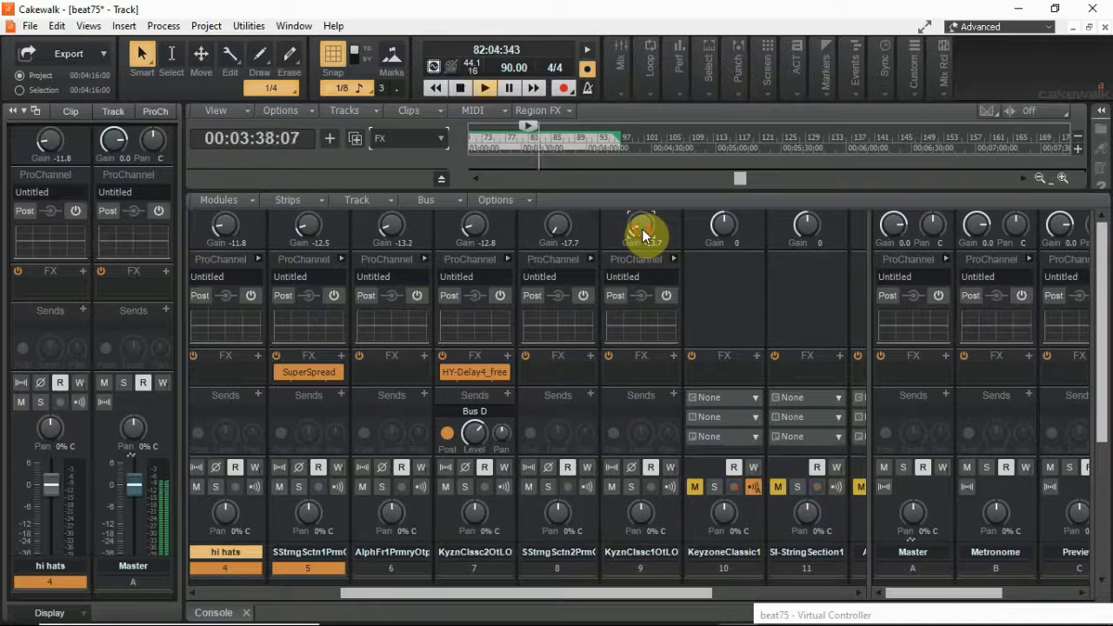
left_click_drag(643, 233, 643, 237)
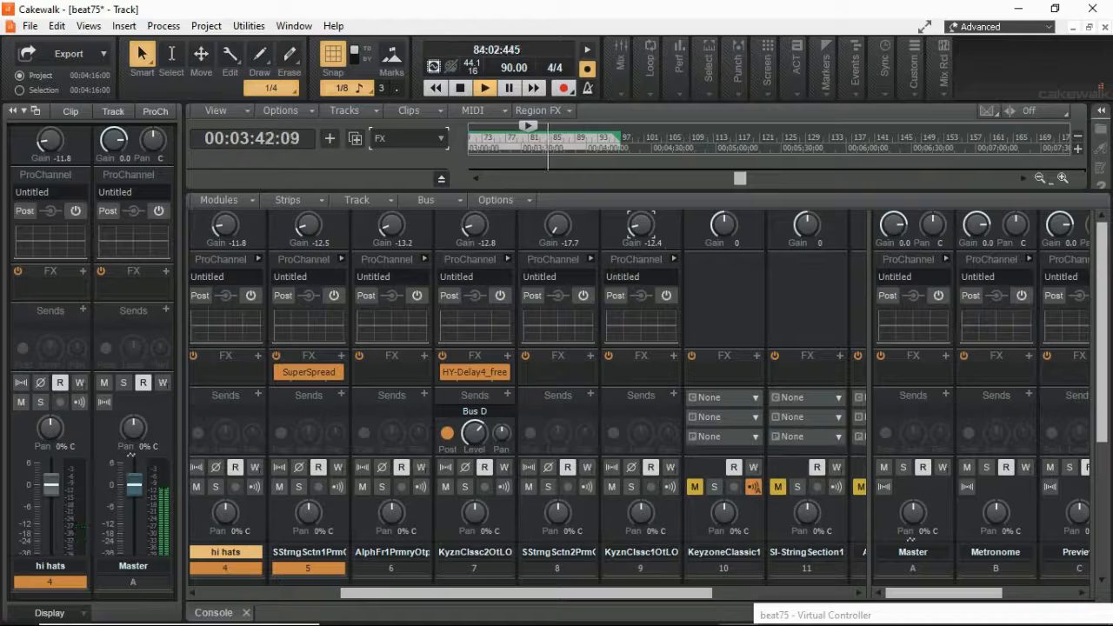
left_click_drag(643, 230, 644, 228)
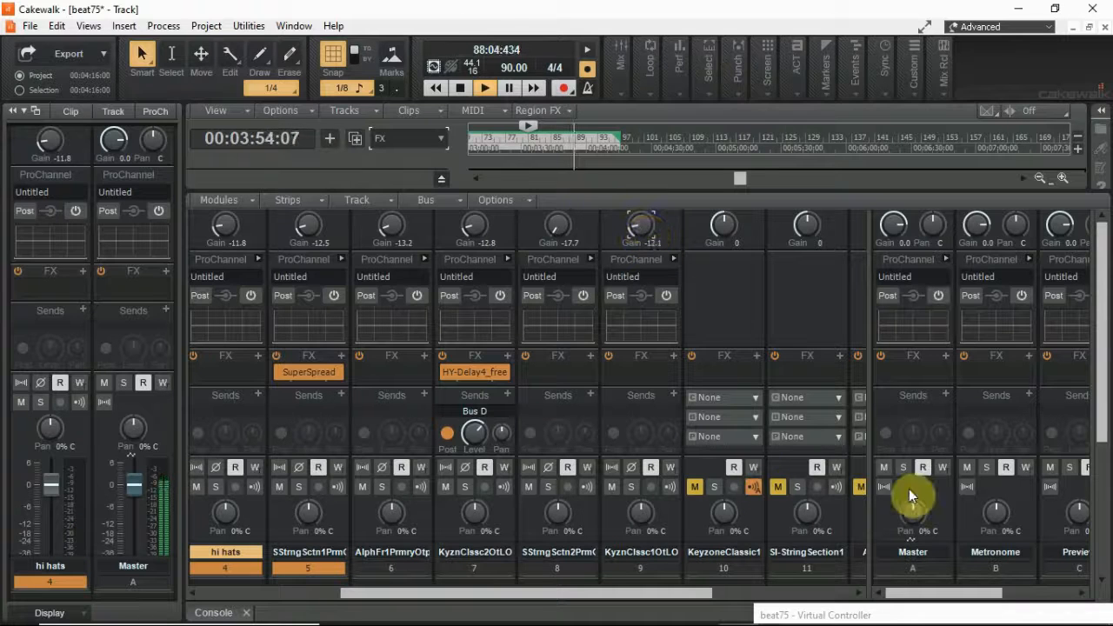
Reset the Master bus's peak reading and replay from measure 81 through the ending to check the mix's peak level
scroll(968, 399, "down", 3)
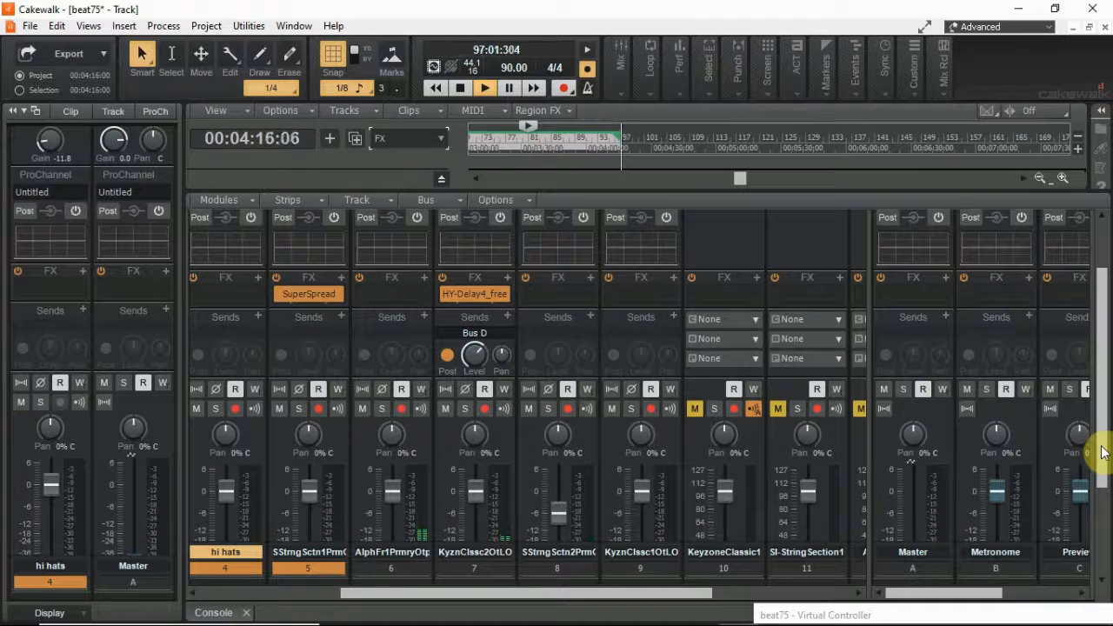
scroll(1102, 452, "down", 3)
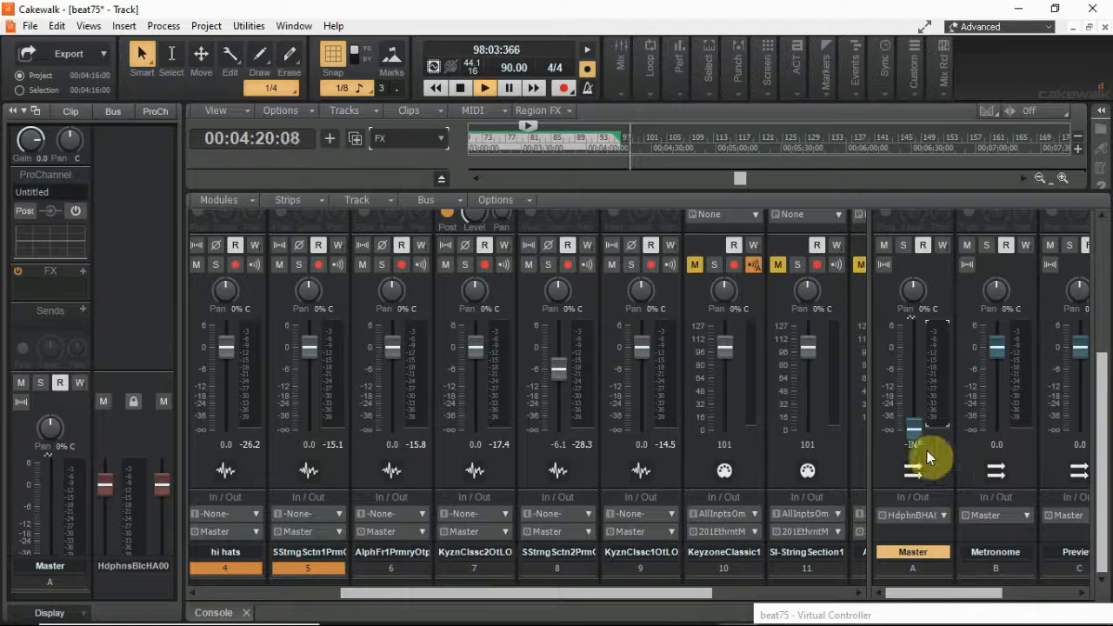
key("space")
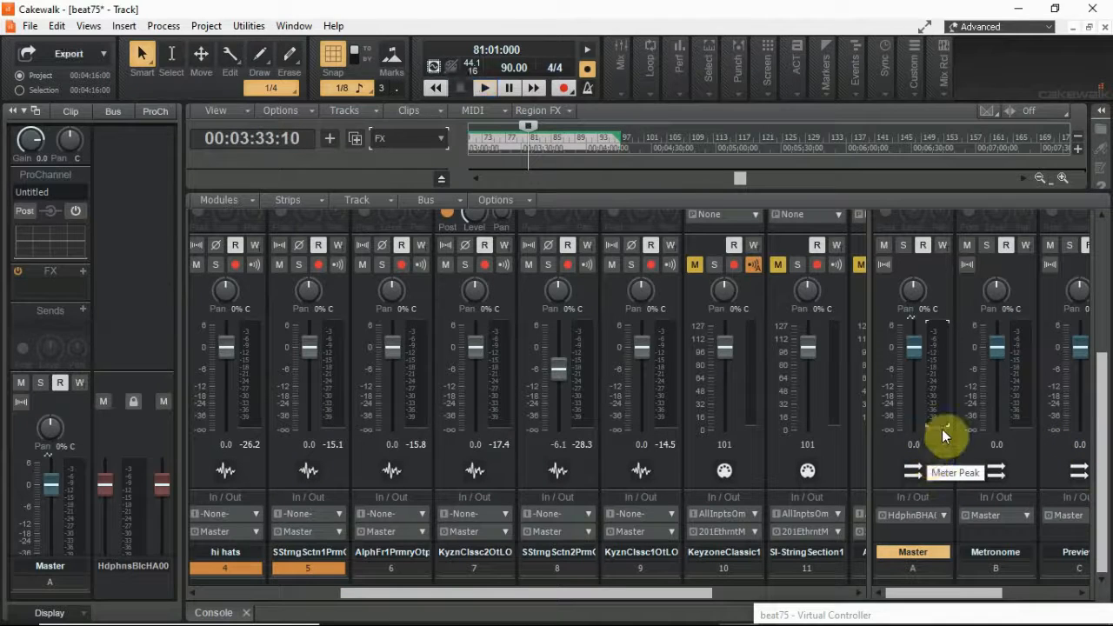
left_click(938, 446)
key("space")
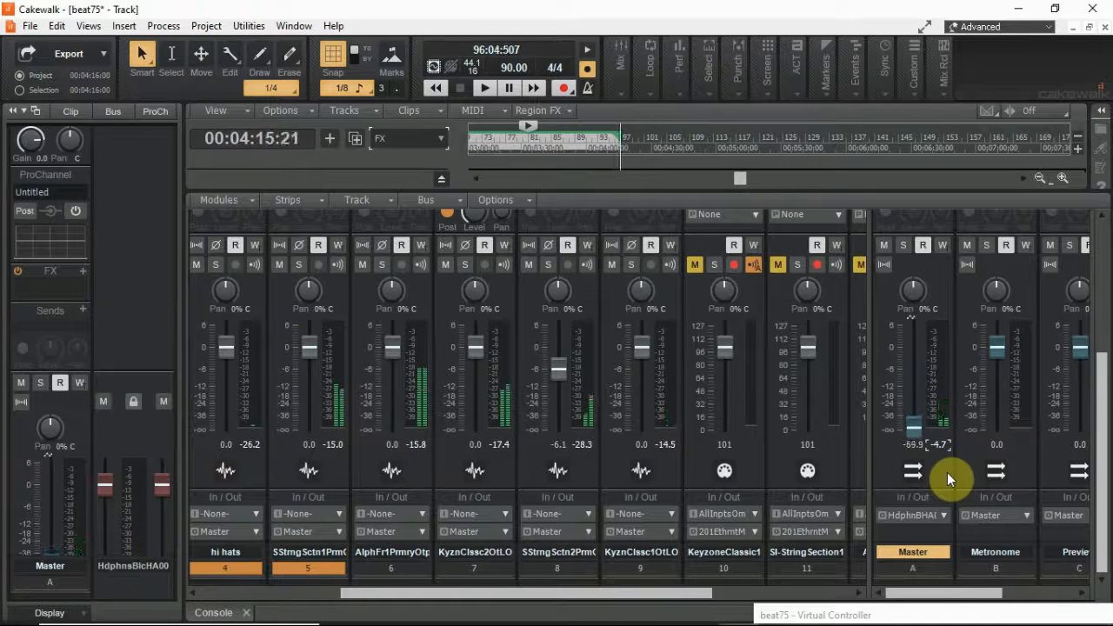
scroll(947, 479, "up", 1)
key("space")
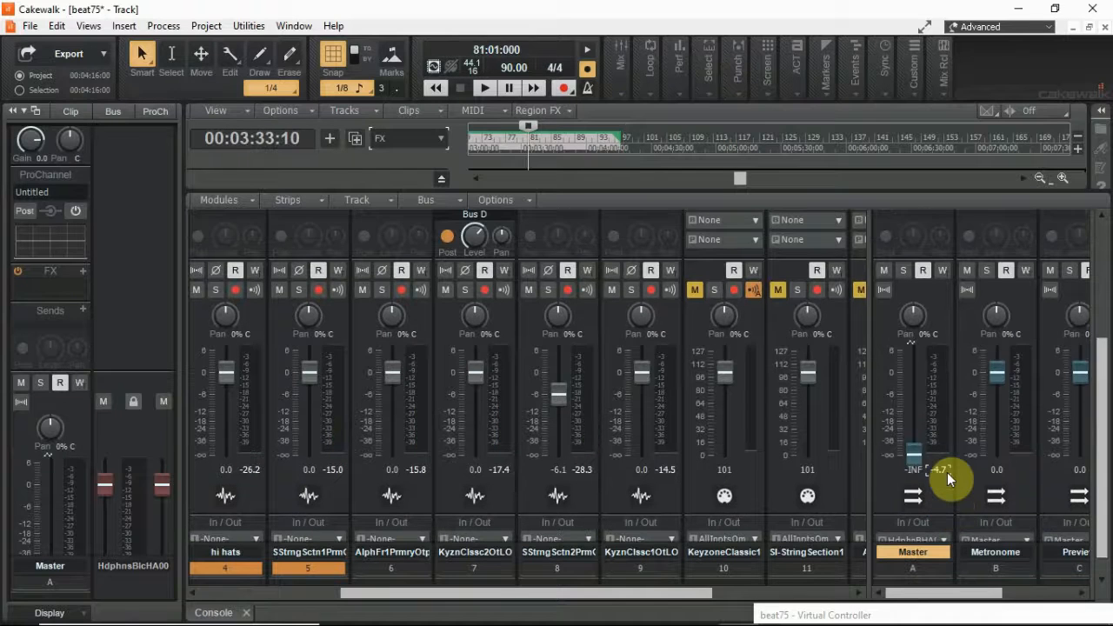
Lower the Master bus's input gain to -3.3 and clear its peak reading
scroll(953, 360, "up", 8)
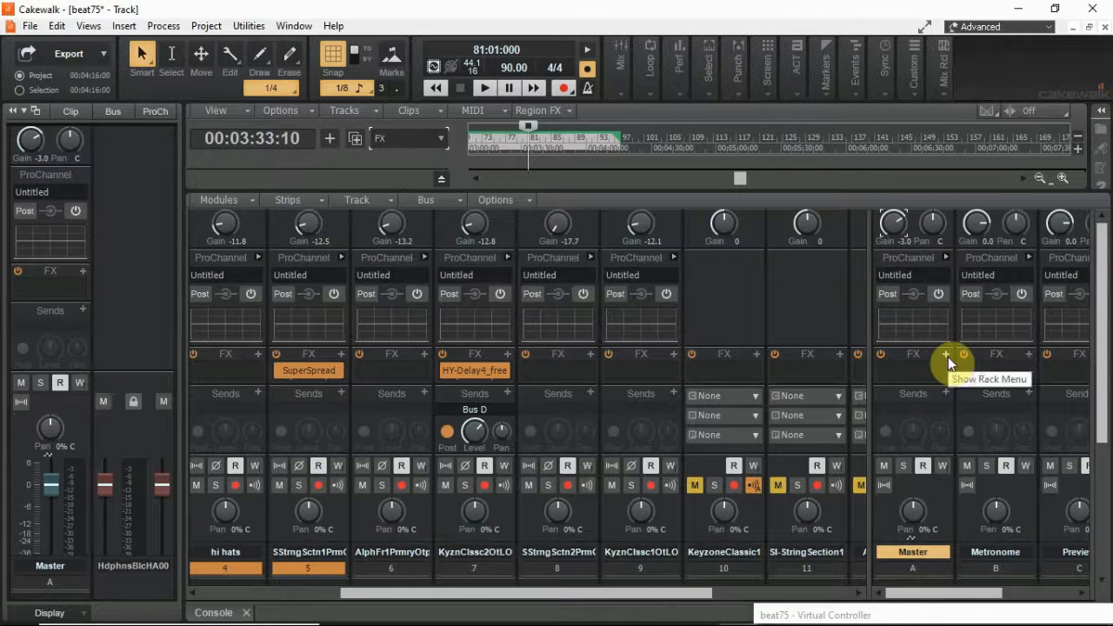
left_click_drag(897, 232, 898, 237)
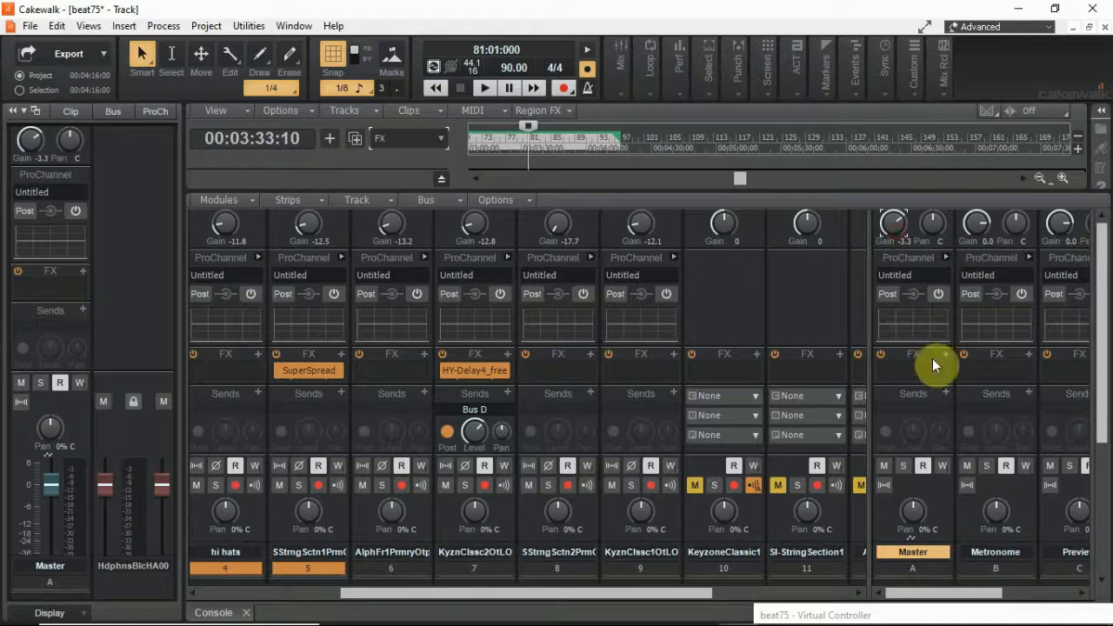
scroll(947, 408, "down", 1)
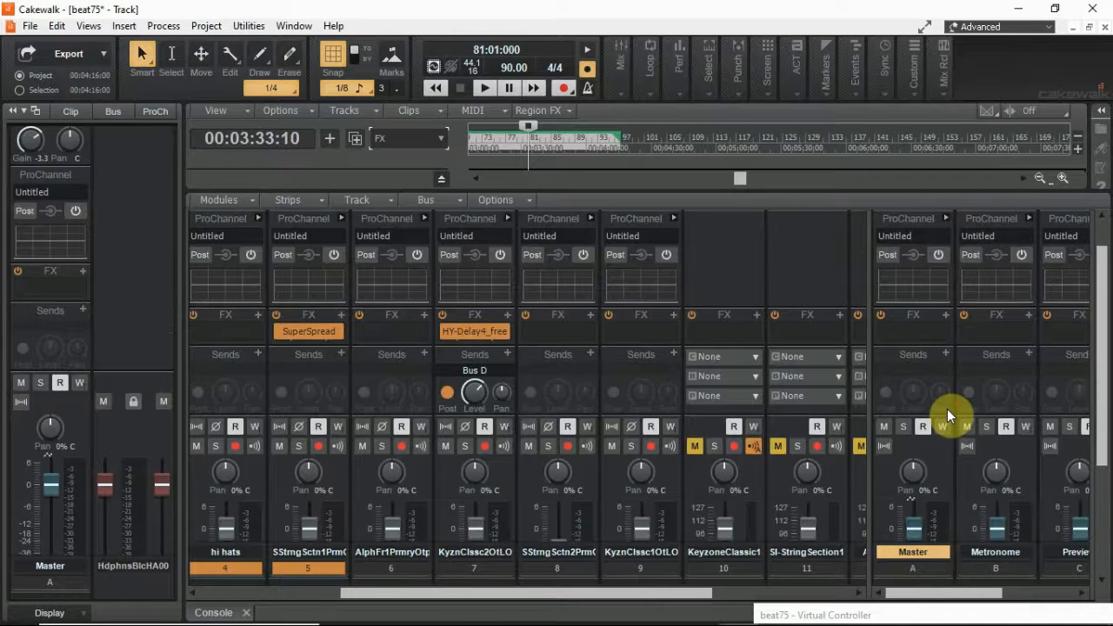
scroll(947, 408, "down", 4)
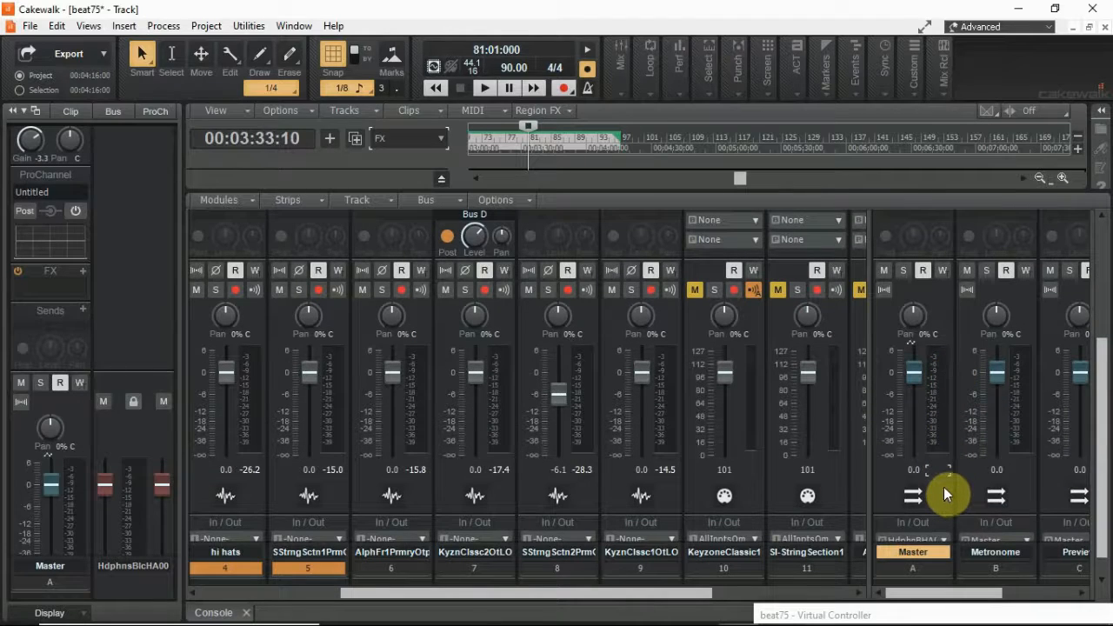
Play from measure 81 through the ending to check the Master bus's new peak level, and move the playback position to measure 70
key("space")
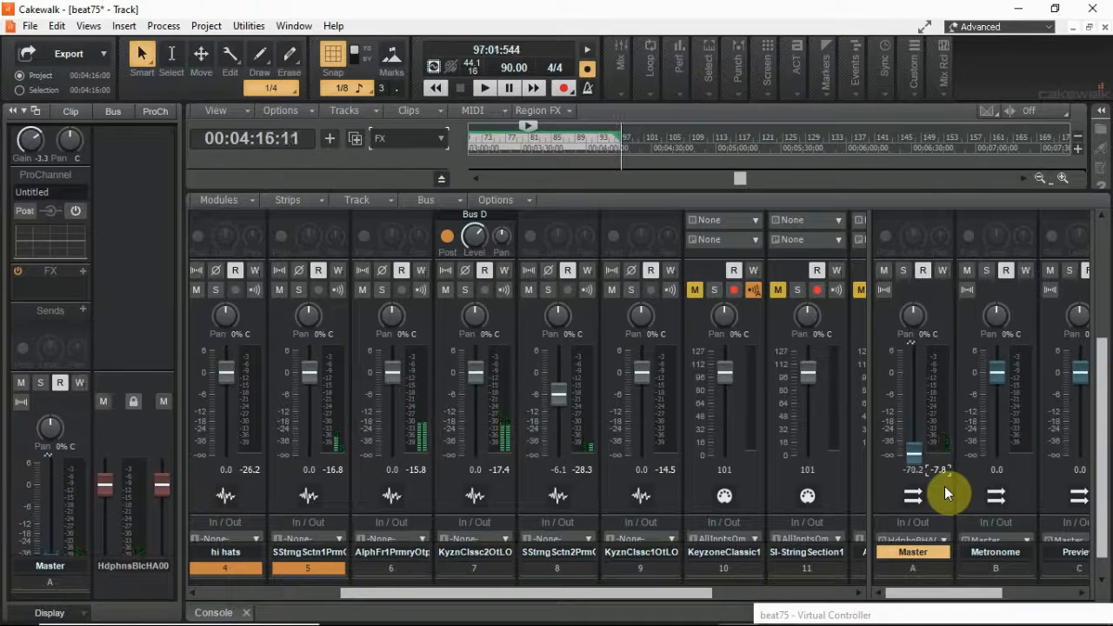
key("space")
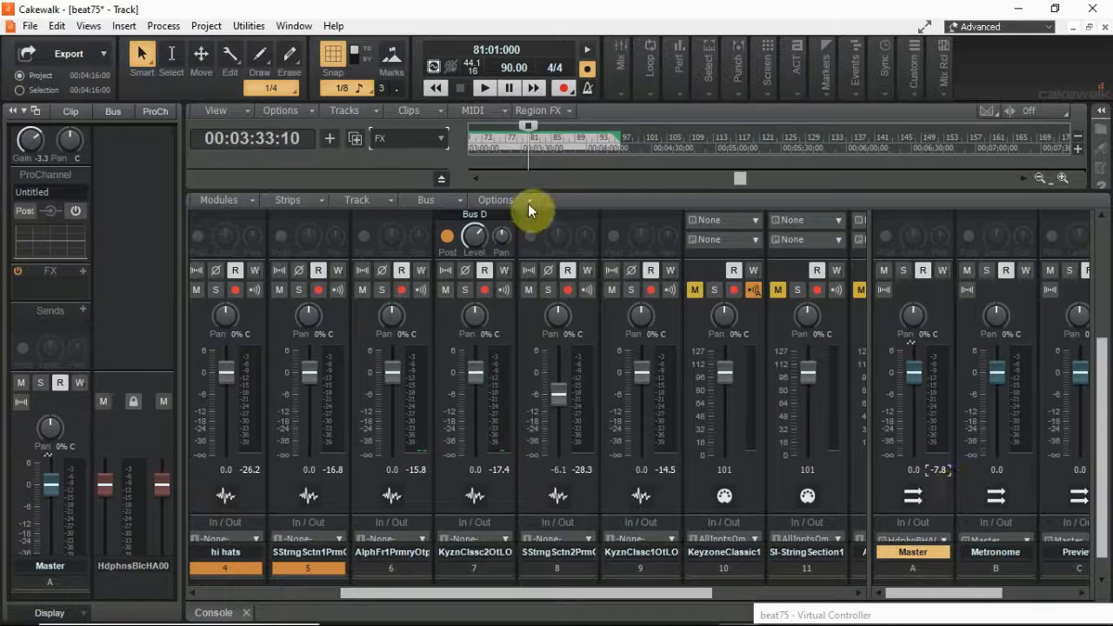
mouse_move(530, 125)
left_mouse_down()
mouse_move(474, 135)
mouse_move(571, 136)
left_mouse_up()
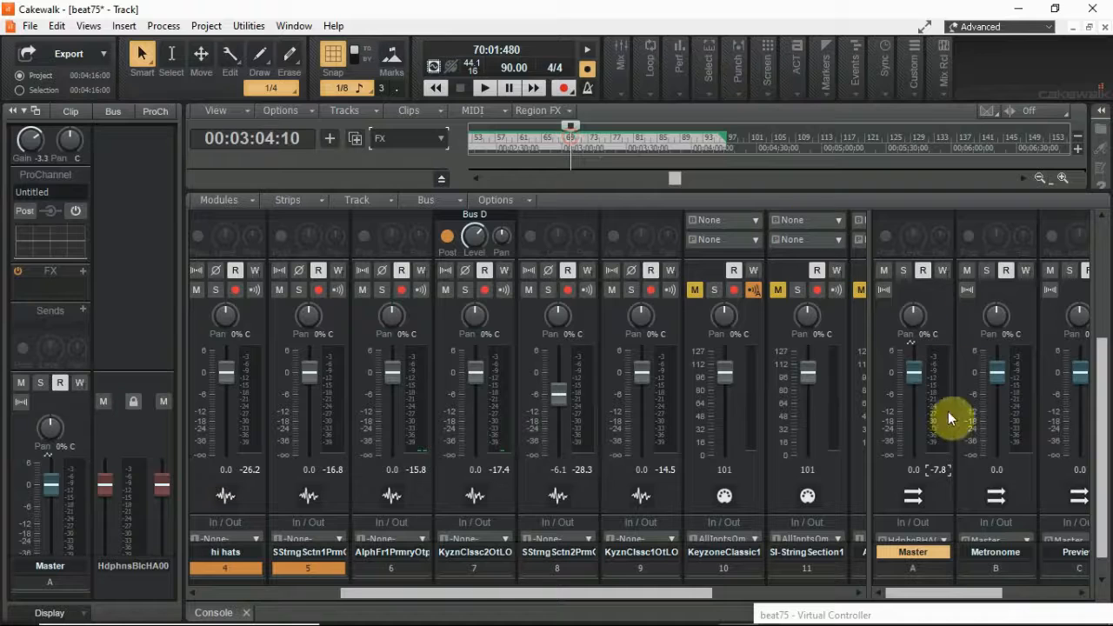
Insert the Ozone 8 Elements mastering effect on the Master bus and reposition its window to expose the plug-in's controls
scroll(948, 411, "up", 2)
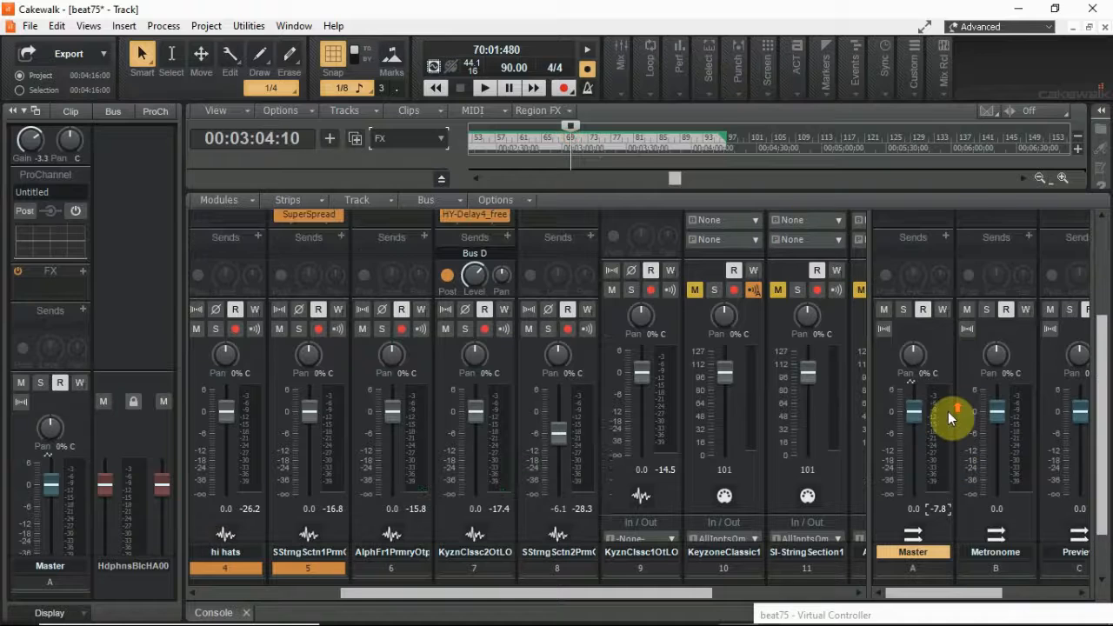
scroll(947, 411, "up", 3)
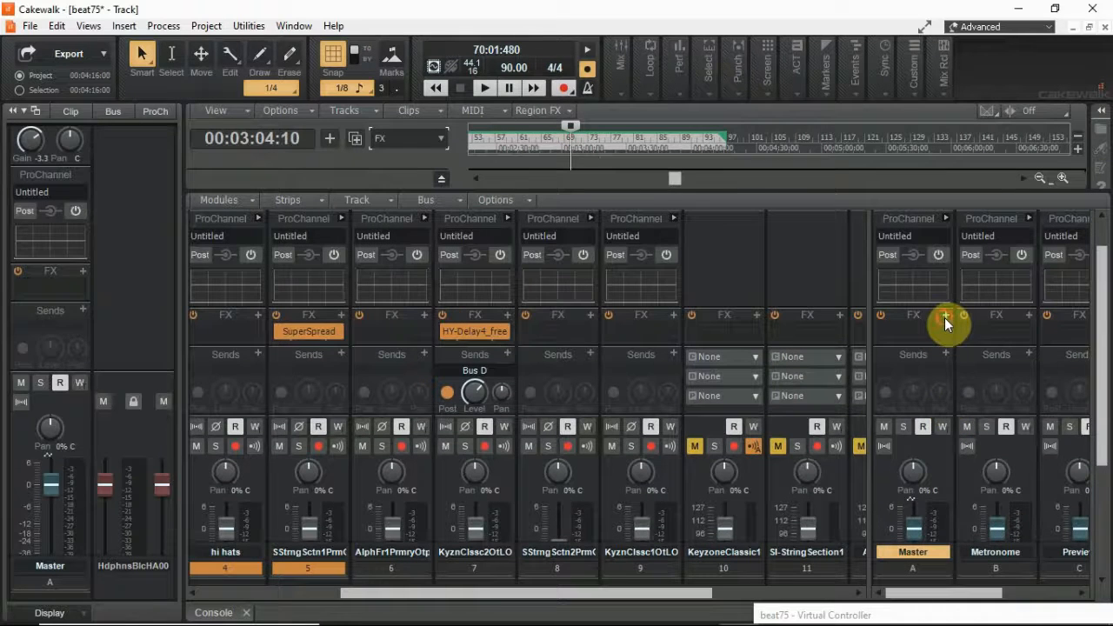
left_click(944, 317)
mouse_move(949, 330)
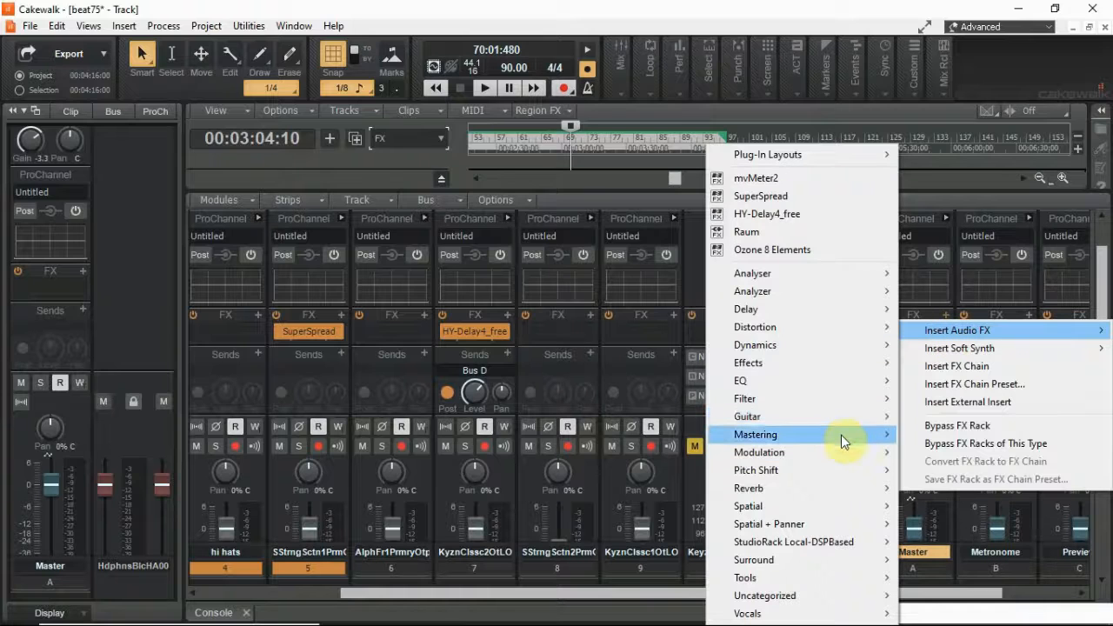
mouse_move(840, 434)
left_click(949, 452)
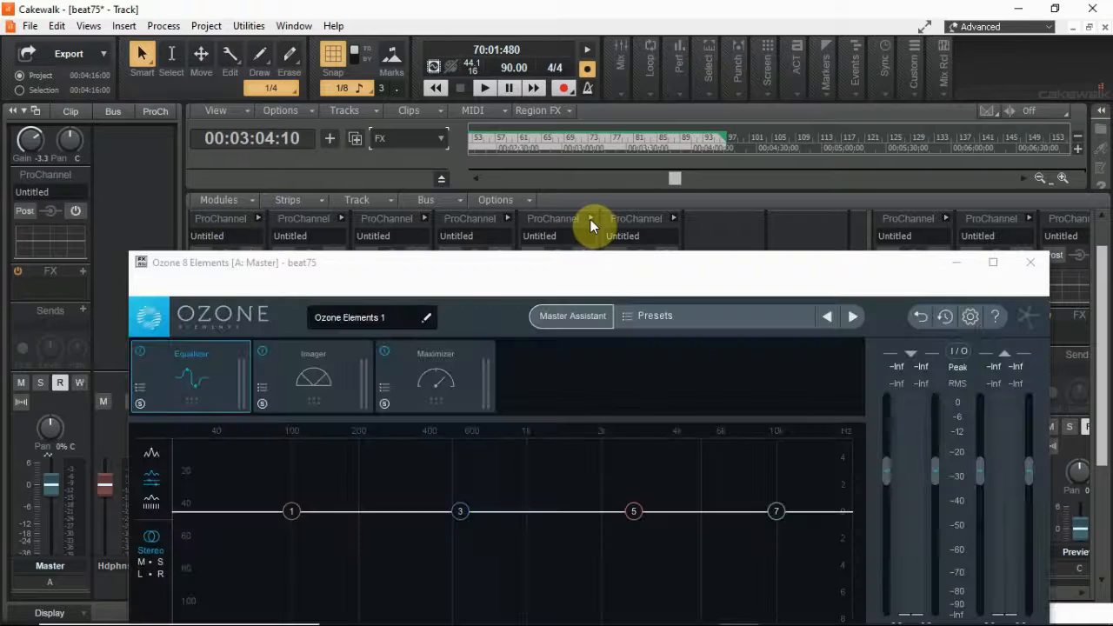
left_click_drag(599, 256, 588, 164)
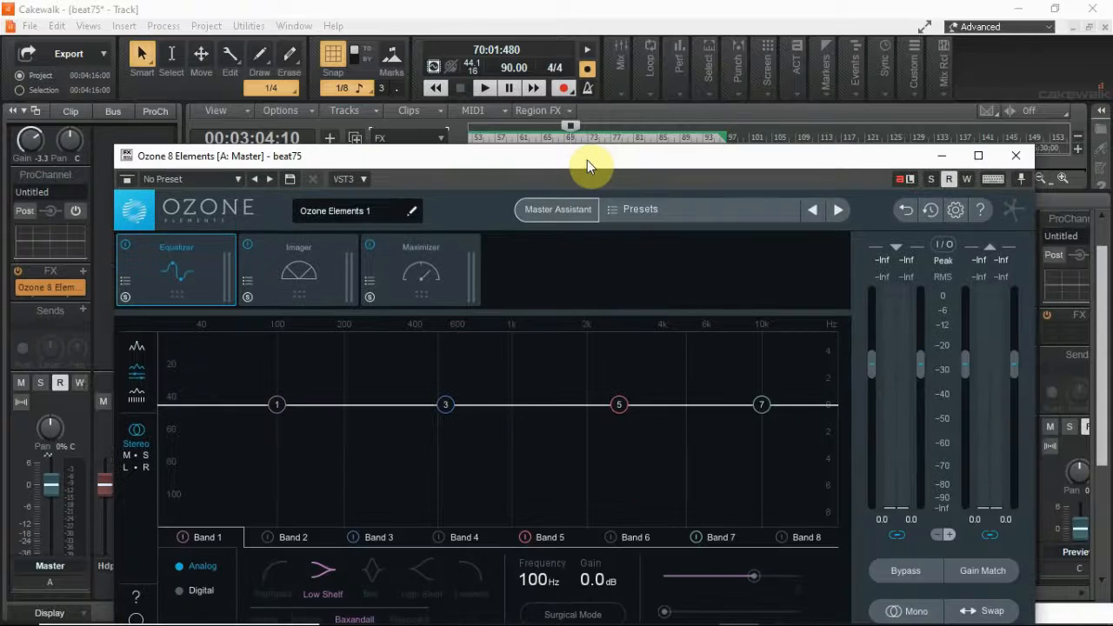
Run Ozone's Master Assistant with the Streaming target while playing from measure 70, and close the plug-in window without accepting the suggestion
left_click(575, 209)
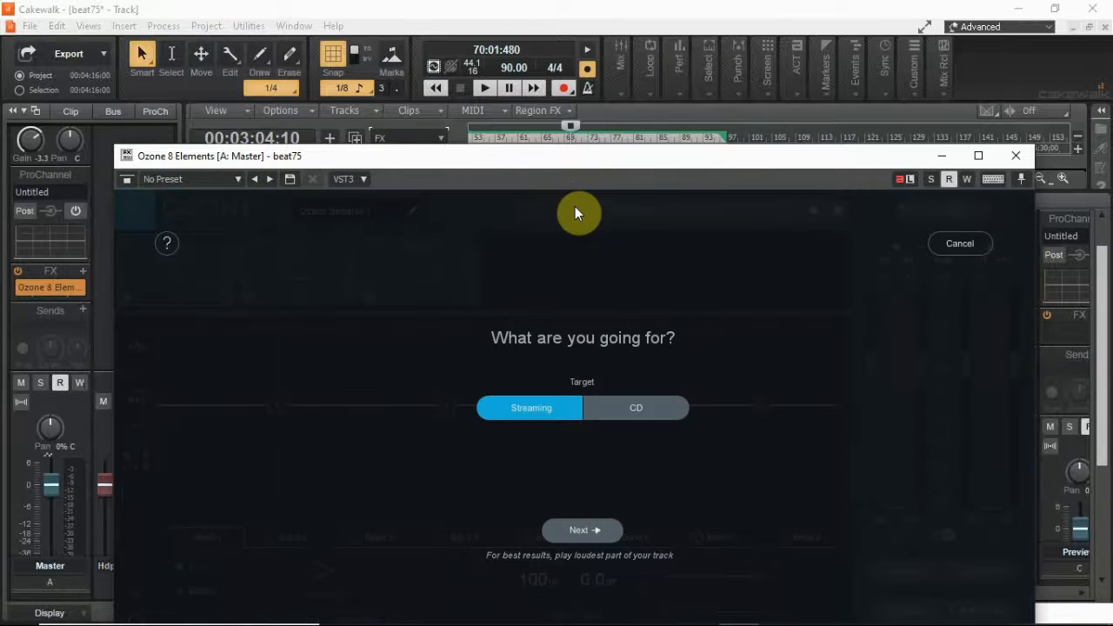
left_click(488, 93)
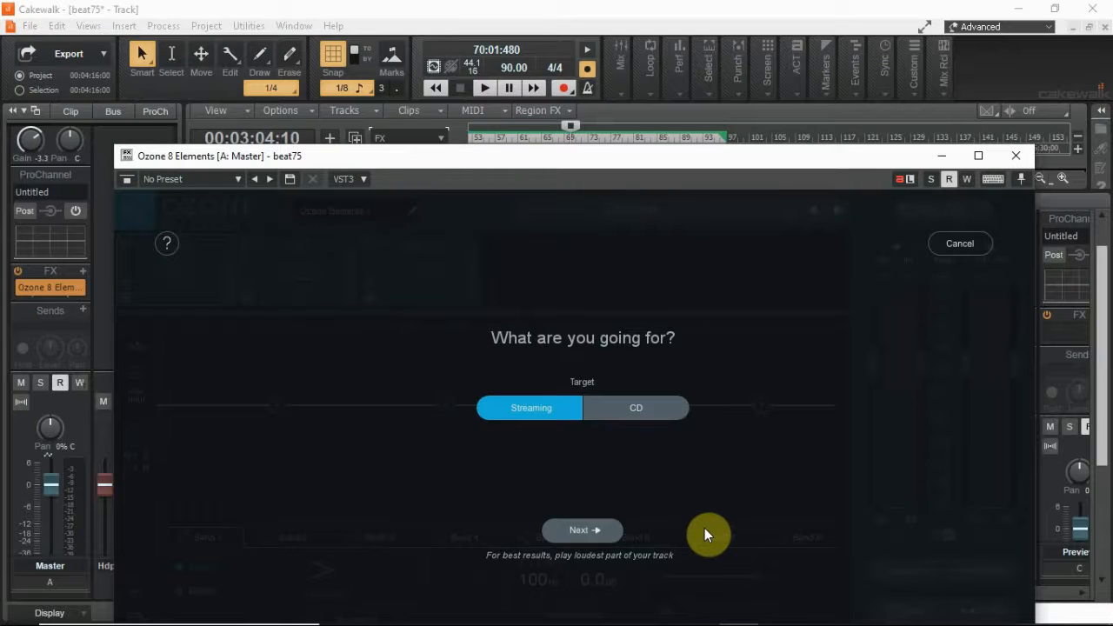
key("space")
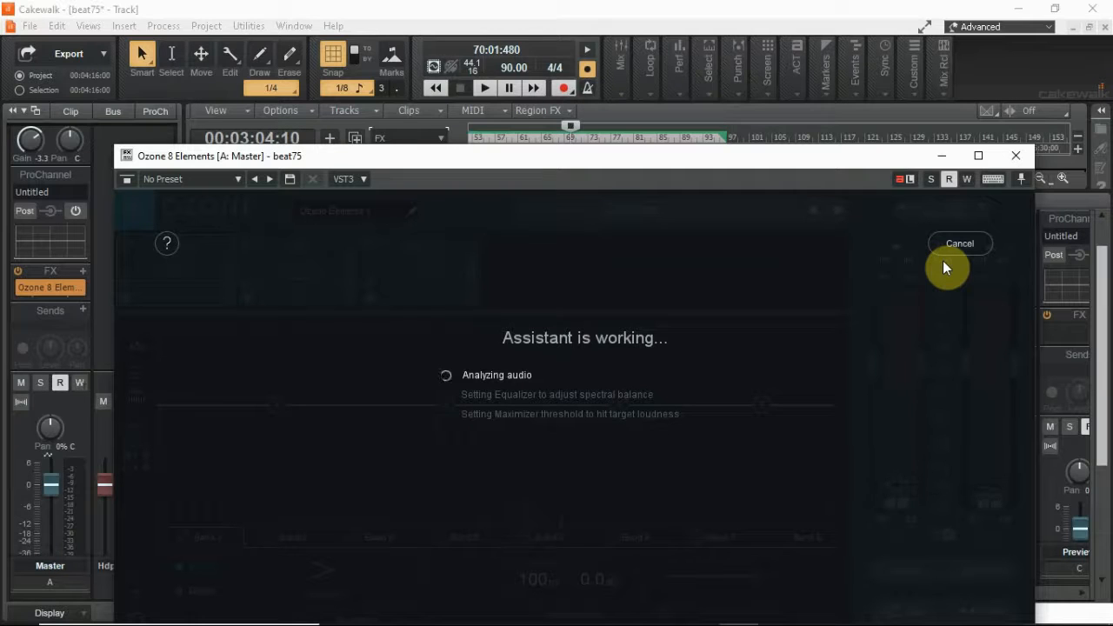
left_click(488, 92)
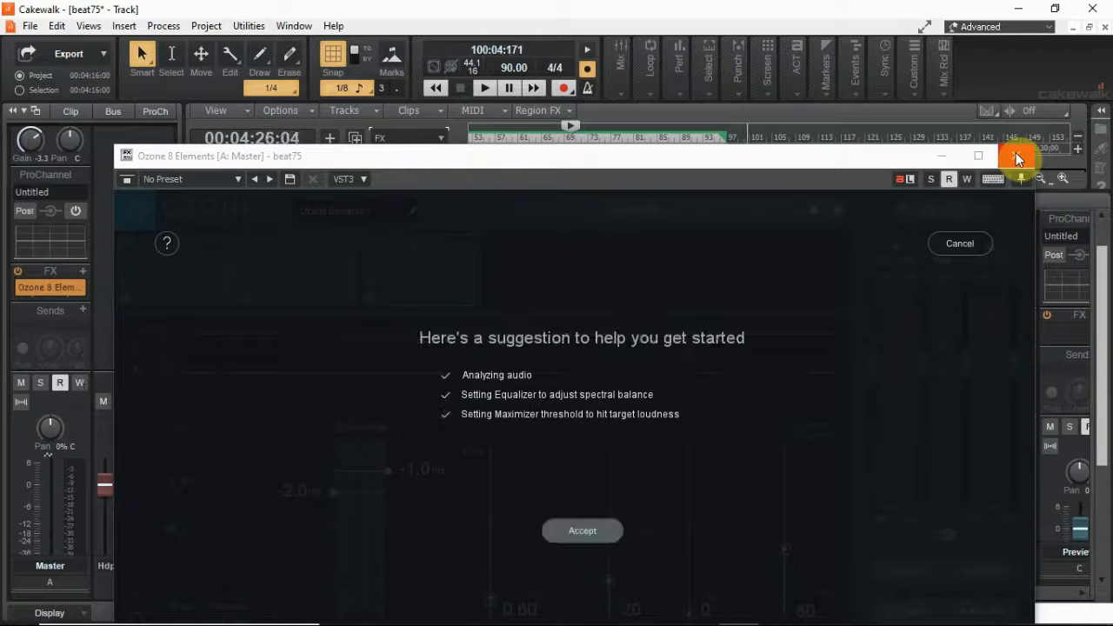
left_click(1016, 155)
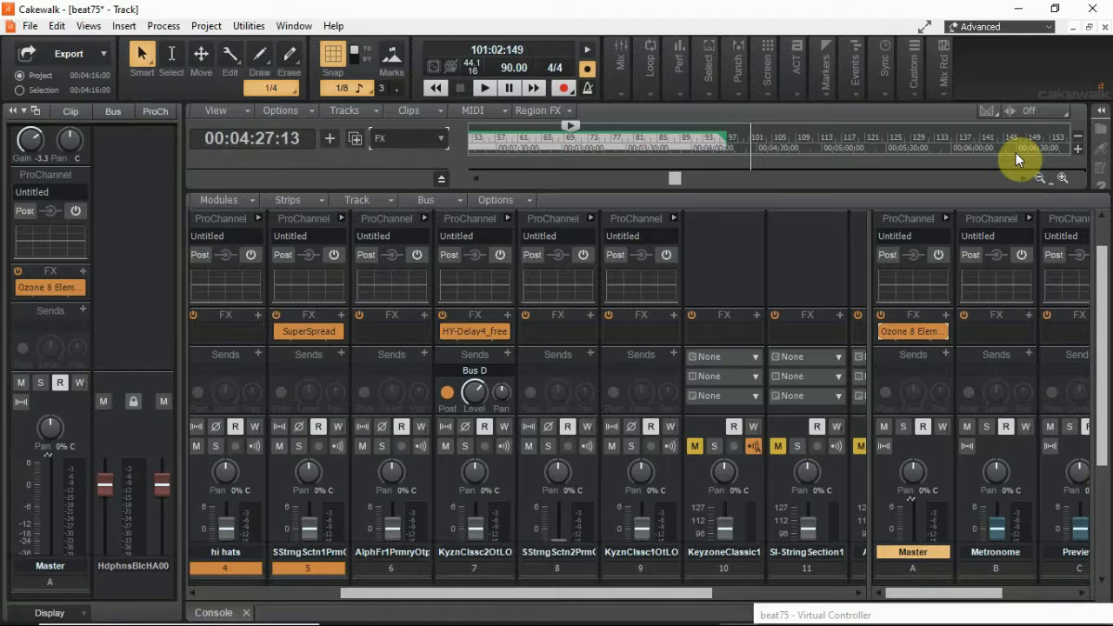
Remove Ozone 8 Elements from the Master bus's FX rack
right_click(945, 332)
left_click(936, 349)
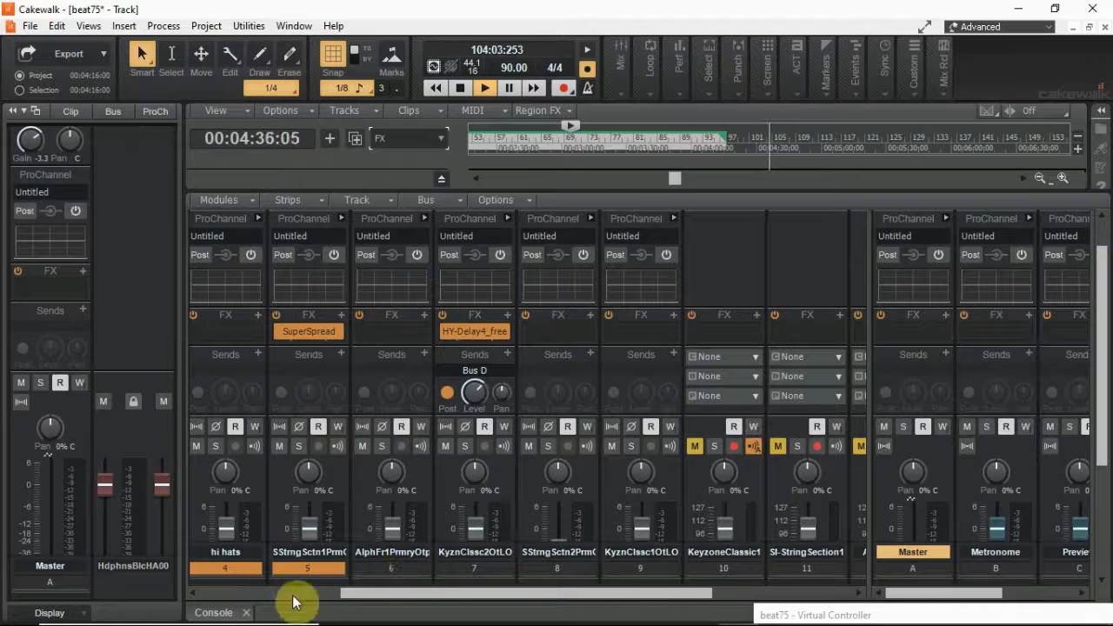
Leave the Console, stop playback and select all clips on tracks 1 to 9, with the playback position at the project's start
left_click(247, 613)
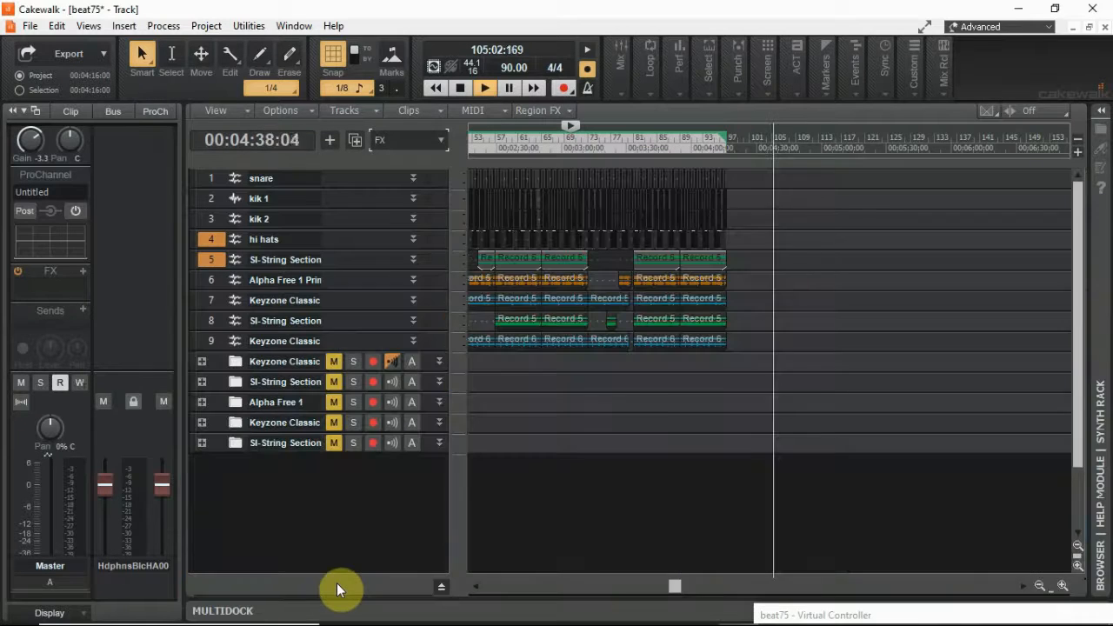
left_click(214, 177)
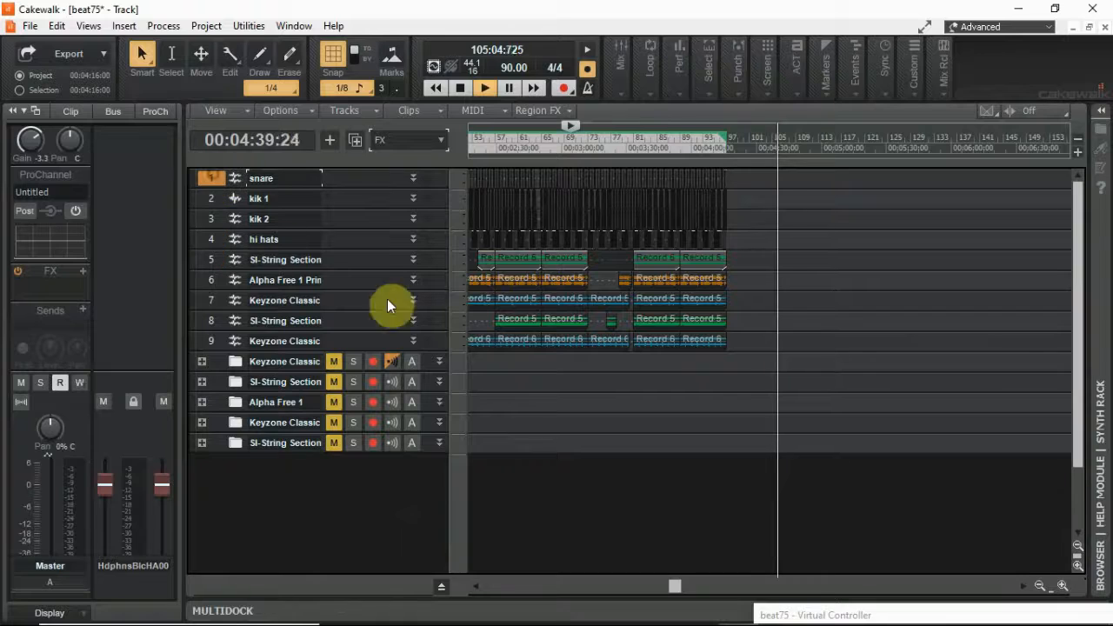
left_click(459, 87)
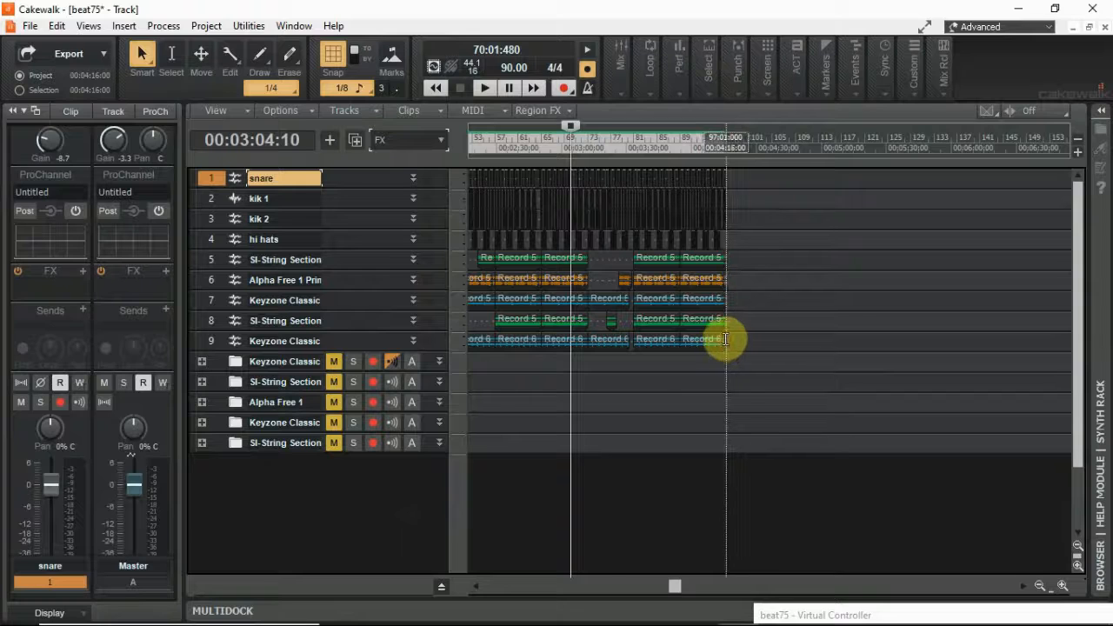
mouse_move(726, 339)
left_mouse_down()
mouse_move(492, 221)
mouse_move(276, 181)
mouse_move(279, 105)
left_mouse_up()
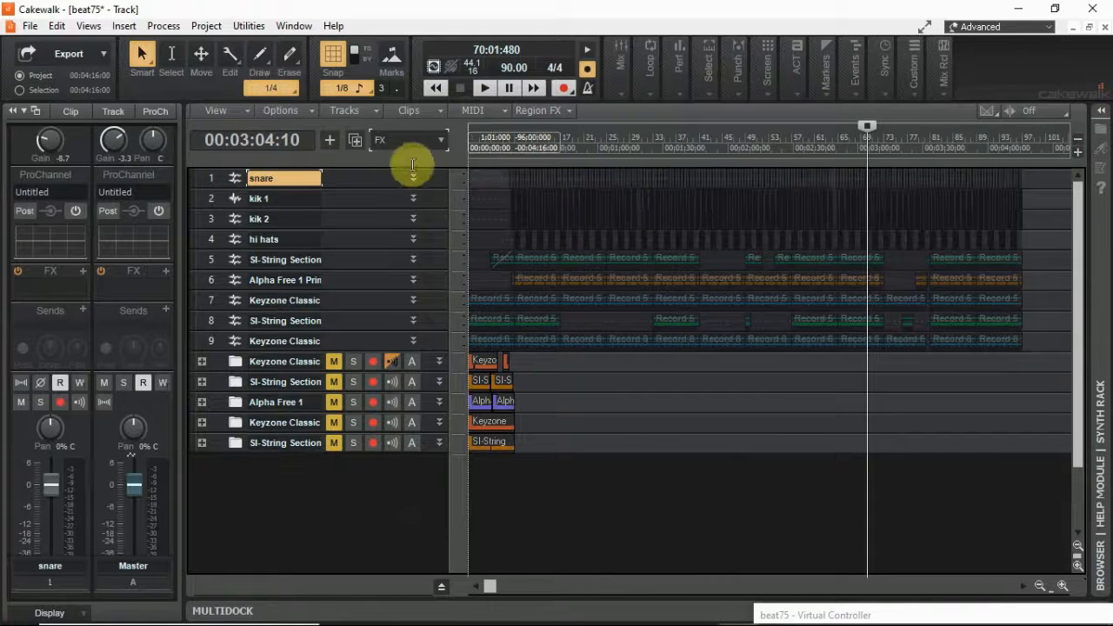
key("ctrl+a")
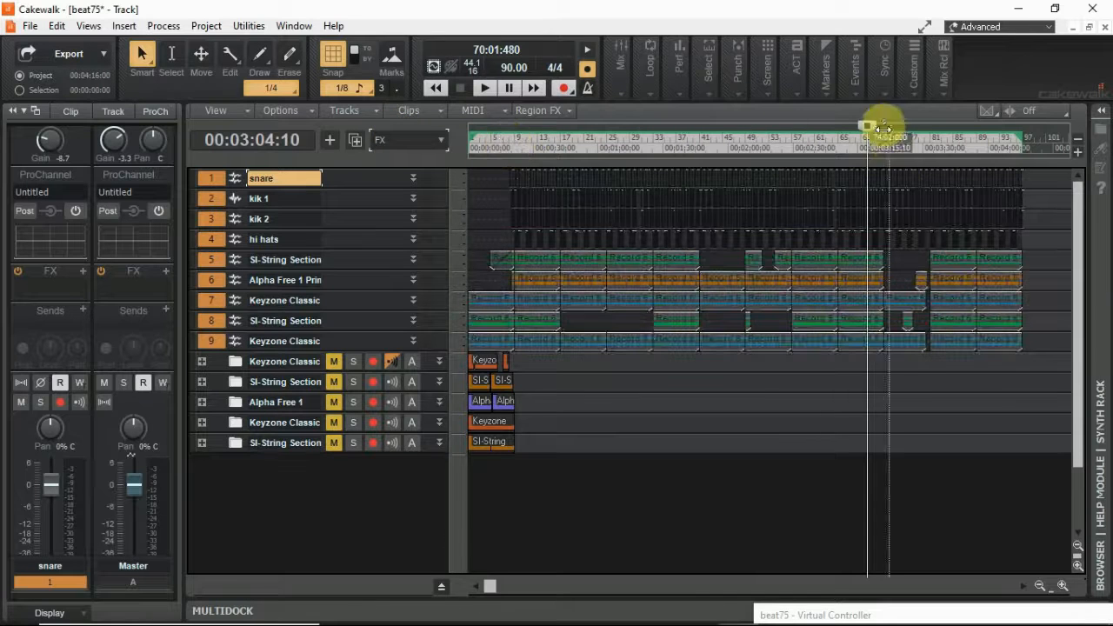
left_click_drag(866, 127, 463, 134)
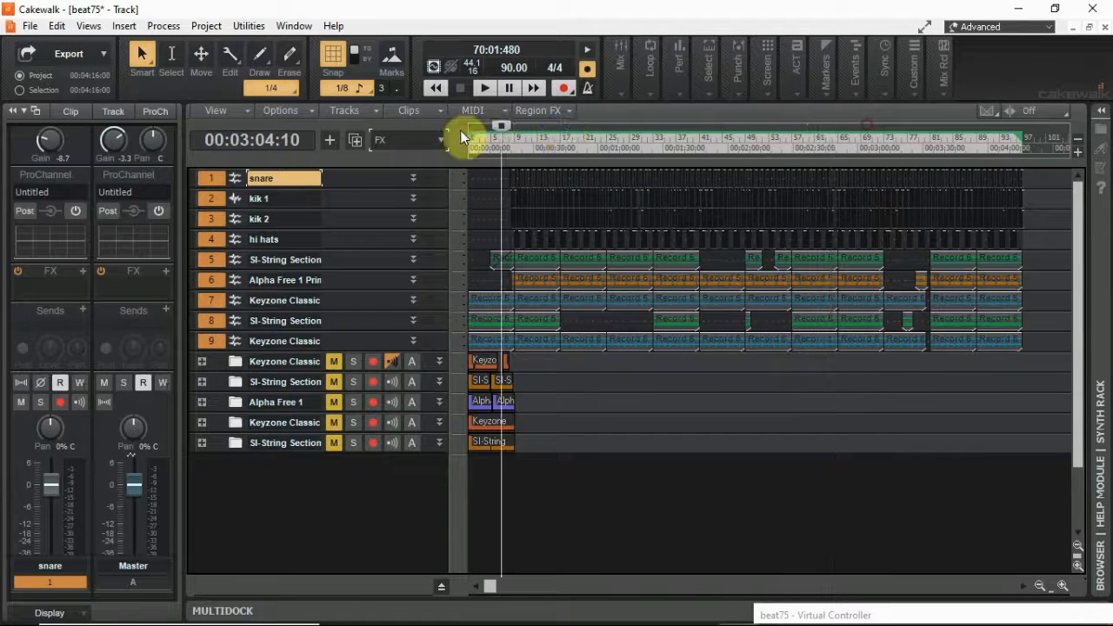
Open the audio export settings for the selected range and keep Entire Mix as the source category
left_click(30, 25)
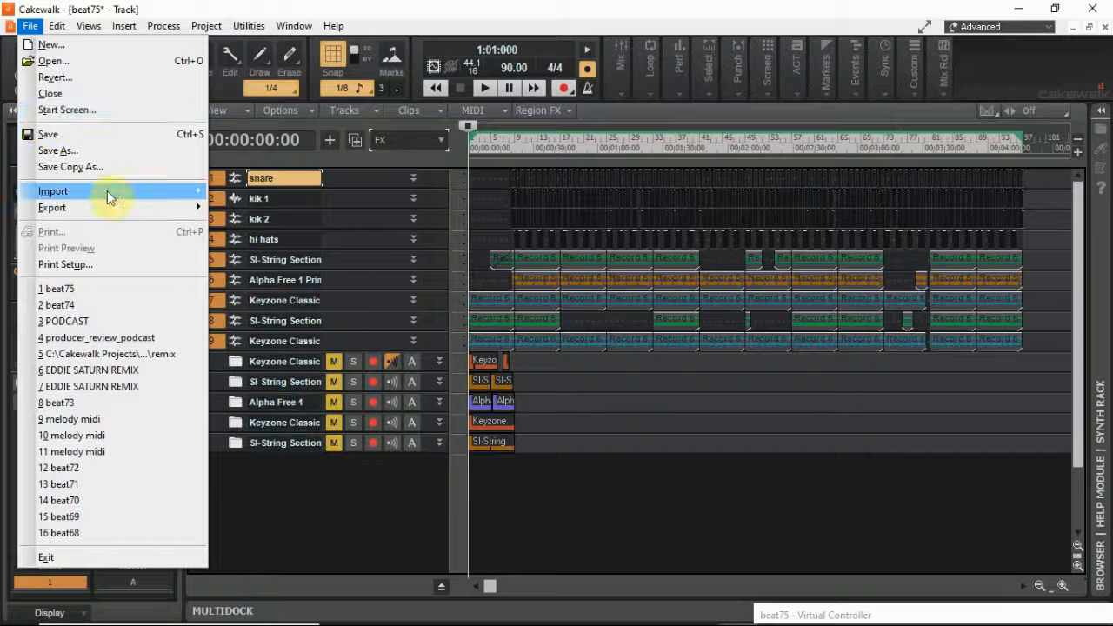
mouse_move(117, 205)
left_click(247, 209)
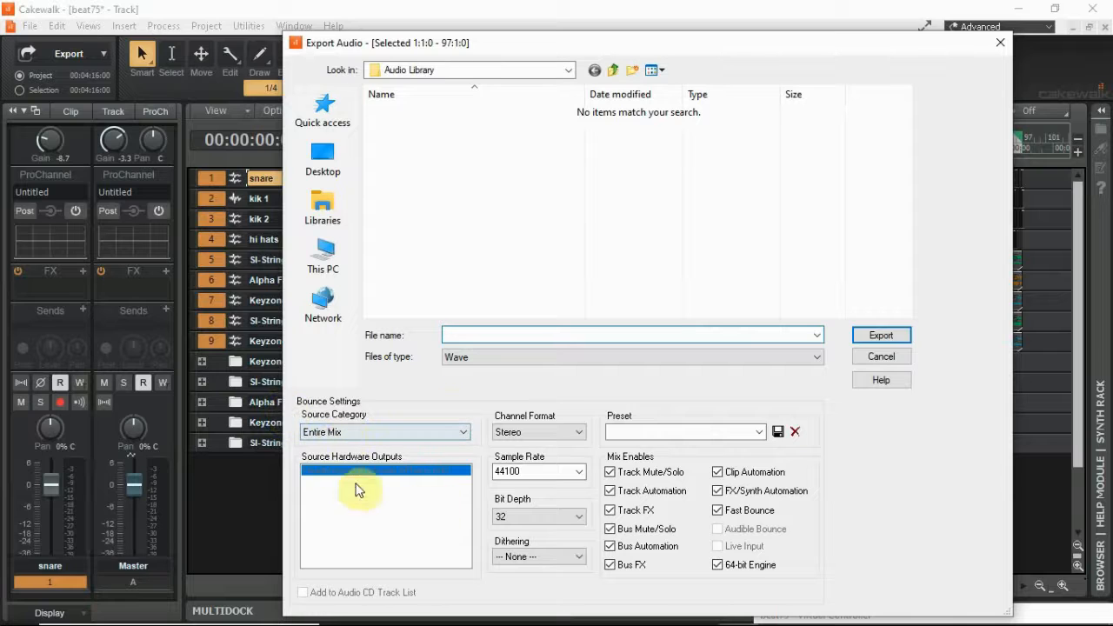
left_click(460, 434)
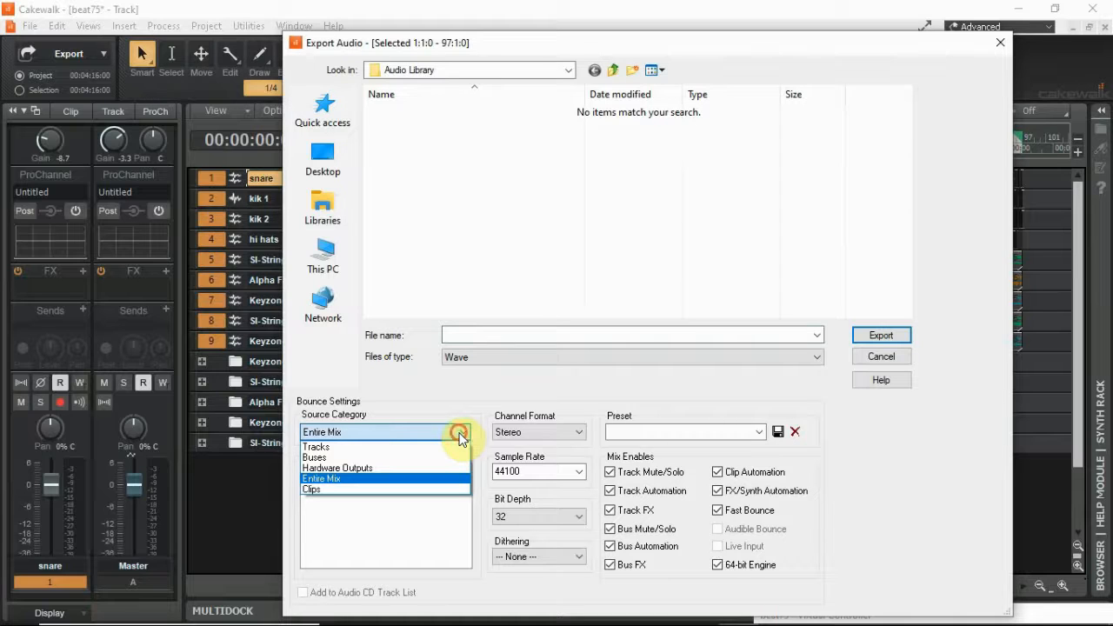
left_click(460, 434)
left_click(461, 435)
left_click(460, 435)
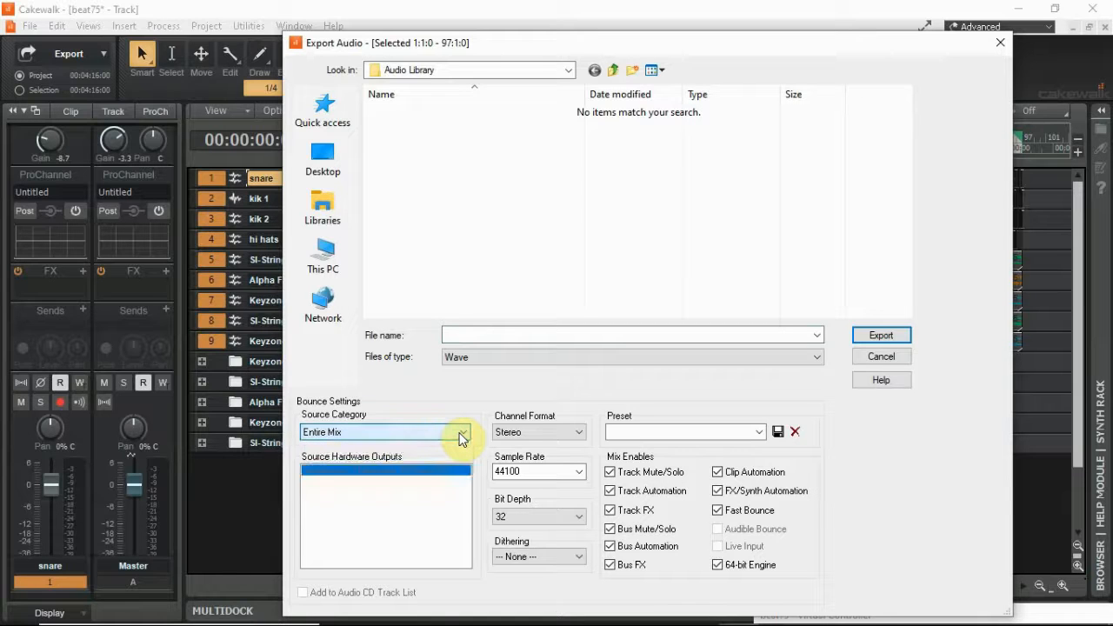
Export the mix to the Desktop as a stereo 44100 Hz, 32-bit Wave file named test, replacing the existing file
left_click(347, 160)
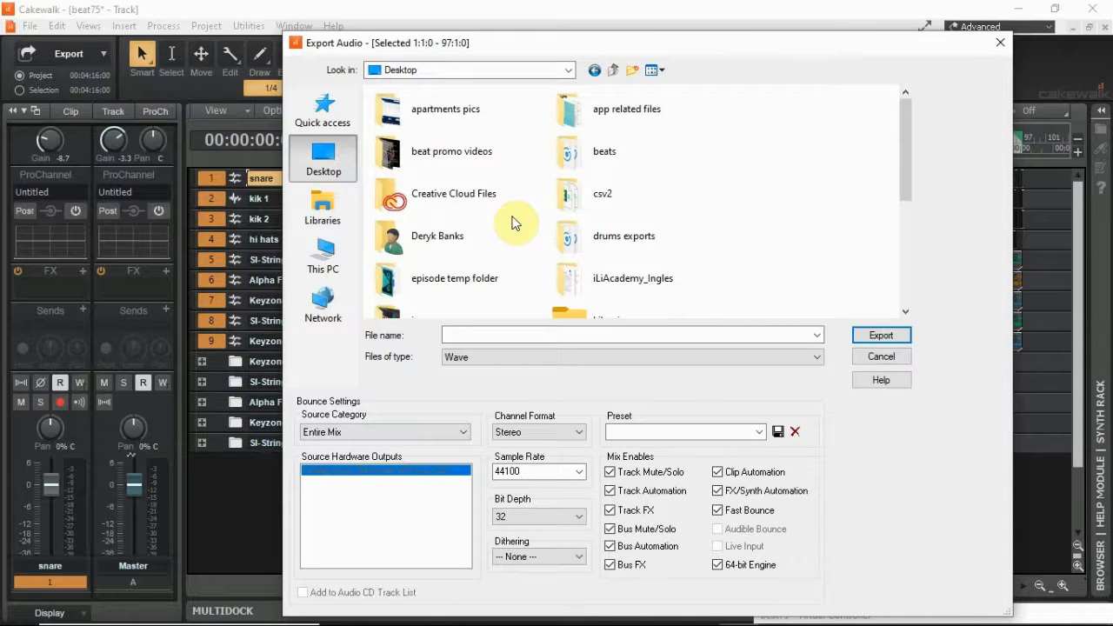
scroll(512, 221, "down", 1)
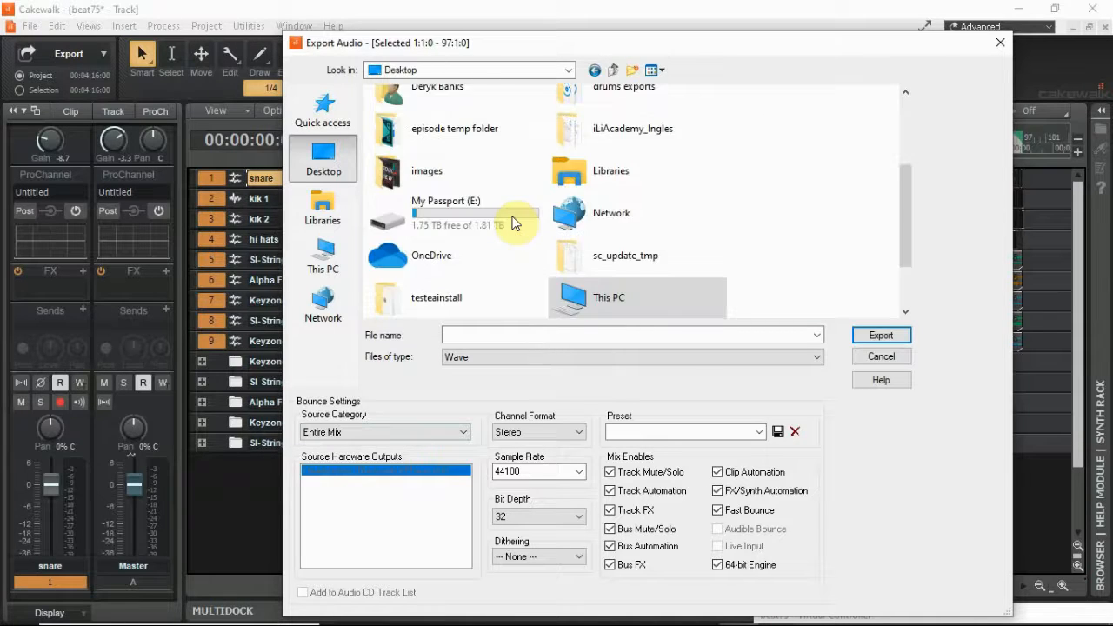
scroll(591, 228, "down", 1)
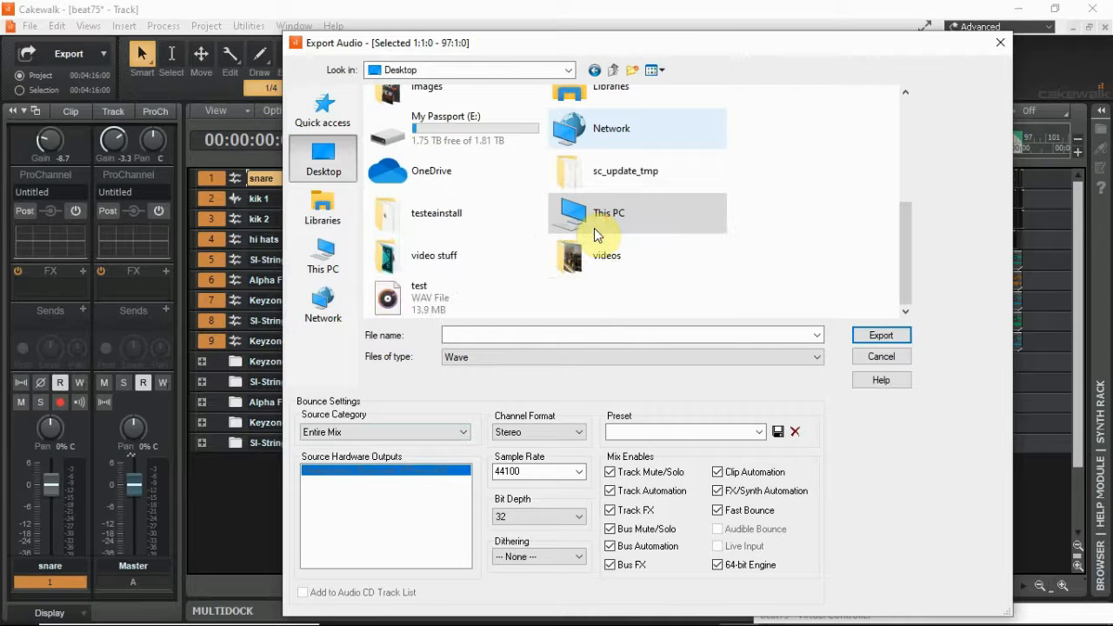
left_click(441, 306)
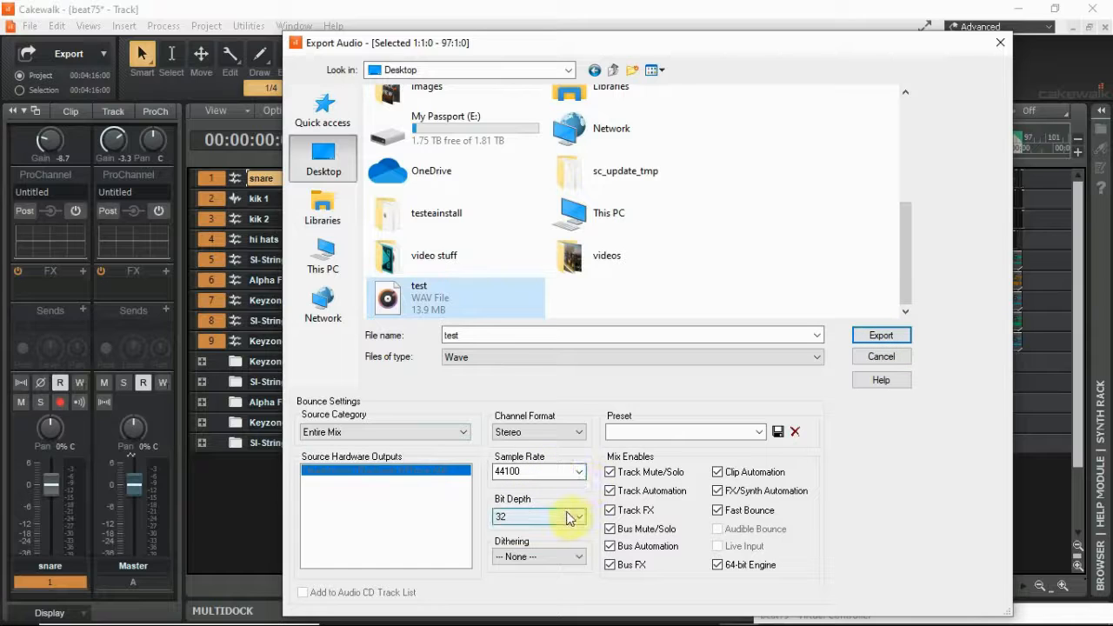
left_click(887, 337)
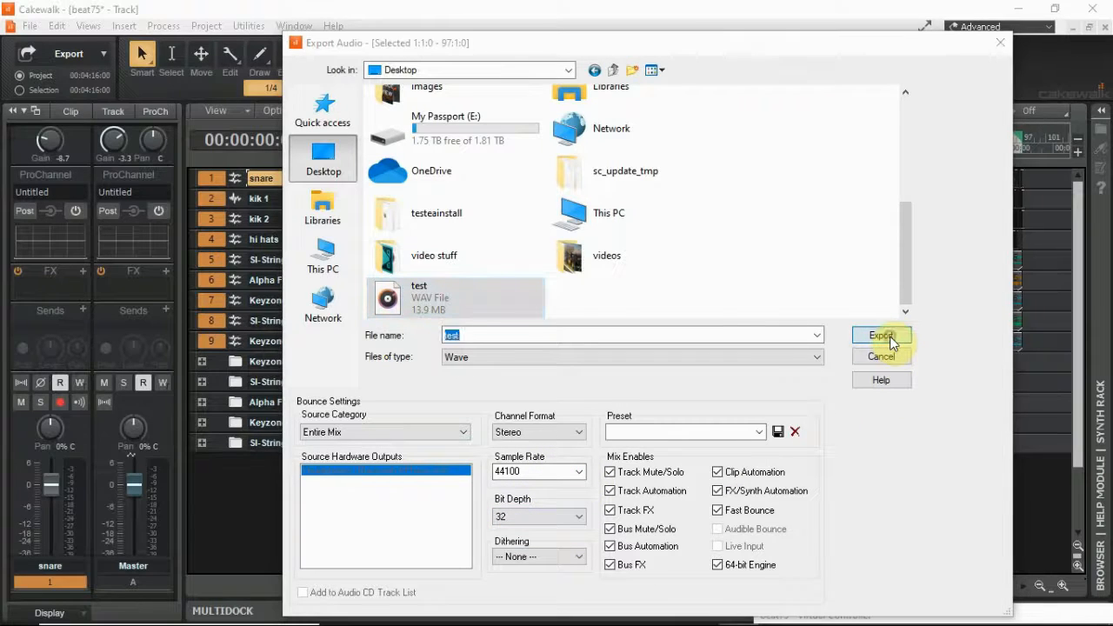
left_click(688, 370)
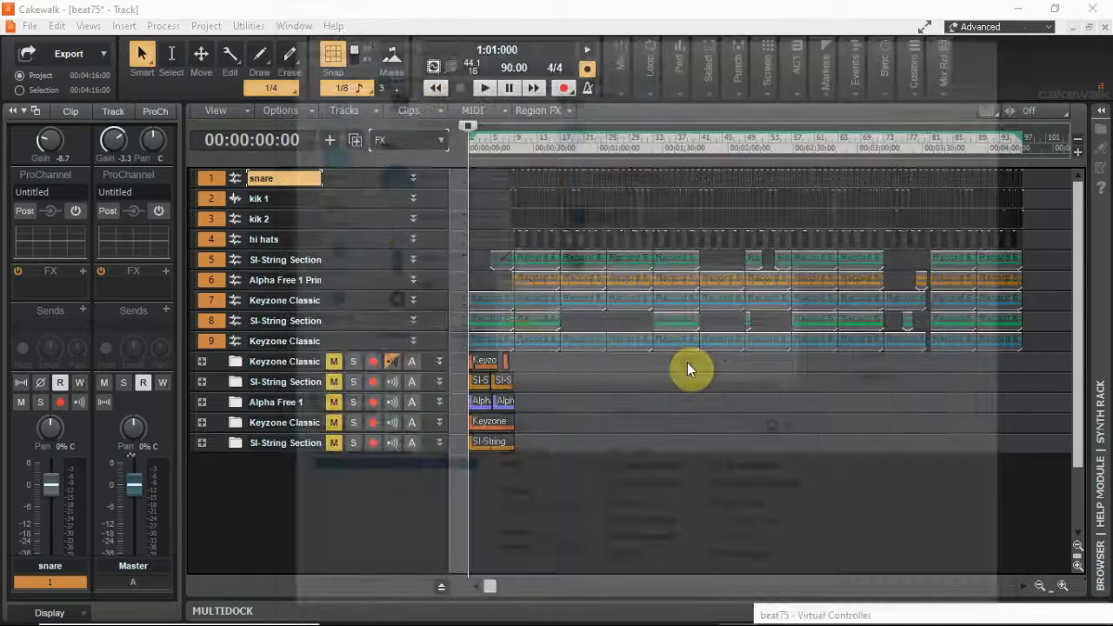
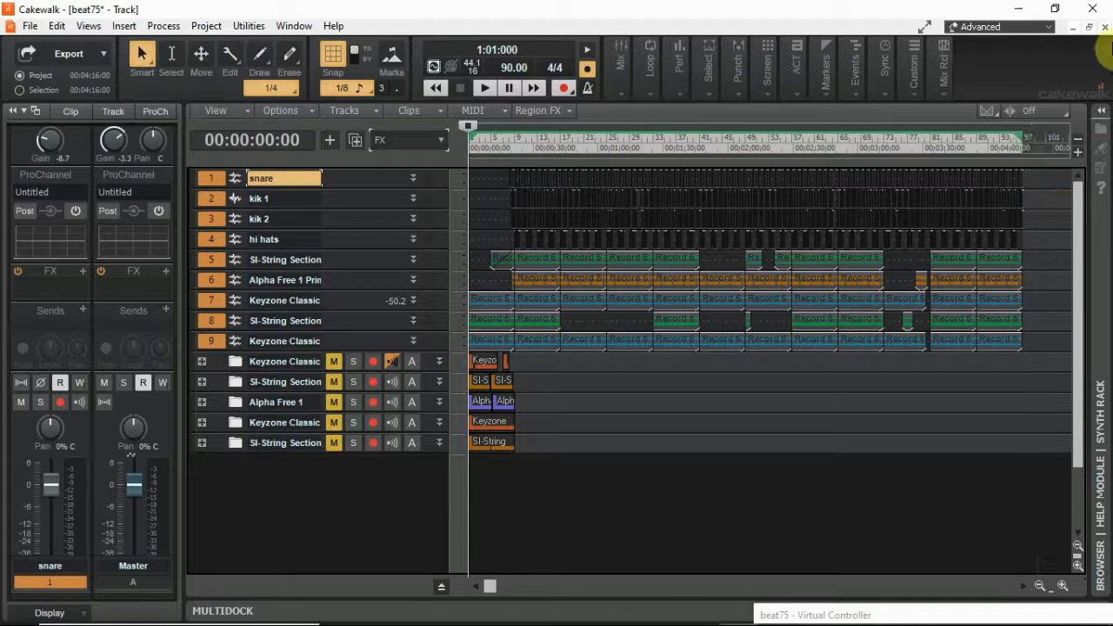
Close the beat75 project with its changes saved, and open the Start Screen
left_click(1104, 27)
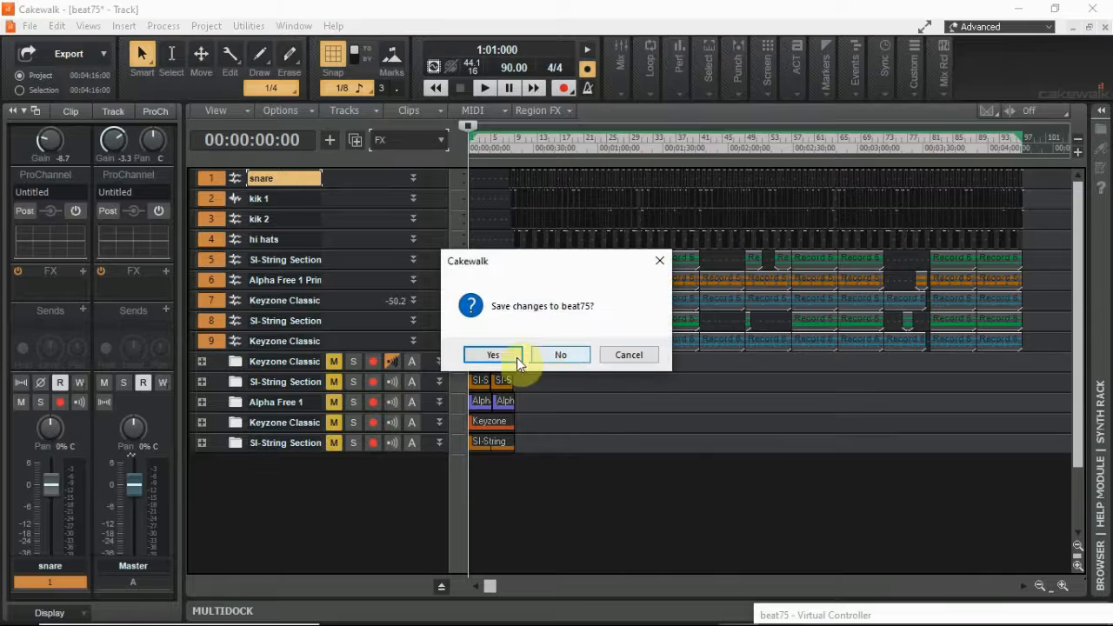
key("Escape")
left_click(559, 421)
key("ctrl+s")
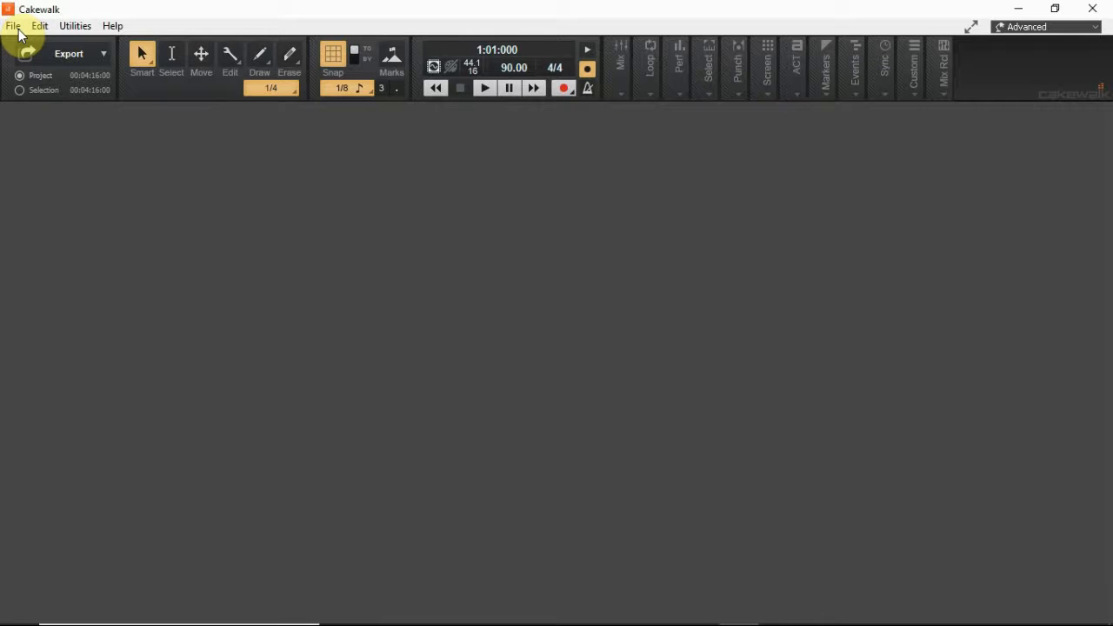
left_click(15, 27)
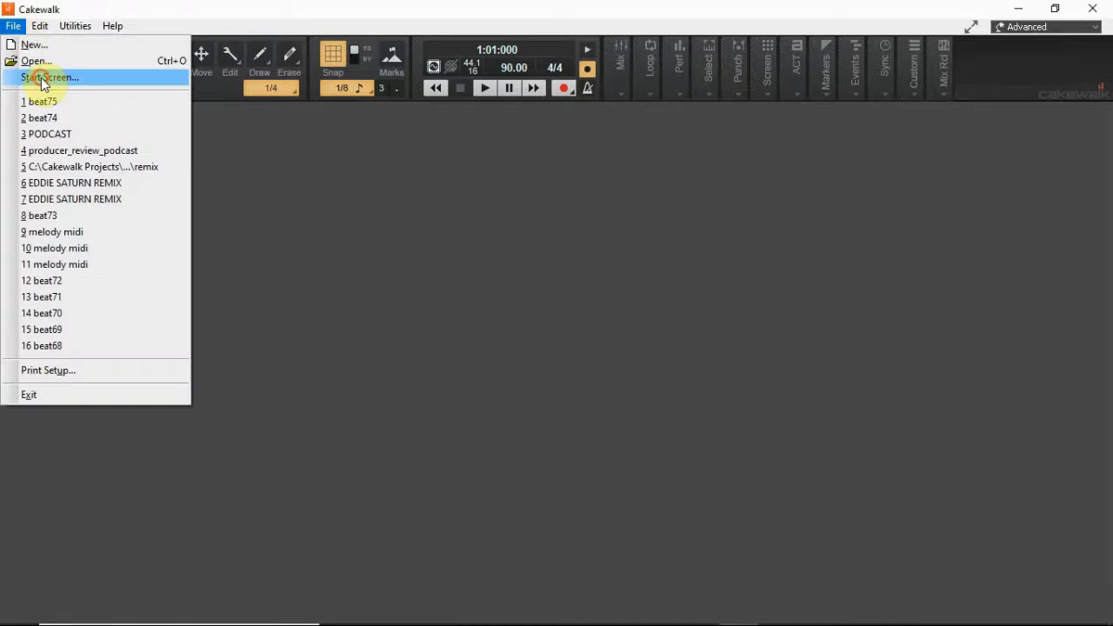
left_click(41, 78)
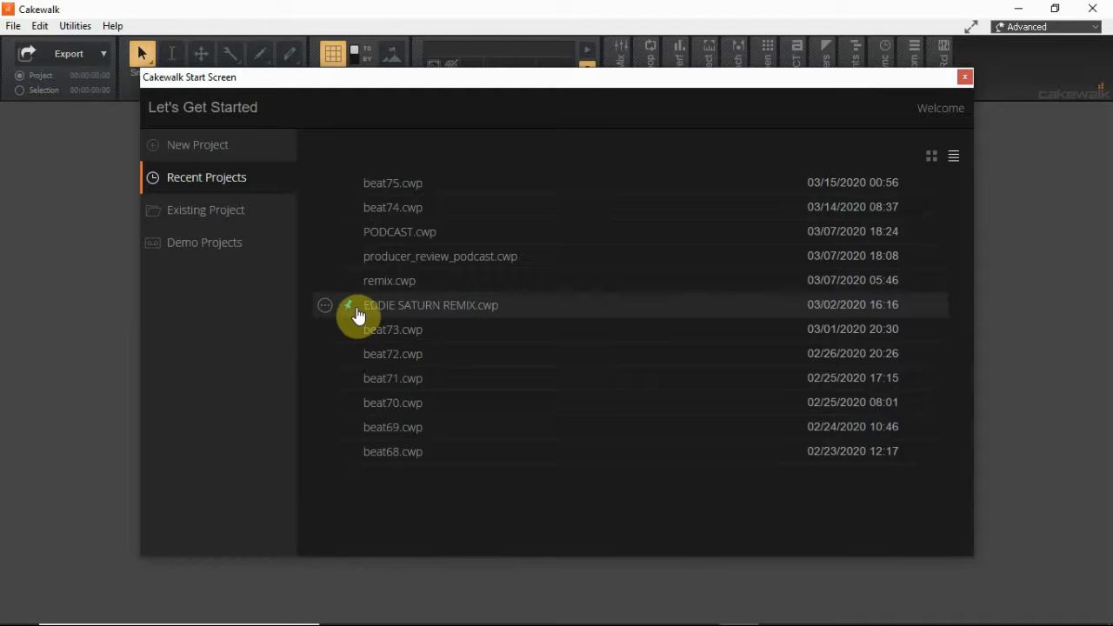
Create a new project and insert an audio track
left_click(203, 156)
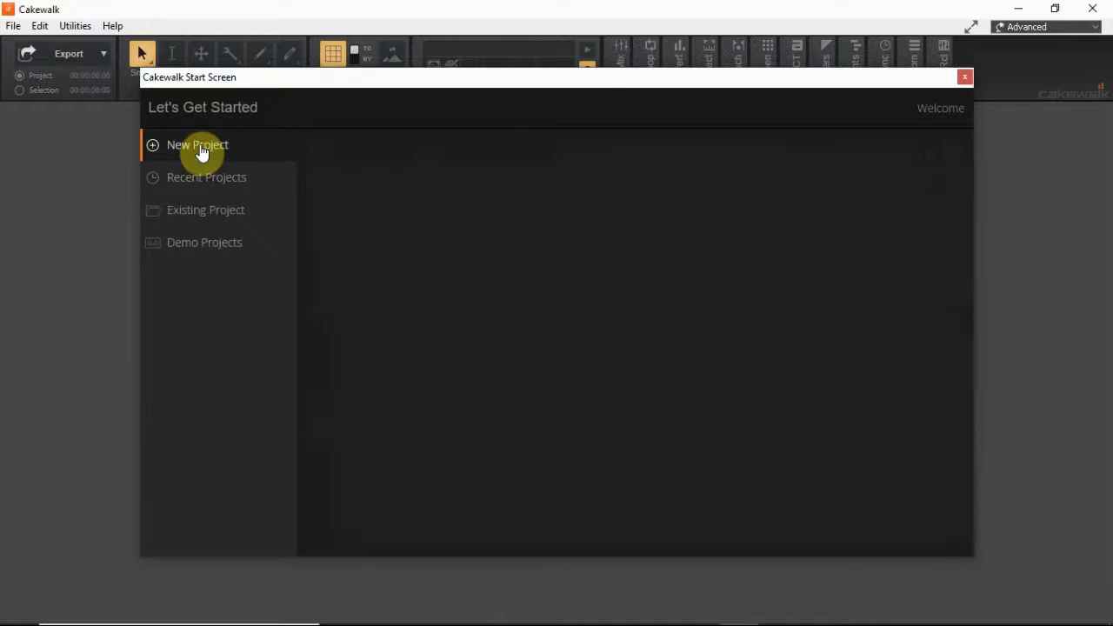
left_click(895, 240)
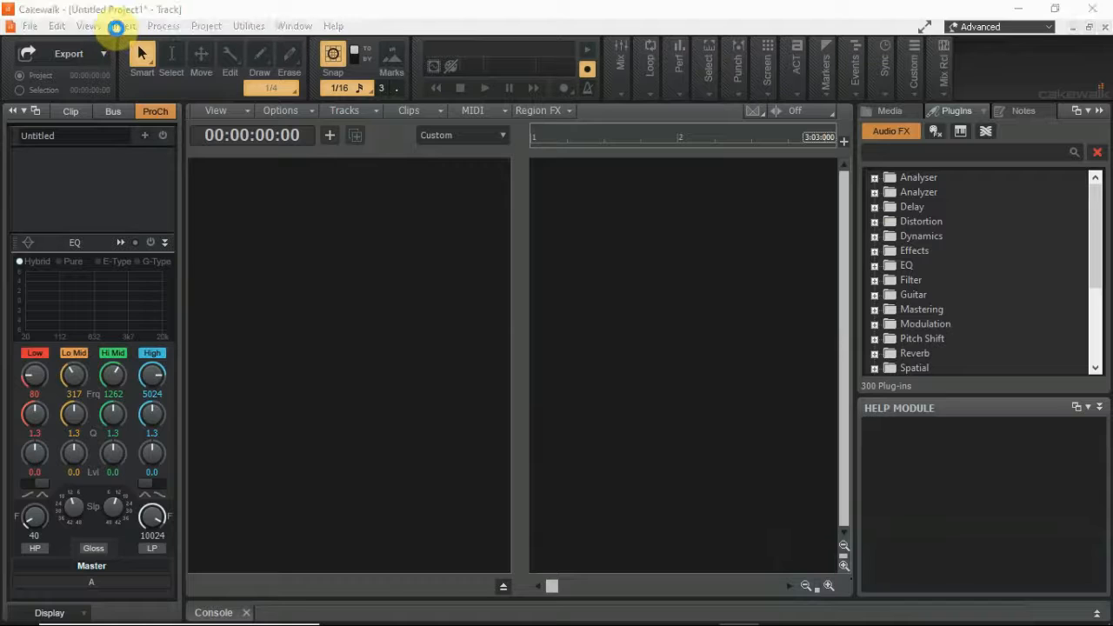
left_click(122, 26)
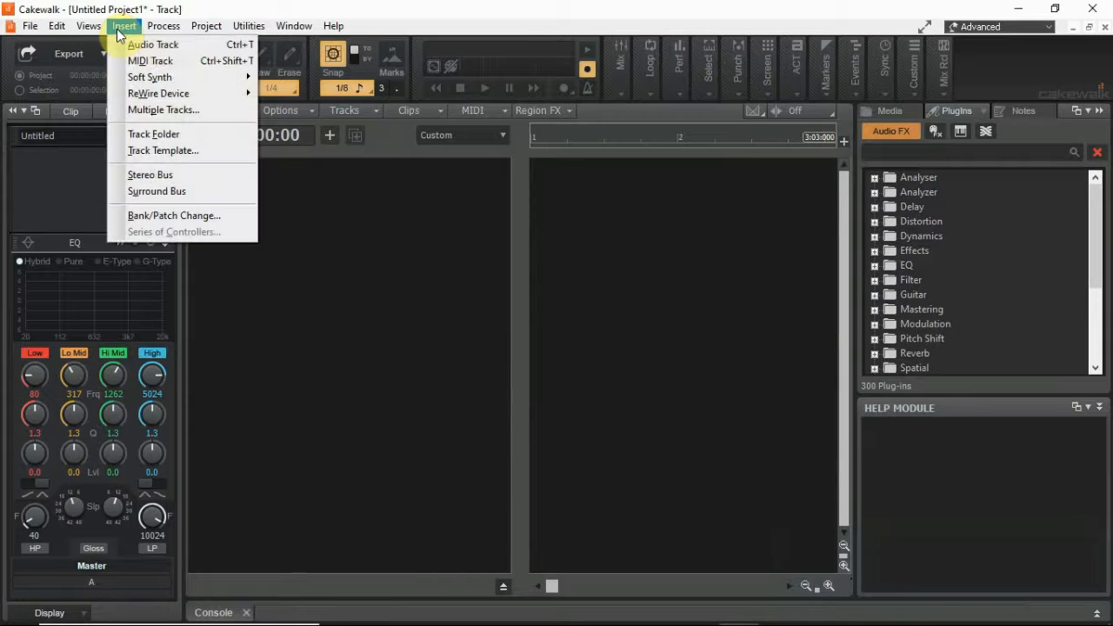
left_click(166, 45)
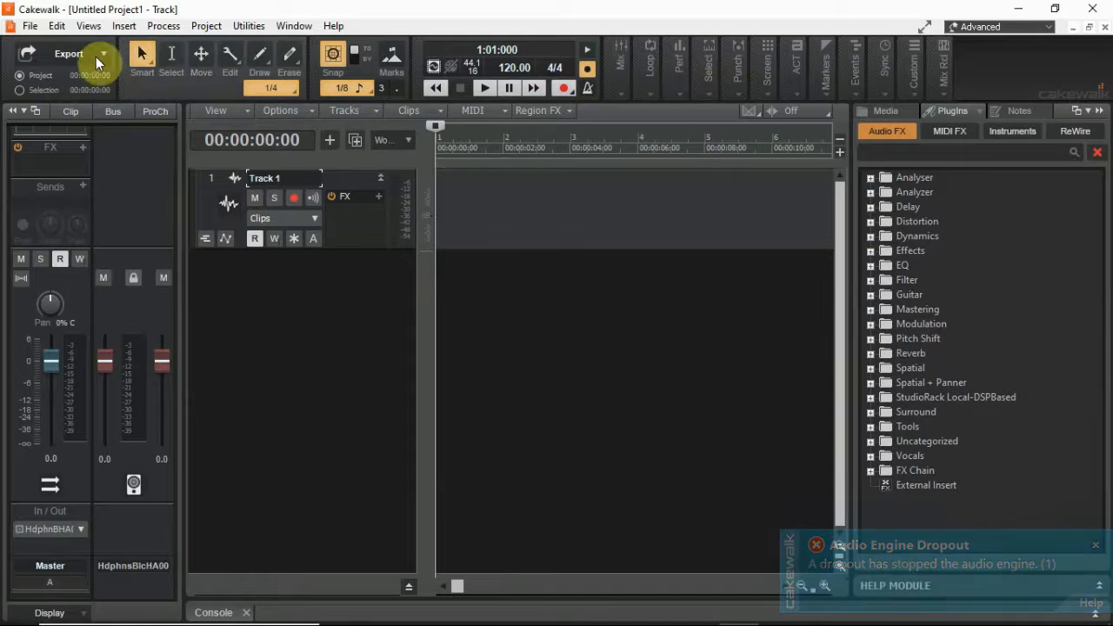
Import the test WAV file from the Desktop at its original bit depth, copying the audio to the project folder
left_click(26, 27)
mouse_move(80, 192)
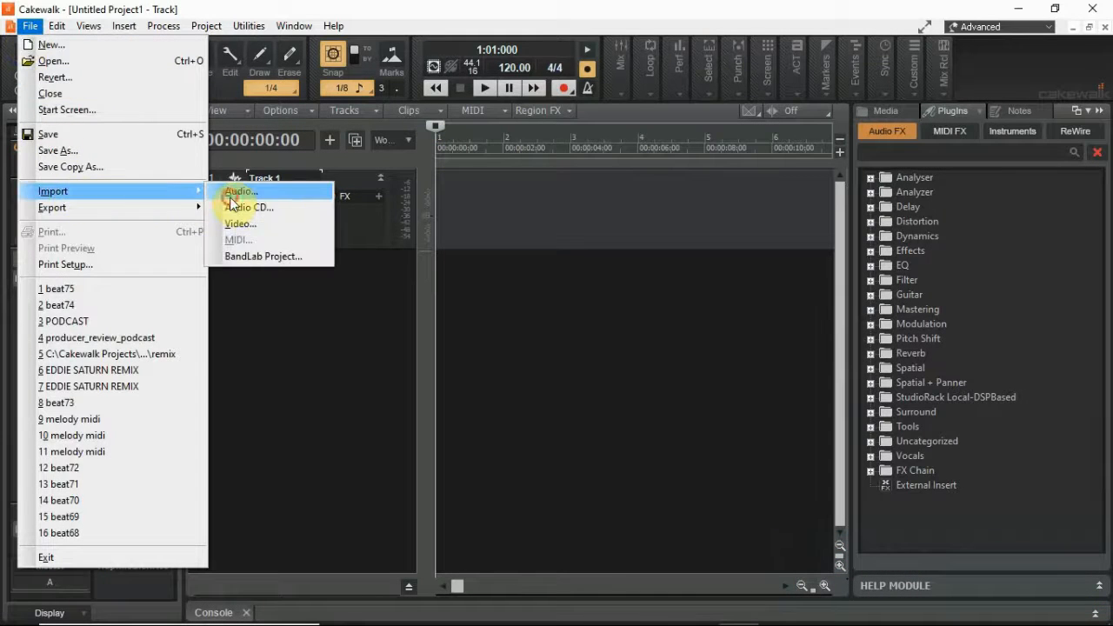
left_click(230, 204)
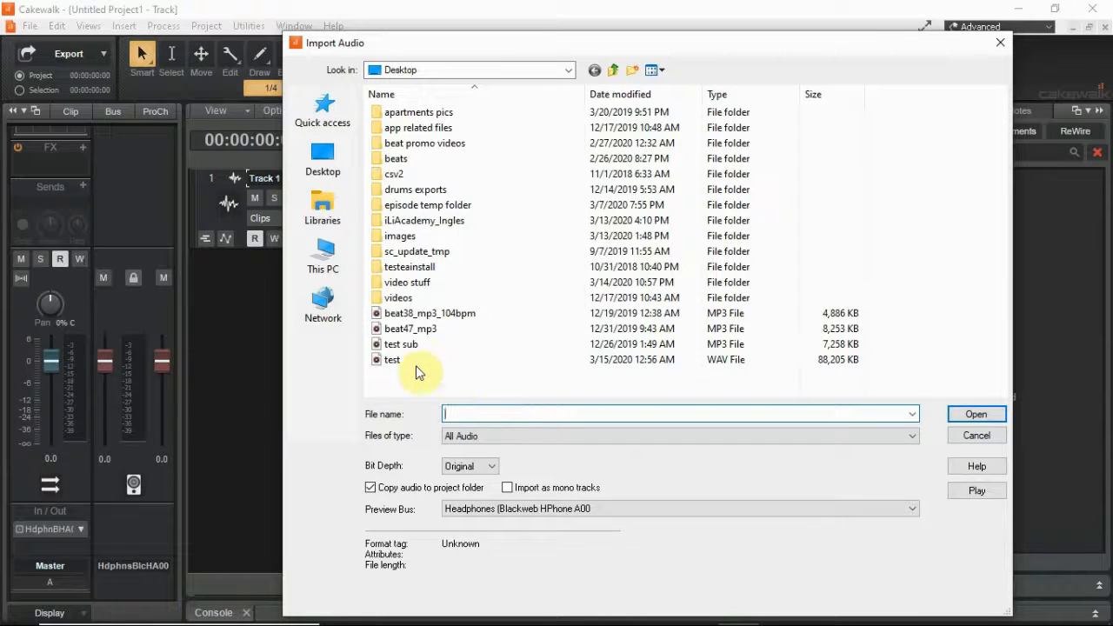
left_click(381, 362)
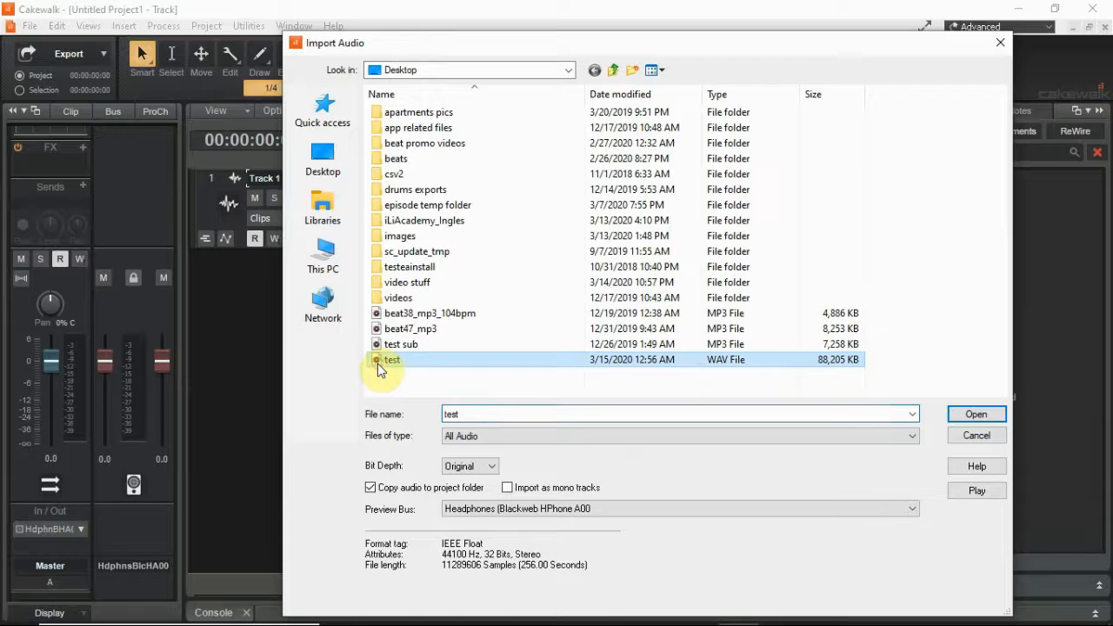
left_click(971, 414)
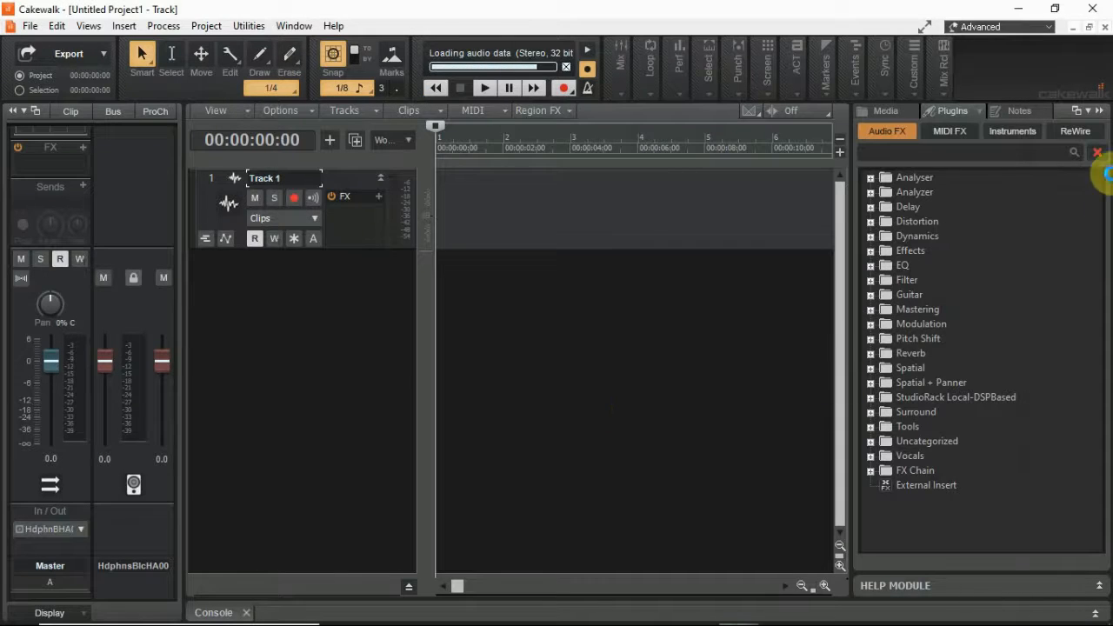
Collapse the Browser, fit the whole test clip in the track view and play it from the project's start
left_click(1100, 113)
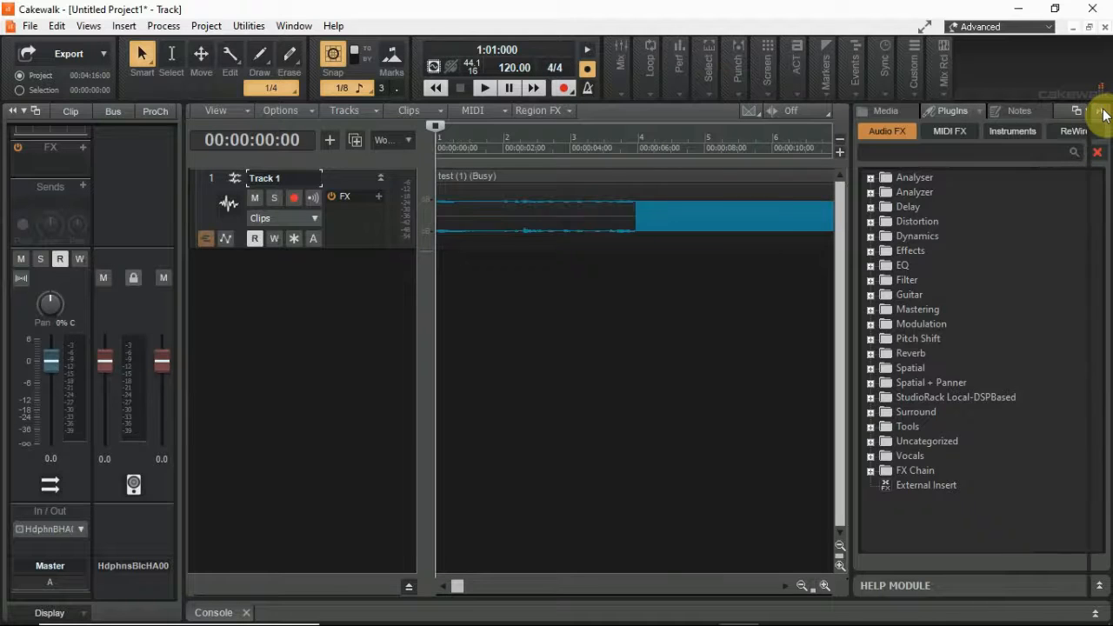
left_click_drag(1040, 589, 1042, 585)
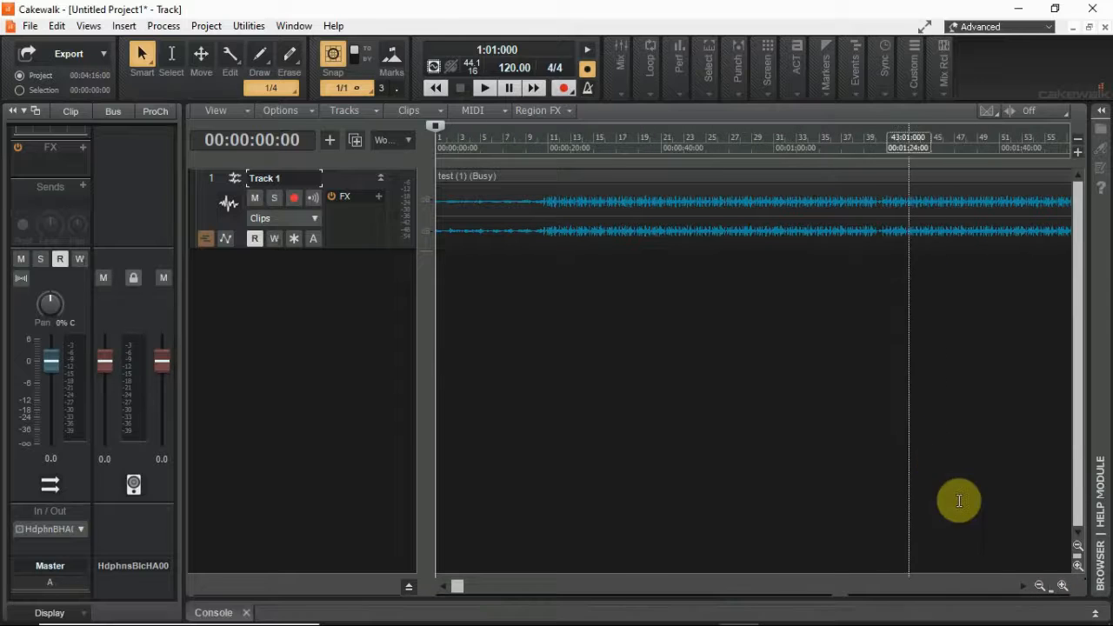
left_click(1039, 586)
left_click(1040, 586)
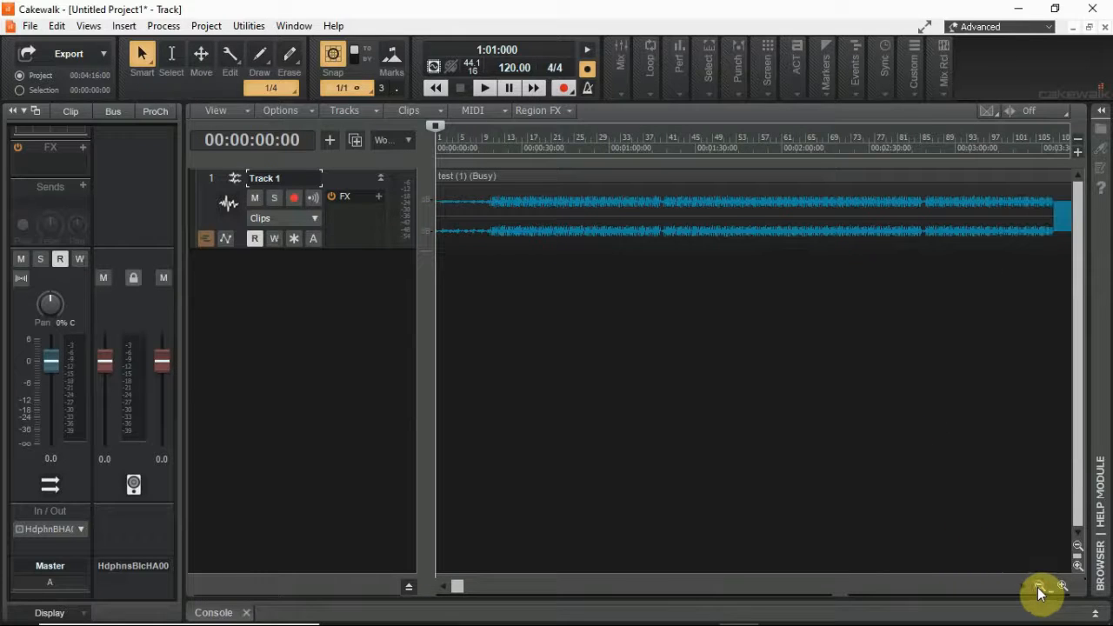
left_click(1038, 582)
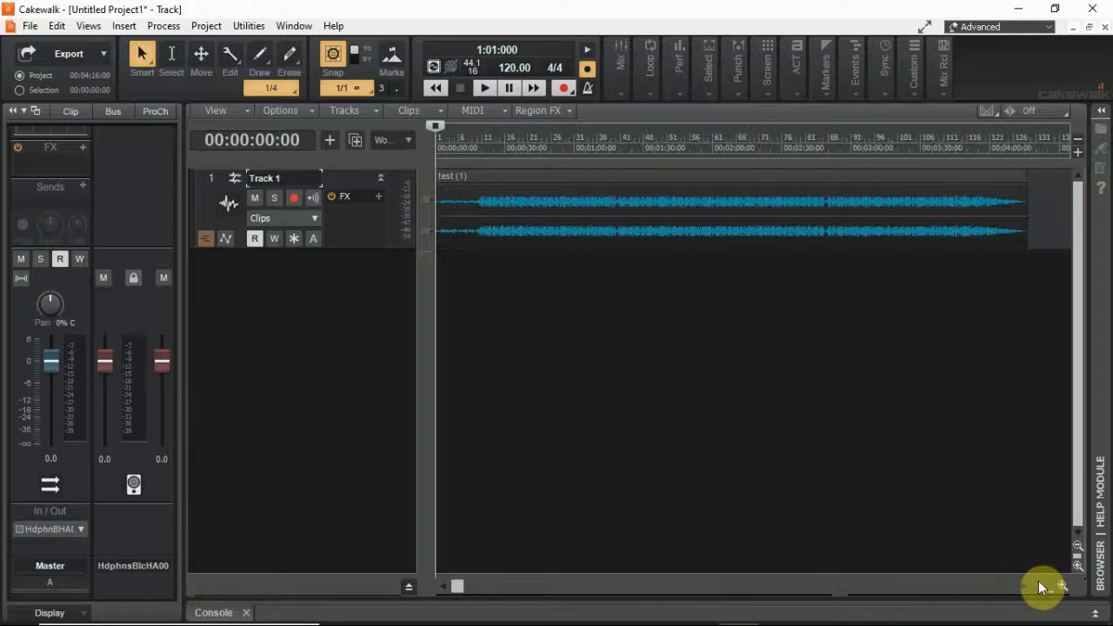
left_click(1038, 582)
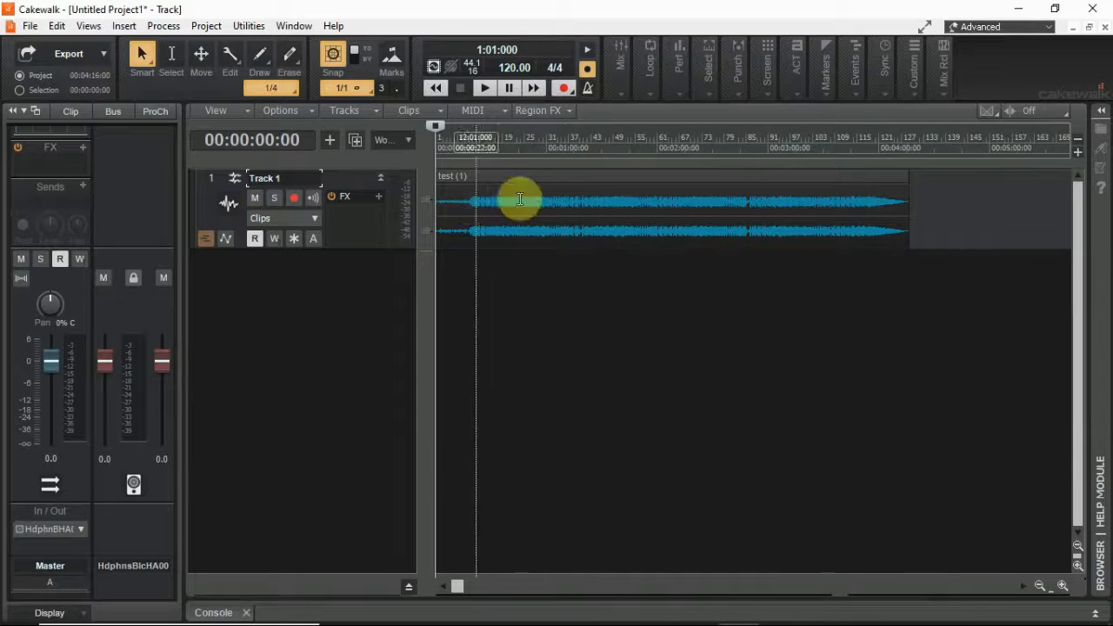
left_click(483, 90)
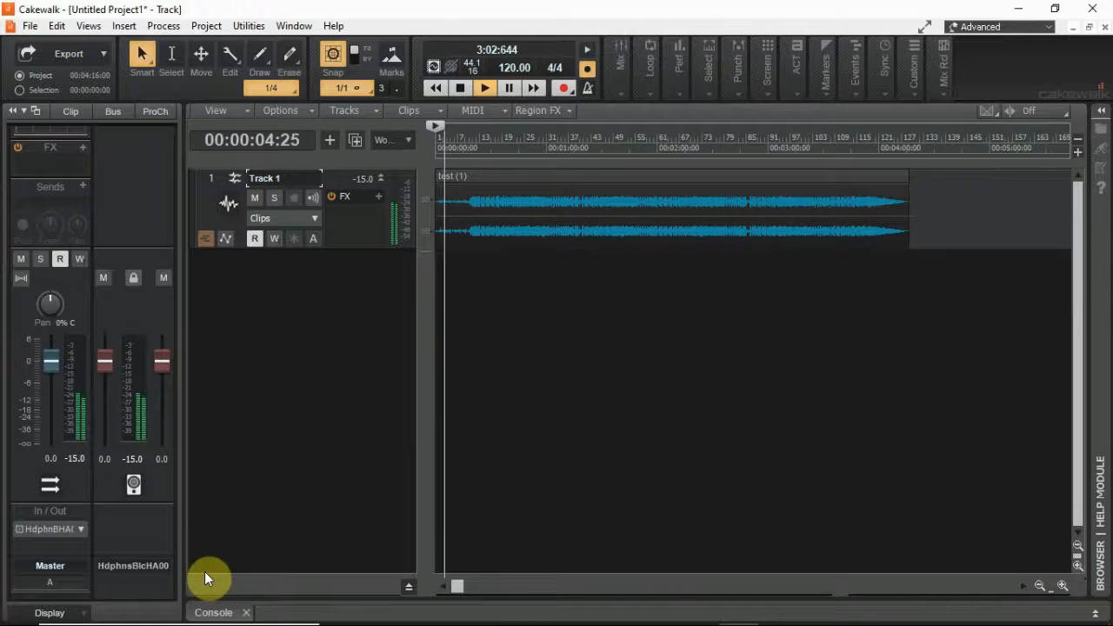
Insert Ozone 8 Elements into the Master bus's effects rack and reposition its window so all its controls show
left_click(82, 146)
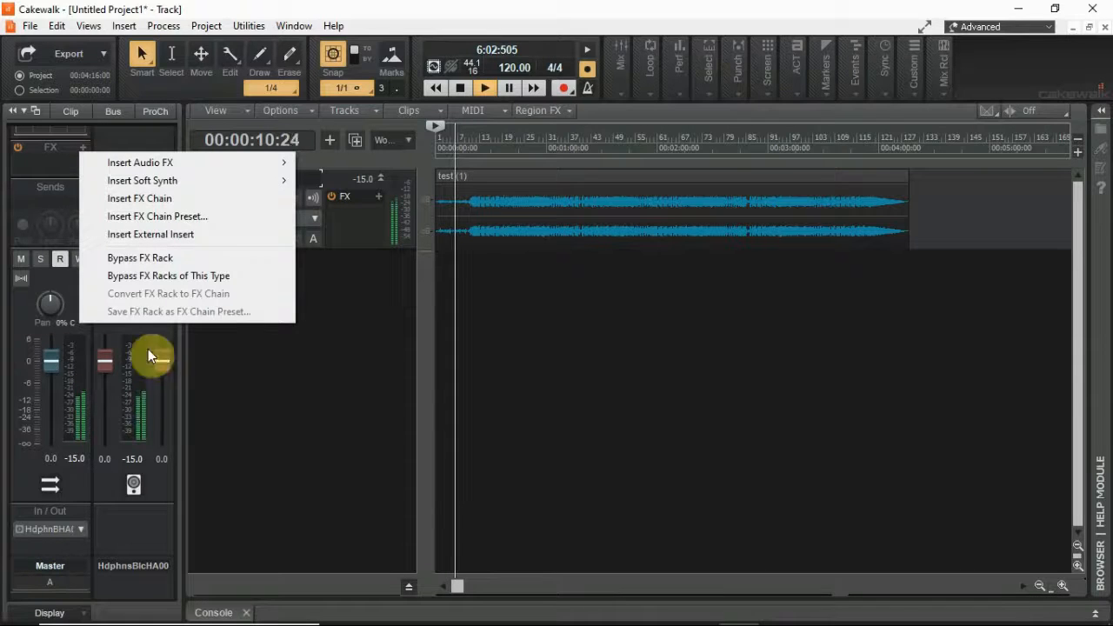
mouse_move(242, 169)
left_click(373, 180)
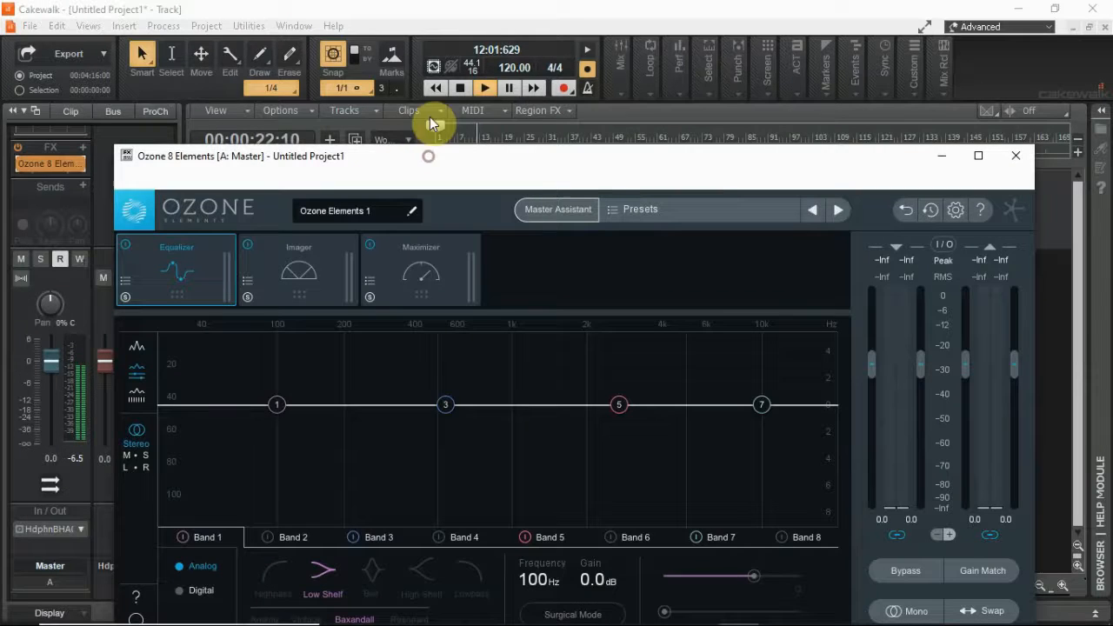
left_click_drag(428, 157, 429, 100)
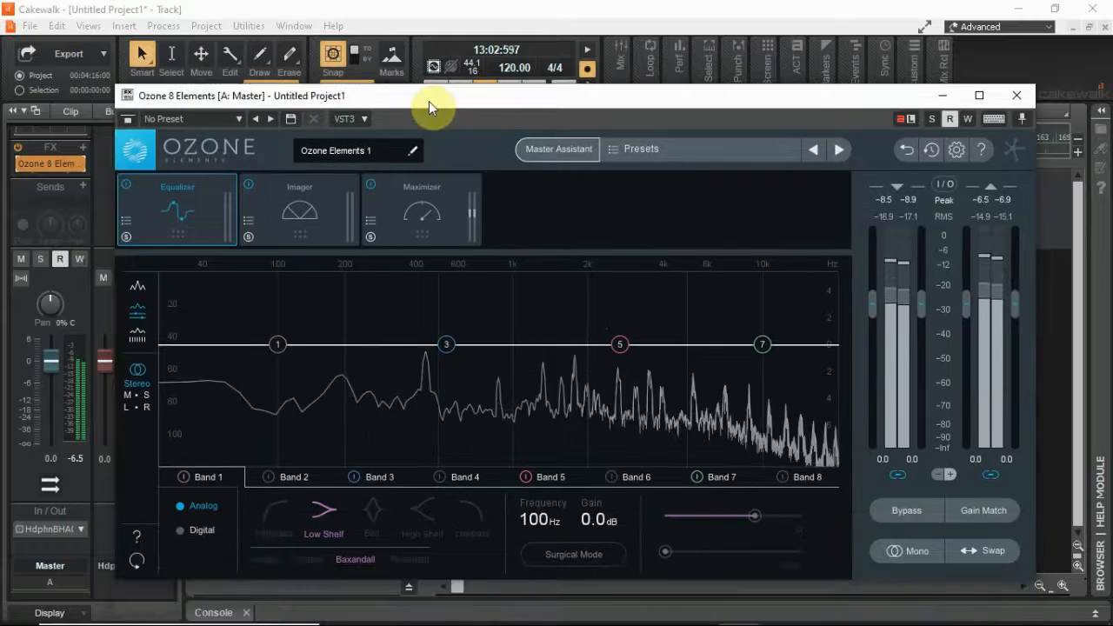
Run Ozone's Master Assistant with Streaming as the target while the mix plays, and accept its suggestion
left_click(570, 160)
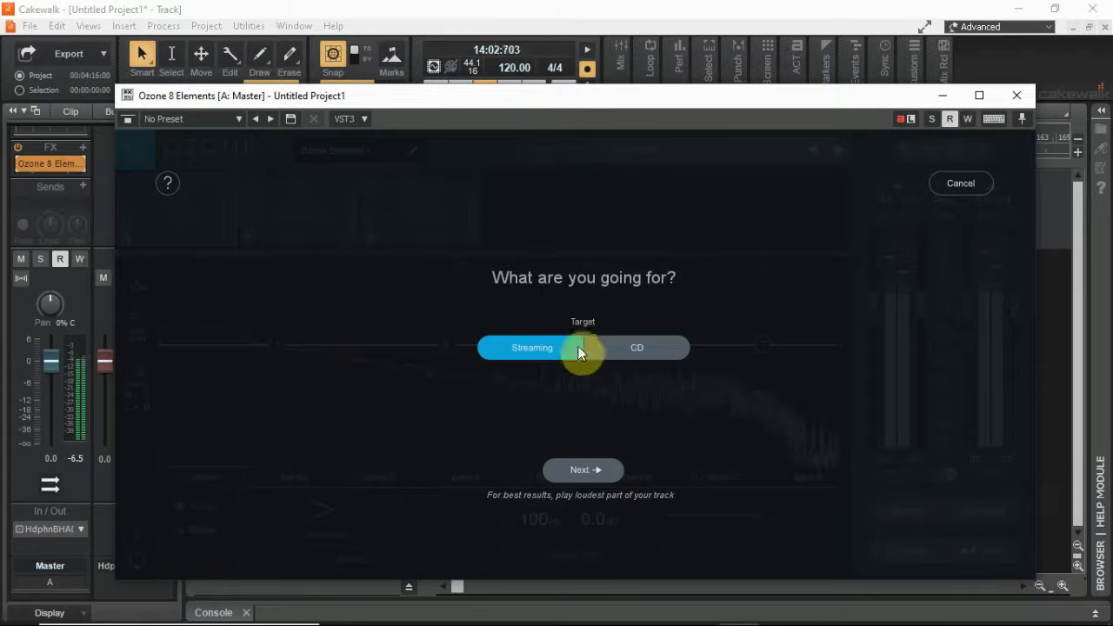
left_click(594, 471)
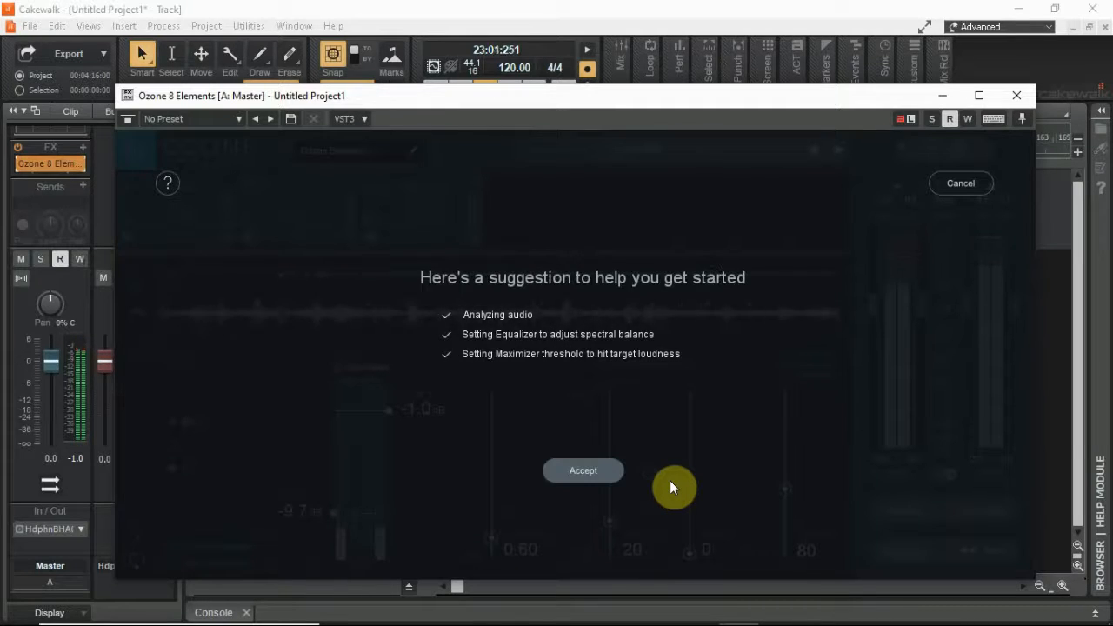
left_click(594, 469)
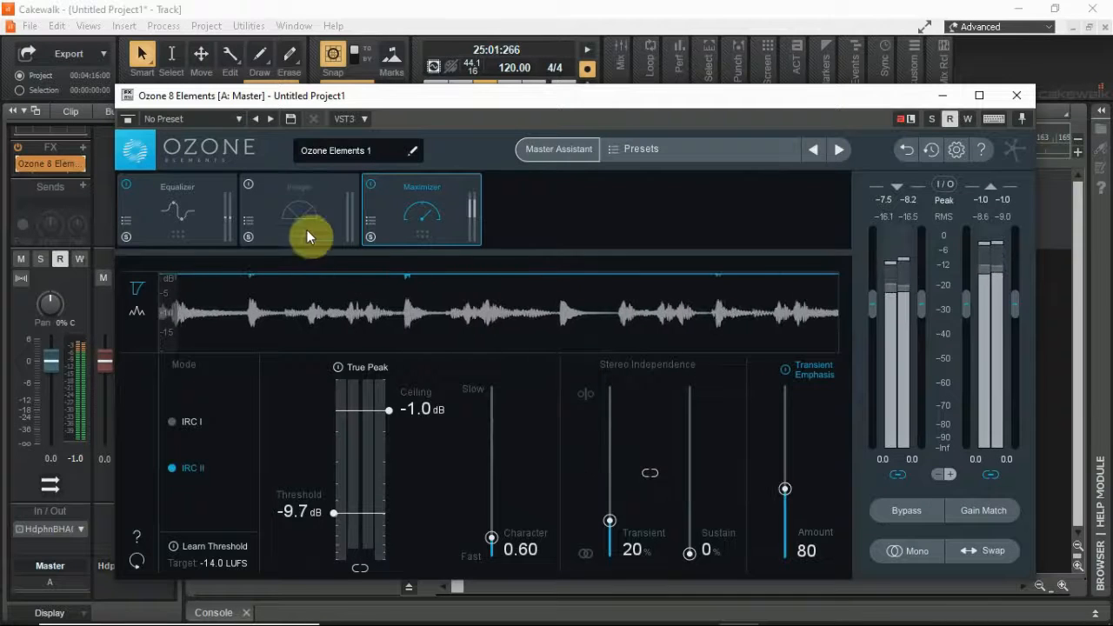
In Ozone's Equalizer, make Band 1 a flat highpass at about 36.1 Hz, then close the plug-in window
left_click(289, 206)
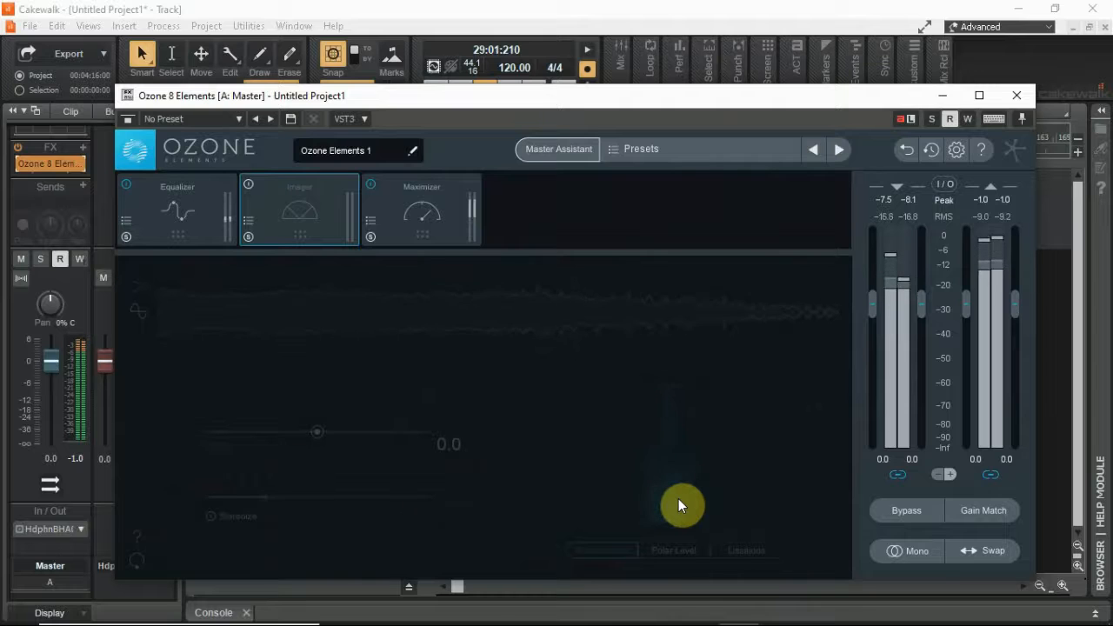
left_click(201, 225)
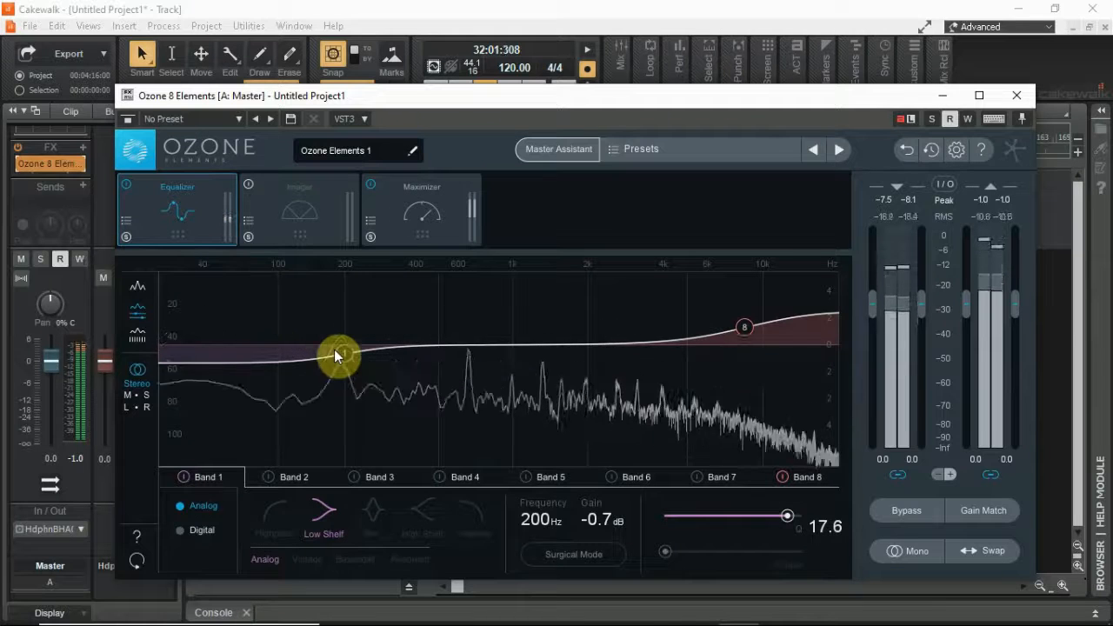
left_click_drag(344, 354, 337, 349)
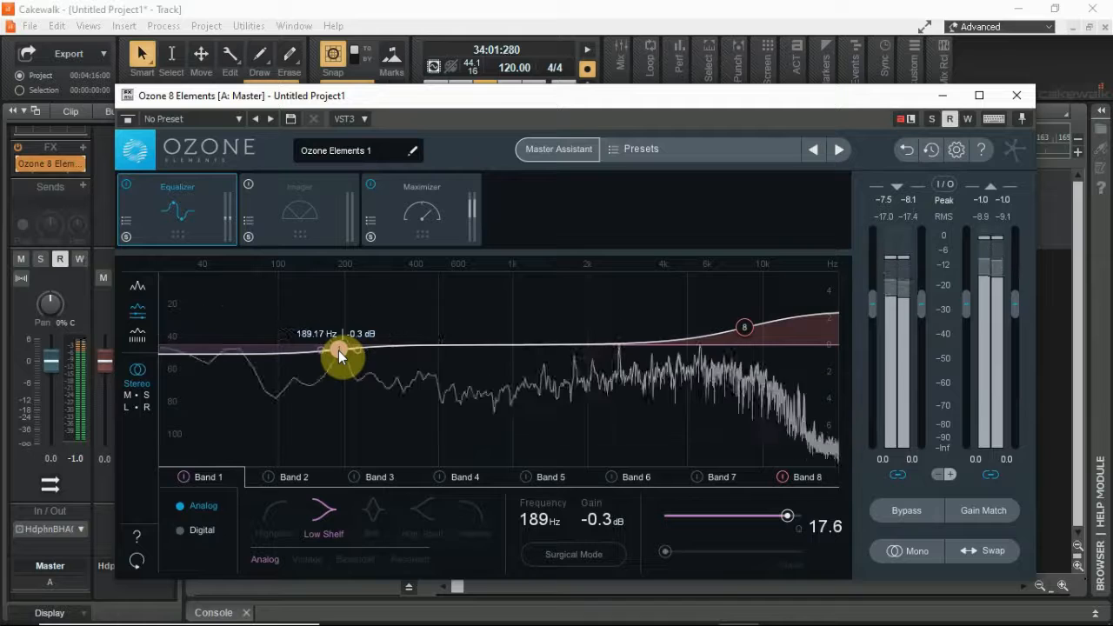
left_click(279, 510)
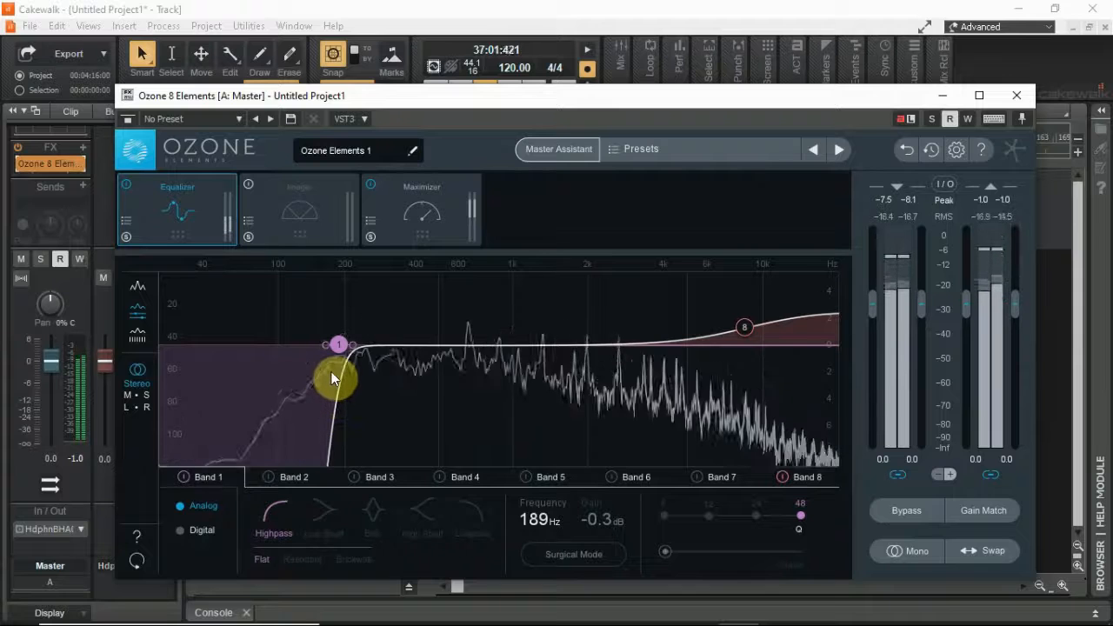
left_click_drag(339, 351, 195, 344)
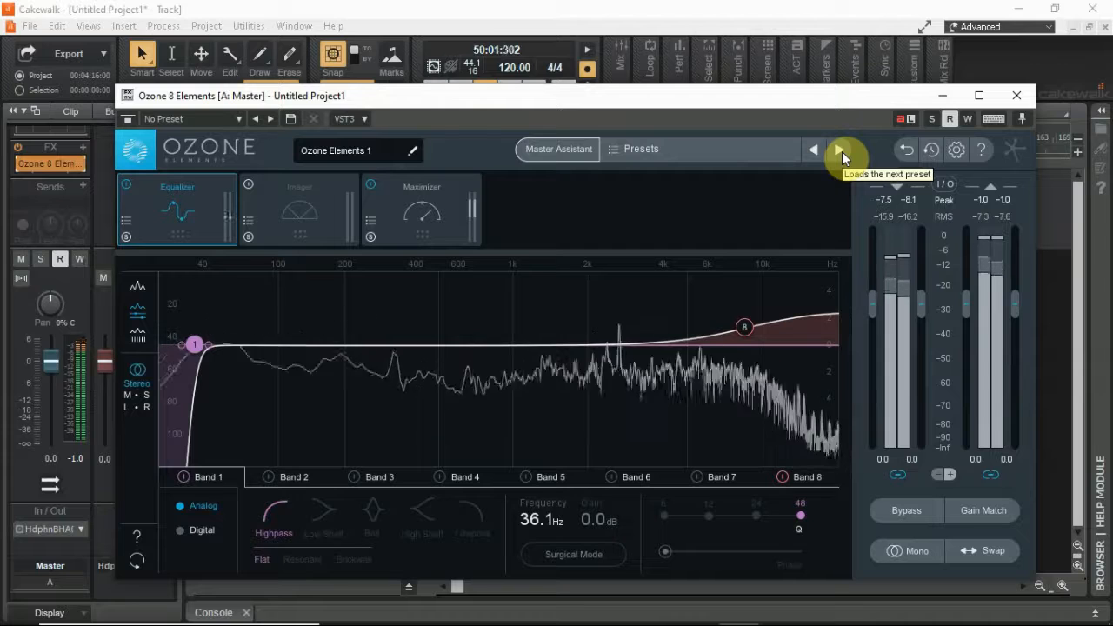
key("Escape")
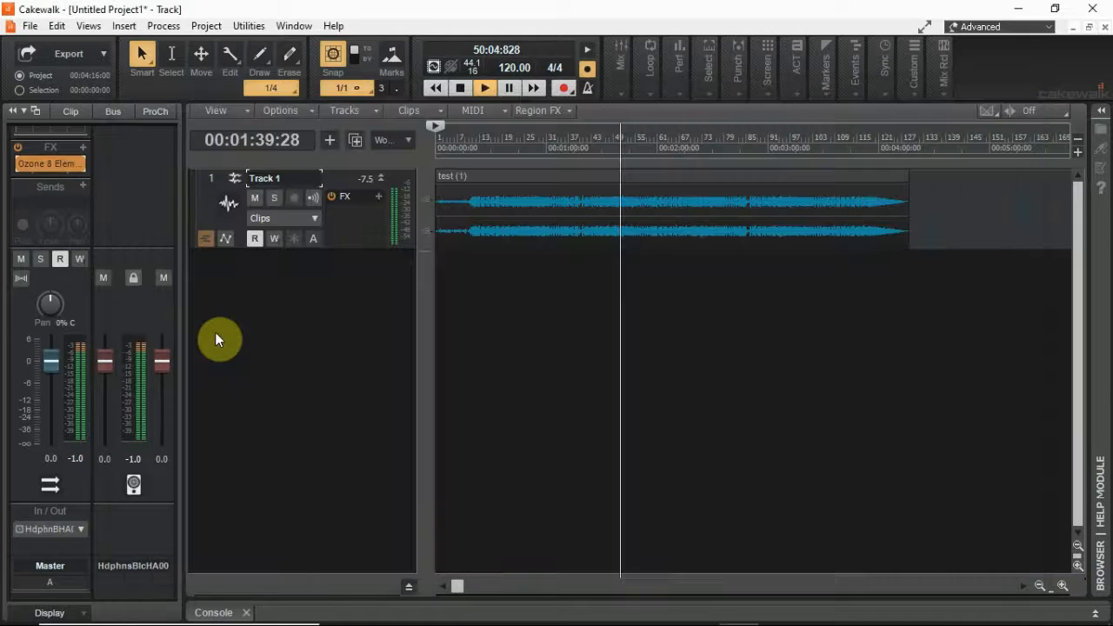
Show the Master bus's ProChannel EQ and raise the Low band's level to 2.0 at 80 Hz
scroll(99, 243, "up", 1)
scroll(99, 244, "up", 2)
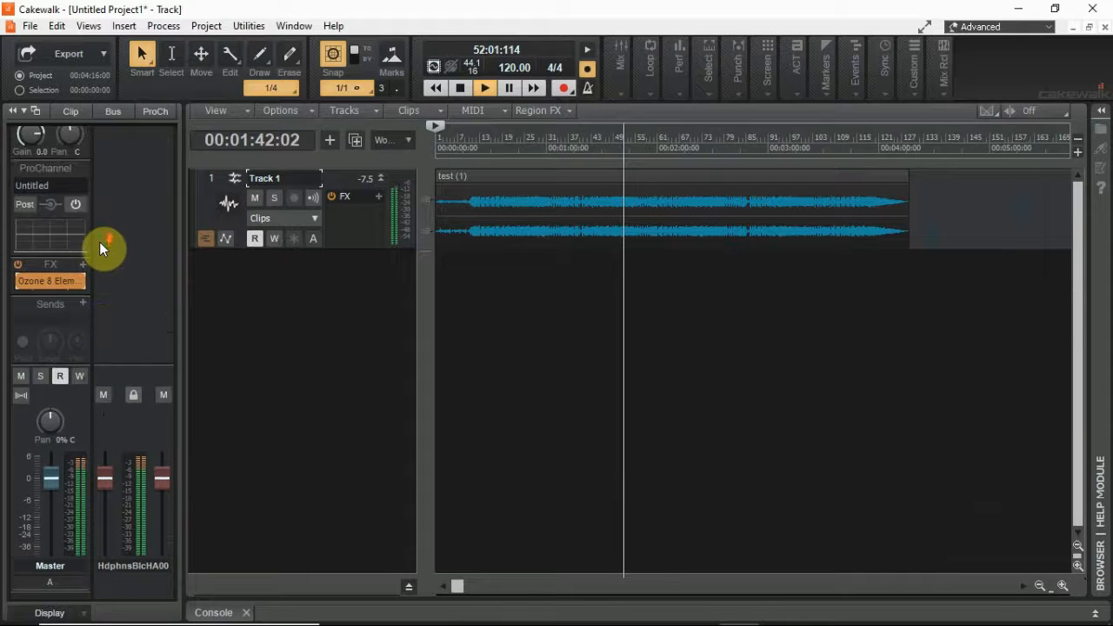
left_click(146, 110)
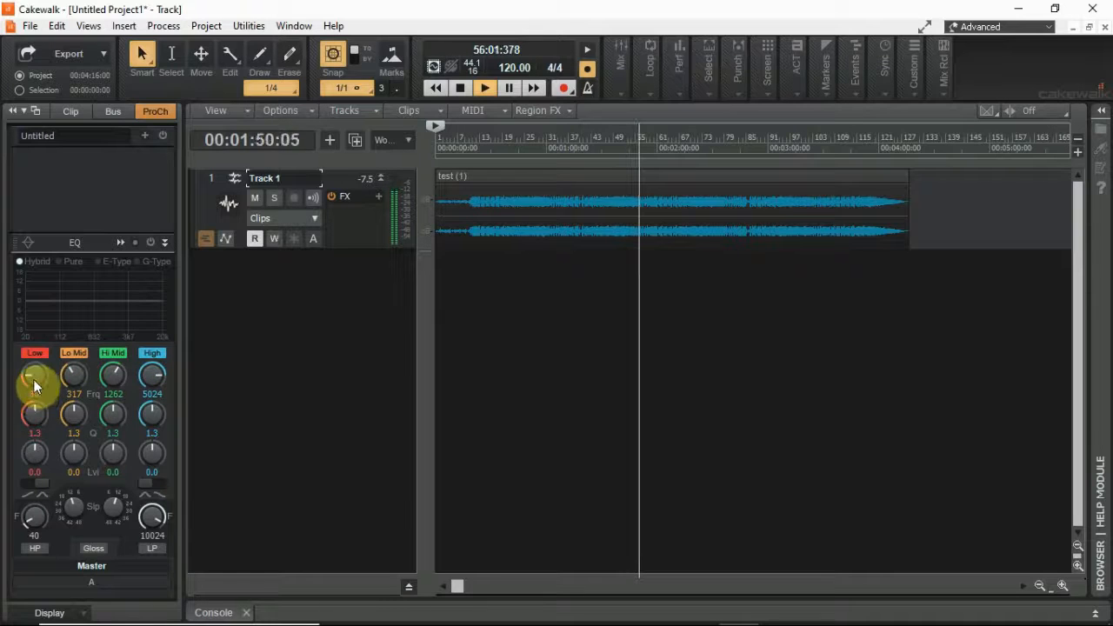
mouse_move(37, 446)
left_mouse_down()
mouse_move(34, 459)
mouse_move(35, 444)
left_mouse_up()
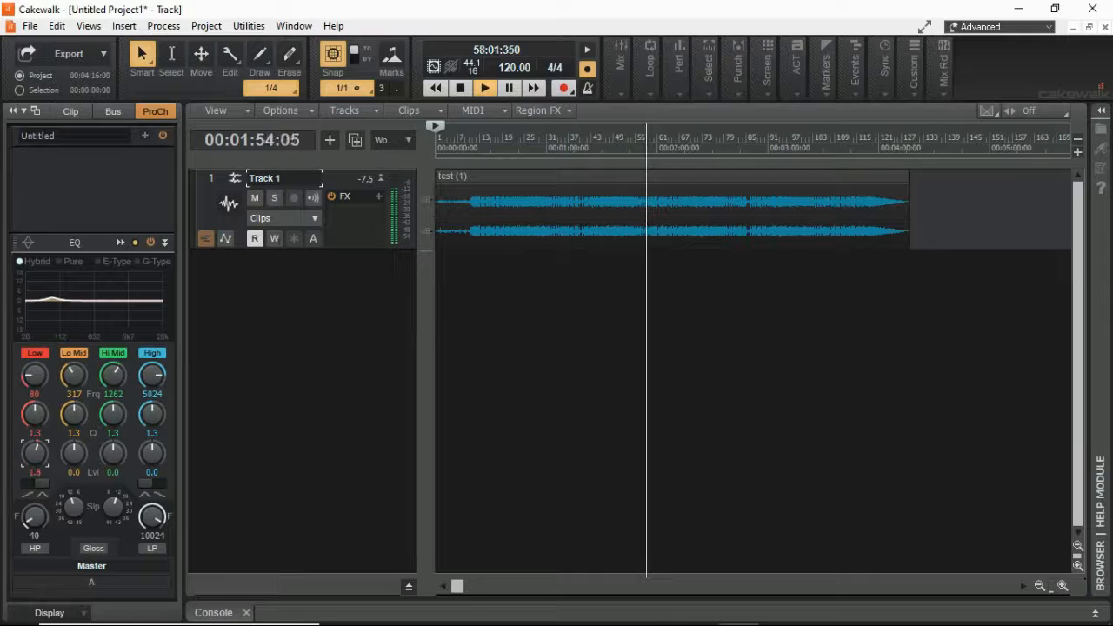
left_click(35, 453)
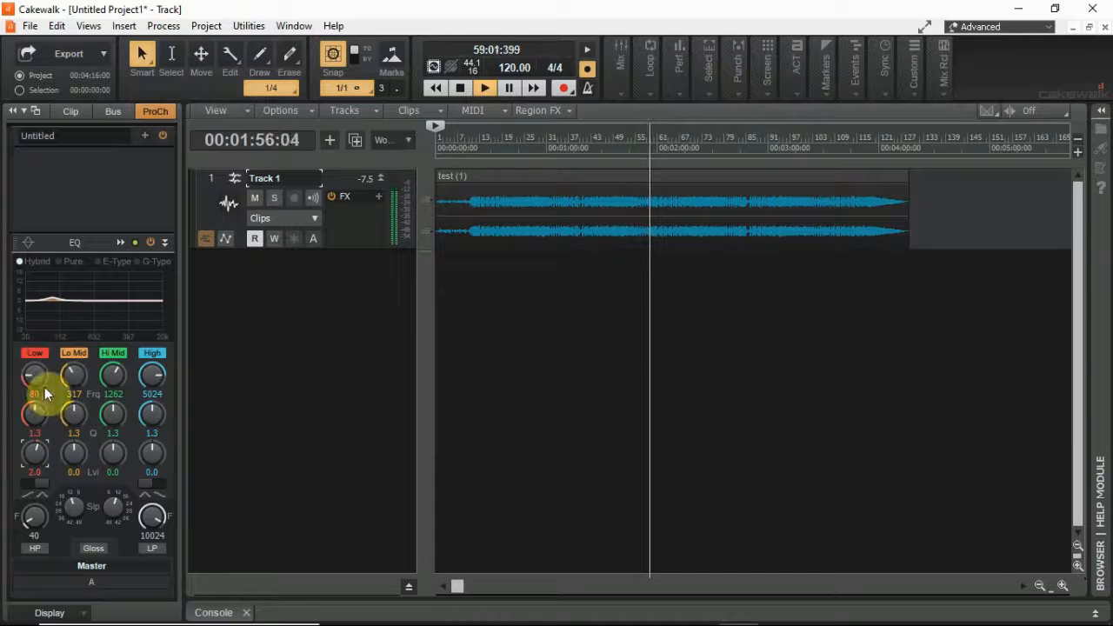
Set the Lo Mid band to level -5.7 at 385 Hz and the Hi Mid band to level 3.8 with a Q of 2.8
left_click_drag(73, 453, 74, 469)
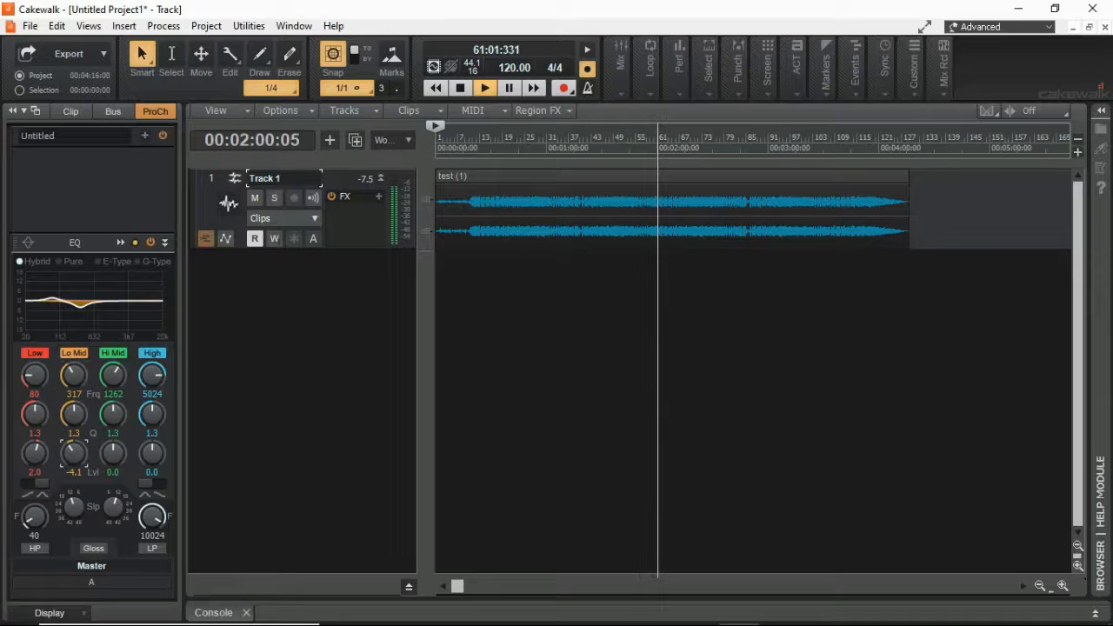
left_click_drag(74, 375, 74, 373)
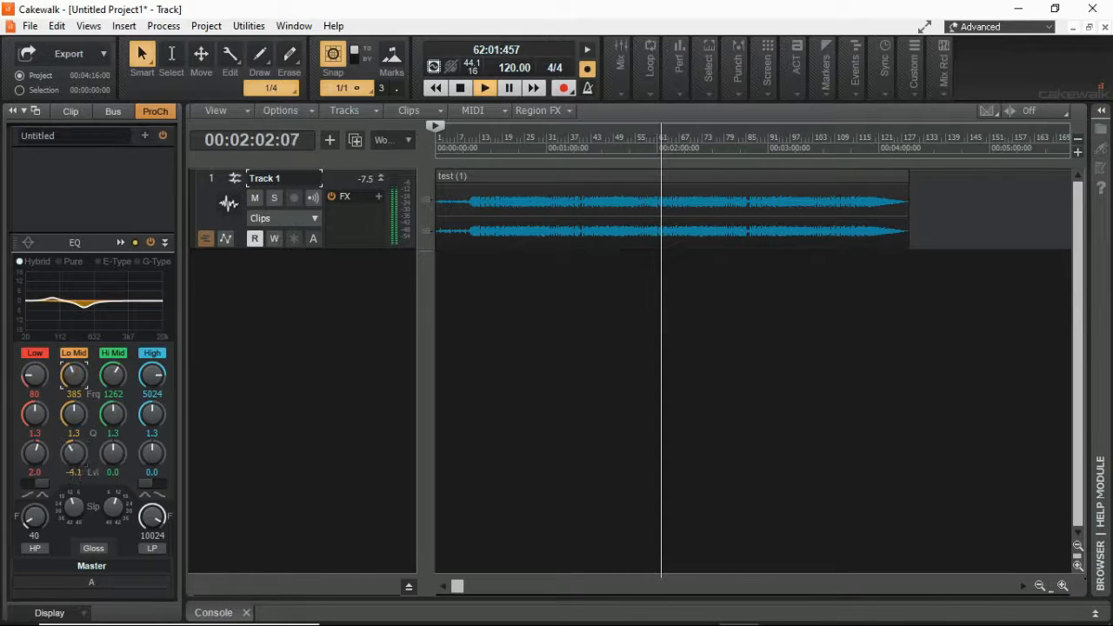
left_click_drag(113, 414, 114, 439)
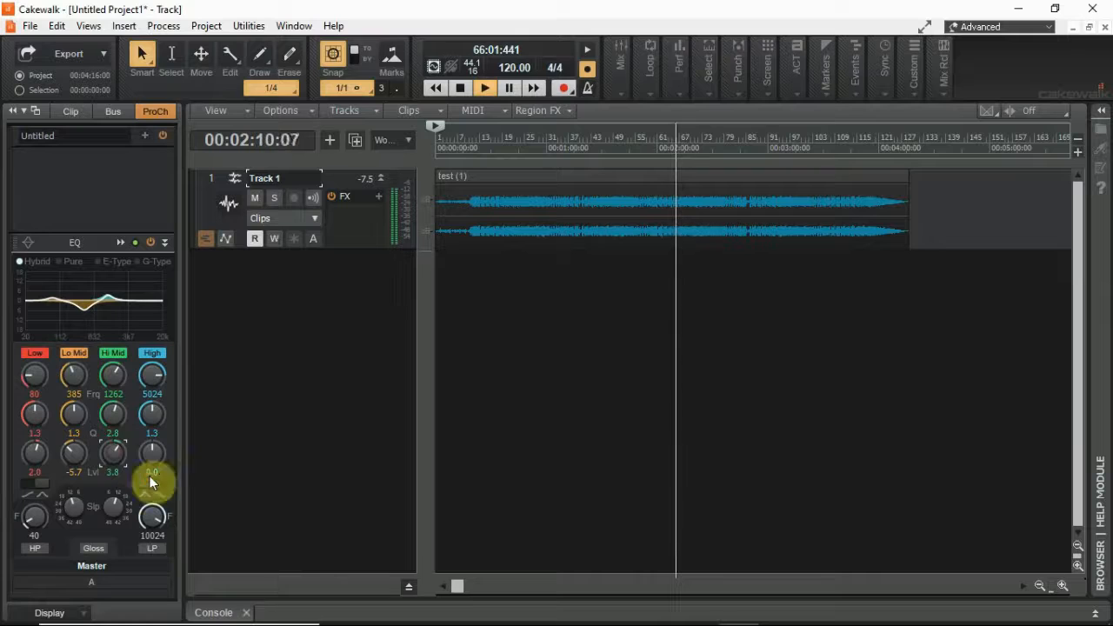
Raise the High band's level to 4.4 and set its frequency to 6723 Hz
left_click_drag(149, 475, 156, 414)
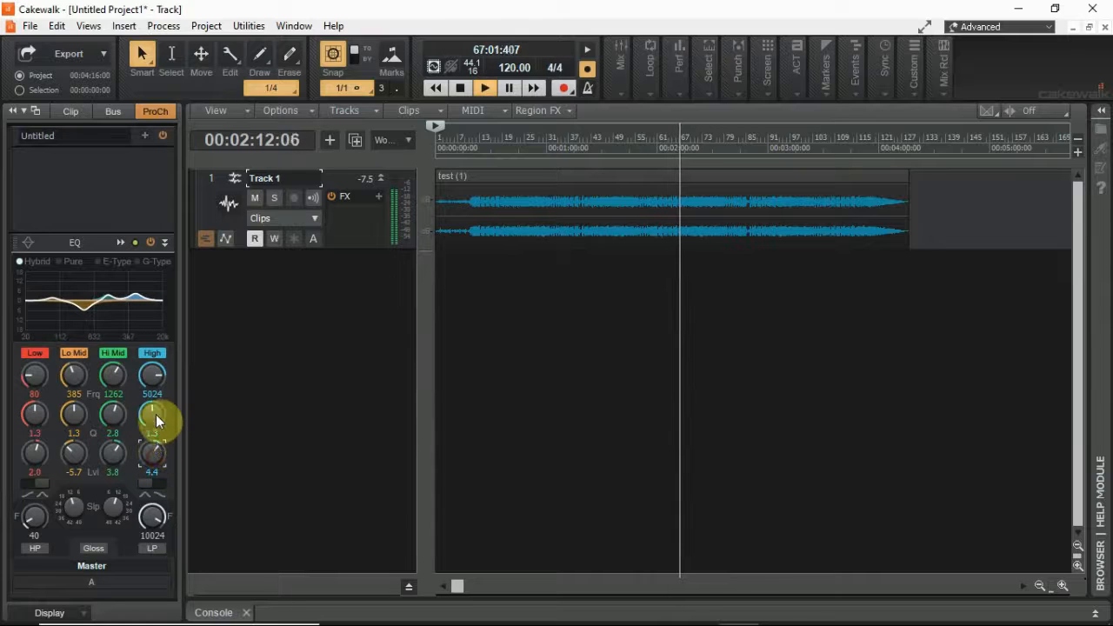
mouse_move(152, 373)
left_mouse_down()
mouse_move(152, 355)
mouse_move(152, 380)
left_mouse_up()
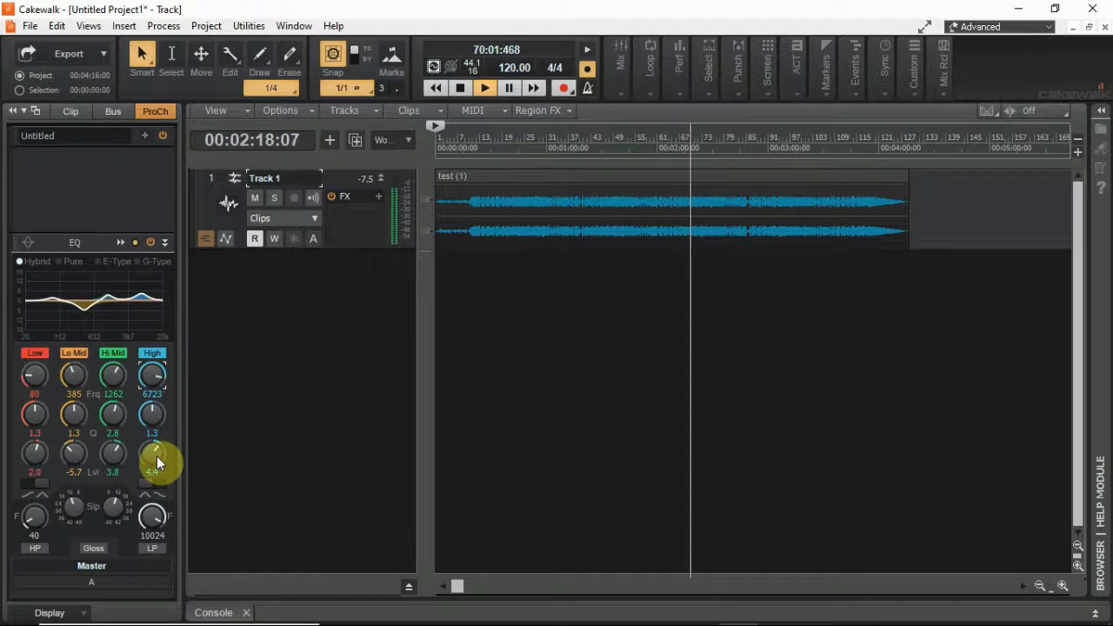
Set the High band to level 2.5 at 9678 Hz and the Hi Mid band to level 2.4 with a Q of 2.5
left_click_drag(156, 455, 154, 462)
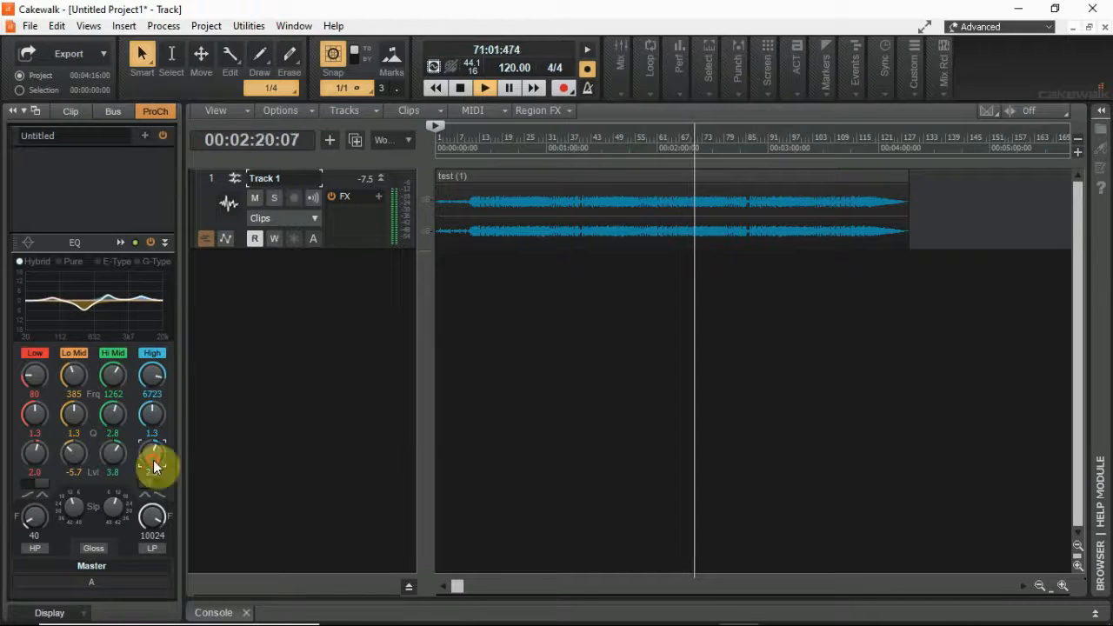
left_click_drag(149, 391, 149, 379)
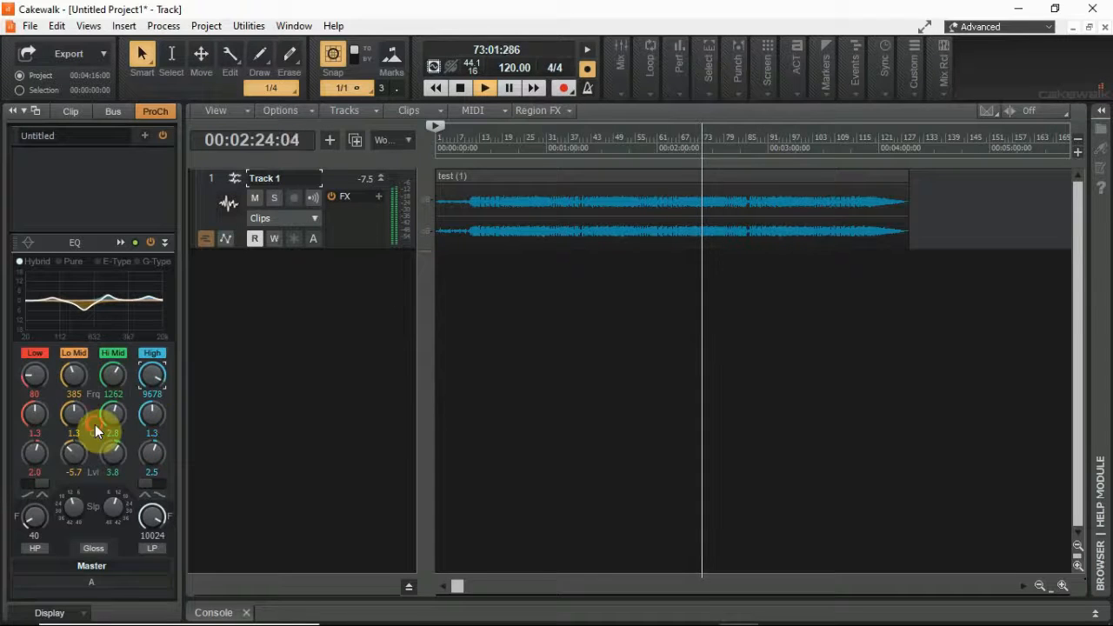
left_click_drag(95, 425, 109, 458)
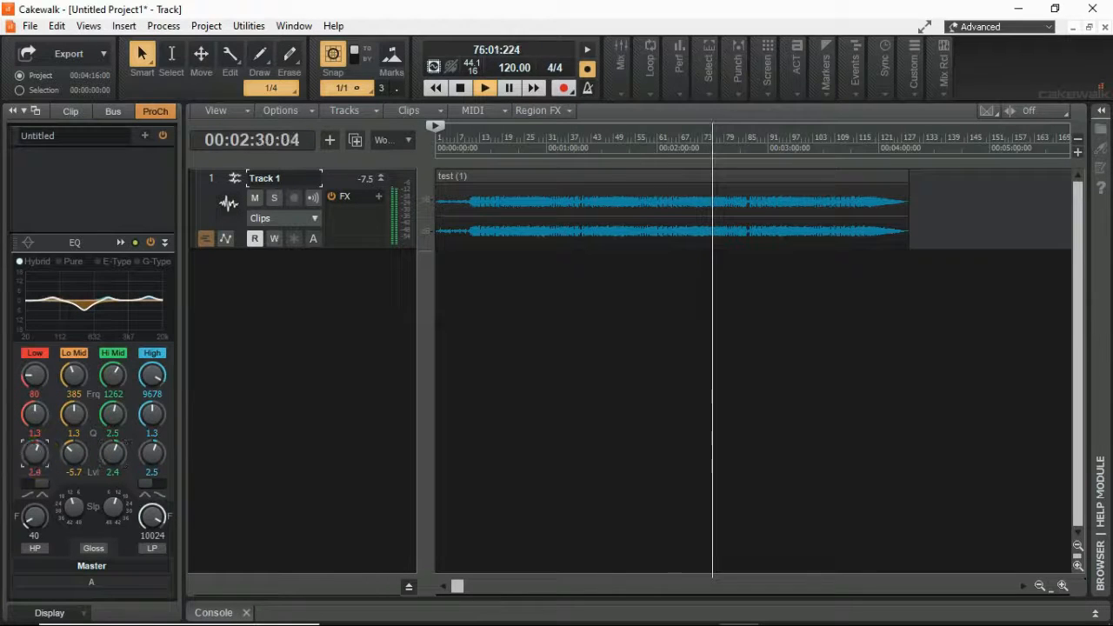
Try a stronger Low band boost with level 3.8 at 115 Hz on the Master bus EQ
left_click_drag(35, 452, 35, 444)
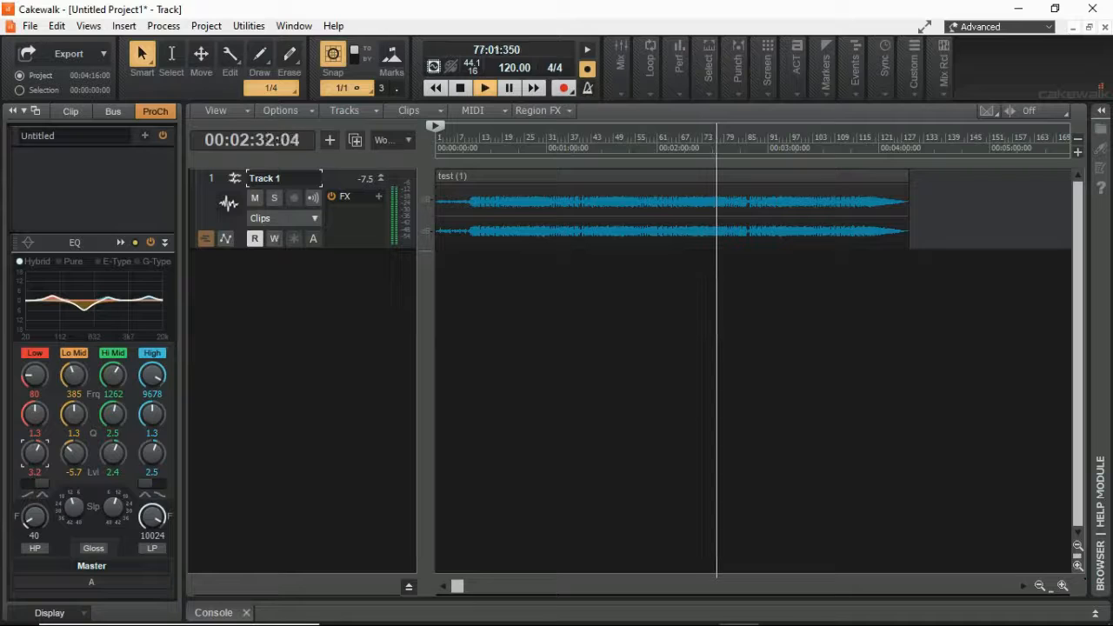
left_click_drag(35, 376, 34, 369)
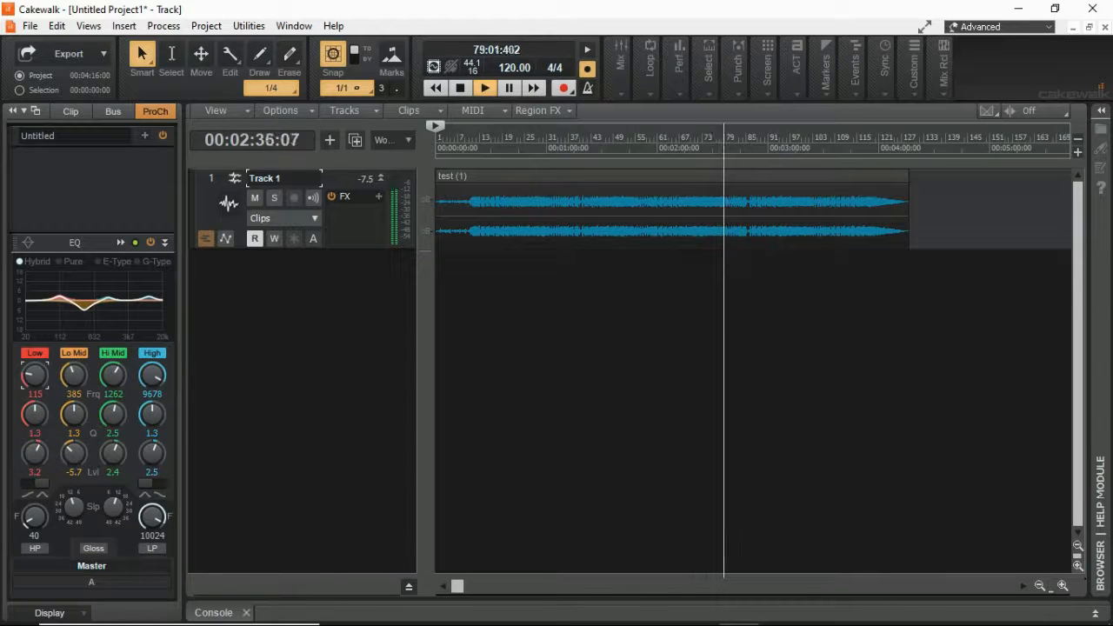
left_click(34, 454)
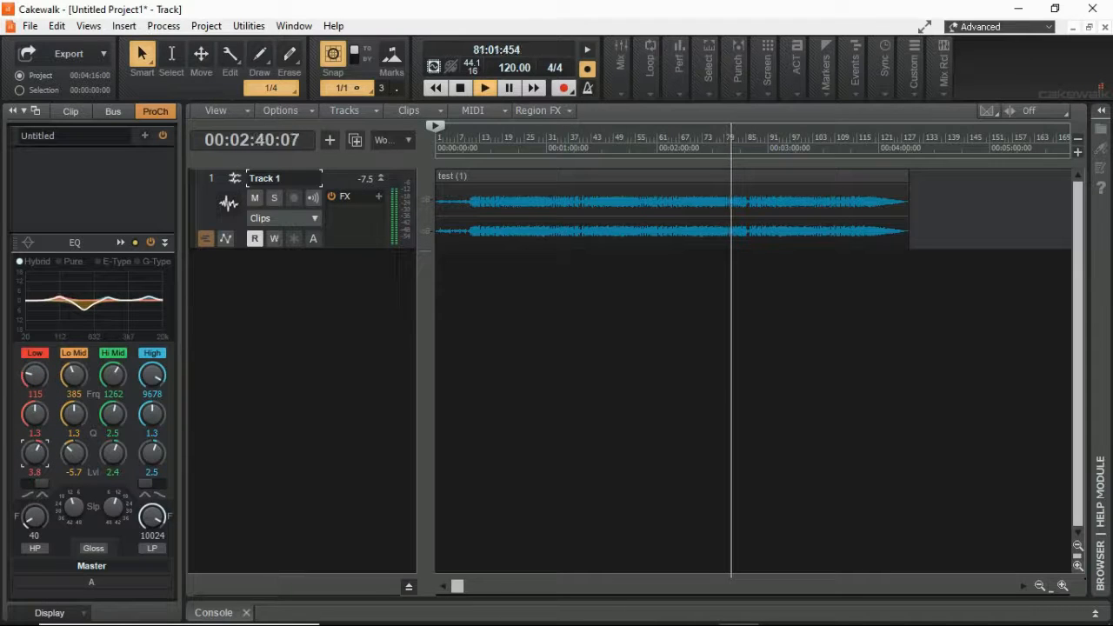
Set the Low band of the Master bus EQ to level 1.8 at 82 Hz
left_click_drag(35, 453, 35, 462)
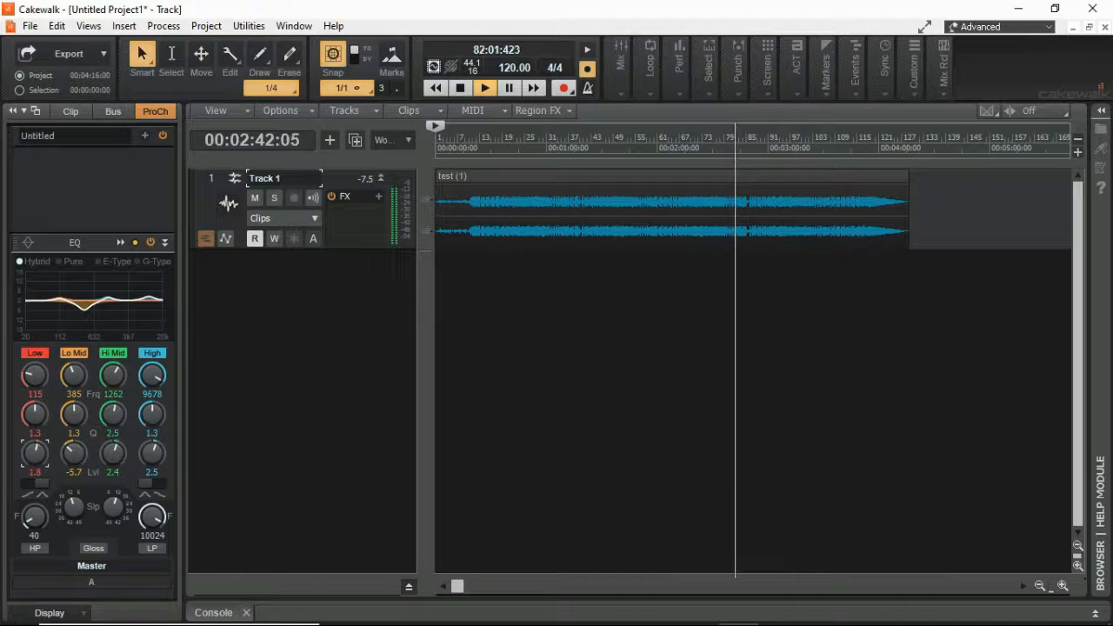
left_click_drag(34, 385, 34, 393)
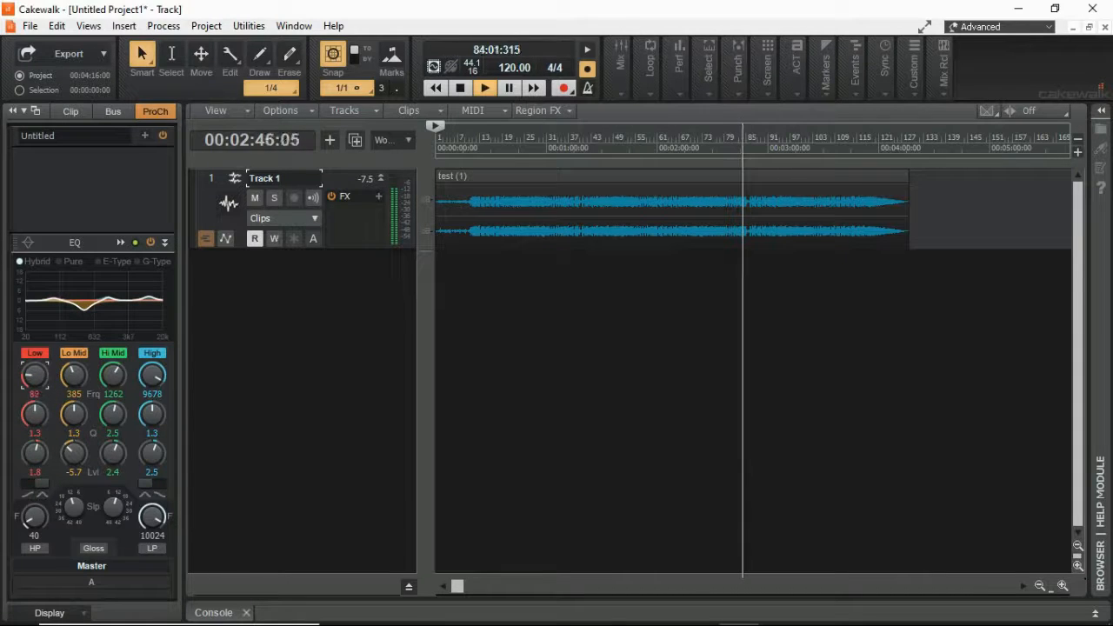
left_click_drag(35, 376, 35, 377)
left_click(33, 384)
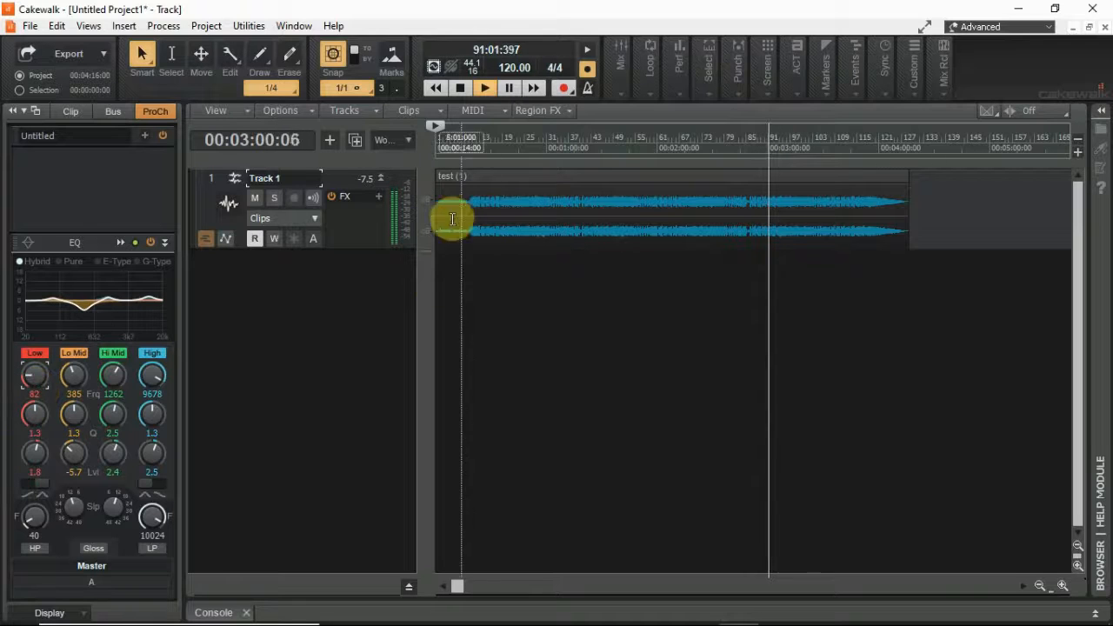
Browse the audio effects available for Track 1's FX rack, including the Uncategorized, EQ and Spatial categories, without inserting any
left_click(381, 196)
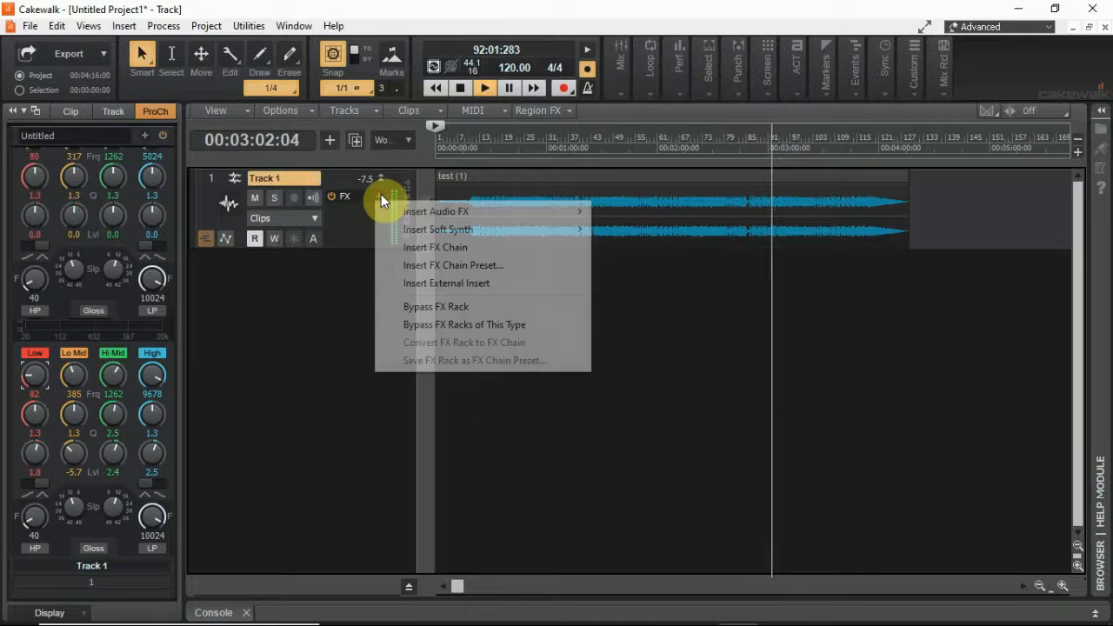
mouse_move(487, 224)
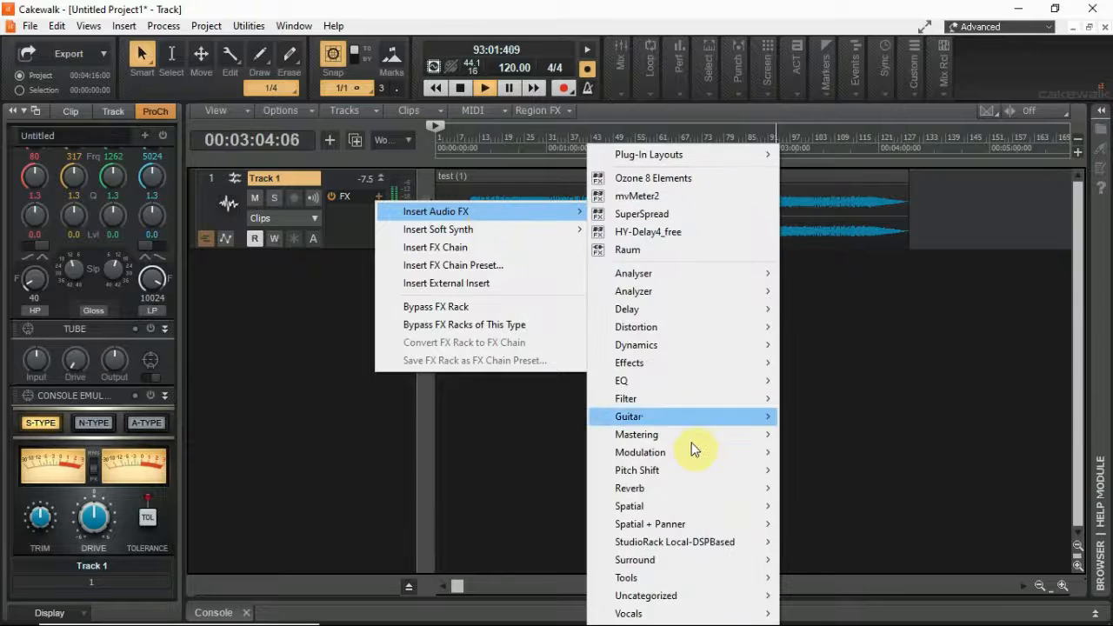
mouse_move(681, 614)
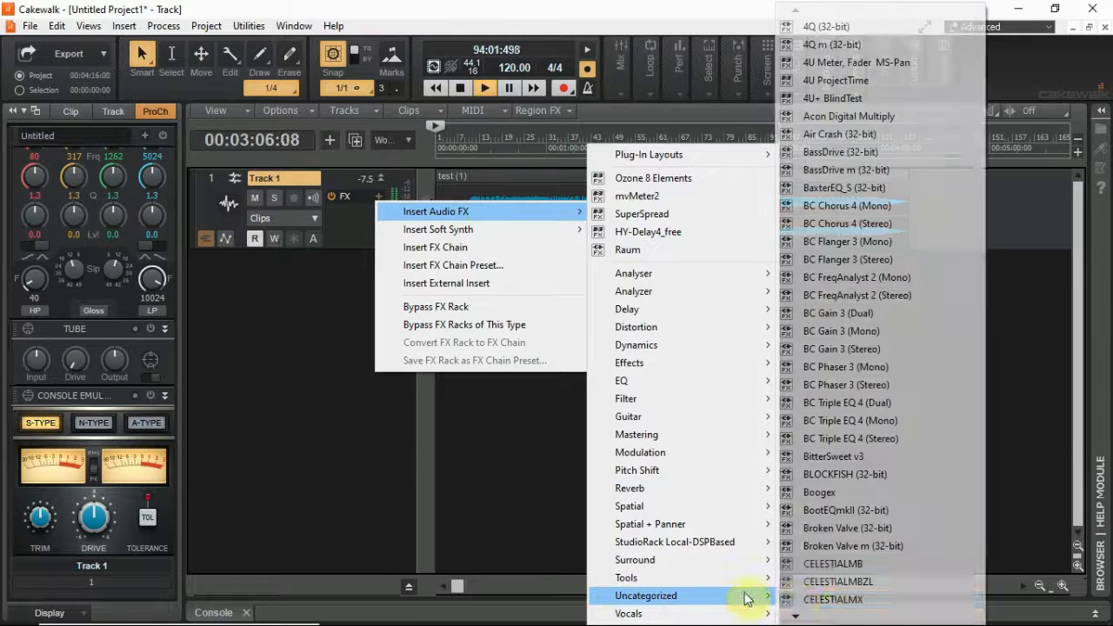
scroll(805, 605, "down", 10)
scroll(805, 604, "up", 10)
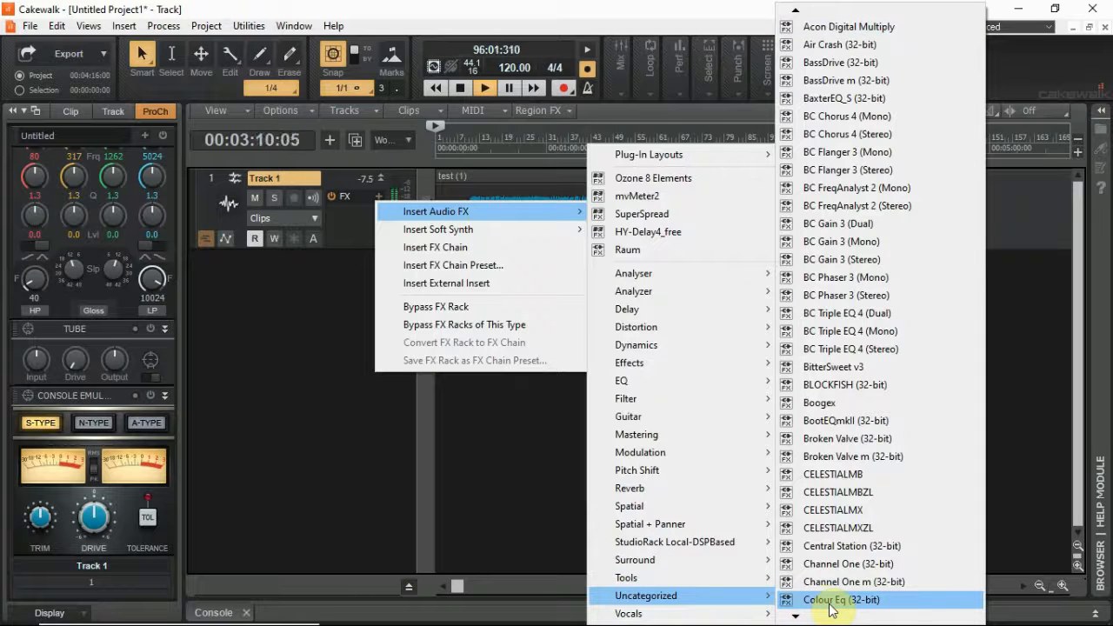
scroll(830, 609, "down", 10)
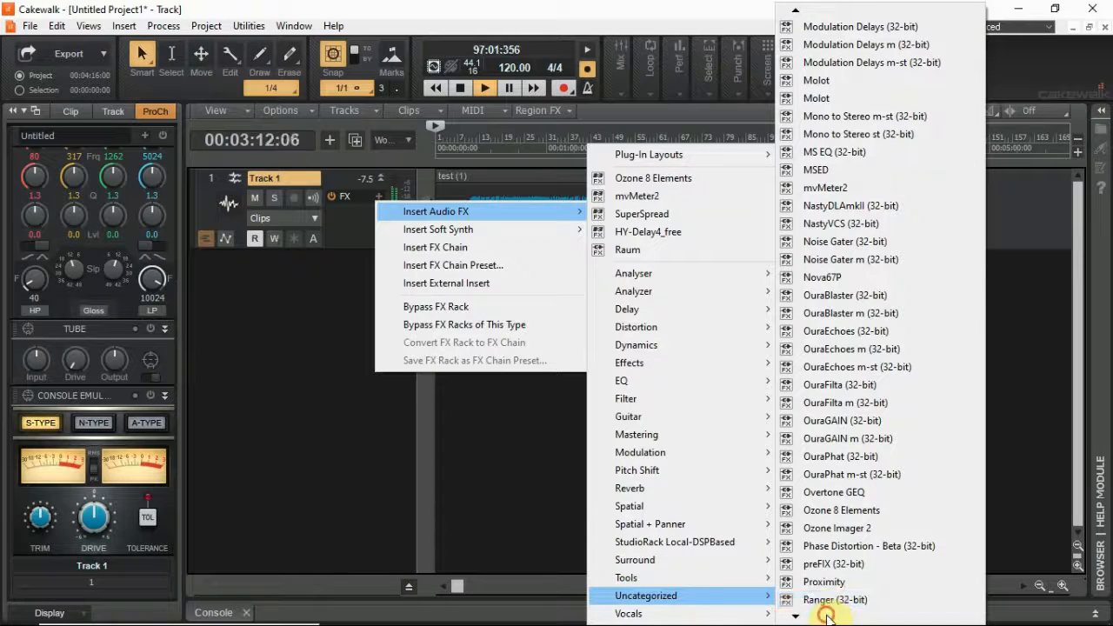
mouse_move(826, 616)
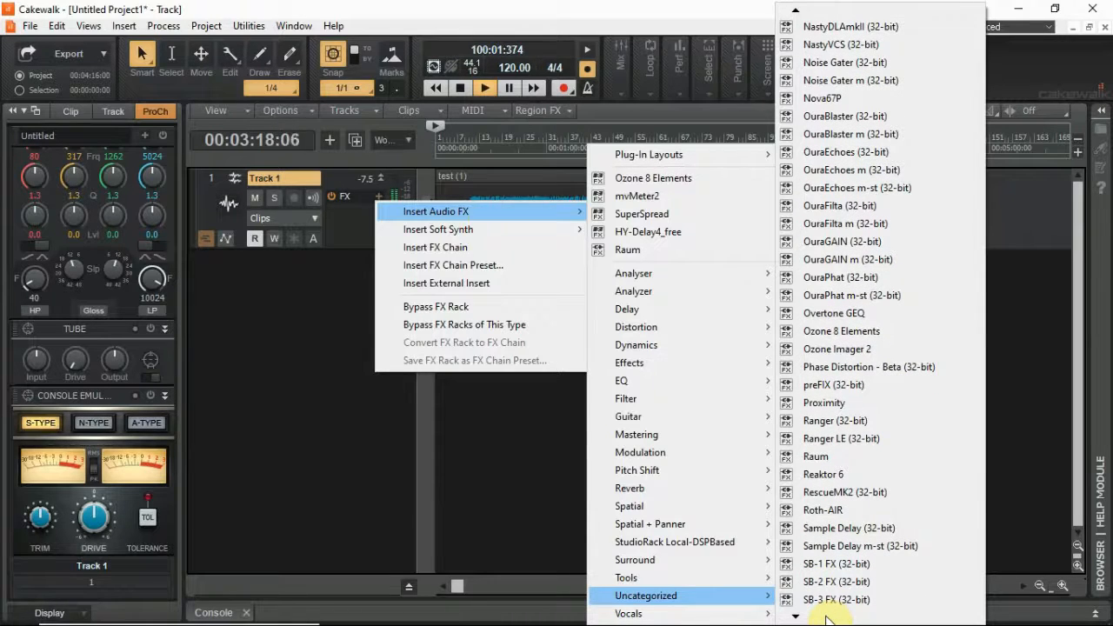
mouse_move(740, 339)
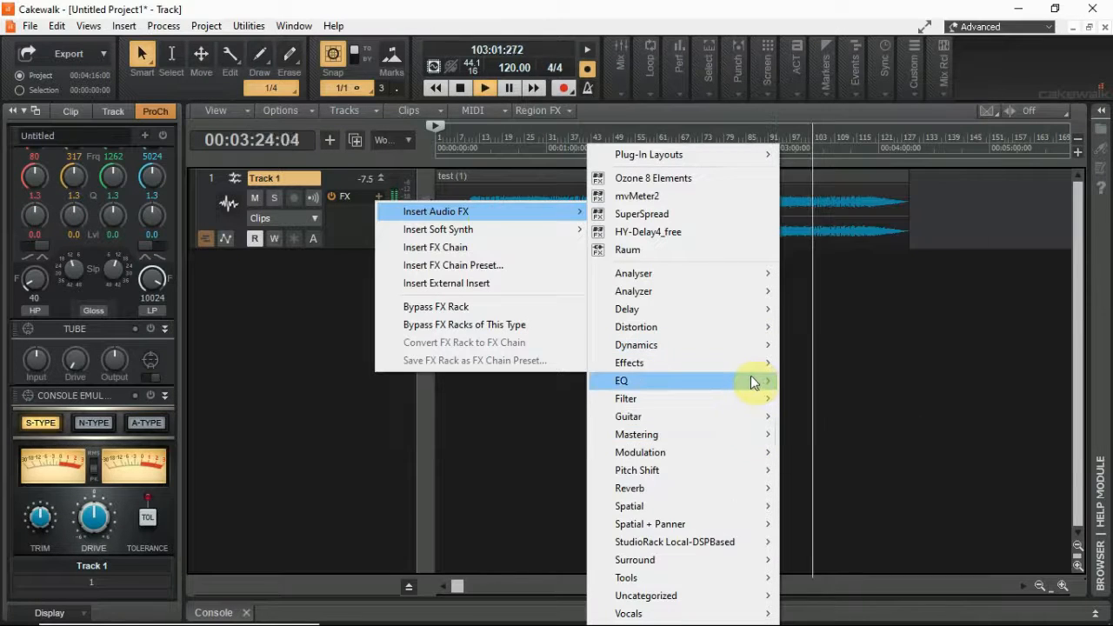
mouse_move(751, 380)
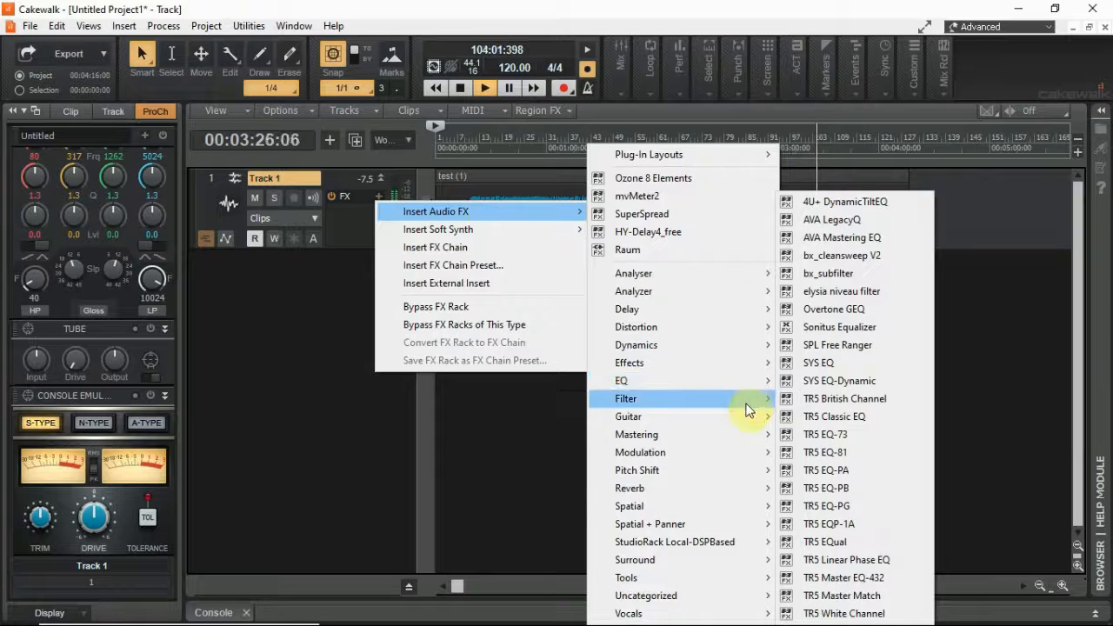
mouse_move(740, 600)
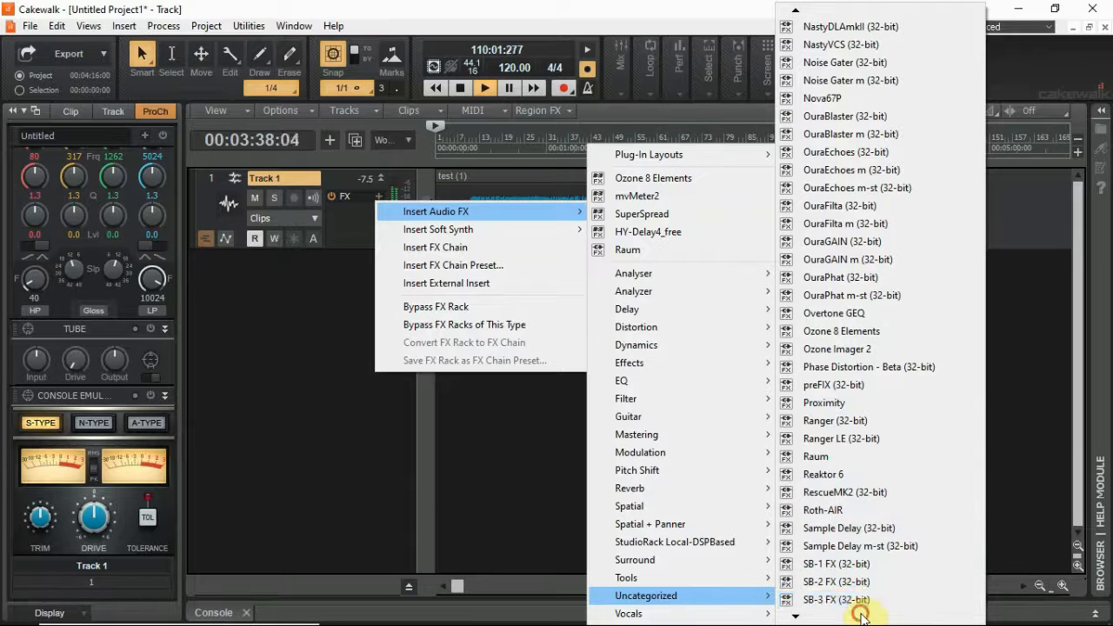
mouse_move(861, 615)
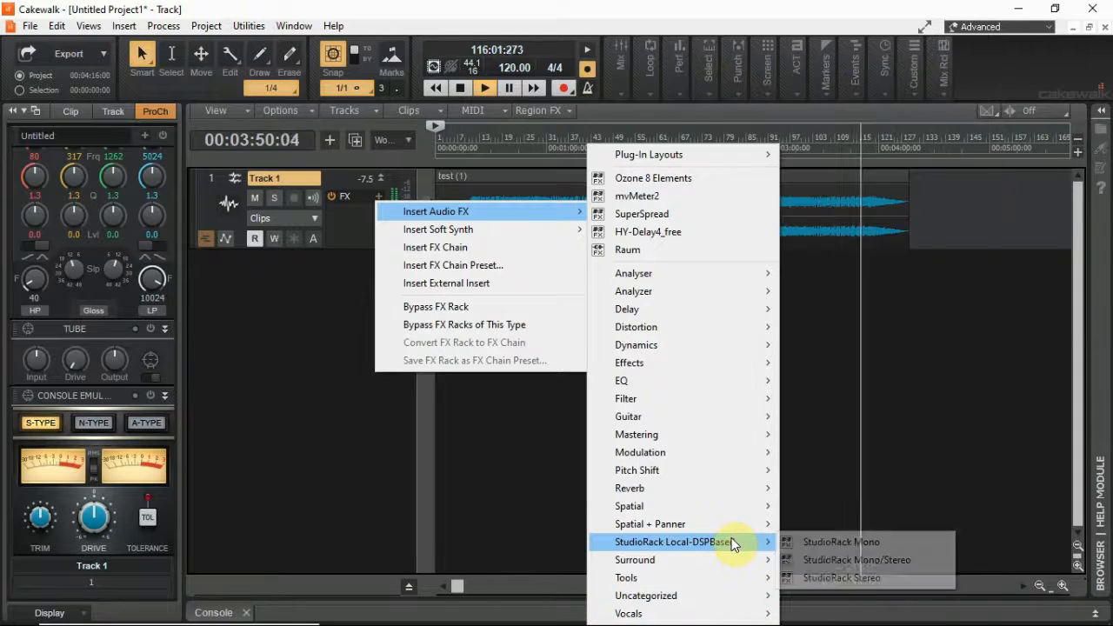
mouse_move(732, 526)
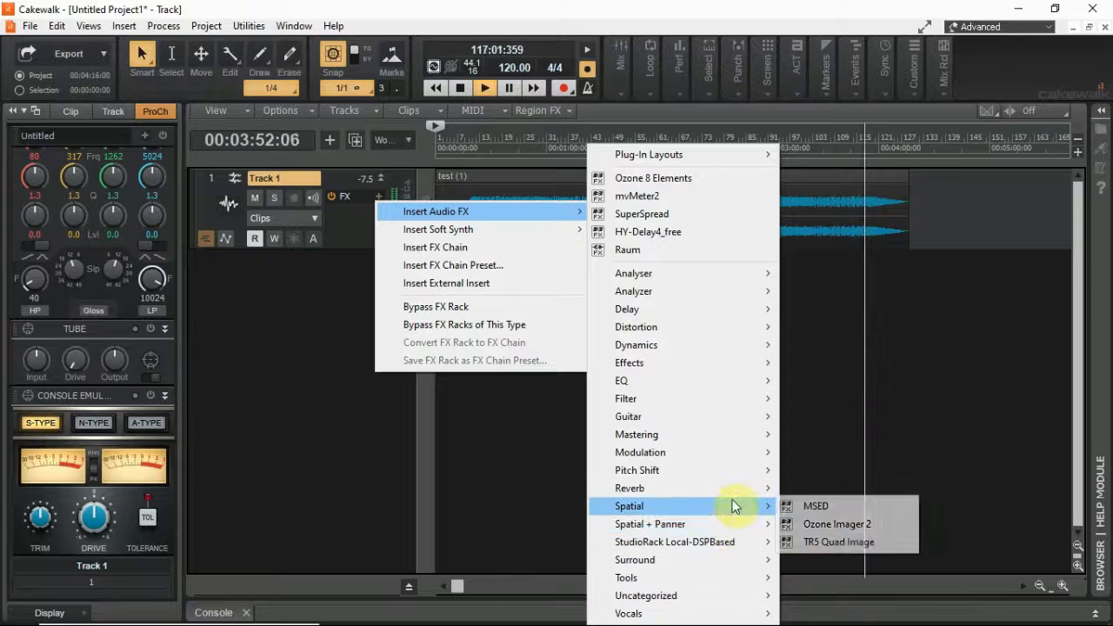
mouse_move(734, 493)
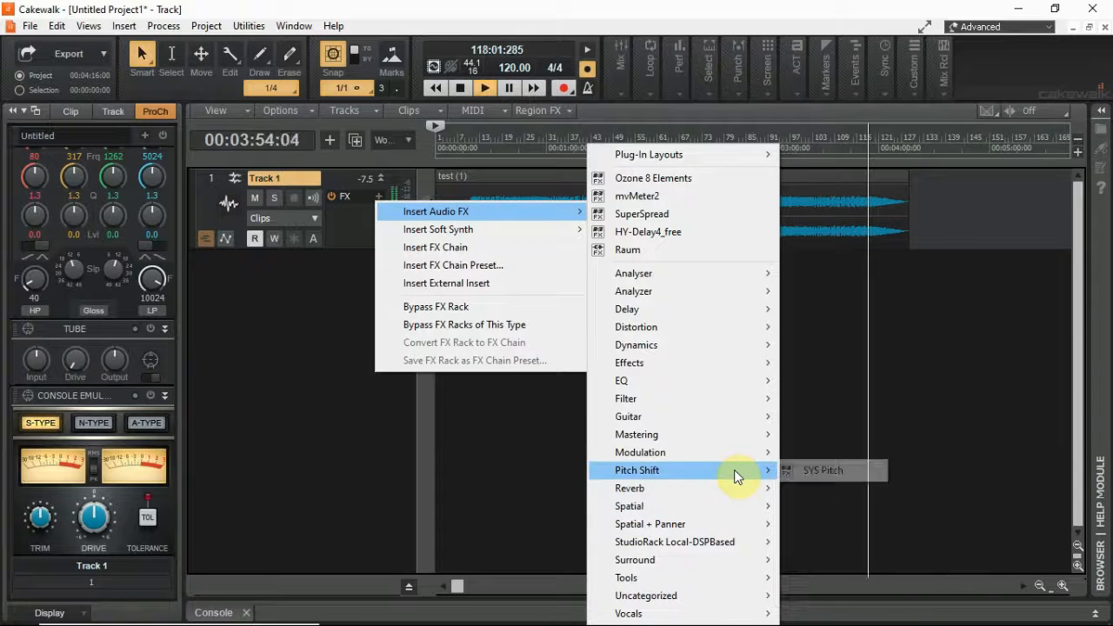
mouse_move(737, 453)
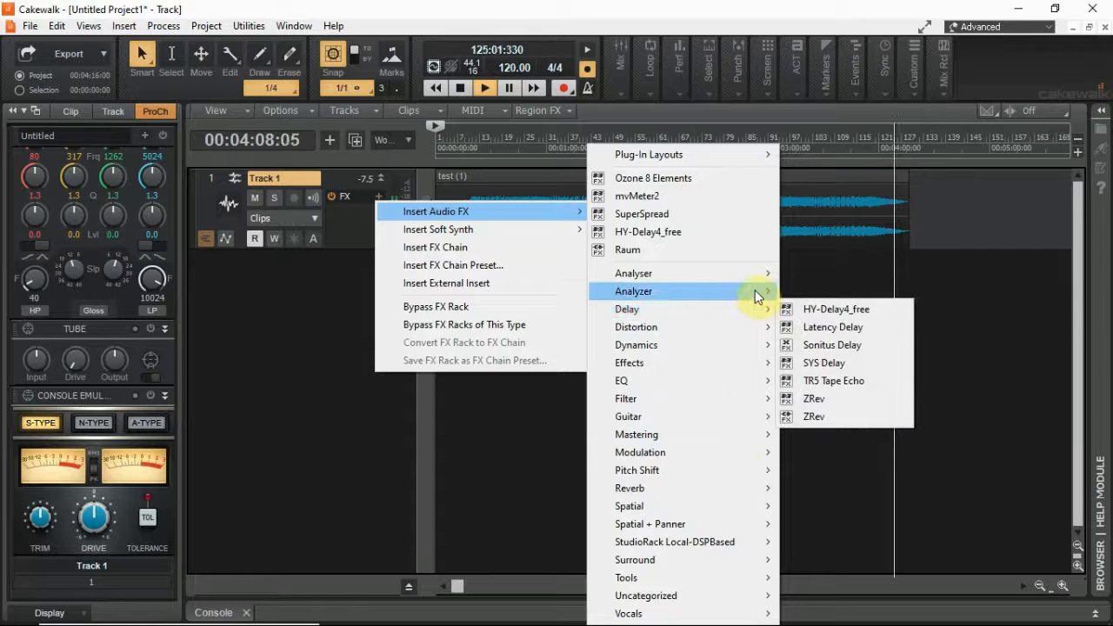
mouse_move(752, 274)
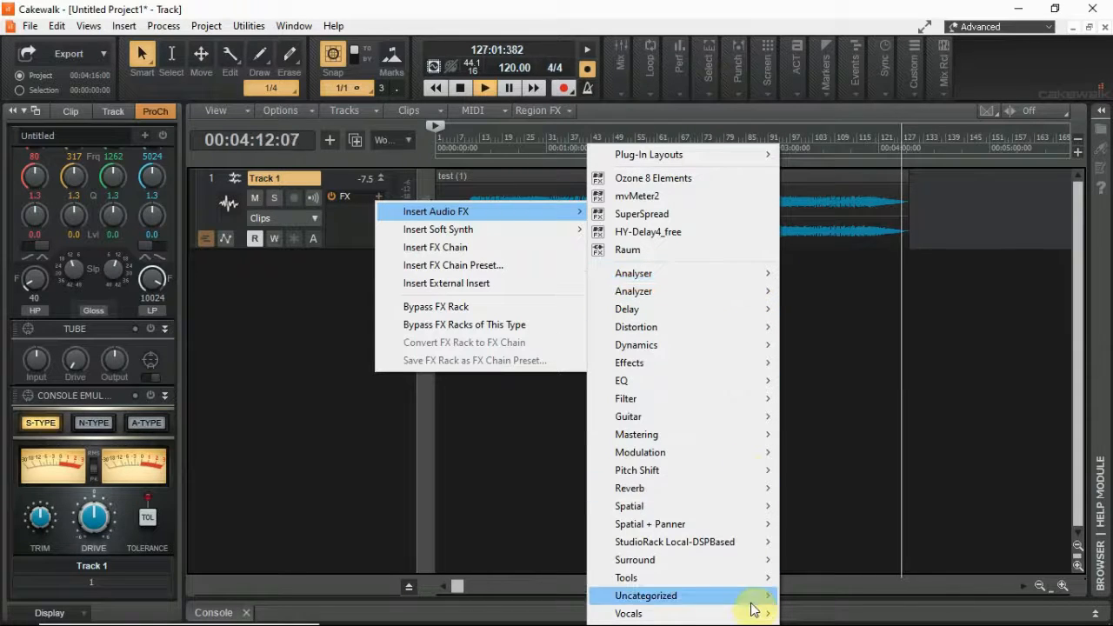
left_click(645, 7)
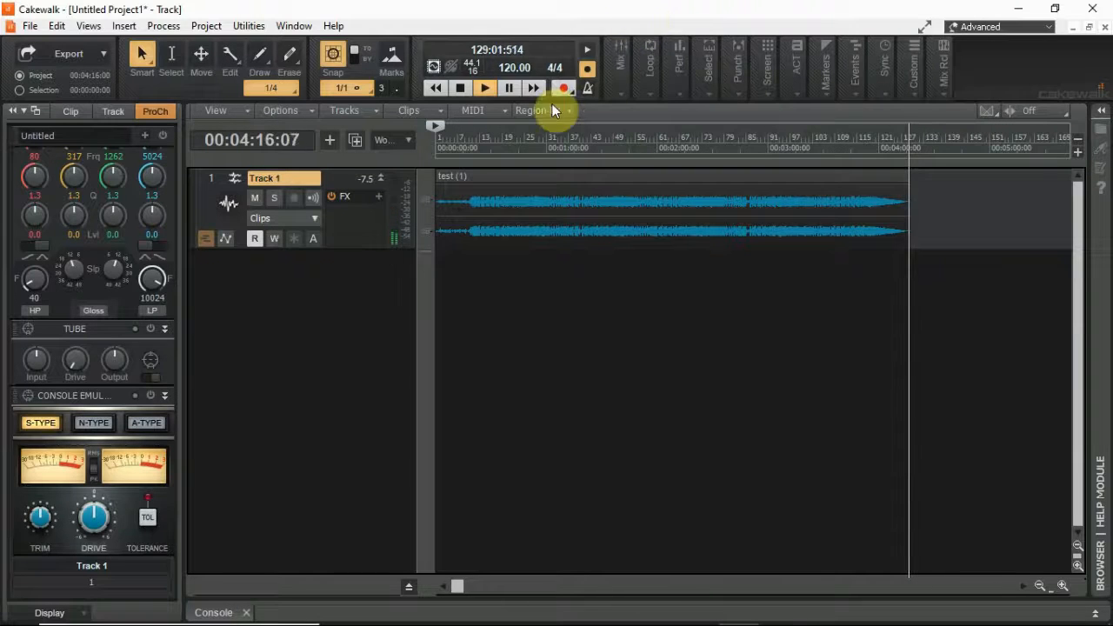
Restart playback from the beginning, enable Track 1's ProChannel Tube and Console Emulator modules, and raise the Drive on both
left_click(456, 91)
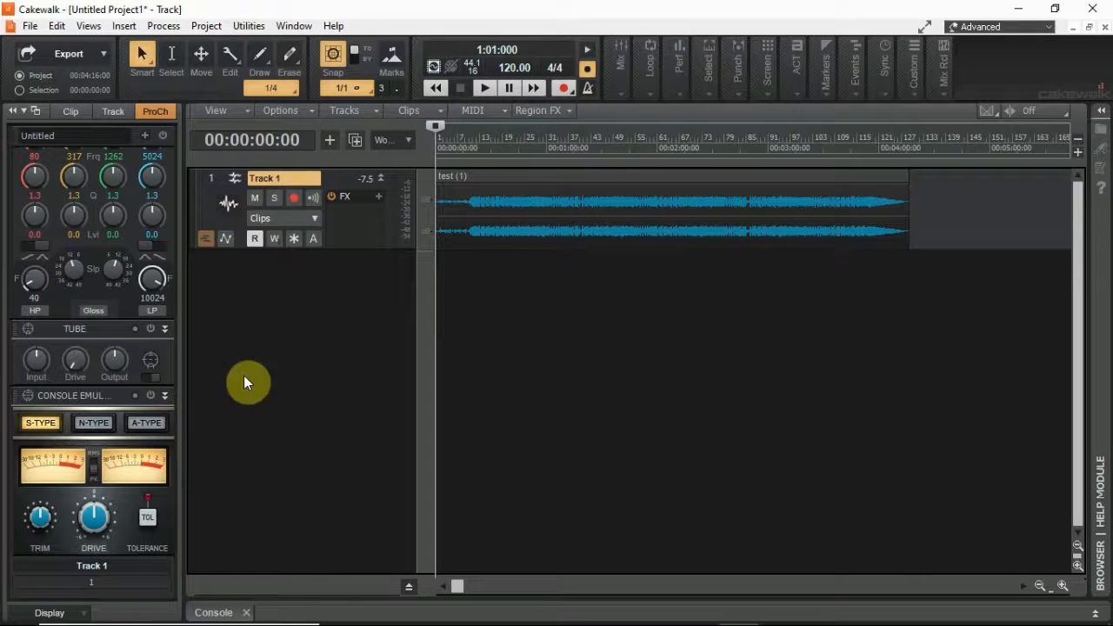
left_click(484, 88)
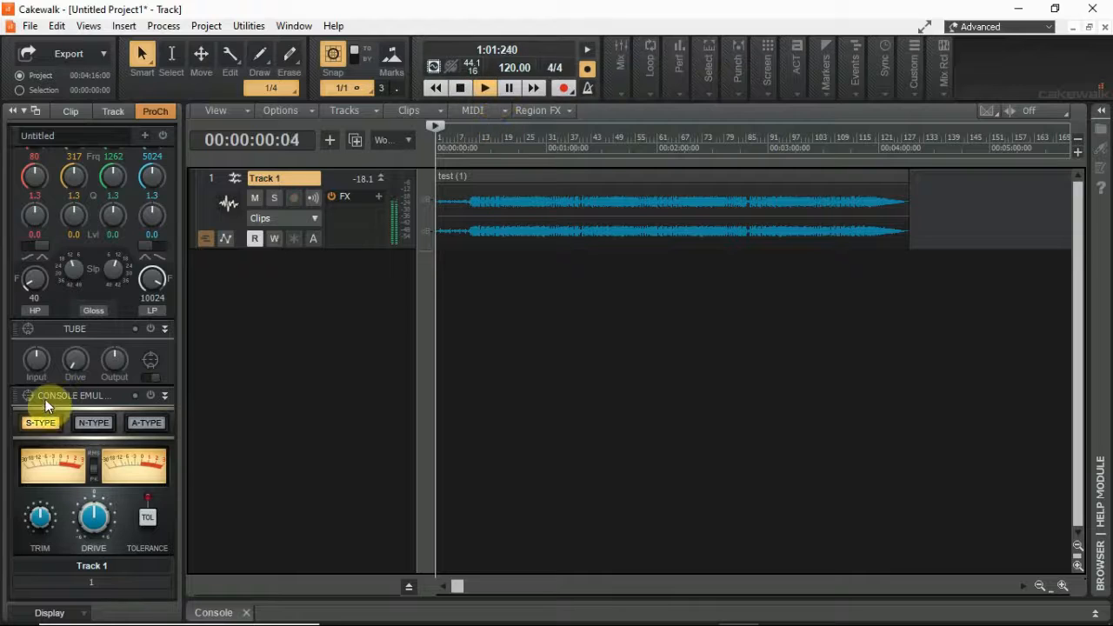
left_click_drag(75, 359, 39, 369)
left_click_drag(92, 520, 91, 516)
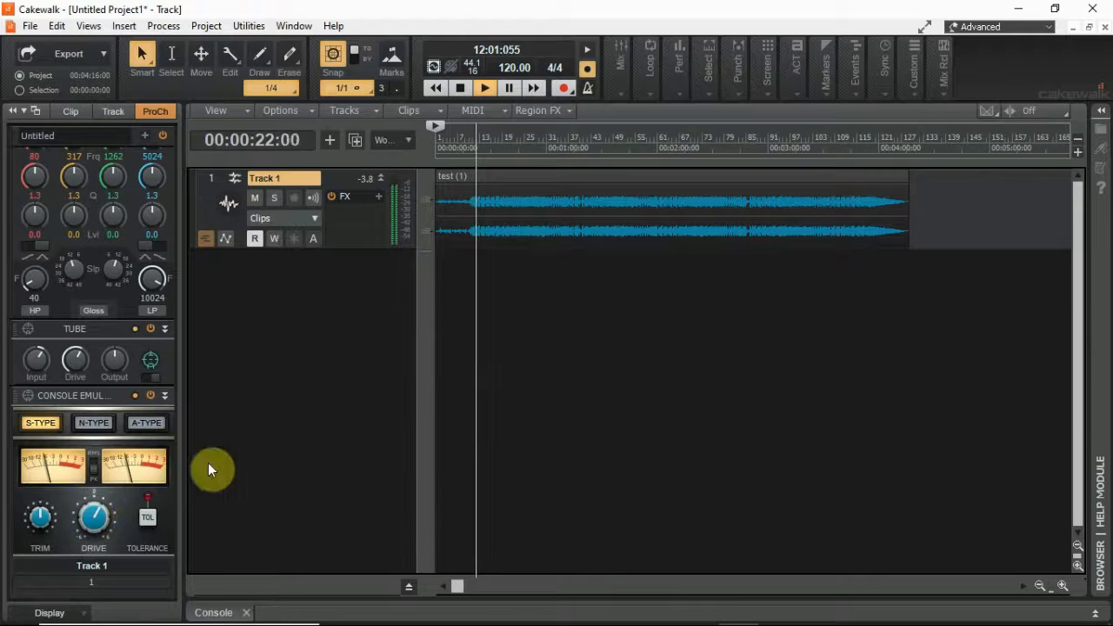
Lower the Tube module's output, reset Track 1's peak reading and enable Tolerance in the Console Emulator
mouse_move(116, 376)
left_mouse_down()
mouse_move(118, 348)
mouse_move(118, 359)
left_mouse_up()
left_click(364, 180)
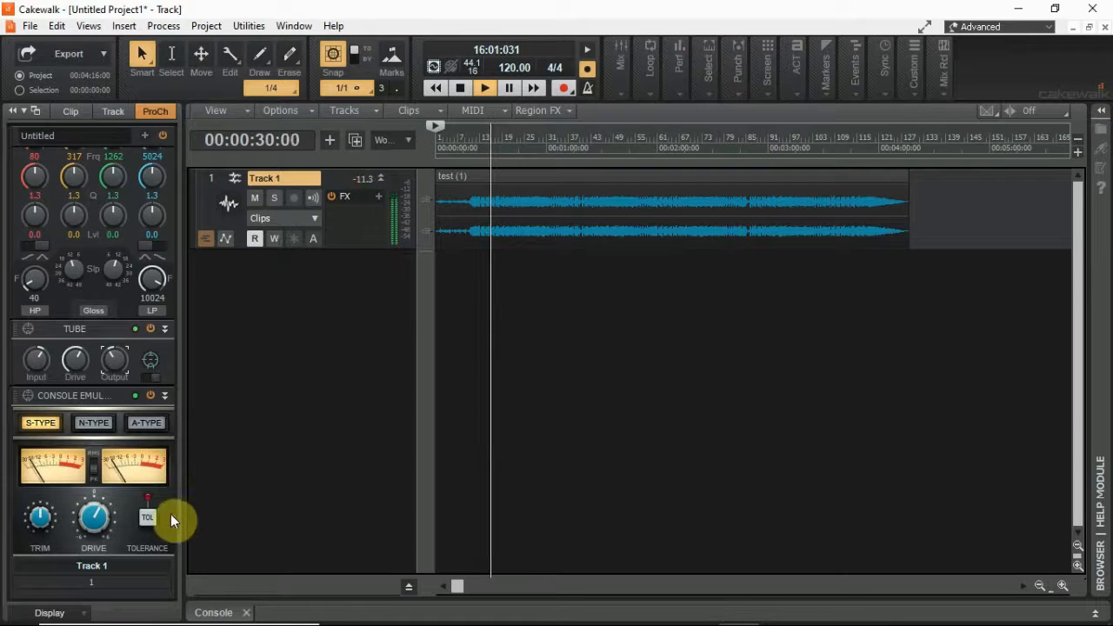
left_click(148, 520)
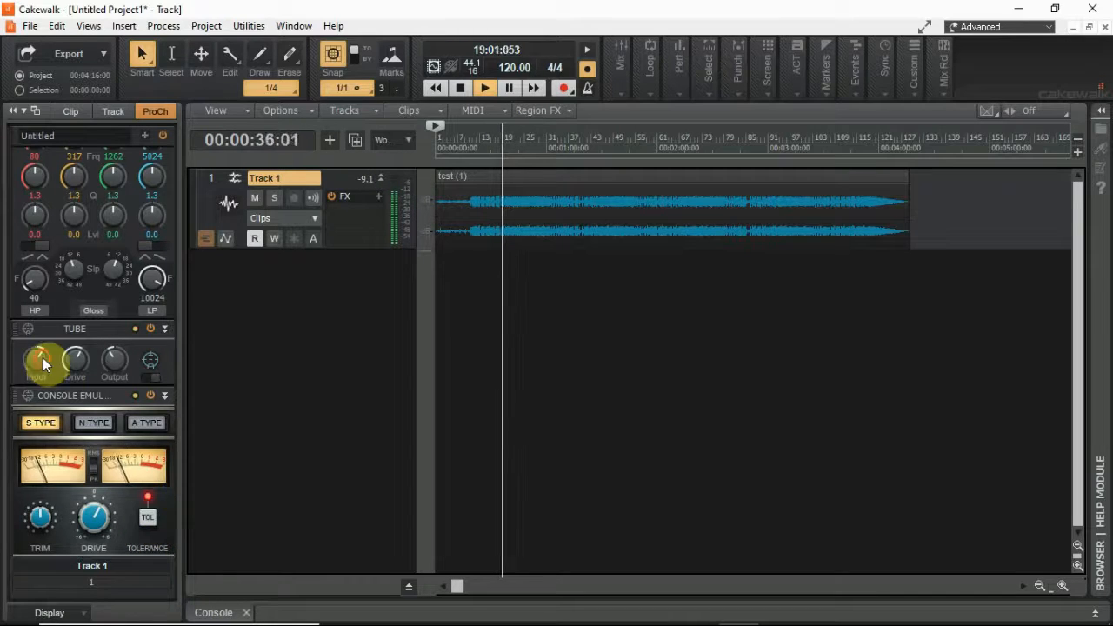
Fine-tune the Tube module's output to -2.2 dB and bring Track 1's ProChannel compressor into view
mouse_move(38, 359)
mouse_move(114, 358)
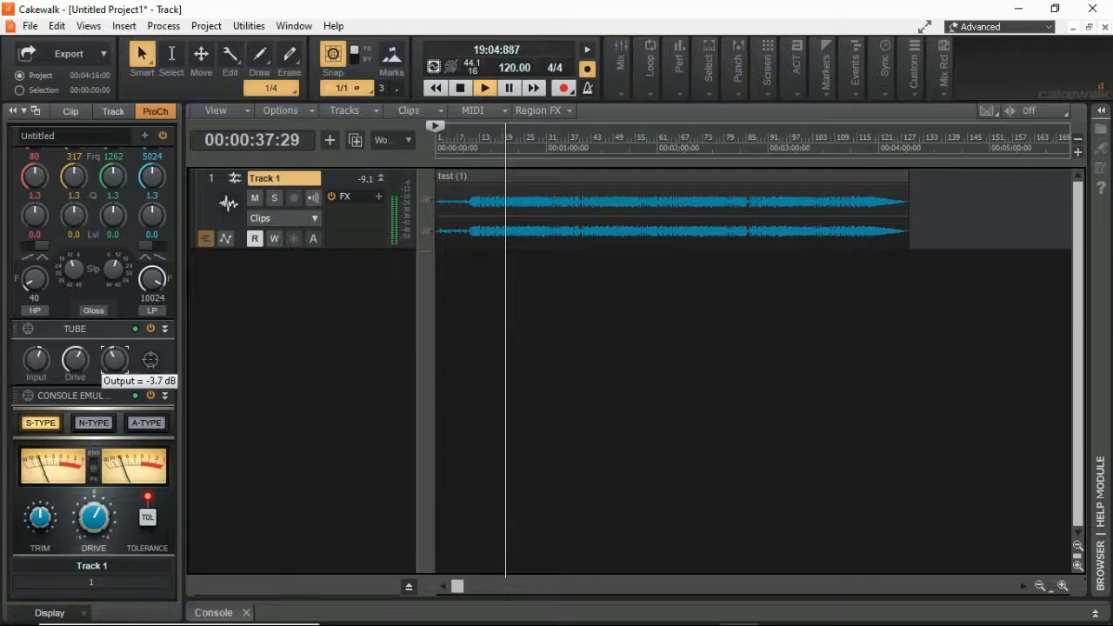
scroll(114, 358, "up", 3)
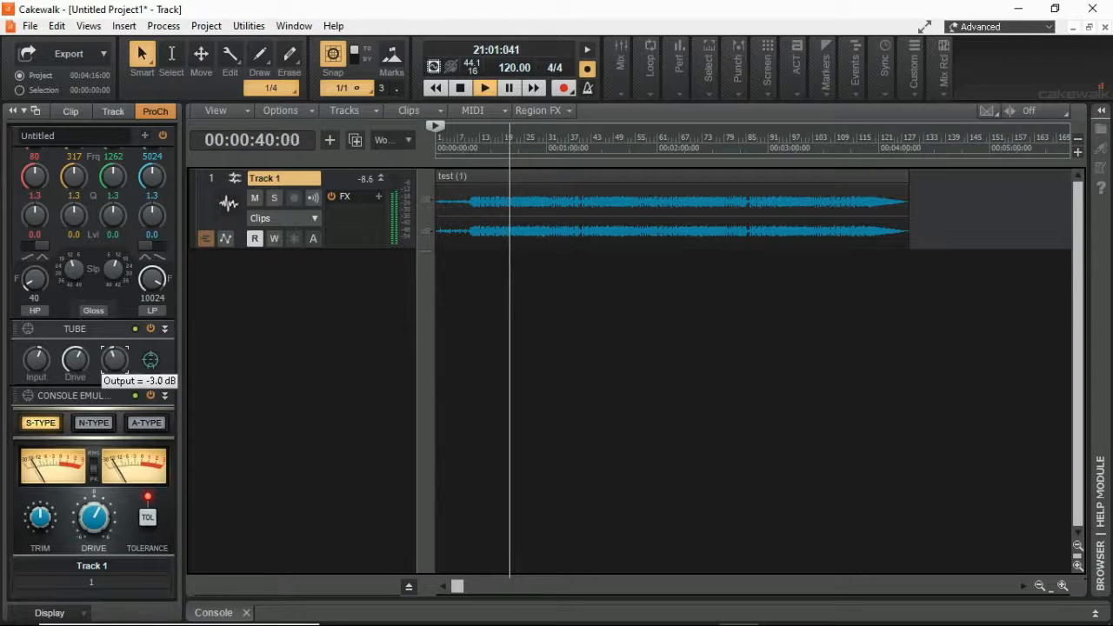
scroll(114, 358, "up", 1)
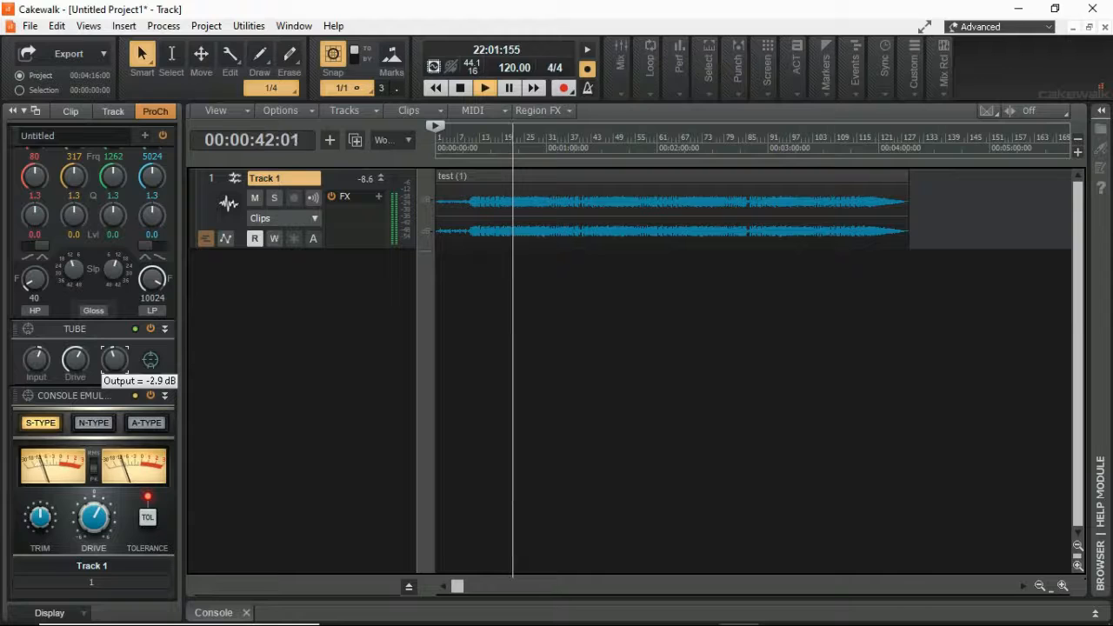
scroll(114, 358, "up", 7)
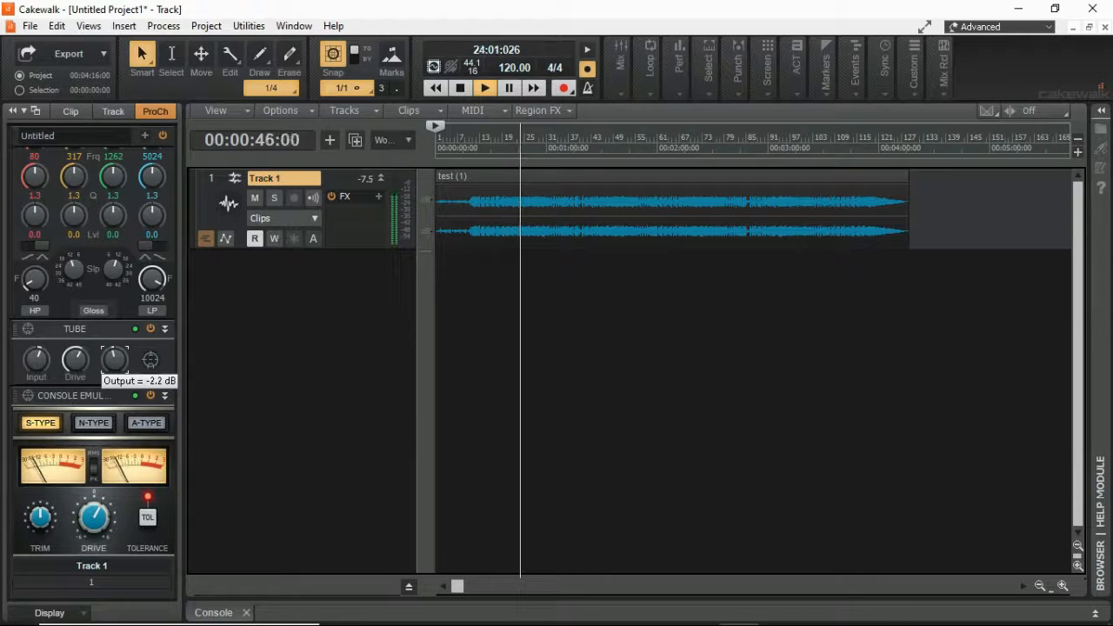
scroll(107, 362, "up", 3)
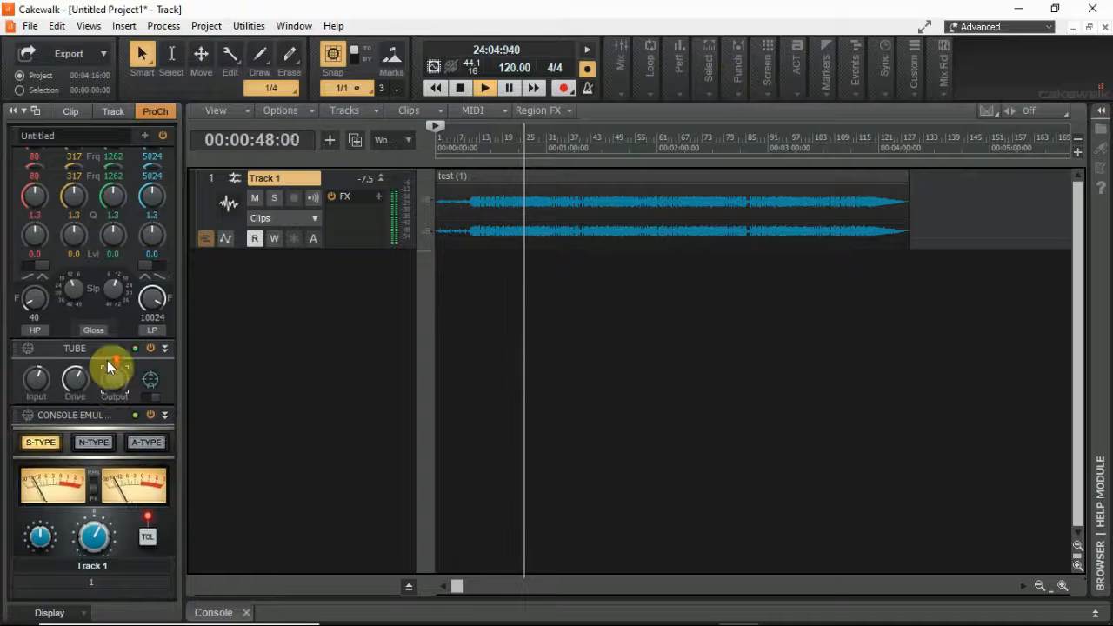
scroll(107, 360, "up", 2)
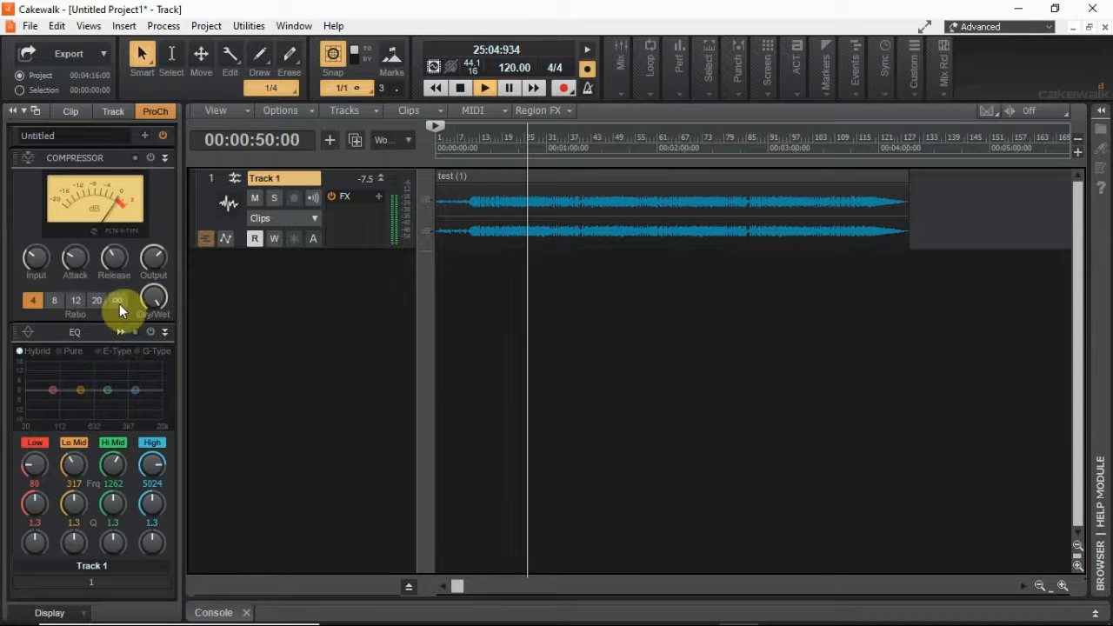
Adjust the Input, Attack and Output of Track 1's ProChannel compressor, leave the compressor bypassed and enable the EQ module
left_click_drag(40, 270, 142, 235)
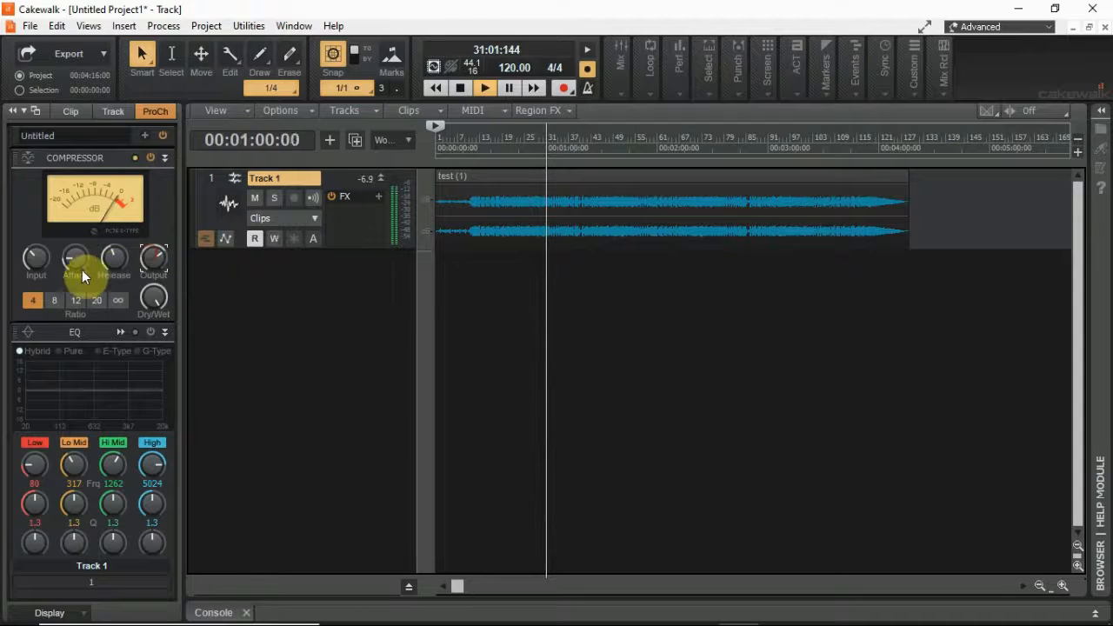
mouse_move(37, 262)
left_mouse_down()
mouse_move(37, 244)
mouse_move(38, 255)
left_mouse_up()
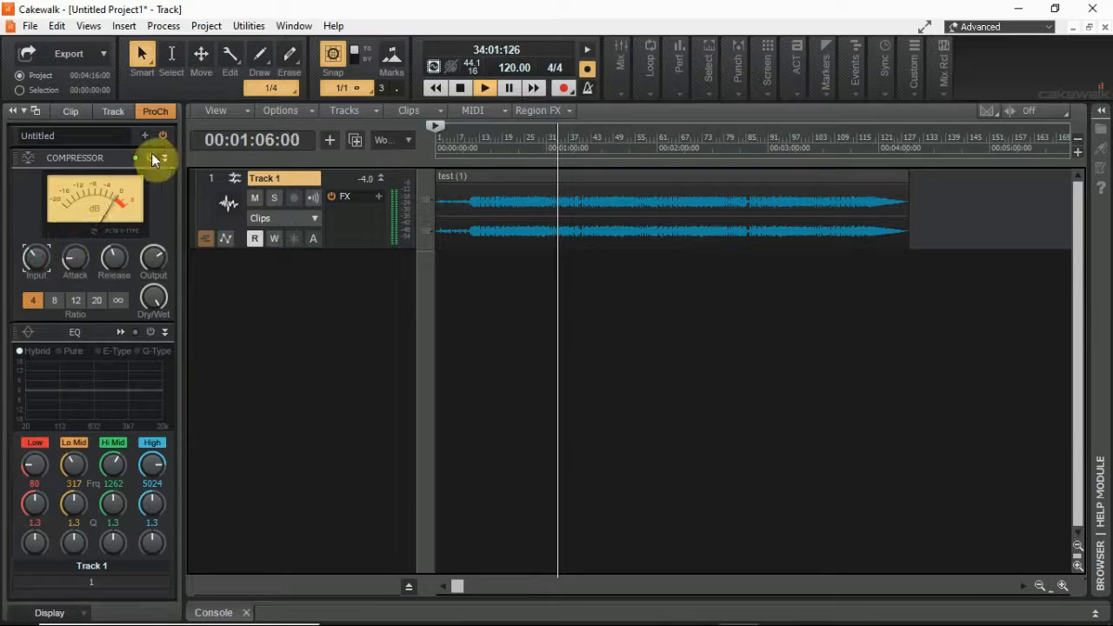
mouse_move(143, 301)
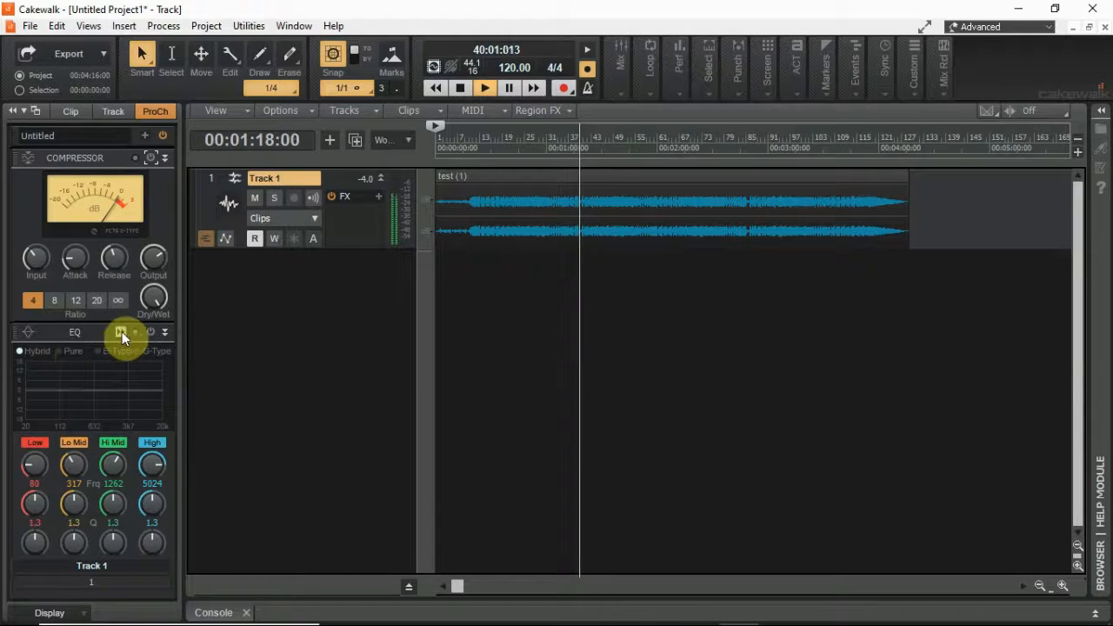
left_click(150, 332)
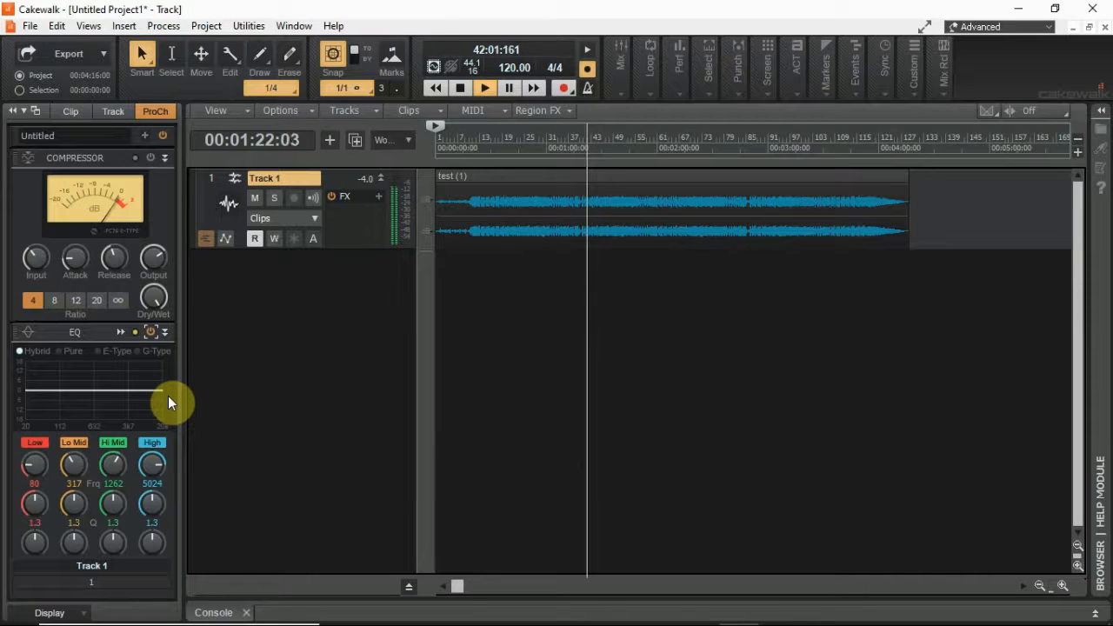
mouse_move(130, 401)
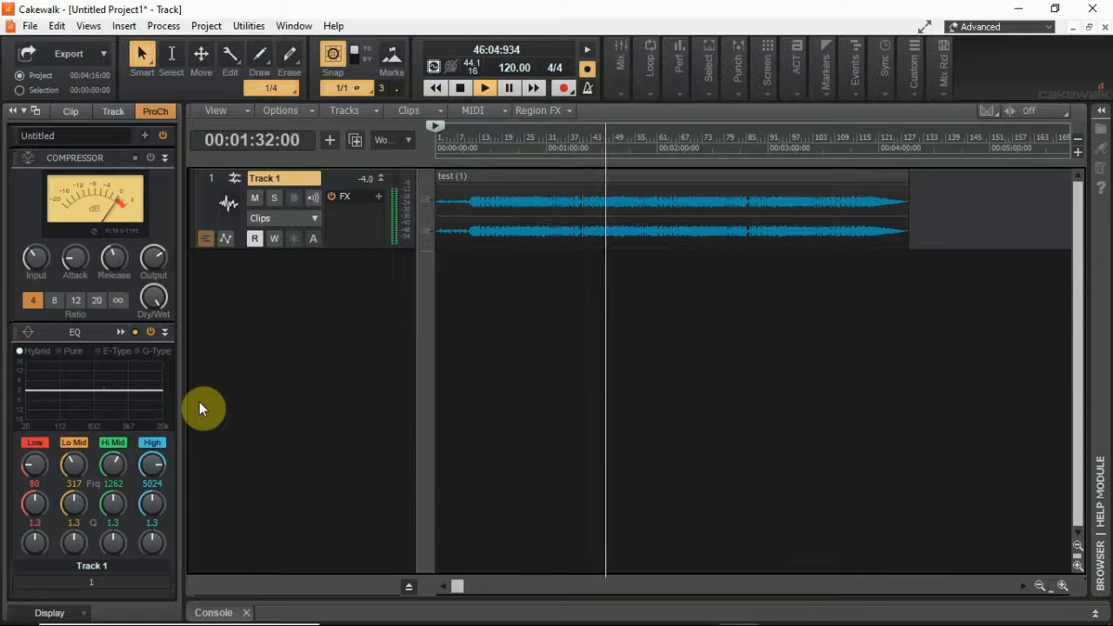
Stop playback, select the whole test (1) clip on Track 1 and open the audio export dialog
left_click(460, 88)
left_click(483, 174)
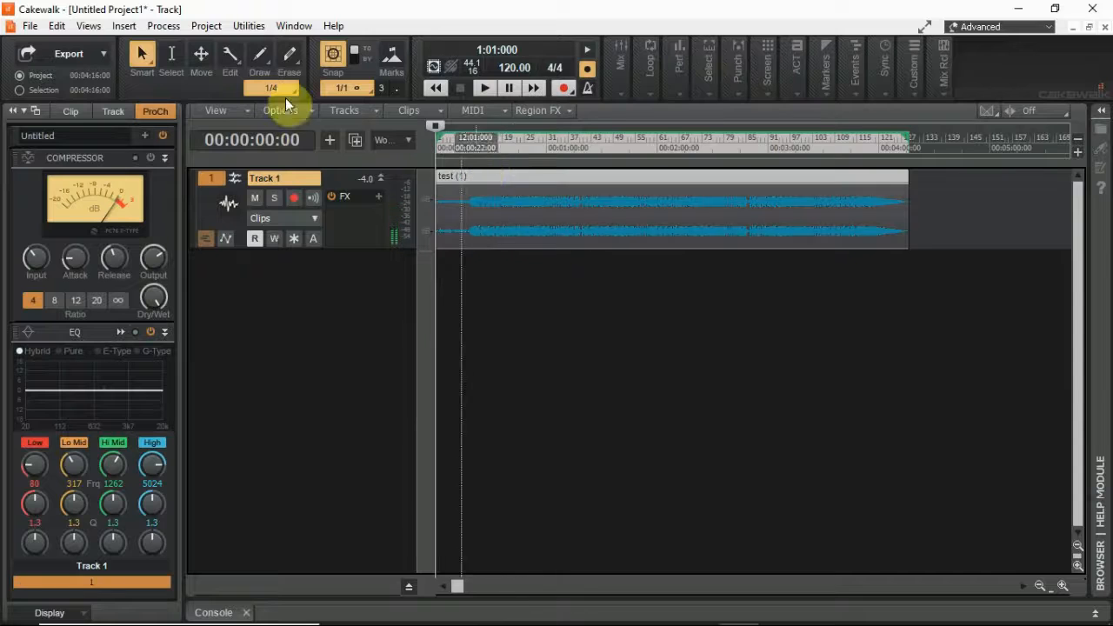
left_click(30, 26)
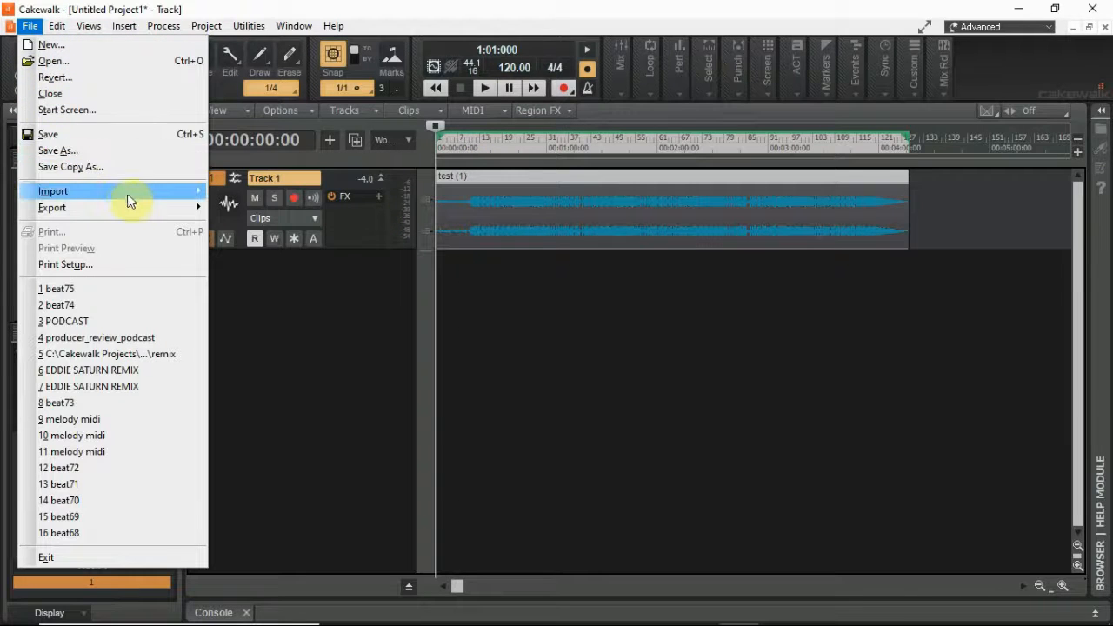
mouse_move(161, 209)
left_click(295, 212)
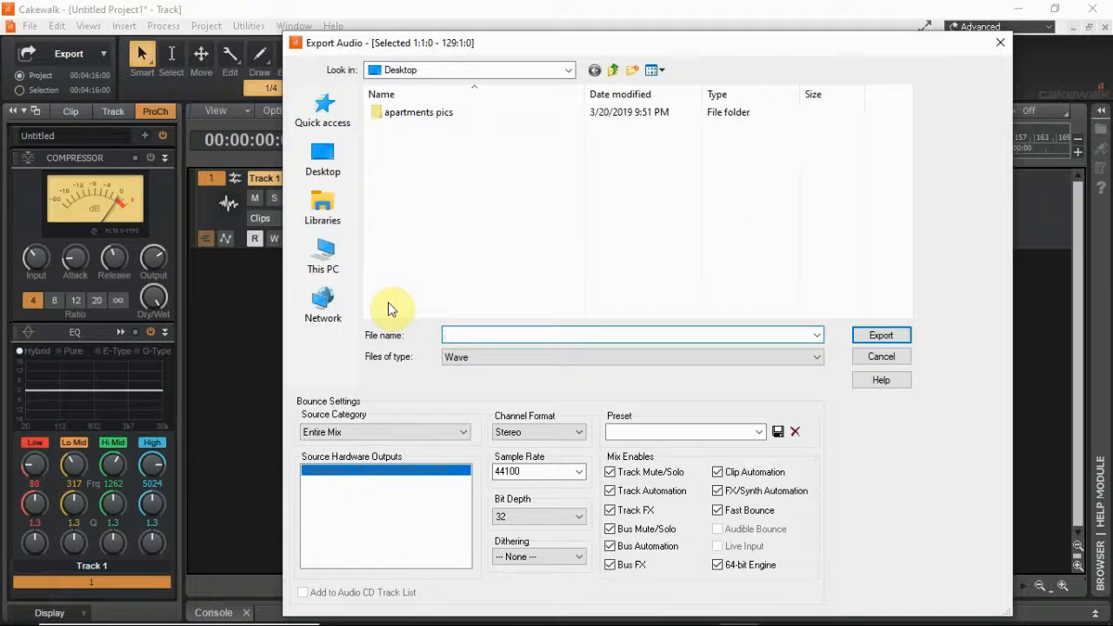
Choose the beat show 2 folder inside video stuff on the Desktop as the export destination
left_click(321, 157)
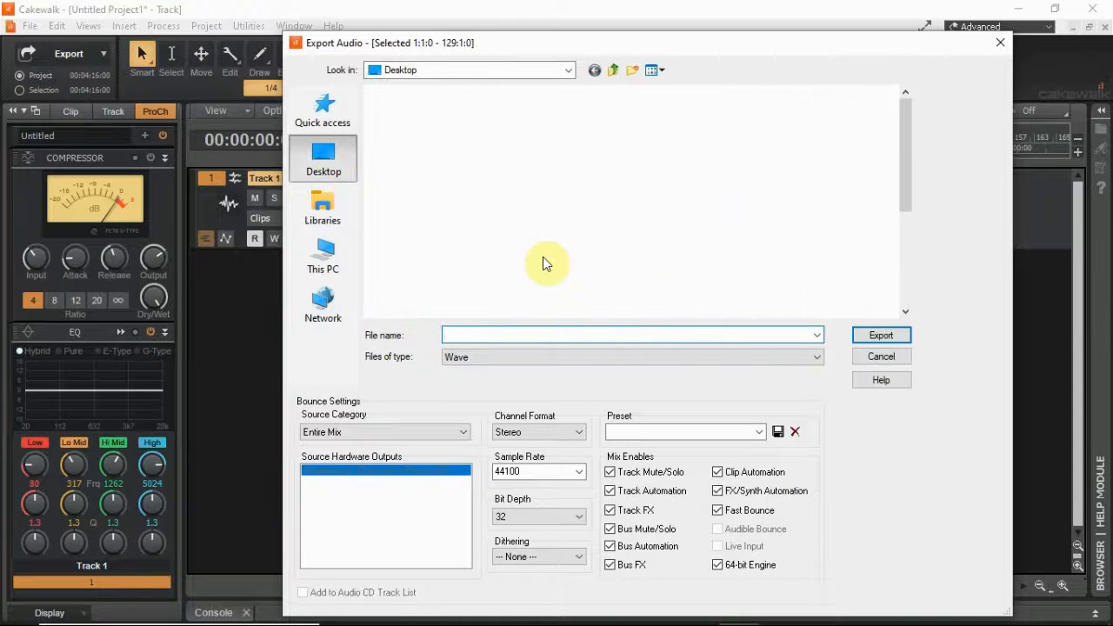
scroll(542, 259, "down", 2)
double_click(421, 254)
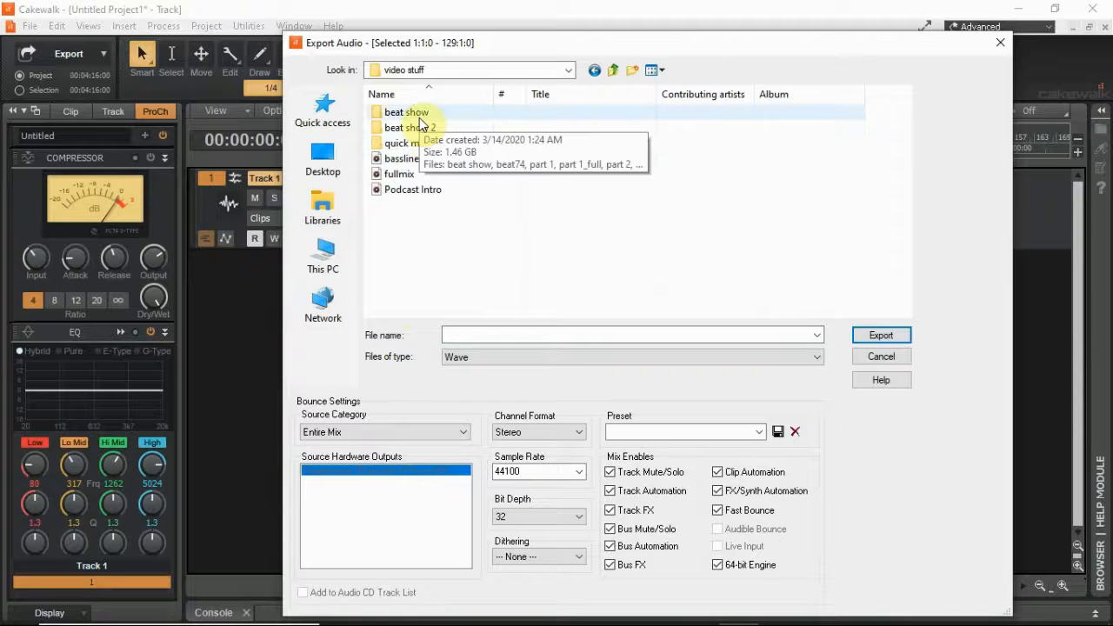
double_click(451, 129)
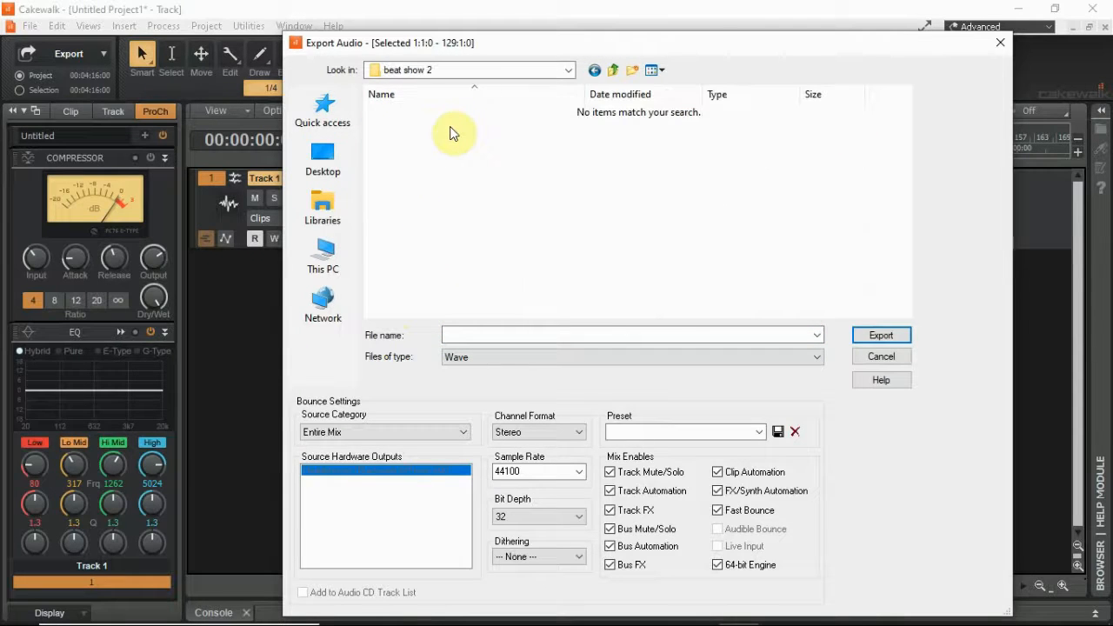
Set the export file type to MP3, name the file fulltrack and start the export
left_click(516, 357)
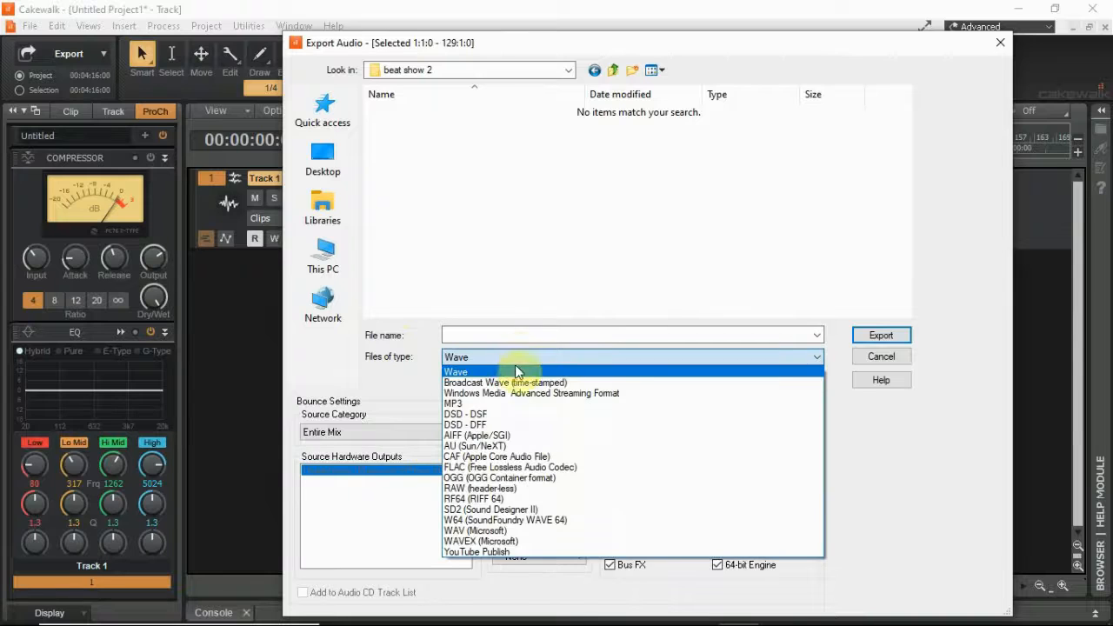
left_click(494, 404)
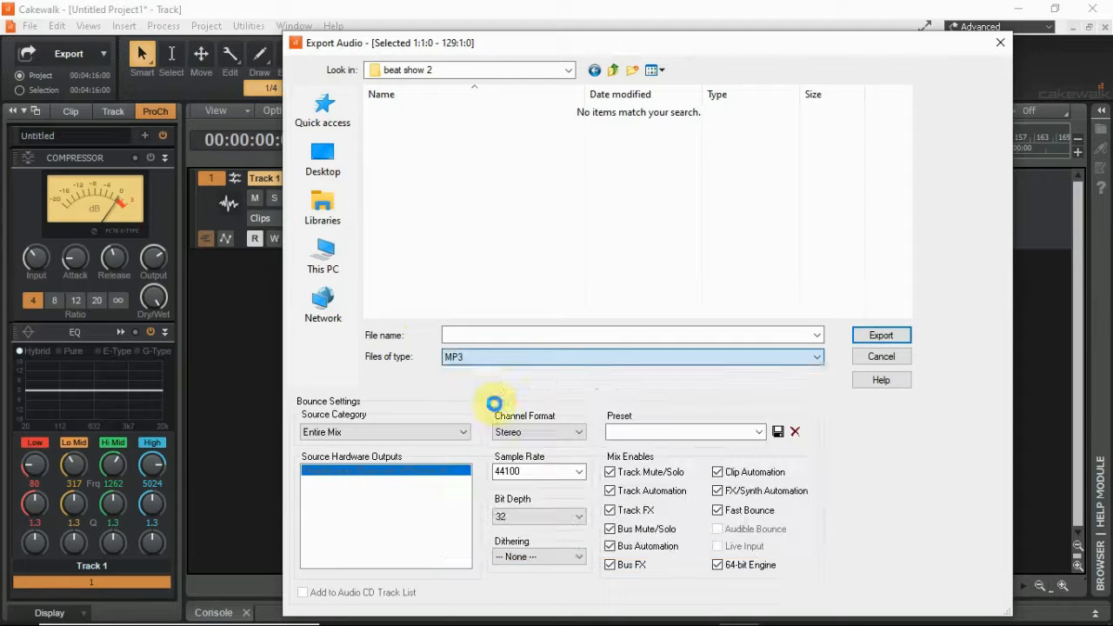
double_click(486, 336)
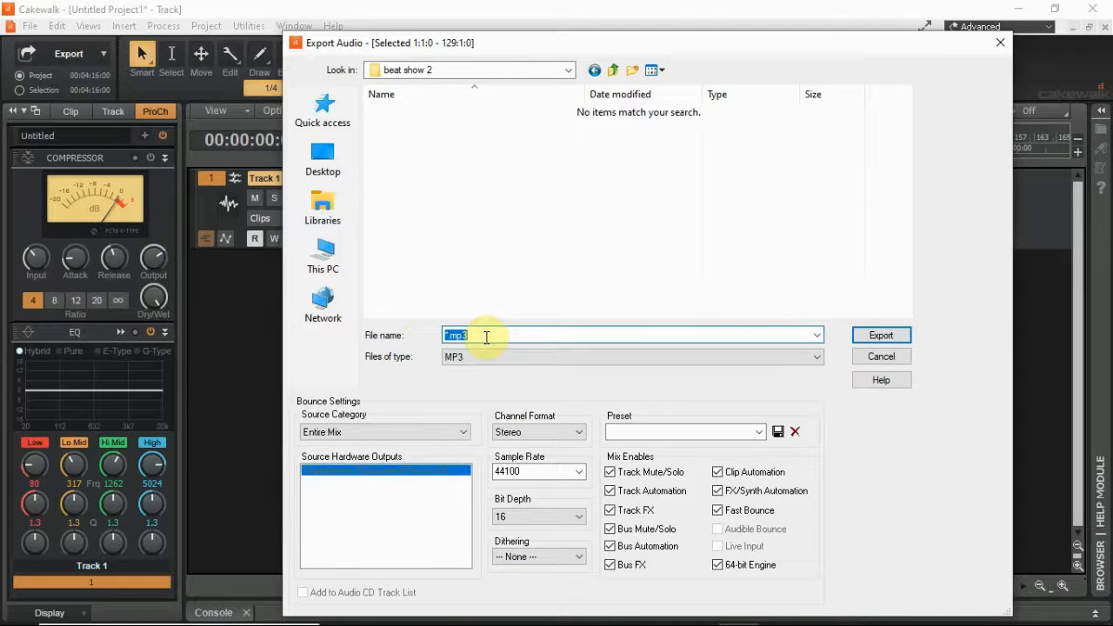
type("fulltrack")
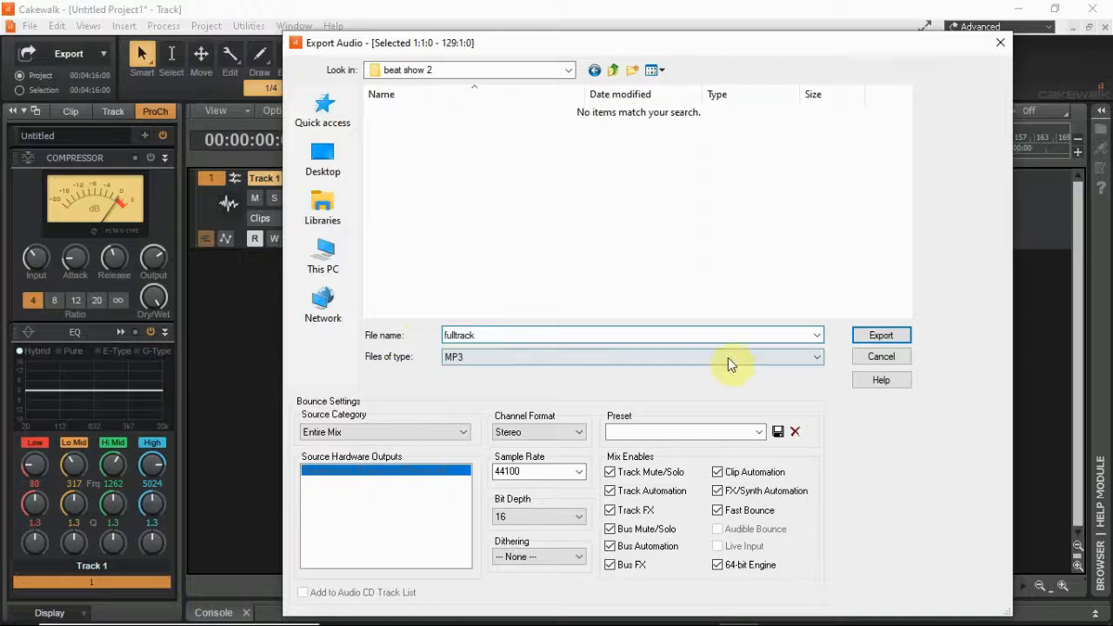
left_click(880, 338)
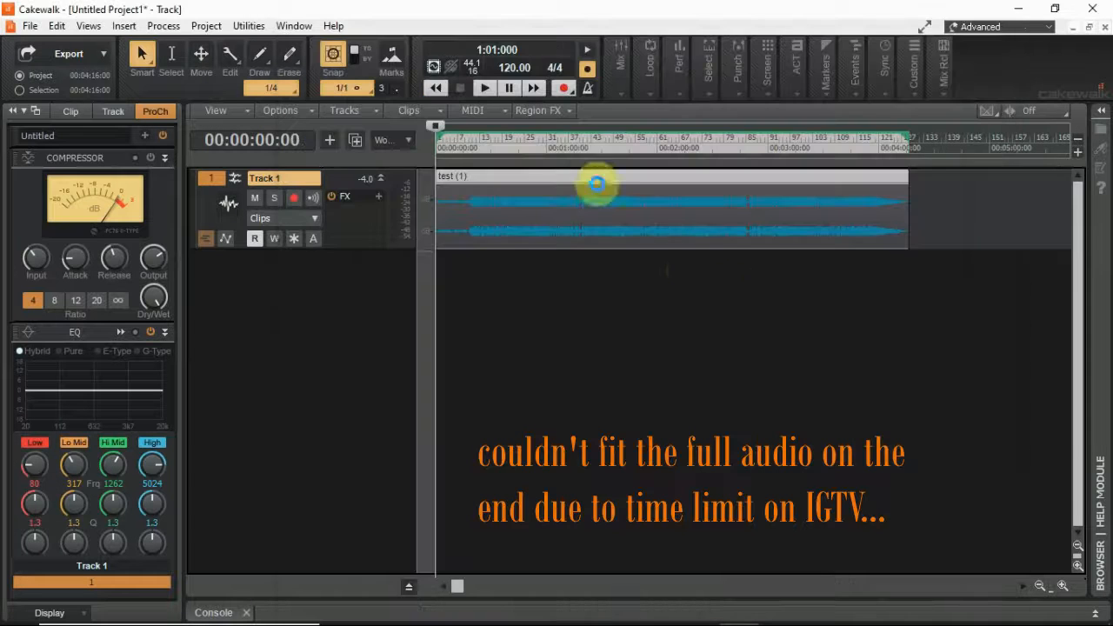
Set the MP3 bit rate to 320 kbps and the encoding quality to 0 (Better), and run the mixdown
left_click(579, 145)
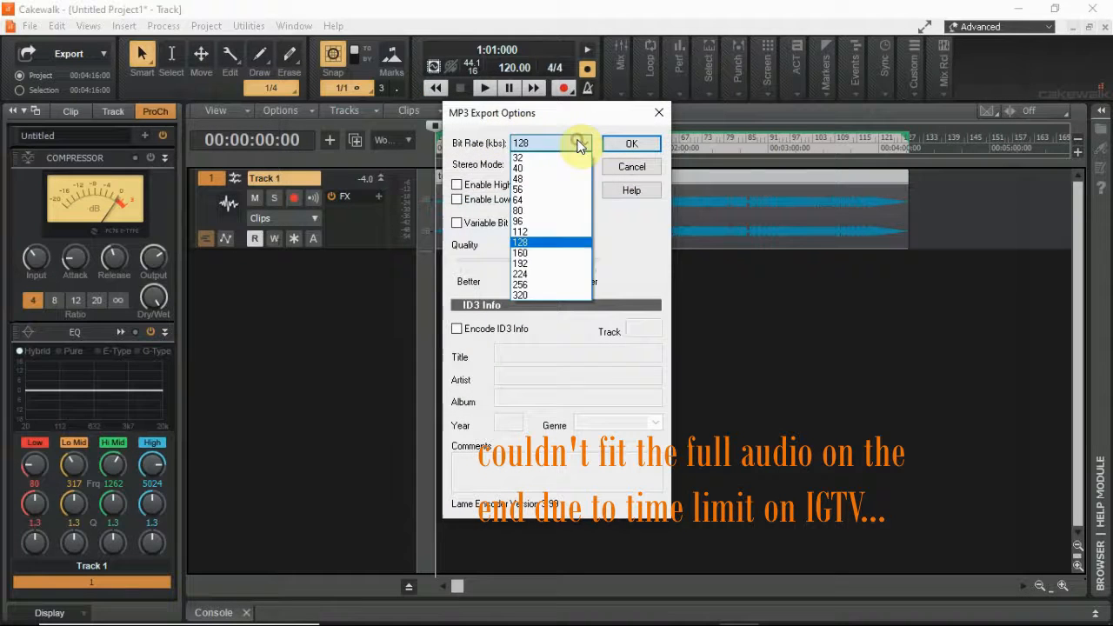
left_click(521, 295)
left_click_drag(516, 262, 435, 273)
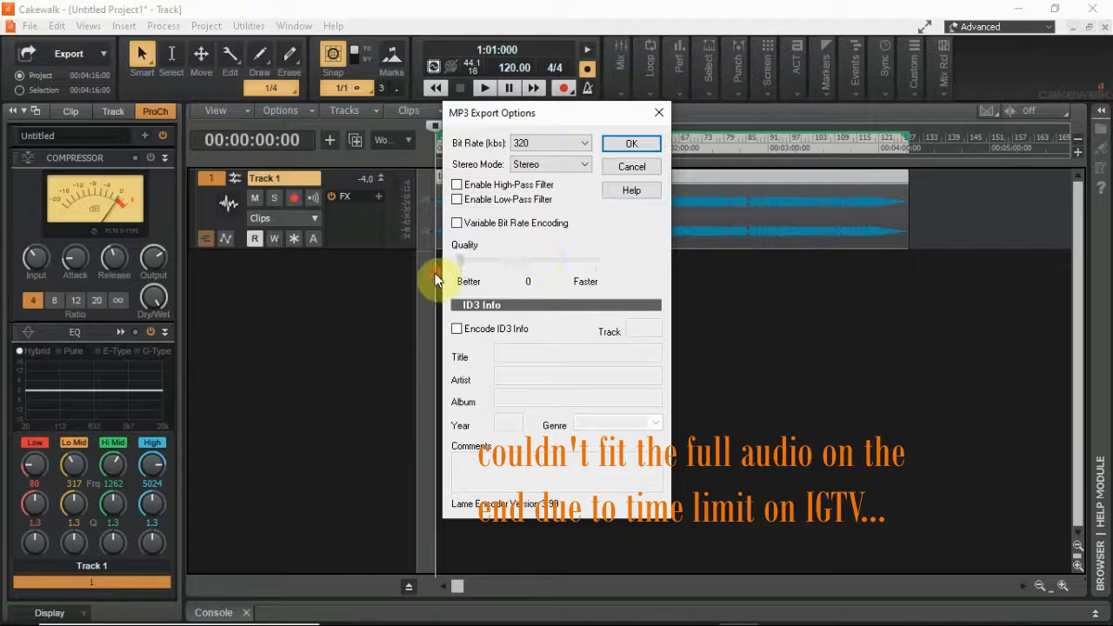
left_click(646, 145)
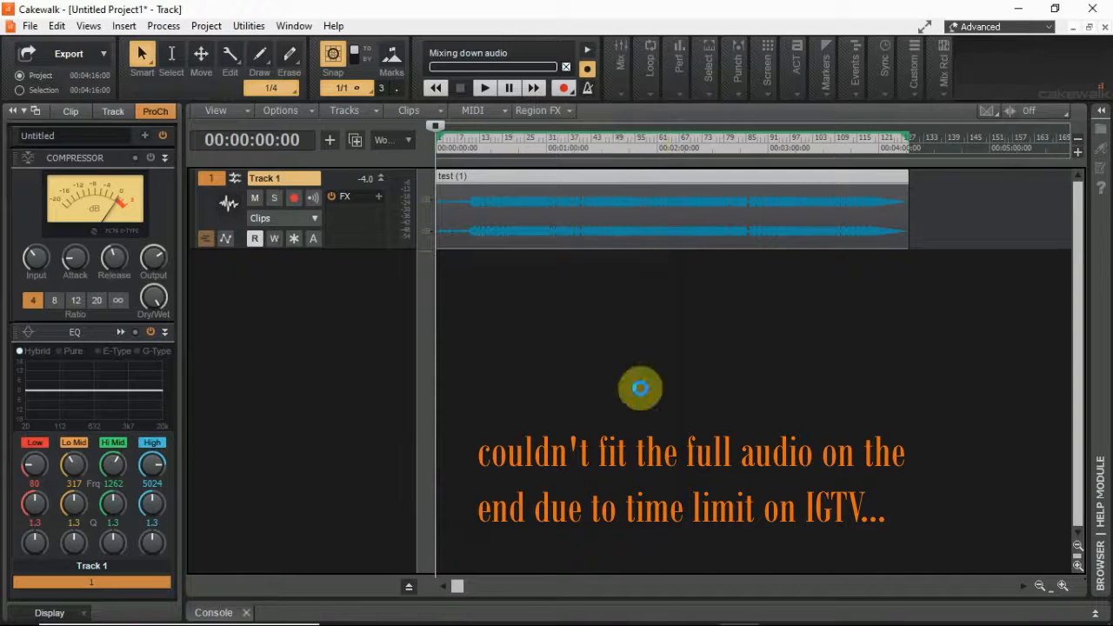